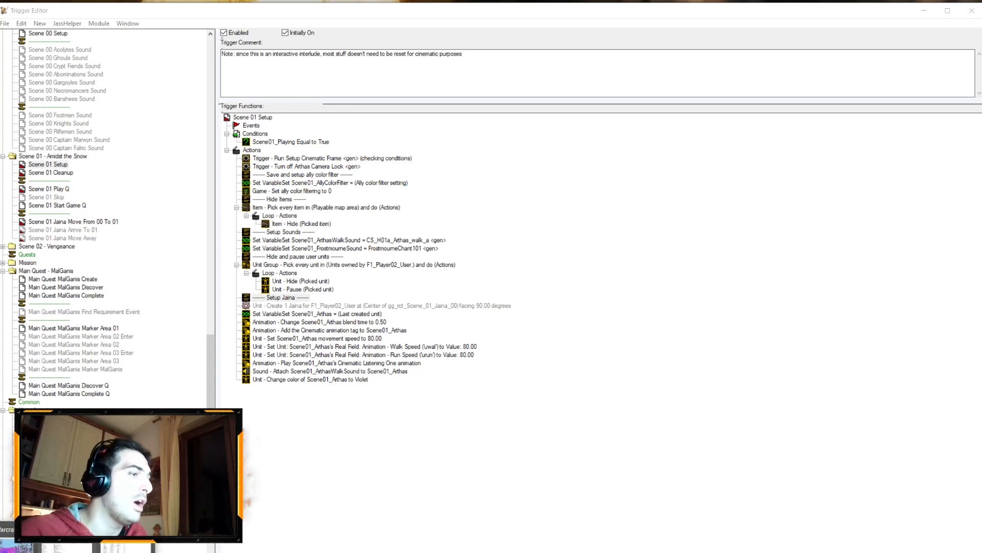
left_click(18, 545)
left_click(42, 123)
left_click_drag(43, 125, 108, 86)
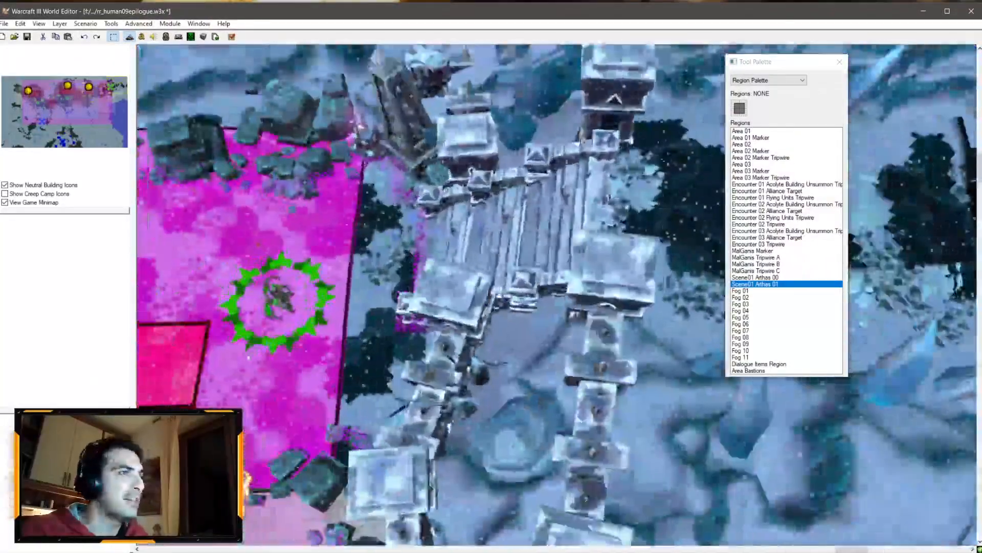
mouse_move(50, 115)
left_mouse_down()
mouse_move(40, 114)
mouse_move(43, 125)
left_mouse_up()
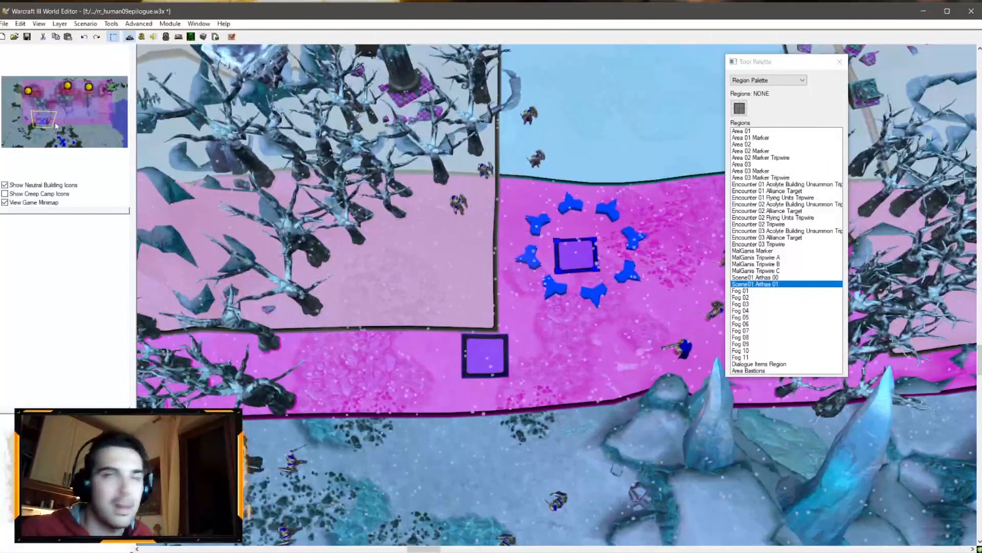
right_click_drag(407, 178, 305, 236)
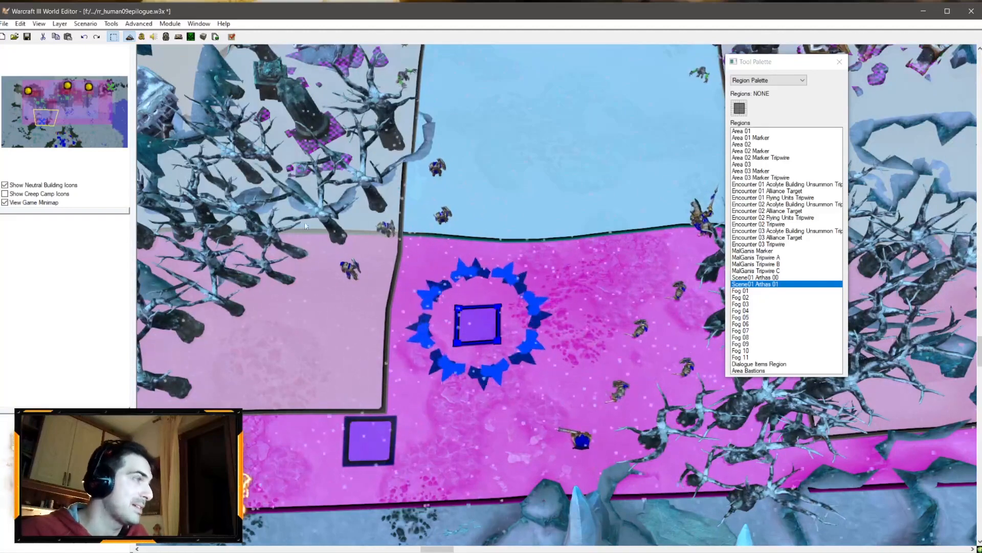
left_click(142, 37)
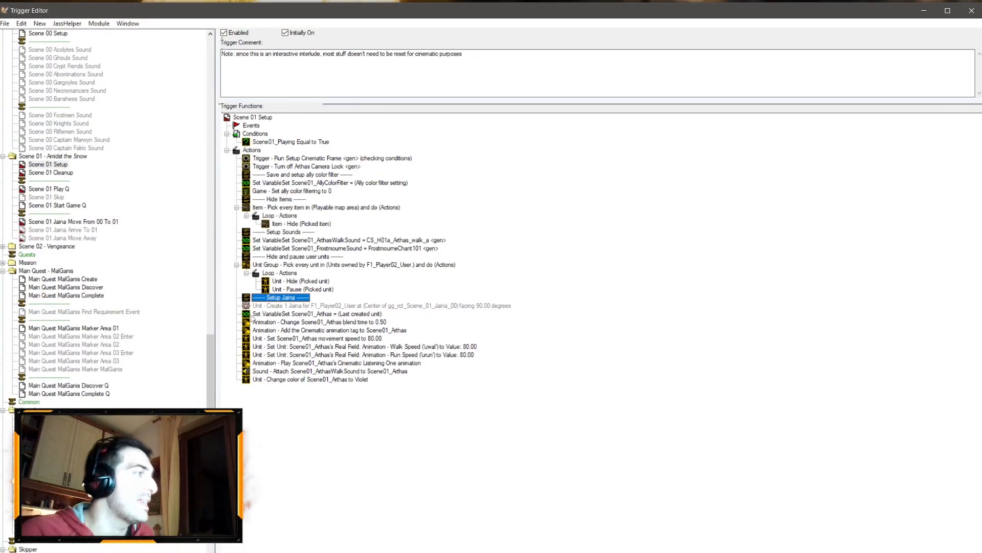
Step: Rename the Setup Jaina comment line in the Scene 01 Setup actions to Setup Arthas
double_click(286, 296)
left_click(397, 288)
left_click(442, 137)
double_click(442, 137)
type("Arthas")
key("Return")
key("Return")
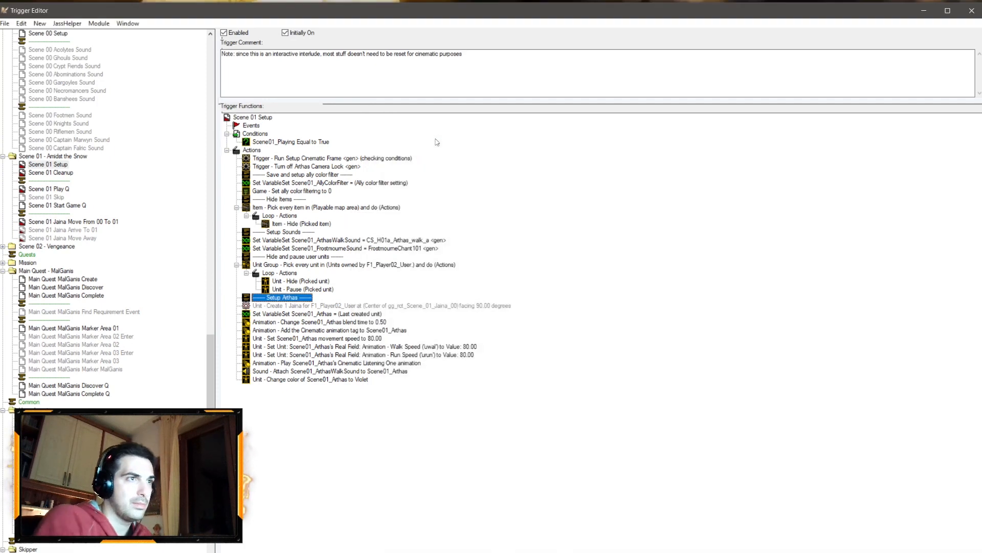
Step: Change the unit type in the Create Units action from Jaina to the Arthas campaign unit
double_click(335, 305)
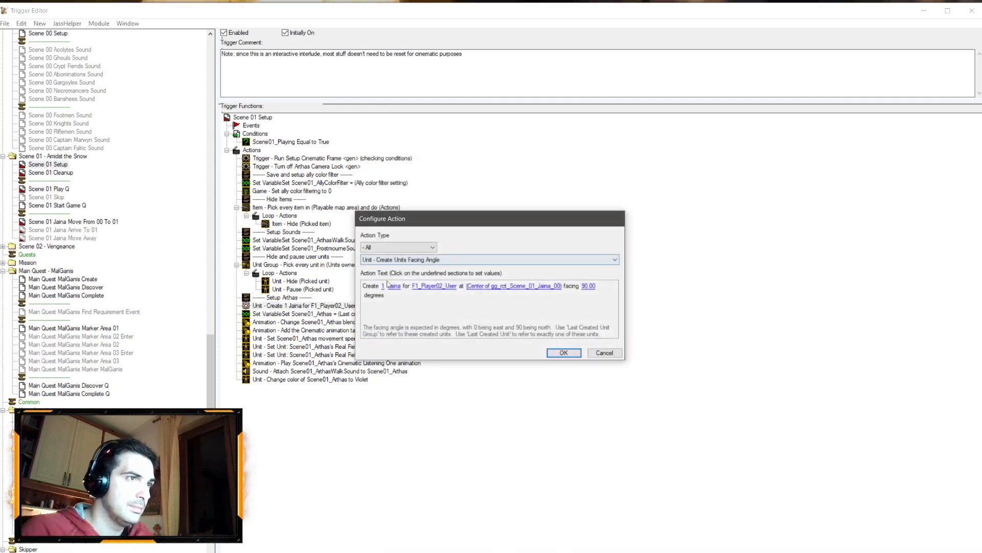
left_click(394, 287)
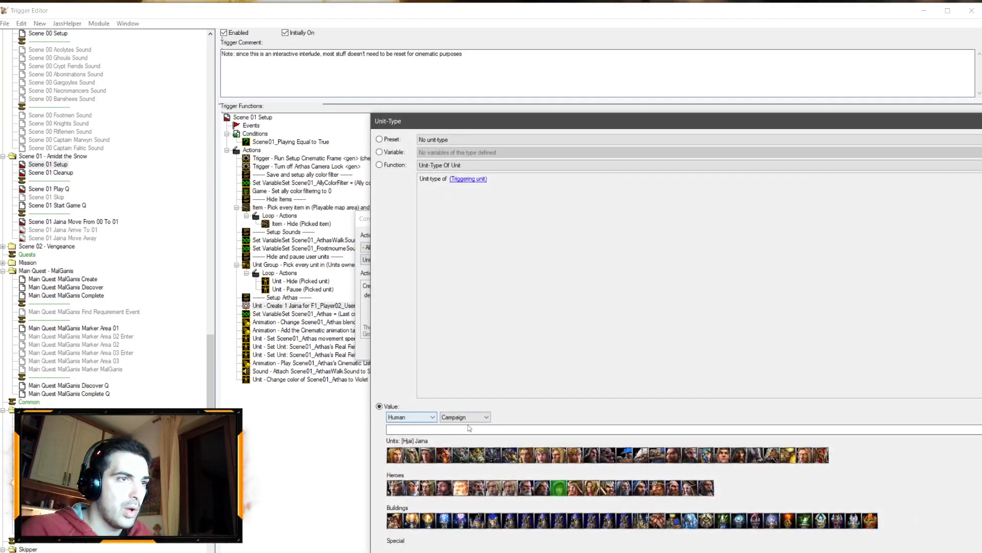
left_click(495, 490)
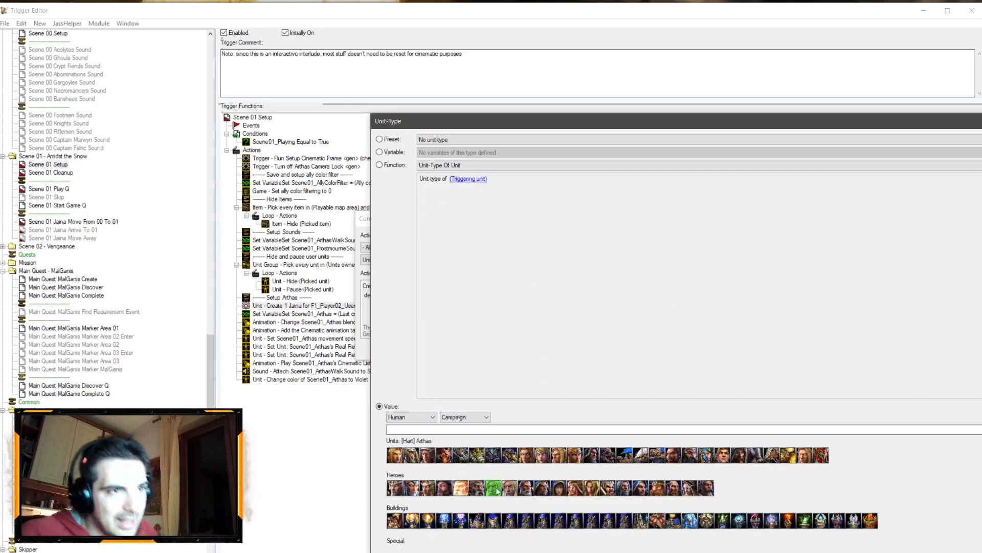
double_click(486, 494)
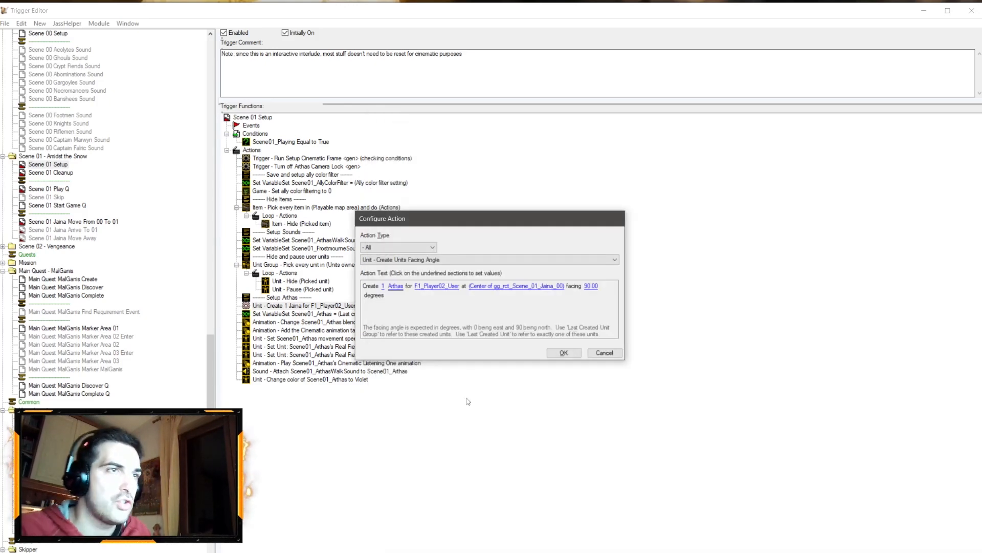
Step: Set the Create Units location to the center of region Scene01 Arthas 00 and save the map
left_click(550, 287)
left_click(506, 170)
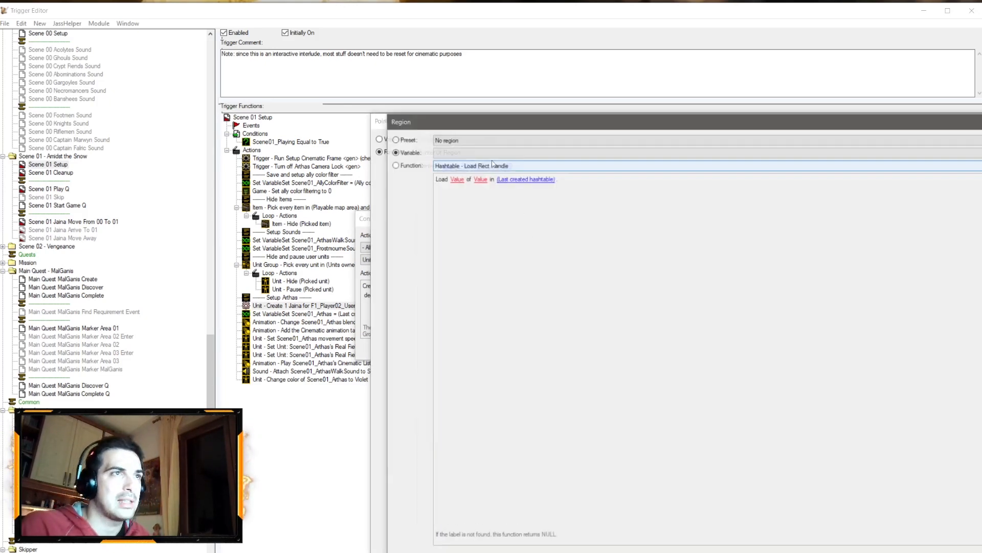
left_click(484, 152)
scroll(484, 155, "down", 2)
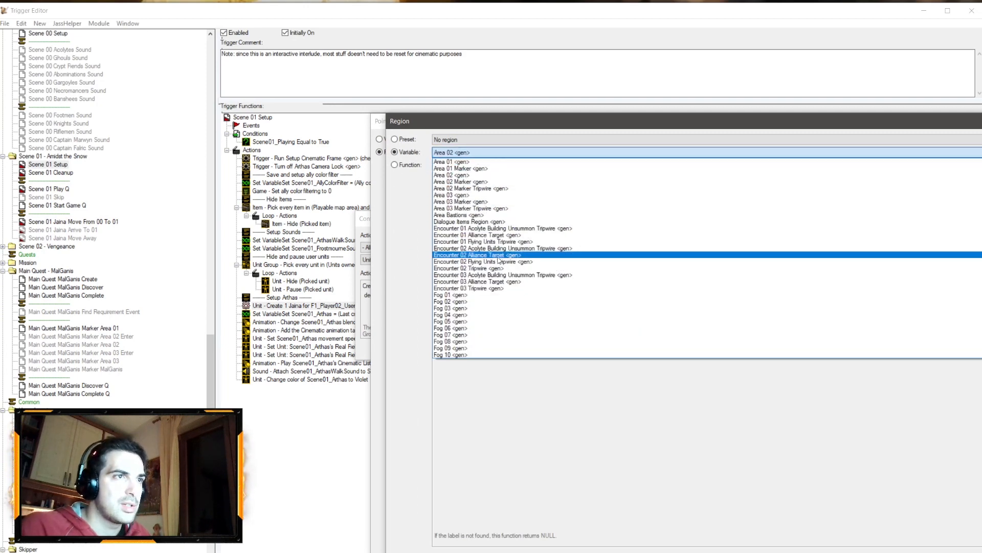
scroll(484, 266, "down", 3)
left_click(475, 348)
key("Return")
key("Return")
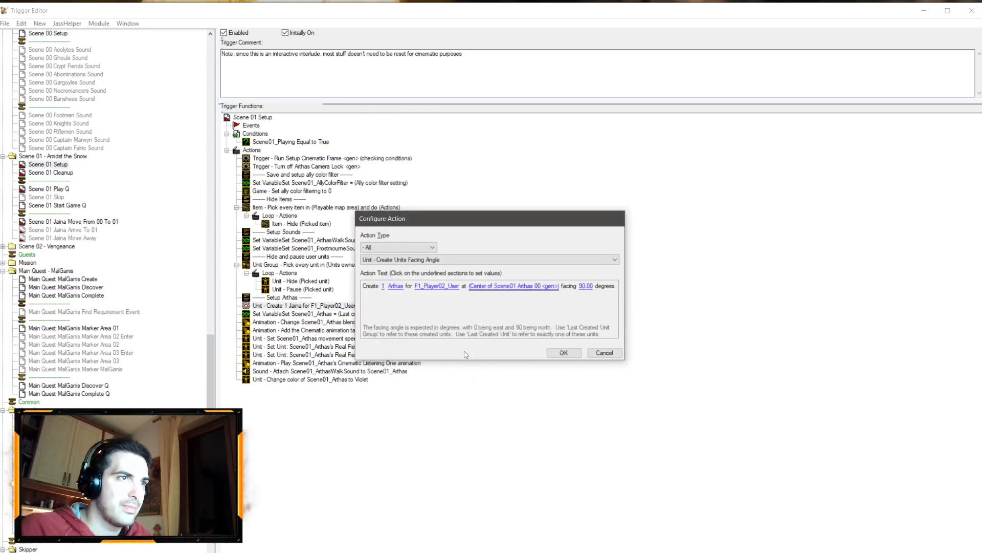
key("Return")
key("ctrl+s")
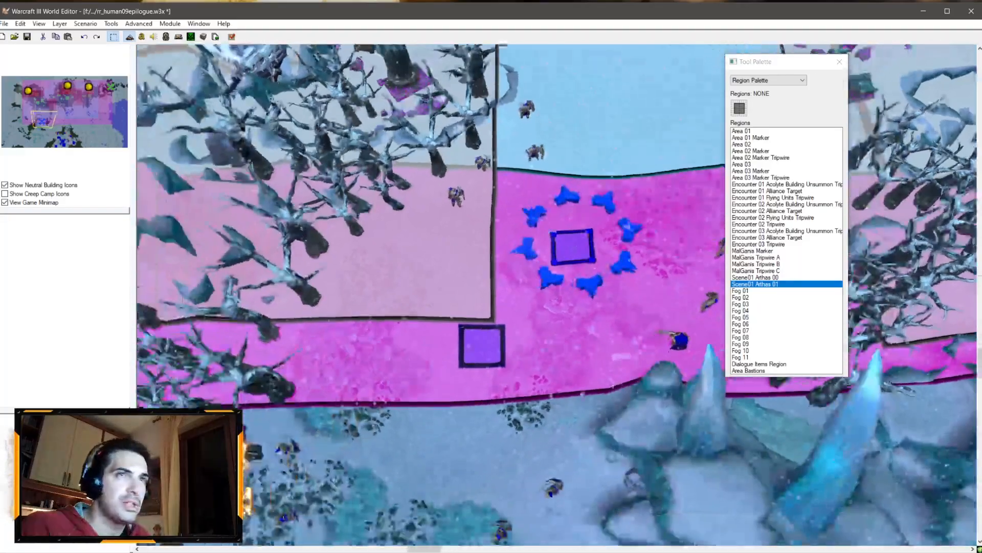
Step: Place Arthas units from the Campaign unit palette on the two Scene01 Arthas regions
left_click(768, 80)
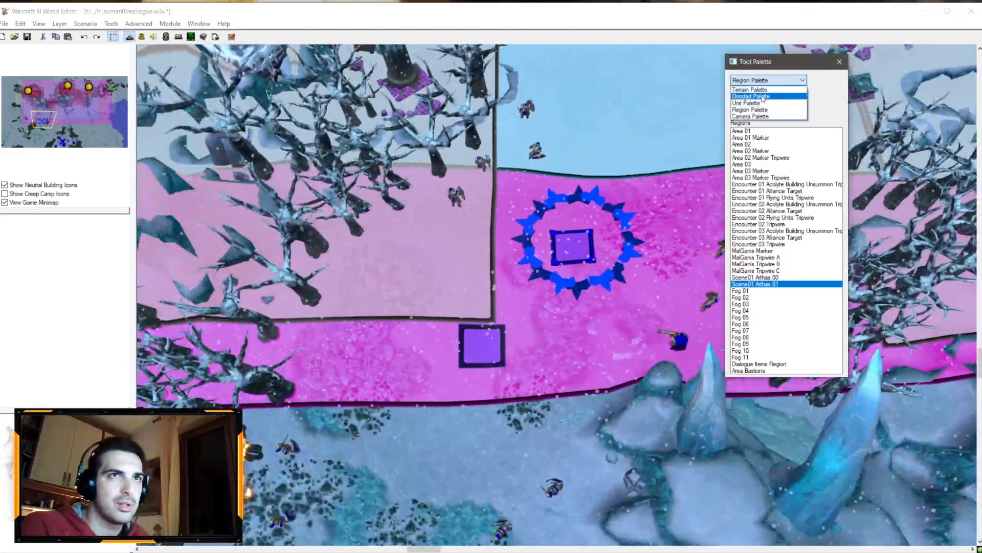
left_click(764, 97)
scroll(760, 81, "down", 1)
left_click(768, 96)
left_click(763, 118)
scroll(763, 98, "up", 1)
left_click(798, 109)
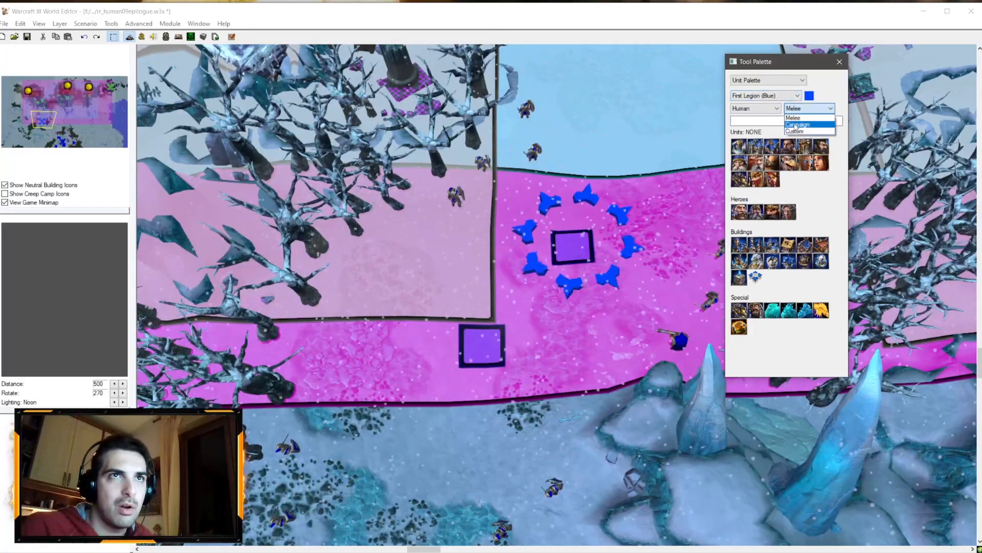
left_click(797, 125)
left_click(739, 261)
scroll(461, 362, "up", 2)
left_click(461, 361)
left_click(577, 220)
right_click(655, 140)
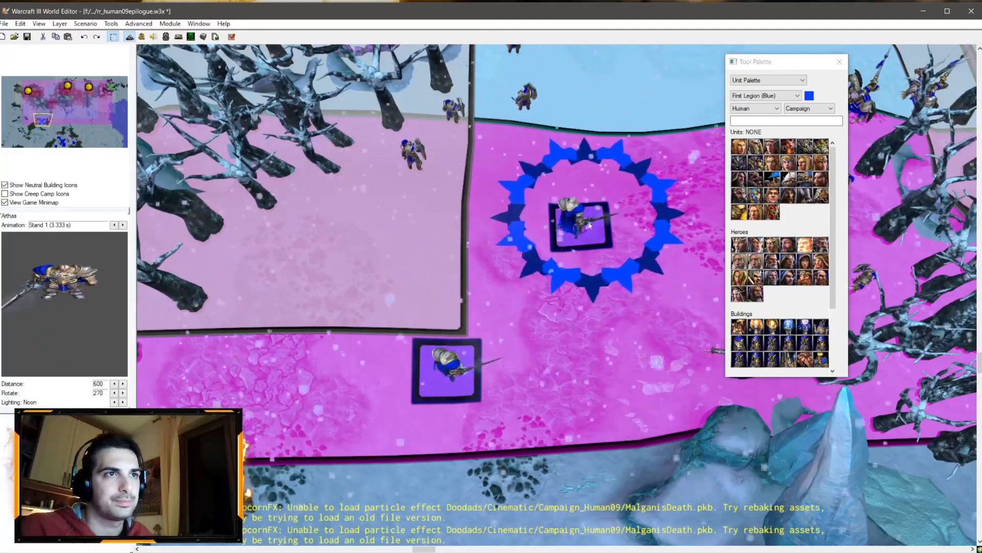
Step: Move the upper Arthas unit into the center of its region square
left_click_drag(584, 219, 565, 247)
right_click_drag(565, 247, 504, 314)
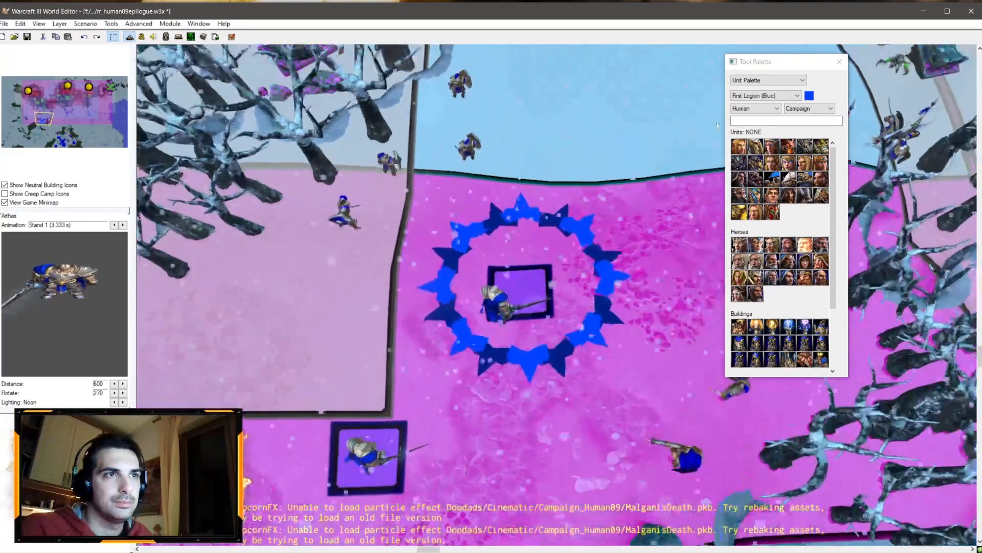
left_click(768, 80)
left_click(750, 108)
left_click(768, 80)
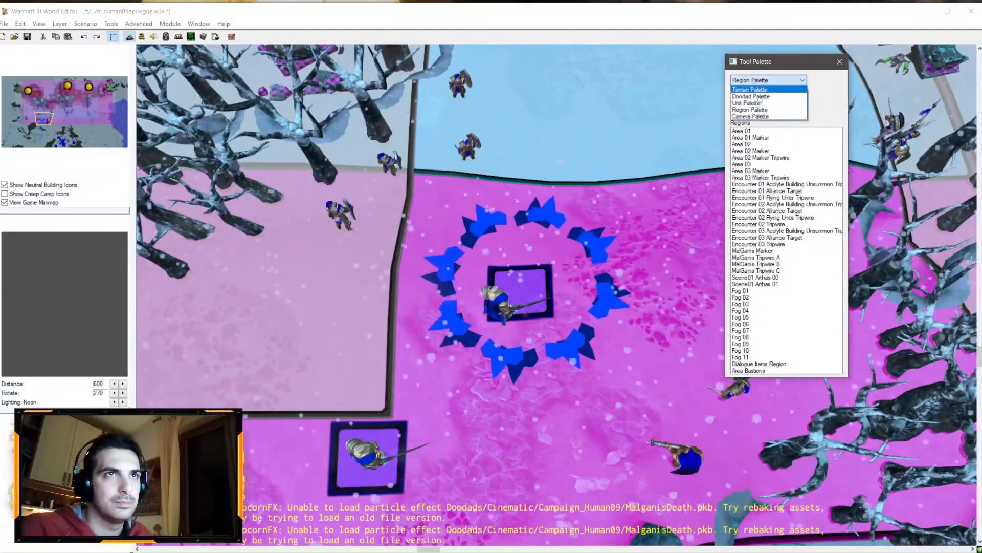
left_click(747, 101)
left_click_drag(503, 313, 523, 293)
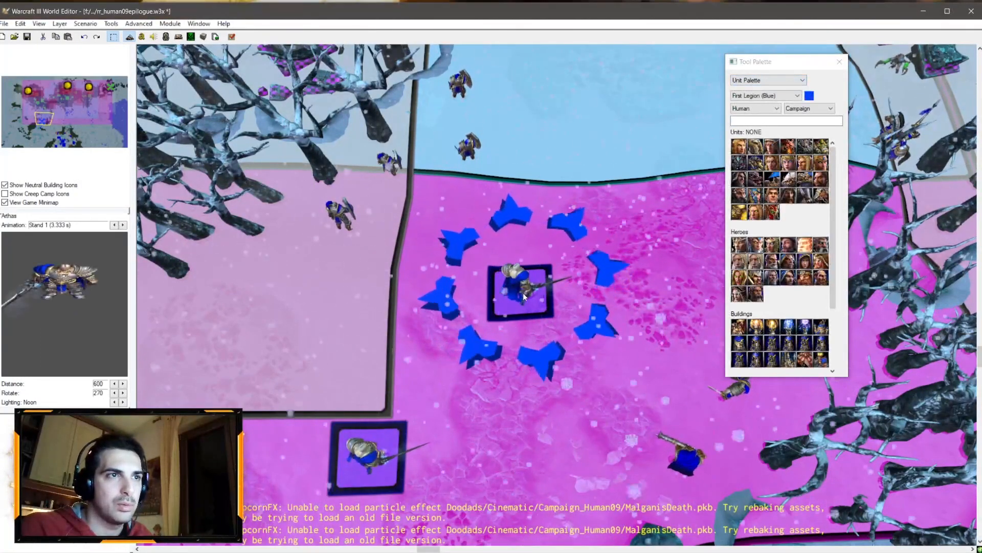
Step: Inspect the placed Arthas units and their facing from several camera angles
left_click(768, 80)
left_click(750, 107)
left_click(544, 316)
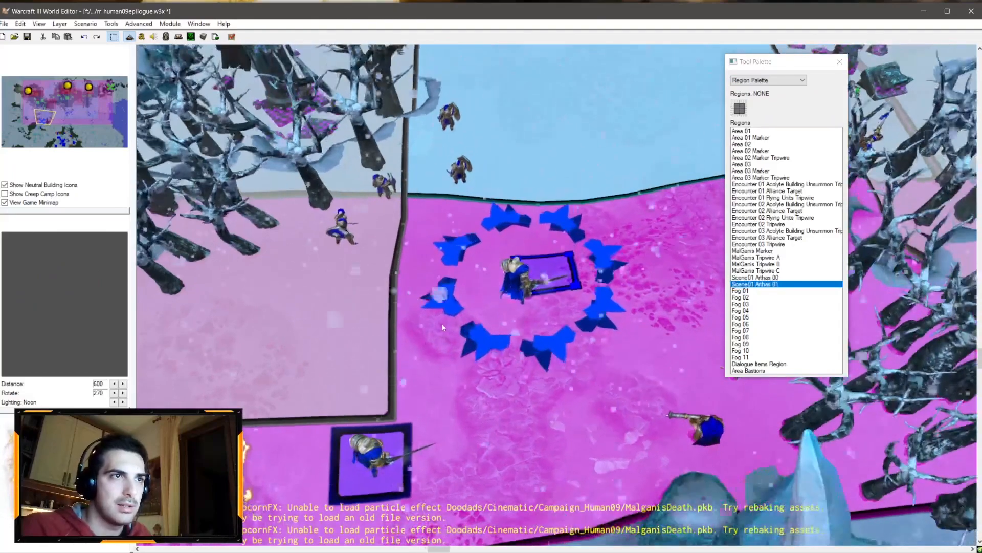
left_click(768, 80)
left_click(747, 101)
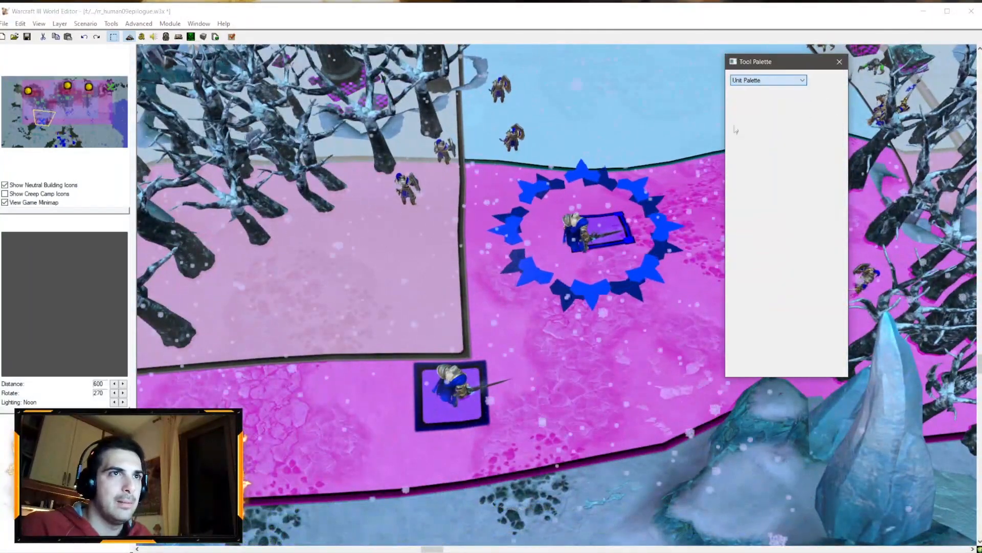
right_click_drag(573, 271, 550, 353)
scroll(609, 224, "up", 3)
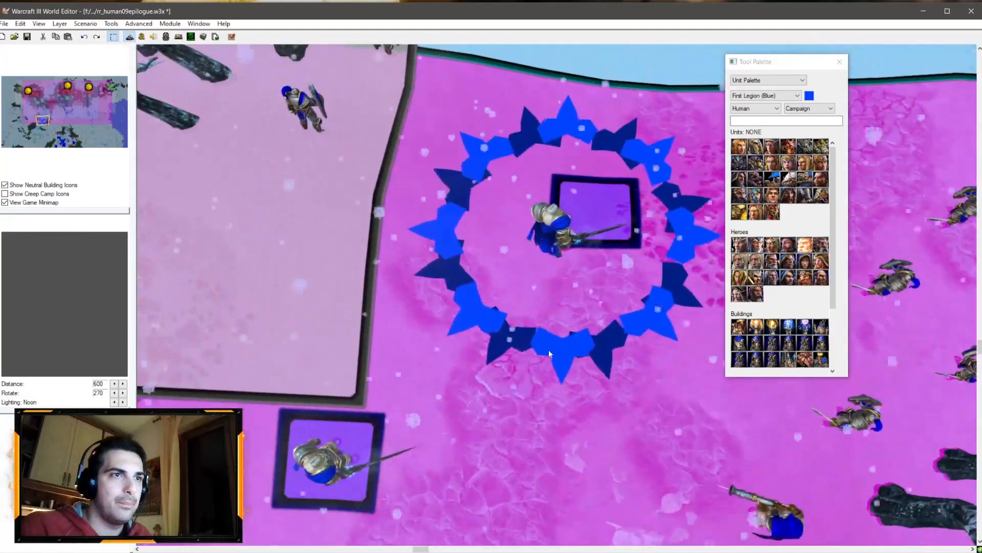
right_click_drag(566, 247, 601, 182)
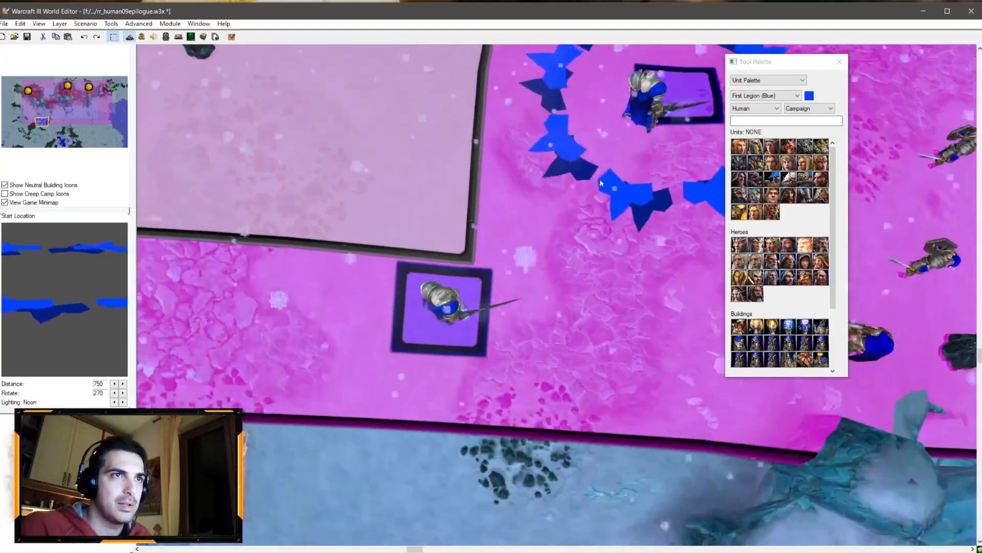
right_click_drag(446, 310, 537, 271, "ctrl")
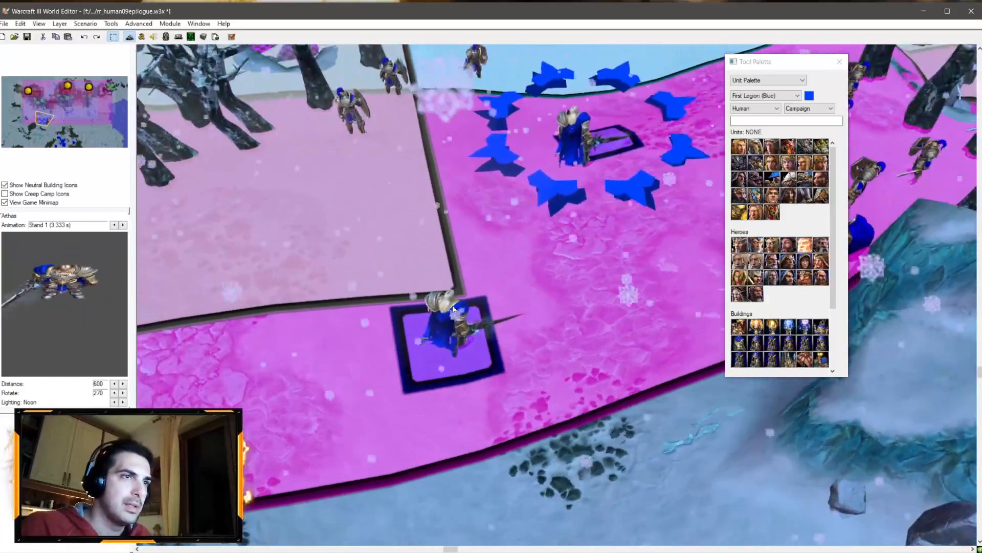
right_click_drag(444, 352, 487, 311, "ctrl")
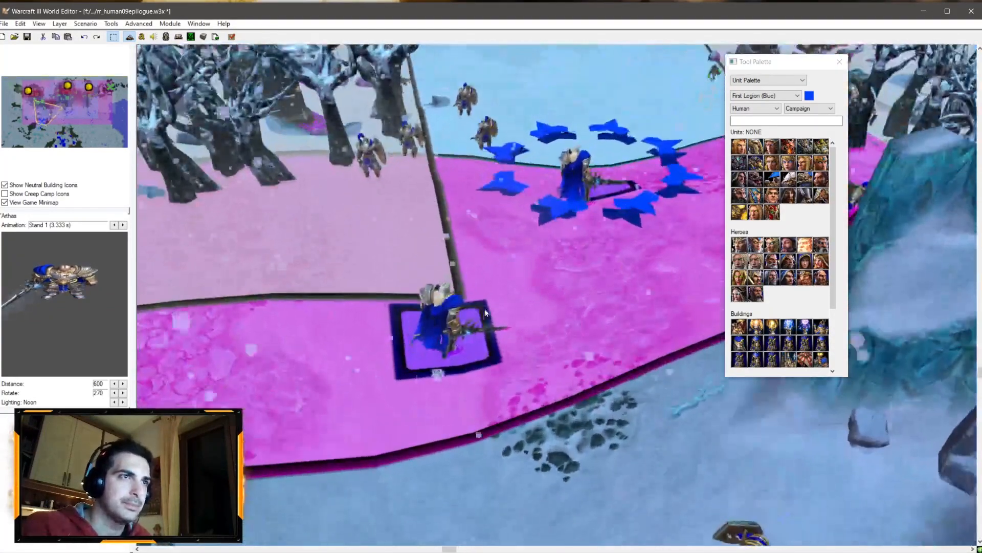
double_click(488, 310)
key("Escape")
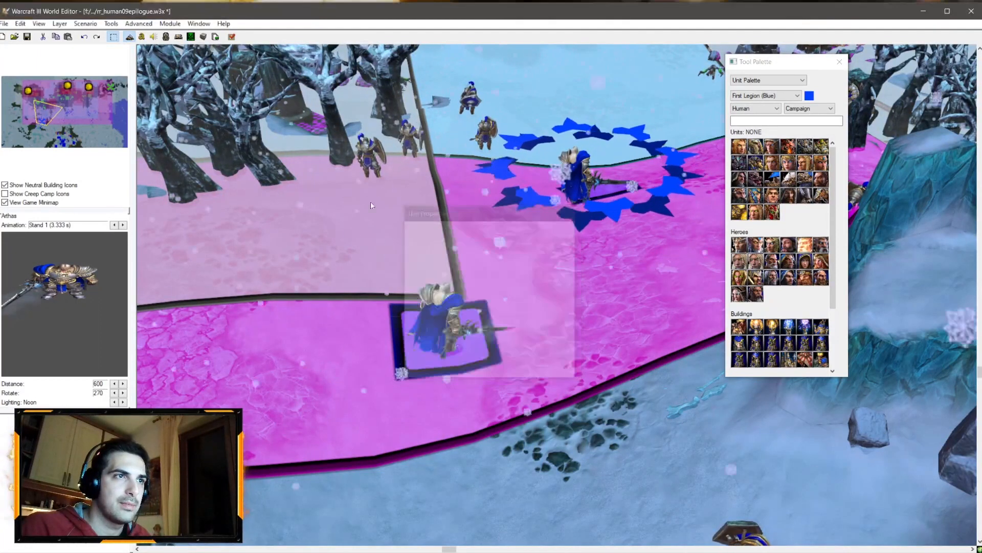
Step: Set the Create Units action's facing angle to 48 degrees
key("F4")
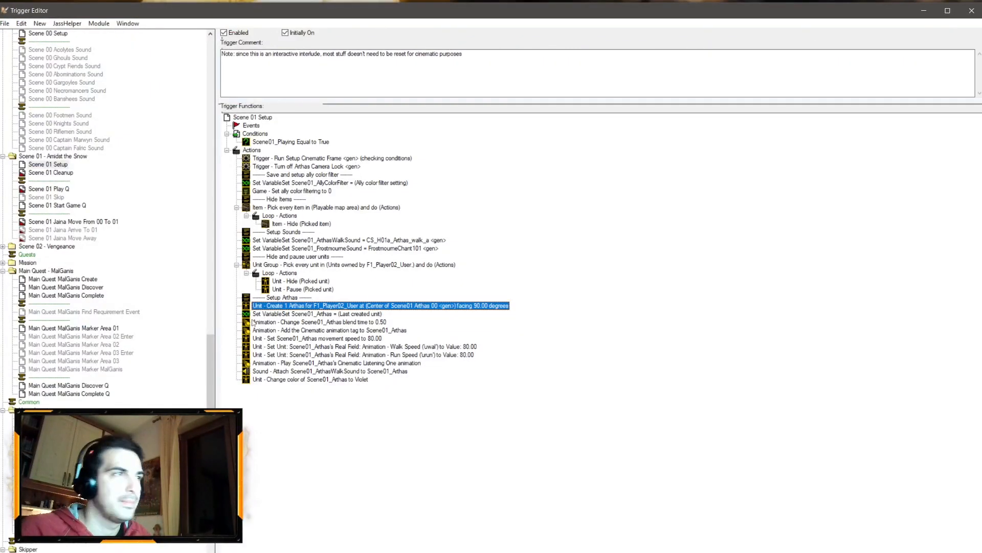
double_click(470, 307)
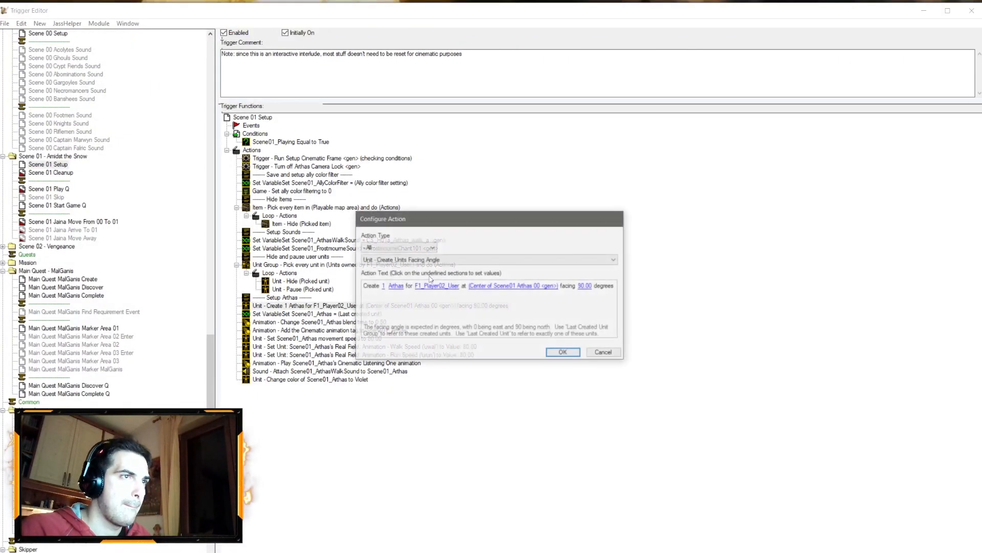
left_click(581, 287)
type("4")
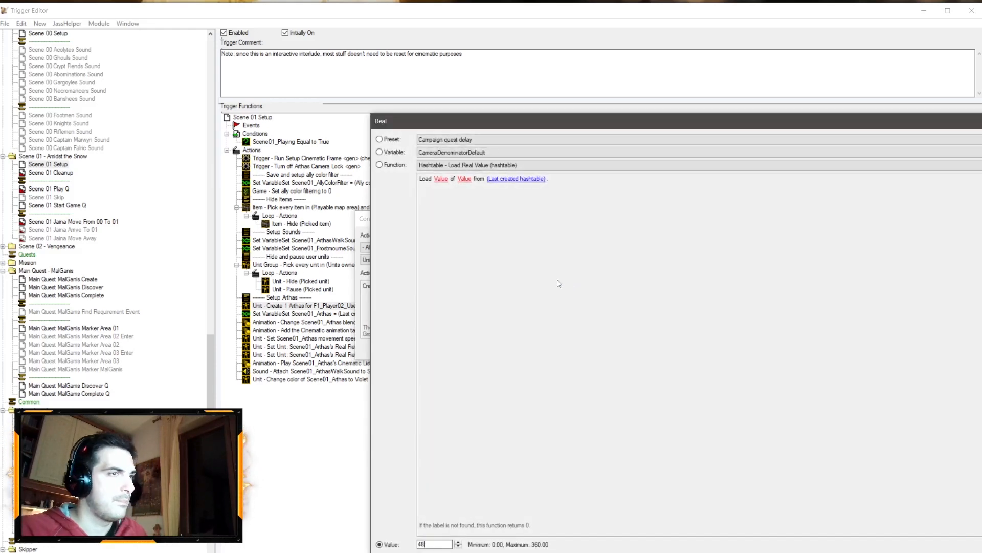
type("8")
key("Return")
key("Return")
Step: Review the blend time action's settings for Scene01_Arthas
left_click(353, 321)
key("Up")
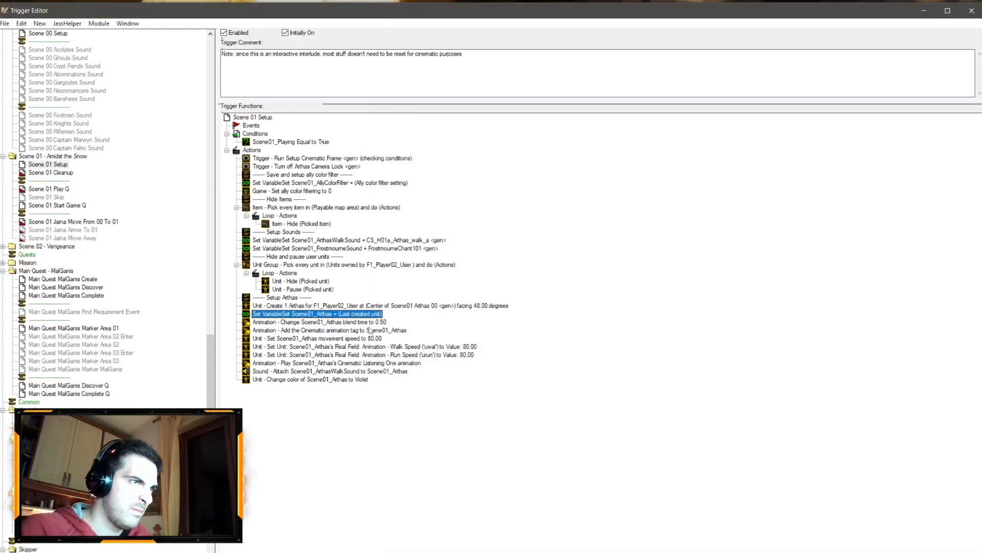
double_click(384, 322)
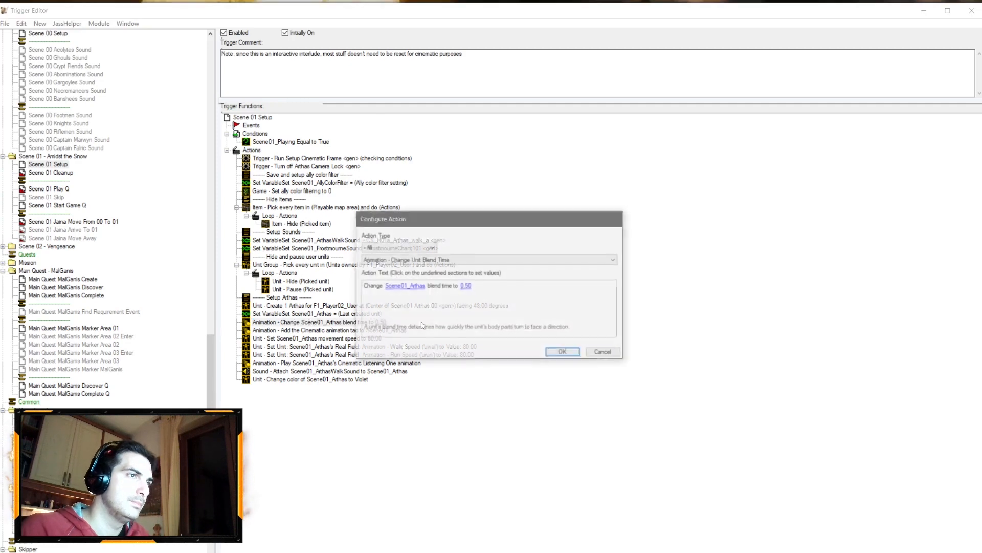
key("Escape")
left_click(388, 332)
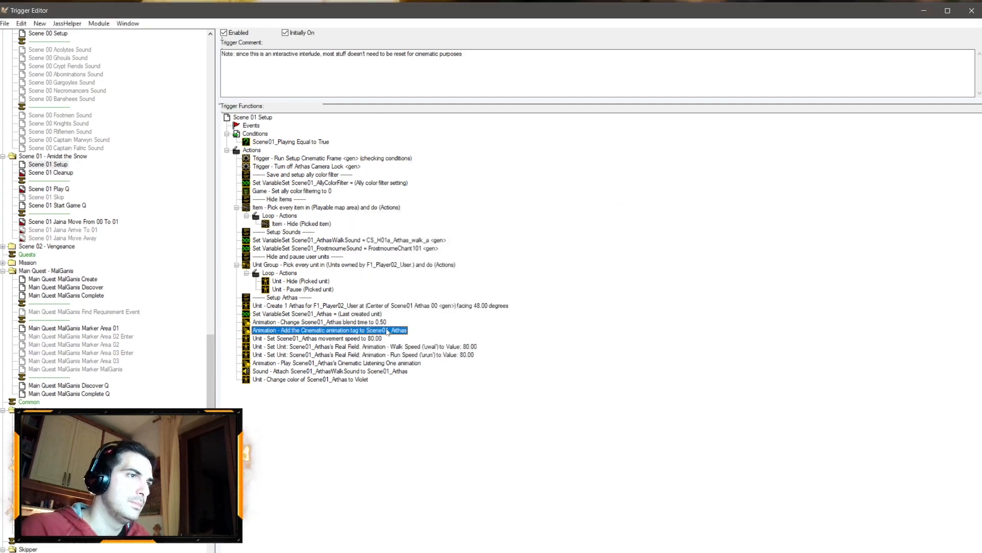
Step: Edit the Scene01_Arthas movement speed value, then undo the change
double_click(359, 340)
left_click(473, 285)
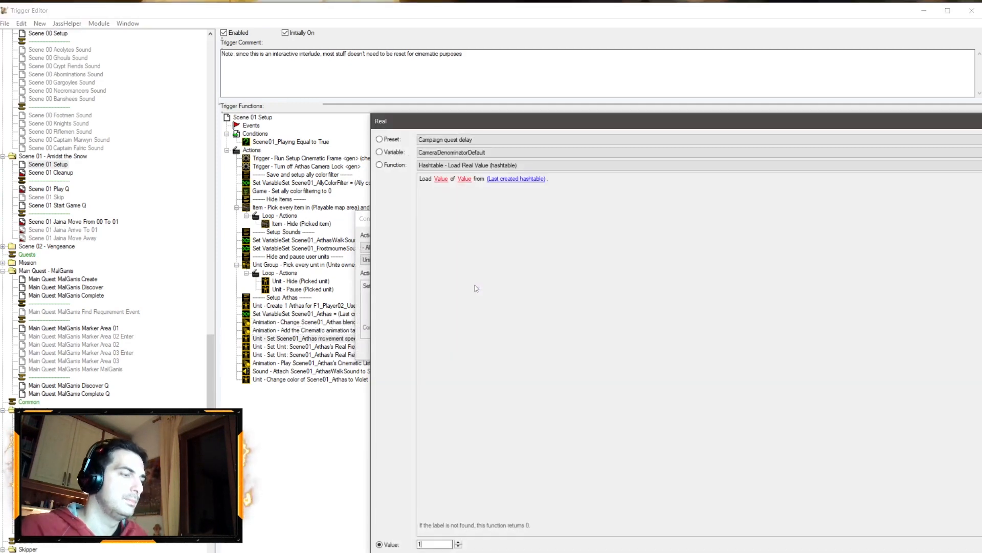
key("Return")
key("Return")
key("ctrl+z")
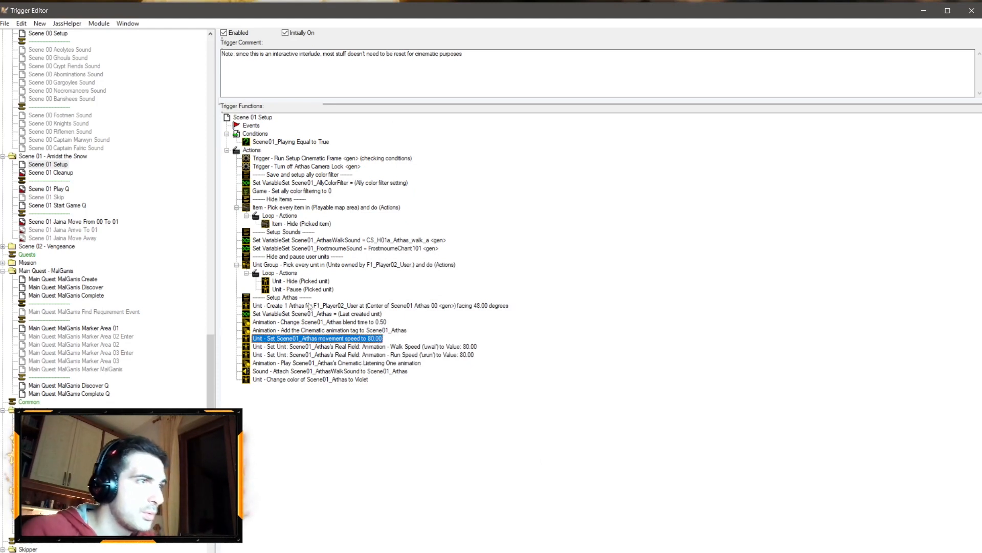
Step: Delete the action that changes Scene01_Arthas's color to Violet
left_click(336, 379)
key("Delete")
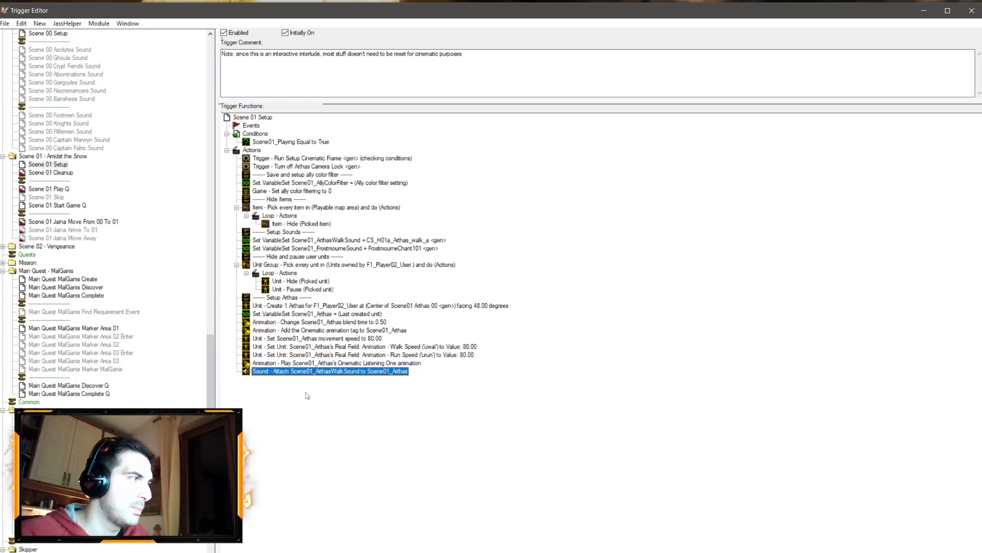
left_click(283, 298)
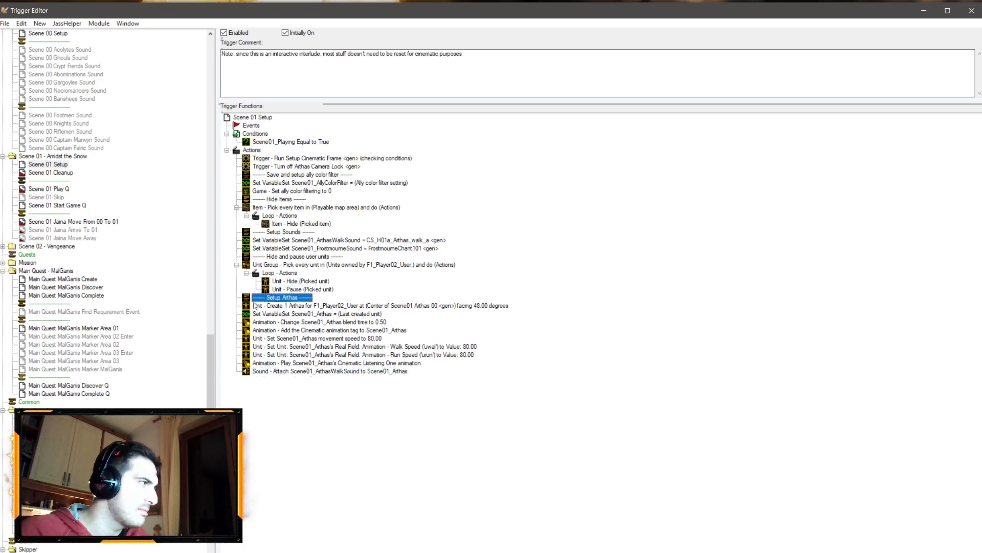
Step: Paste a copy of the Setup Arthas comment at the end of the actions and rename it Setup Soldiers
left_click(298, 372)
key("ctrl+v")
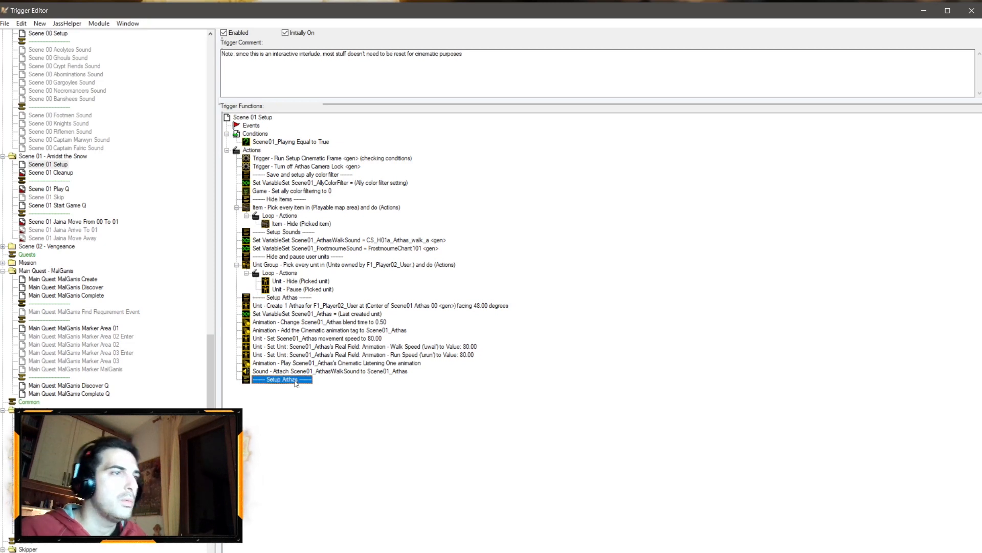
double_click(296, 380)
left_click(393, 285)
double_click(434, 137)
type("So")
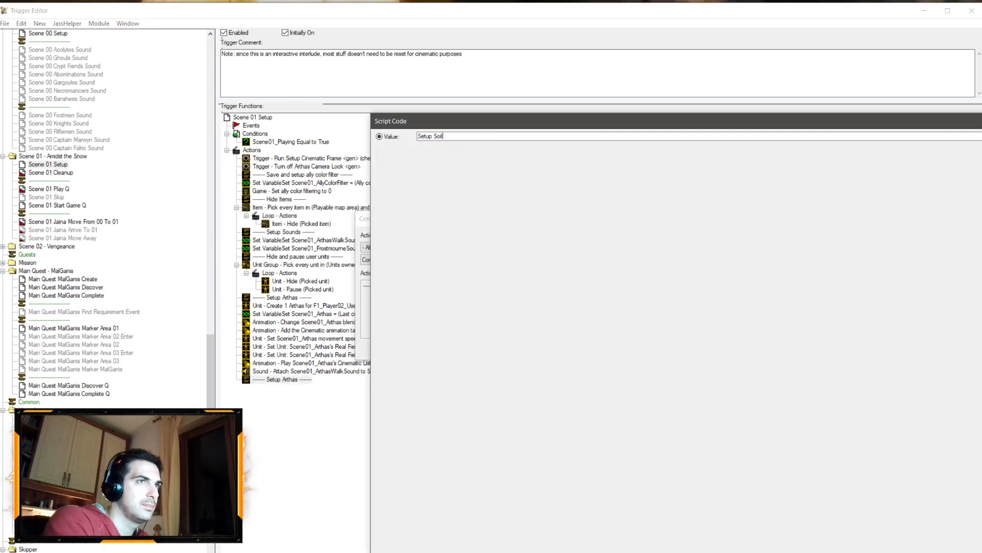
type("ldiers")
key("Return")
key("Return")
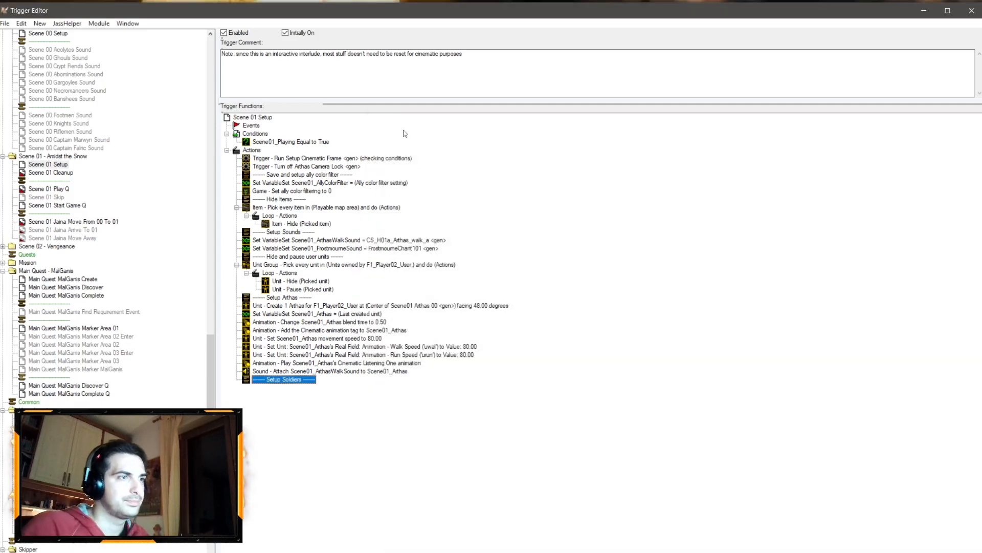
Step: Duplicate the Setup Soldiers comment and rename the copy Setup Footmen
key("ctrl+c")
key("ctrl+v")
double_click(284, 387)
left_click(397, 284)
left_click_drag(455, 136, 437, 138)
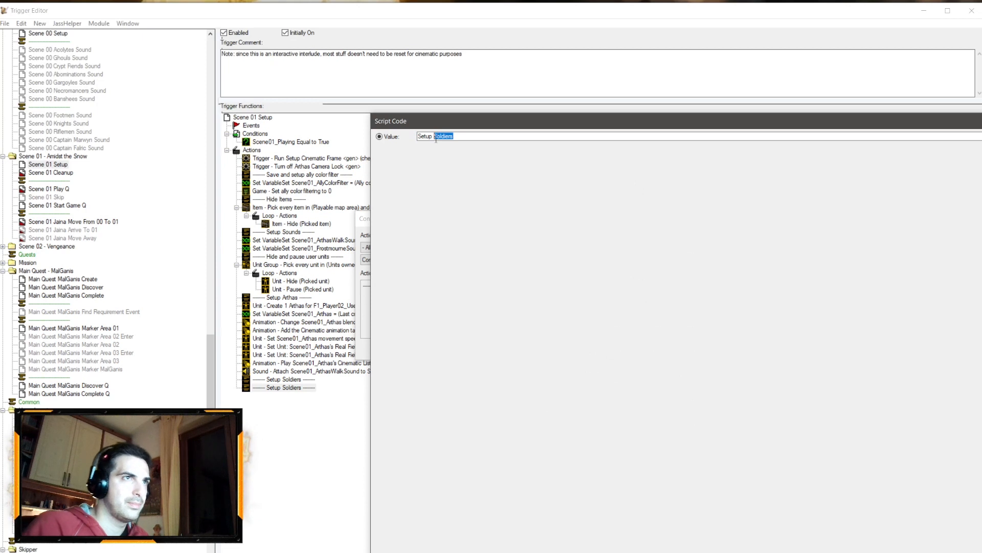
type("Footmen")
key("Return")
key("Return")
Step: Insert a Unit Group - Add Unit action below Setup Soldiers and pick Footman 0140 from the map as its unit
right_click(295, 380)
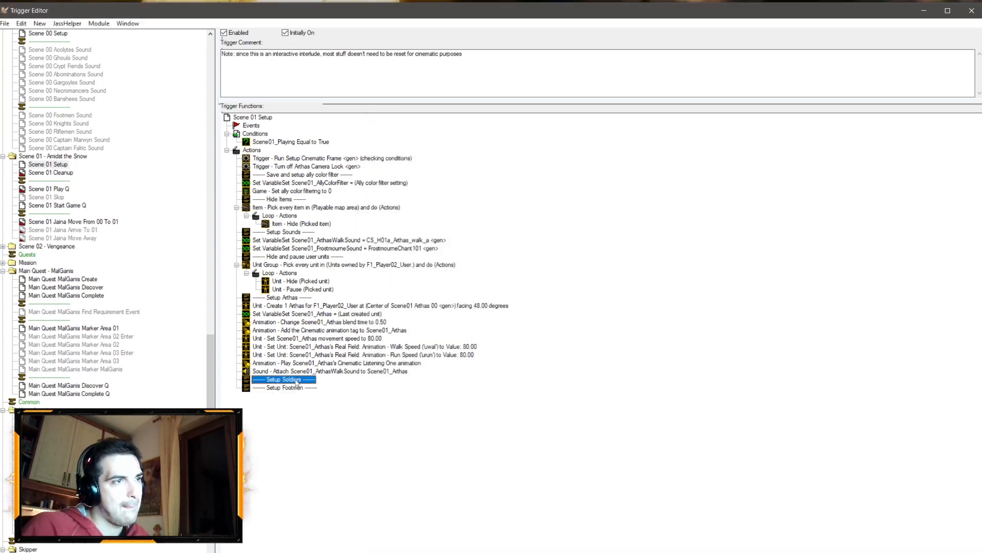
left_click(277, 381)
right_click(277, 381)
left_click(265, 381)
right_click(266, 383)
left_click(353, 484)
left_click(398, 247)
scroll(394, 369, "down", 3)
left_click(375, 435)
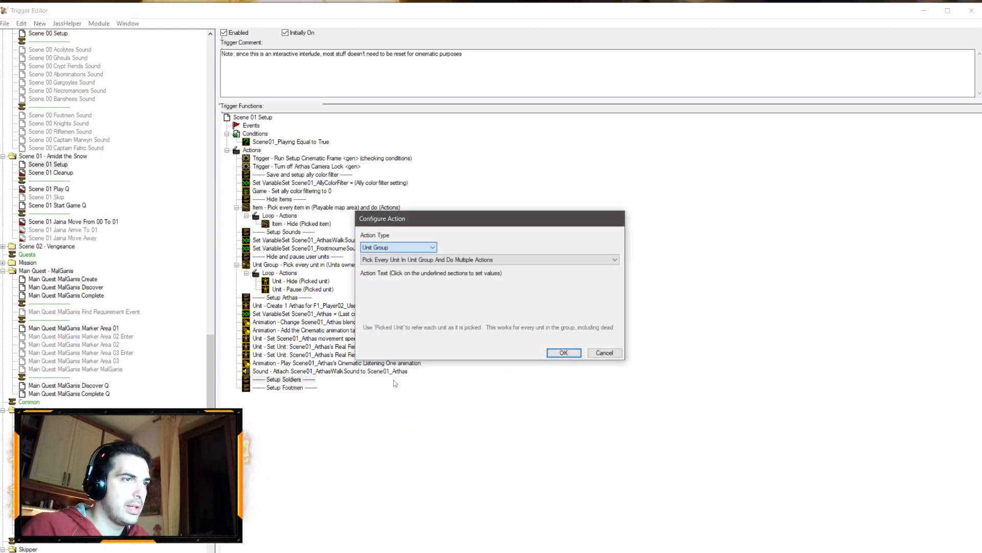
left_click(389, 259)
left_click(385, 291)
left_click(389, 286)
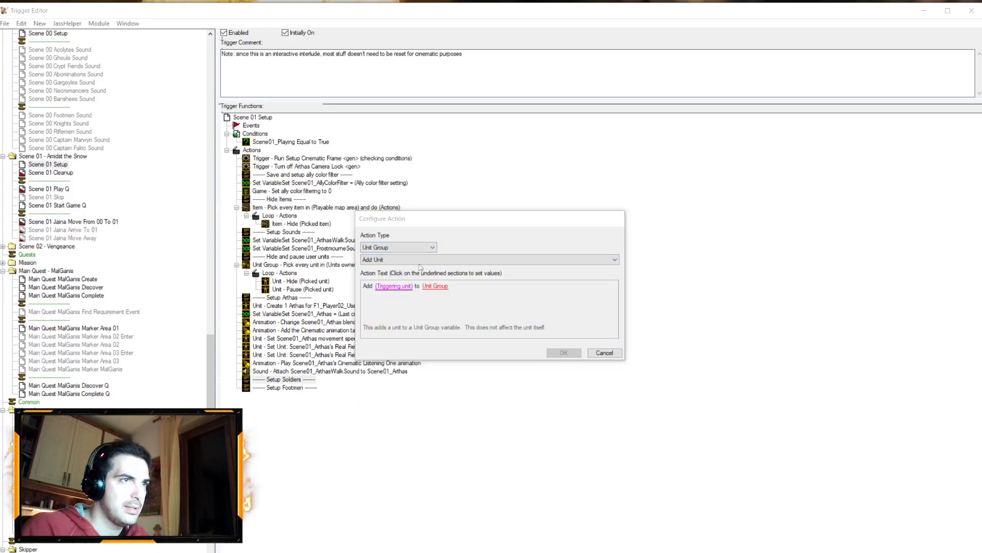
left_click(463, 153)
left_click(464, 160)
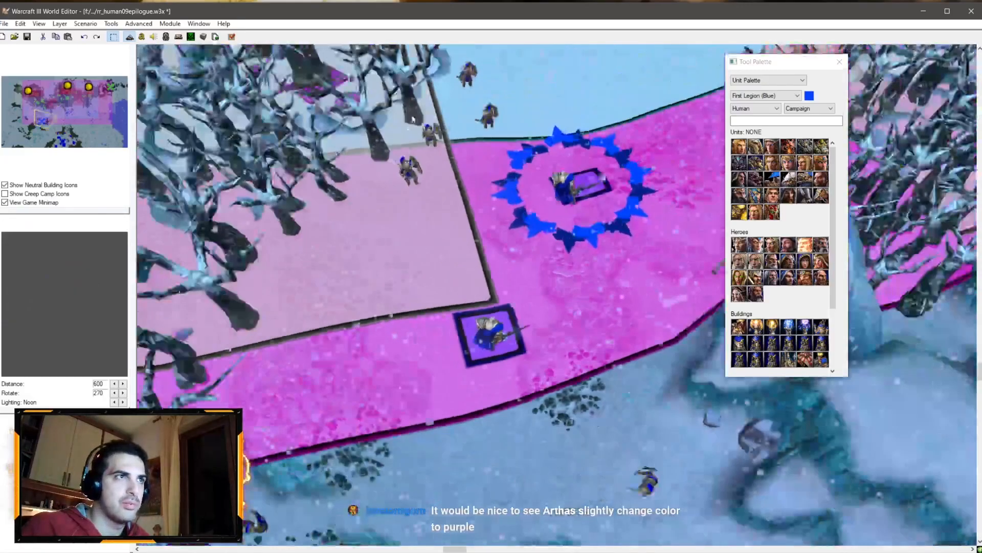
right_click_drag(413, 119, 426, 266)
scroll(327, 230, "down", 4)
scroll(426, 265, "up", 5)
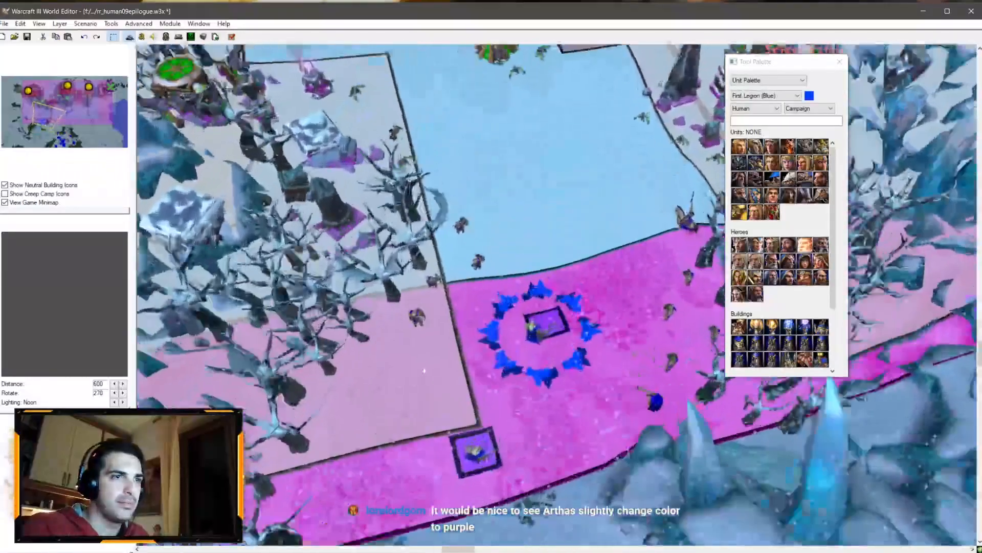
key("alt+Tab")
key("Return")
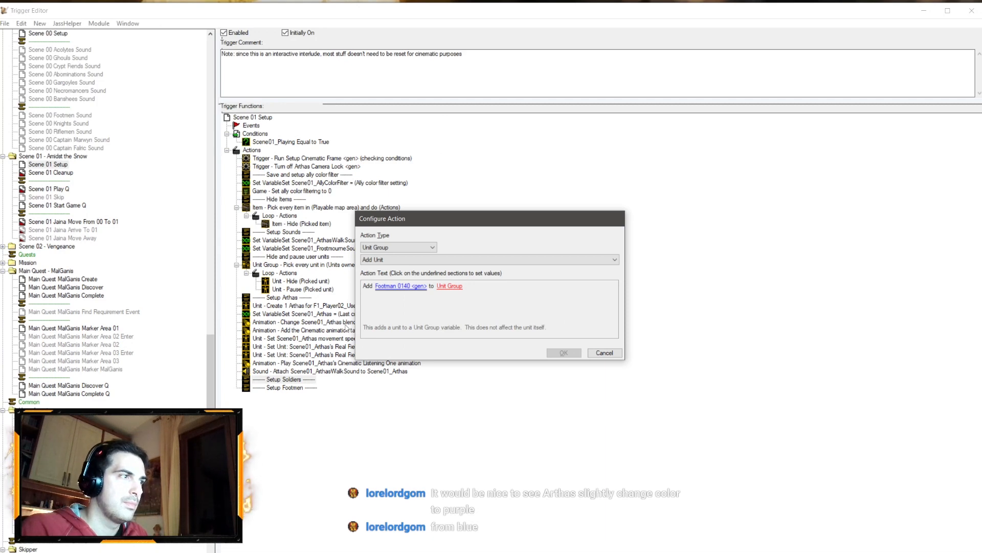
Step: Set the new action's unit group to Group_Encounter01AllianceAF and confirm the action
left_click(455, 287)
left_click(482, 139)
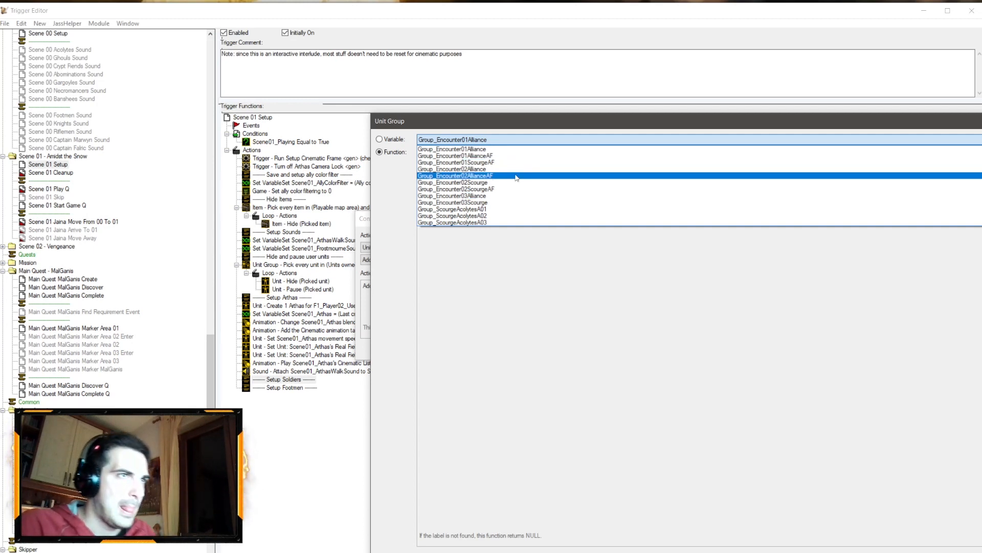
left_click(495, 138)
left_click(494, 139)
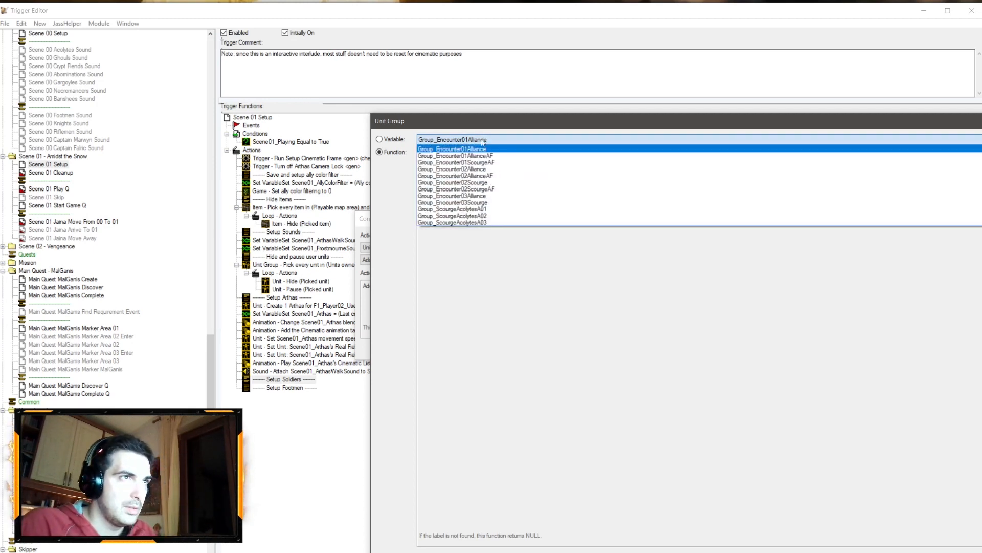
left_click(491, 139)
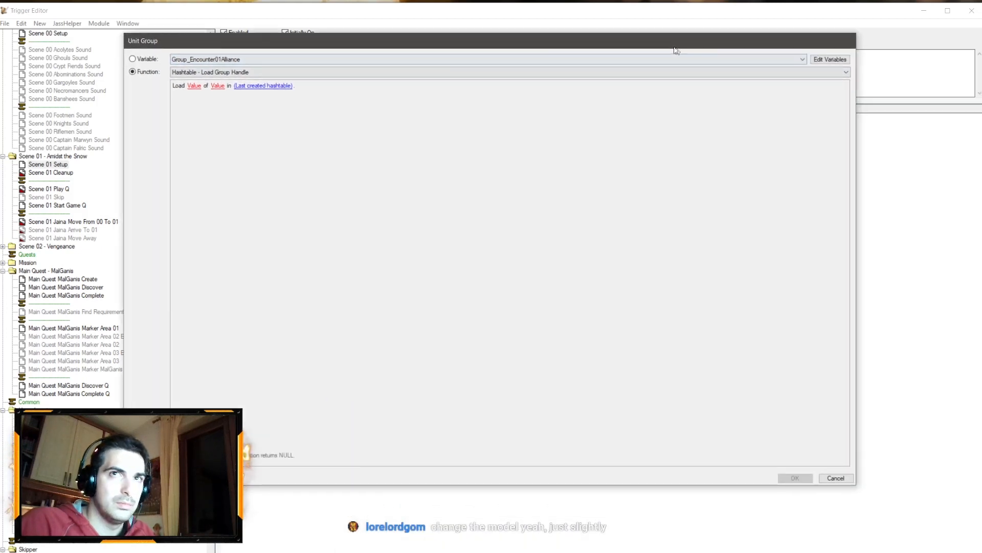
left_click(826, 477)
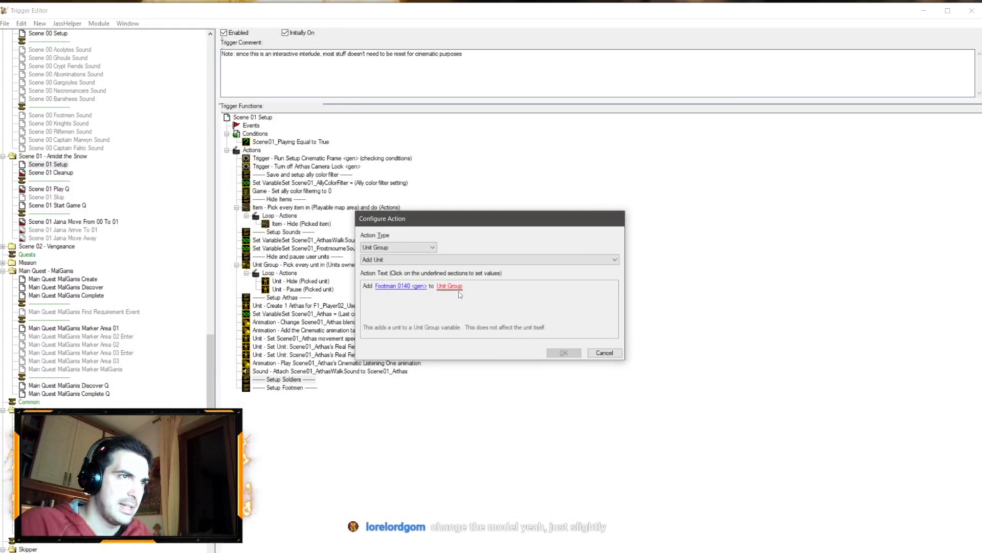
left_click(456, 287)
left_click(441, 141)
left_click(444, 156)
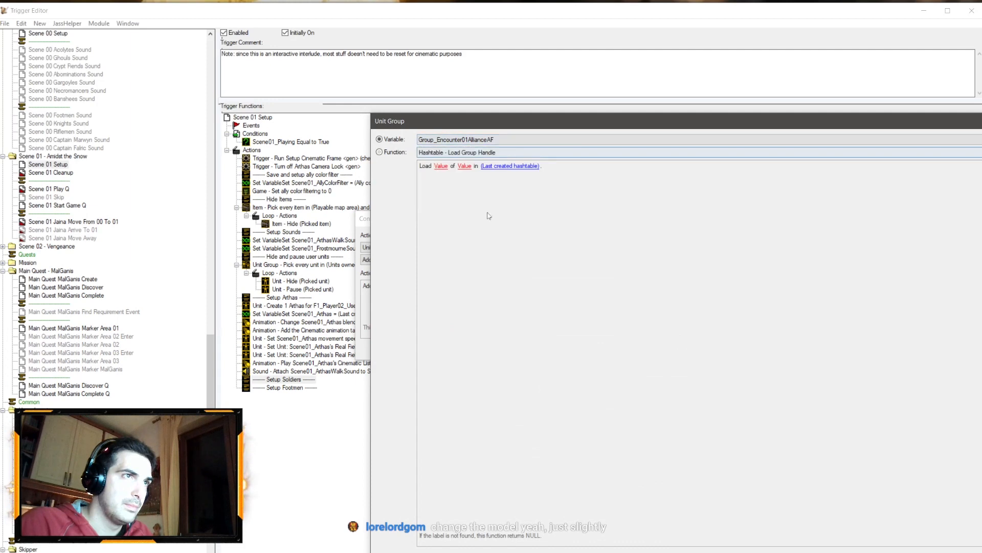
key("Return")
key("Return")
Step: Change the Scene01_Soldiers variable's type to Unit Group
scroll(94, 198, "up", 15)
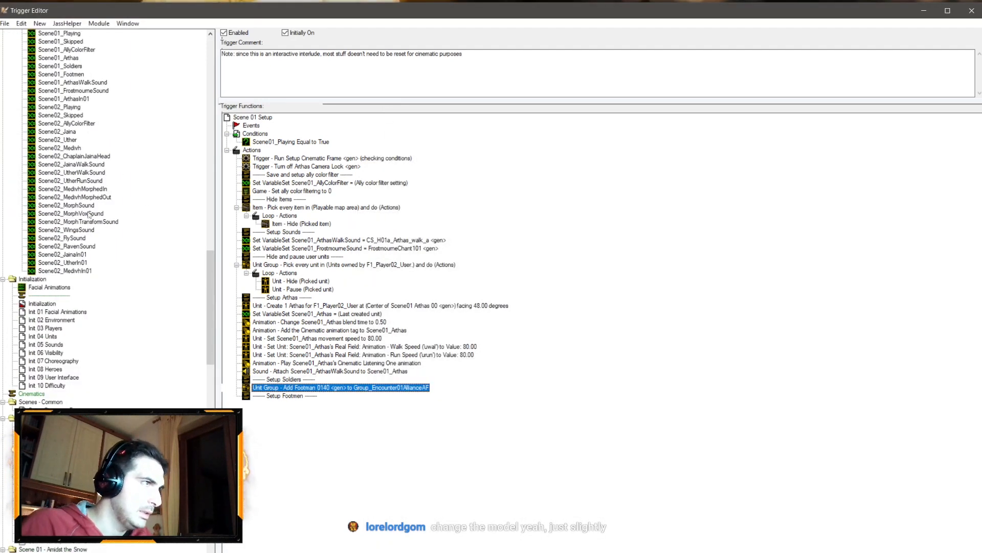
scroll(88, 213, "up", 5)
left_click(80, 189)
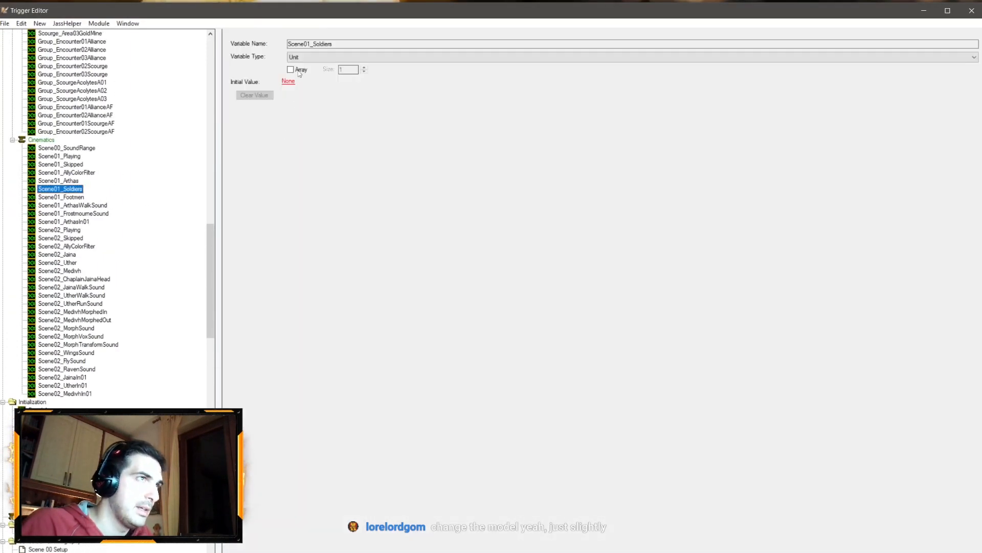
left_click(307, 58)
left_click(297, 241)
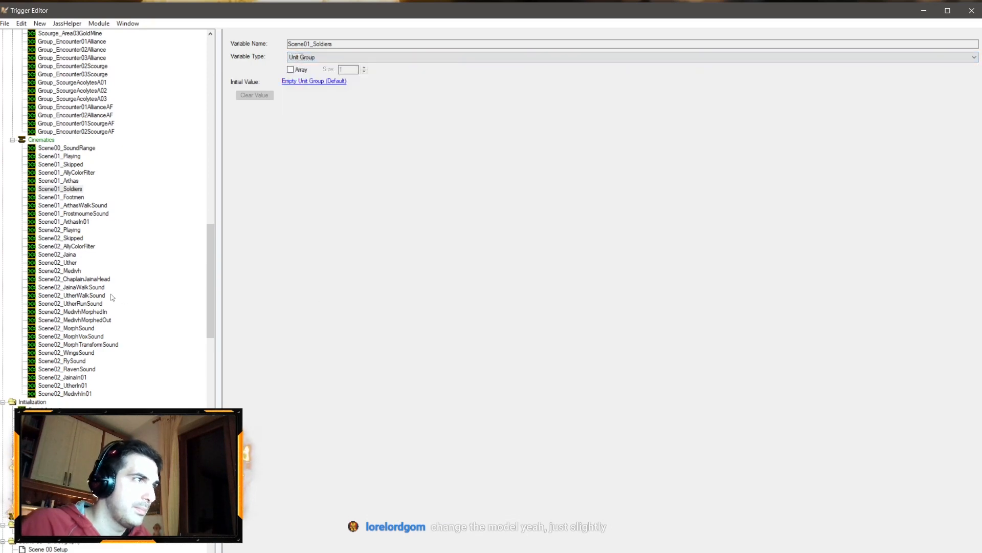
Step: Return to Scene 01 Setup and set the Footman 0140 action's unit group to Scene01_Soldiers
scroll(125, 294, "down", 20)
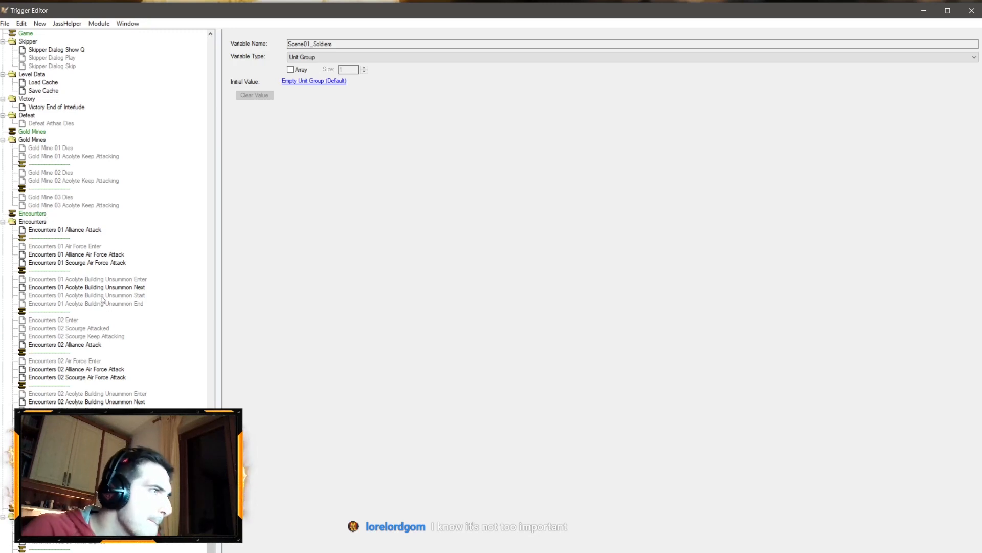
scroll(105, 339, "up", 15)
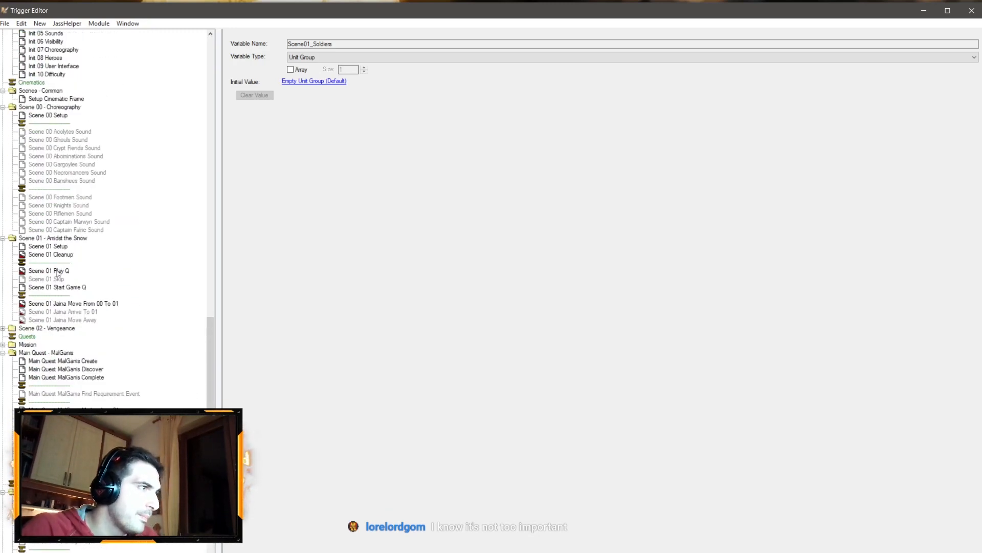
left_click(61, 248)
double_click(309, 389)
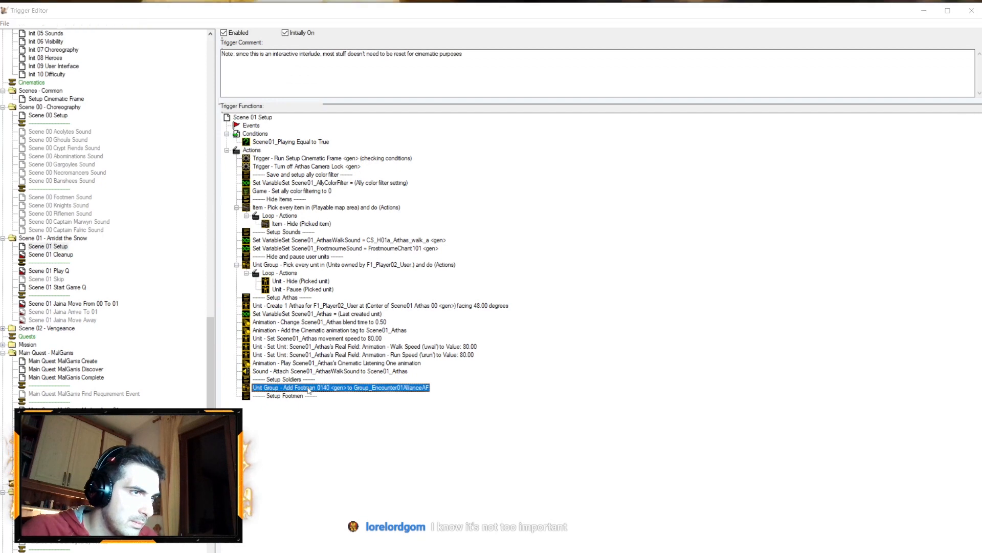
left_click(478, 289)
left_click(423, 145)
scroll(450, 194, "down", 1)
left_click(464, 232)
key("Return")
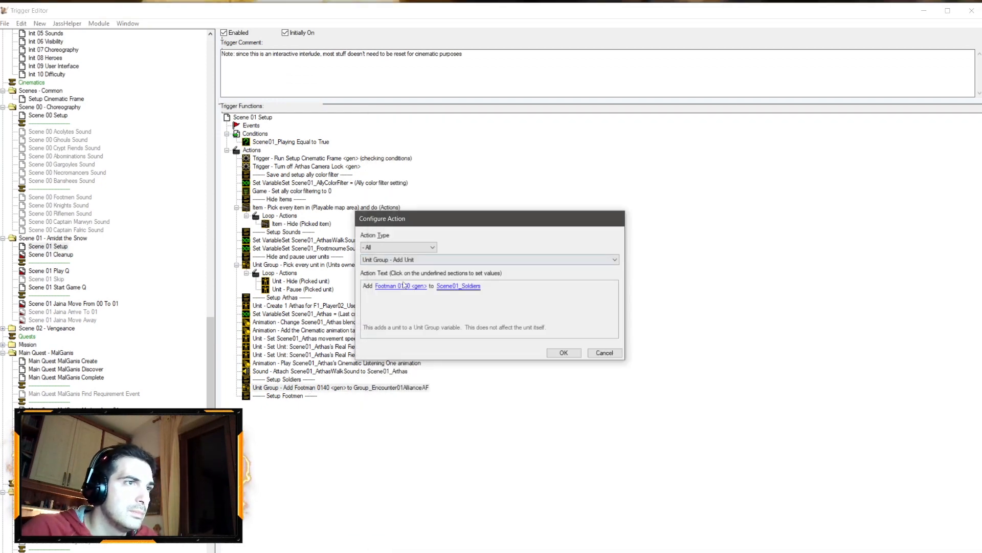
key("Return")
Step: Duplicate the Add Unit action and change the copy's unit to Footman 0051 picked from the map
key("ctrl+c")
key("ctrl+v")
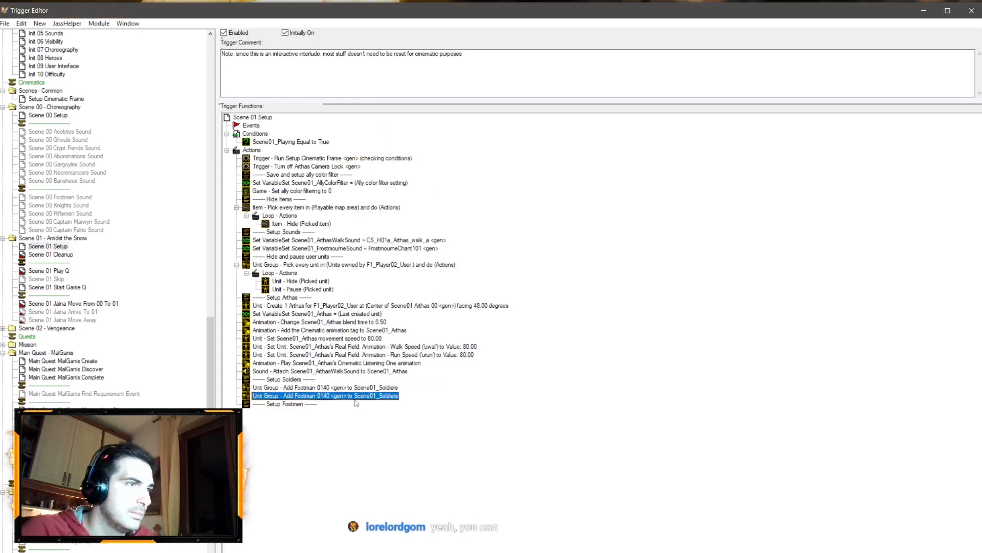
double_click(355, 397)
left_click(407, 285)
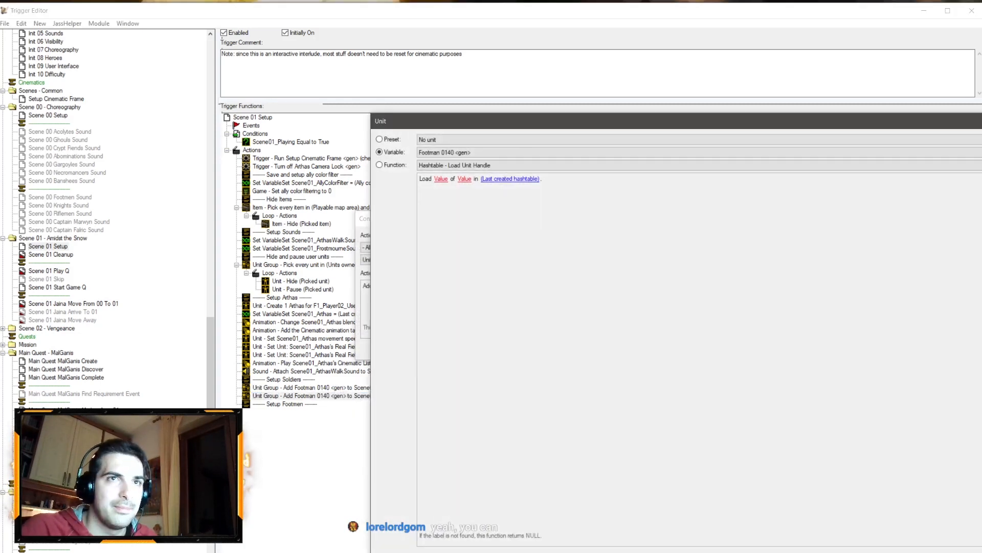
left_click(607, 298)
scroll(556, 295, "down", 4)
scroll(451, 256, "up", 2)
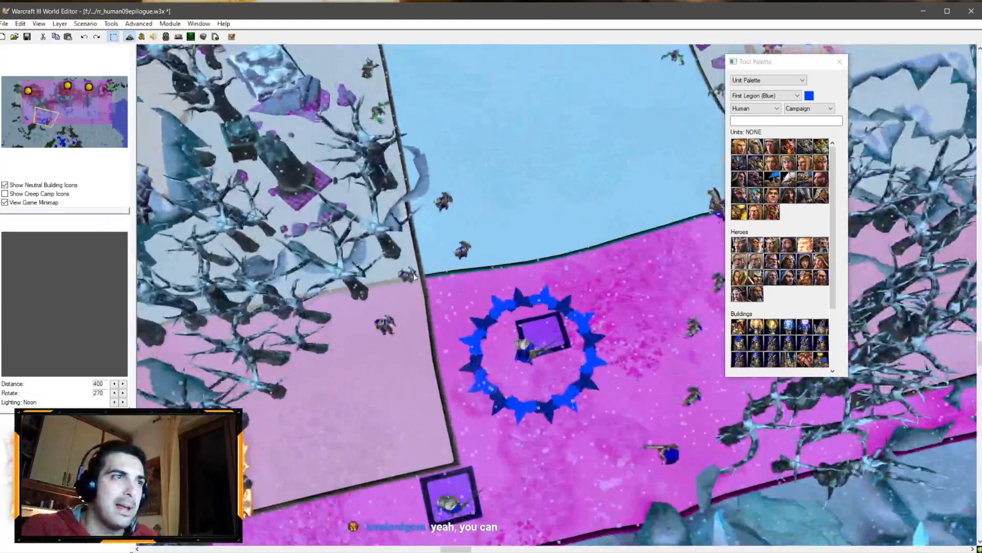
left_click(408, 280)
key("Return")
key("Return")
Step: Duplicate the Add Unit action again and change the copy's unit to Footman 0141
key("ctrl+c")
key("ctrl+v")
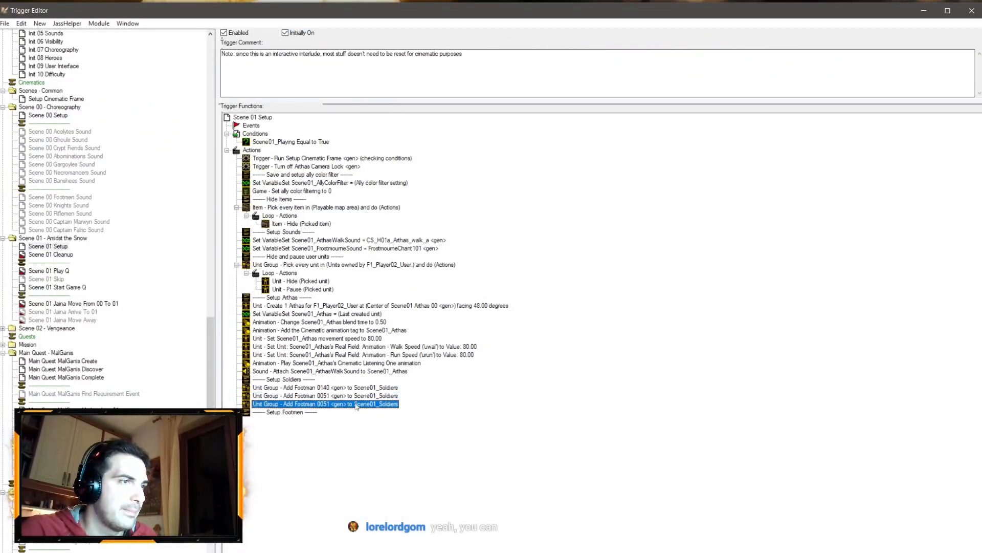
double_click(355, 404)
left_click(384, 286)
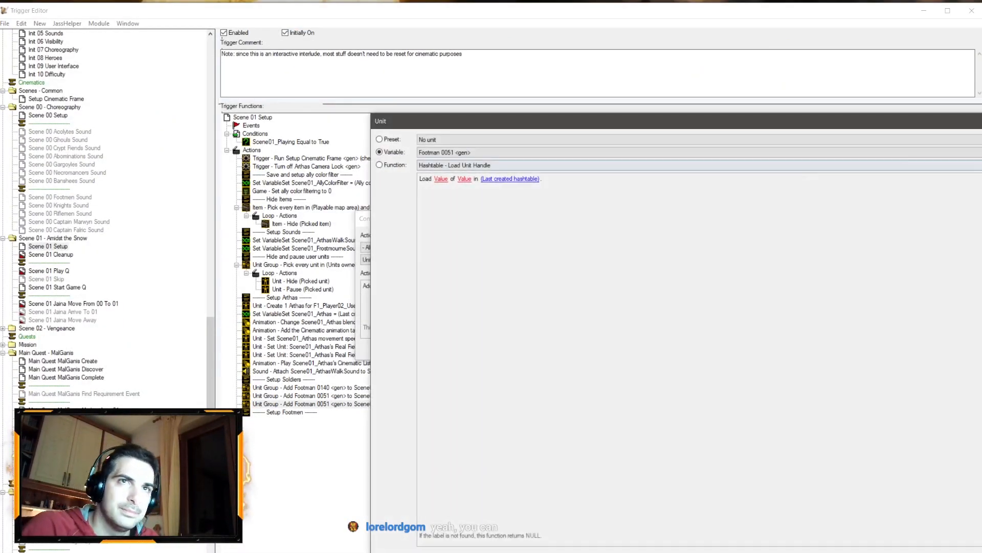
left_click(466, 178)
left_click(465, 249)
key("Return")
key("Return")
Step: Duplicate the last Add Unit action and change the copy's unit to Footman 0052 from the map
key("ctrl+c")
key("ctrl+v")
double_click(341, 411)
left_click(401, 296)
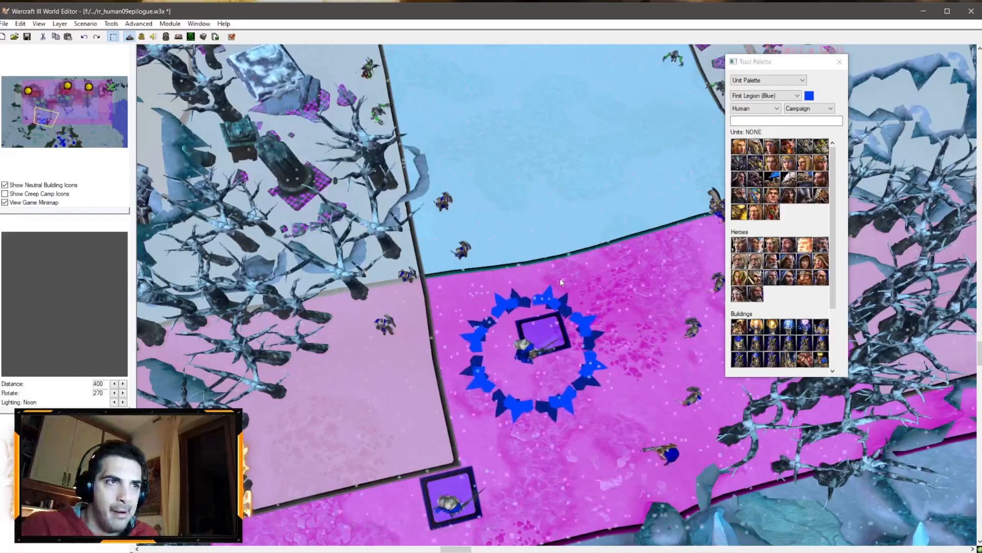
left_click(437, 210)
key("Return")
Step: Duplicate the last Add Unit action and change the copy's unit to Rifleman 0146 from the map
key("ctrl+c")
key("ctrl+v")
double_click(370, 419)
left_click(394, 286)
left_click(977, 152)
right_click_drag(507, 230, 482, 200)
scroll(481, 200, "down", 2)
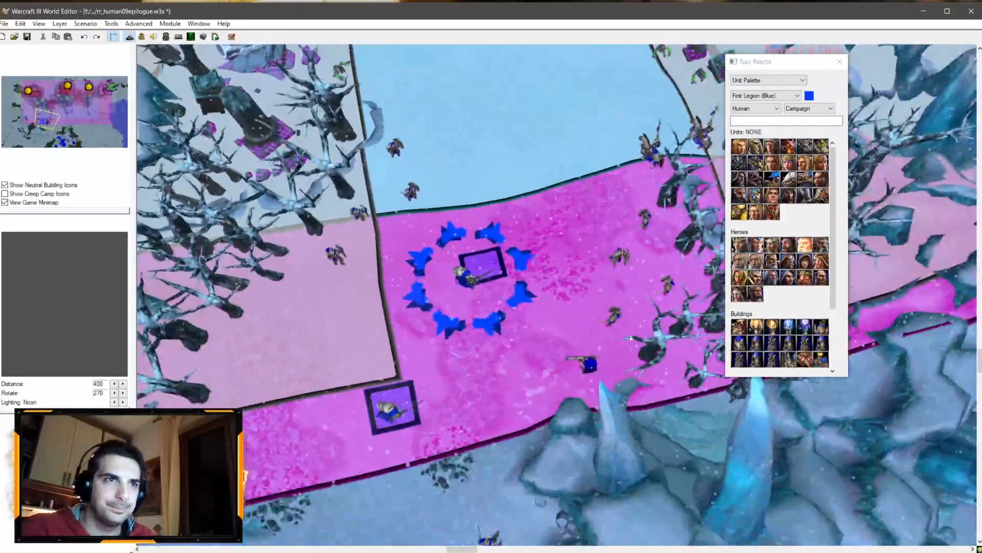
left_click(594, 360)
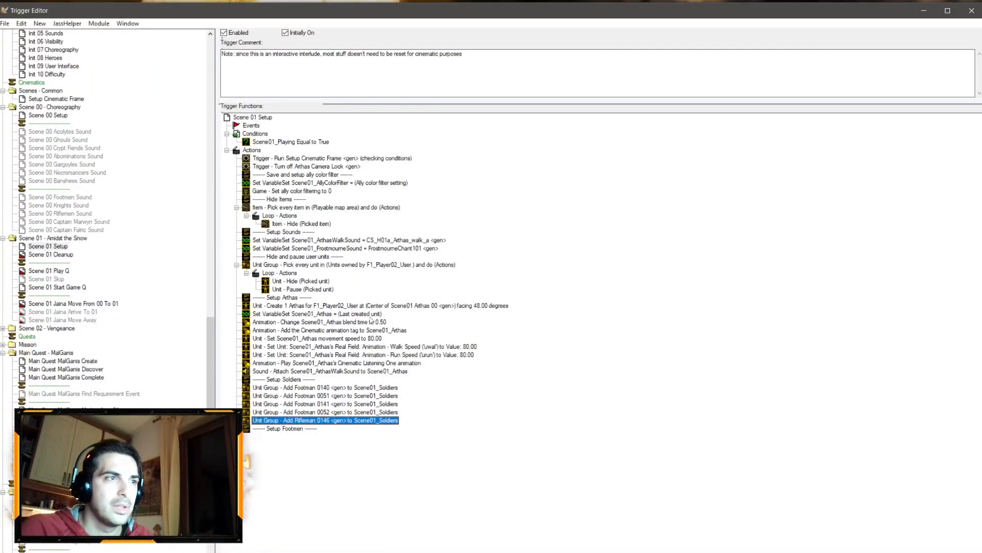
Step: Duplicate the Rifleman action and change the copy's unit to Footman 0142
key("ctrl+c")
key("ctrl+v")
double_click(348, 434)
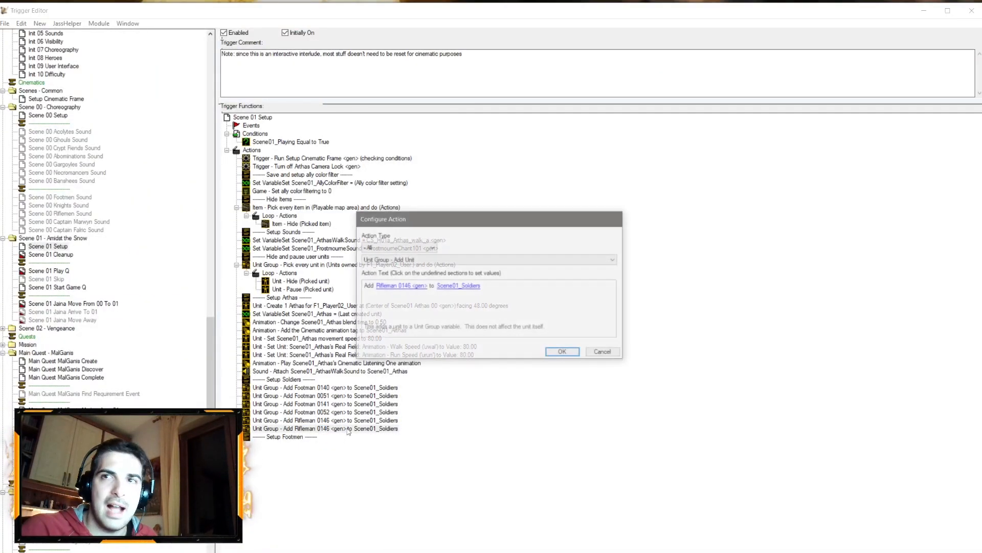
left_click(404, 285)
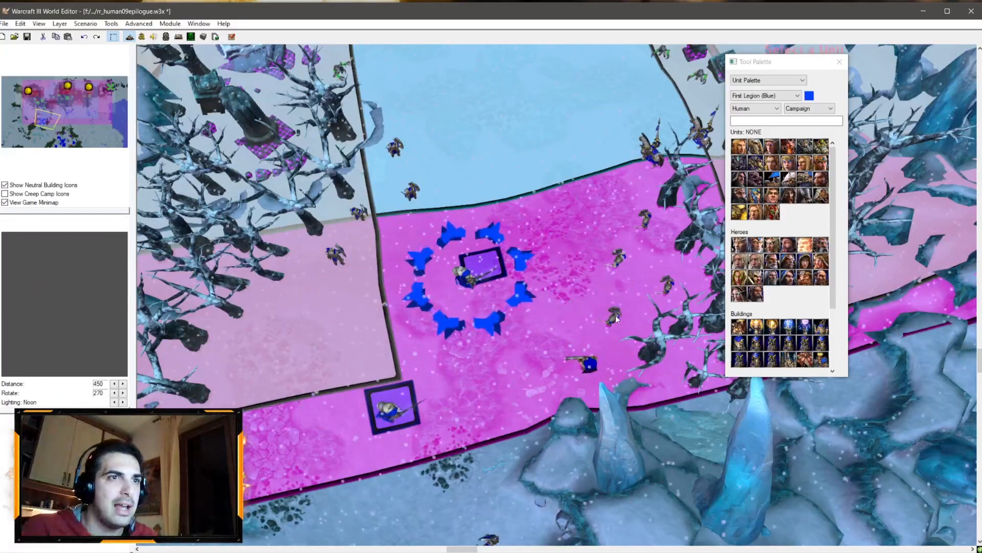
left_click(614, 319)
left_click(415, 405)
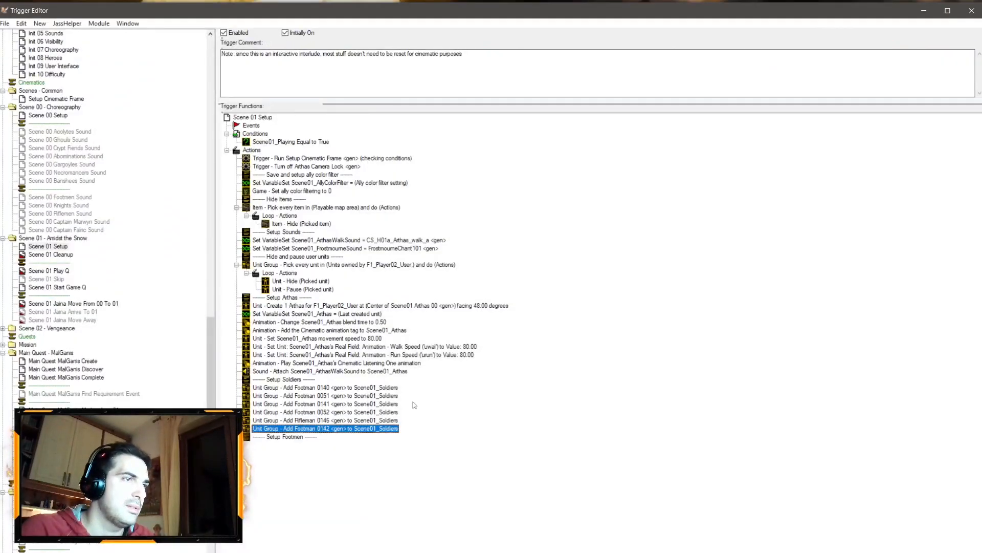
Step: Duplicate the last Add Unit action and change the copy's unit to Footman 0143 picked from the map
key("ctrl+c")
key("ctrl+v")
double_click(343, 438)
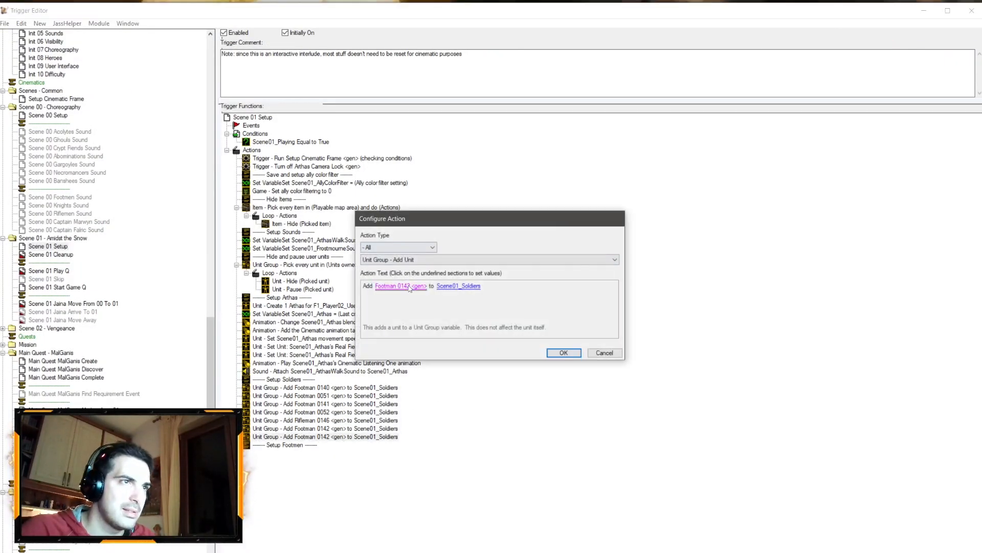
left_click(400, 286)
left_click(409, 550)
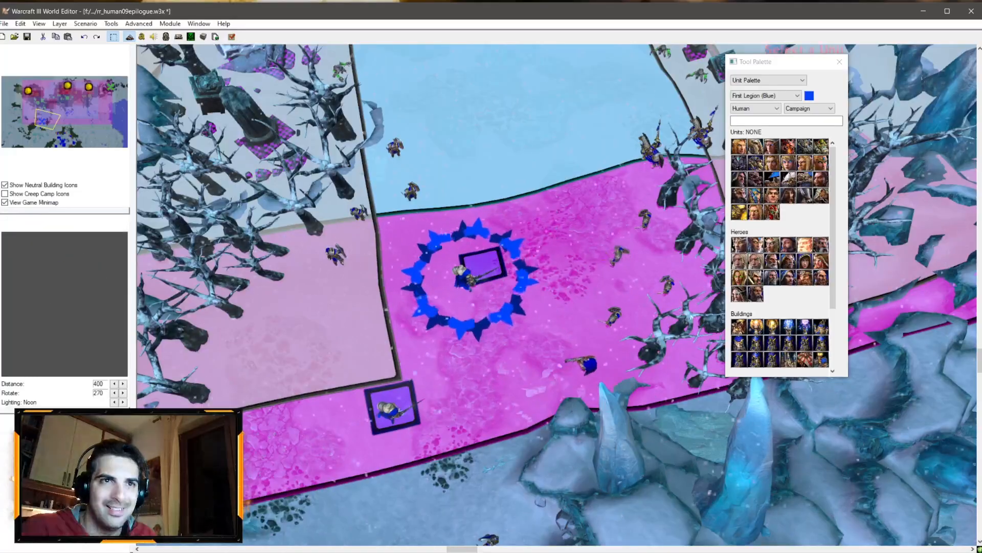
left_click(667, 285)
left_click(565, 351)
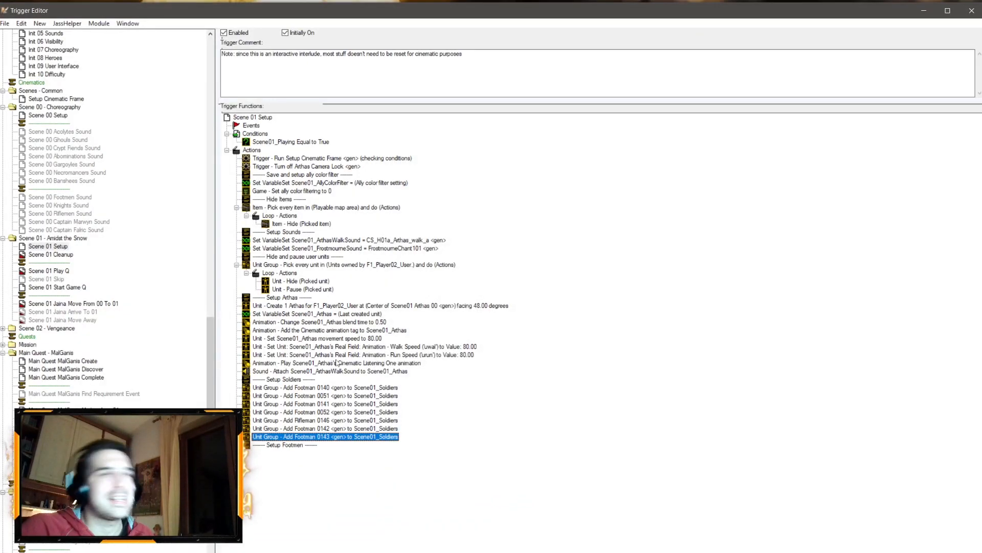
Step: Duplicate the last Add Unit action and change the copy's unit to Footman 0138 picked from the map
key("ctrl+c")
key("ctrl+v")
double_click(356, 446)
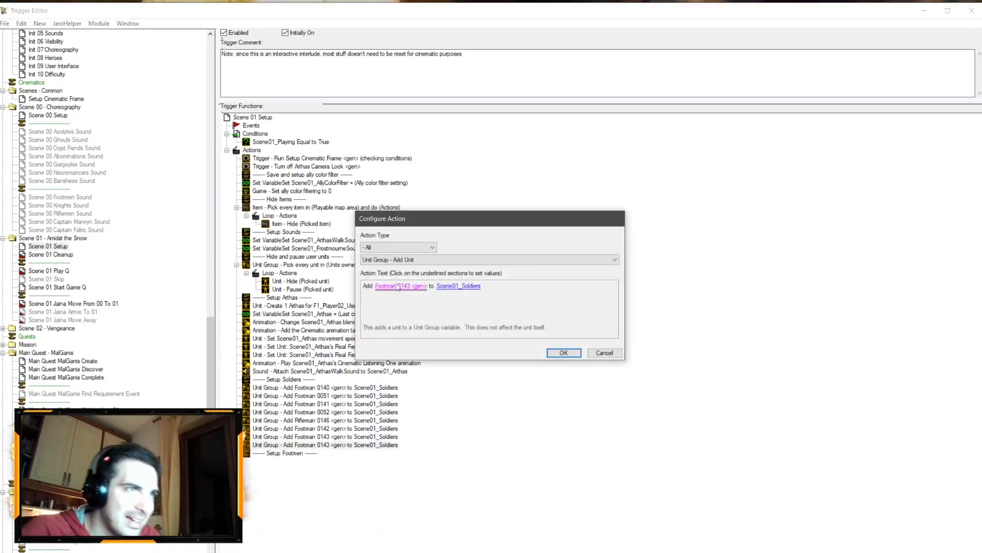
left_click(402, 284)
key("alt+Tab")
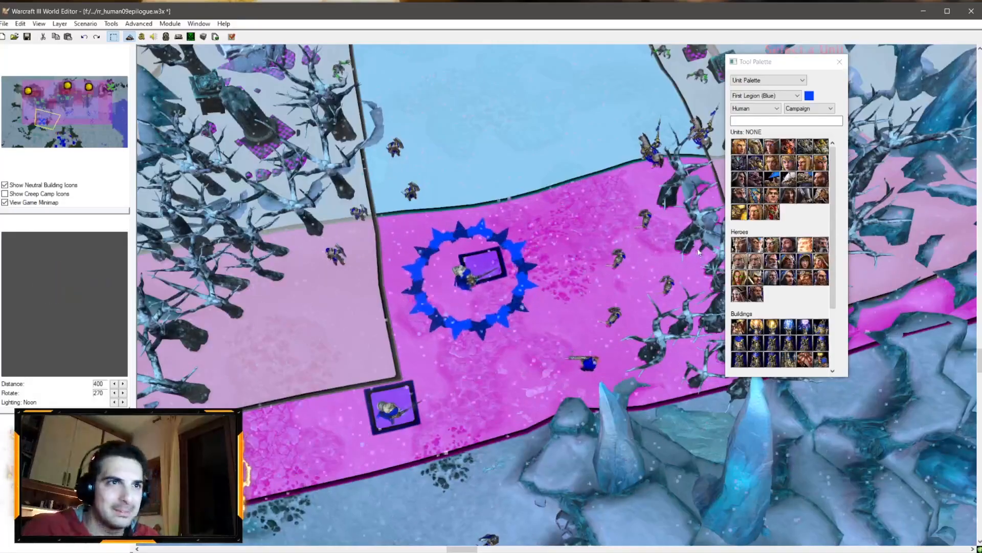
left_click(619, 262)
left_click(481, 374)
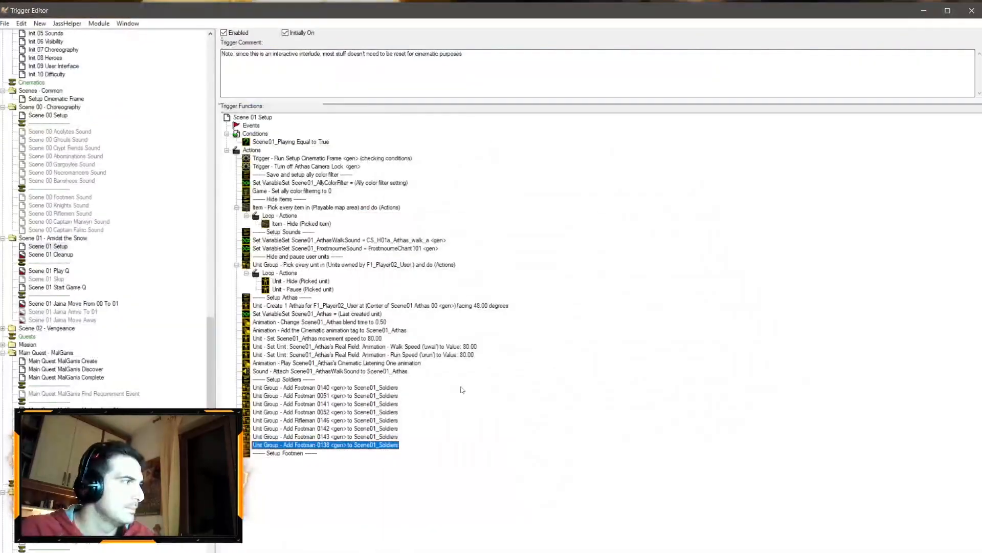
Step: Duplicate the last Add Unit action and change the copy's unit to Footman 0139 picked from the map
key("ctrl+v")
double_click(385, 452)
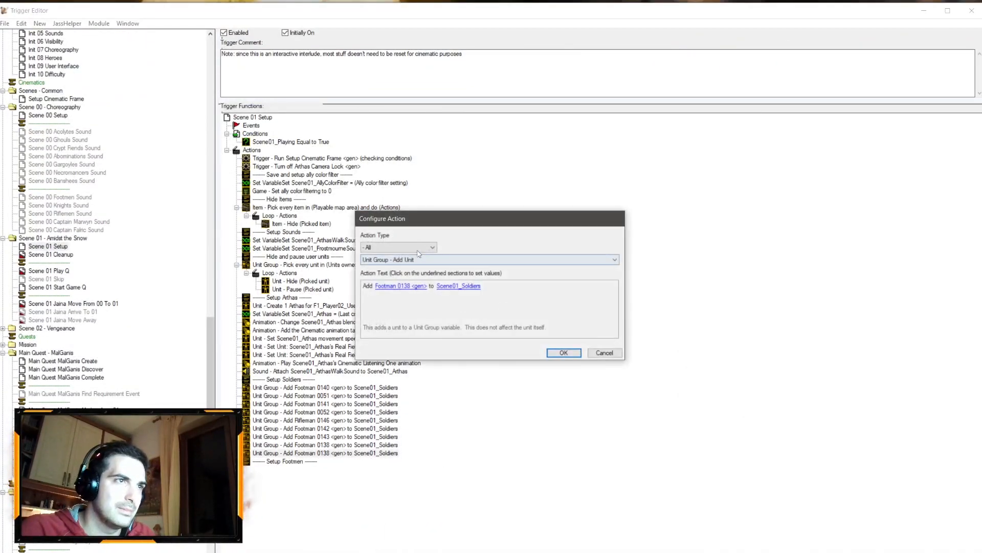
left_click(400, 289)
left_click(967, 153)
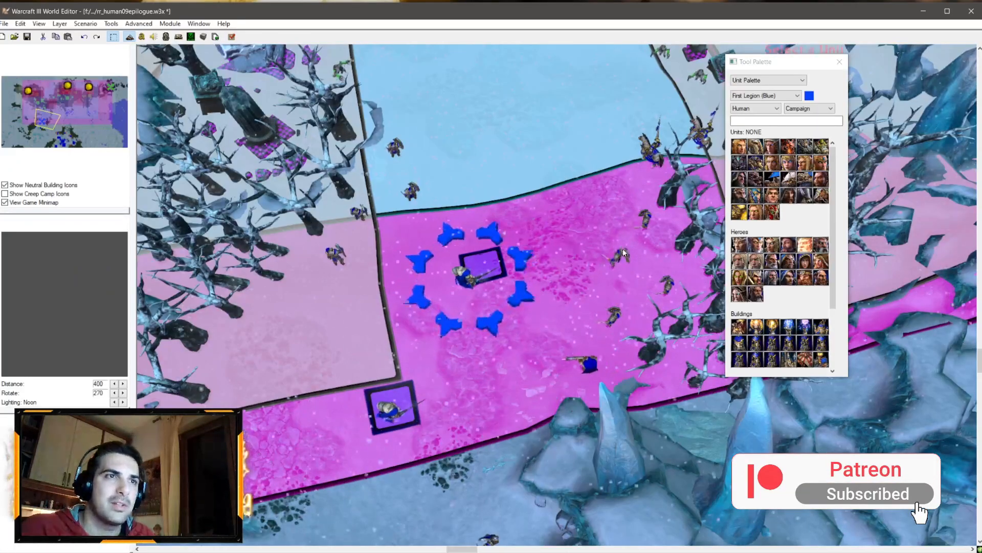
left_click(646, 221)
key("Return")
key("Return")
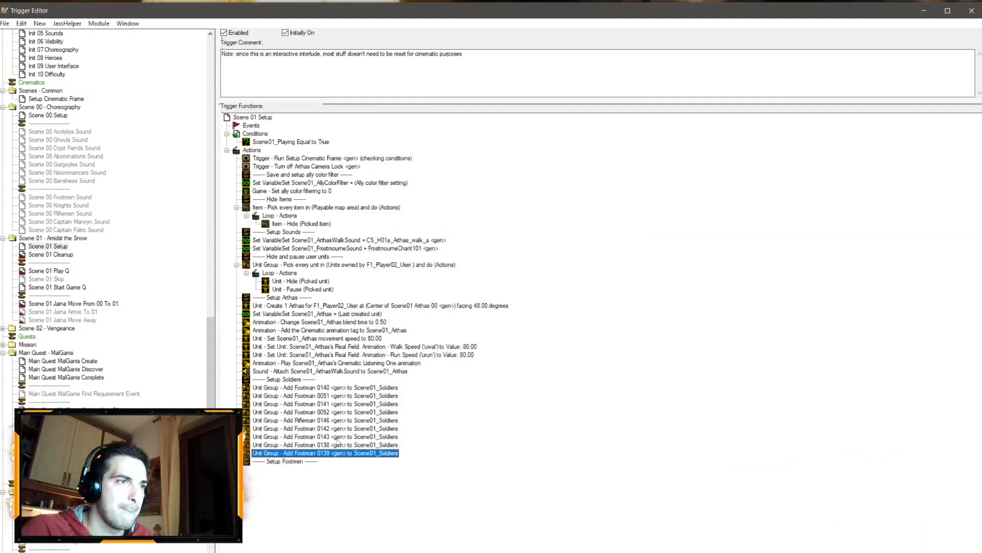
Step: Try adding a Pick Every Unit In Unit Group loop over Scene01_Soldiers below the Setup Footmen comment, then undo it
key("ctrl+v")
key("Delete")
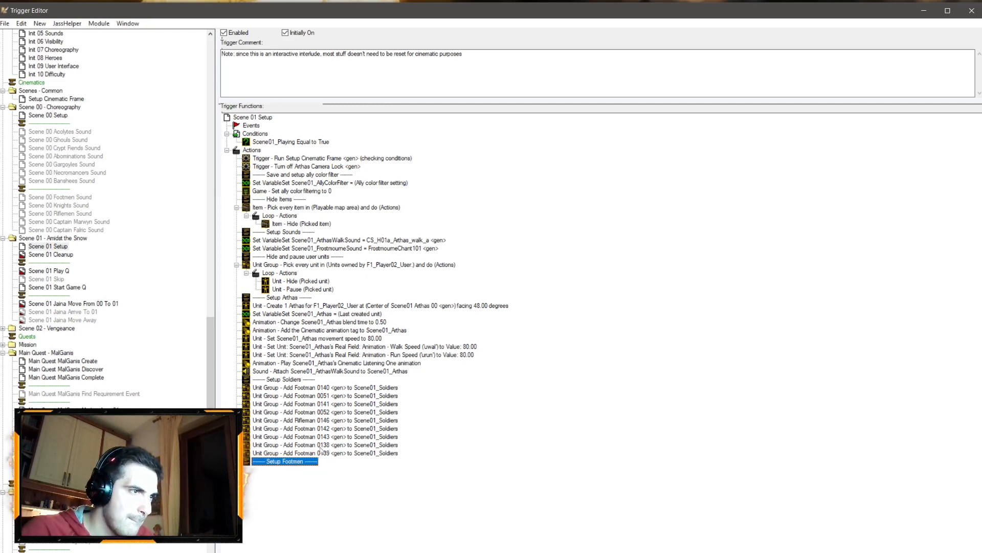
right_click(298, 461)
left_click(320, 438)
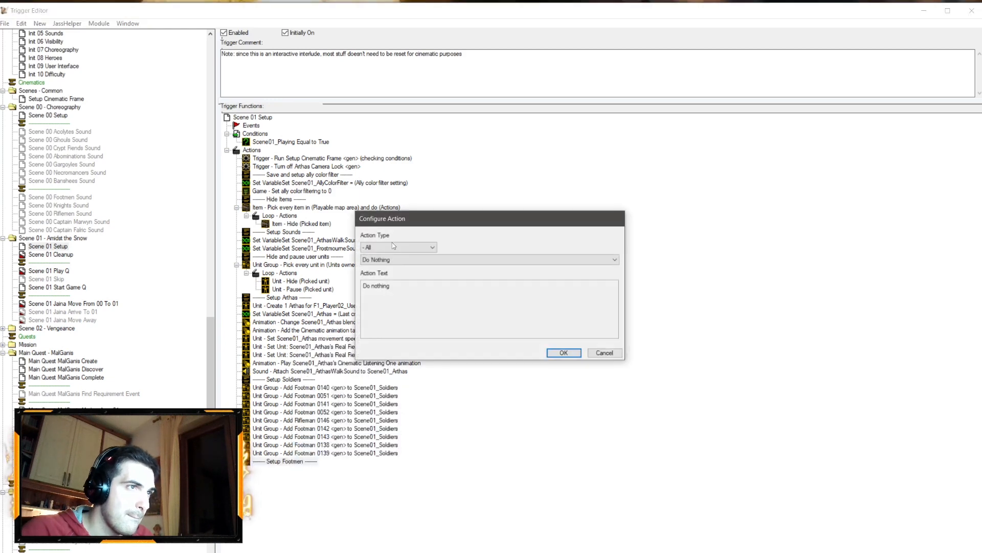
left_click(398, 247)
left_click(383, 436)
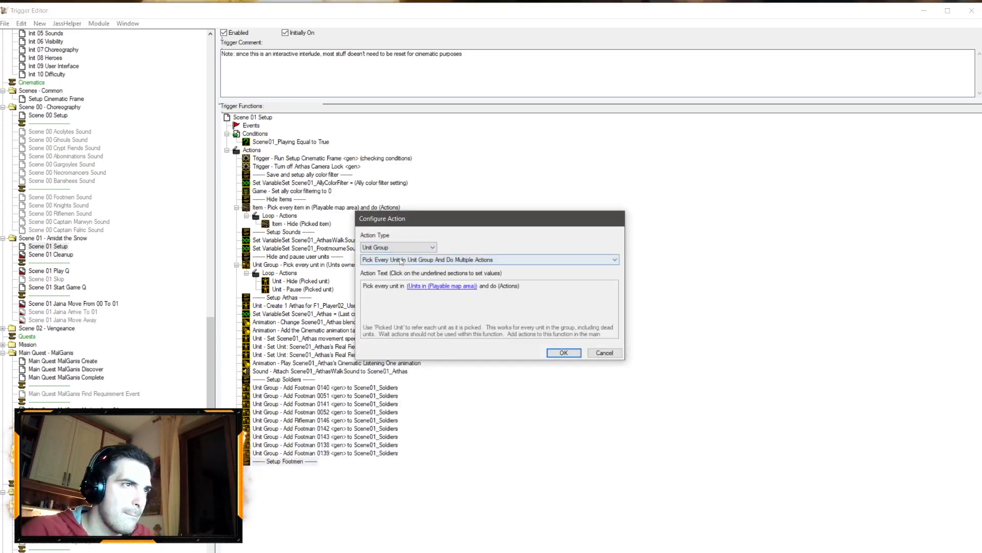
left_click(450, 286)
left_click(466, 140)
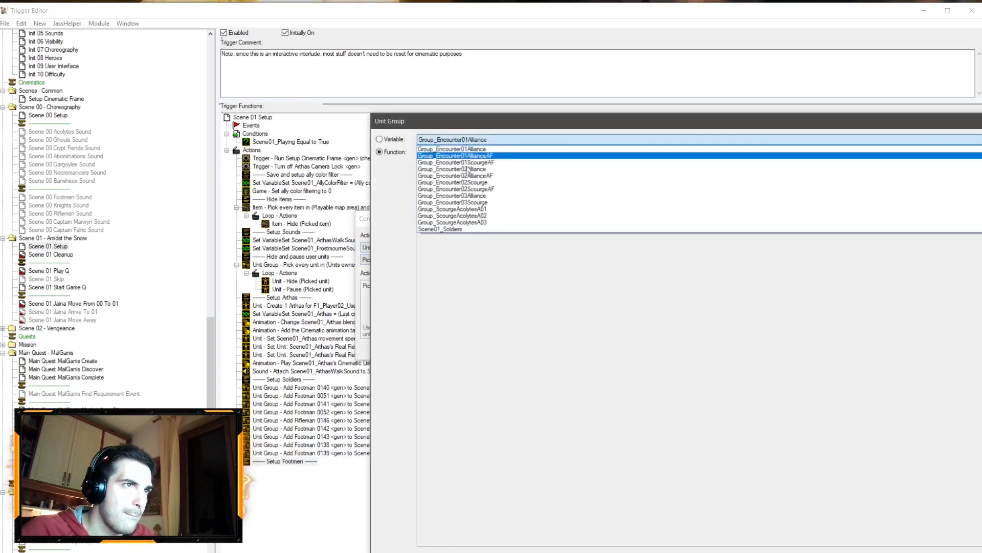
left_click(452, 229)
key("Return")
key("Return")
left_click(301, 461)
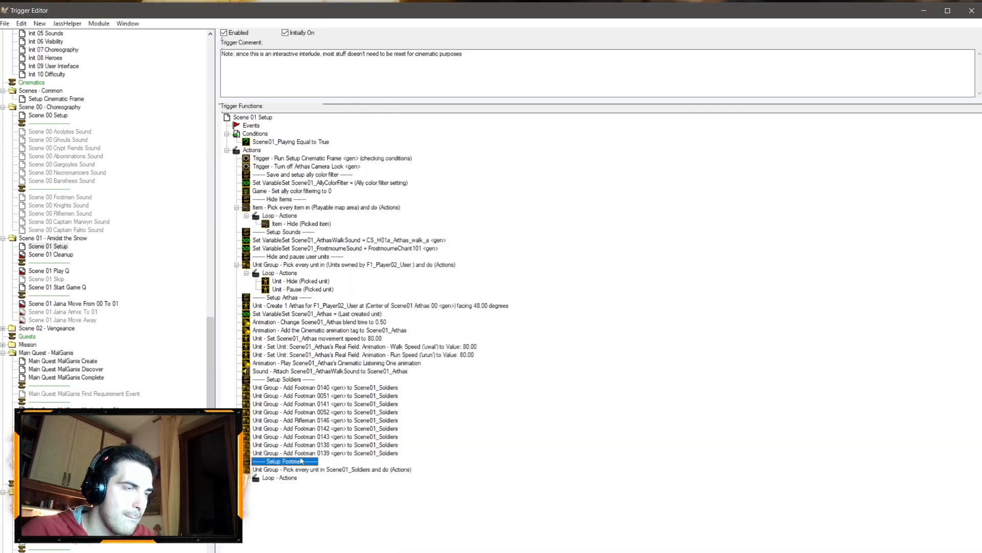
key("ctrl+z")
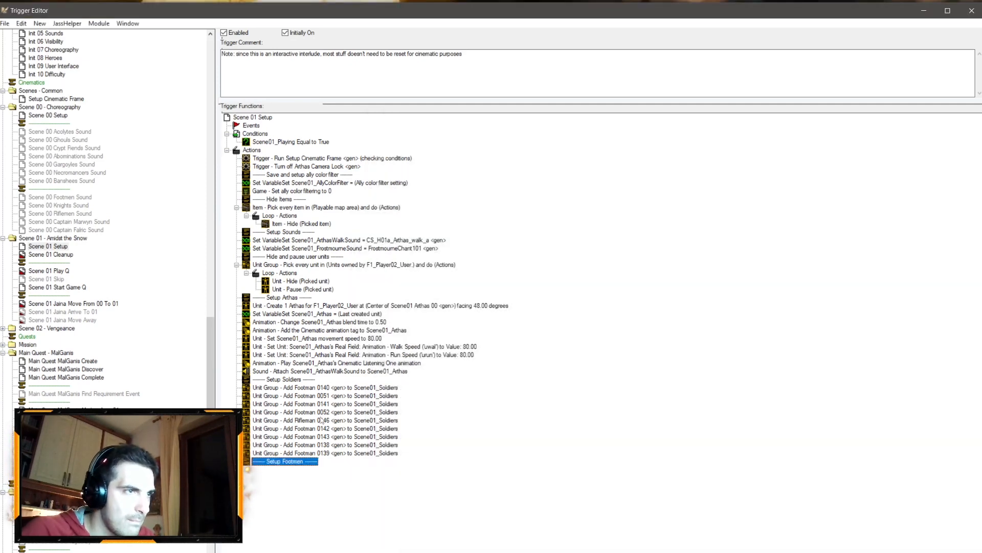
Step: Paste a copy of the Footman 0140 Add Unit action below the Setup Footmen comment and change its action to Set Variable
left_click(346, 396)
key("Up")
left_click(289, 462)
key("ctrl+v")
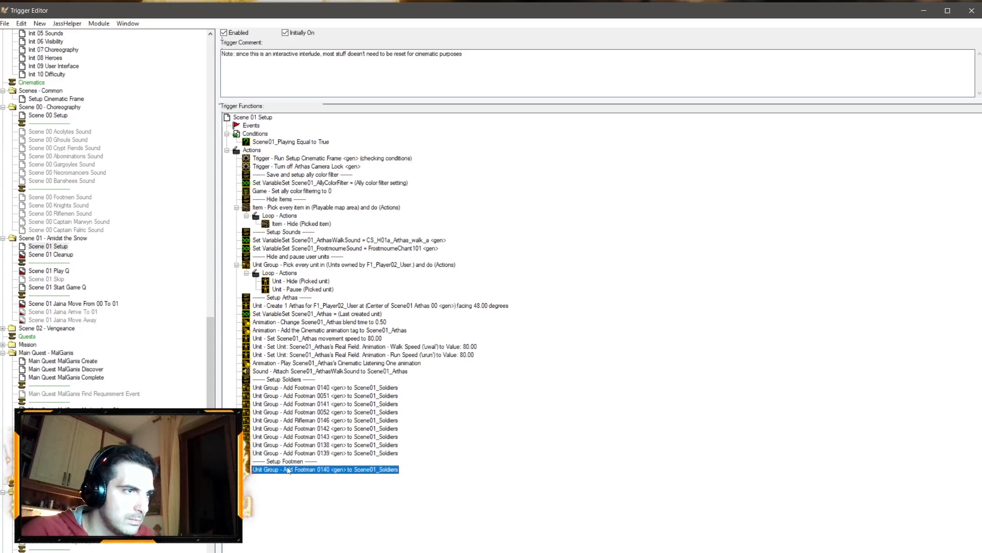
double_click(289, 469)
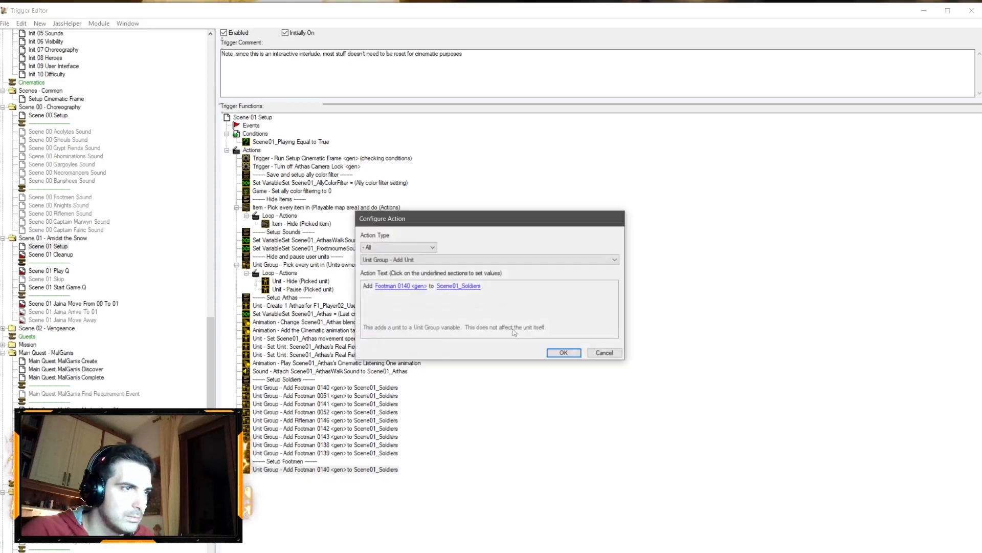
left_click(421, 259)
left_click(421, 259)
left_click(421, 259)
scroll(474, 340, "up", 10)
scroll(474, 339, "up", 20)
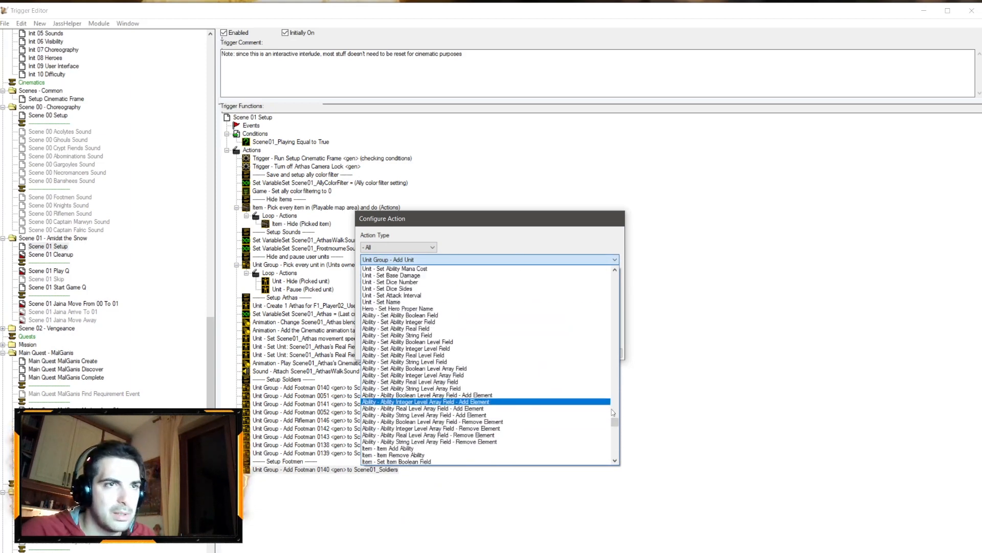
left_click(402, 328)
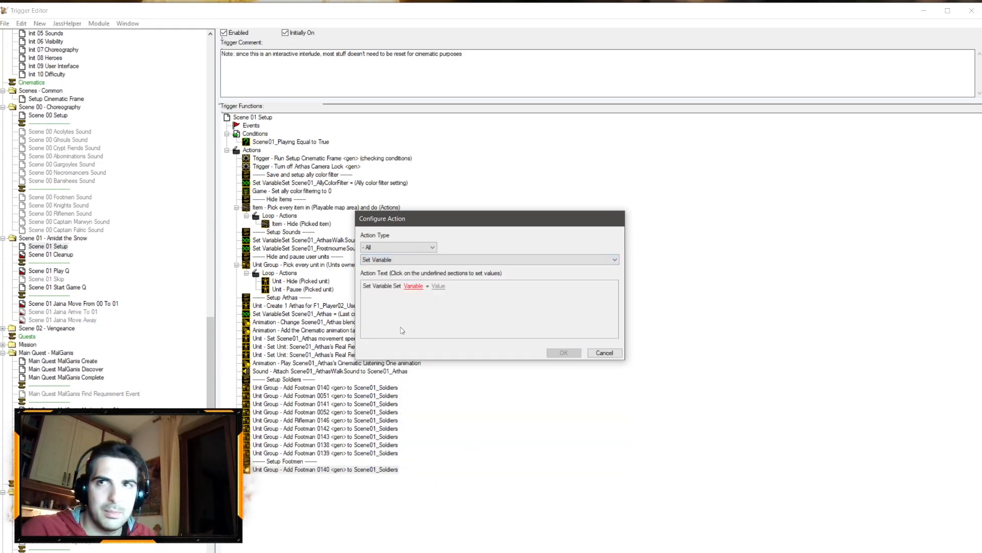
Step: Set the action to assign Footman 0140, picked from the map, to Scene01_Footmen index 0
left_click(413, 286)
left_click(581, 139)
scroll(469, 209, "down", 5)
scroll(469, 210, "down", 3)
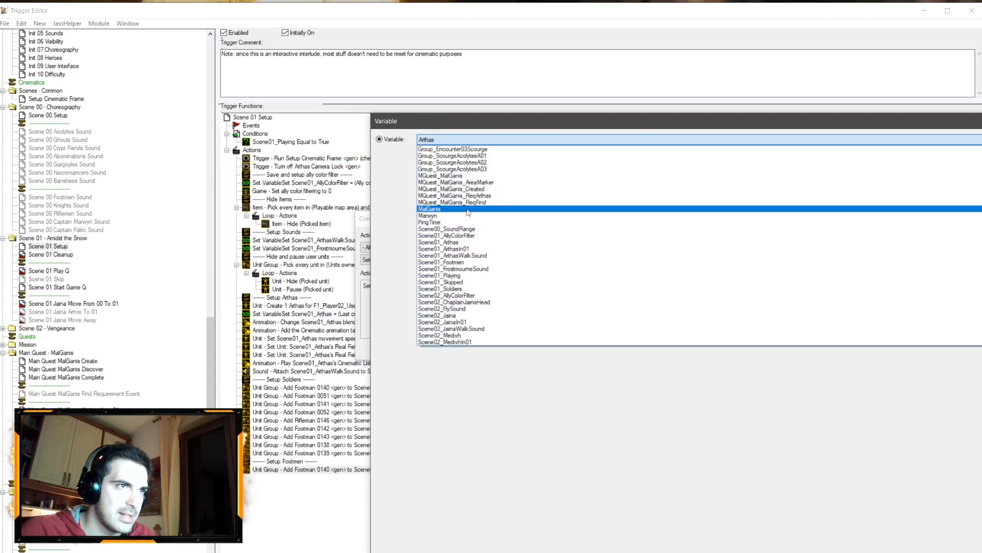
scroll(469, 212, "down", 3)
left_click(463, 242)
key("Return")
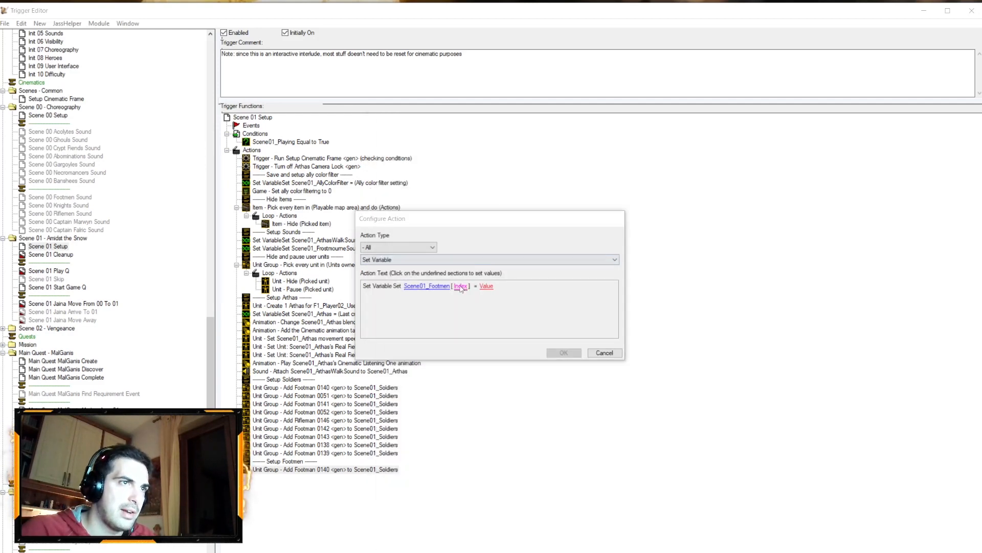
left_click(486, 286)
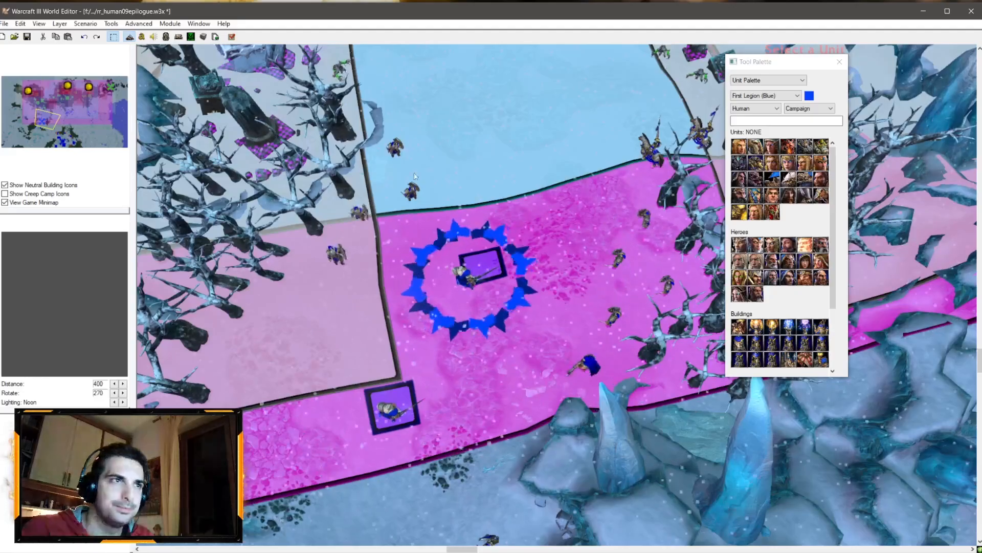
scroll(406, 172, "up", 1)
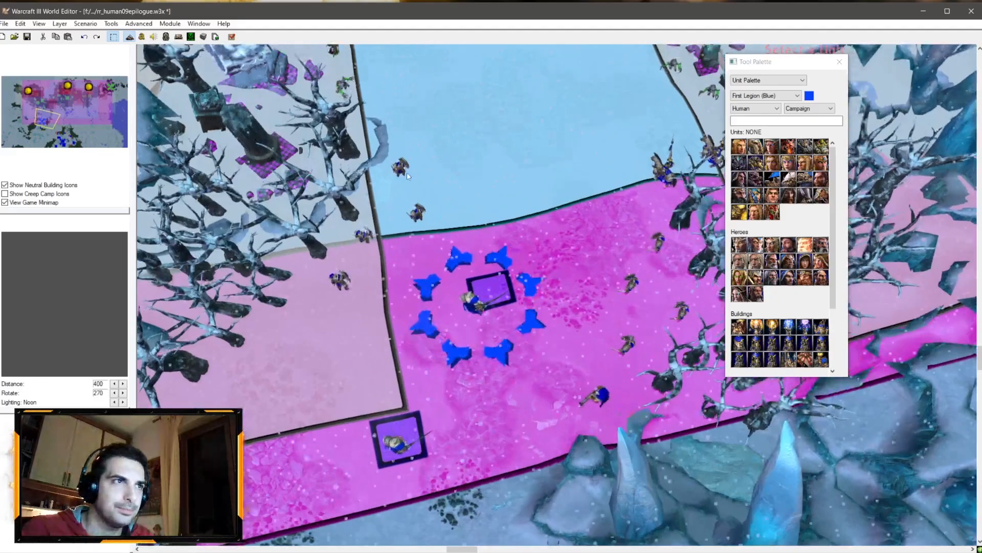
left_click(339, 279)
key("Return")
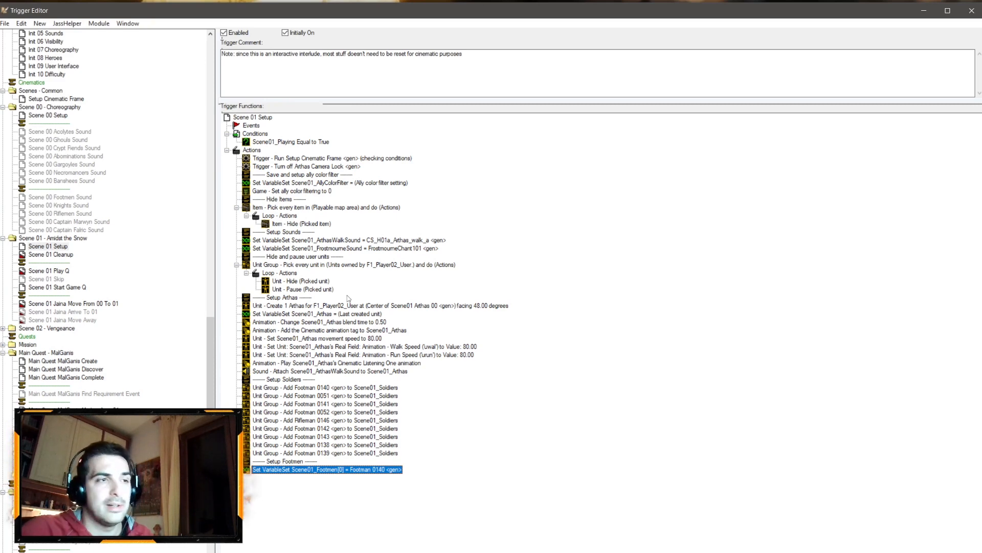
Step: Duplicate the Set Variable action and set the copy to Scene01_Footmen[1] = Footman 0051 picked from the map
key("ctrl+v")
double_click(332, 477)
left_click(457, 288)
type("1")
key("Return")
left_click(496, 287)
left_click(480, 532)
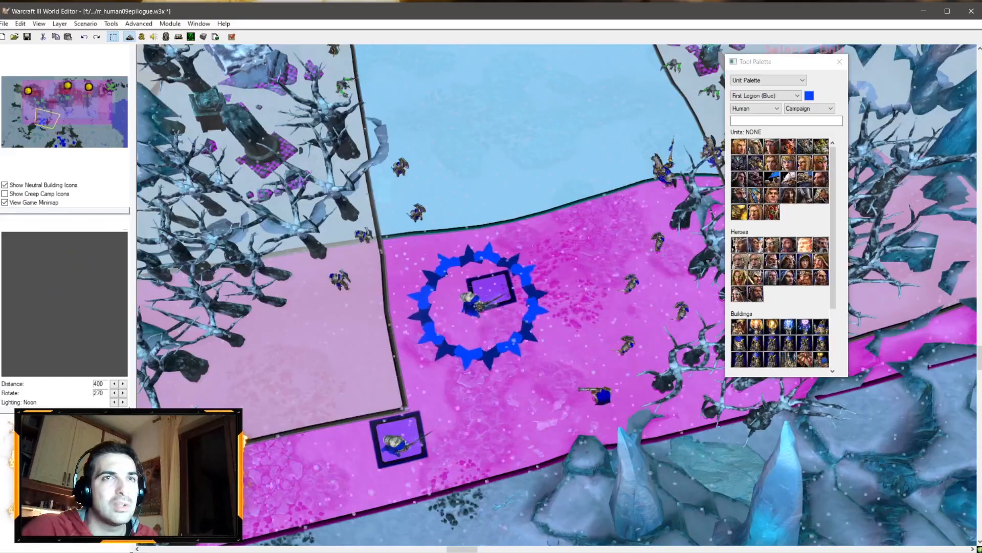
left_click(482, 289)
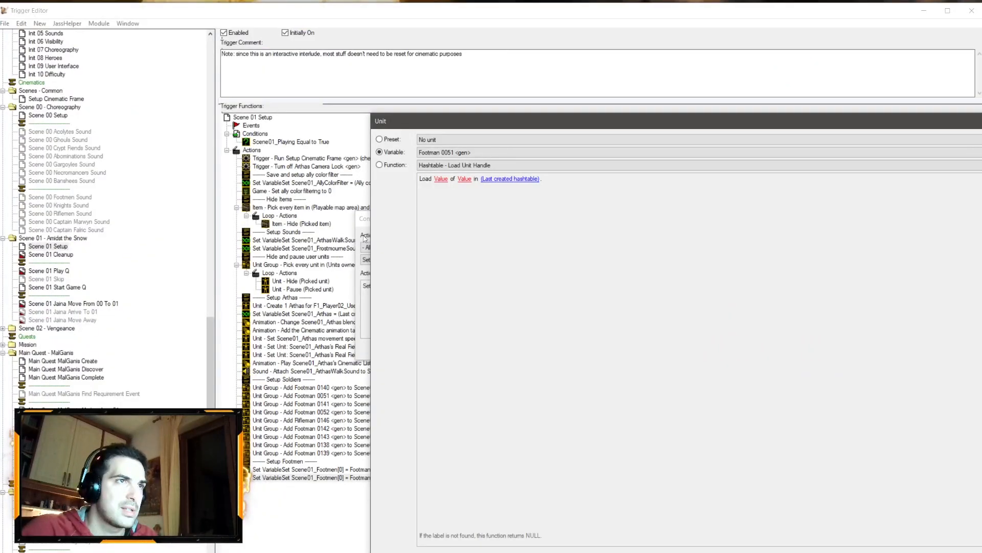
key("Return")
key("Return")
Step: Duplicate the Set Variable action and set the copy to Scene01_Footmen[2] = Footman 0141 picked from the map
key("ctrl+c")
key("ctrl+v")
double_click(387, 486)
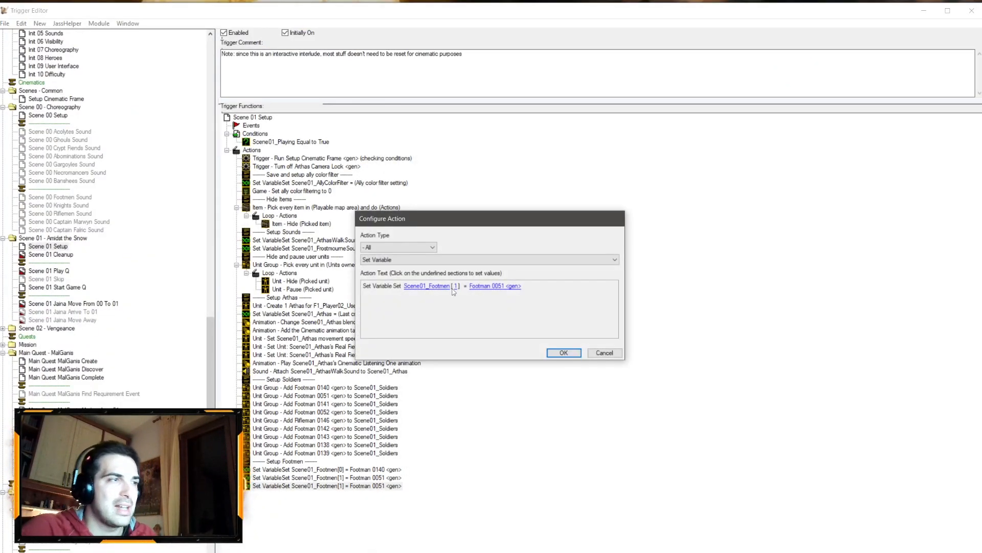
left_click(455, 290)
type("2")
key("Return")
left_click(486, 289)
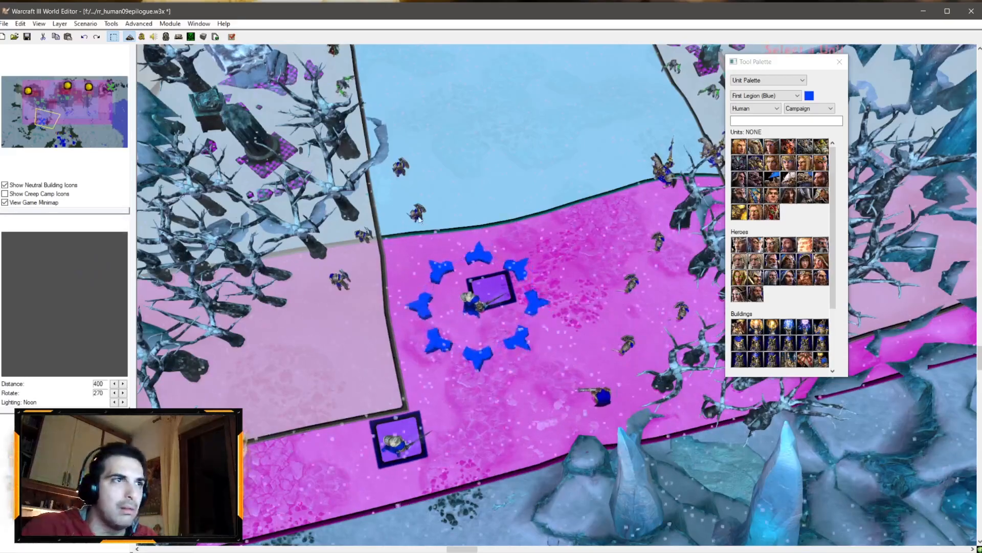
left_click(441, 338)
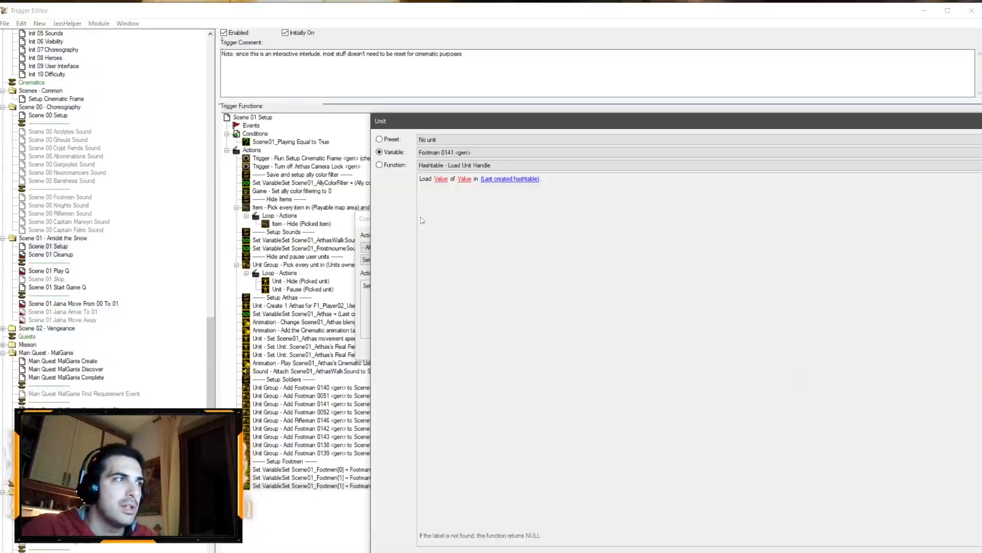
key("Return")
key("Return")
Step: Duplicate the Set Variable action and set the copy to Scene01_Footmen[3] = Footman 0052 picked from the map
key("ctrl+c")
key("ctrl+v")
double_click(378, 495)
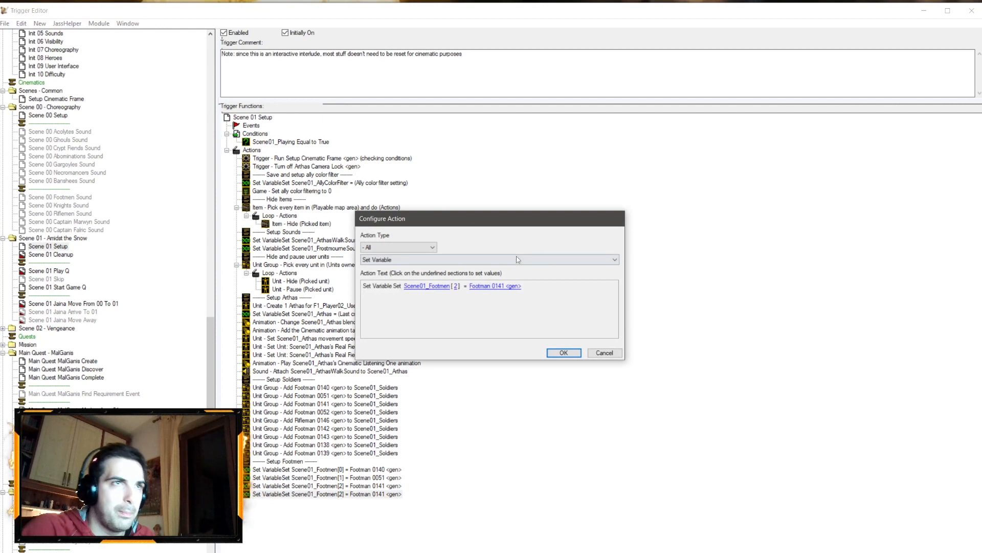
left_click(457, 286)
type("3")
key("Return")
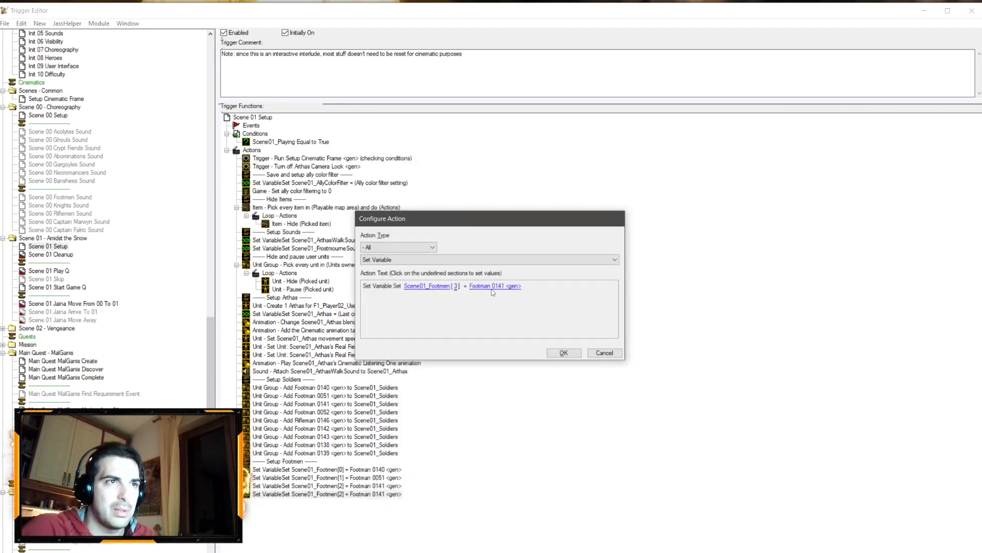
left_click(513, 286)
left_click(477, 533)
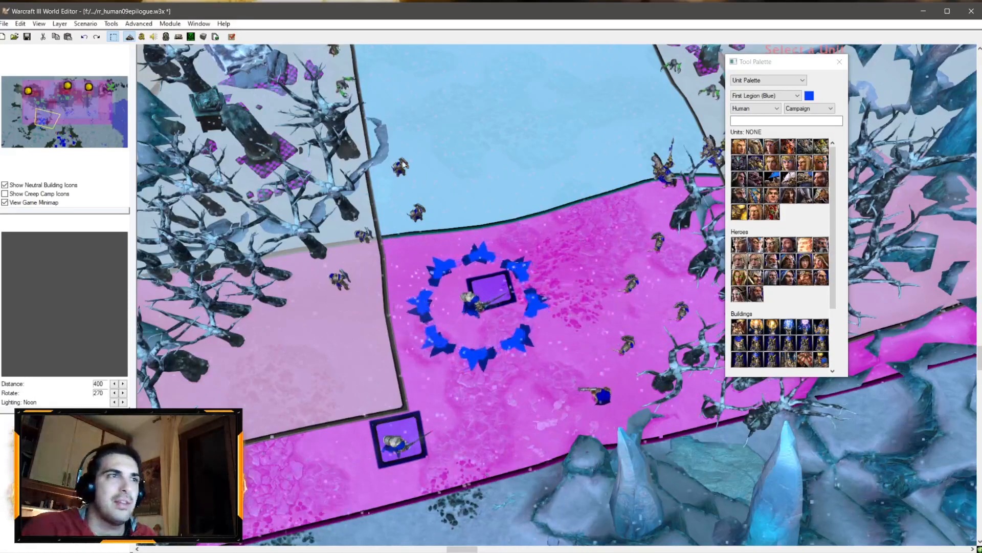
left_click(400, 175)
left_click(472, 526)
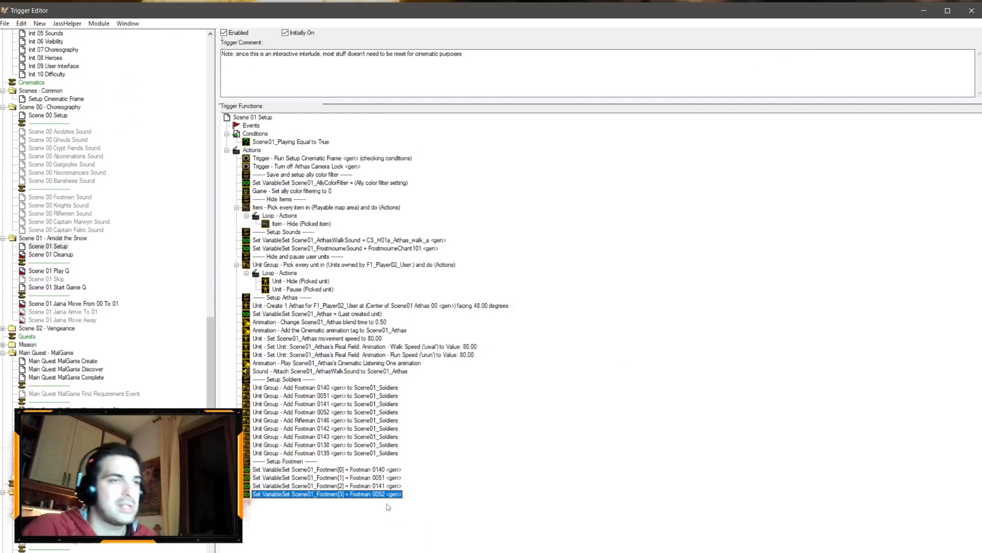
Step: Set the next Set Variable copy to Scene01_Footmen[4] = Footman 0142 picked from the map
double_click(385, 502)
left_click(457, 286)
type("4")
key("Return")
left_click(488, 290)
left_click(477, 535)
right_click_drag(463, 266, 532, 399)
left_click(565, 350)
key("Return")
key("Return")
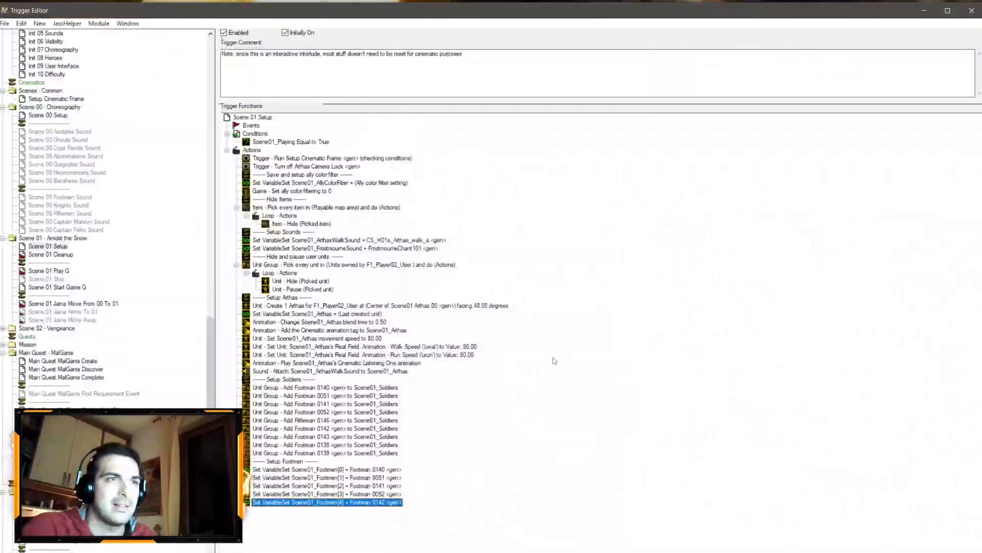
Step: Duplicate the Set Variable action and set the copy to Scene01_Footmen[5] = Footman 0143 picked from the map
key("ctrl+c")
key("ctrl+v")
double_click(356, 511)
left_click(457, 290)
type("5")
key("Return")
left_click(488, 290)
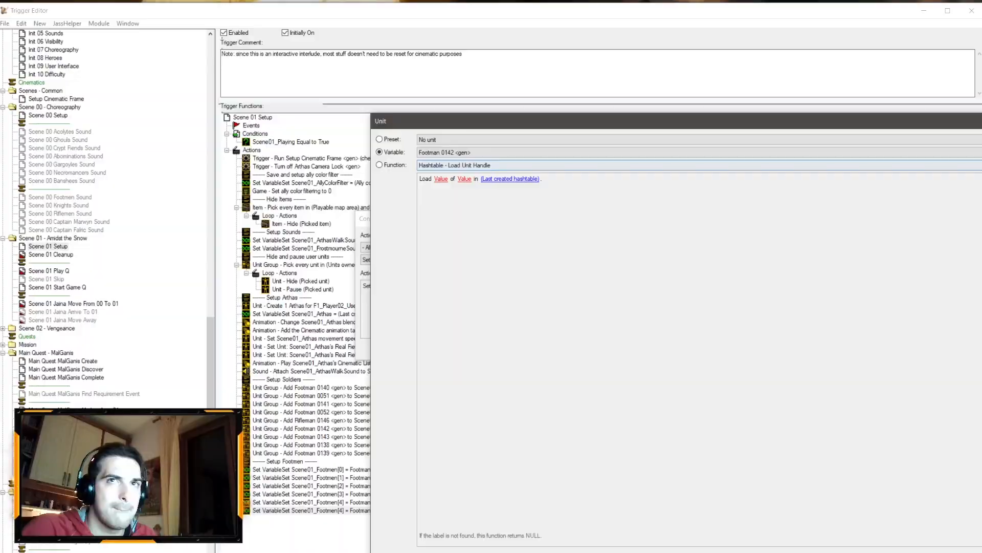
left_click(477, 536)
left_click(629, 313)
key("Return")
key("Return")
Step: Duplicate the Set Variable action and set the copy to Scene01_Footmen[6] = Footman 0138 picked from the map
key("ctrl+c")
key("ctrl+v")
double_click(356, 518)
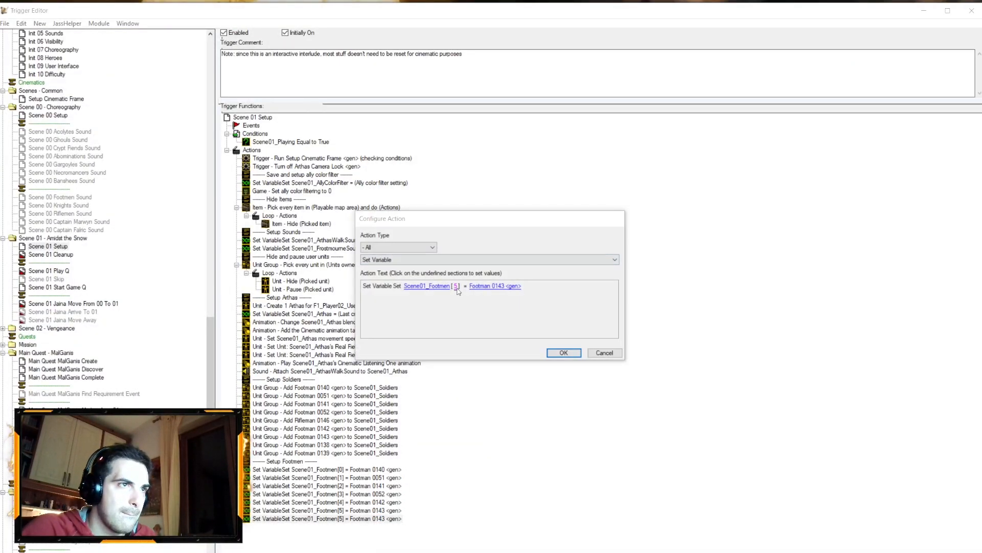
left_click(457, 290)
type("6")
key("Return")
left_click(487, 290)
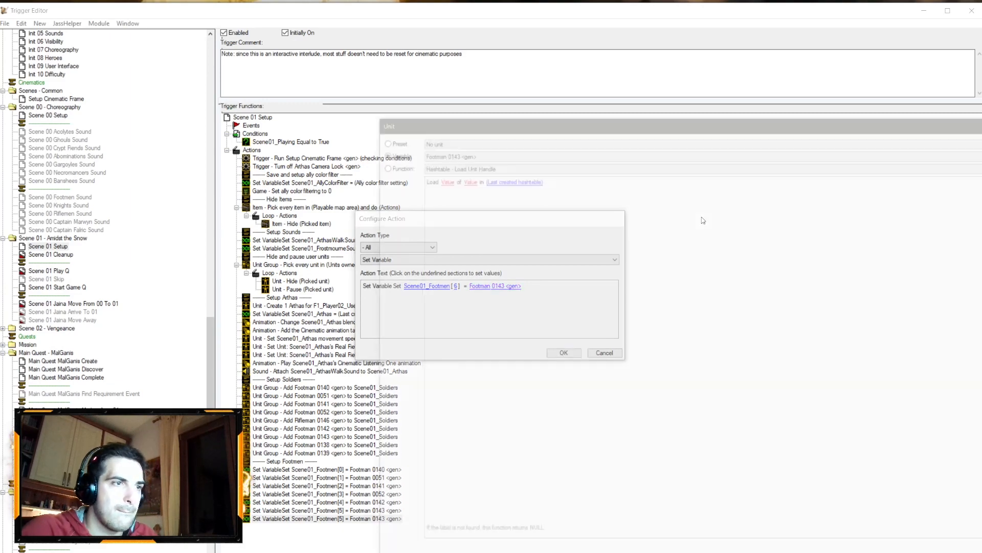
left_click(979, 152)
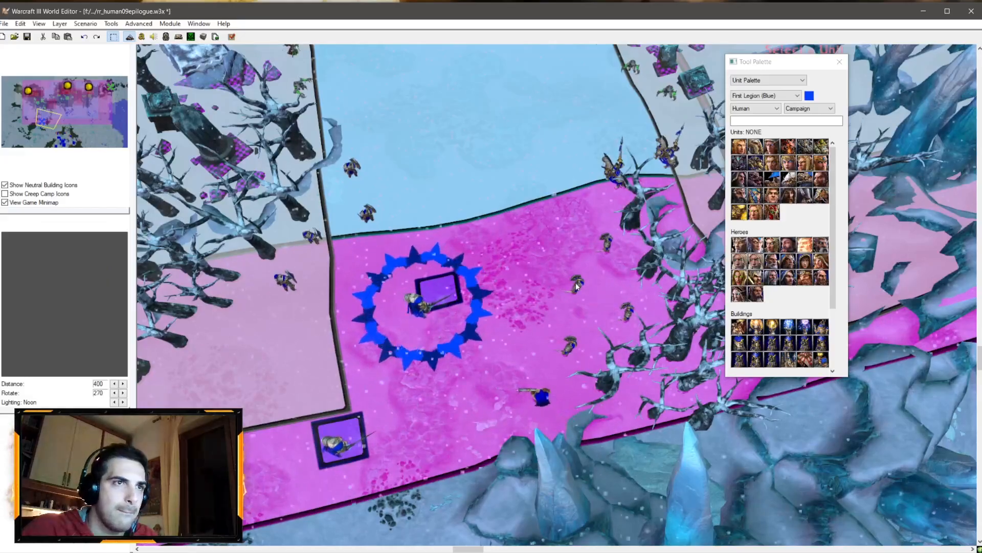
left_click(570, 347)
key("Return")
key("Return")
Step: Duplicate the Set Variable action and set the copy to Scene01_Footmen[7] = Footman 0139 picked from the map
key("ctrl+c")
key("ctrl+v")
double_click(360, 527)
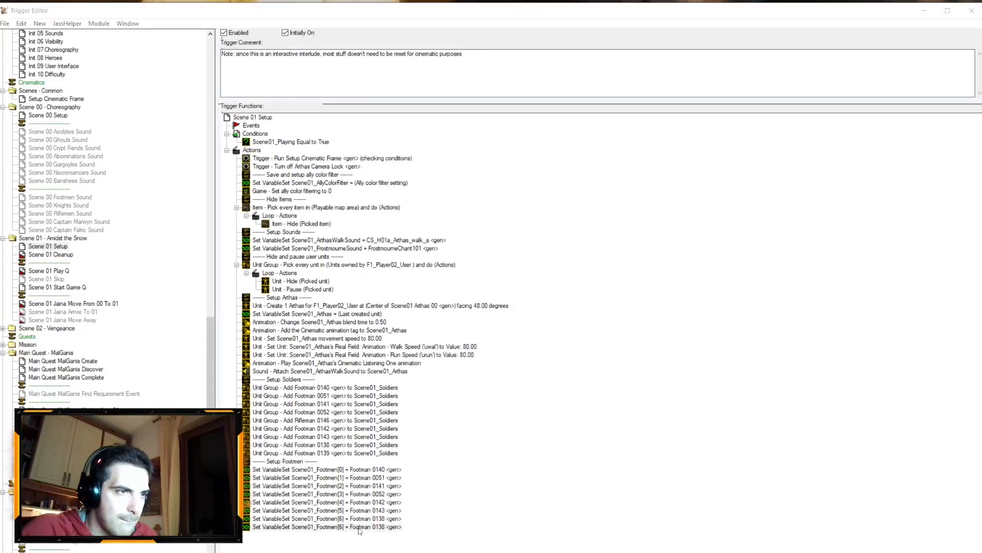
left_click(457, 286)
type("7")
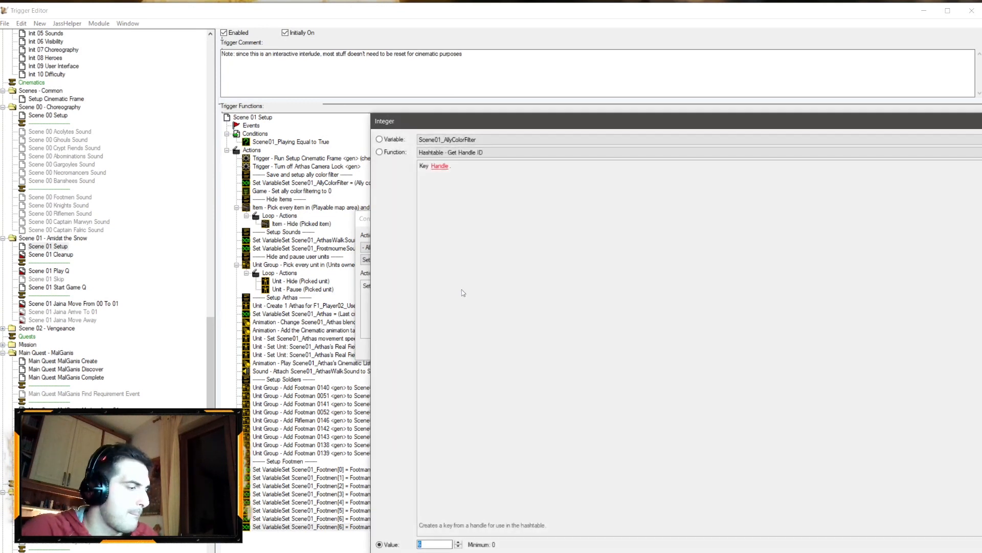
key("Return")
left_click(495, 286)
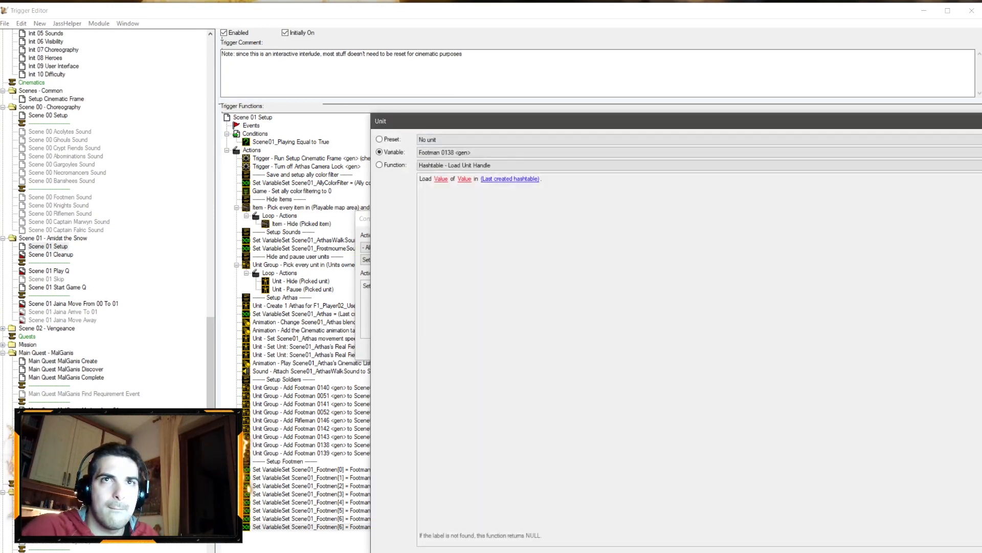
left_click(979, 152)
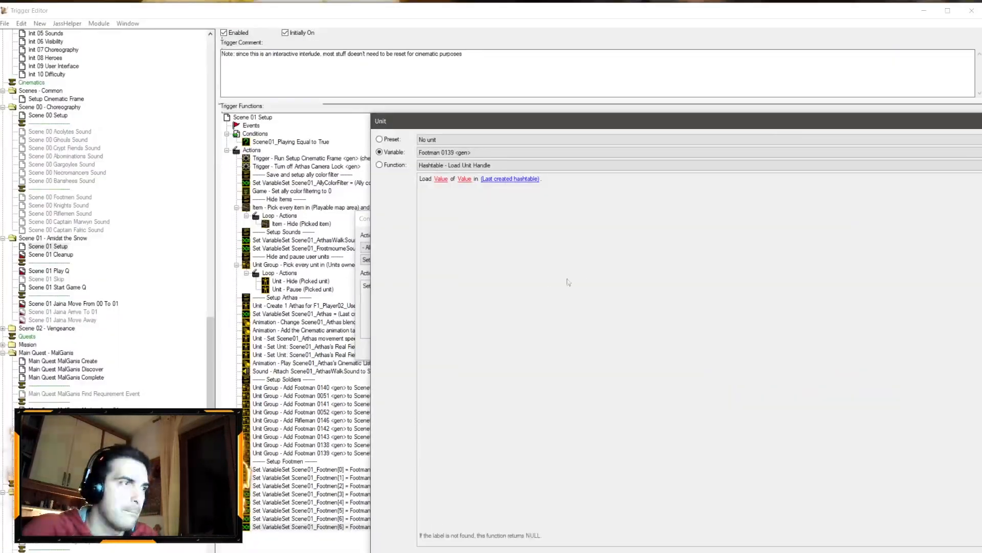
key("Return")
Step: Duplicate the Scene01_Footmen variable and rename the copy Scene01_FootmenCount
scroll(82, 353, "up", 20)
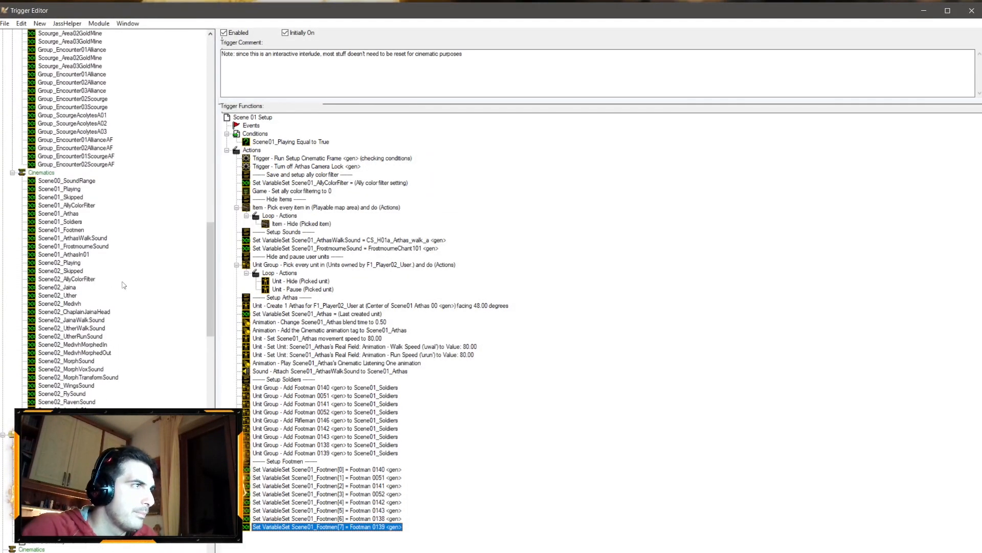
left_click(80, 353)
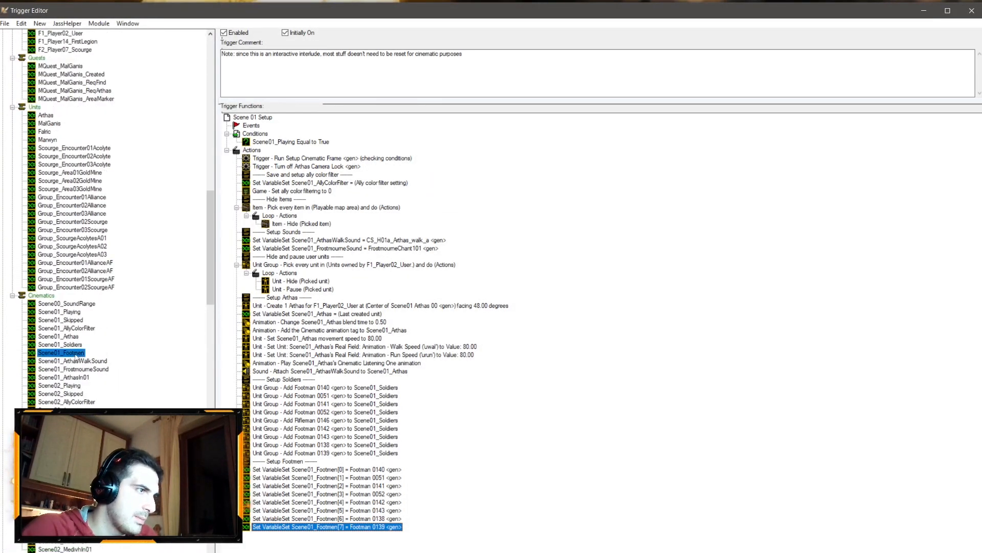
key("ctrl+c")
key("ctrl+v")
key("F2")
left_click_drag(87, 360, 315, 342)
key("shift+Left")
type("Count")
key("Return")
Step: Change the Scene01_FootmenCount variable's type to Integer
left_click(304, 57)
scroll(309, 164, "up", 12)
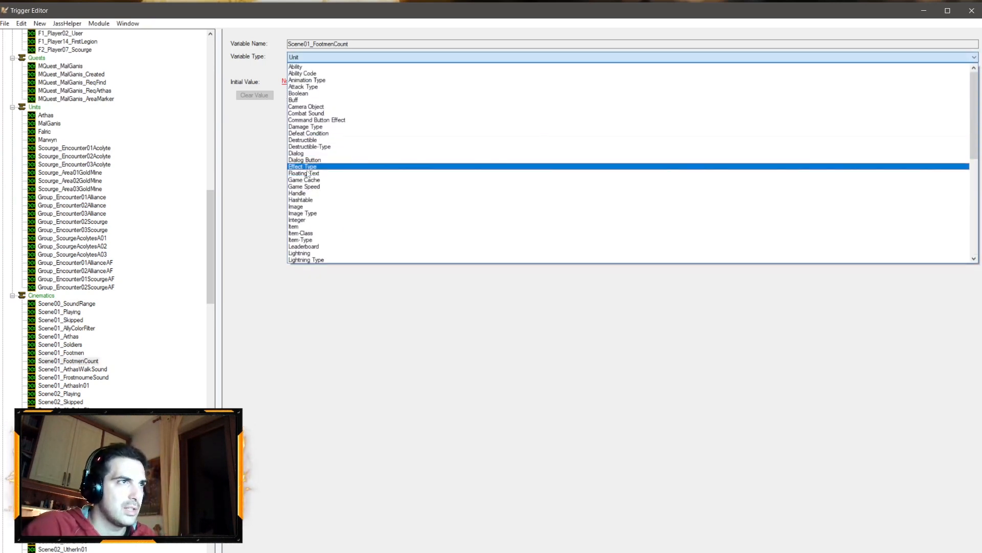
left_click(307, 220)
scroll(118, 358, "down", 20)
scroll(123, 343, "up", 13)
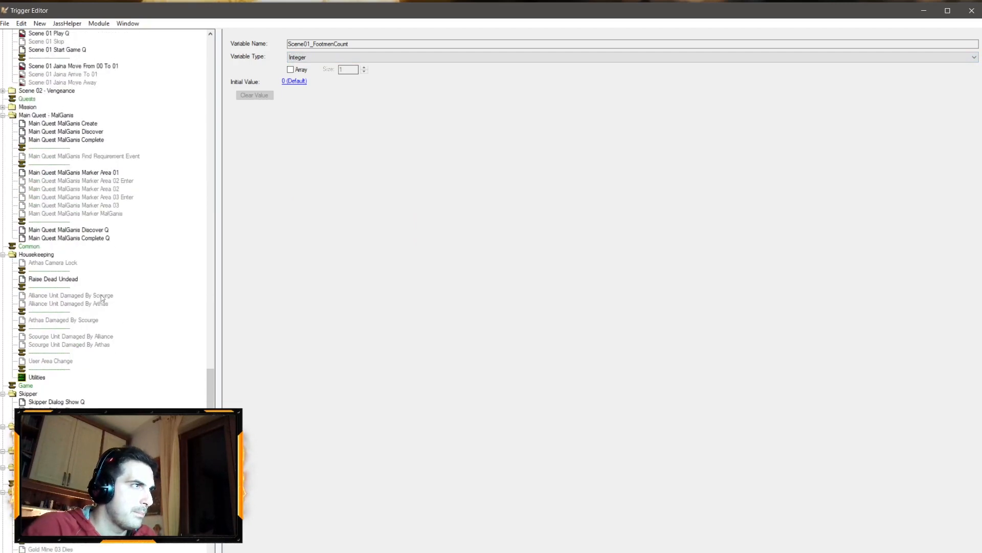
Step: Add a Set Variable action at the end of Scene 01 Setup setting Scene01_FootmenCount = 8
left_click(48, 180)
left_click(335, 469)
left_click(349, 526)
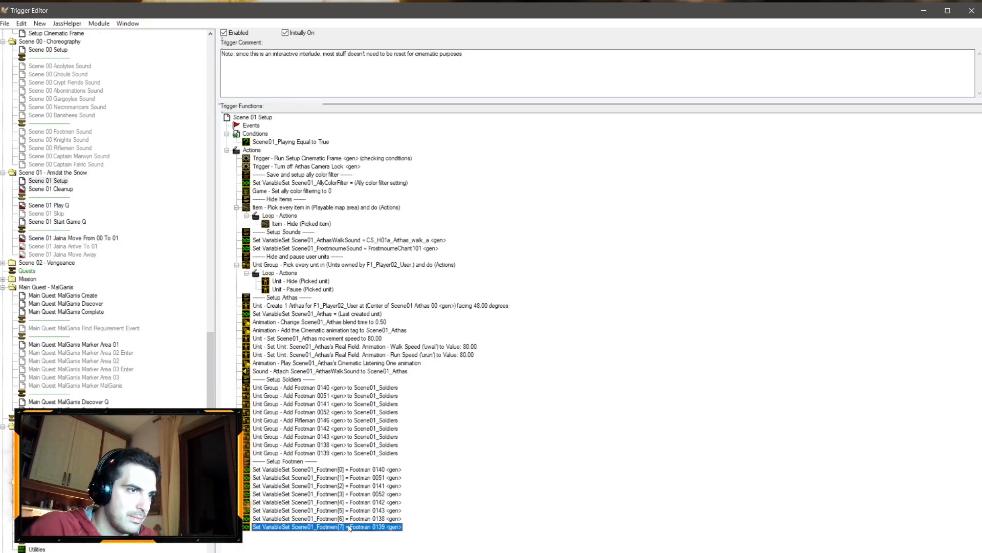
key("ctrl+v")
double_click(346, 534)
left_click(433, 286)
left_click(523, 141)
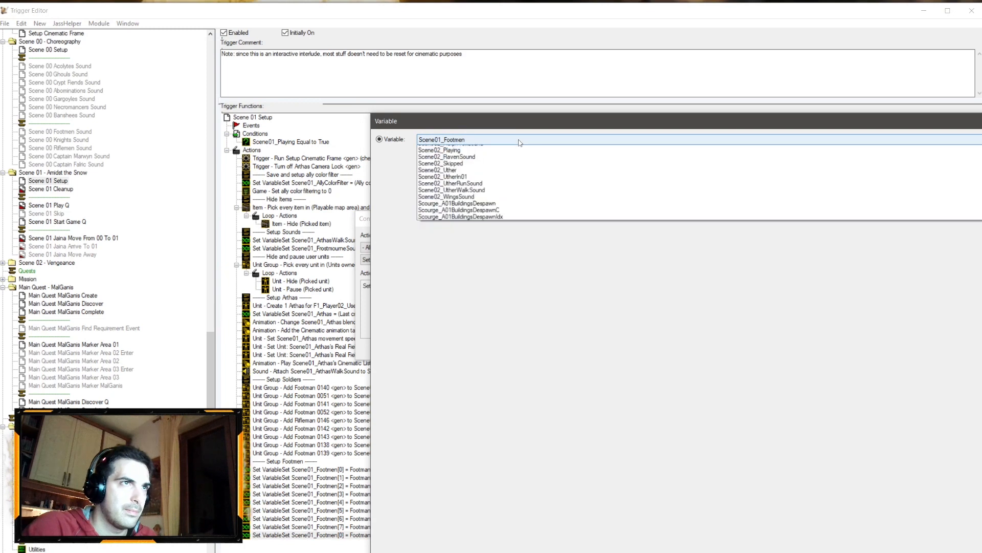
left_click(510, 155)
key("Return")
left_click(479, 286)
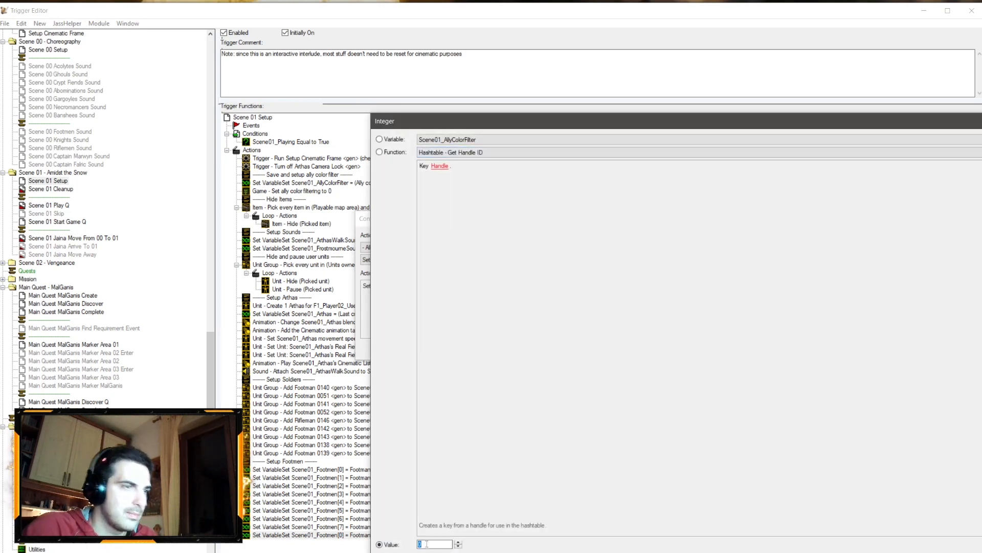
type("8")
key("Return")
key("Return")
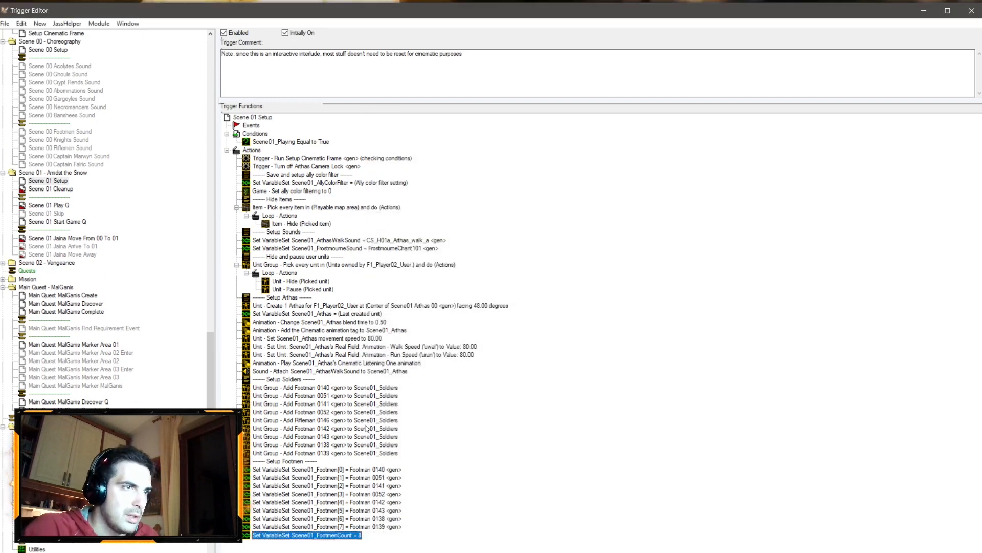
Step: Duplicate the last Add unit to Scene01_Soldiers action and change its unit to Knight 0144 picked from the map
left_click(362, 453)
key("ctrl+c")
key("ctrl+v")
double_click(362, 461)
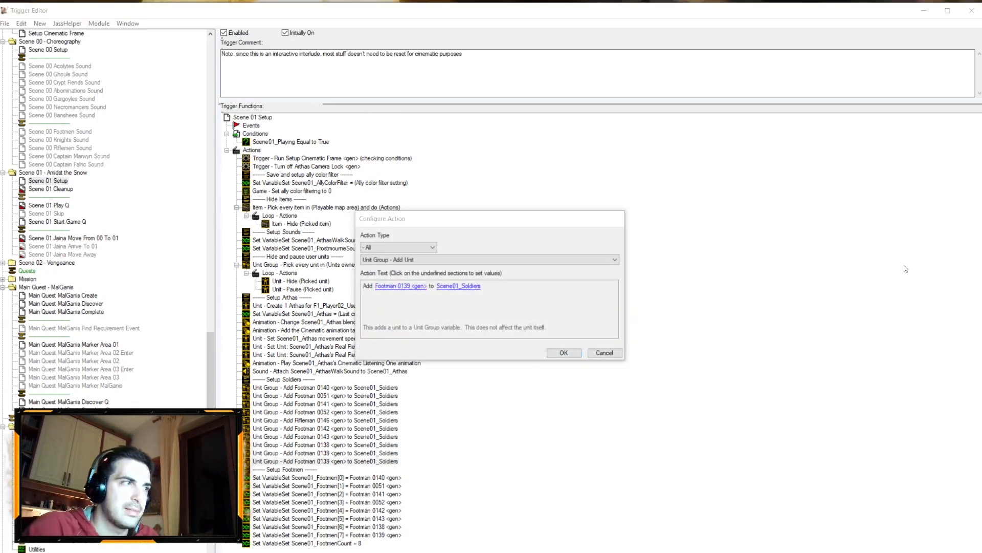
left_click(401, 287)
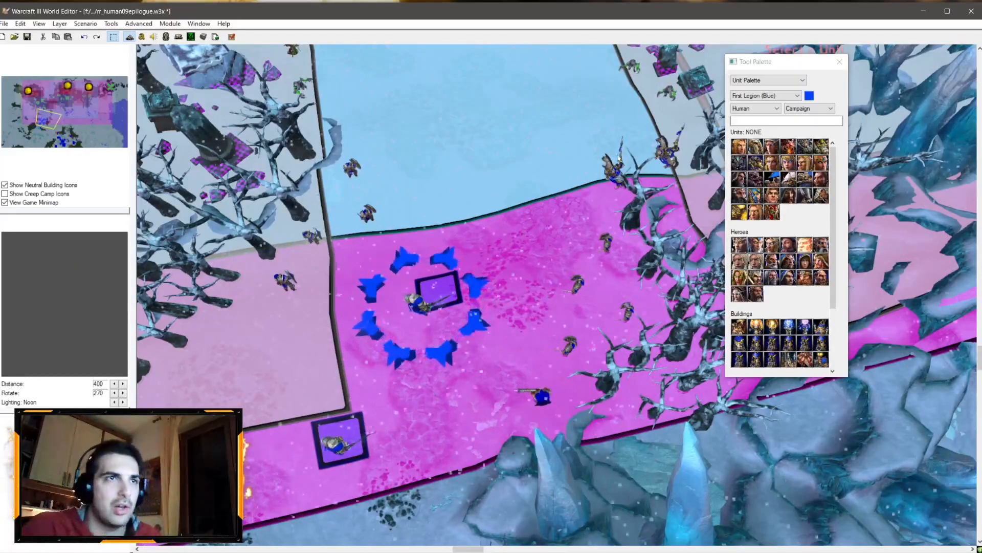
right_click_drag(614, 187, 558, 280)
left_click(584, 260)
key("Return")
key("Return")
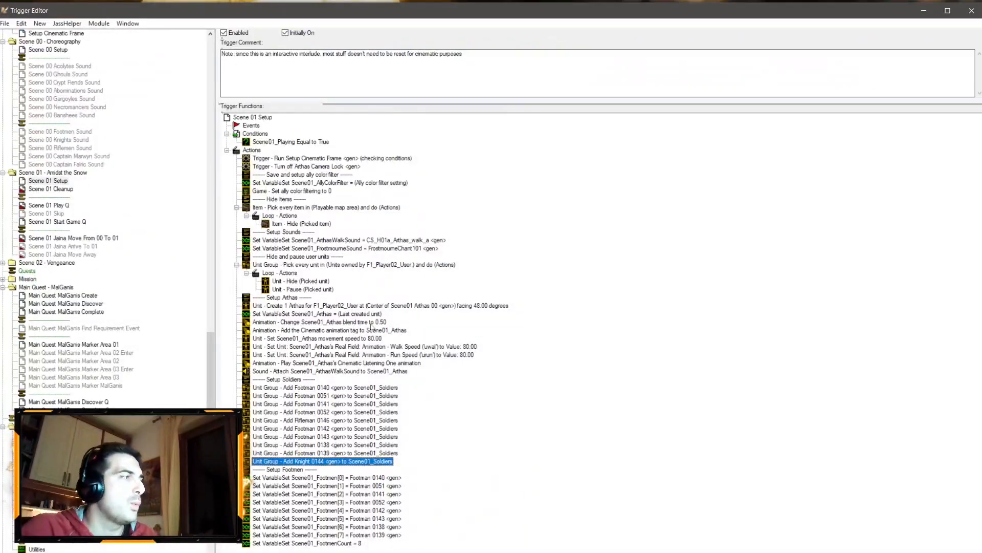
Step: Duplicate the Knight 0144 action and change the copy's unit to Knight 0145 picked from the map
key("ctrl+c")
key("ctrl+v")
double_click(369, 469)
left_click(592, 354)
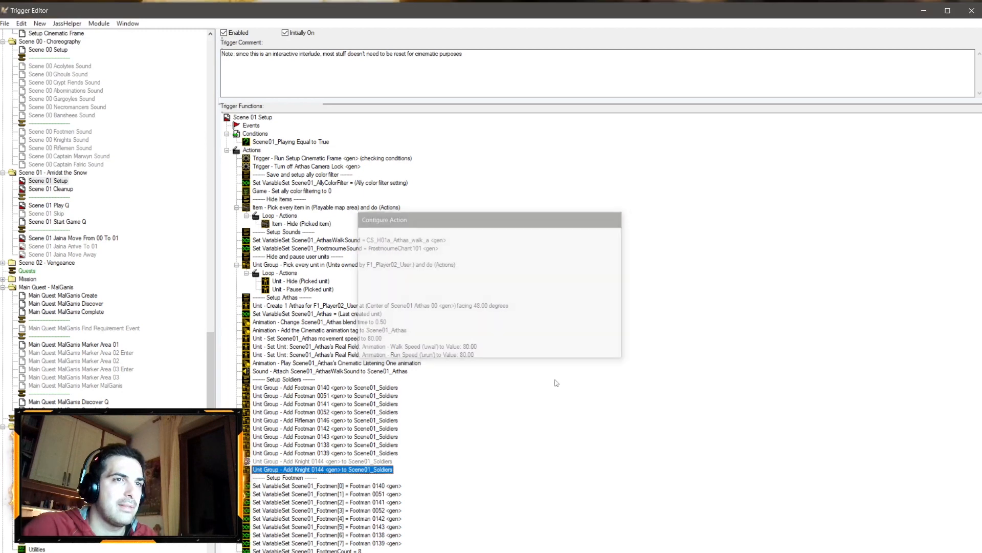
left_click(356, 464)
double_click(356, 464)
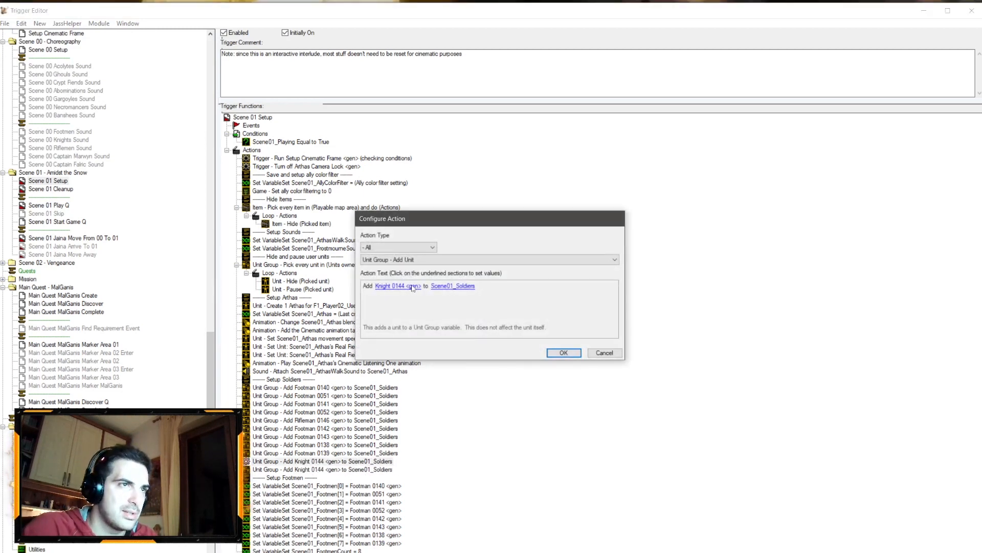
key("Escape")
double_click(346, 470)
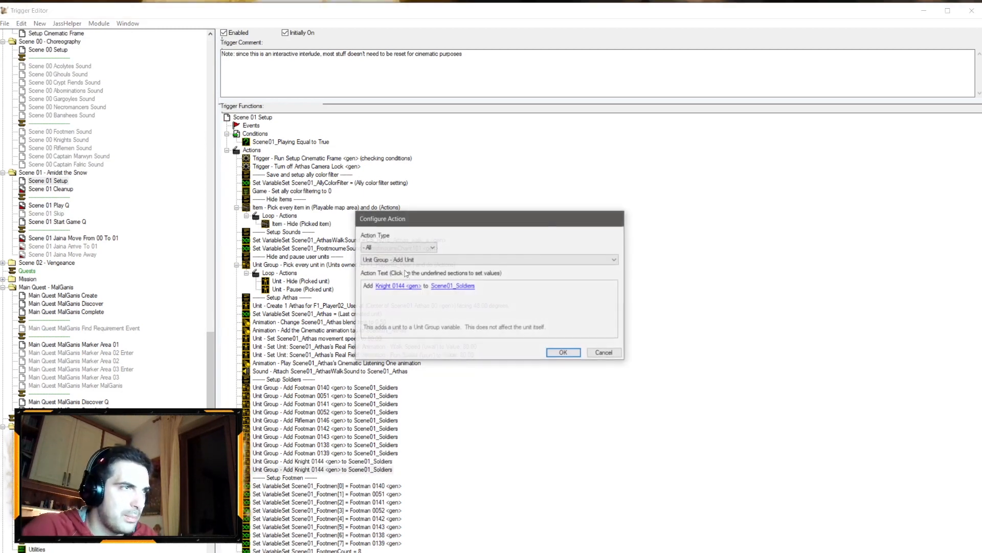
left_click(392, 287)
left_click(646, 227)
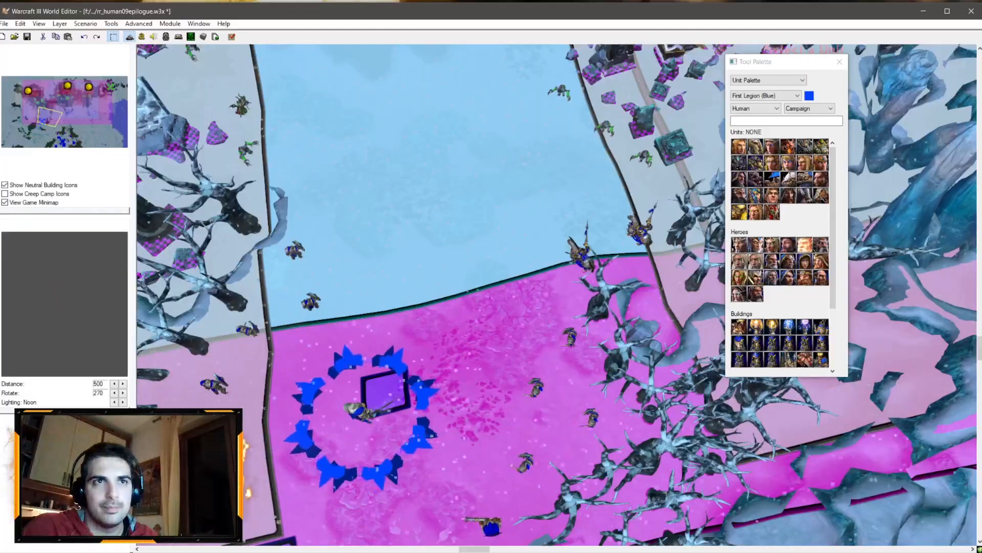
left_click(641, 233)
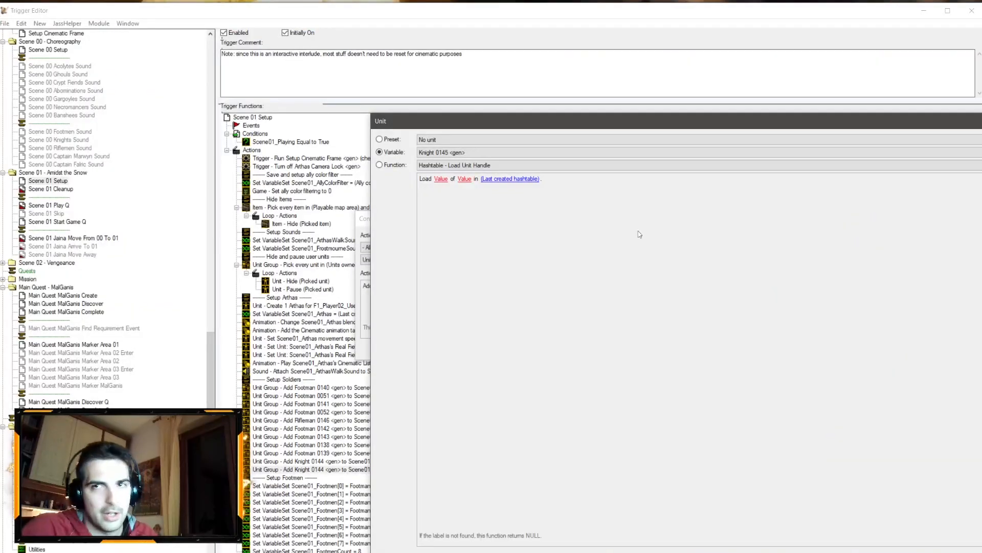
key("Return")
key("Return")
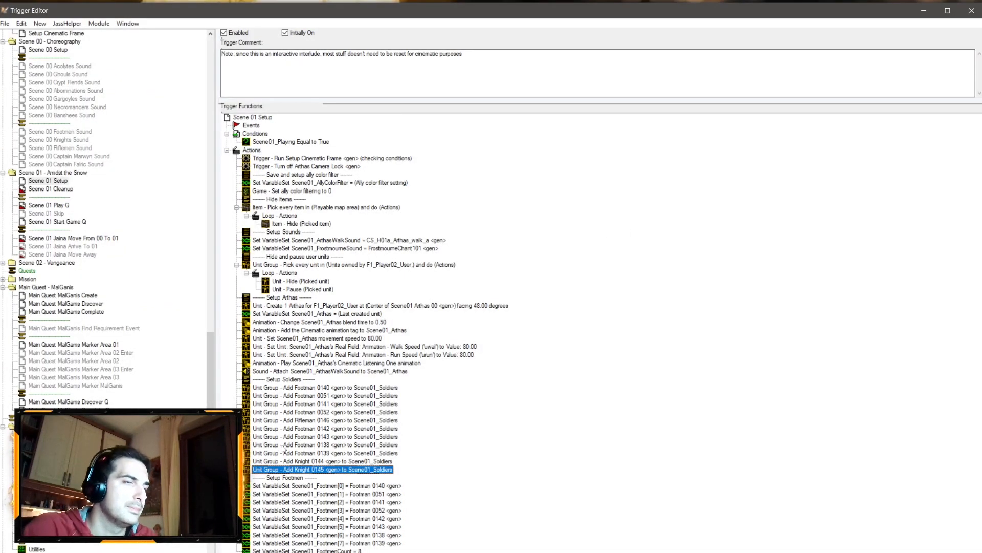
Step: Insert a copy of the section comment before Setup Soldiers and change its text to Setup alliances
left_click(279, 380)
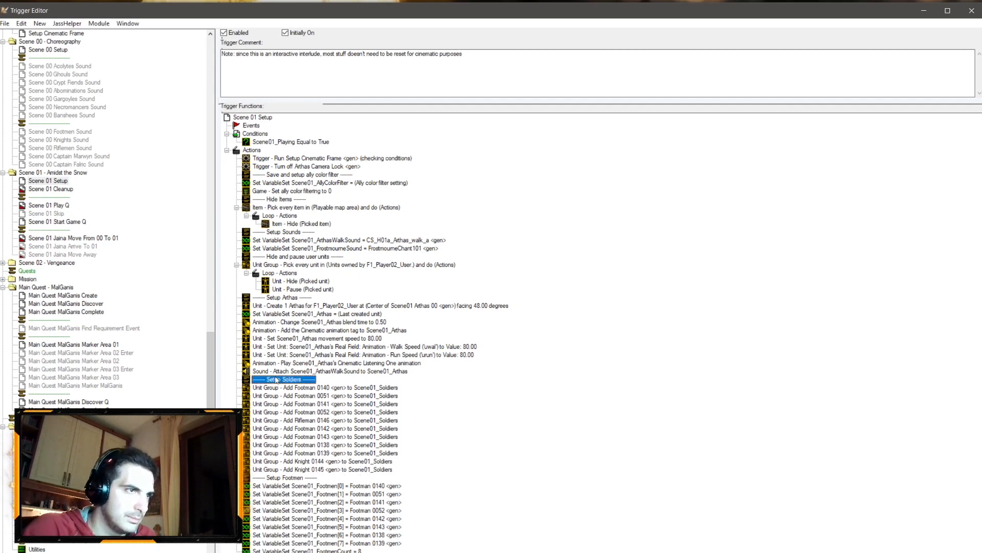
left_click(279, 232)
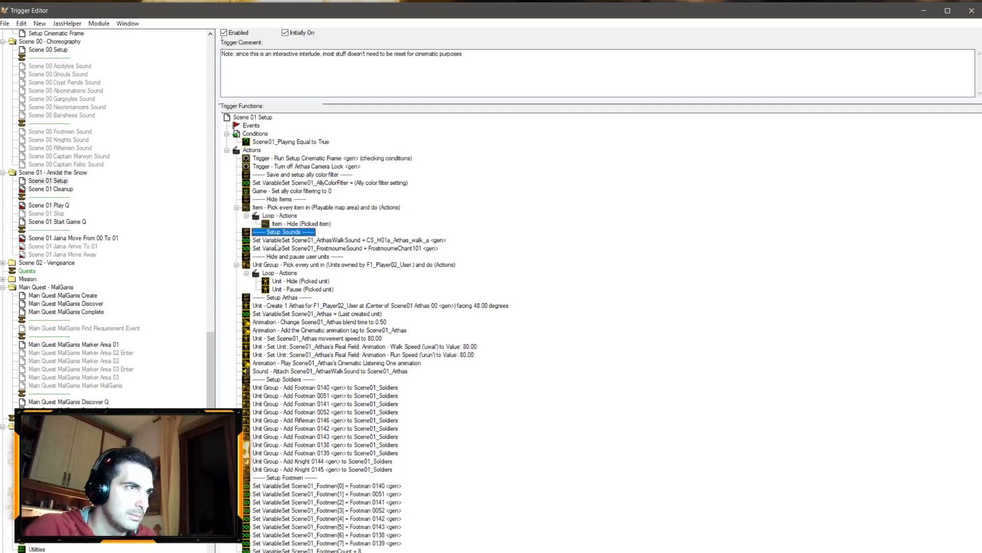
left_click(284, 371)
key("ctrl+v")
double_click(285, 378)
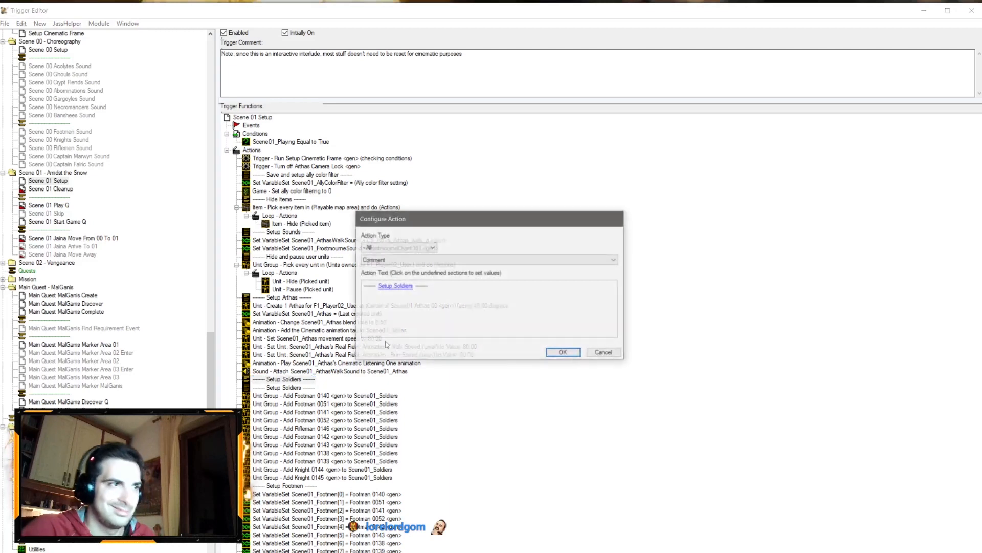
left_click(403, 286)
type("Setup alliances")
key("Return")
key("Return")
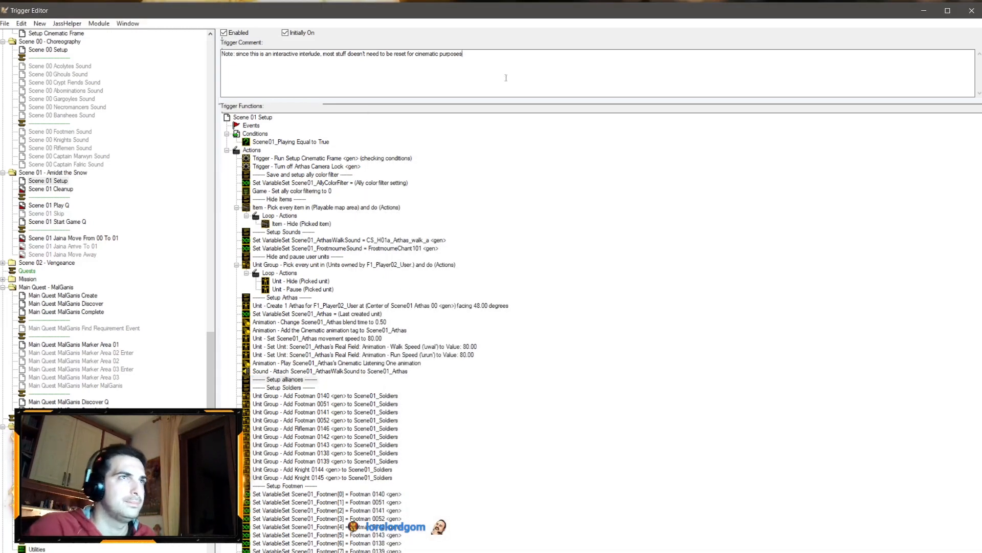
Step: Extend the trigger comment with "Also note we need to make sure undead and human units don't attack each other"
type("Also")
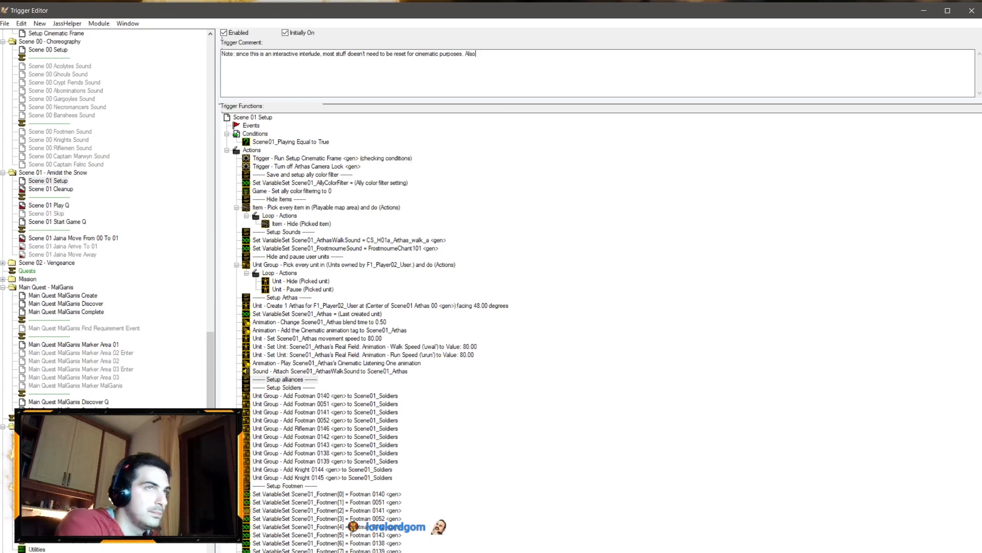
type(" note we need to make sure undead")
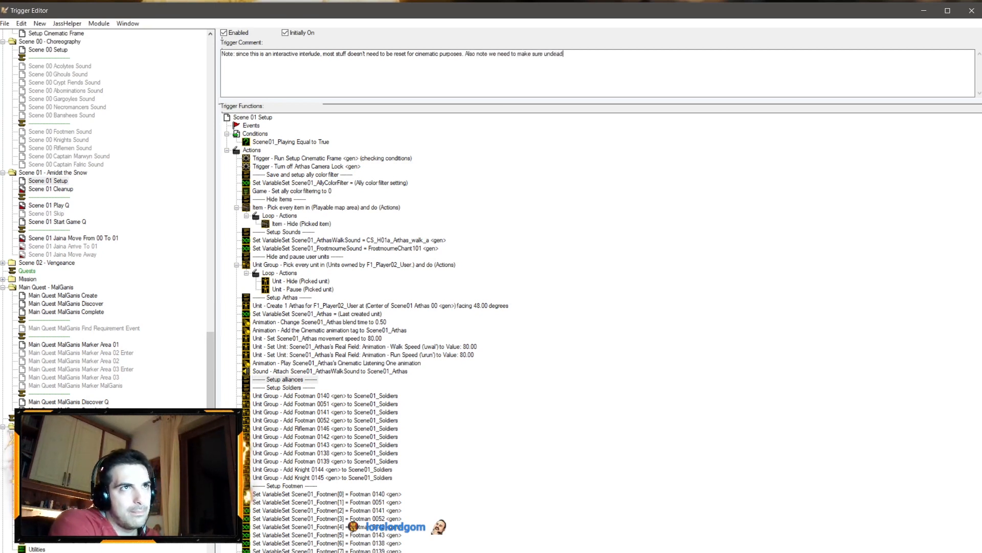
type(" and knig")
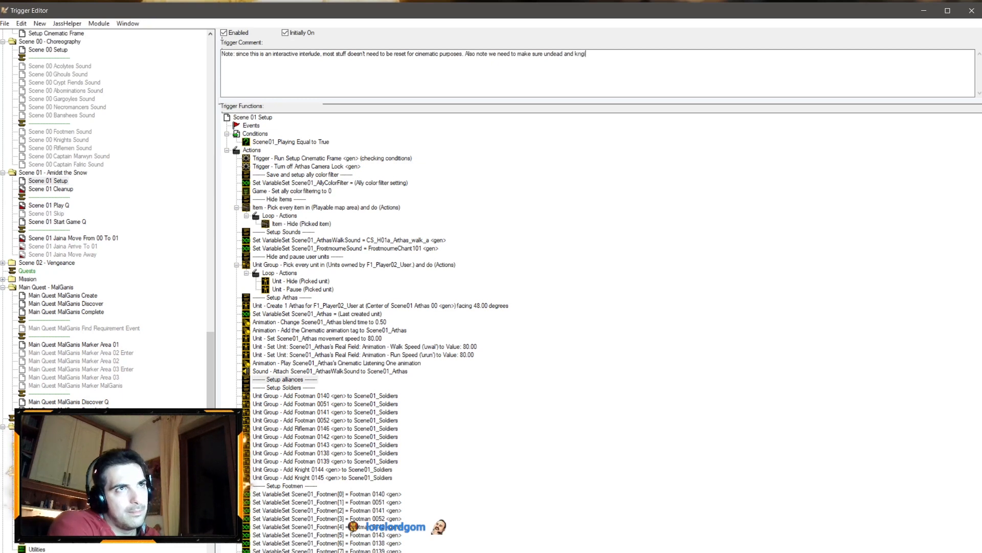
key("BackSpace")
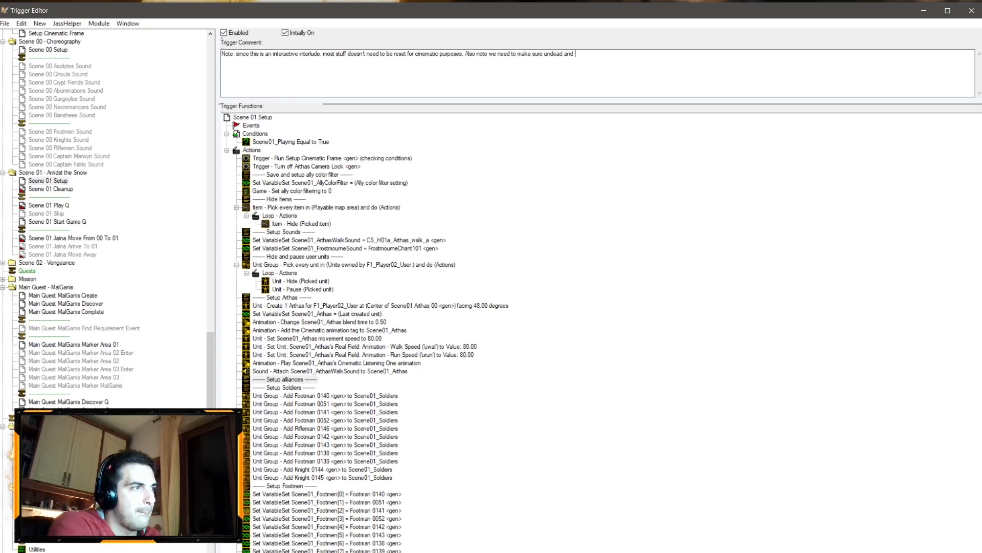
type("huma")
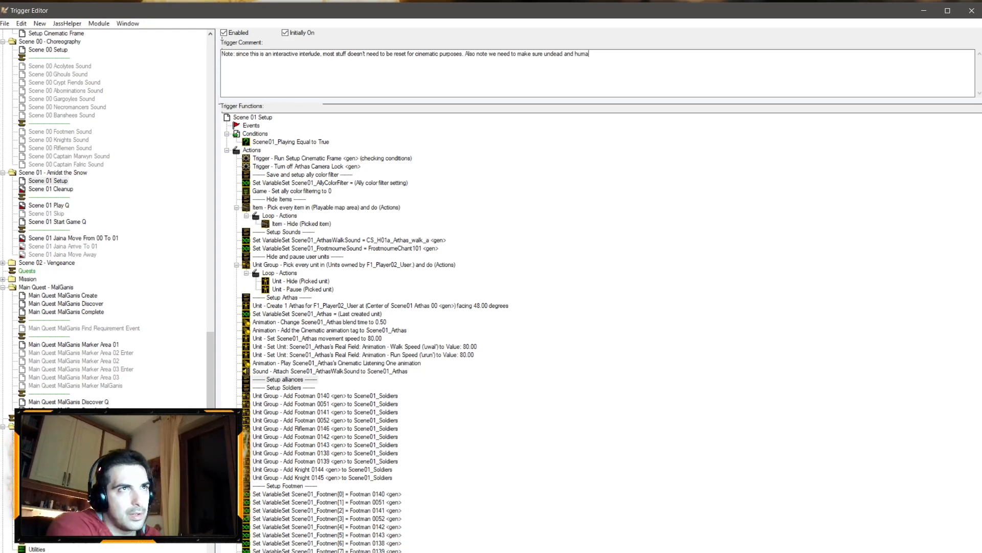
type("n units don0t")
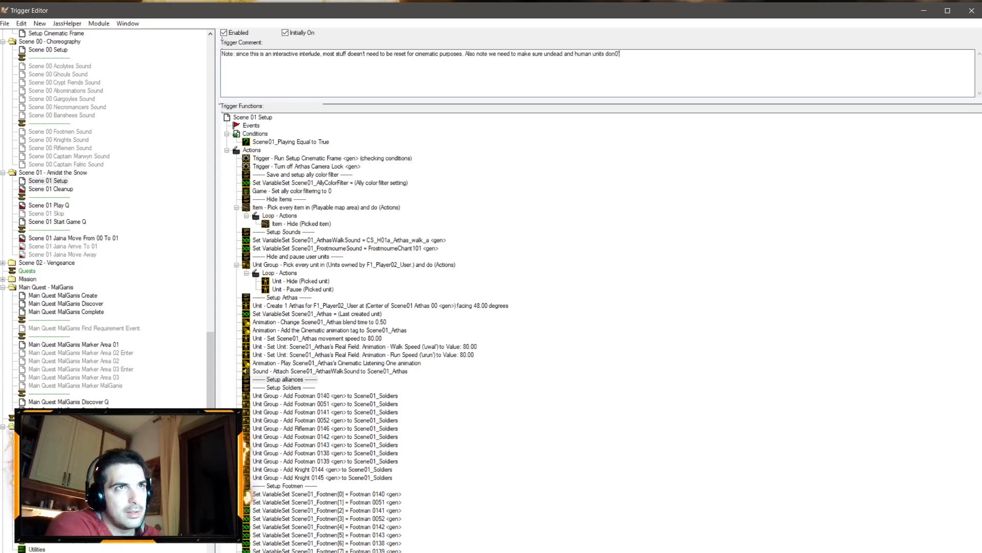
type(" attack each other")
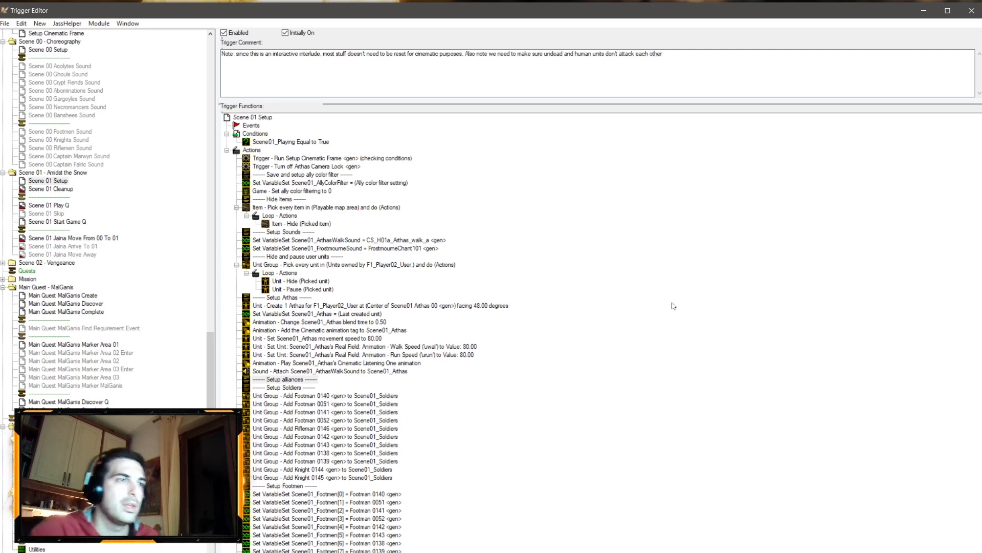
Step: Open the Int 03 Players trigger and set the First Legion's alliance toward F1_Player02_User to Neutral
left_click(284, 379)
right_click(282, 378)
left_click(307, 322)
scroll(54, 161, "up", 4)
scroll(54, 161, "up", 9)
left_click(45, 270)
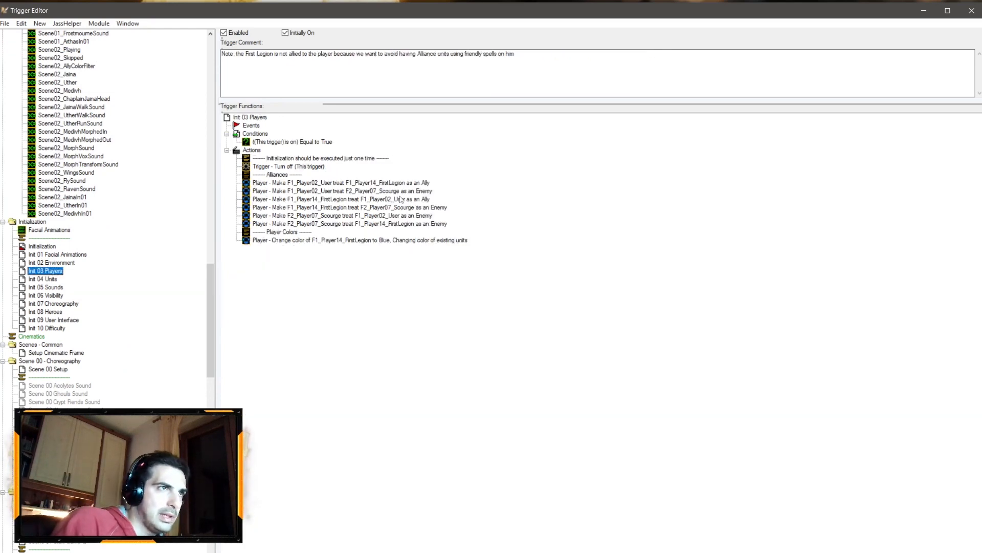
double_click(419, 200)
left_click(521, 287)
left_click(443, 142)
left_click(435, 163)
key("Return")
key("Return")
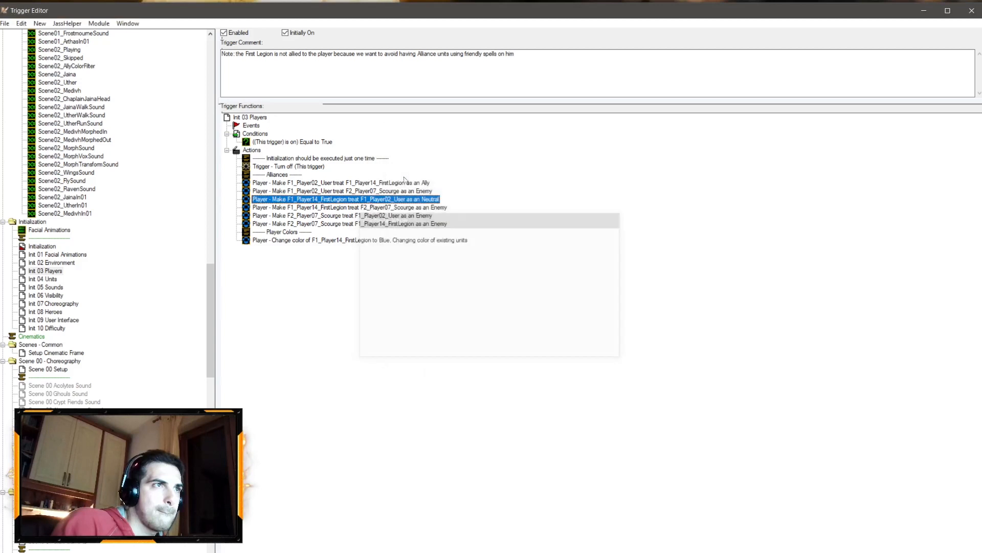
Step: Copy the four Enemy alliance actions from Int 03 Players and paste them under Setup alliances in Scene 01 Setup
left_click(385, 185)
left_click(379, 189)
left_click(382, 184)
left_click(383, 190, "shift")
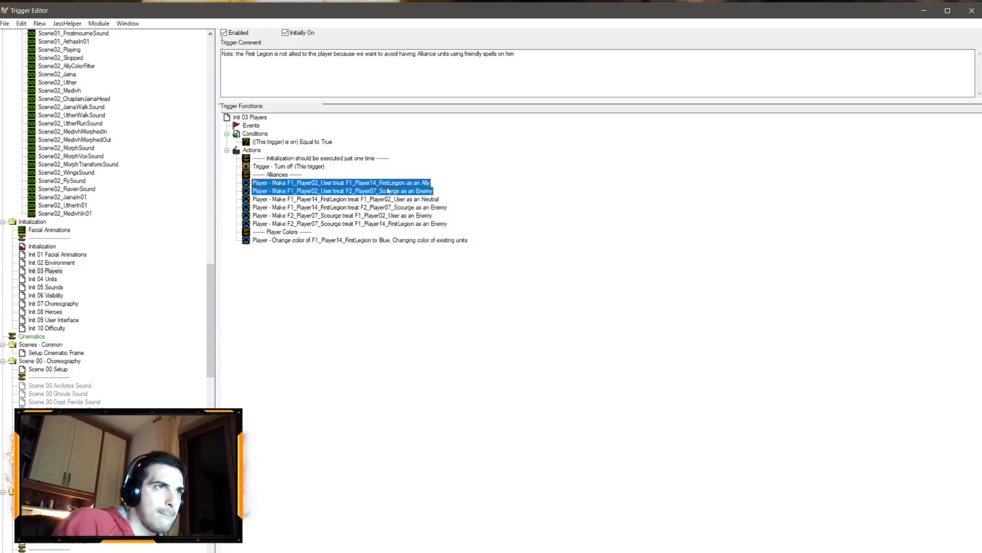
left_click(391, 191)
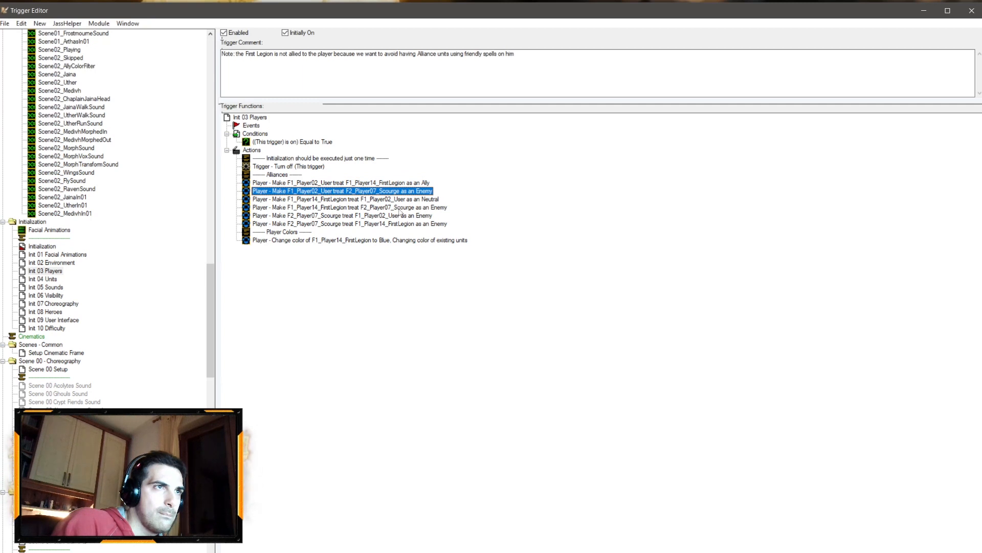
left_click(390, 207, "ctrl")
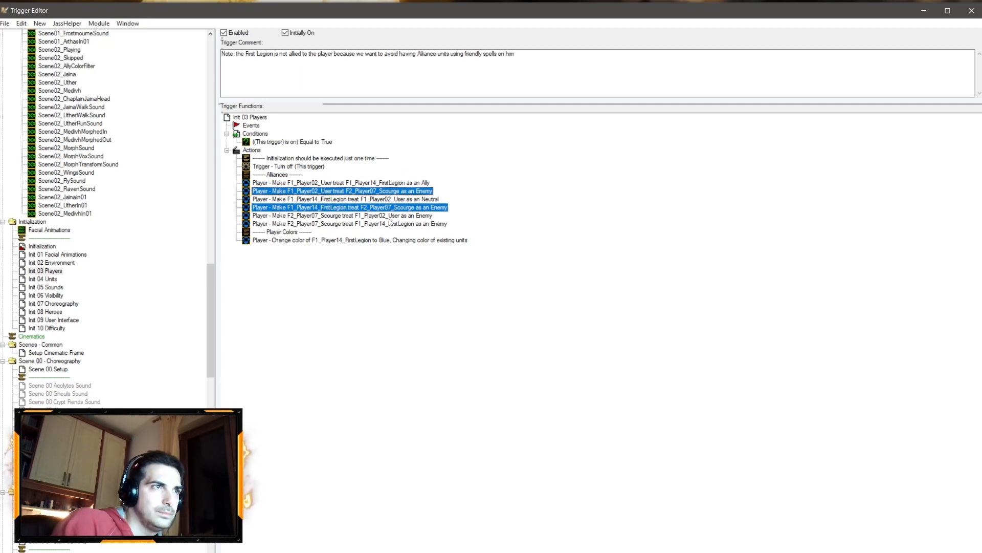
left_click(392, 224, "ctrl")
left_click(430, 224, "ctrl")
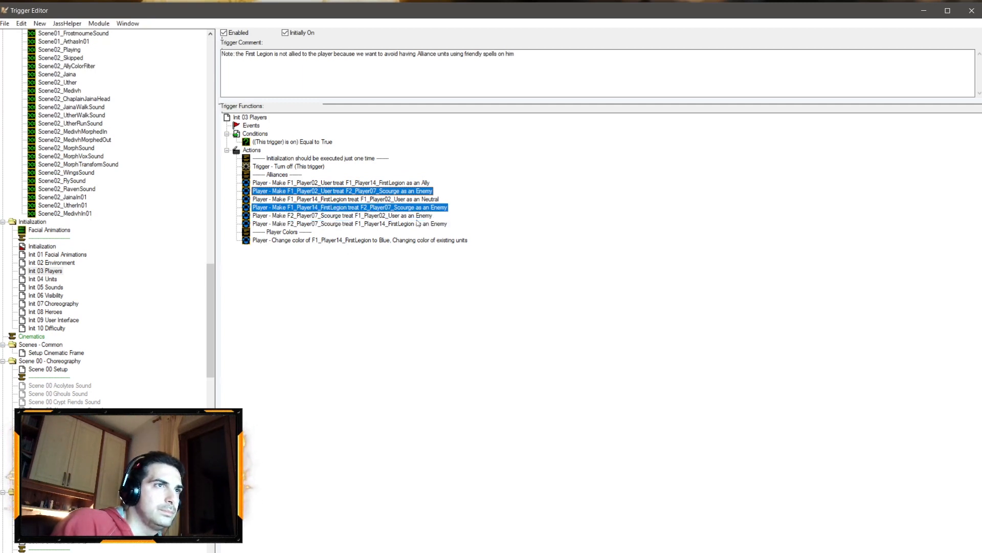
left_click(417, 216, "ctrl")
left_click(409, 225, "ctrl")
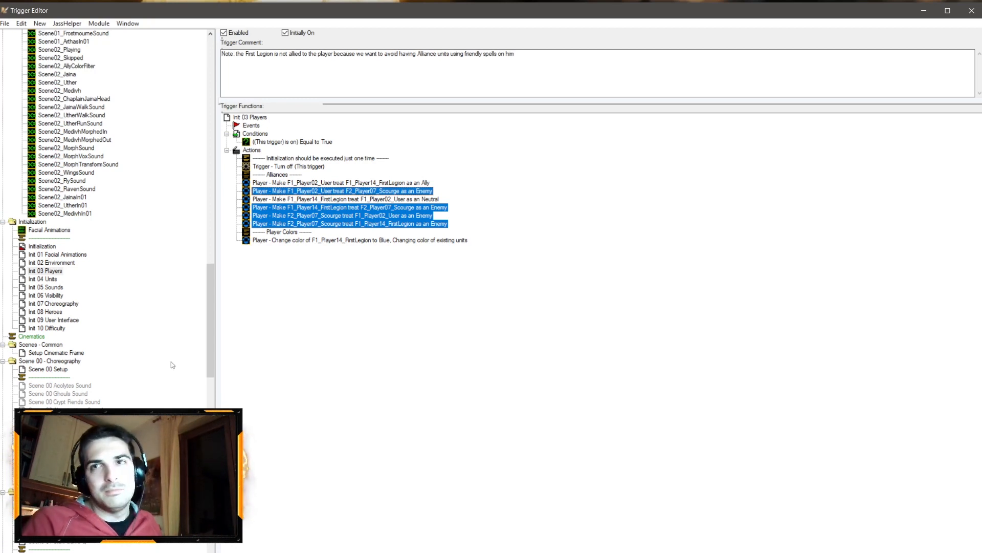
scroll(121, 367, "down", 4)
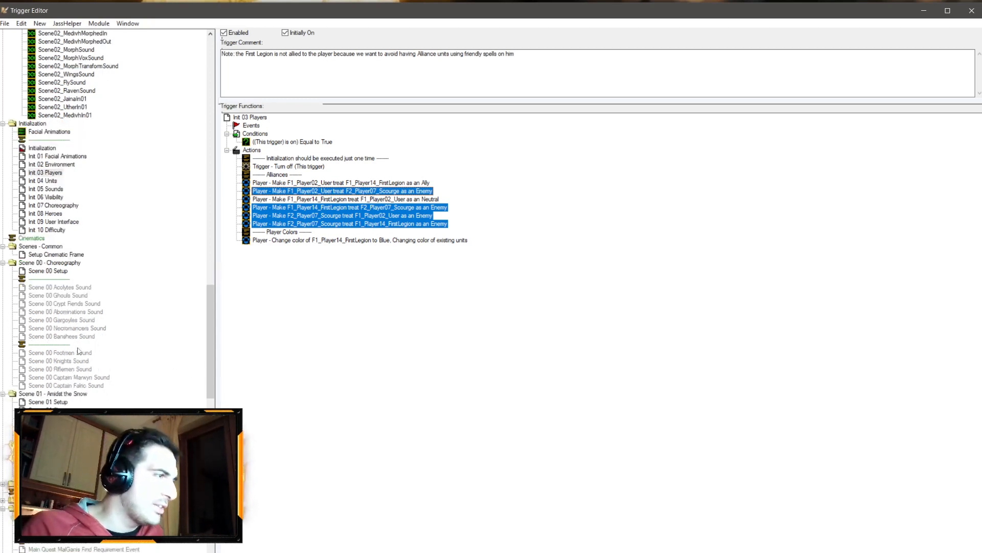
left_click(48, 402)
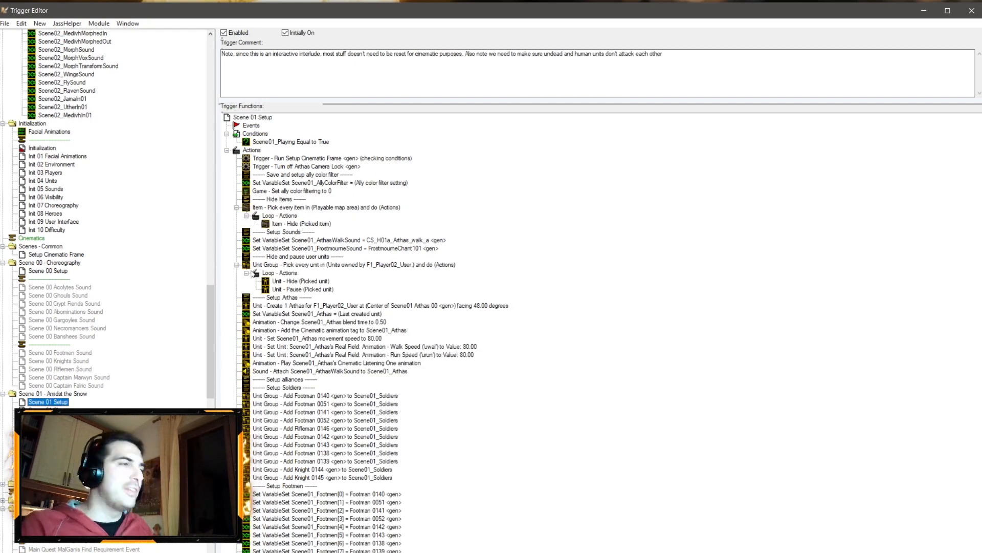
left_click(301, 381)
key("ctrl+v")
Step: Change the pasted F1_Player02_User treat F2_Player07_Scourge alliance to Neutral
double_click(328, 389)
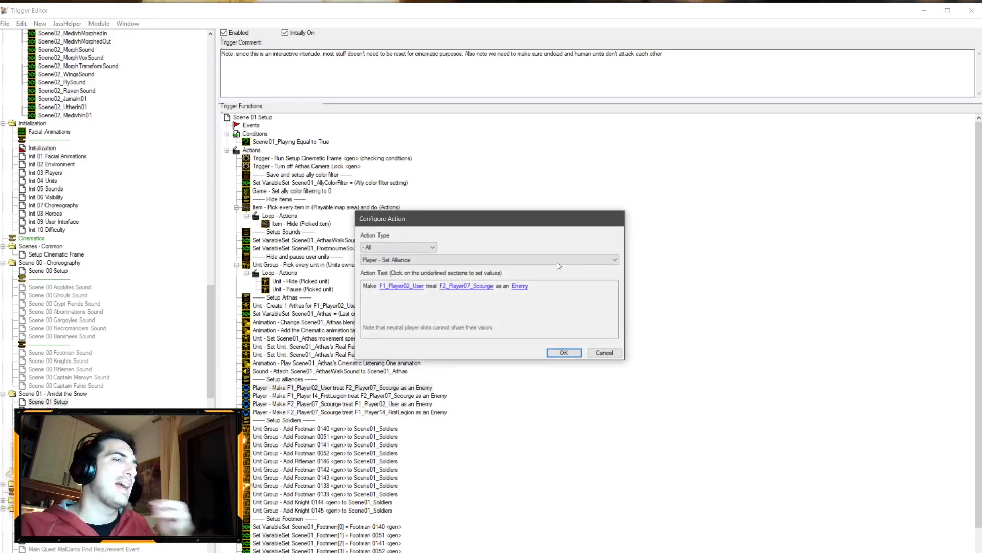
left_click(520, 286)
left_click(445, 143)
left_click(435, 167)
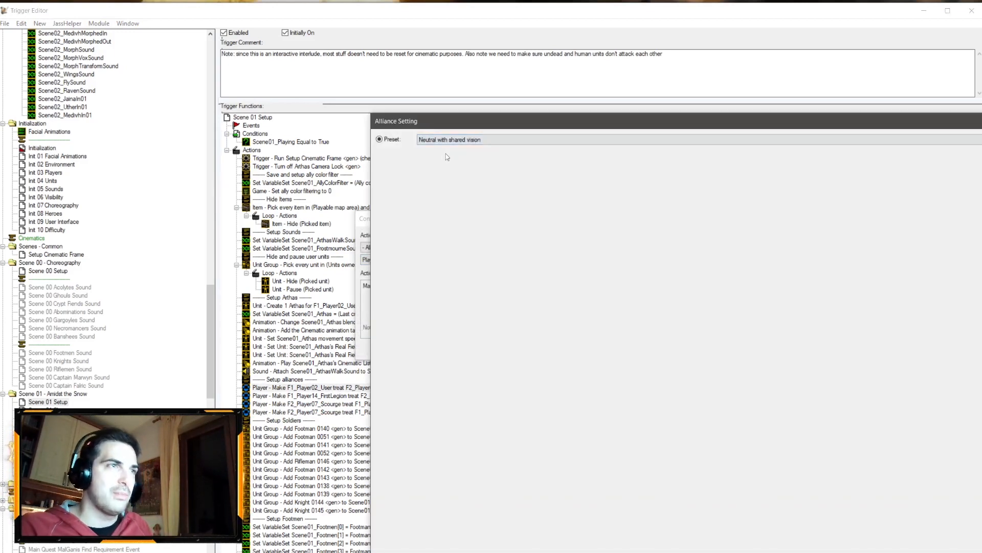
scroll(474, 140, "up", 1)
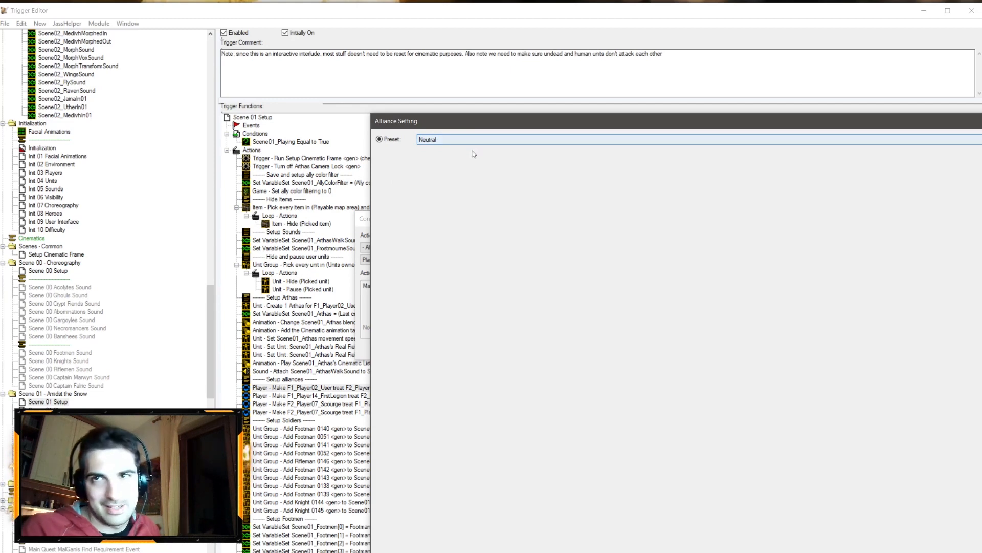
key("Return")
left_click(464, 348)
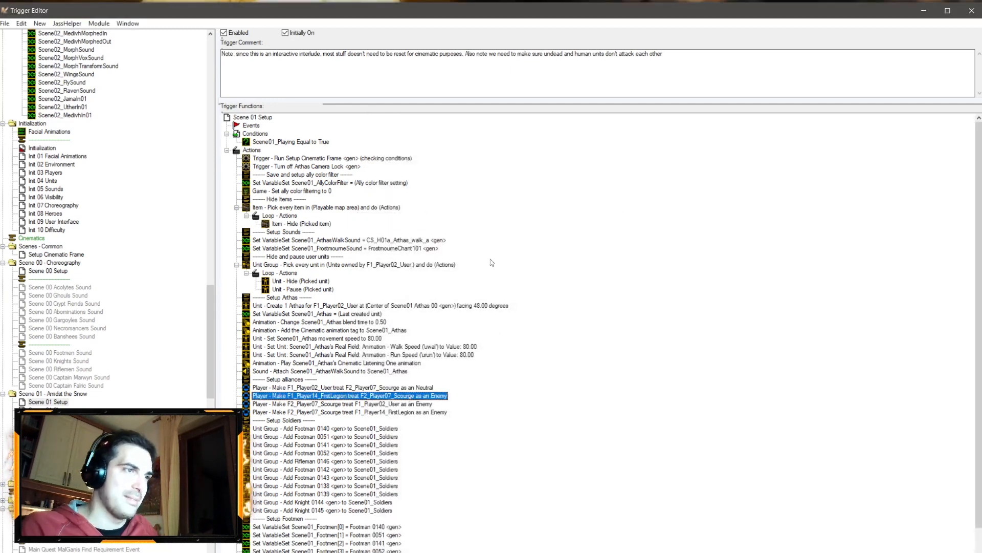
Step: Change the F1_Player14_FirstLegion treat F2_Player07_Scourge alliance to Neutral
double_click(430, 396)
left_click(535, 285)
left_click(433, 141)
left_click(434, 161)
key("Return")
key("Return")
Step: Change the F2_Player07_Scourge treat F1_Player02_User alliance to Neutral
double_click(430, 404)
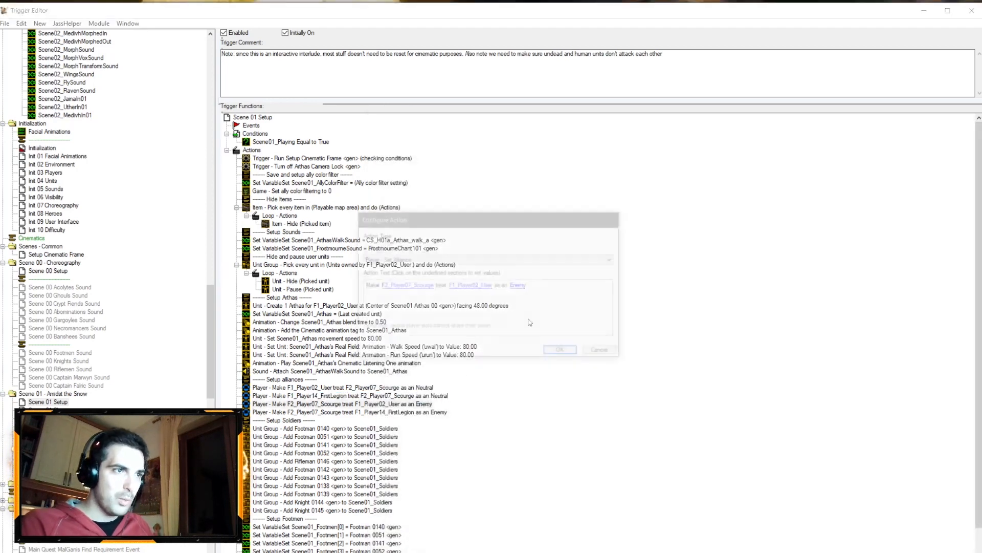
left_click(520, 285)
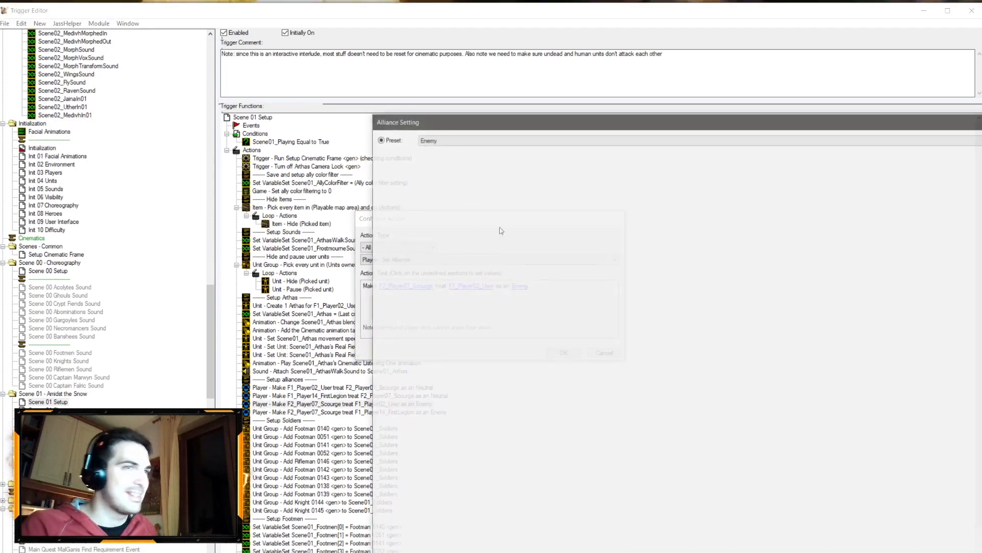
left_click(441, 141)
left_click(435, 161)
key("Return")
key("Return")
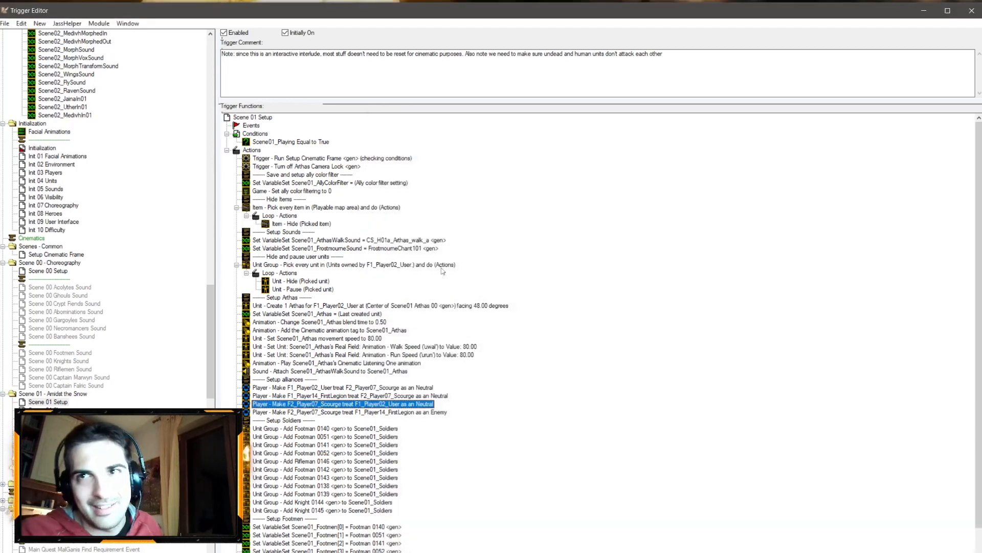
Step: Change the F2_Player07_Scourge treat F1_Player14_FirstLegion alliance to Neutral
double_click(385, 413)
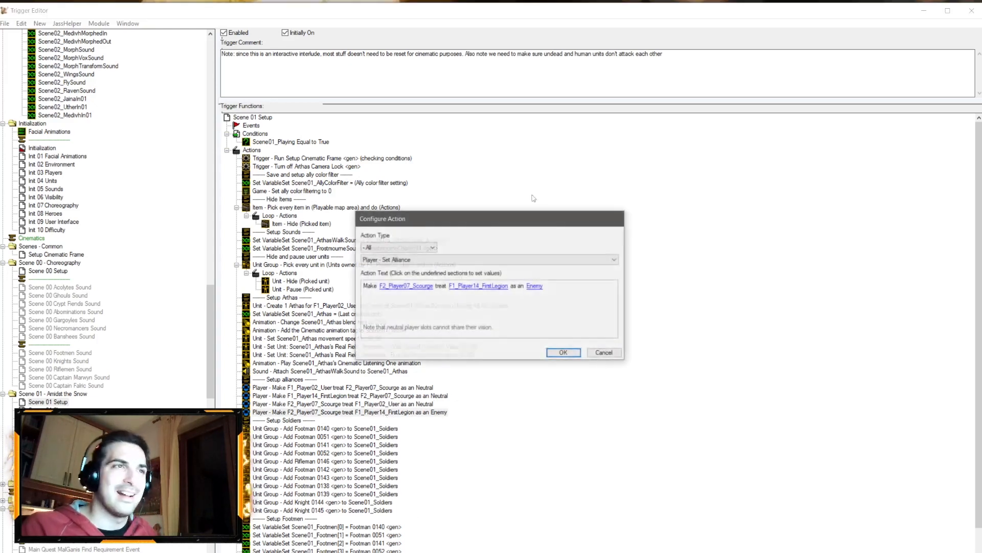
left_click(532, 290)
left_click(444, 140)
left_click(452, 162)
key("Return")
key("Return")
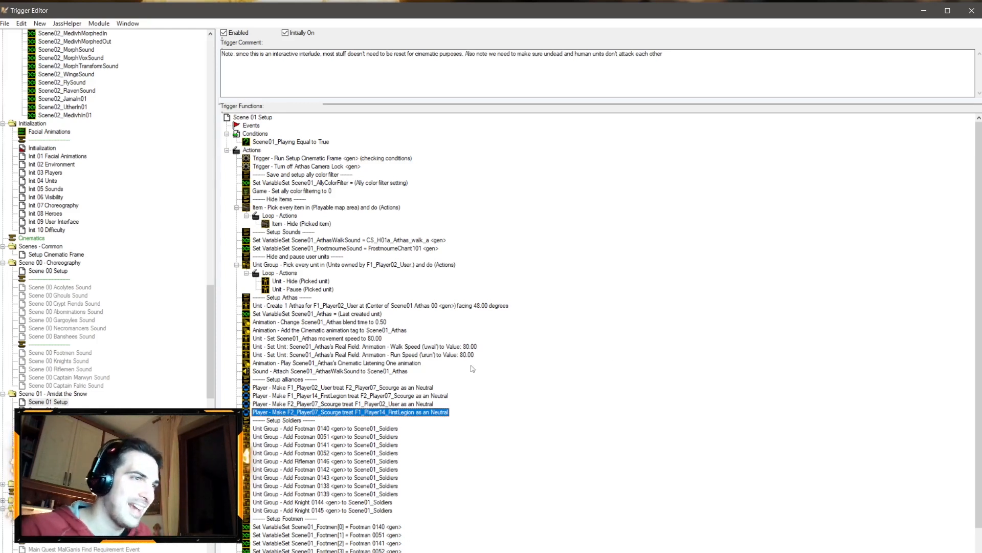
left_click(413, 388)
left_click(405, 396)
left_click(412, 388)
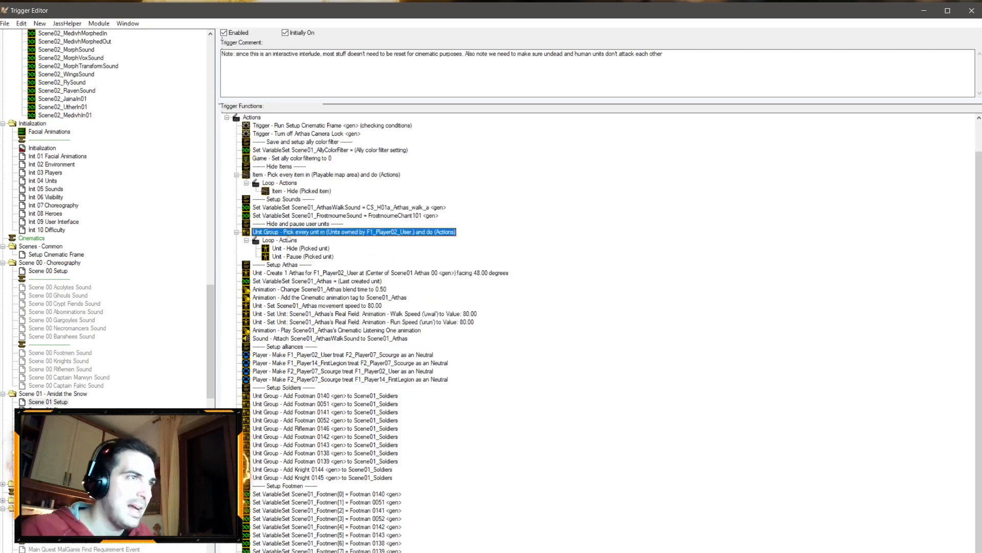
Step: Switch to the World Editor and examine Arthas and the surrounding area on the map
left_click(16, 546)
right_click_drag(461, 307, 499, 74, "ctrl")
right_click_drag(420, 351, 523, 348, "ctrl")
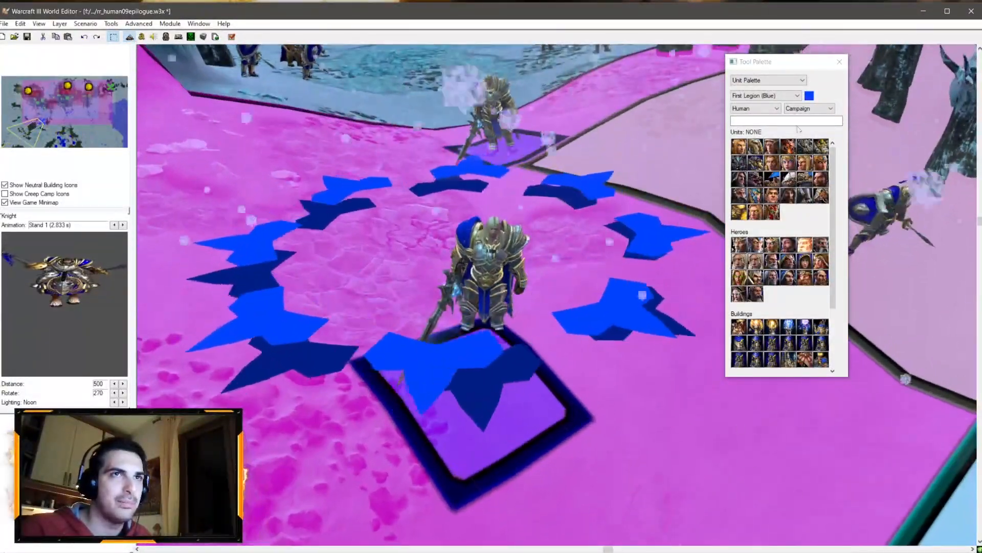
left_click(763, 80)
left_click(755, 103)
left_click_drag(488, 324, 545, 317)
right_click_drag(436, 370, 455, 250, "ctrl")
Step: Switch to the region palette and nudge the Scene01 Arthas 00 region to line up with Arthas
left_click(774, 80)
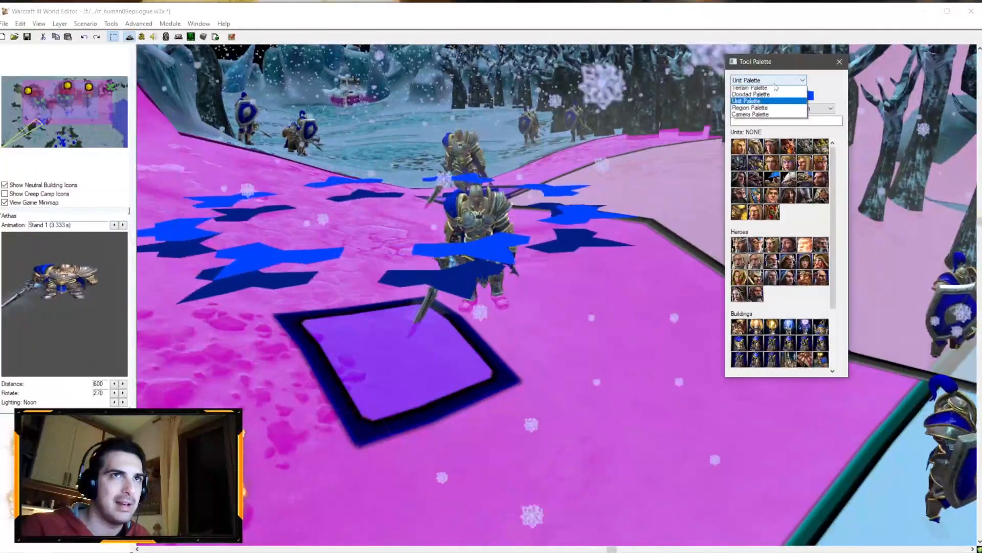
left_click(767, 109)
left_click(450, 372)
left_click_drag(450, 372, 492, 379)
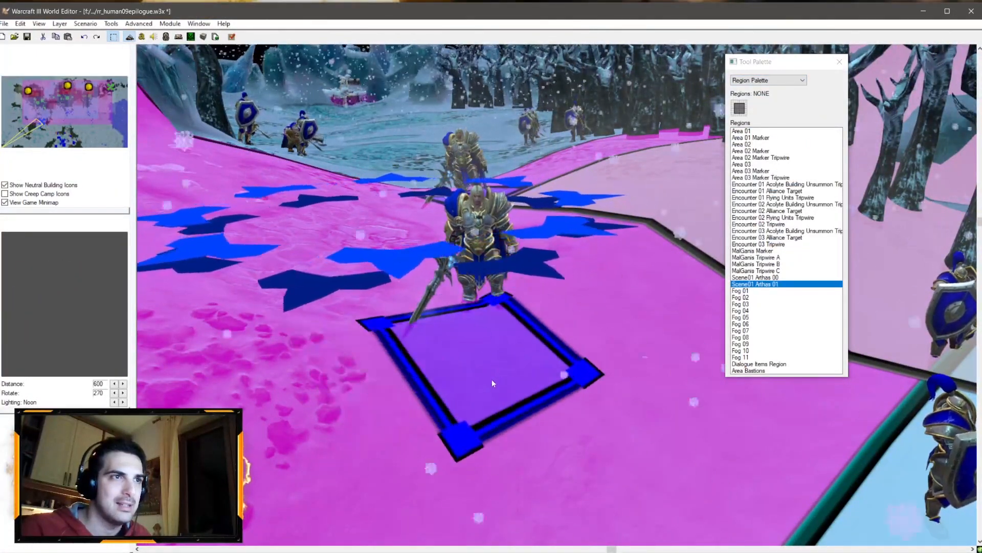
right_click_drag(485, 195, 548, 327, "ctrl")
left_click(550, 238)
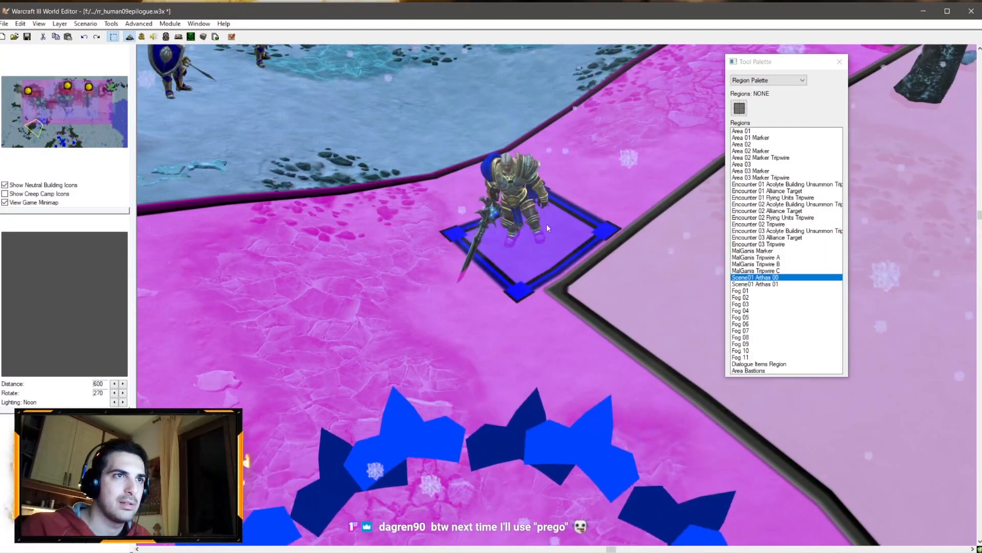
left_click_drag(550, 246, 568, 233)
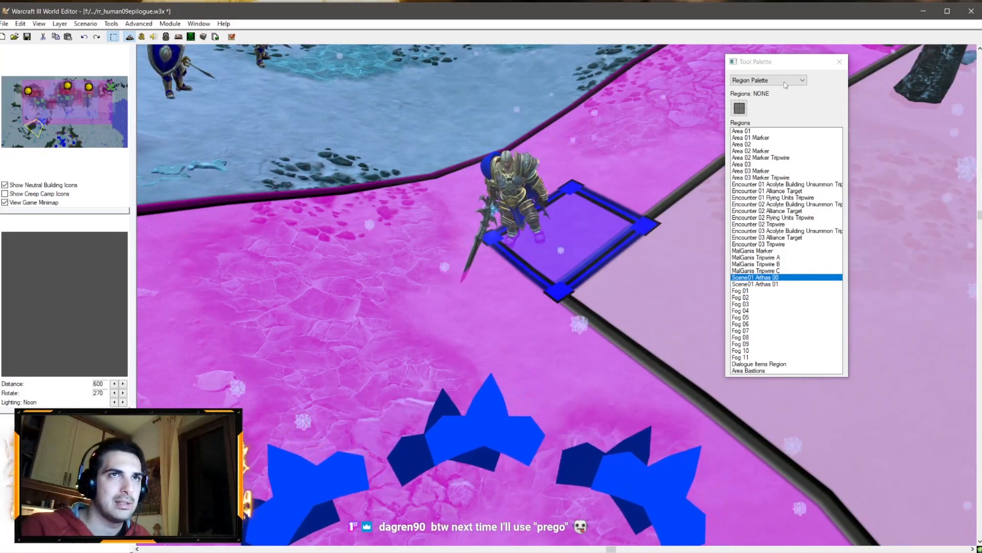
Step: Switch back to the unit palette and look over Arthas at the second region
left_click(767, 80)
left_click(752, 97)
left_click_drag(527, 236, 567, 232)
right_click_drag(567, 232, 519, 48)
right_click_drag(539, 317, 392, 446)
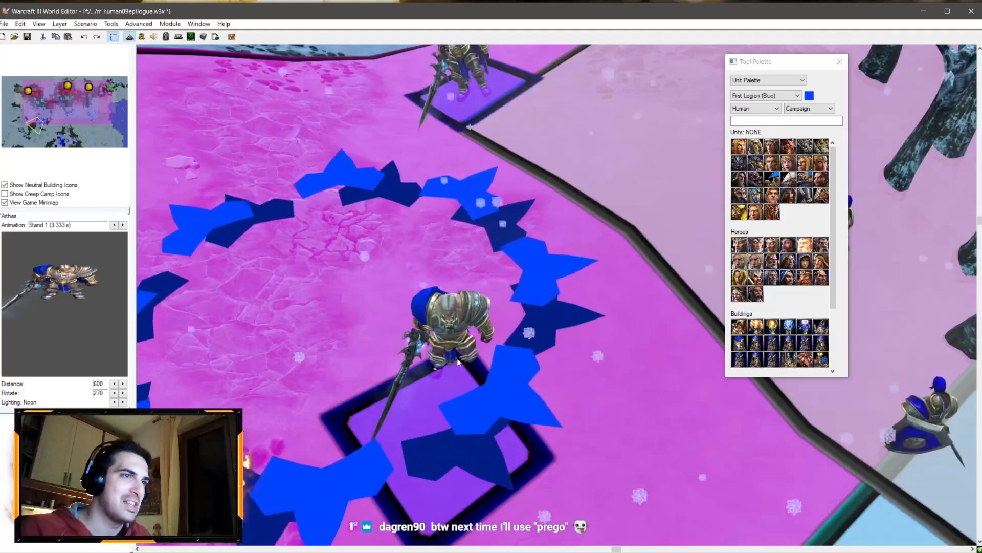
right_click_drag(445, 411, 444, 348, "ctrl")
Step: Select the Scene01 Arthas 01 region in the region palette and return to the trigger editor
left_click(768, 80)
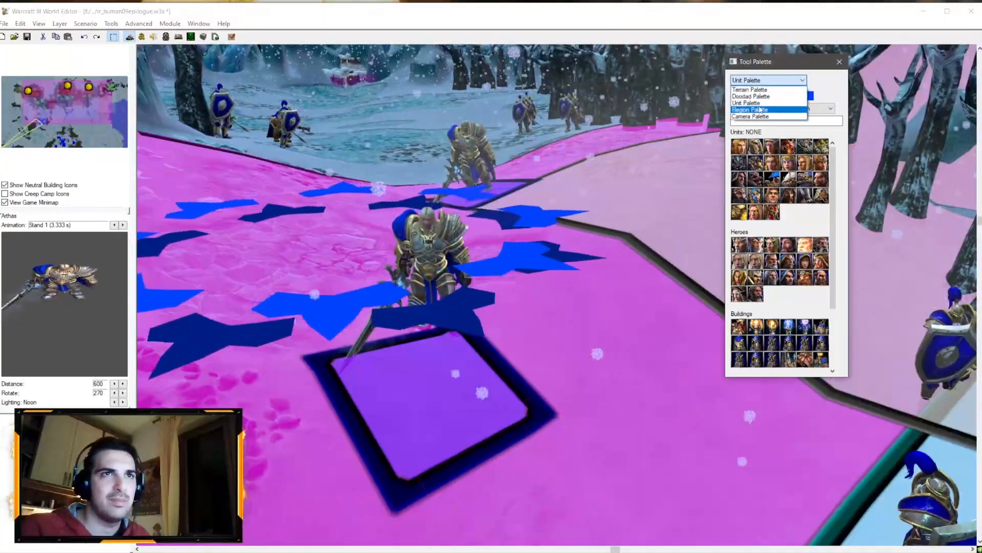
left_click(767, 109)
right_click_drag(204, 302, 247, 273, "ctrl")
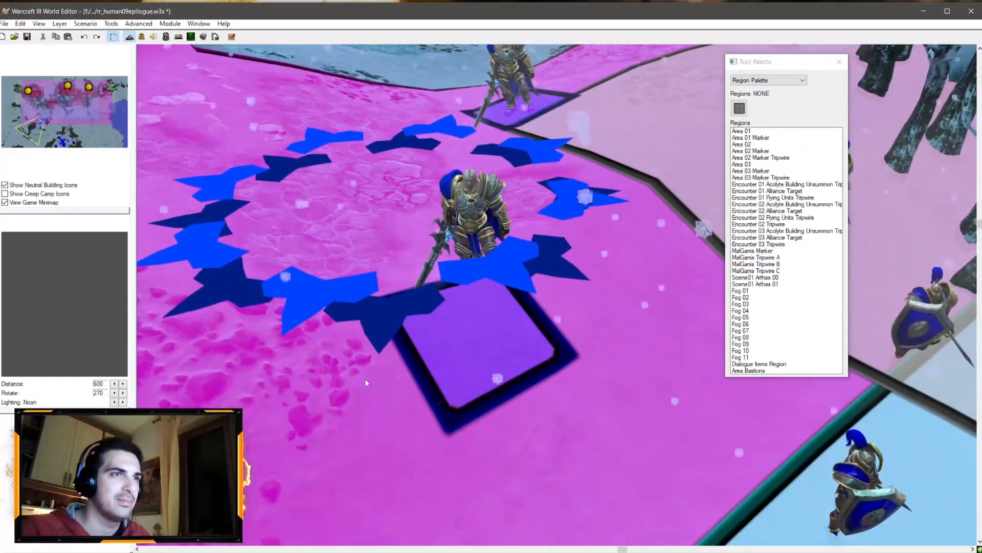
left_click(460, 345)
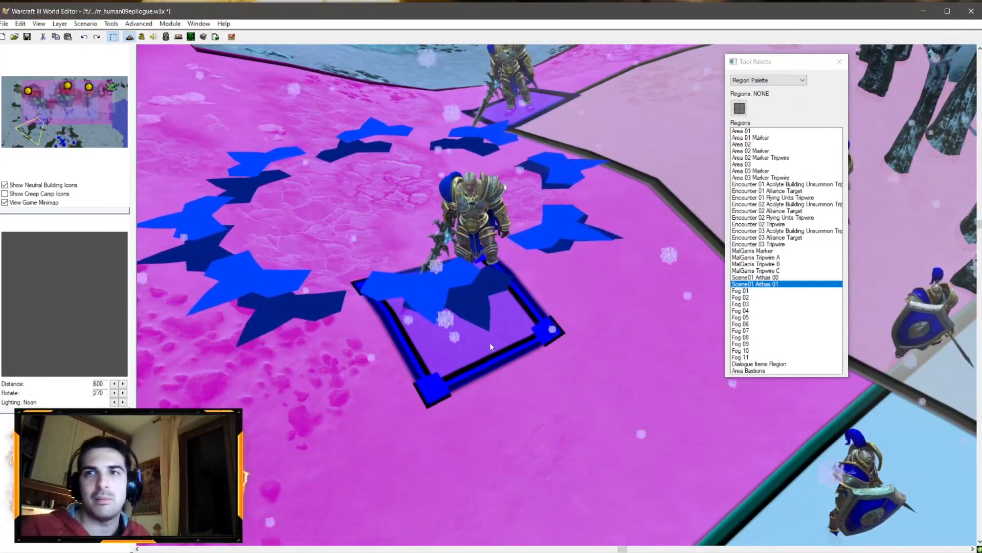
left_click(165, 38)
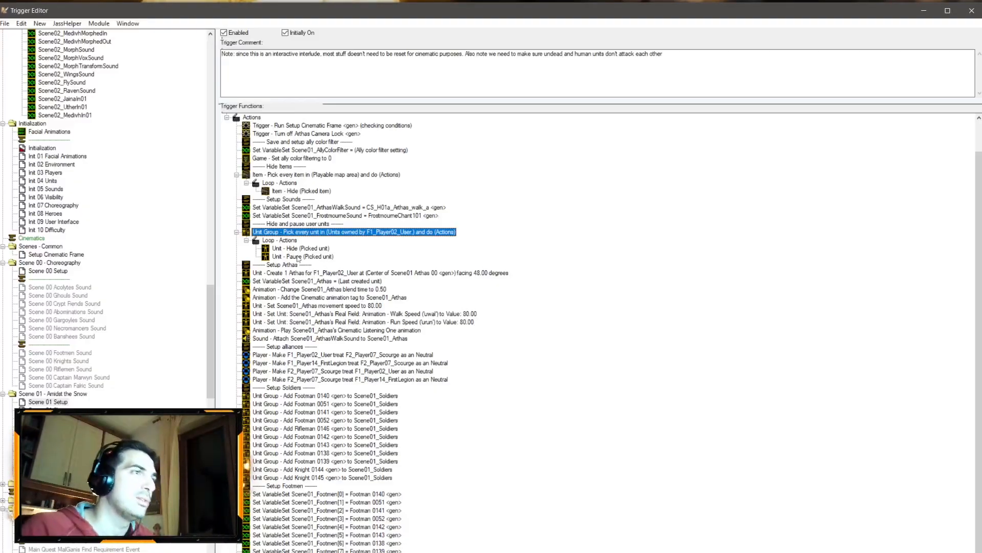
Step: Save the map and append a For Each Integer A loop running from 0 to Scene01_FootmenCount - 1
left_click(5, 23)
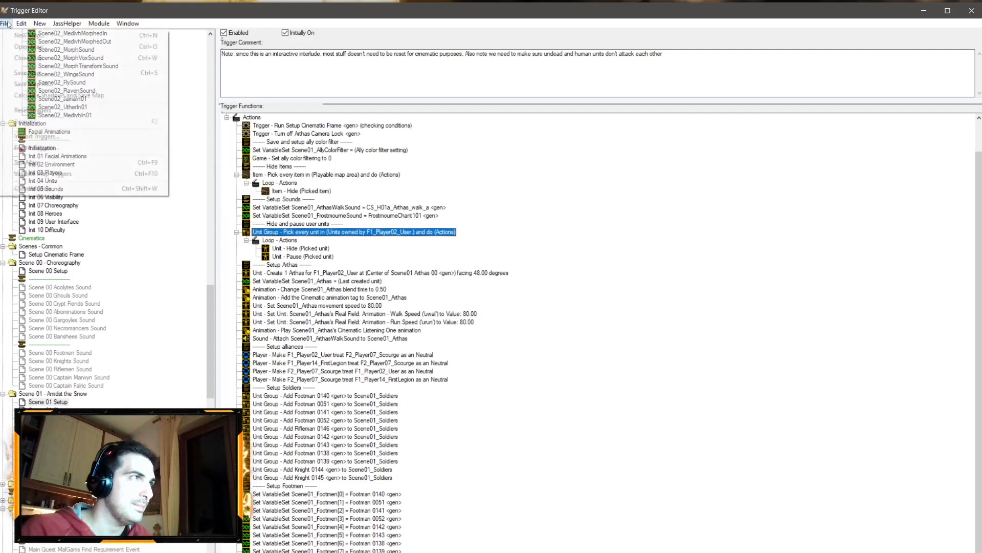
left_click(28, 73)
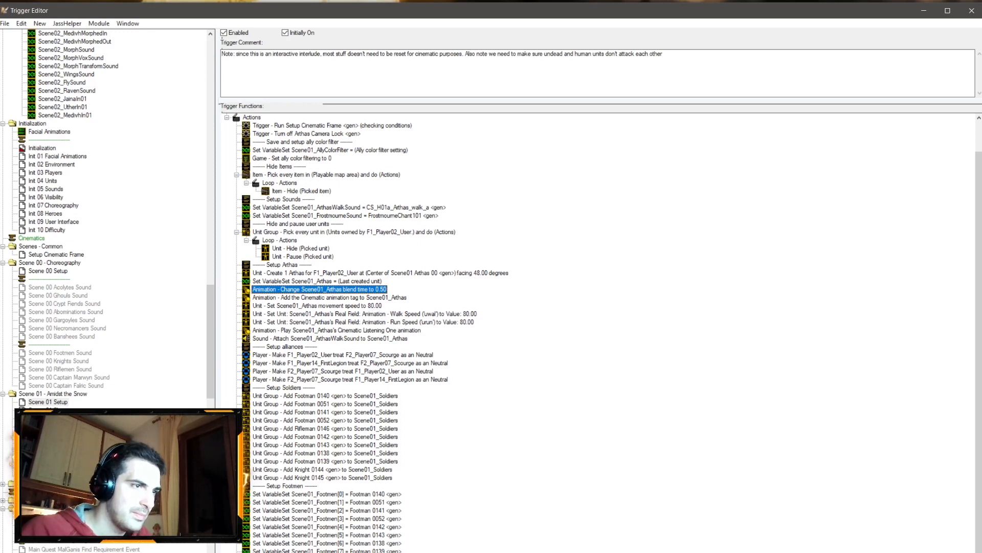
scroll(343, 545, "down", 1)
right_click(343, 548)
left_click(394, 531)
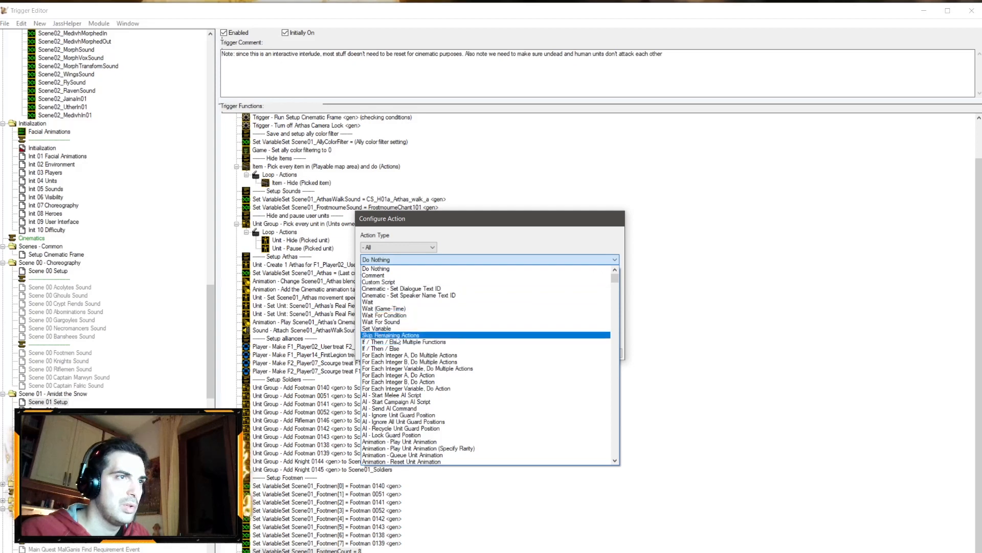
left_click(404, 354)
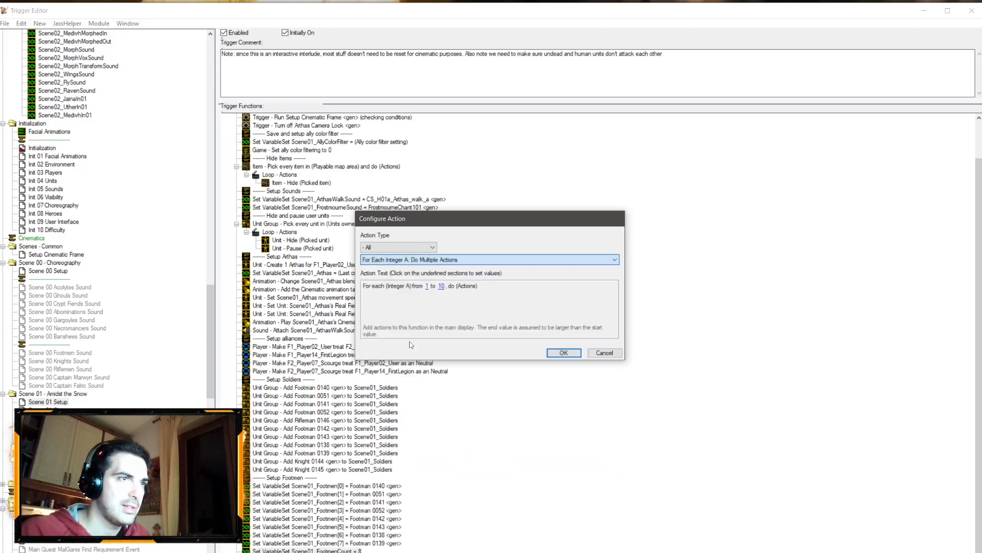
left_click(445, 259)
left_click(449, 266)
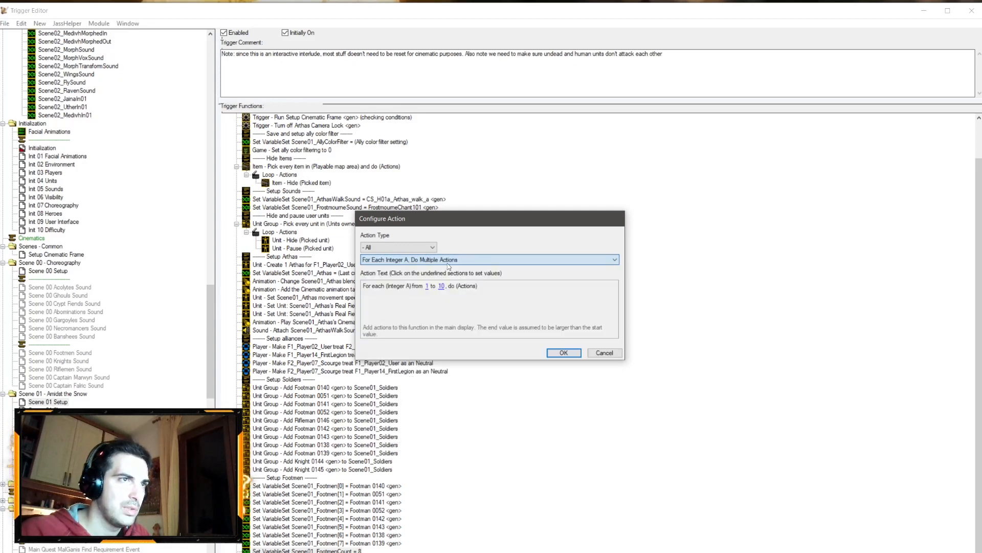
left_click(428, 286)
type("0")
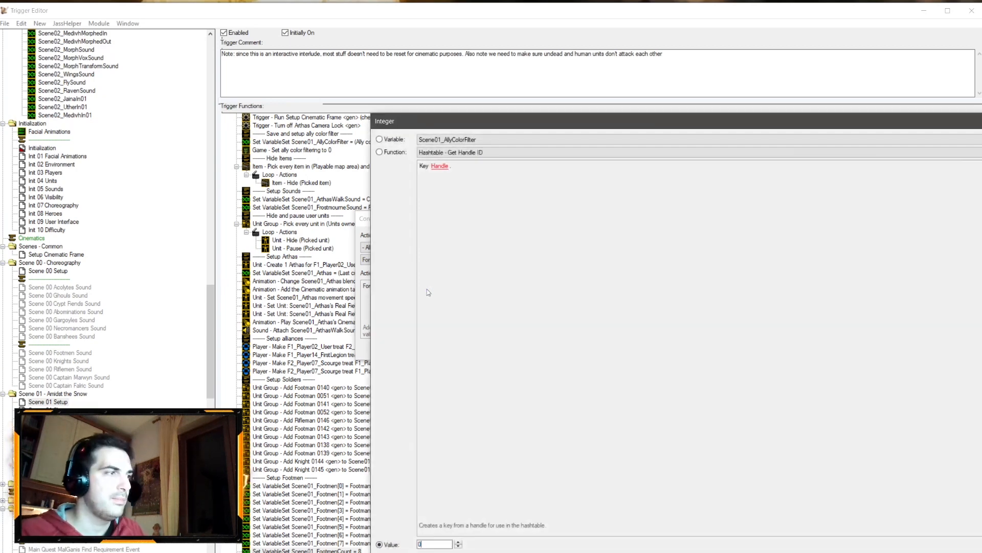
key("Return")
left_click(441, 286)
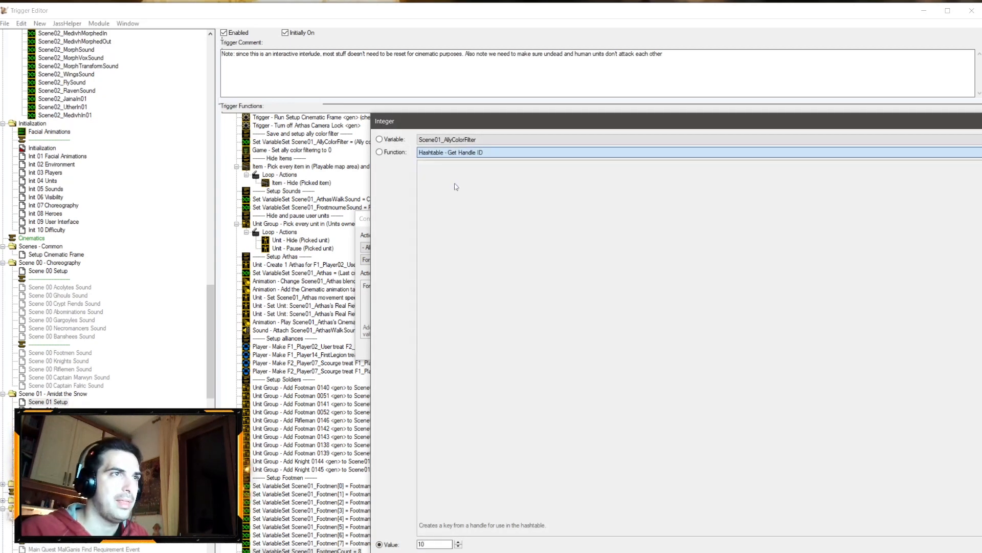
left_click(426, 167)
left_click(511, 138)
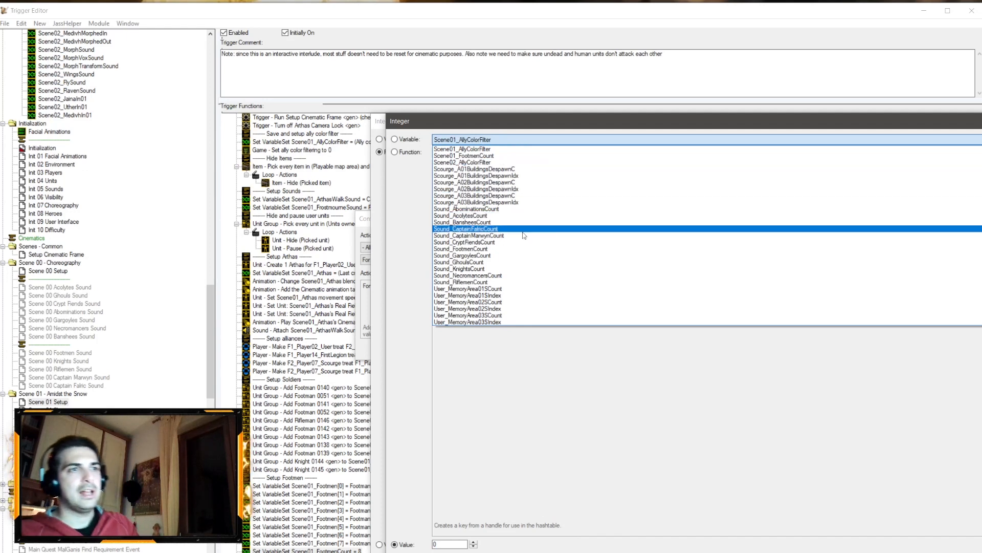
left_click(502, 156)
key("Return")
left_click(486, 171)
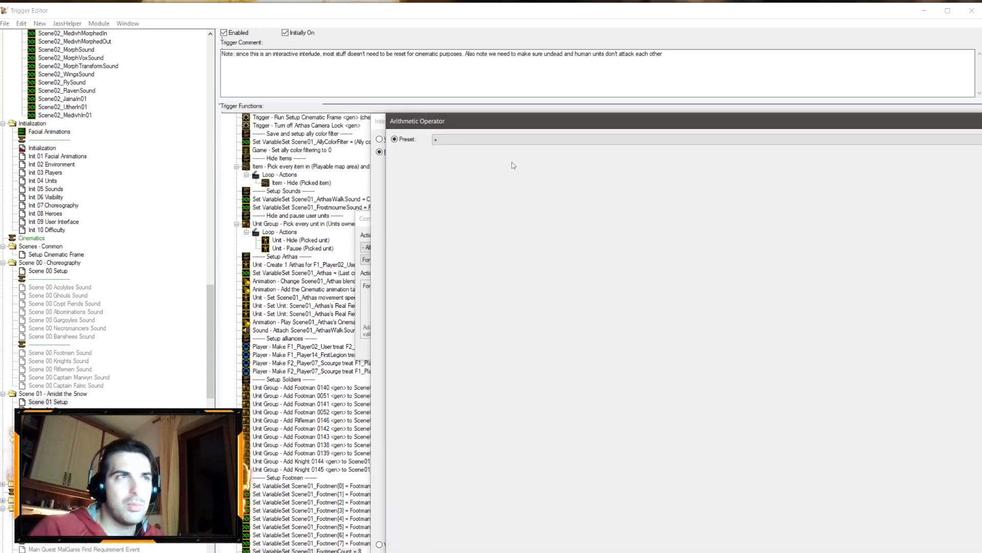
key("Return")
key("Return")
key("Return")
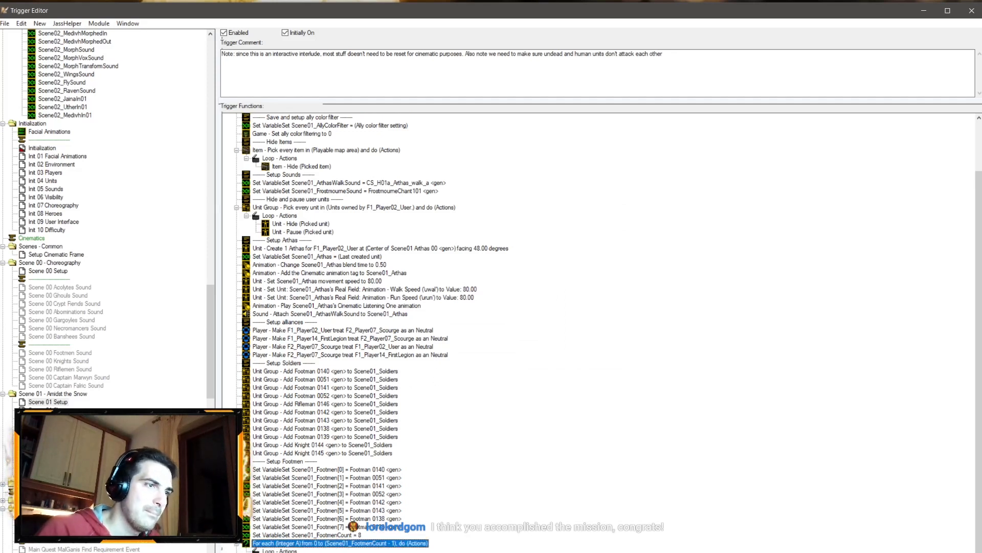
Step: Open the unit of the blend-time action and browse the list of unit variables
double_click(371, 264)
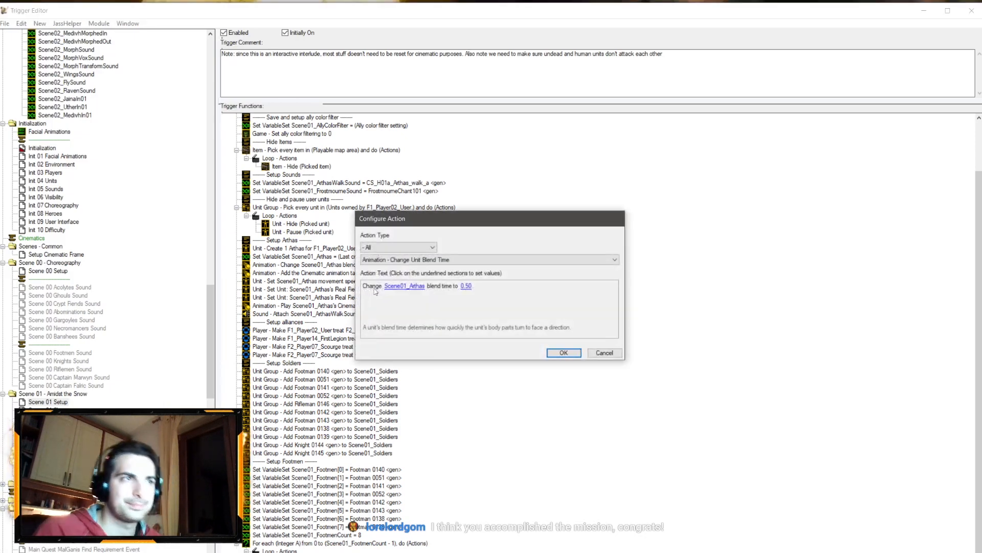
left_click(388, 287)
left_click(463, 154)
scroll(463, 215, "up", 3)
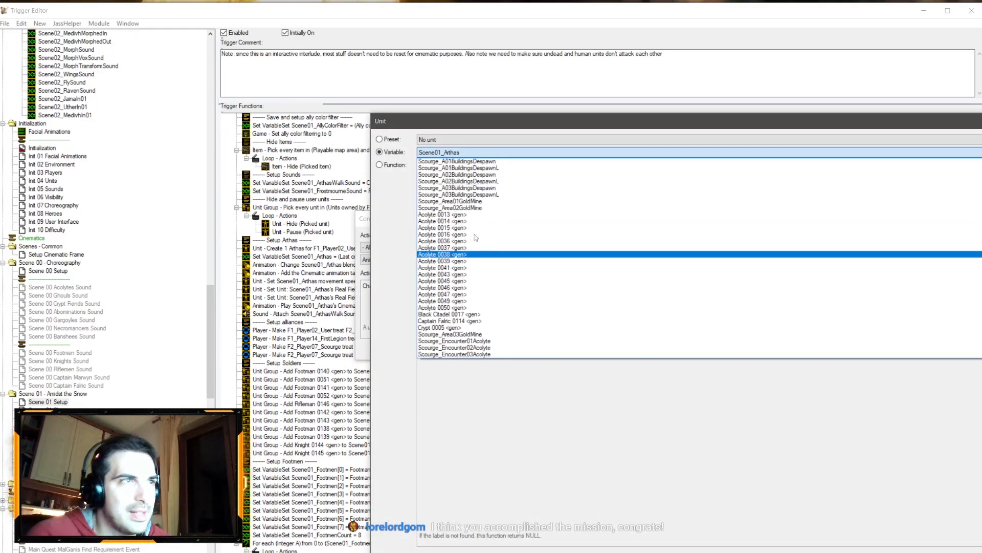
scroll(499, 218, "down", 15)
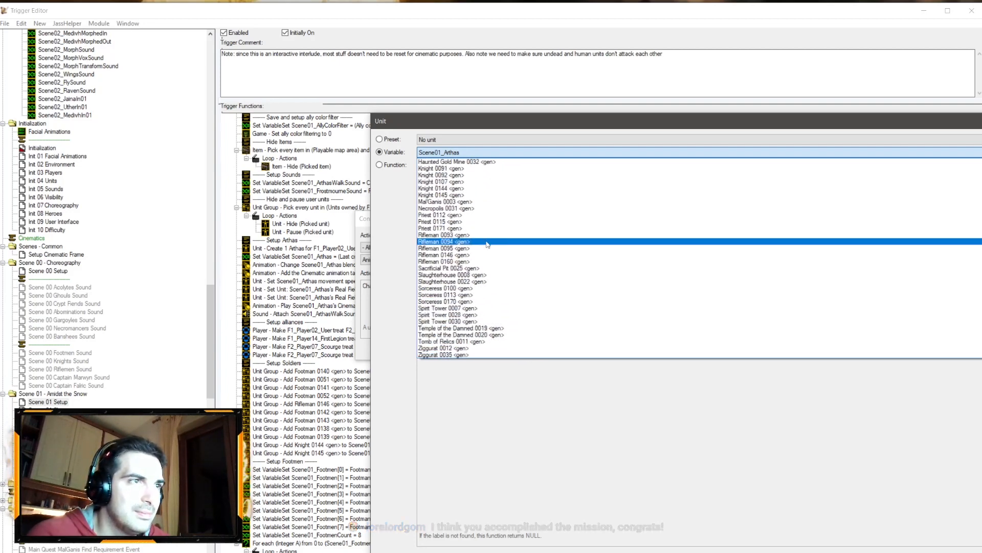
scroll(493, 243, "up", 15)
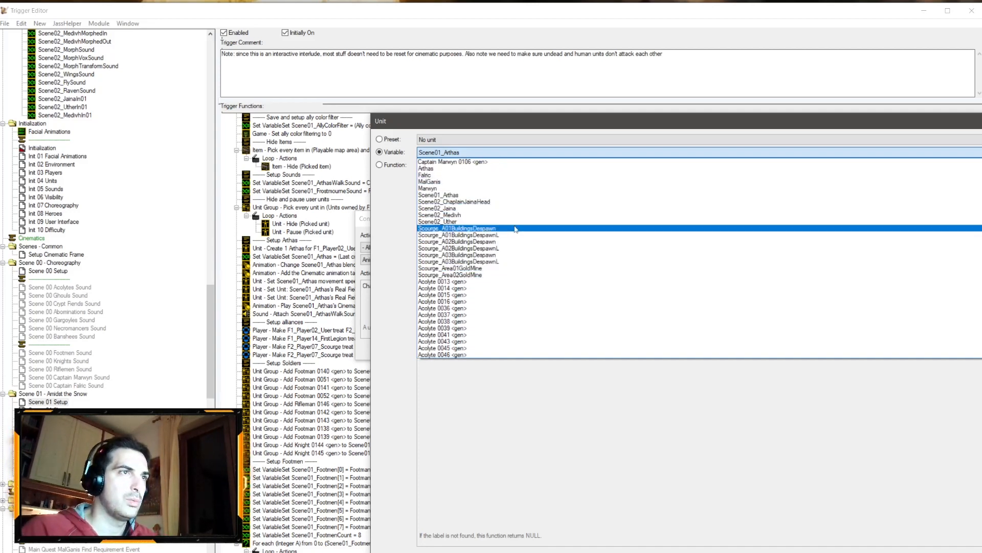
scroll(517, 228, "down", 7)
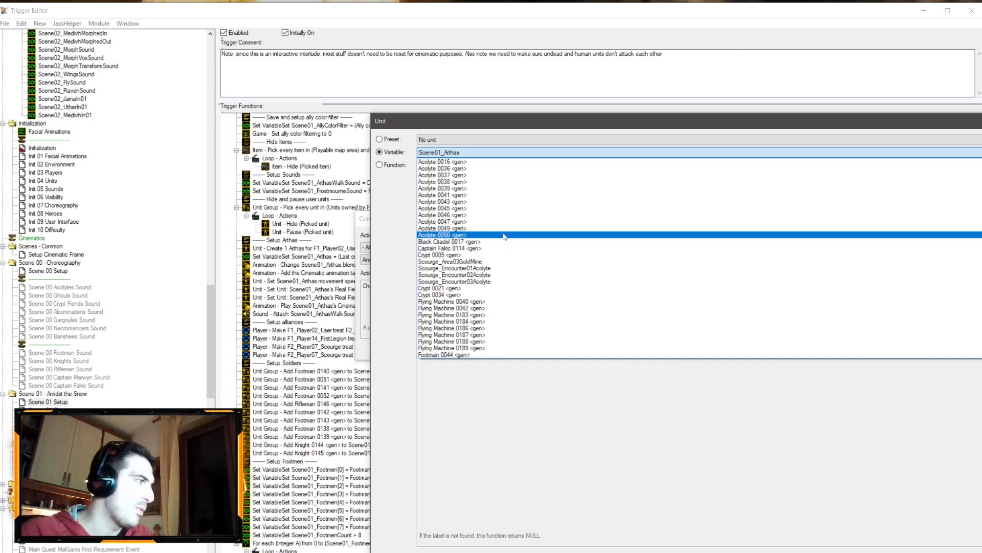
scroll(506, 245, "up", 2)
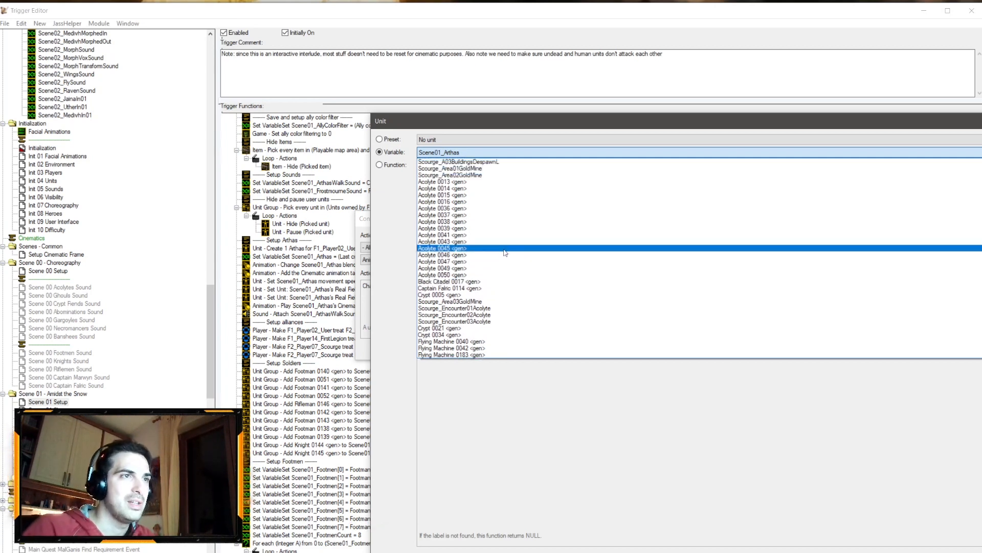
scroll(506, 264, "up", 5)
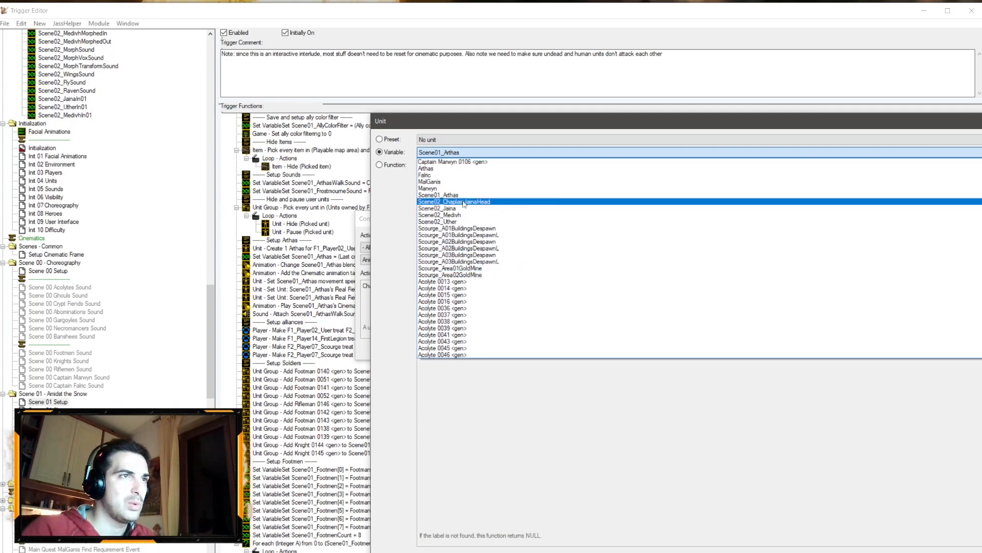
scroll(504, 238, "down", 7)
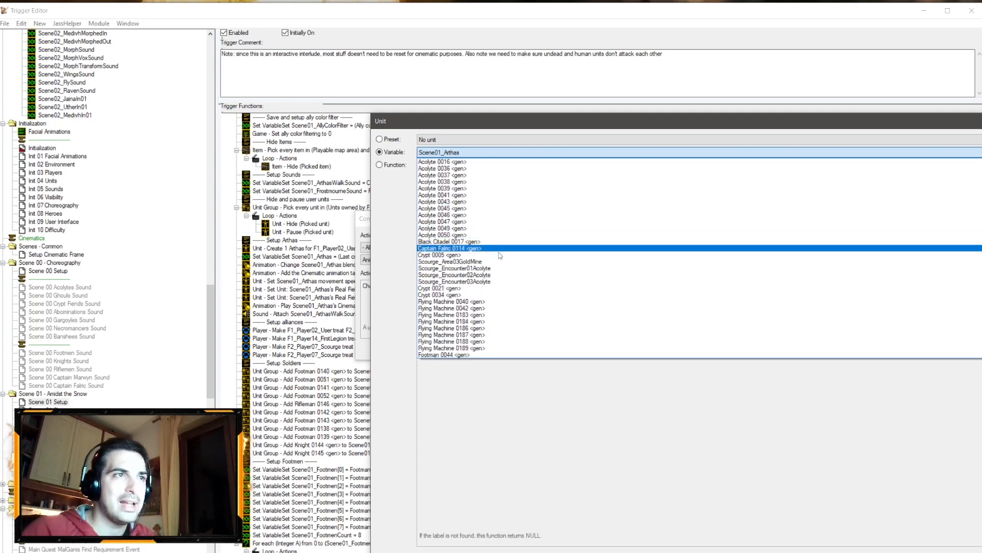
scroll(496, 286, "down", 12)
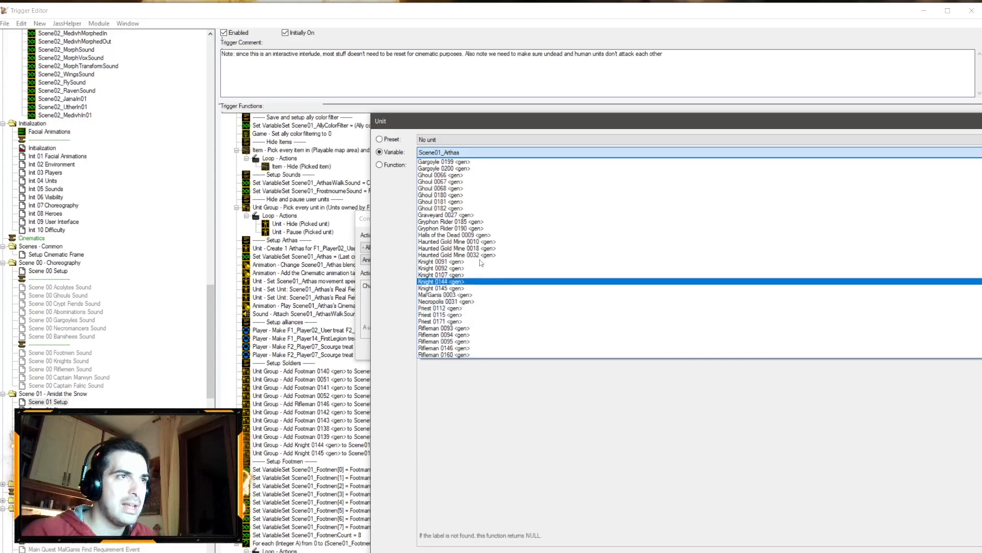
scroll(490, 246, "down", 4)
scroll(490, 247, "up", 8)
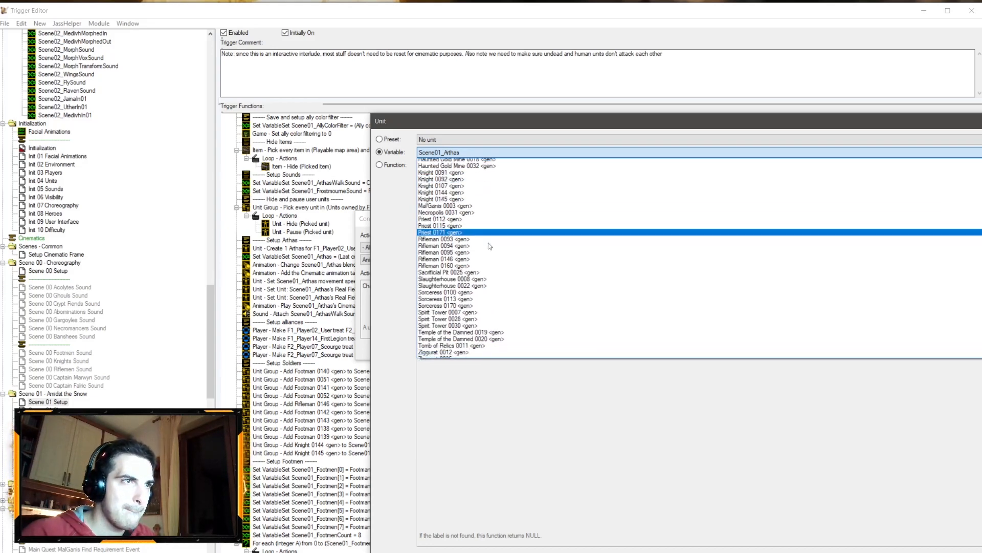
scroll(489, 246, "up", 15)
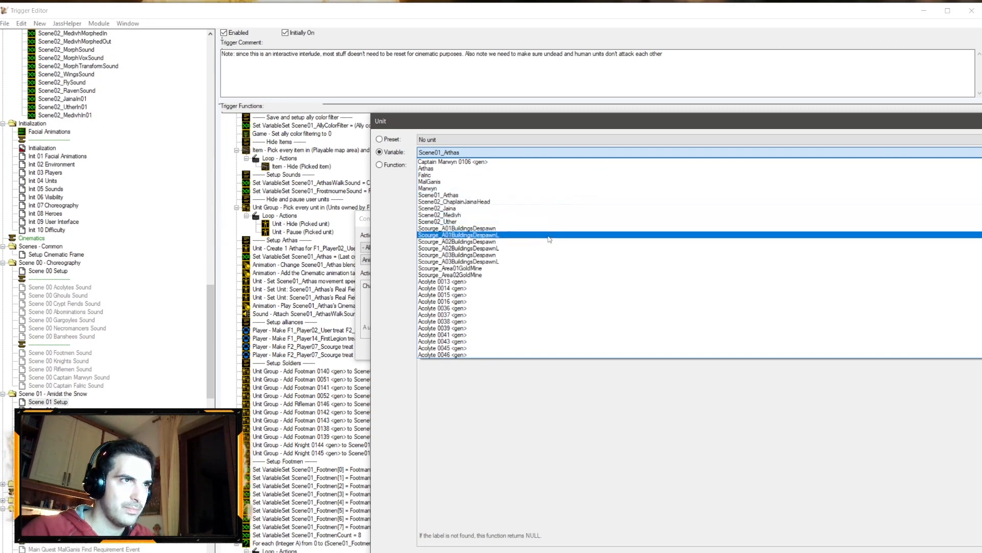
scroll(557, 242, "down", 7)
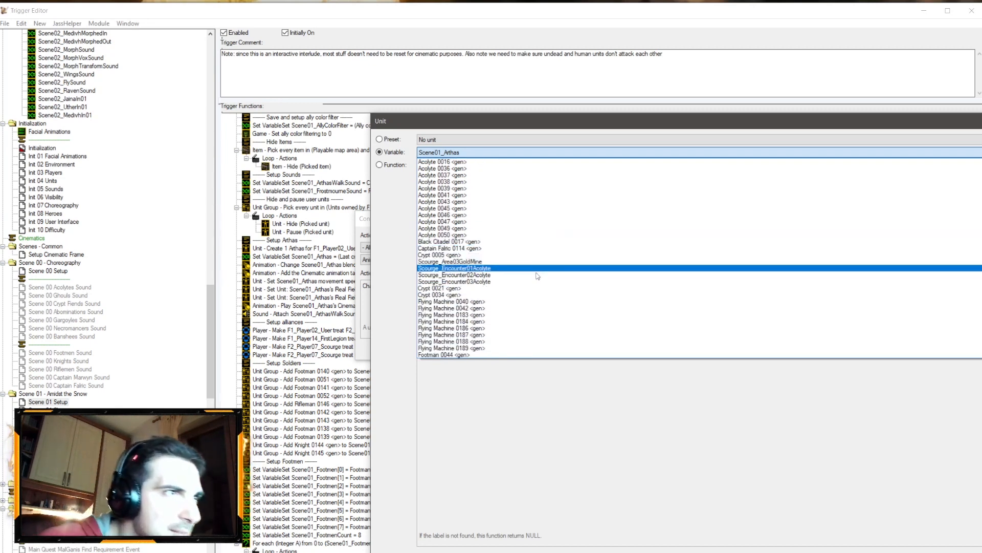
scroll(538, 266, "down", 4)
scroll(538, 265, "down", 4)
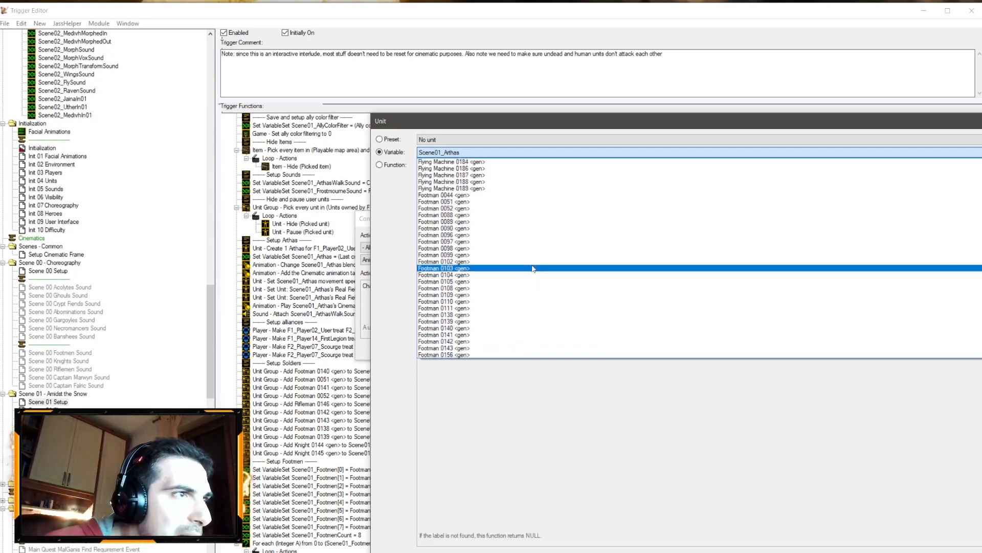
Step: Try setting that unit to Scene01_Footmen indexed by For Loop Integer B
key("s")
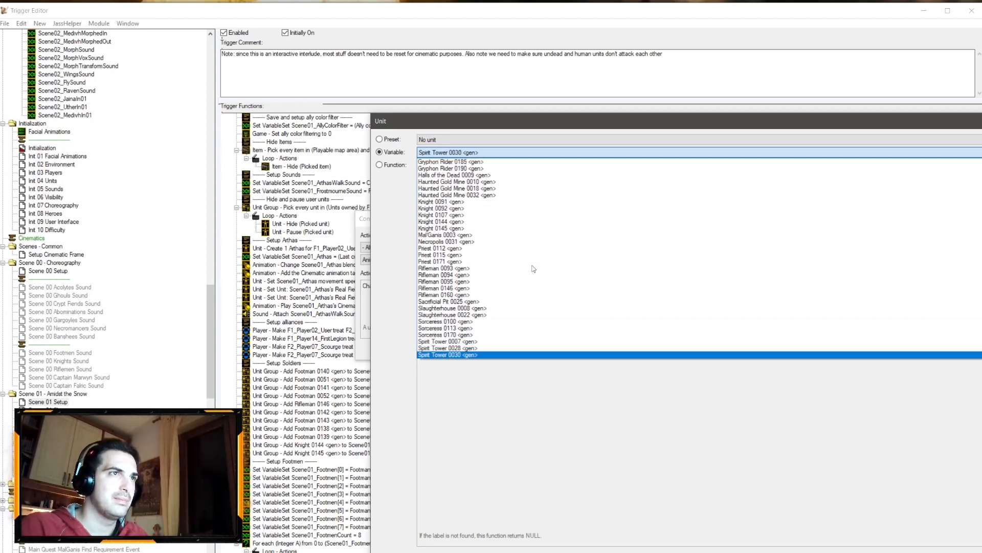
key("s")
key("s")
key("s")
key("s")
key("s")
key("s")
key("s")
key("s")
key("s")
key("s")
key("s")
key("s")
key("s")
key("s")
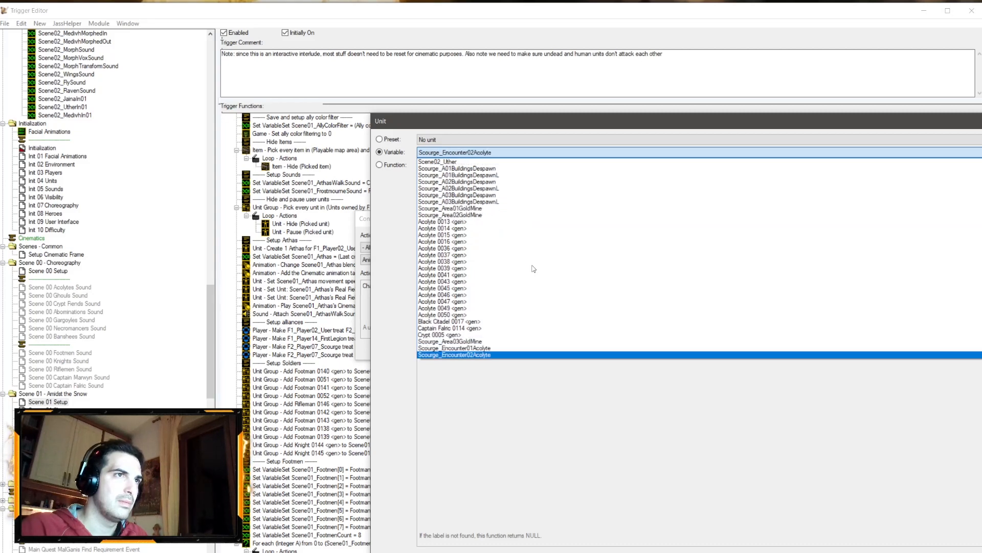
key("Return")
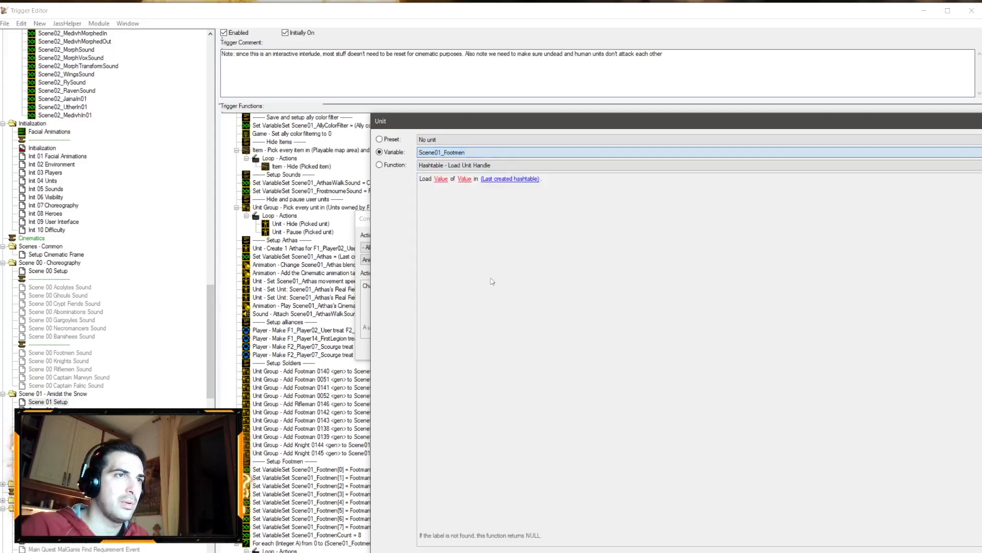
key("Return")
left_click(441, 286)
left_click(497, 153)
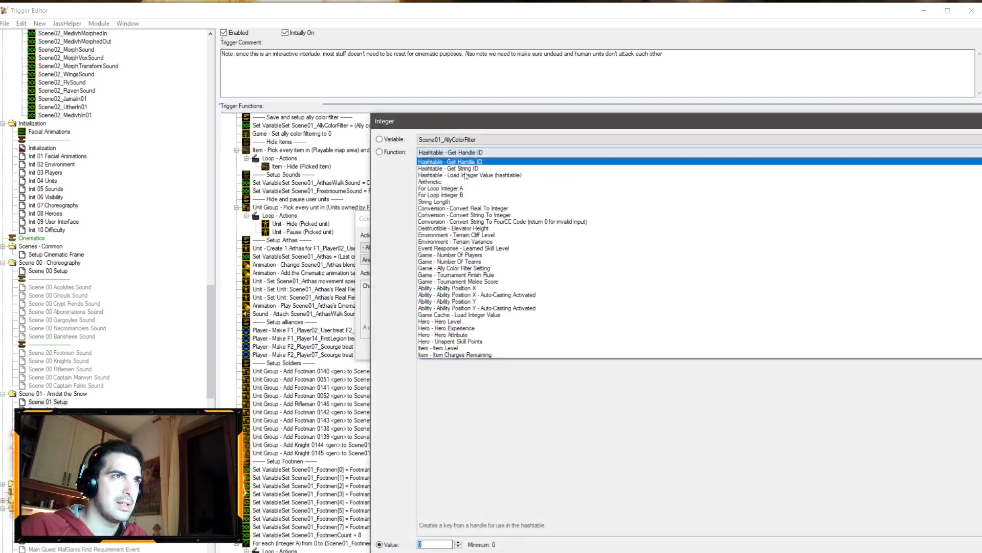
left_click(464, 193)
key("Return")
left_click(444, 292)
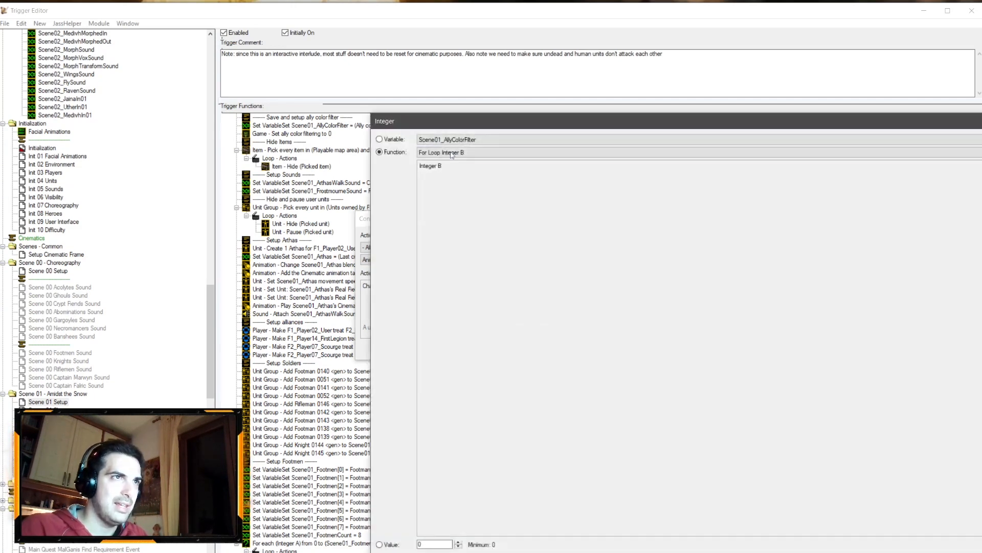
key("Return")
key("Return")
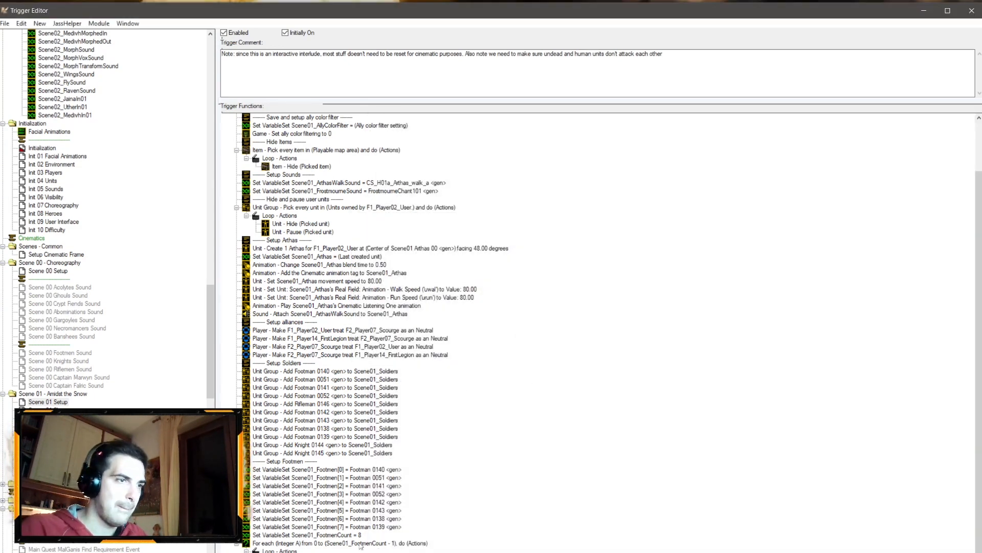
Step: Add a Pick Every Unit In Unit Group action over Scene01_Soldiers below the soldier additions
right_click(353, 454)
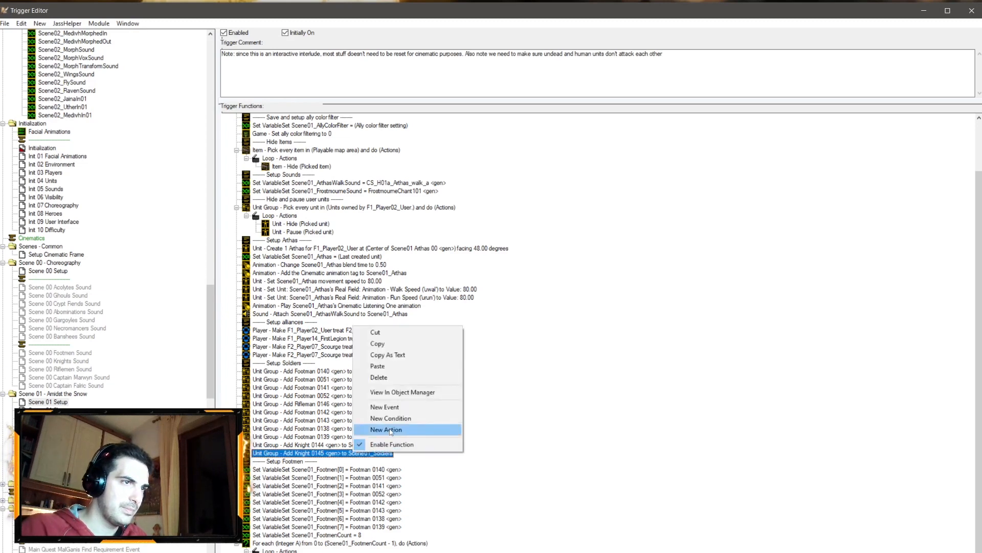
left_click(391, 430)
left_click(398, 247)
left_click(385, 436)
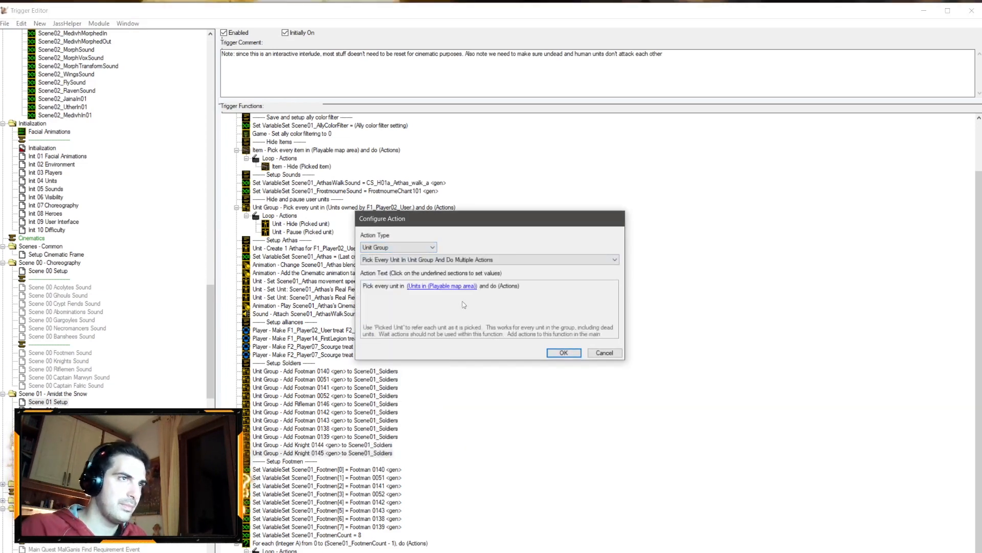
left_click(452, 288)
left_click(465, 140)
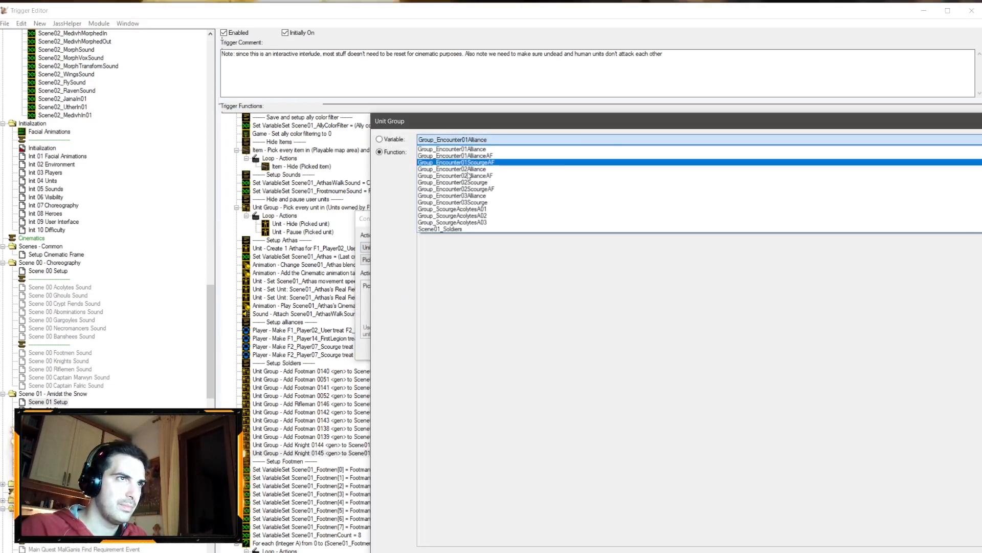
left_click(446, 229)
key("Return")
key("Return")
Step: Paste the copied blend-time action into that new loop's actions
scroll(381, 523, "down", 1)
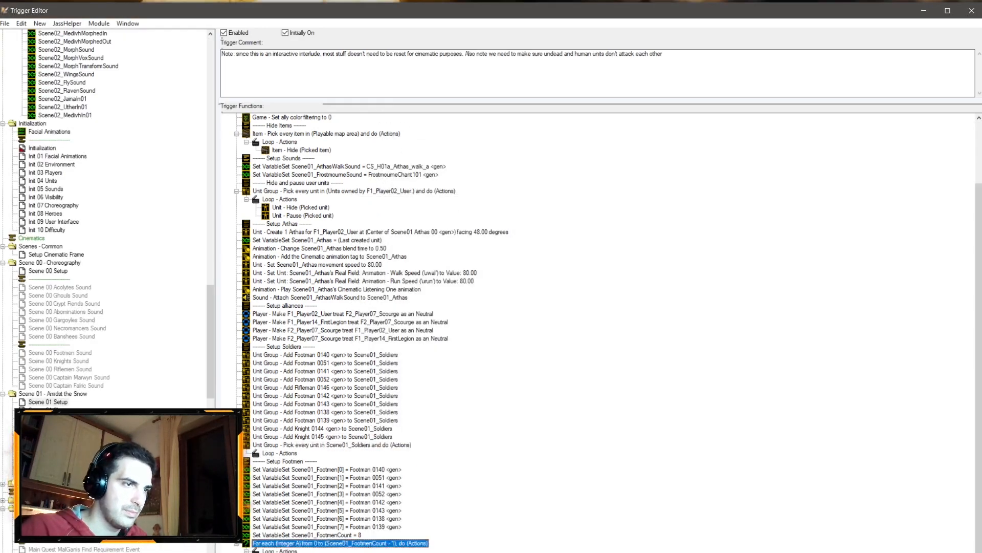
left_click(295, 451)
key("ctrl+v")
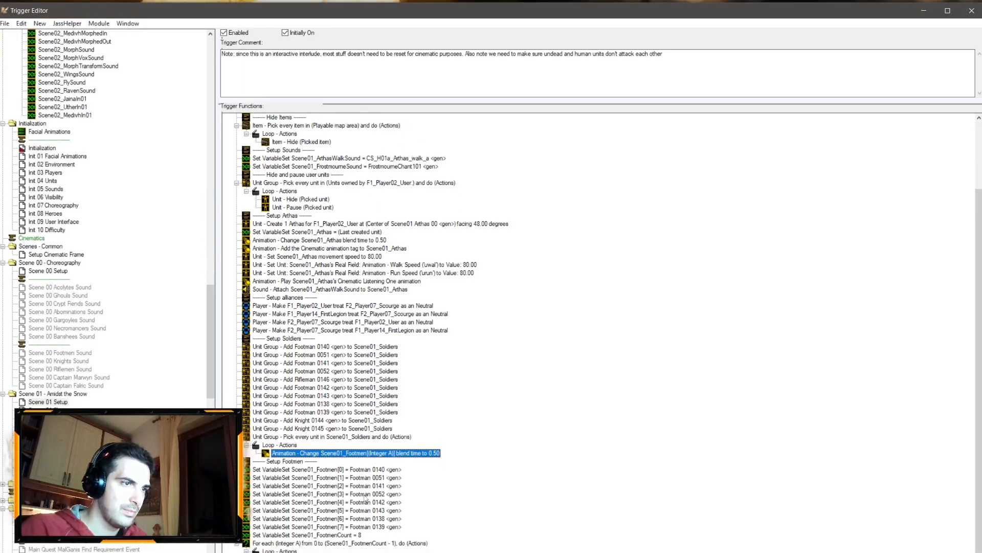
Step: Change the Setup Footmen comment to 'Setup footmen (as part of soldiers)'
scroll(388, 535, "up", 1)
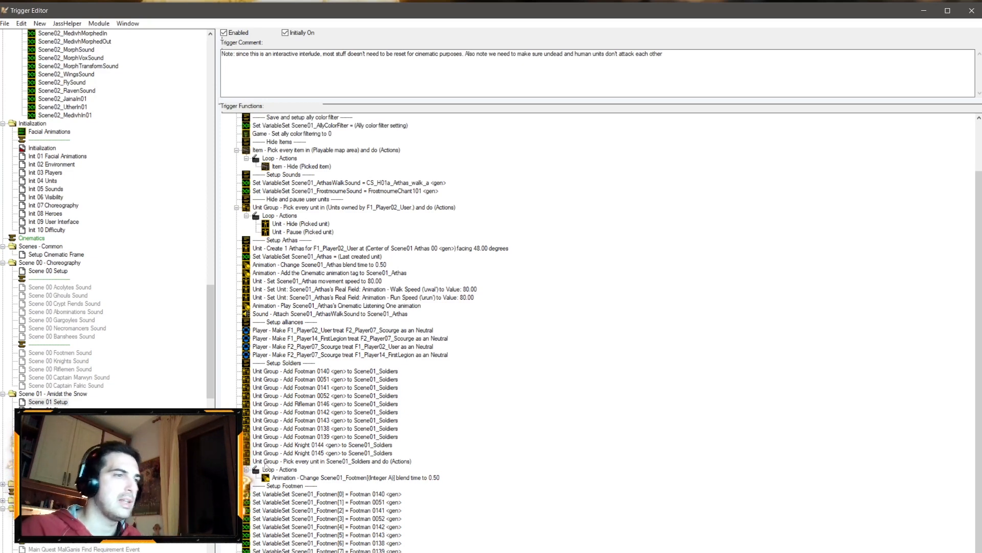
double_click(301, 489)
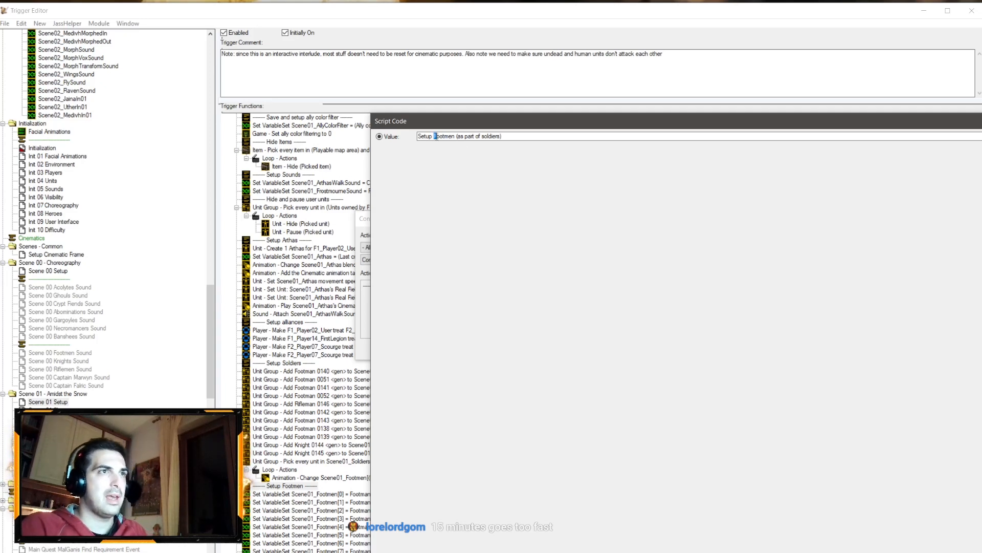
key("Return")
Step: Set the unit of the looped blend-time action to Picked unit
double_click(370, 478)
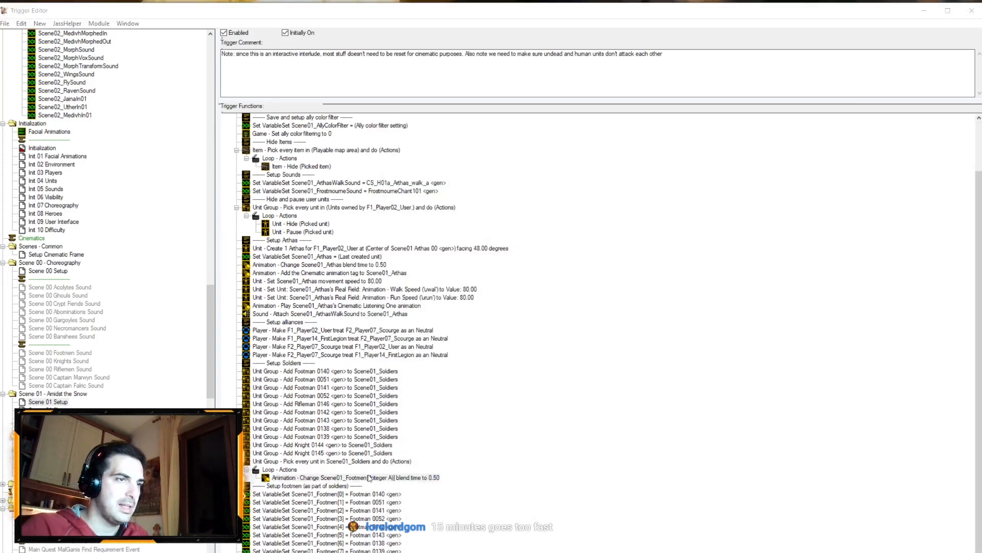
left_click(407, 286)
left_click(490, 165)
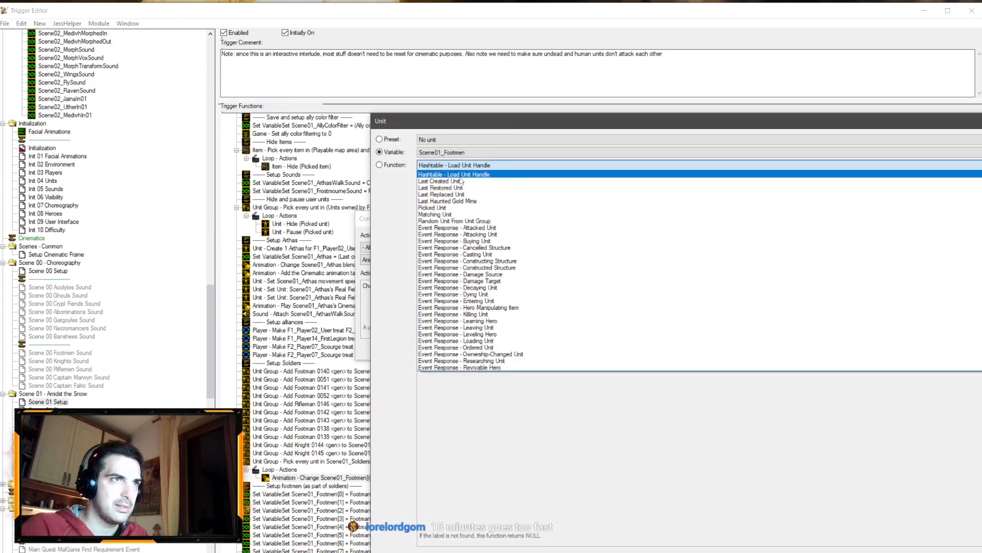
left_click(446, 208)
key("Return")
key("Return")
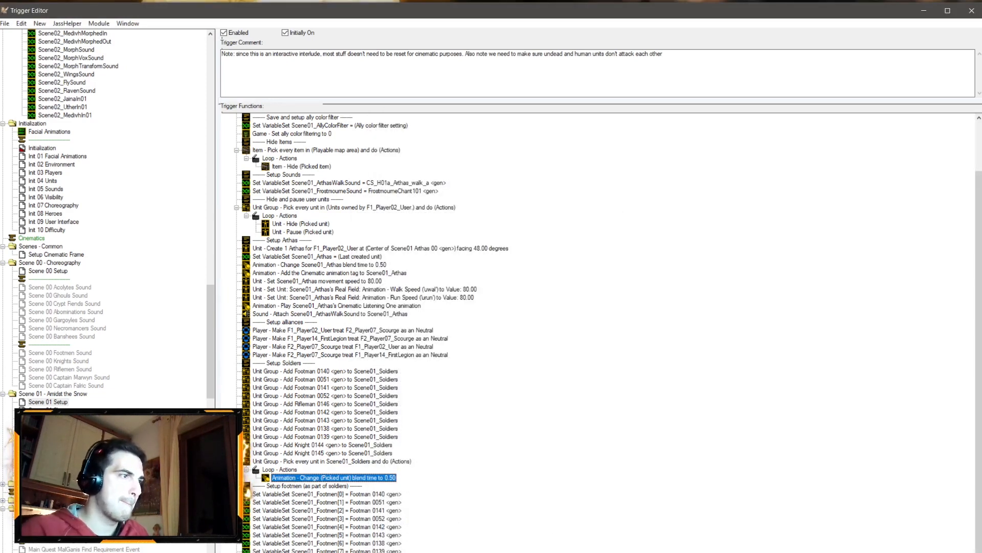
Step: Inspect the camera bounds action in the Scene 01 Cleanup trigger
left_click(53, 410)
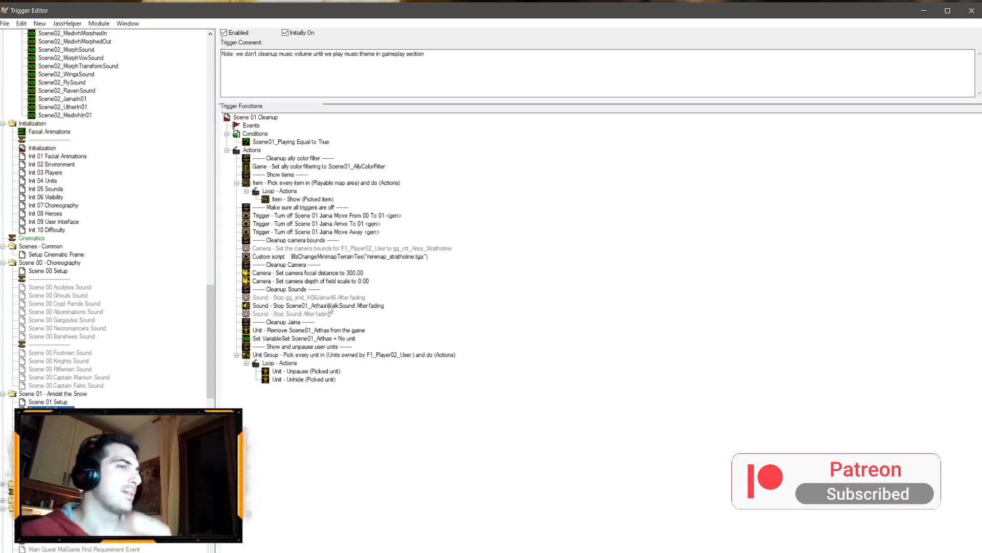
double_click(330, 251)
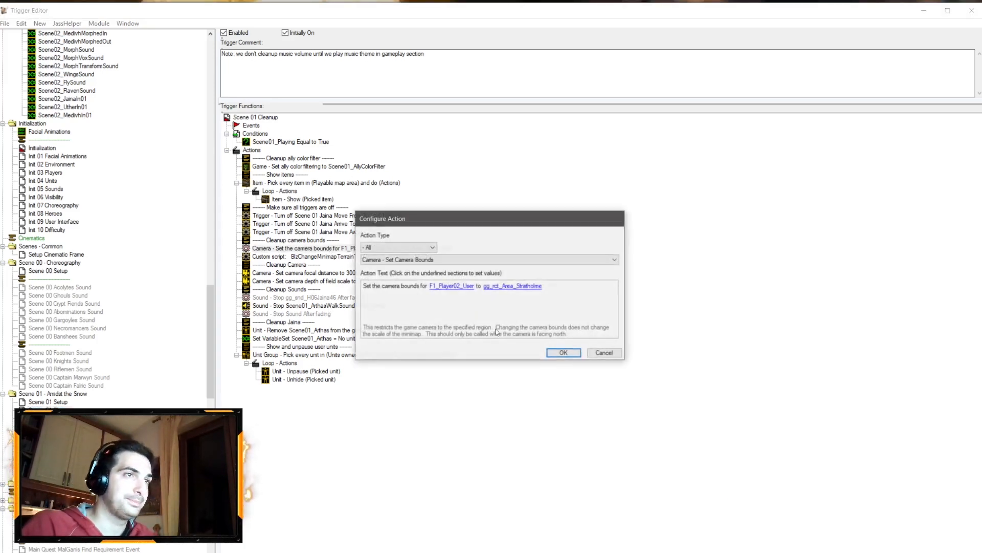
left_click(606, 352)
Step: Copy the minimap custom script and camera bounds actions from Scene 01 Start Game Q
left_click(67, 427)
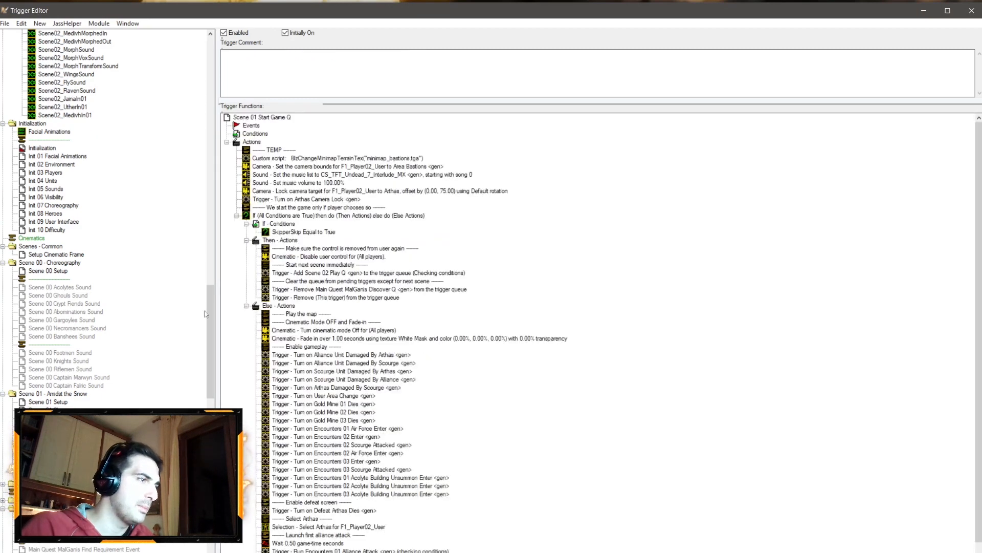
left_click_drag(375, 161, 379, 169)
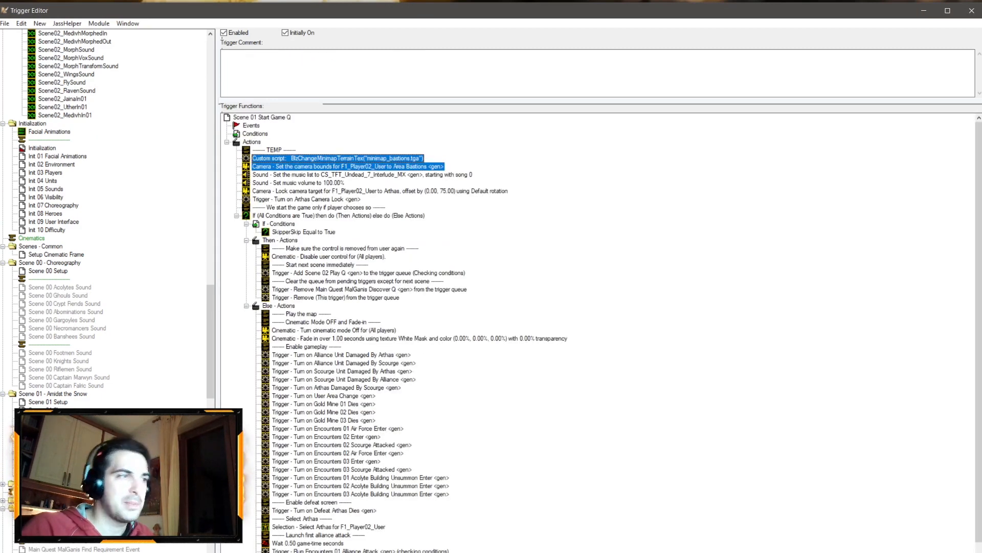
left_click(56, 418)
left_click(51, 402)
scroll(361, 231, "up", 3)
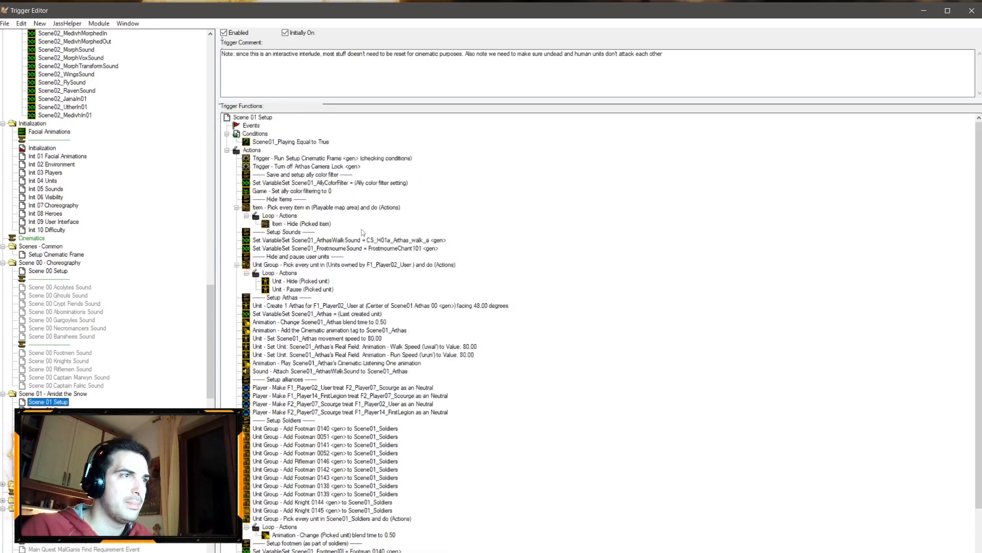
scroll(74, 341, "down", 4)
left_click(66, 312)
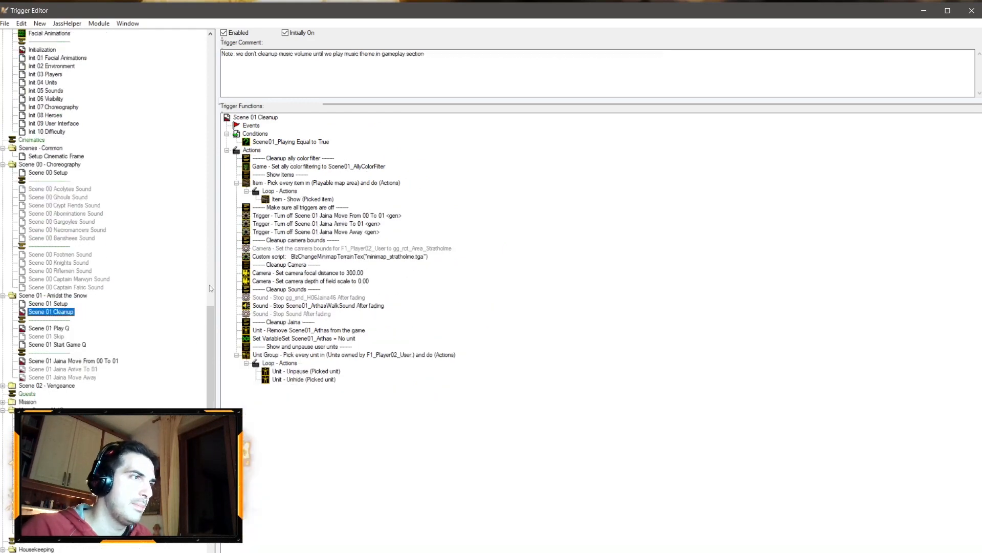
Step: Paste them into Scene 01 Cleanup, replacing the old Stratholme minimap script and camera bounds actions
left_click(332, 258)
key("ctrl+v")
left_click(331, 250)
left_click(328, 256, "shift")
key("Delete")
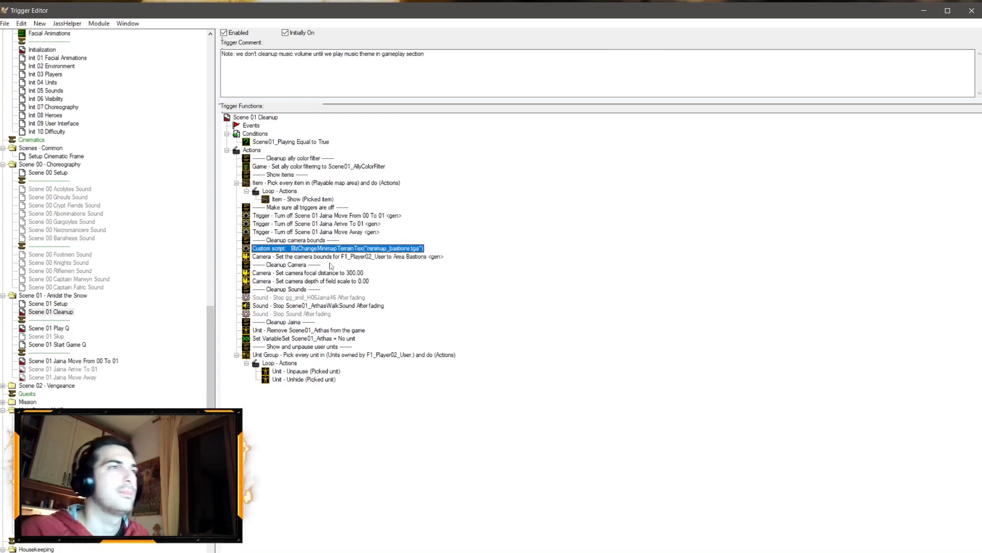
Step: Rename the trigger Scene 01 Jaina Move From 00 To 01 to Scene 01 Arthas Move From 00 To 01
left_click(57, 361)
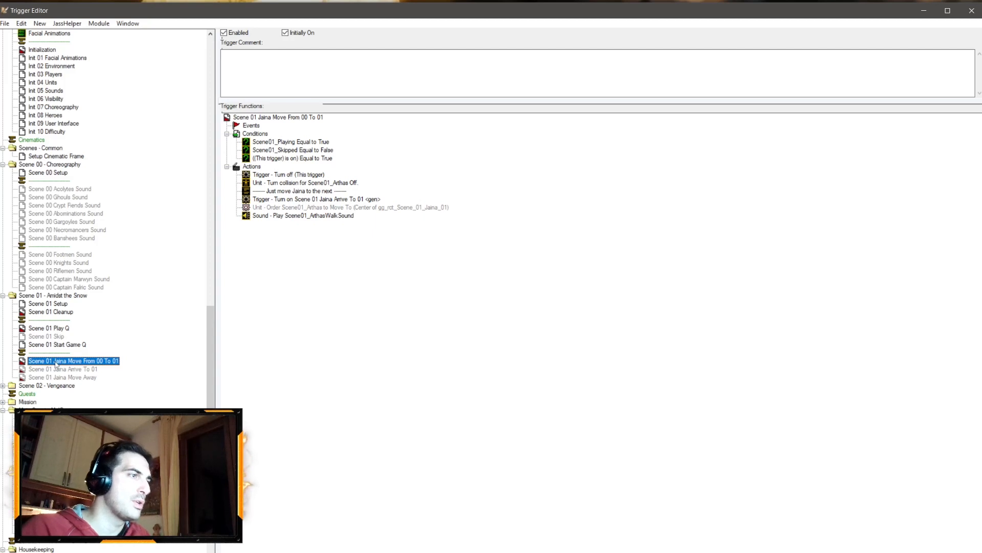
left_click(56, 362)
left_click(68, 361)
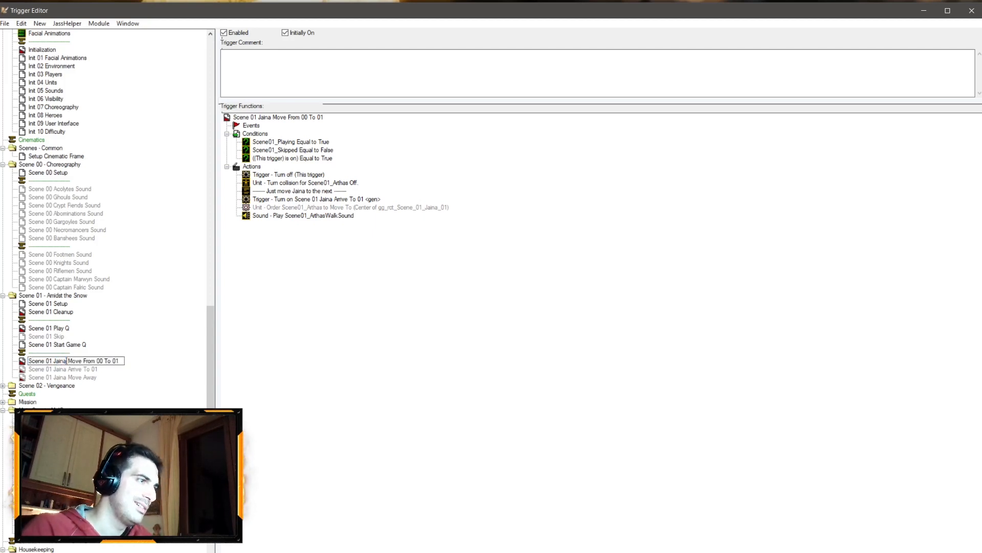
type("Art")
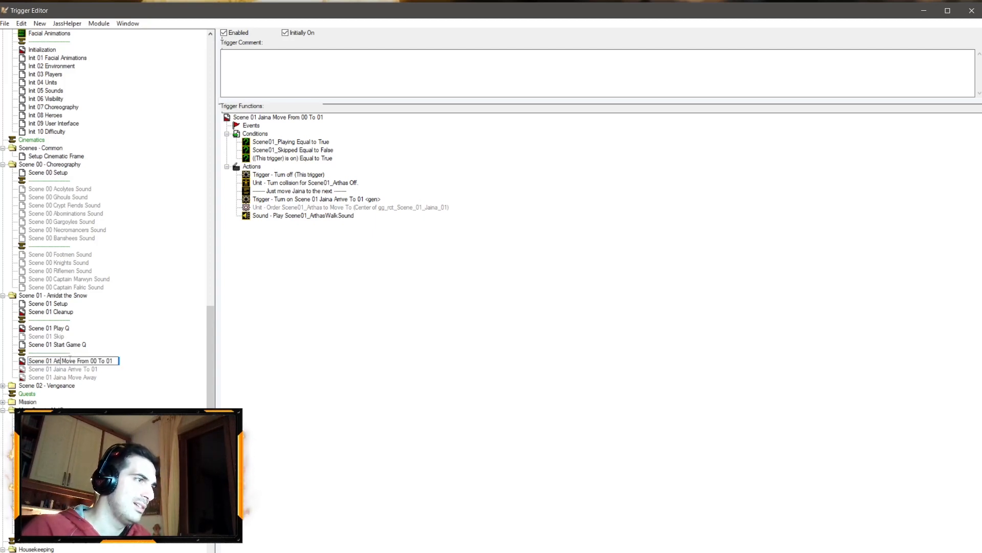
type("has")
key("Return")
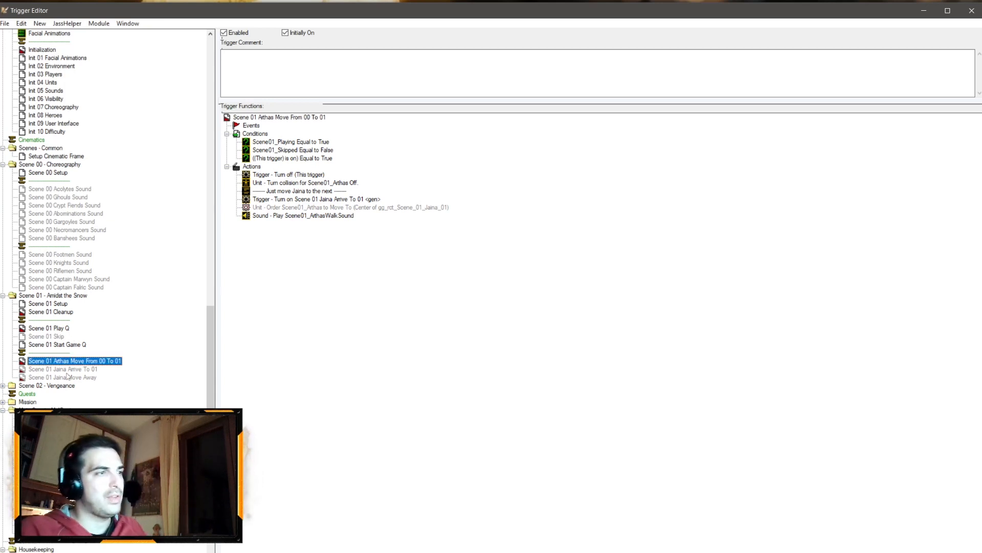
Step: Rename Scene 01 Jaina Arrive To 01 to Scene 01 Arthas Arrive To 01
left_click(55, 370)
key("F2")
left_click_drag(54, 369, 65, 369)
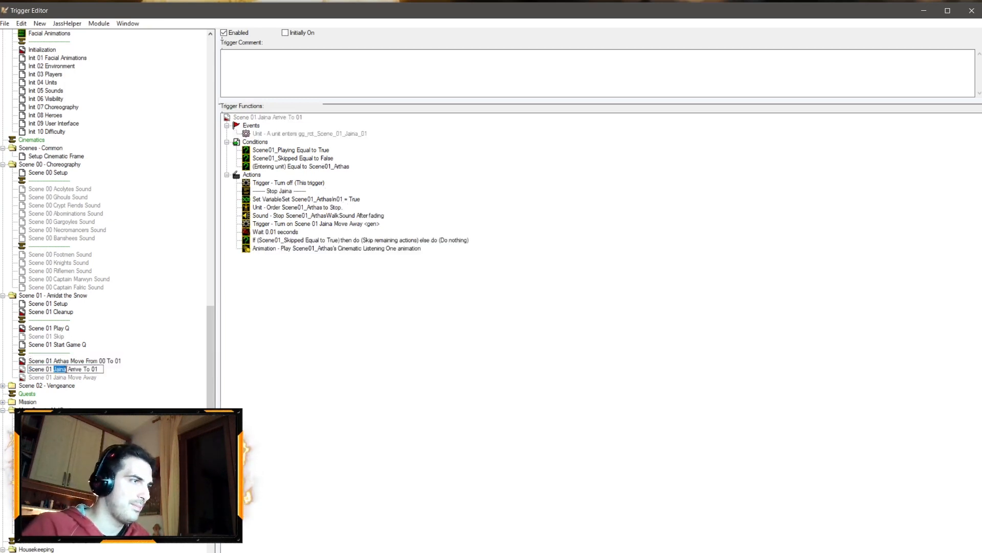
type("Arthas")
key("Return")
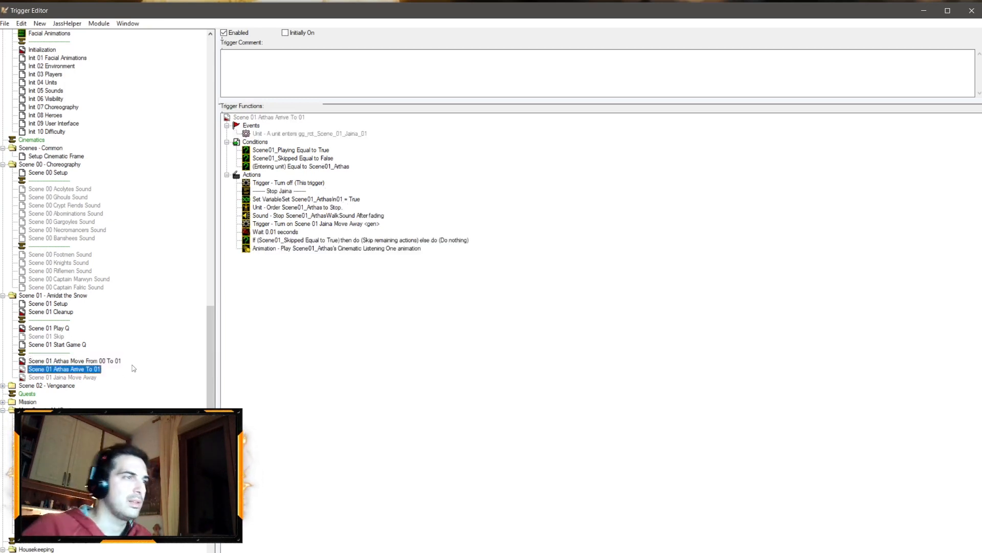
Step: Rename Scene 01 Jaina Move Away to Scene 01 Arthas Move Away
left_click(64, 377)
key("F2")
left_click_drag(54, 377, 66, 377)
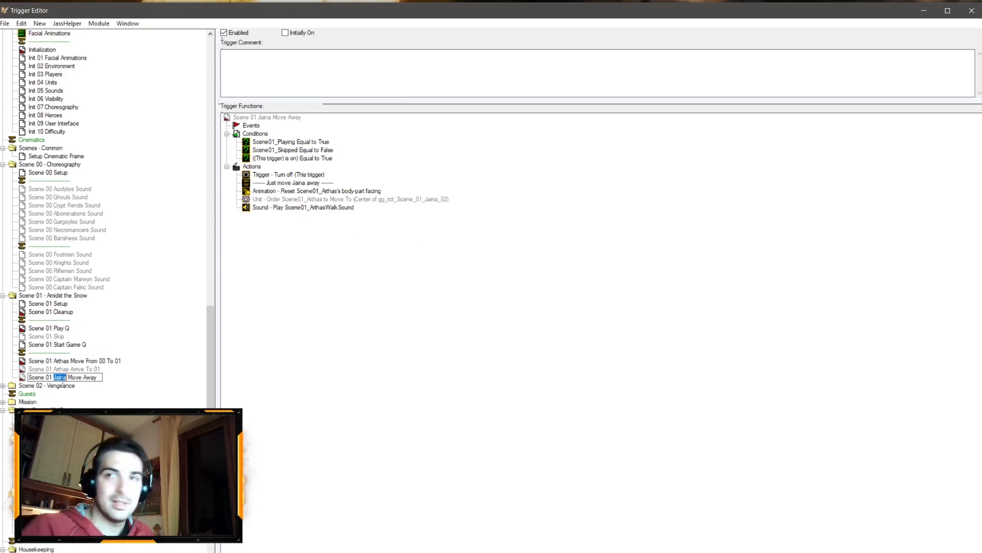
type("Arthas")
key("Return")
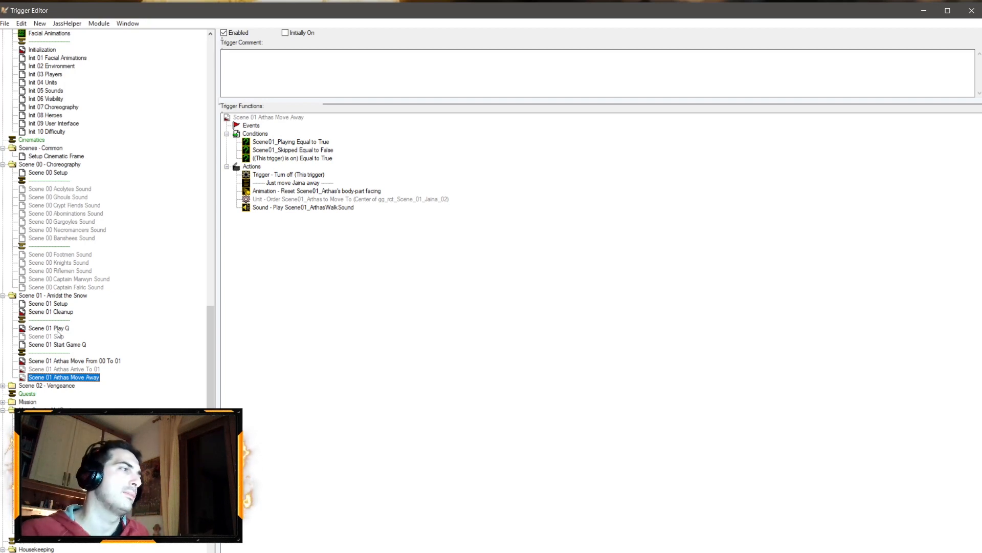
Step: Delete the turn-collision-off action from Scene 01 Arthas Move From 00 To 01
left_click(69, 361)
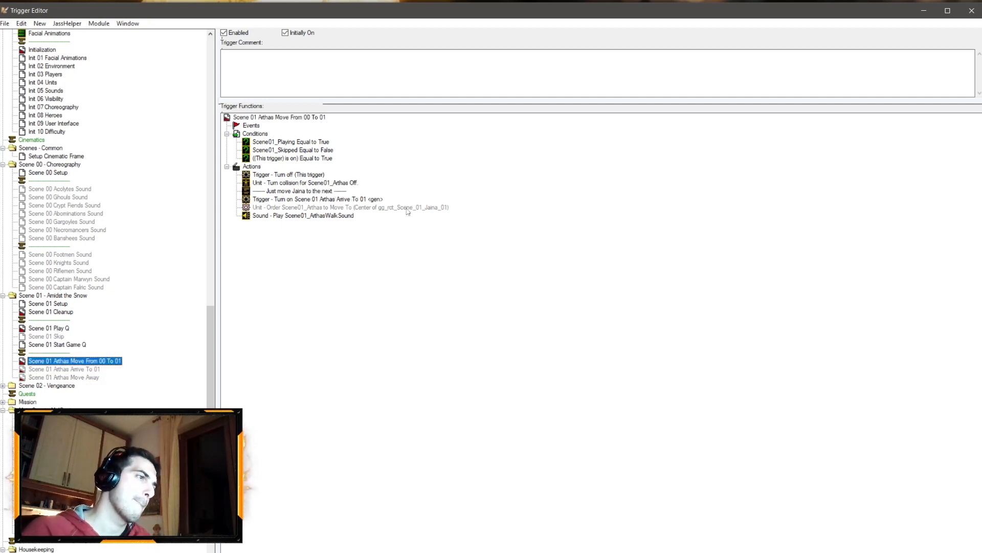
left_click(330, 184)
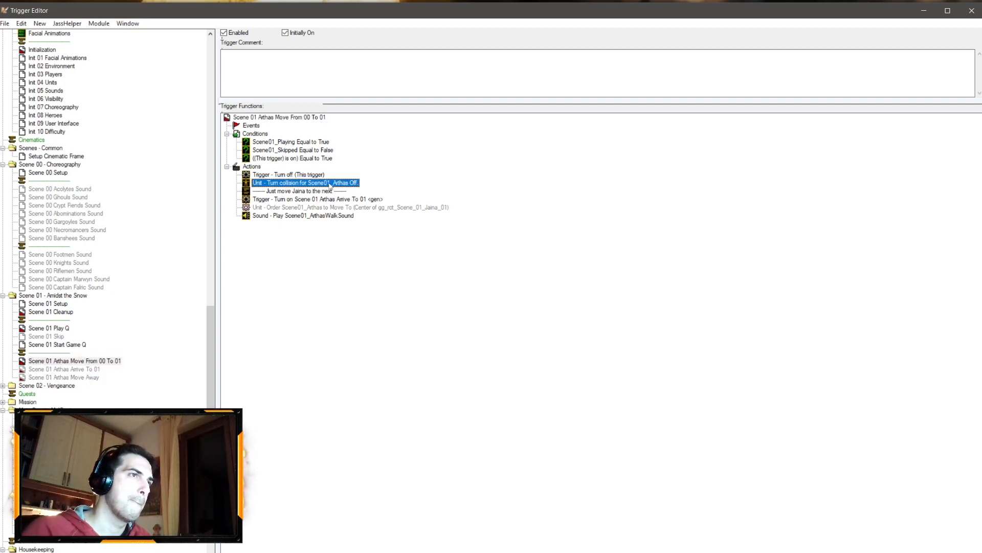
key("Delete")
Step: Change the move order's destination to the center of the Scene01 Arthas 01 region
double_click(366, 199)
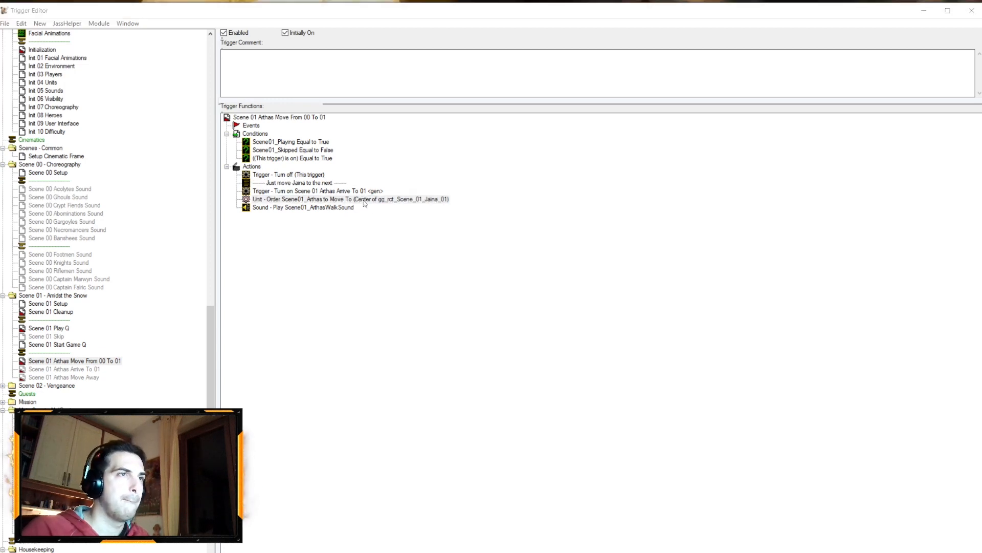
left_click(492, 287)
left_click(479, 166)
left_click(484, 152)
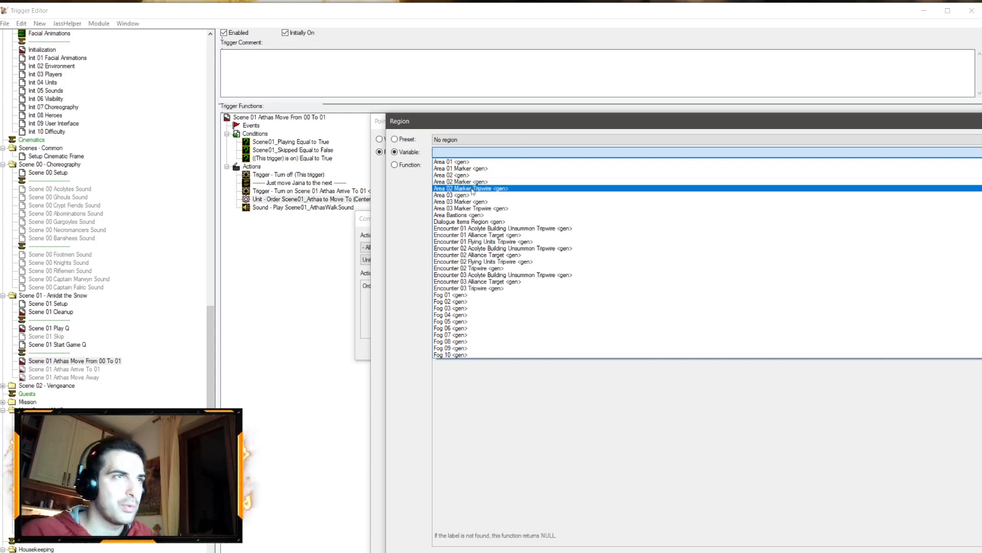
scroll(481, 197, "down", 2)
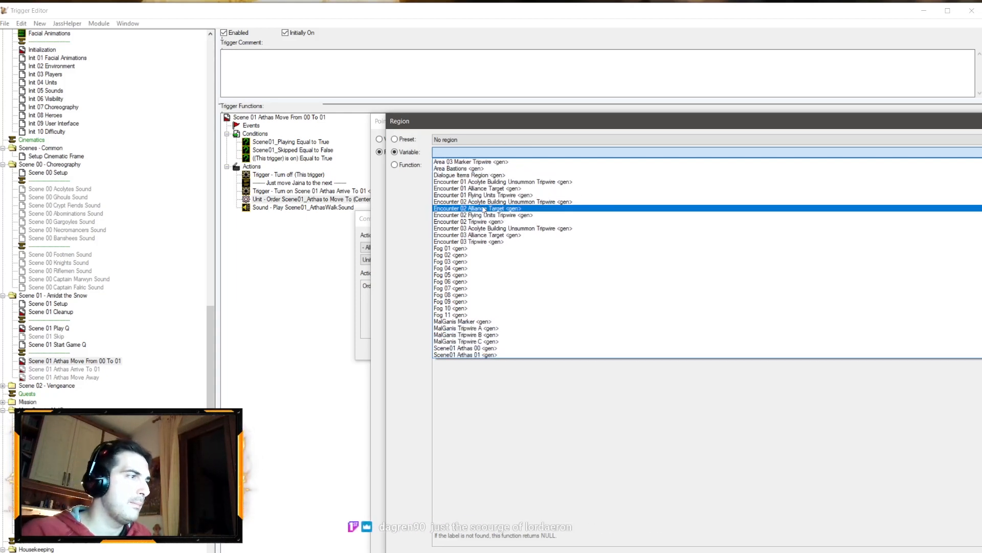
scroll(482, 214, "up", 2)
scroll(489, 231, "down", 3)
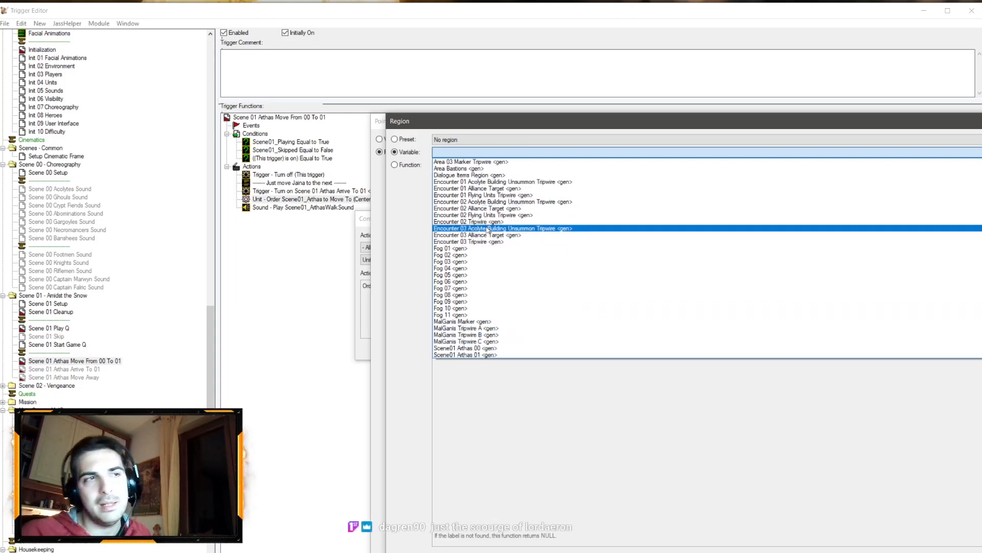
scroll(480, 242, "up", 3)
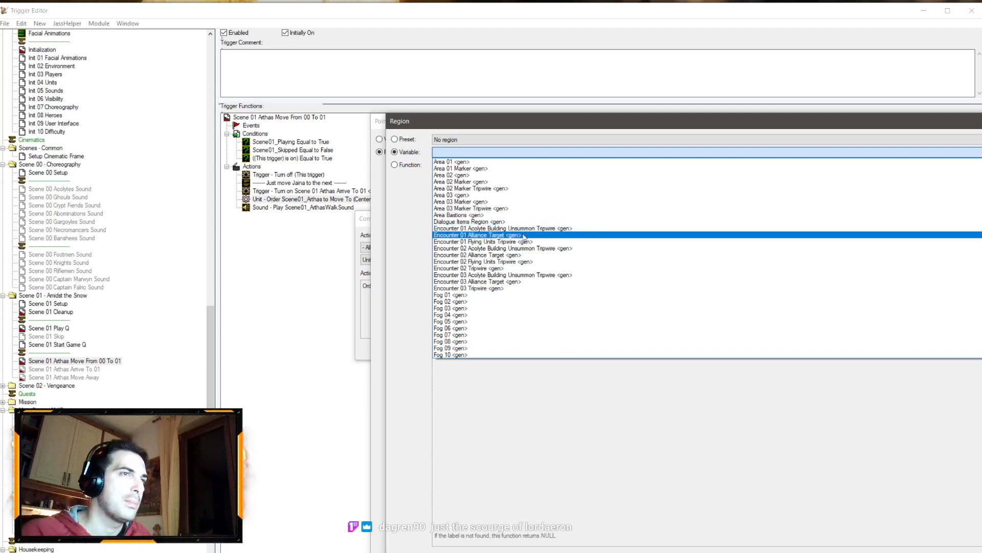
scroll(512, 237, "down", 2)
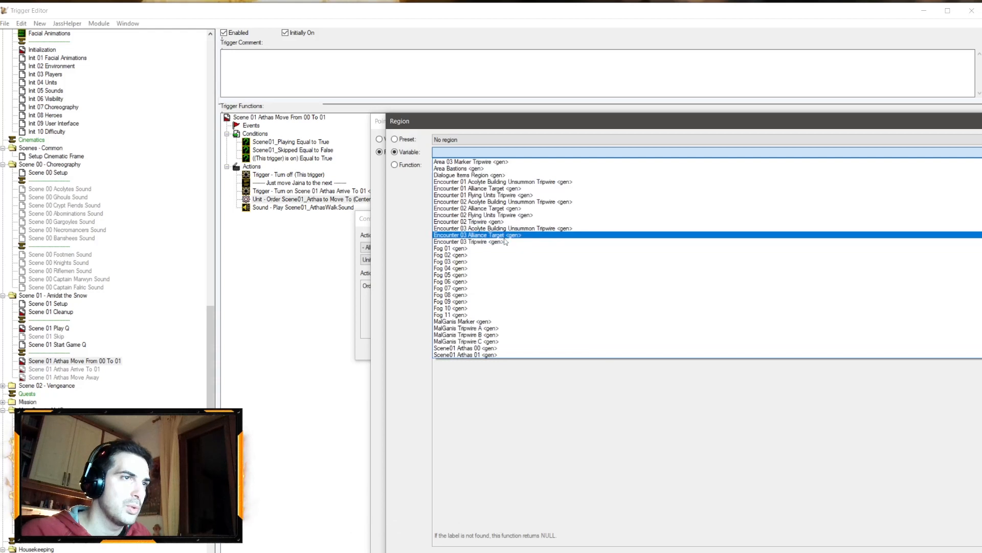
left_click(496, 356)
key("Return")
key("Return")
key("Return")
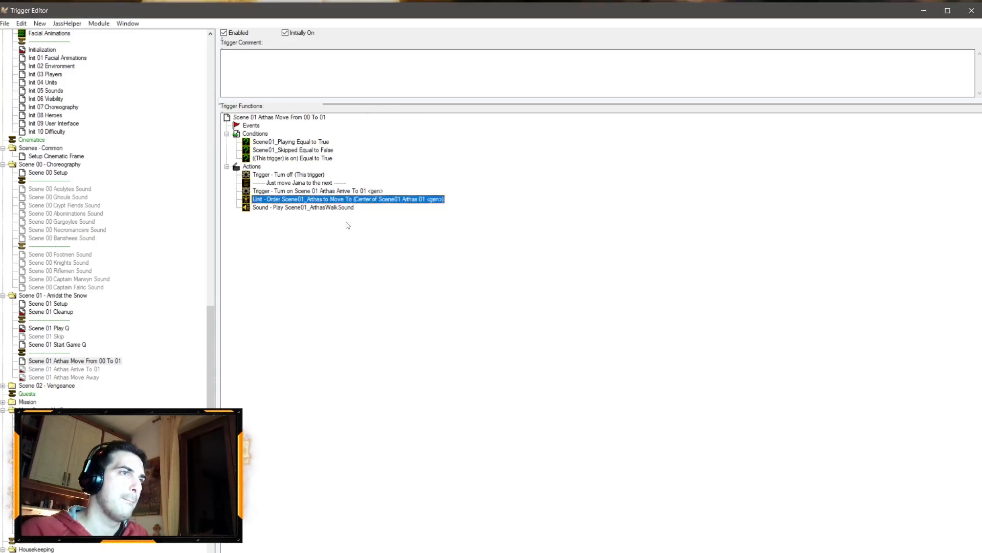
Step: Change the Scene 01 Arthas Arrive To 01 event's region to Scene01 Arthas 01
left_click(61, 369)
double_click(317, 133)
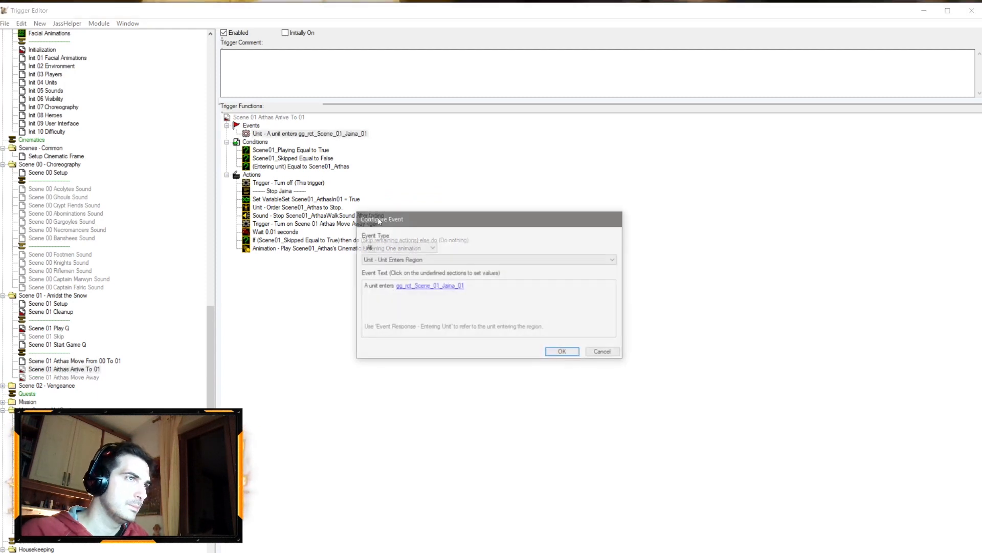
left_click(448, 286)
left_click(487, 152)
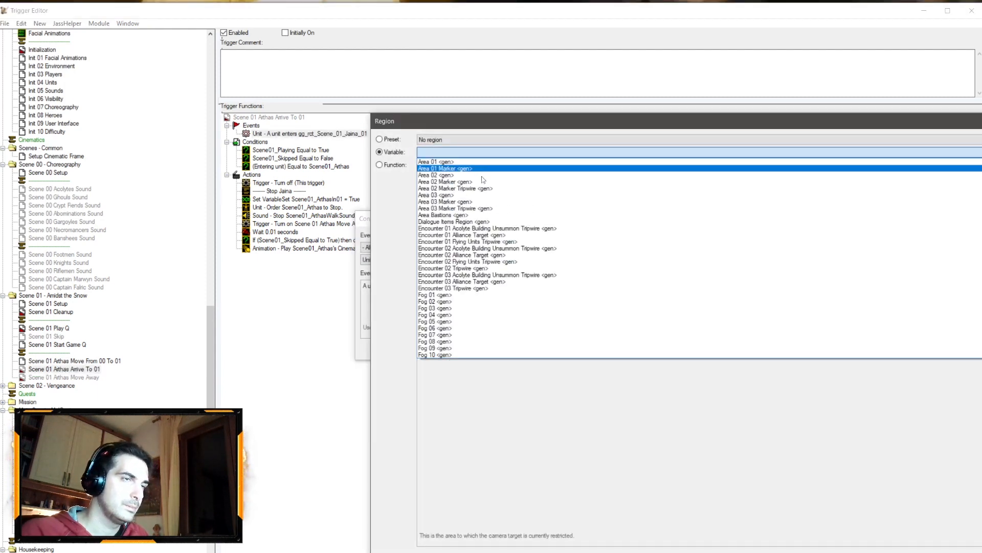
scroll(477, 199, "down", 3)
left_click(451, 355)
key("Return")
key("Return")
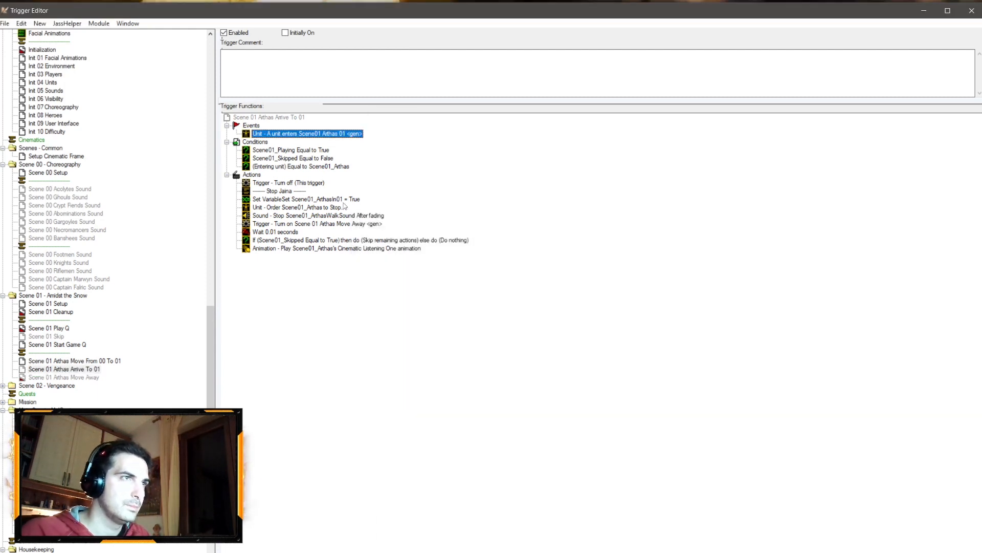
Step: Delete the Scene 01 Arthas Move Away trigger, removing its turn-on action from Arthas Arrive To 01
left_click(345, 223)
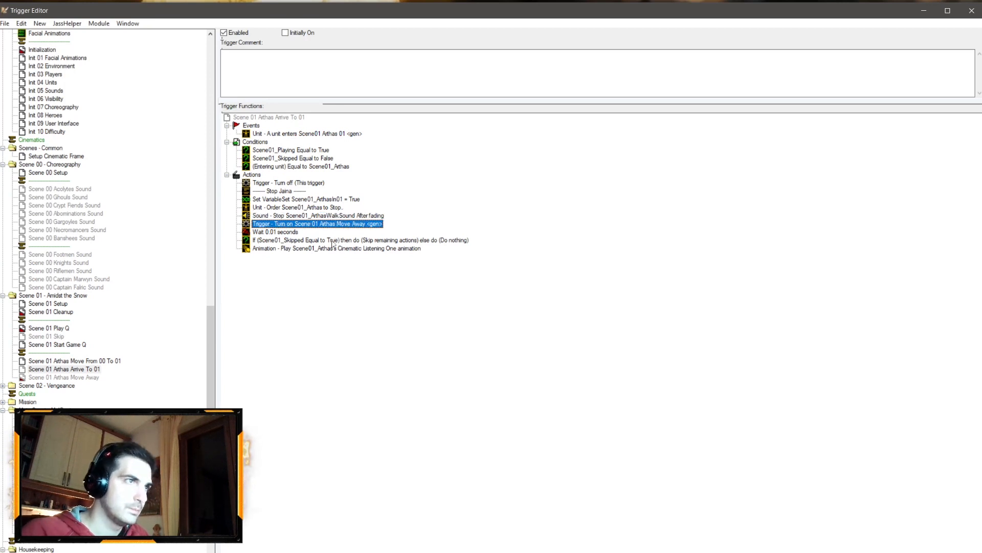
left_click(72, 377)
key("Delete")
key("Return")
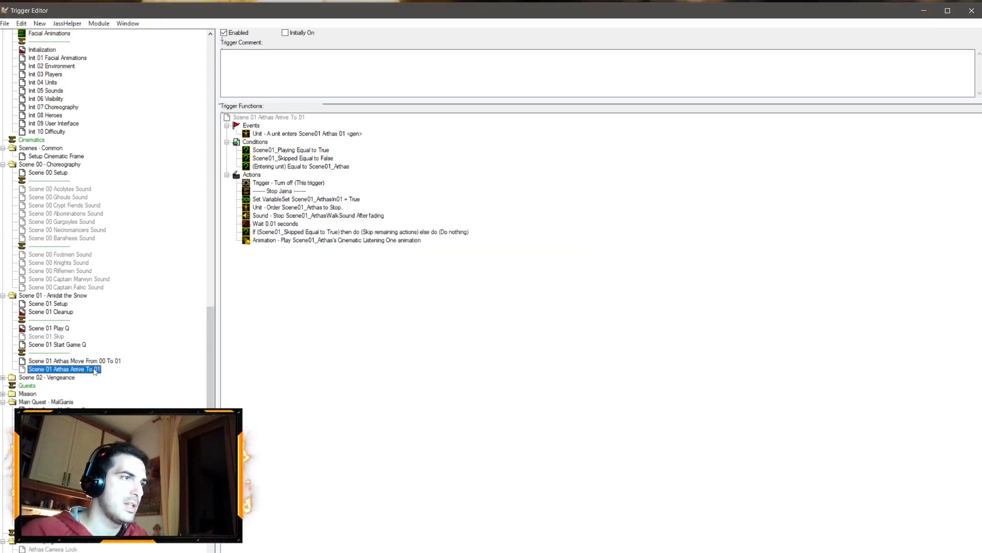
Step: Delete the two disabled sound-stop actions from the Scene 01 Cleanup trigger
left_click(347, 240)
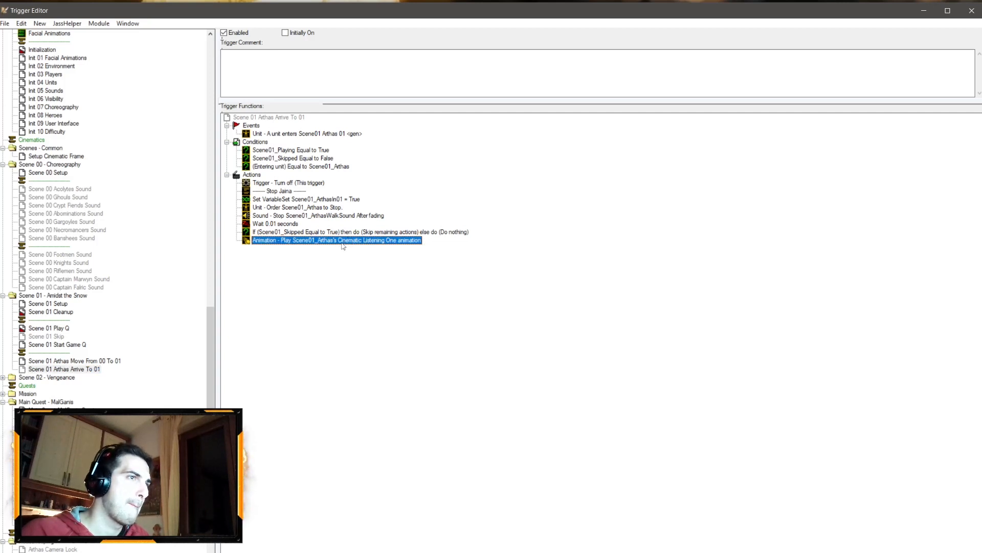
left_click(59, 312)
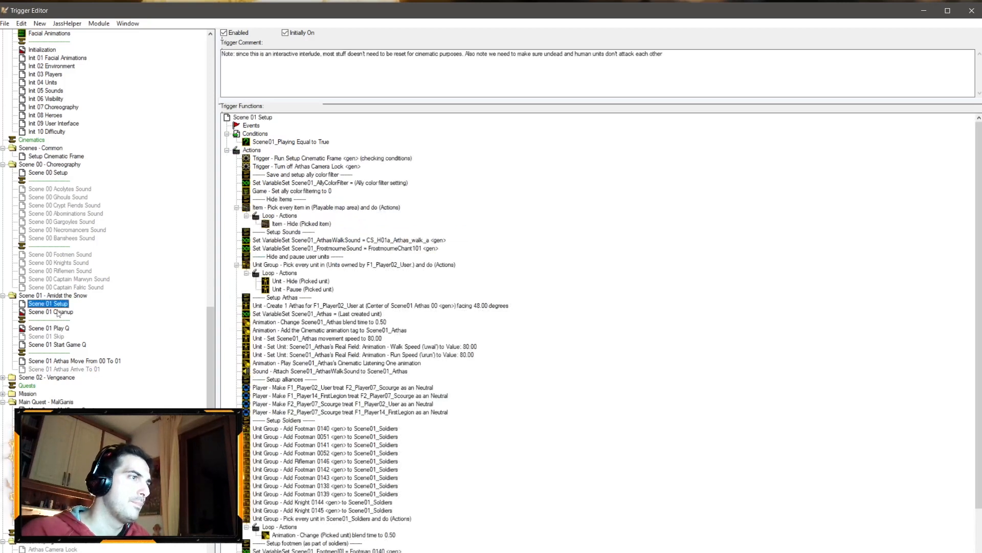
left_click(290, 232)
key("Delete")
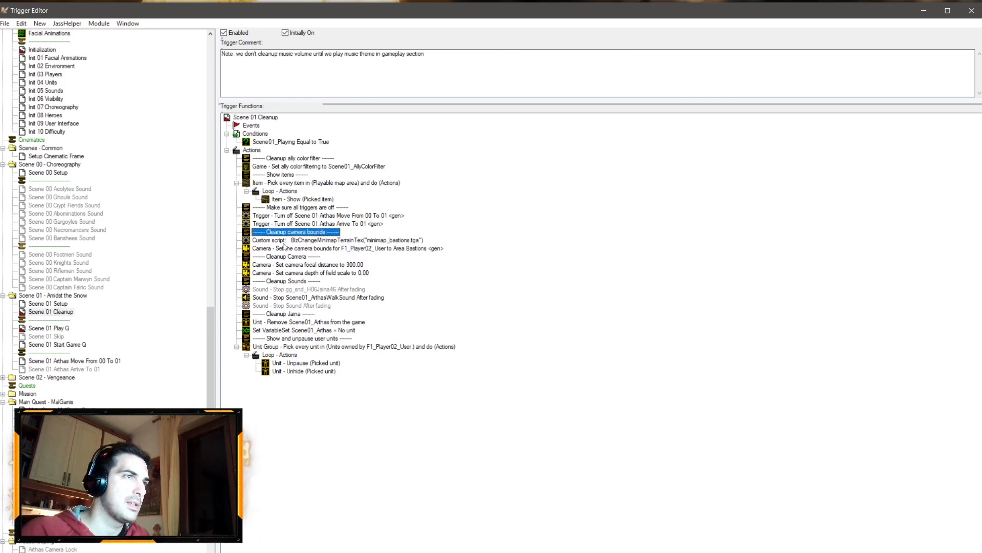
left_click(303, 290)
key("Delete")
left_click(304, 298)
key("Delete")
Step: Duplicate the Arthas walk sound stop action in Scene 01 Cleanup and switch the copy to Scene01_FrostmourneSound
left_click(310, 290)
key("ctrl+c")
key("ctrl+v")
double_click(314, 298)
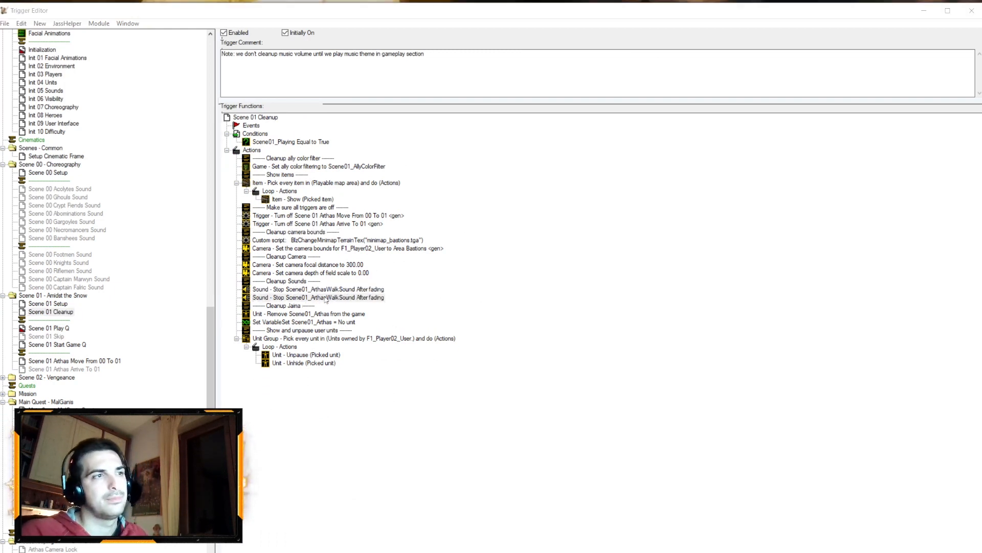
left_click(450, 287)
left_click(485, 152)
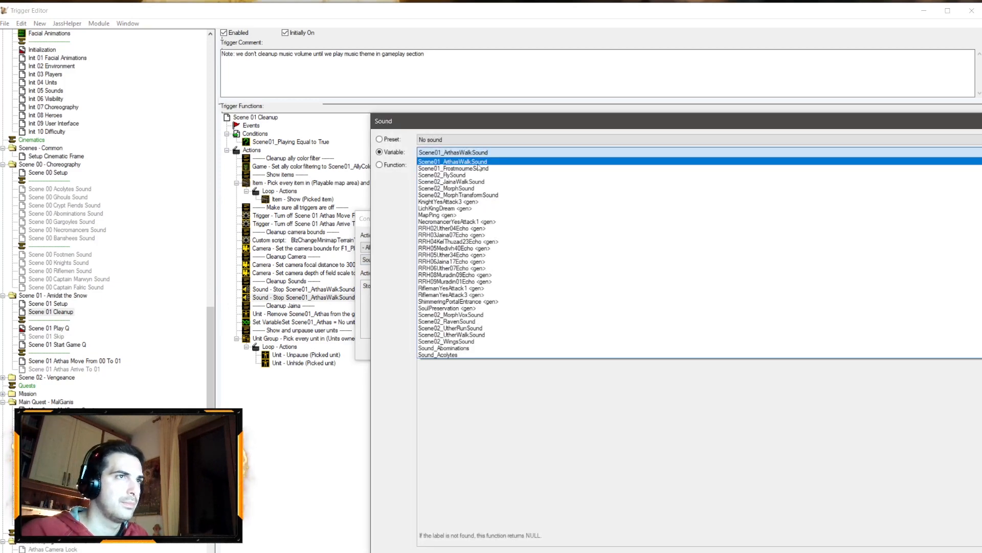
left_click(481, 169)
key("Return")
key("Return")
Step: Duplicate the Scene01_FrostmourneSound variable and rename the copy Scene01_FootmenCheerSound
scroll(77, 227, "up", 14)
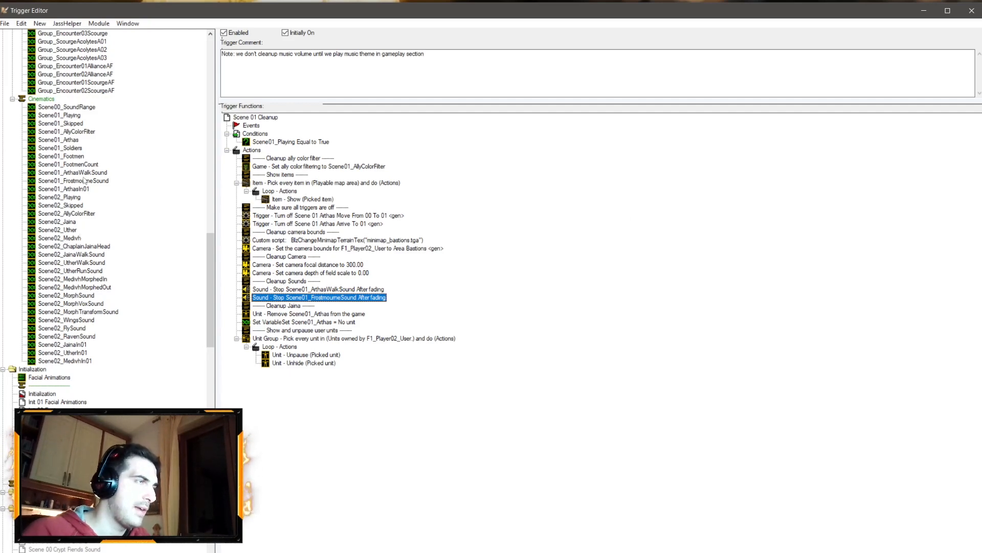
scroll(86, 181, "up", 3)
left_click(89, 255)
key("ctrl+c")
key("ctrl+v")
left_click_drag(64, 262, 241, 269)
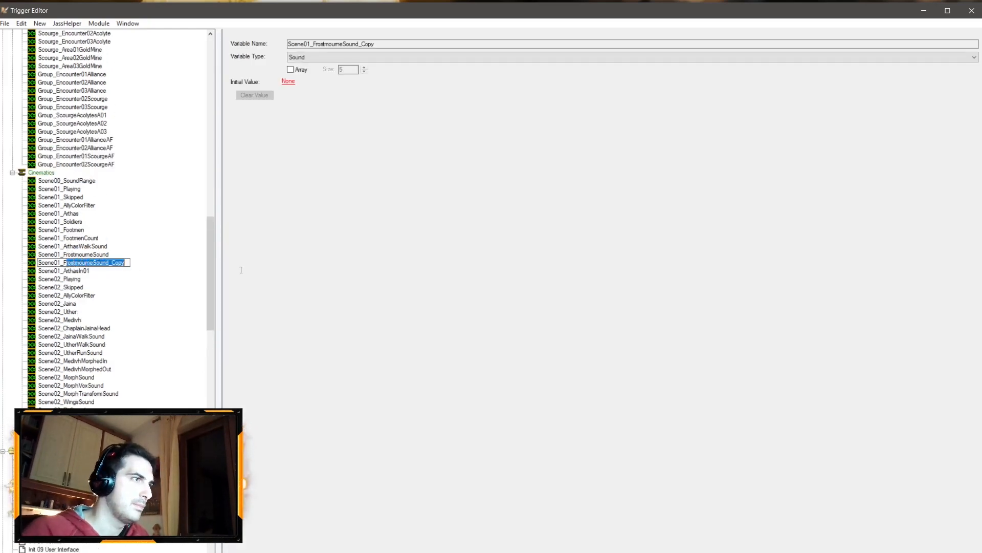
type("CheeringSound")
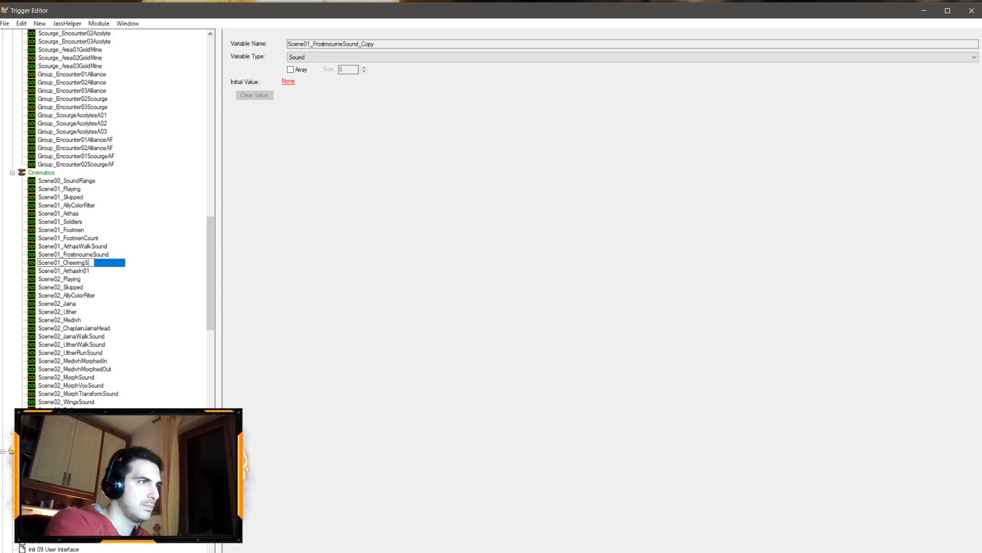
key("BackSpace")
key("BackSpace")
key("BackSpace")
key("BackSpace")
key("BackSpace")
key("BackSpace")
key("BackSpace")
key("BackSpace")
key("BackSpace")
key("BackSpace")
key("BackSpace")
key("BackSpace")
key("BackSpace")
type("FootmenC")
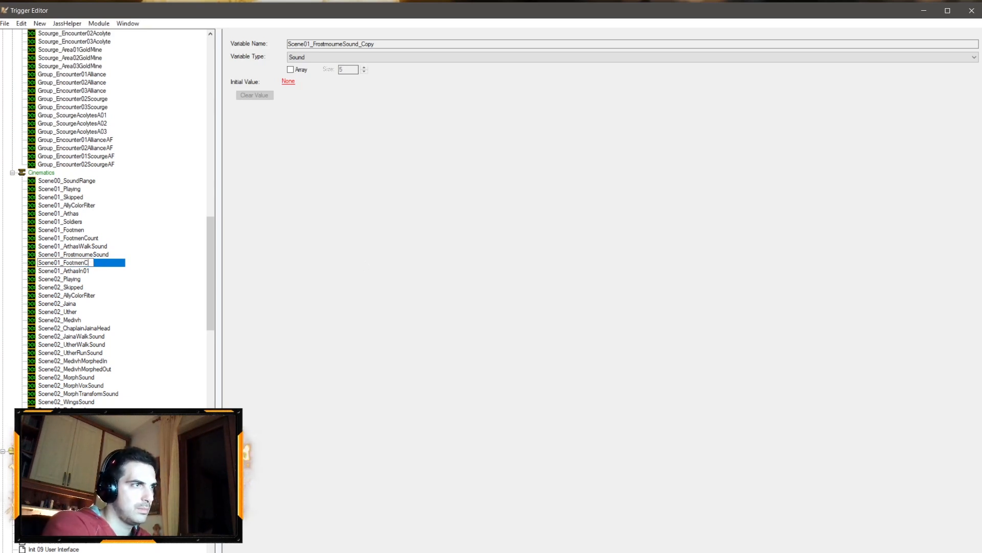
type("heerSound")
key("Return")
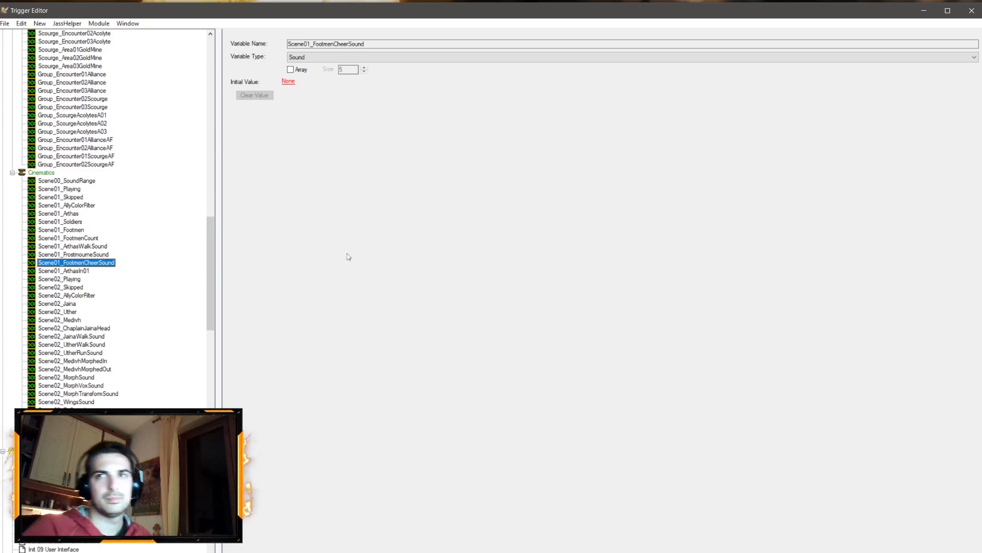
Step: Rename the Cleanup Jaina comment in Scene 01 Cleanup to Cleanup Arthas
scroll(176, 302, "down", 19)
scroll(176, 302, "down", 12)
scroll(133, 256, "up", 7)
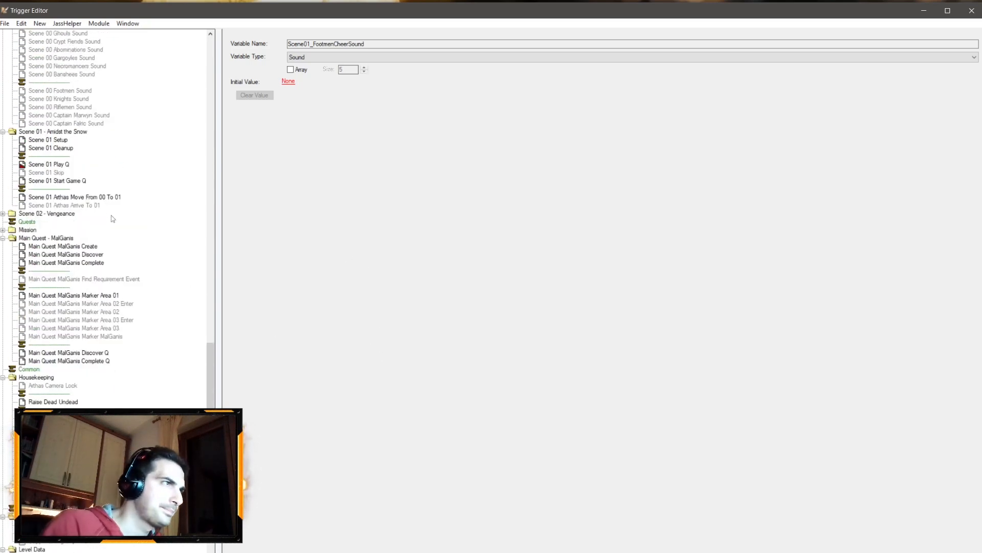
left_click(64, 165)
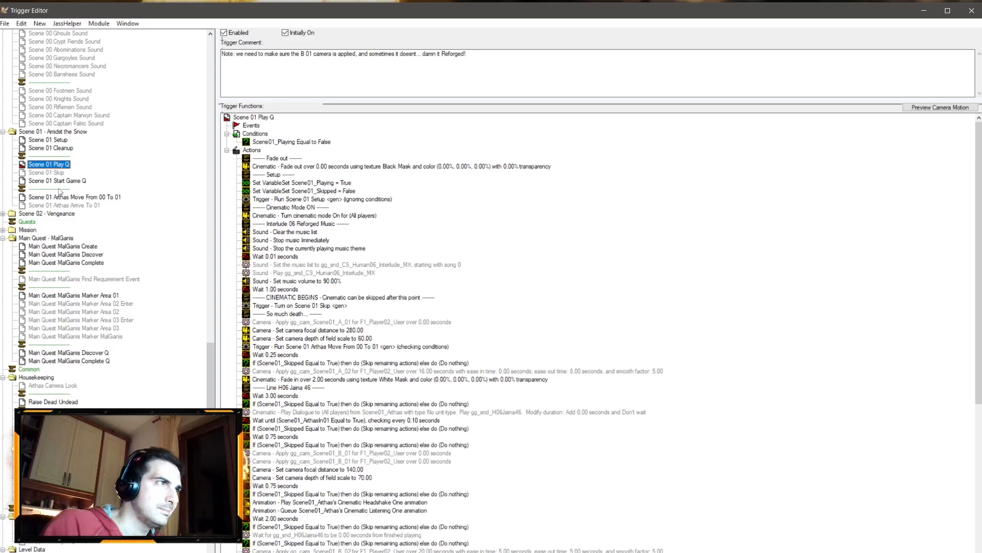
left_click(61, 149)
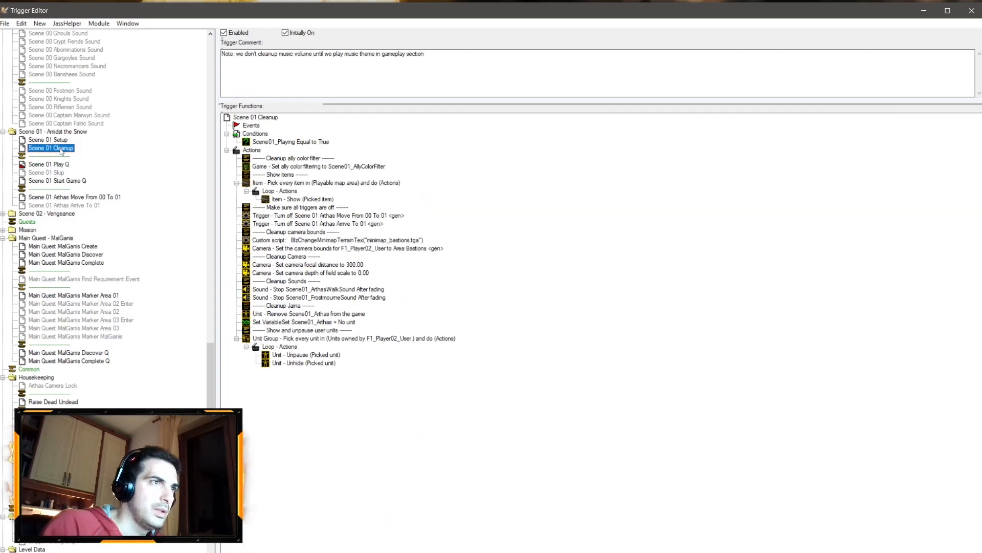
left_click(330, 332)
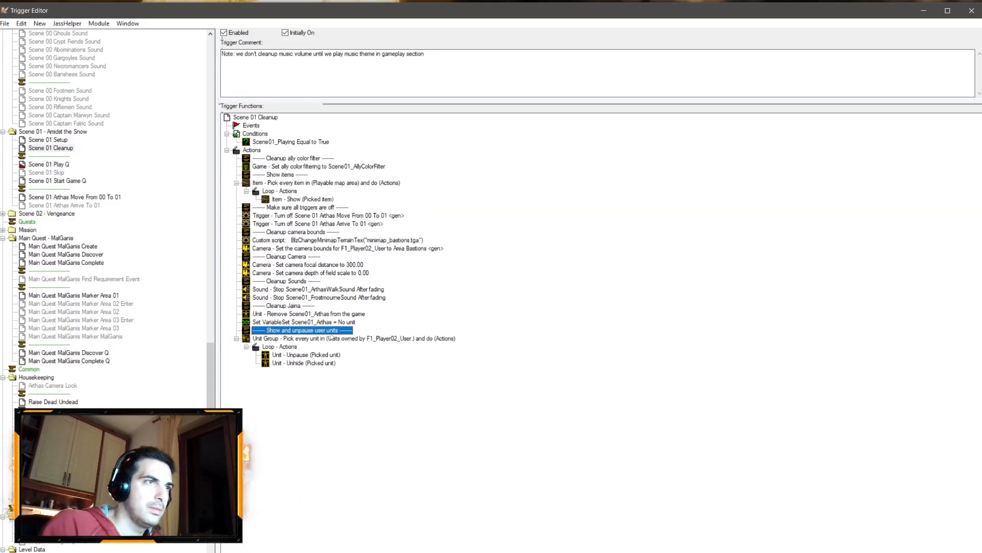
double_click(294, 306)
left_click(394, 285)
left_click(443, 140)
double_click(444, 139)
type("Artha")
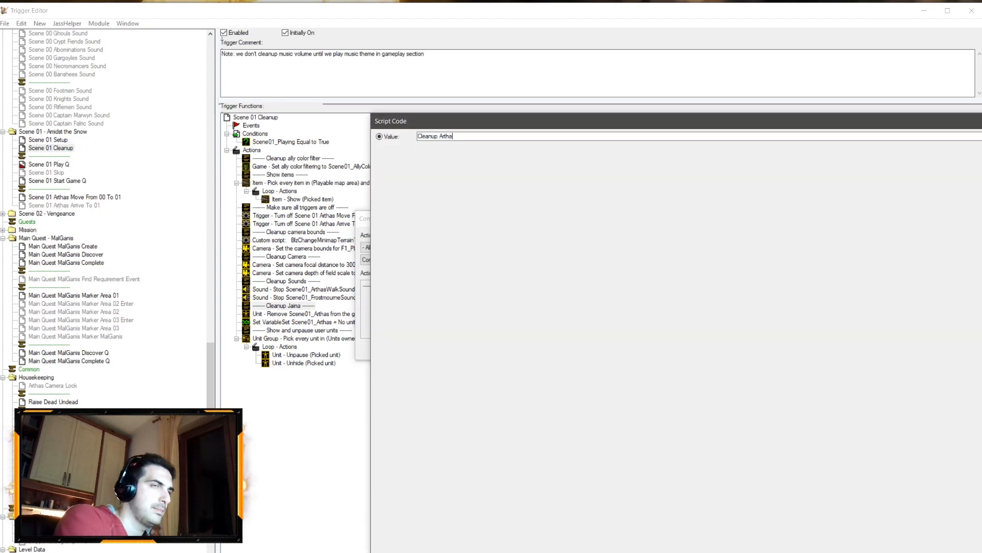
type("s")
key("Return")
key("Return")
Step: Add a copy of the comment below the Arthas variable reset and rename it Cleanup Soldiers
key("ctrl+c")
left_click(308, 316)
key("ctrl+v")
left_click_drag(298, 323, 297, 332)
double_click(285, 330)
left_click(394, 285)
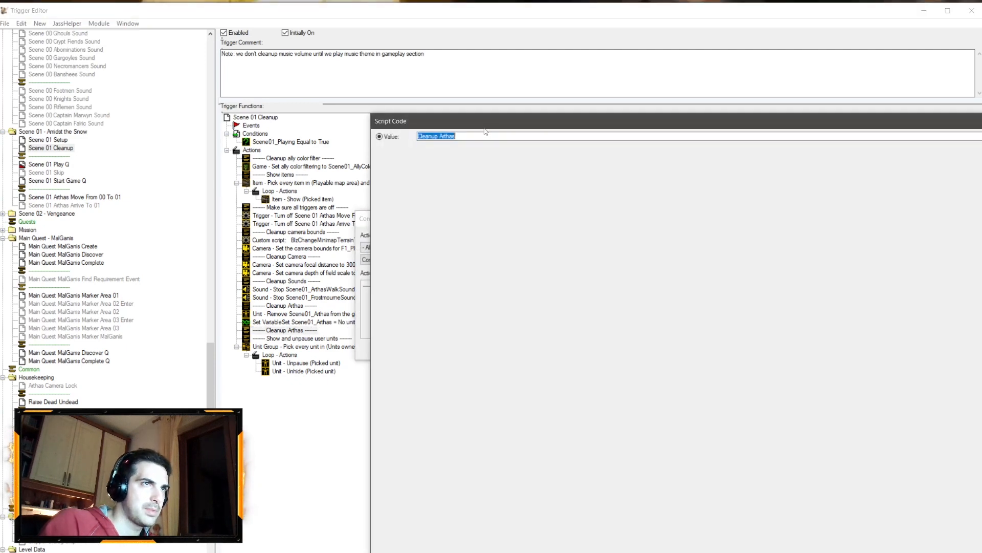
double_click(445, 136)
type("Soldie")
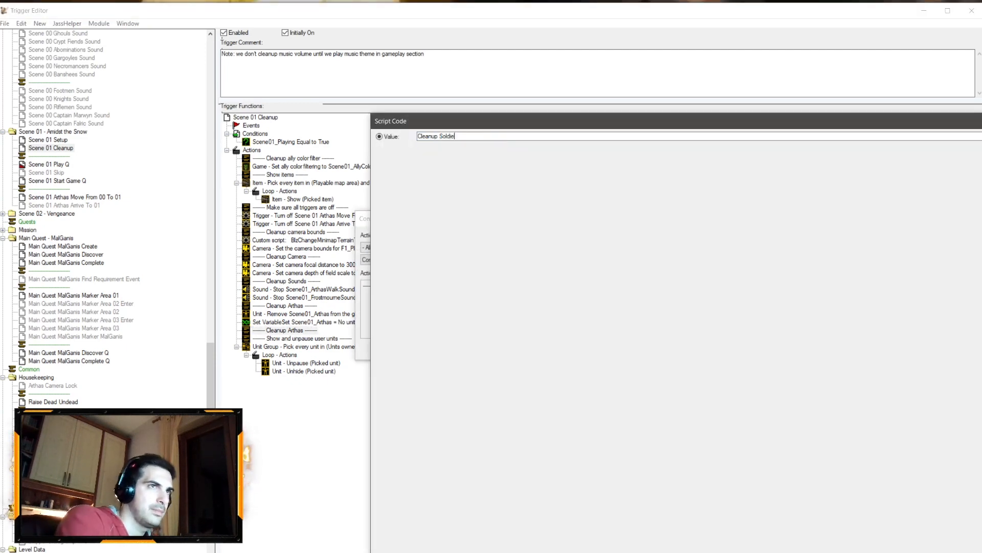
type("rs")
key("Return")
key("Return")
Step: Duplicate the Cleanup Soldiers comment and rename the copy Cleanup footmen
key("ctrl+c")
key("ctrl+v")
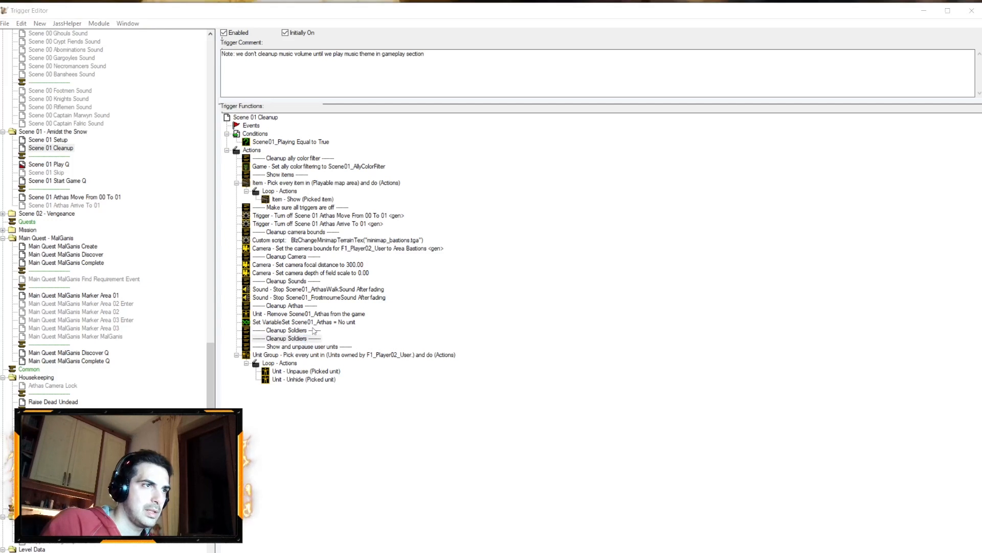
double_click(287, 338)
left_click(394, 285)
double_click(444, 136)
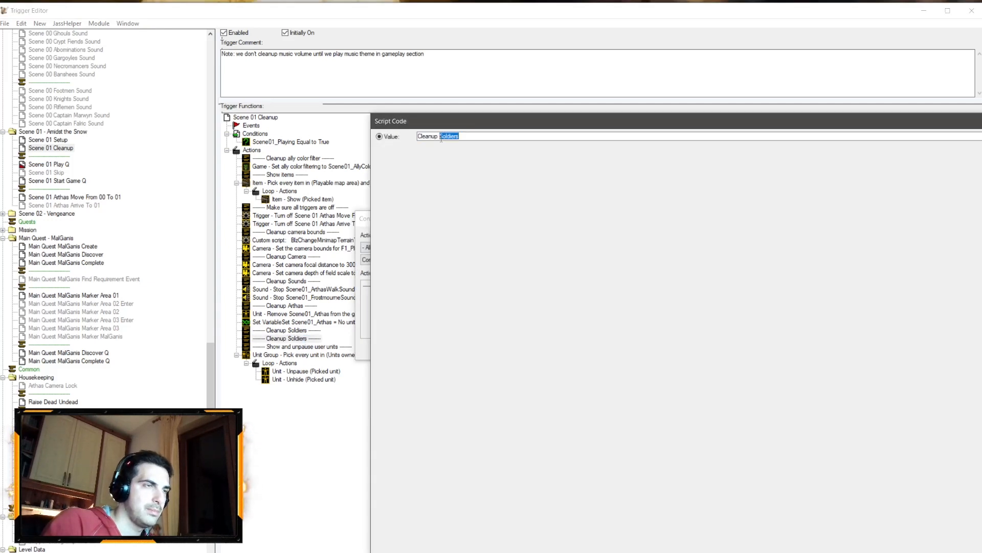
type("footmen (a")
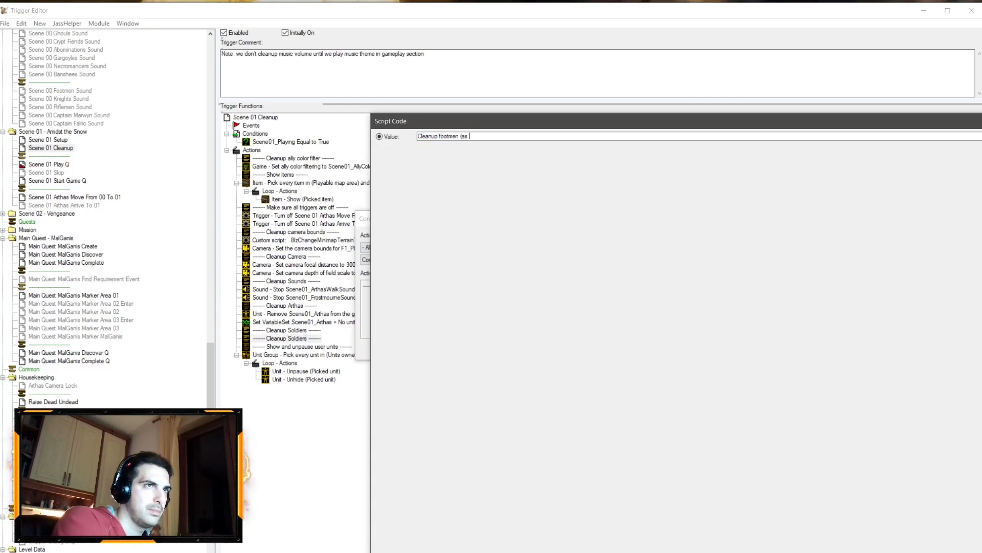
key("BackSpace")
key("BackSpace")
key("BackSpace")
key("BackSpace")
key("BackSpace")
key("BackSpace")
key("BackSpace")
key("BackSpace")
key("BackSpace")
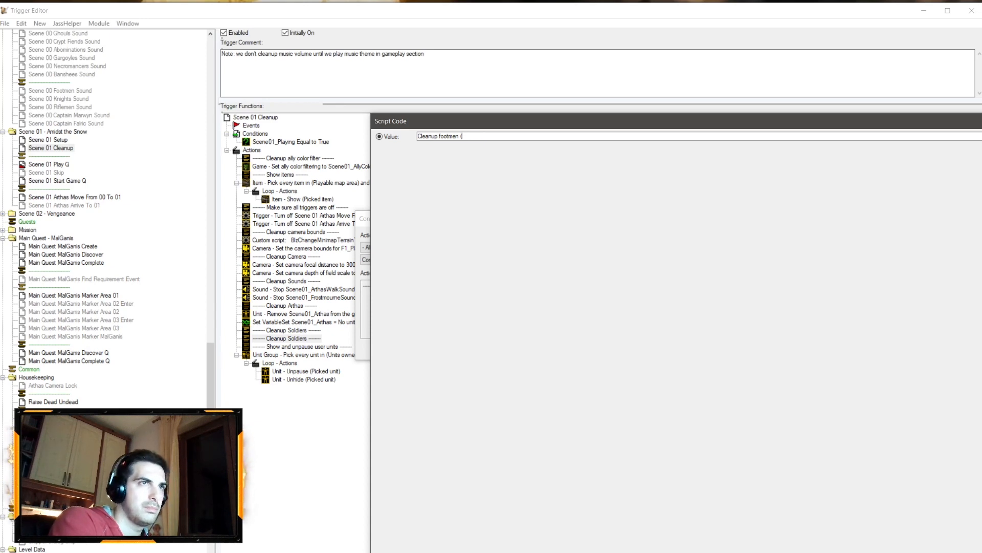
key("Return")
key("Return")
Step: Change the Cleanup Soldiers comment to read Cleanup soldiers
double_click(287, 330)
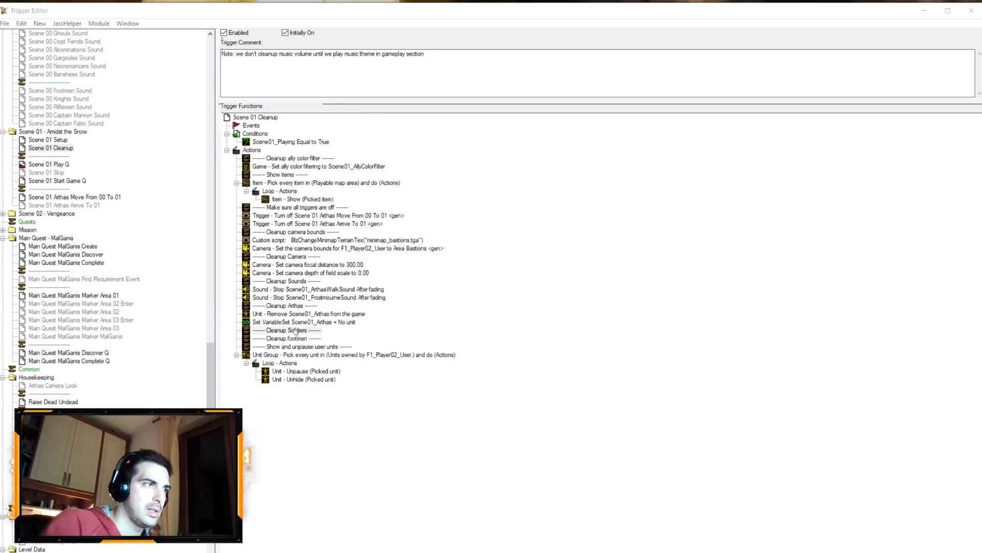
left_click(402, 286)
left_click(444, 137)
key("BackSpace")
type("soldiers")
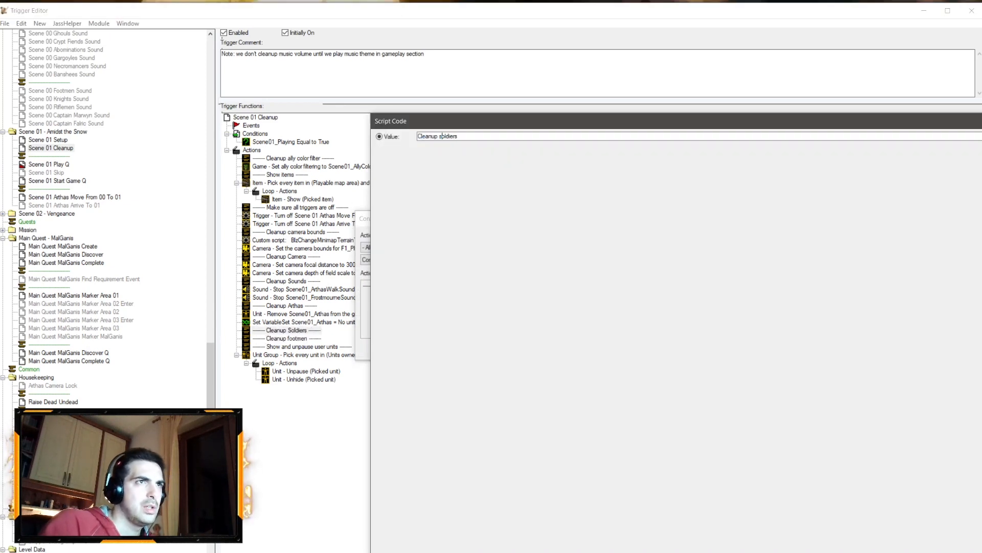
key("Return")
key("Return")
Step: Extend the footmen comment to Cleanup footmen (as part of soldiers)
double_click(298, 338)
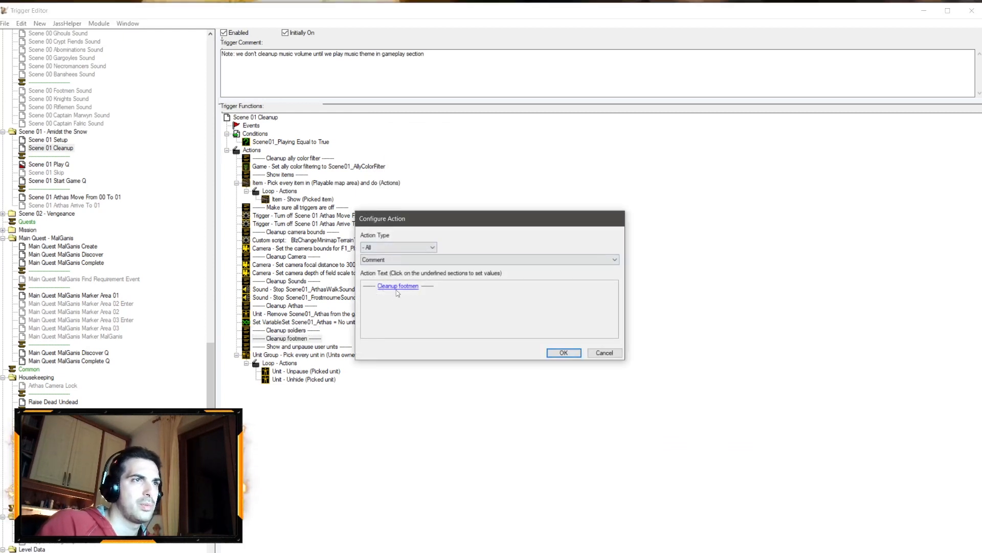
left_click(398, 286)
left_click(479, 136)
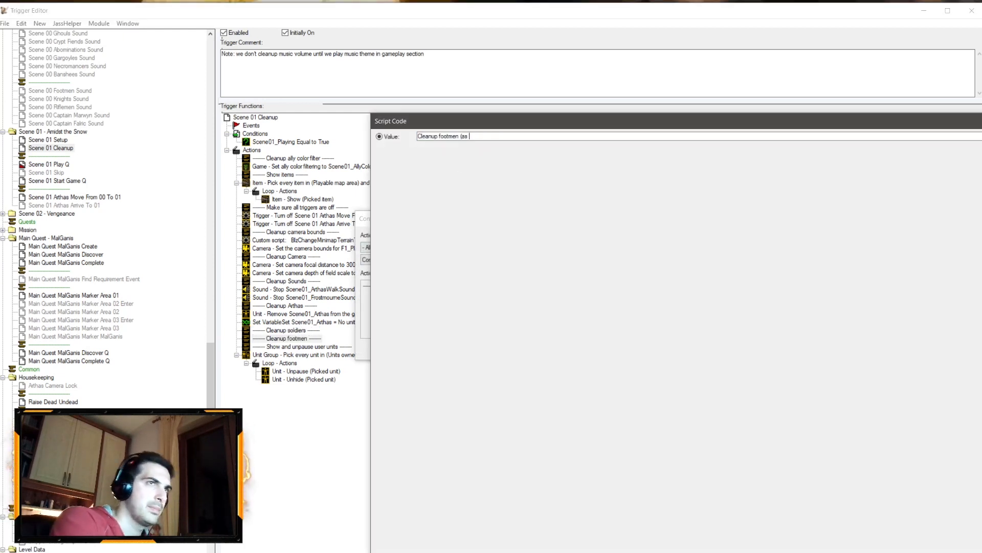
type("(as part of soldiers")
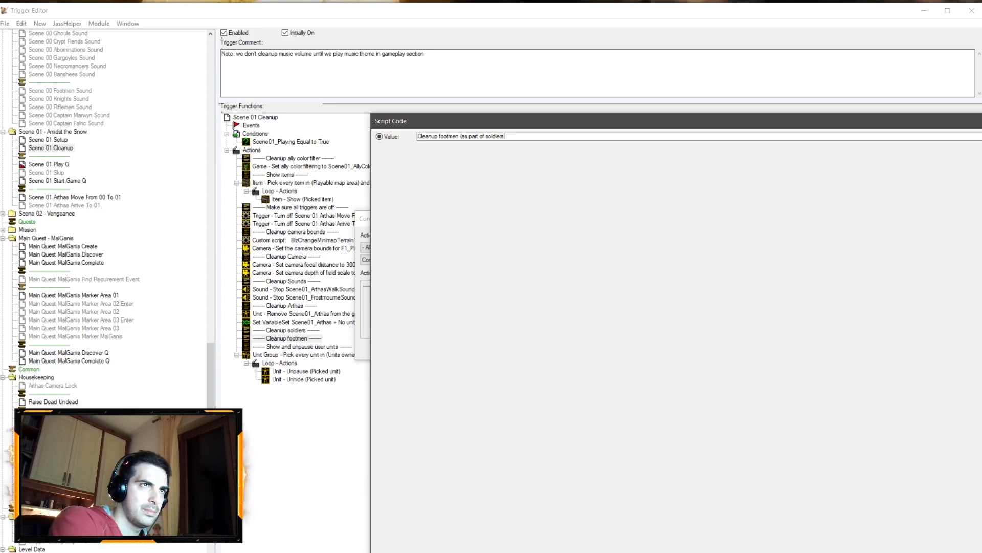
type(")")
key("Return")
key("Return")
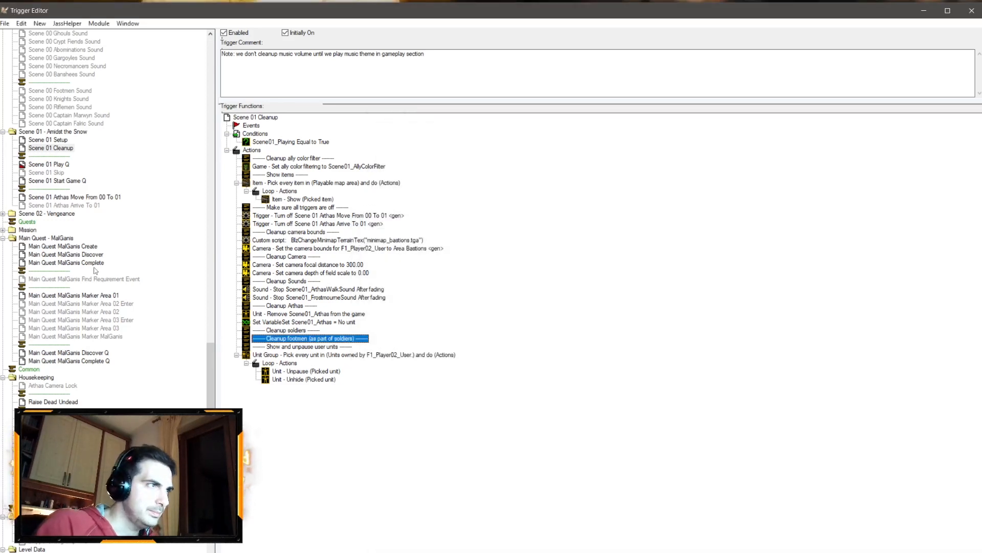
Step: Change the Setup Soldiers comment in Scene 01 Setup to read Setup soldiers
left_click(48, 139)
left_click(286, 420)
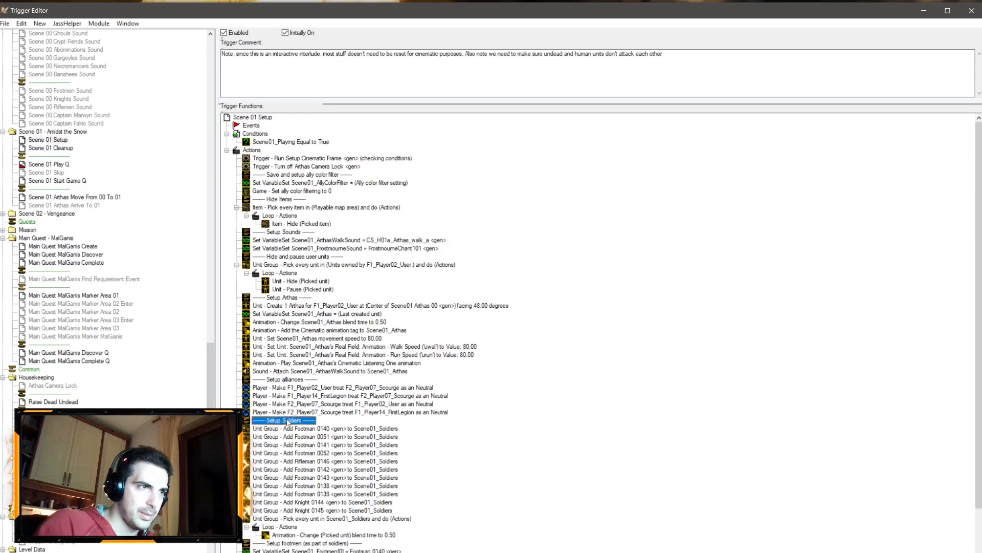
double_click(287, 421)
left_click(398, 286)
left_click(436, 136)
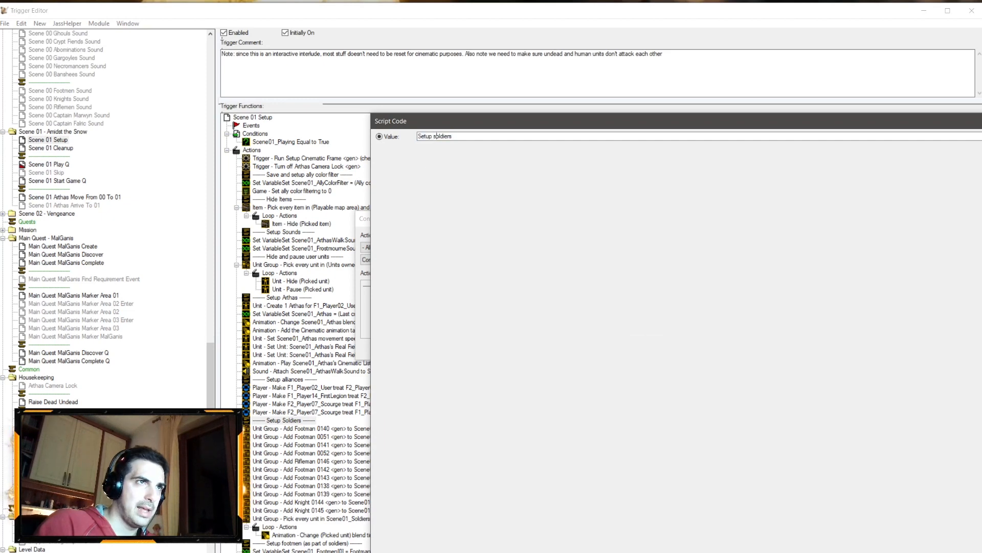
type("s")
key("Return")
key("Return")
Step: Add a Play Unit Animation action for the picked unit inside the soldiers loop of Scene 01 Setup
right_click(339, 477)
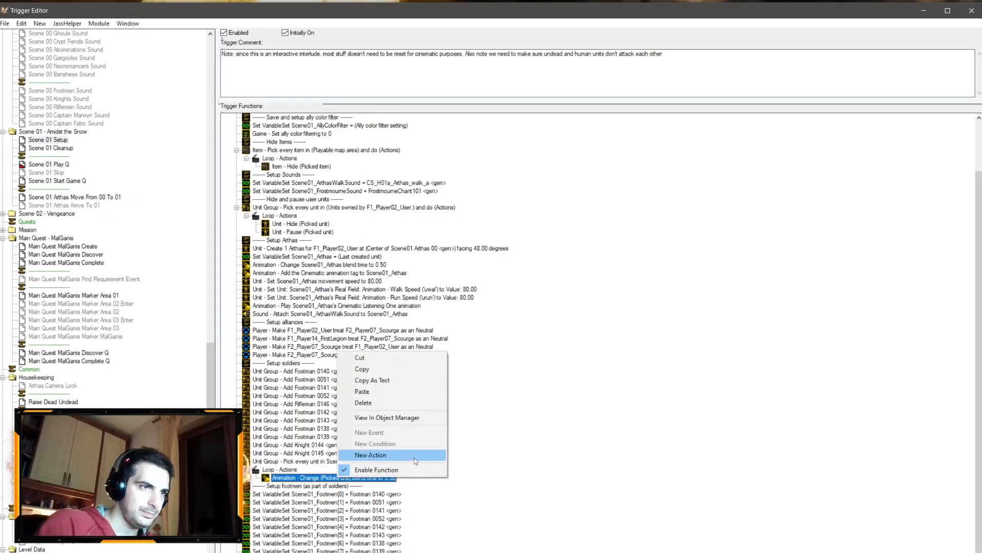
left_click(414, 460)
left_click(383, 246)
left_click(389, 283)
left_click(412, 259)
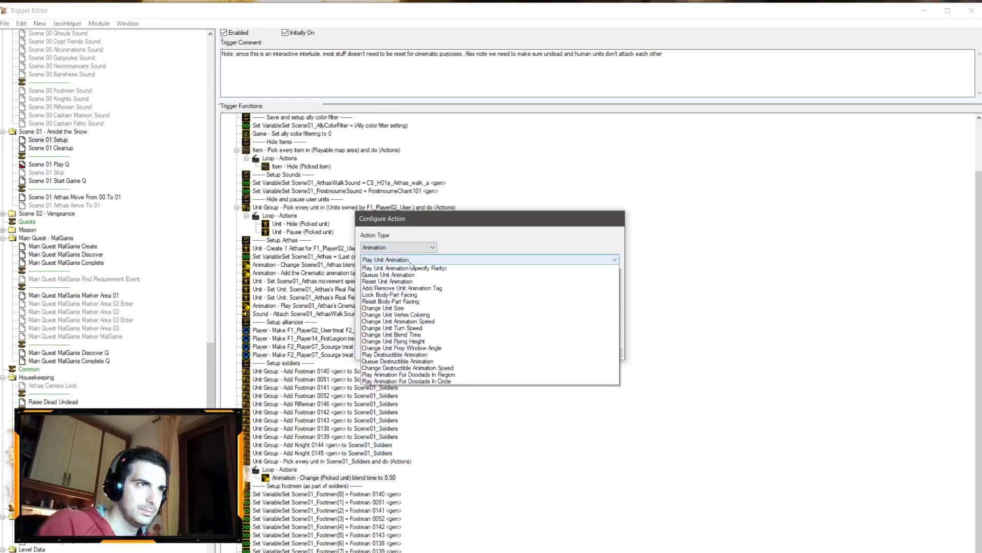
left_click(407, 269)
left_click(381, 286)
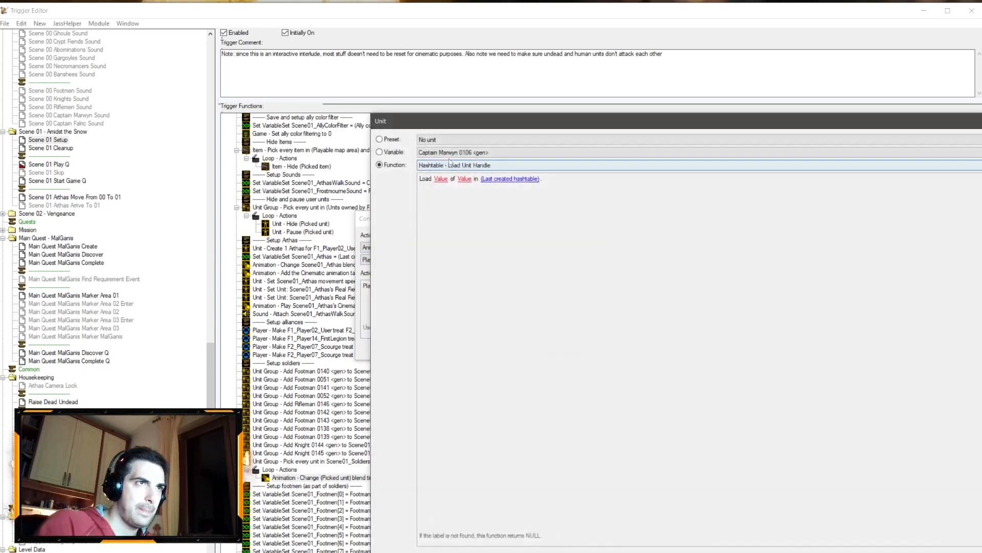
left_click(453, 153)
left_click(444, 154)
left_click(445, 165)
left_click(447, 208)
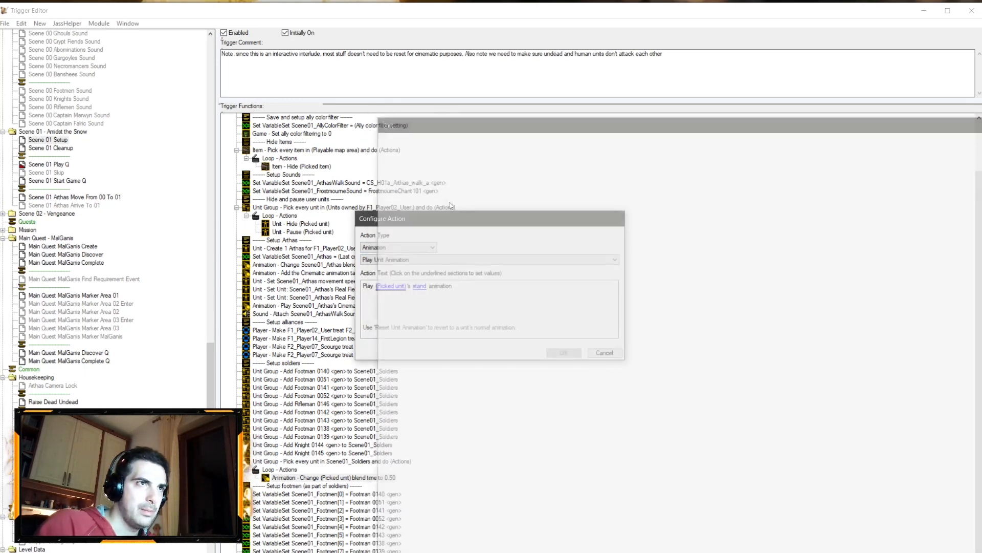
Step: Set the played animation name to Stand Ready and confirm the action
left_click(434, 290)
type("St")
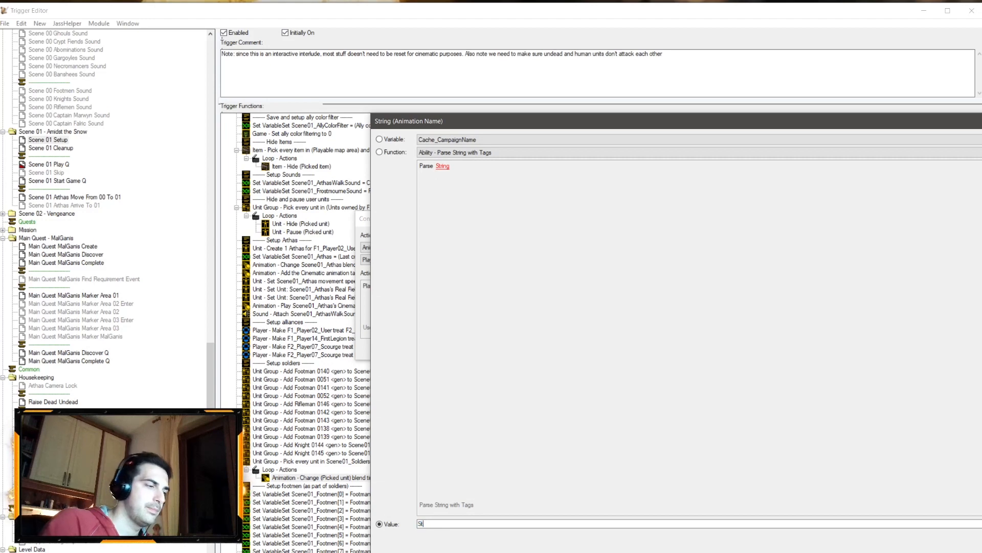
type("and Ready")
key("Return")
key("Return")
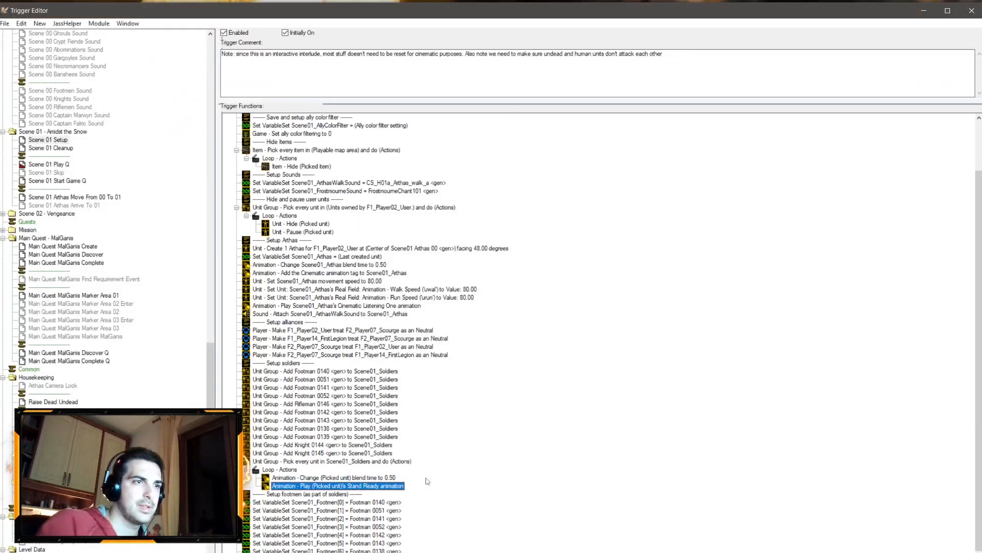
Step: In Scene 01 Cleanup, add a Pick every unit in Scene01_Soldiers loop after the Cleanup soldiers comment
left_click(64, 148)
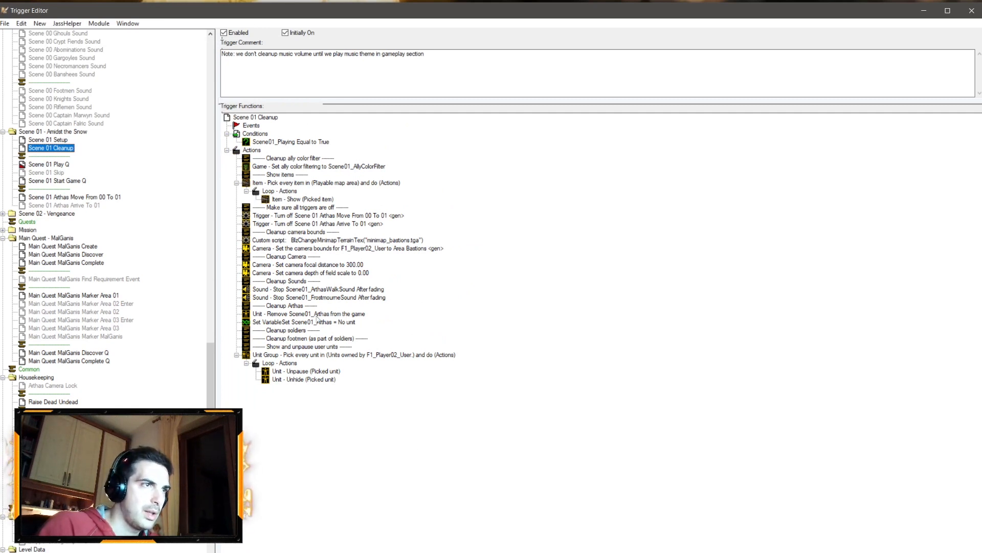
left_click(293, 331)
right_click(292, 332)
left_click(320, 434)
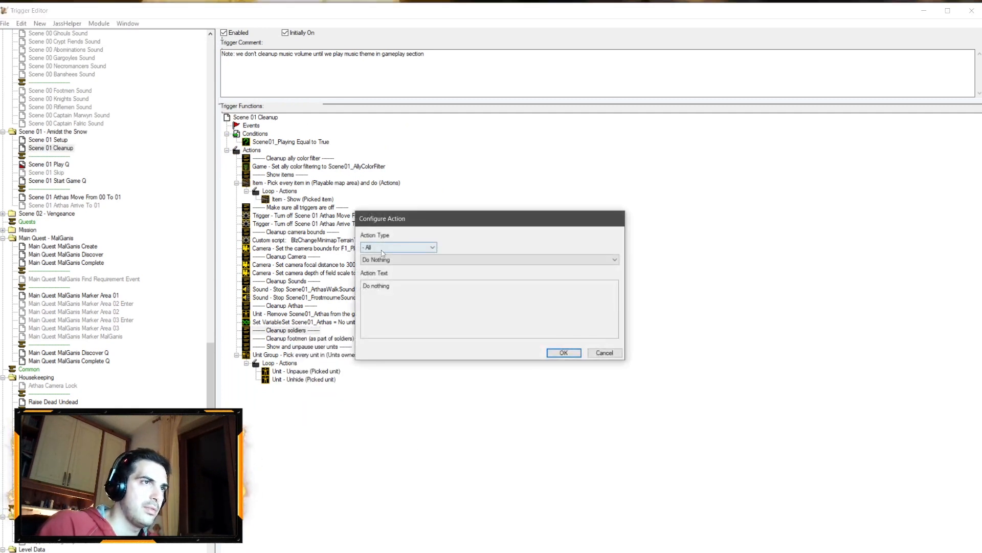
left_click(384, 247)
left_click(376, 436)
left_click(440, 287)
left_click(481, 140)
left_click(466, 230)
key("Return")
key("Return")
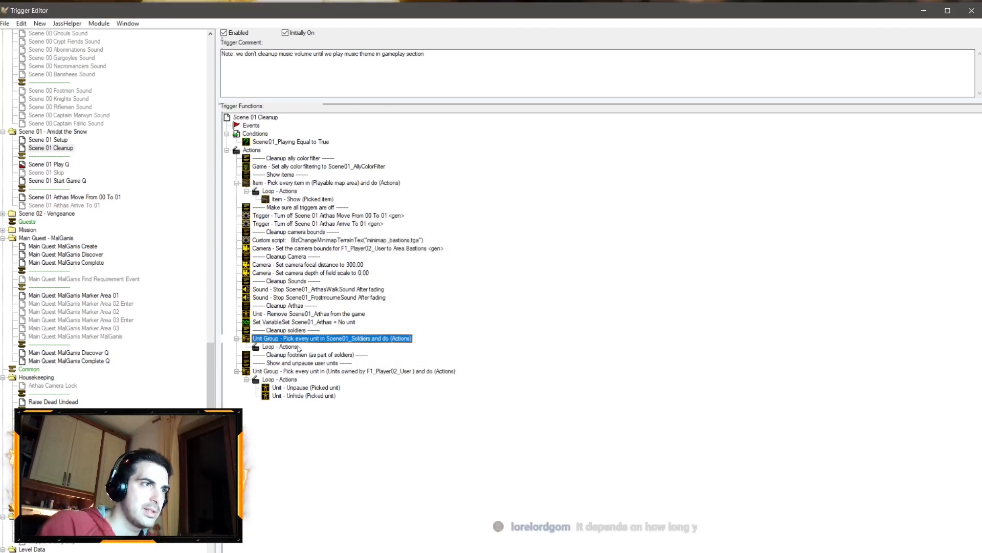
right_click(297, 346)
left_click(331, 450)
left_click(399, 247)
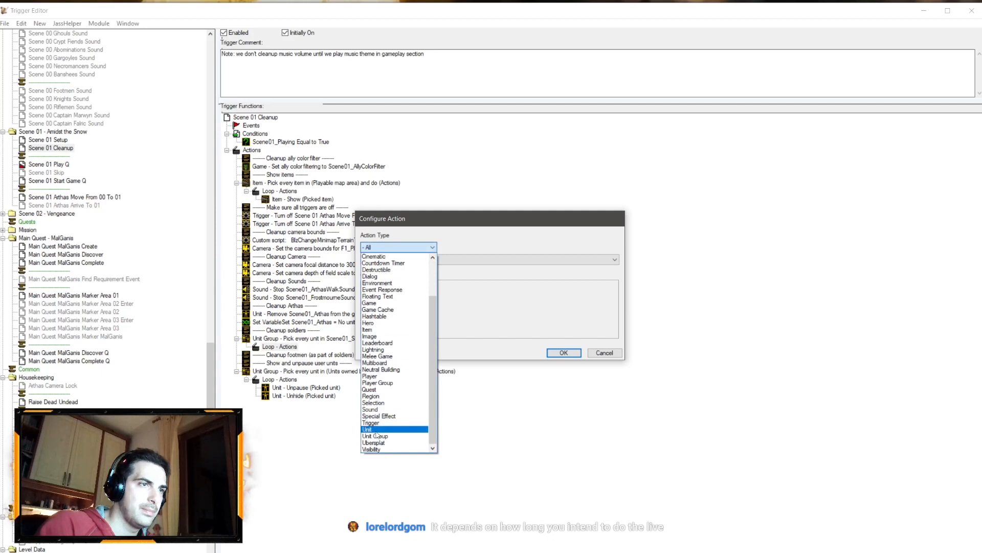
left_click(394, 430)
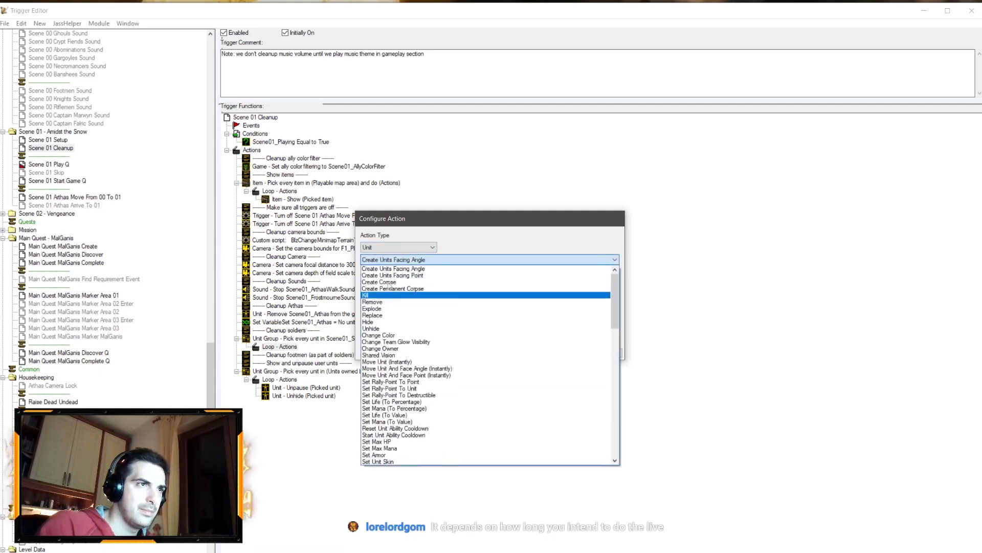
left_click(397, 238)
left_click(604, 352)
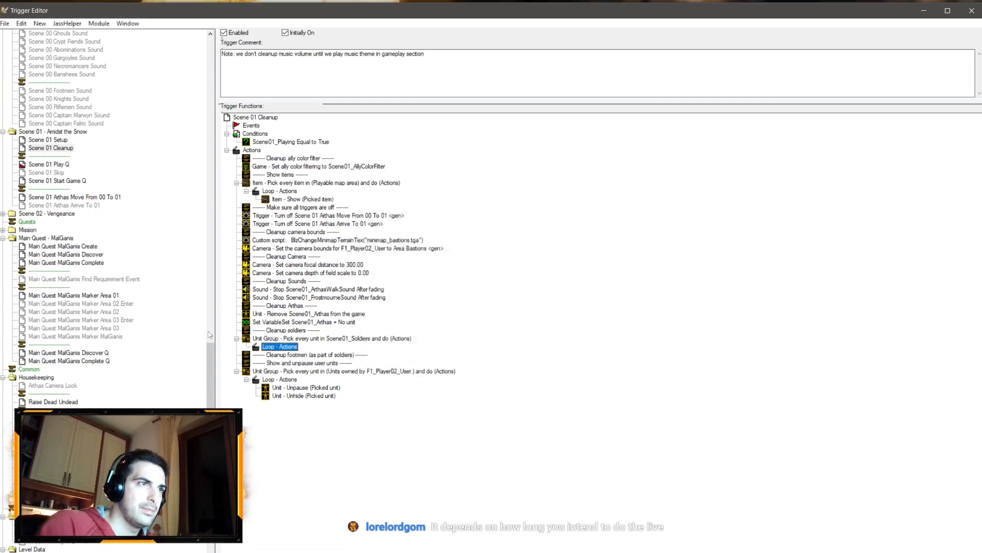
Step: Switch to the World Editor window to look at the map
left_click(76, 552)
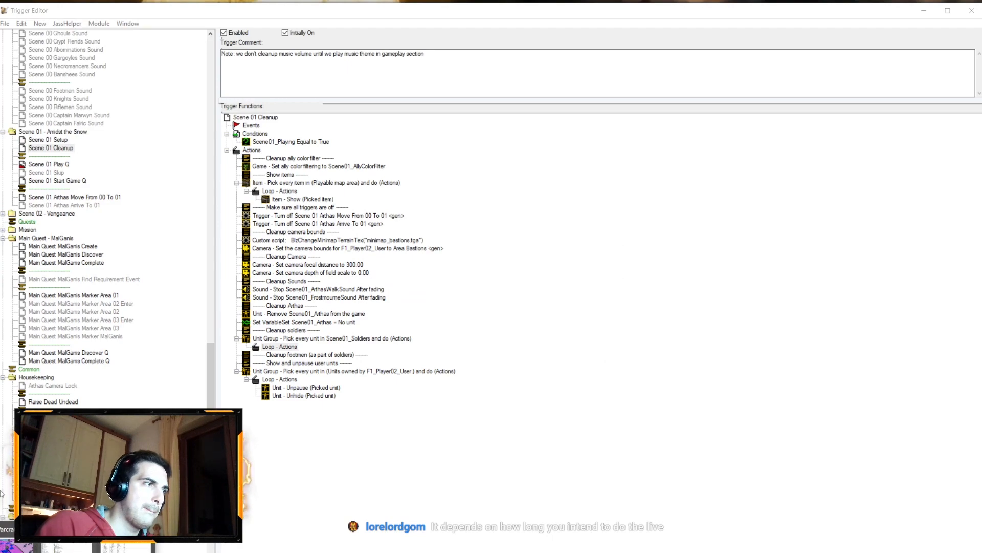
left_click(24, 549)
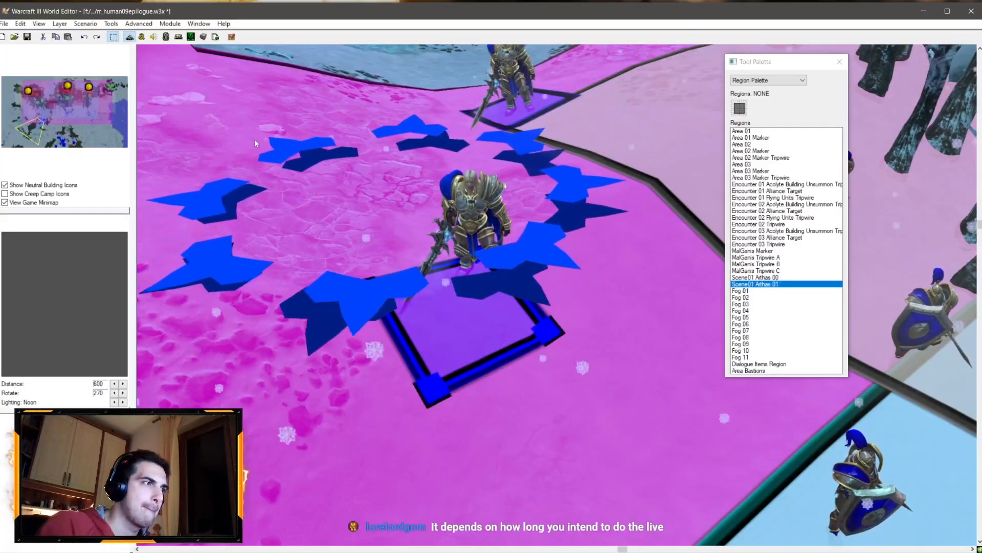
scroll(278, 137, "down", 3)
scroll(272, 163, "up", 2)
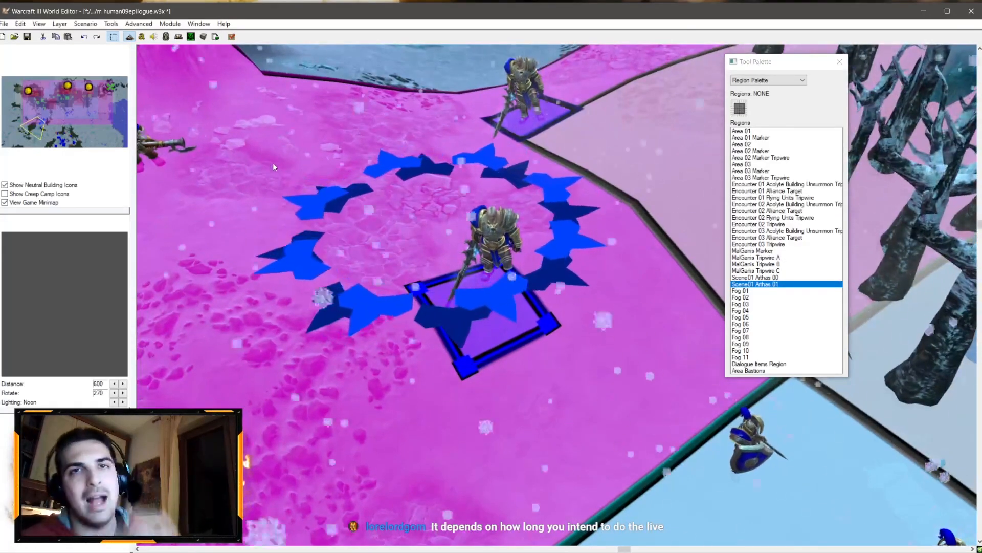
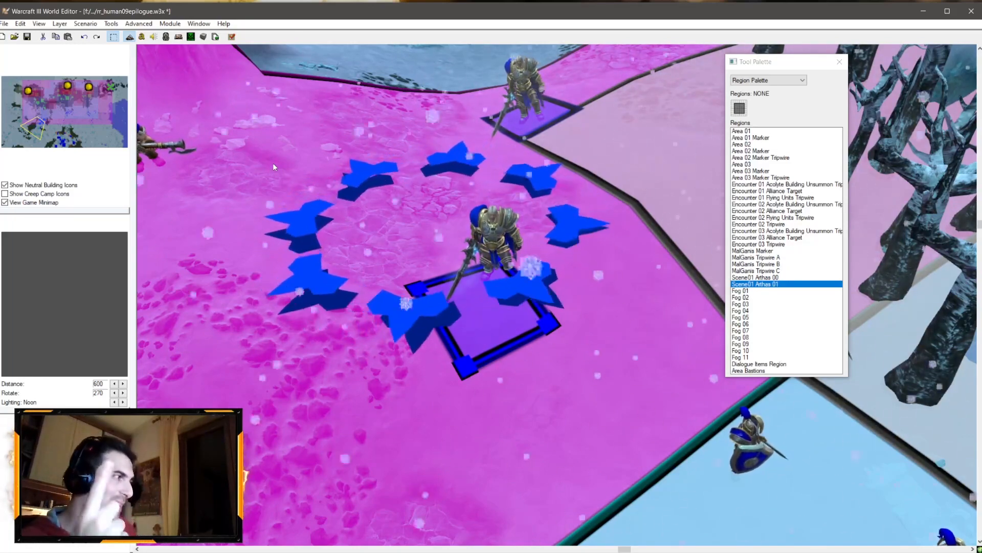
Step: Open the Object Editor and browse the Human melee unit entries such as Dragonhawk Rider, Footman, Rifleman and Knight, then return to the Trigger Editor
left_click(166, 37)
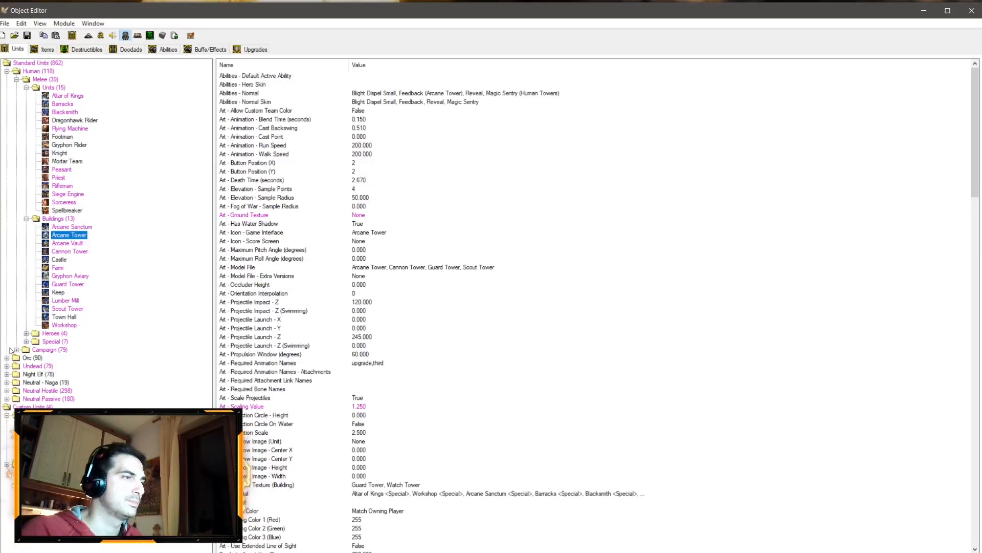
left_click(66, 120)
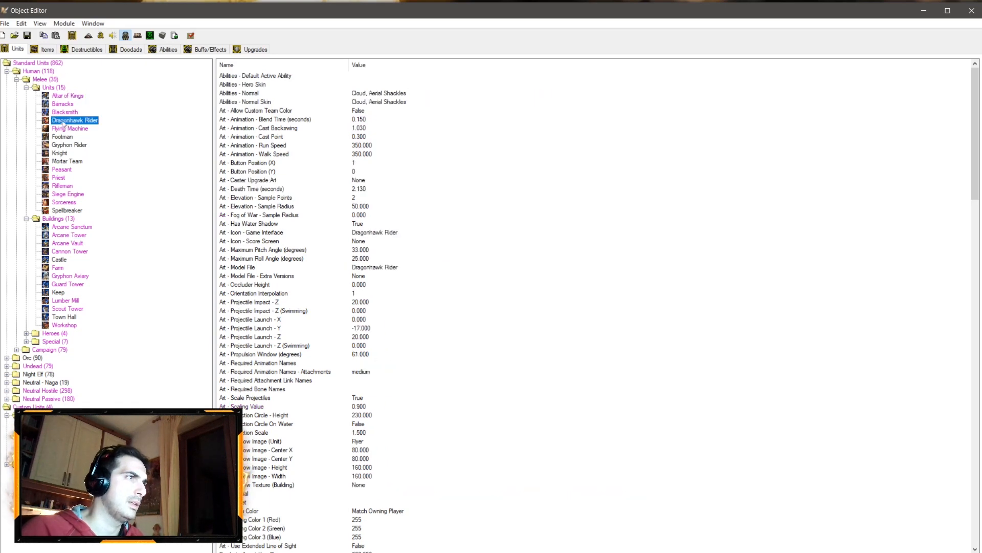
left_click(58, 137)
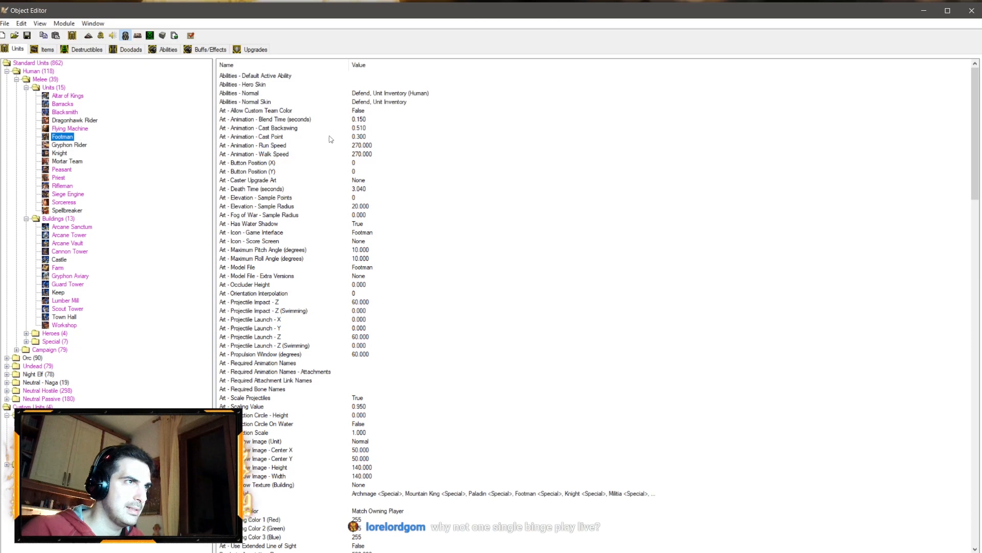
left_click(353, 121)
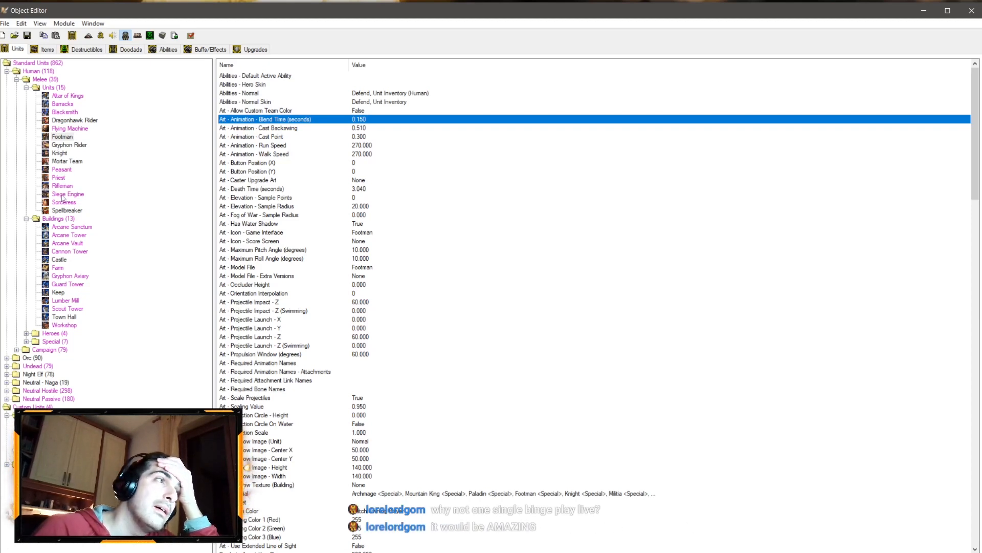
left_click(62, 186)
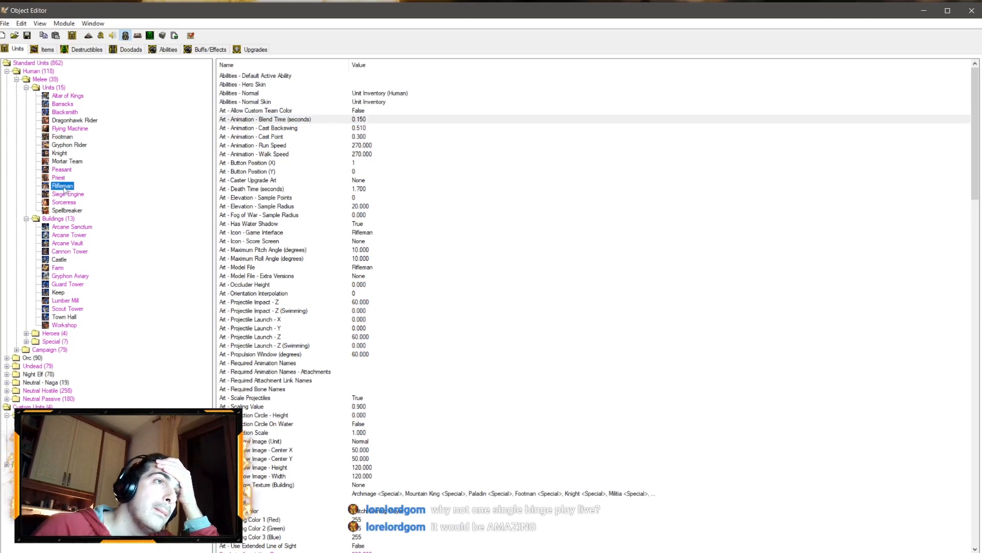
left_click(60, 153)
left_click(128, 547)
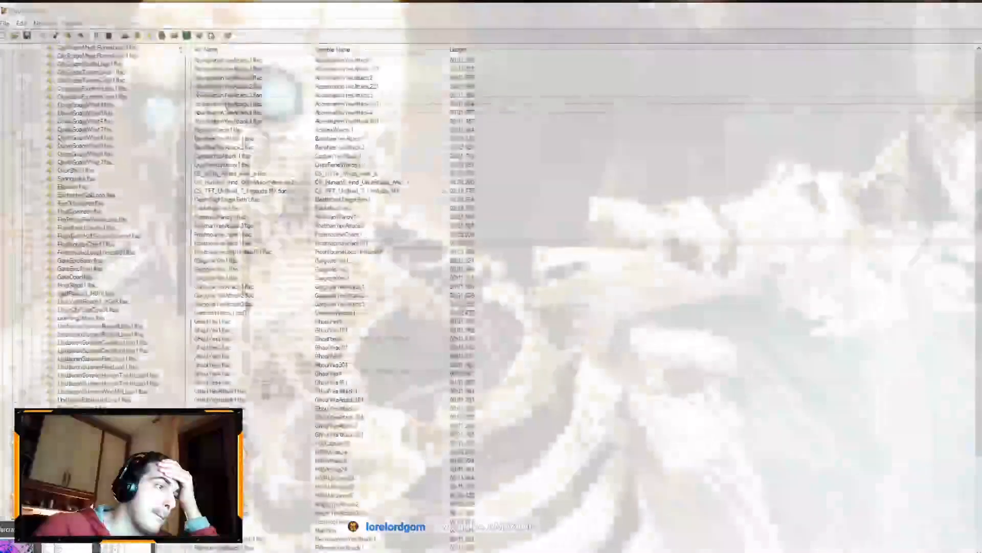
left_click(130, 476)
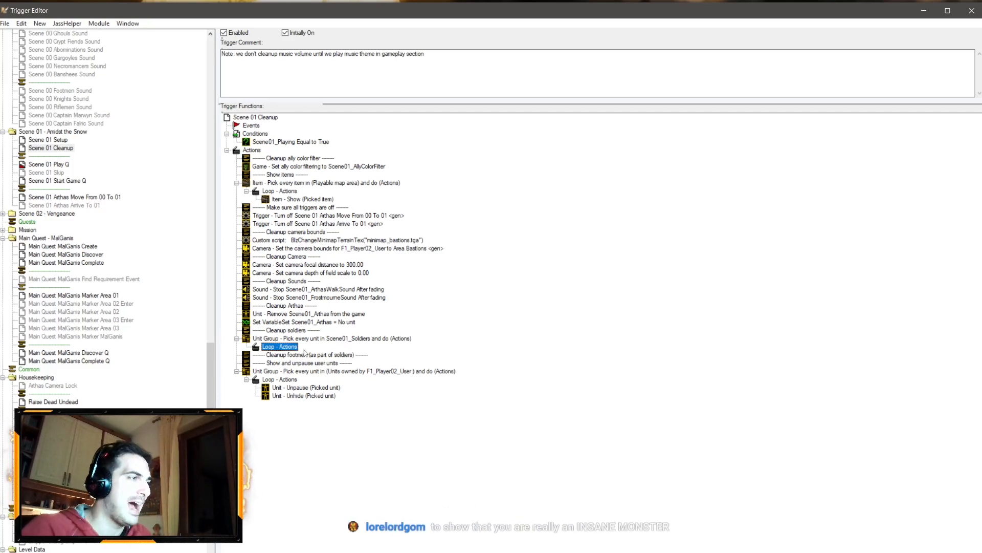
right_click(283, 348)
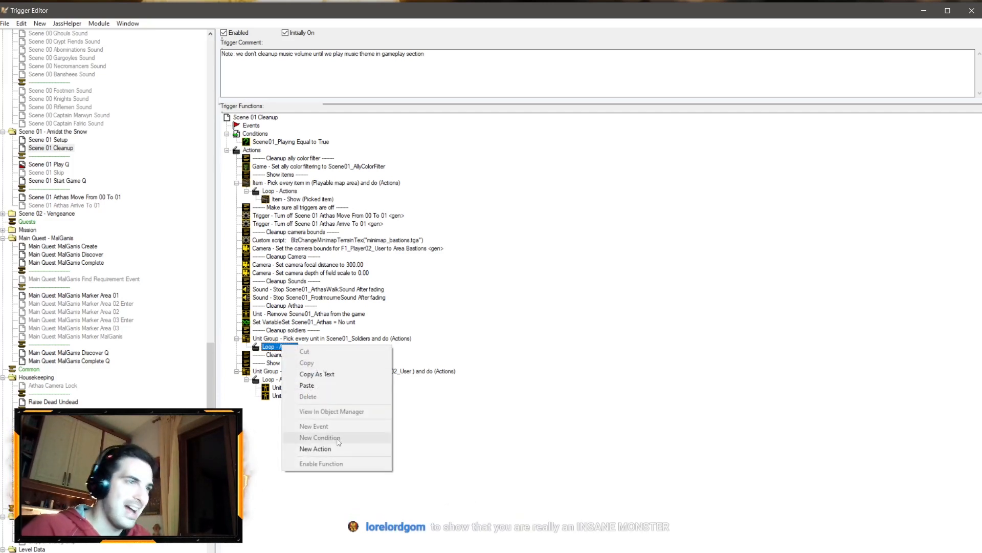
left_click(328, 448)
left_click(384, 246)
left_click(436, 240)
left_click(614, 354)
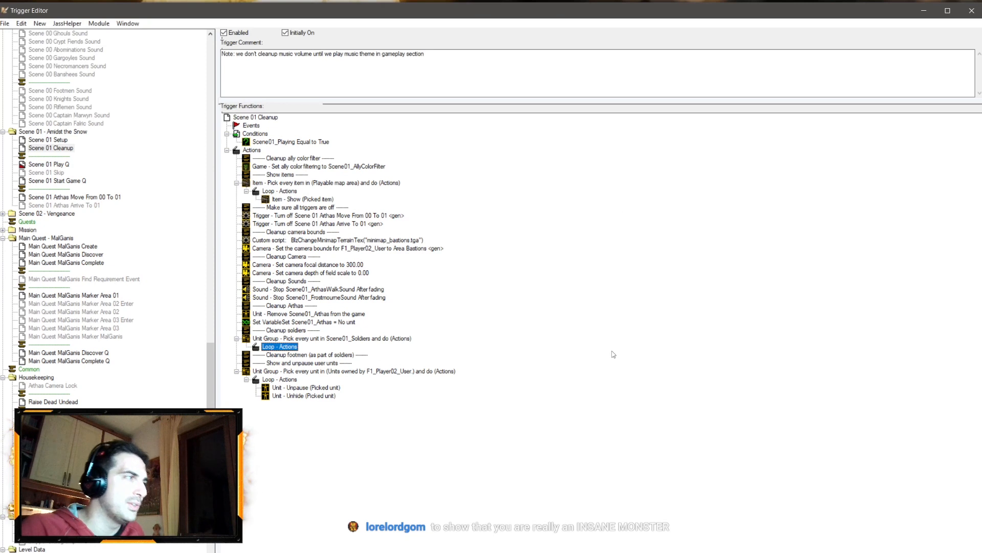
right_click(284, 349)
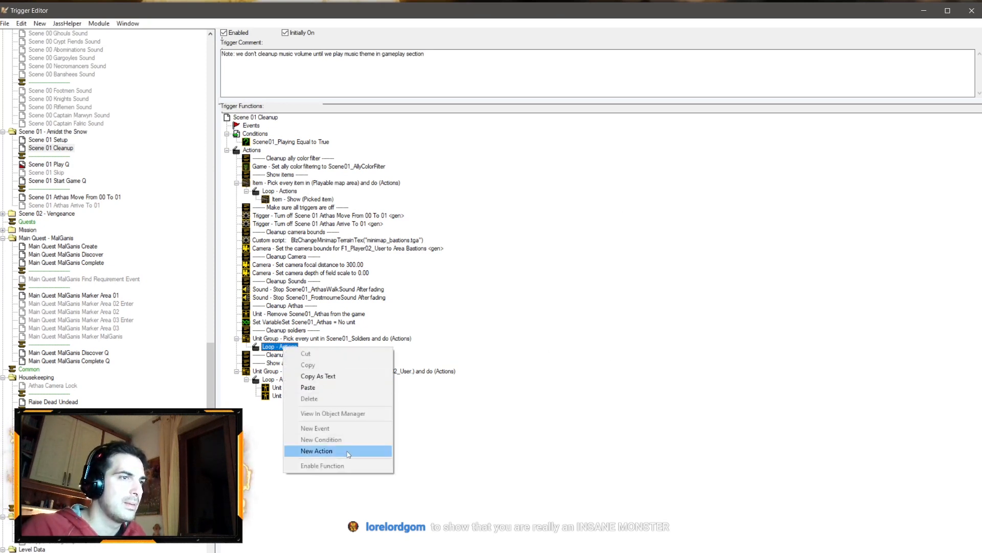
left_click(327, 449)
left_click(399, 248)
scroll(391, 410, "down", 2)
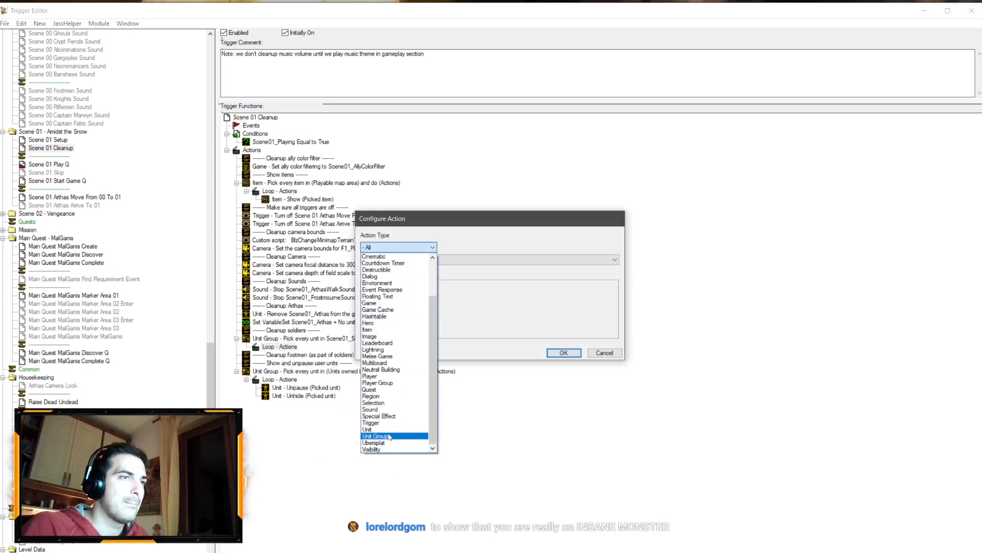
left_click(619, 355)
left_click(619, 355)
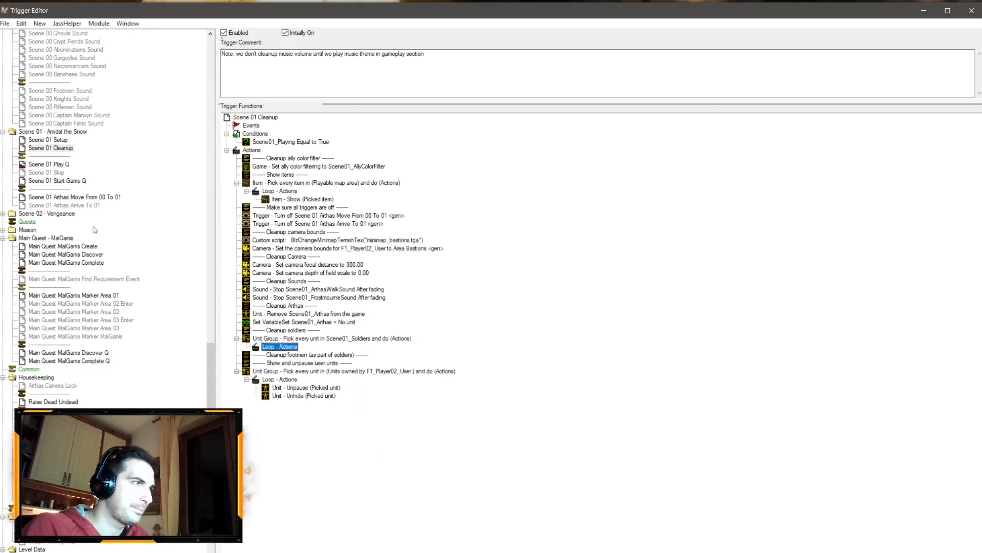
Step: Copy the blend-time and Stand Ready animation actions from the Scene 01 Setup soldiers loop into the Scene 01 Cleanup soldiers loop
left_click(51, 143)
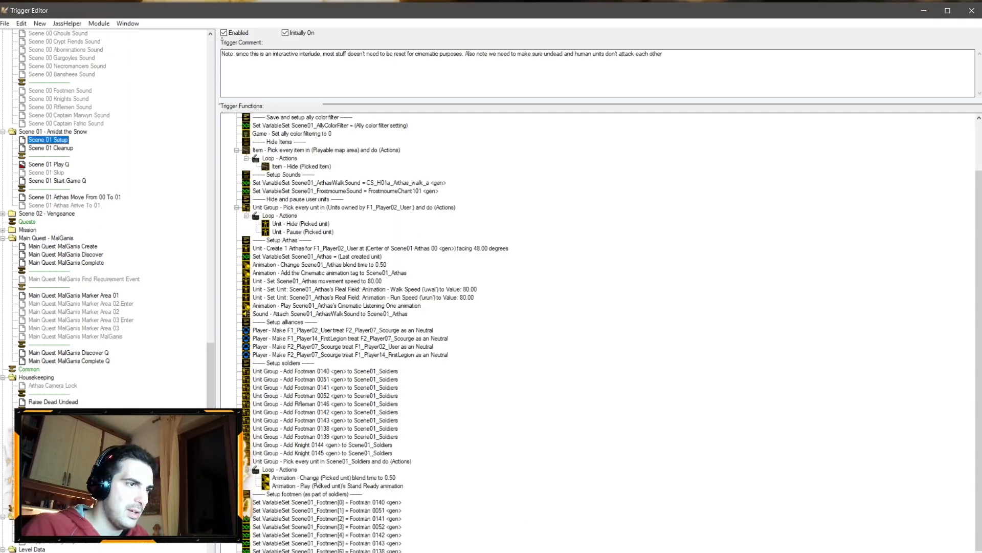
left_click(321, 486, "shift")
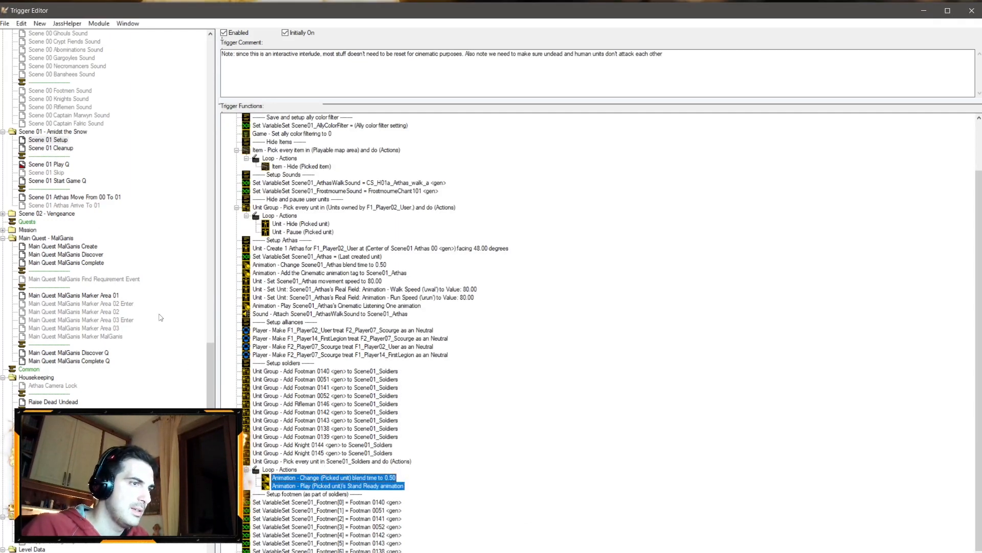
left_click(51, 148)
left_click(330, 356)
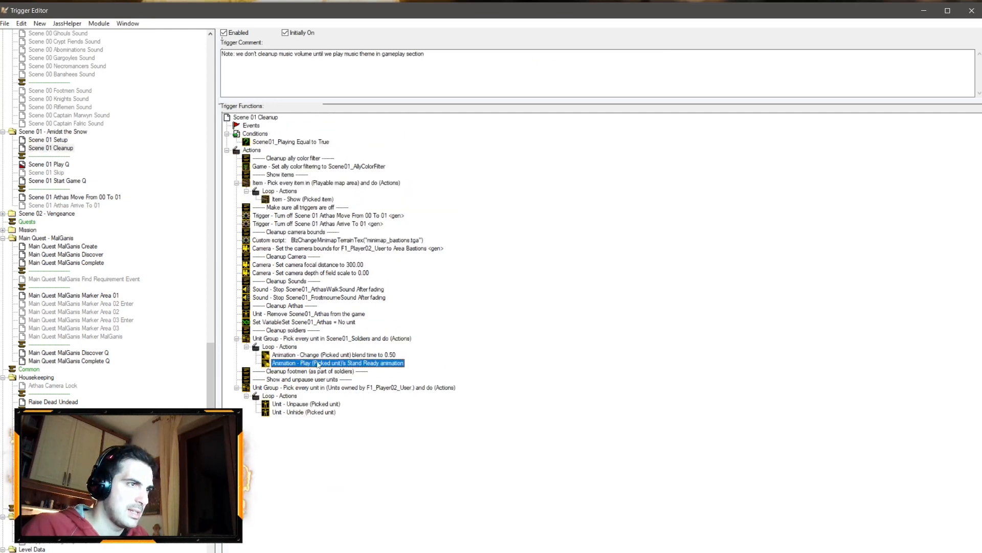
Step: Set the picked unit's animation blend time to 0.15 in the cleanup soldiers loop
double_click(329, 357)
left_click(456, 294)
type("15")
key("Return")
key("Return")
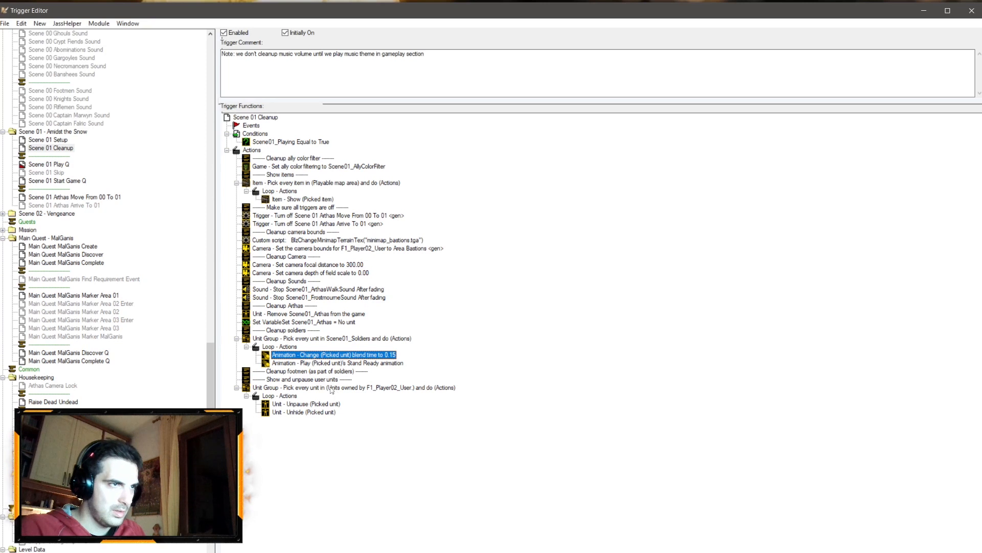
Step: Add a For Each Integer A, Do Multiple Actions loop after the Cleanup footmen comment, starting from 0
right_click(317, 371)
left_click(353, 475)
left_click(383, 245)
scroll(394, 355, "down", 3)
left_click(507, 289)
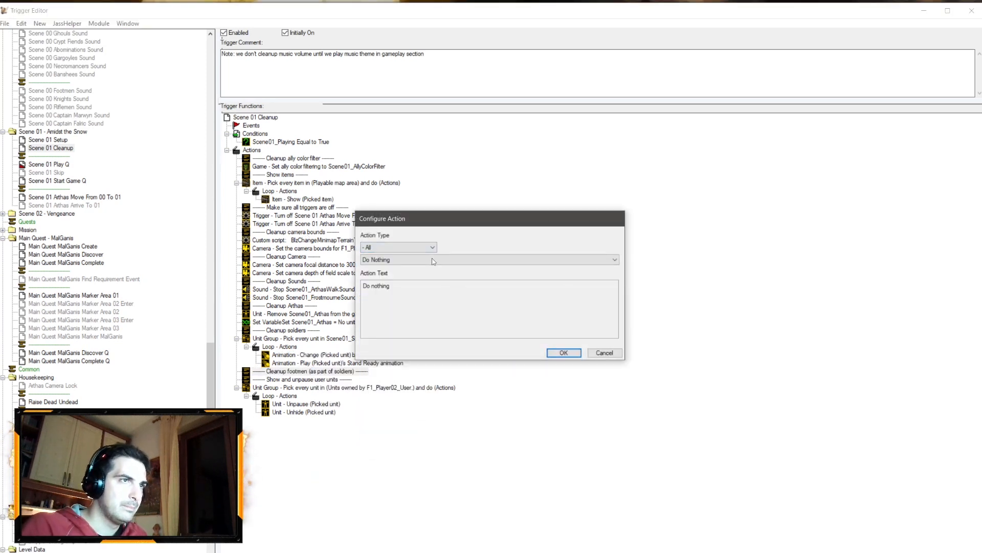
left_click(433, 260)
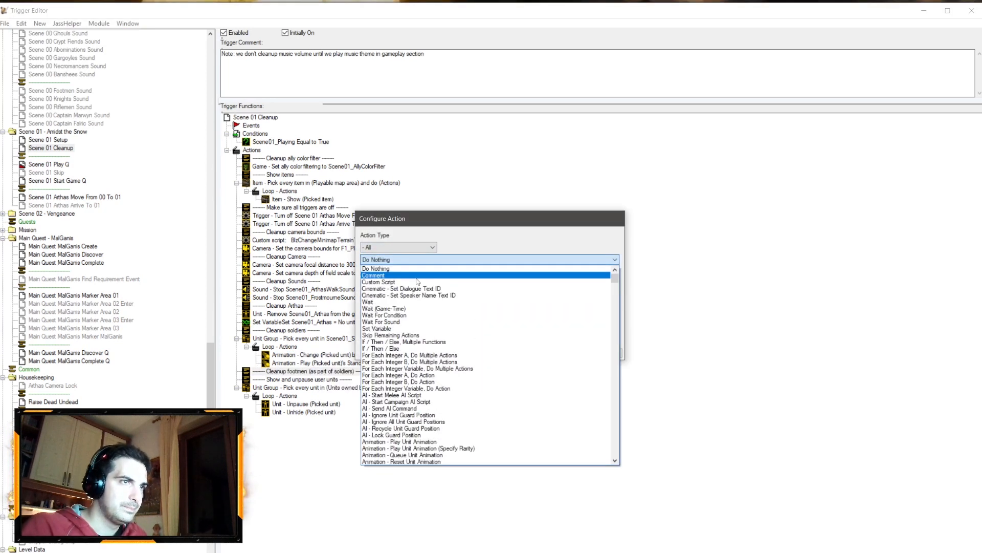
left_click(412, 355)
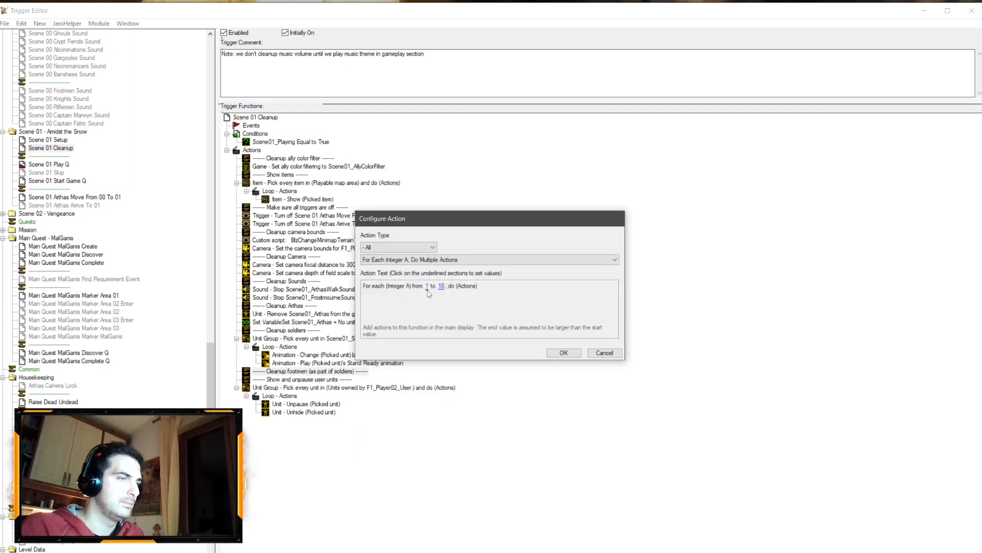
left_click(428, 290)
type("0")
key("Return")
Step: Set the loop's end value to the arithmetic Scene01_FootmenCount - 1
left_click(443, 287)
left_click(452, 138)
left_click(452, 136)
left_click(449, 152)
left_click(444, 182)
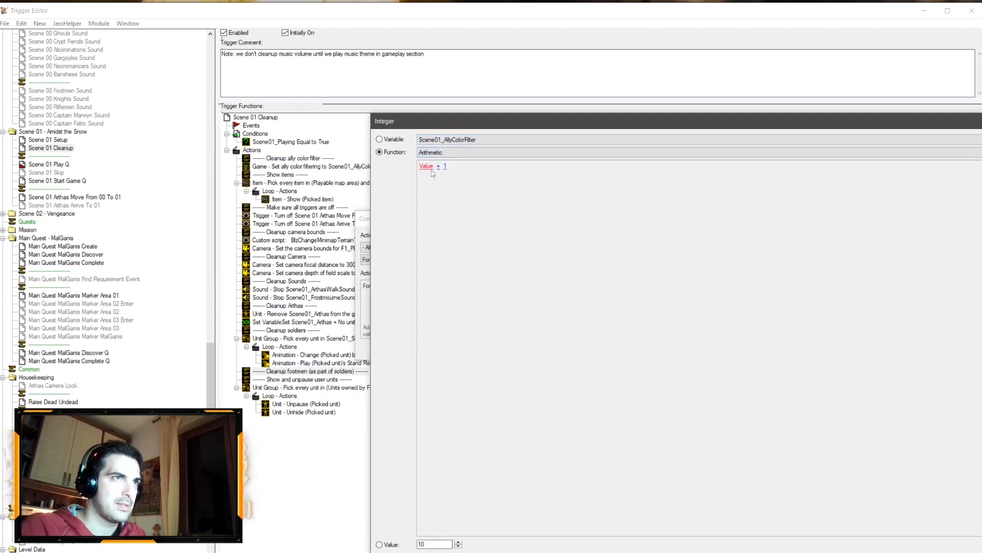
left_click(424, 164)
left_click(468, 139)
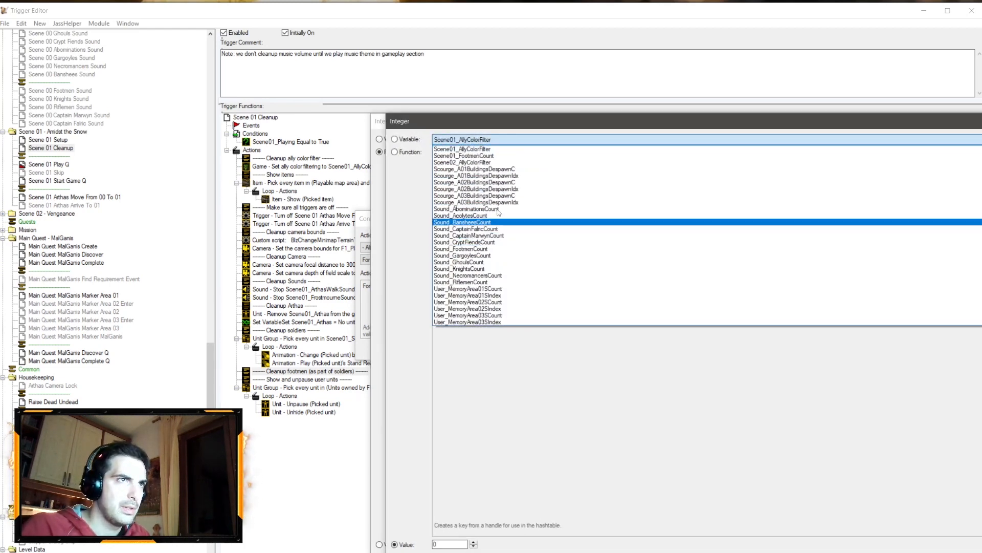
left_click(471, 156)
key("Return")
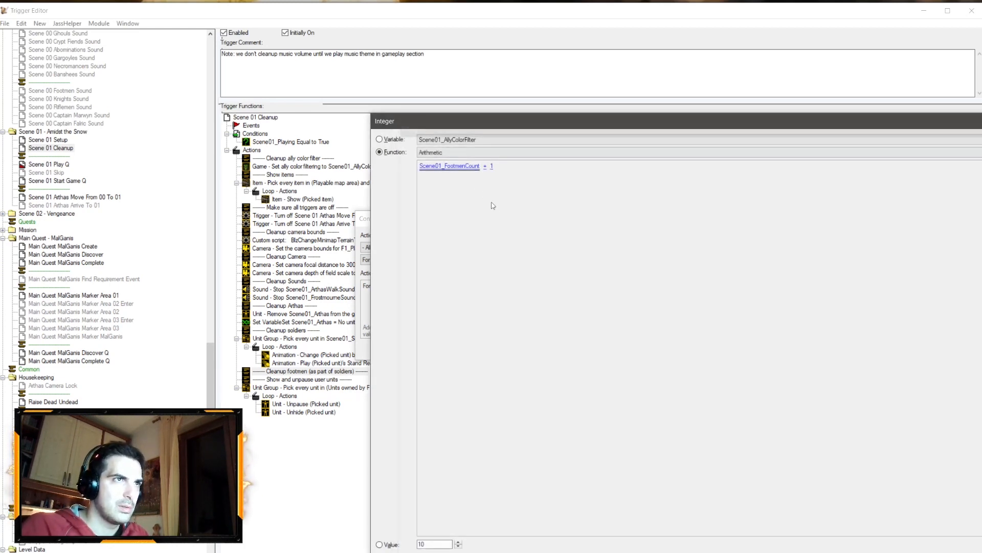
left_click(485, 167)
left_click(446, 138)
left_click(446, 145)
key("Return")
key("Return")
key("Return")
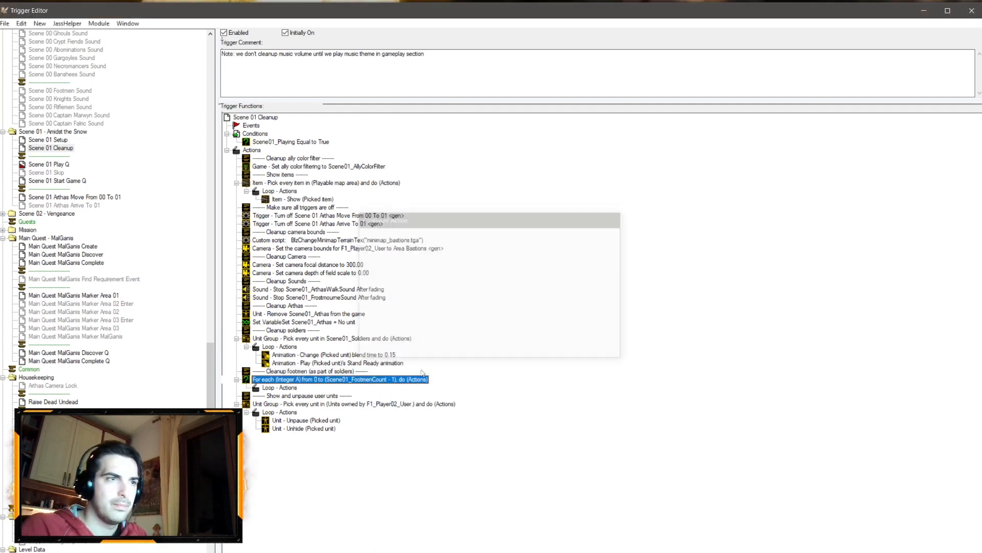
Step: Add a Set Variable action inside the footmen loop targeting the Scene01_Footmen array
right_click(271, 387)
left_click(323, 488)
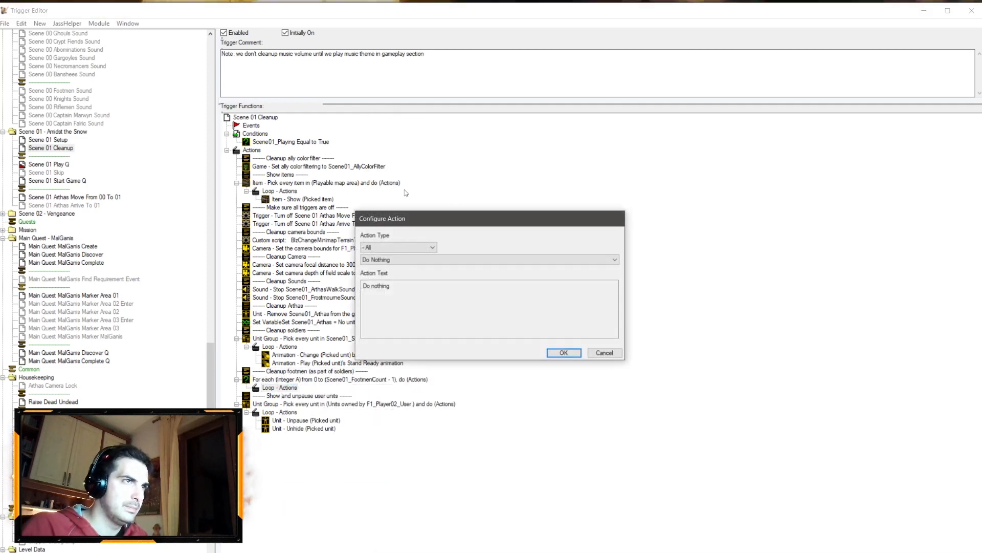
left_click(397, 260)
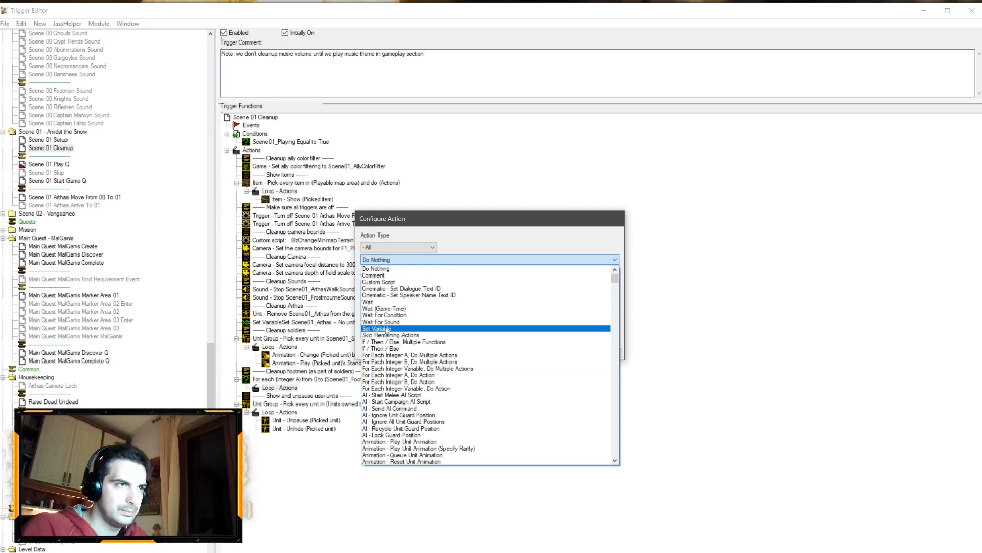
left_click(387, 329)
left_click(412, 289)
left_click(453, 139)
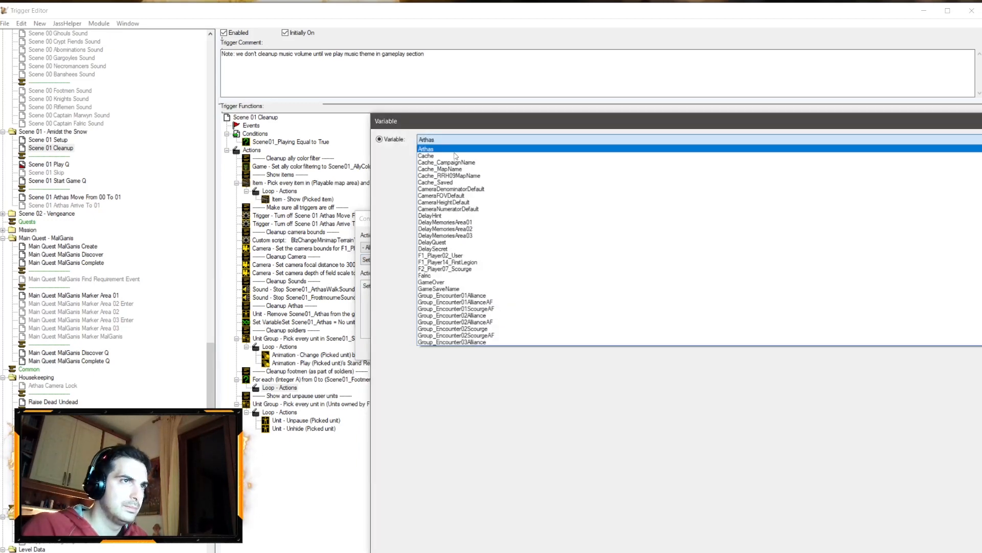
scroll(486, 210, "down", 4)
scroll(485, 210, "up", 3)
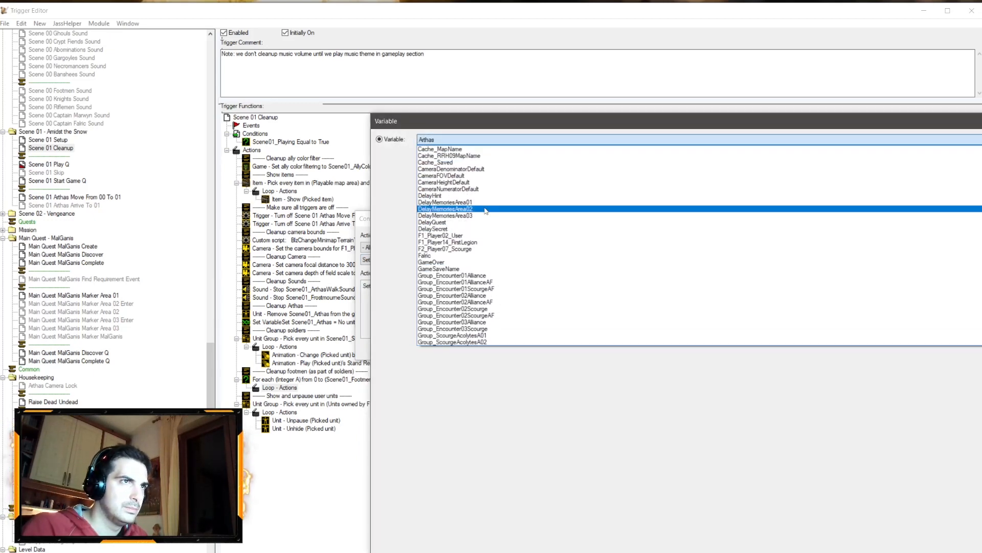
scroll(486, 220, "down", 10)
scroll(481, 241, "up", 12)
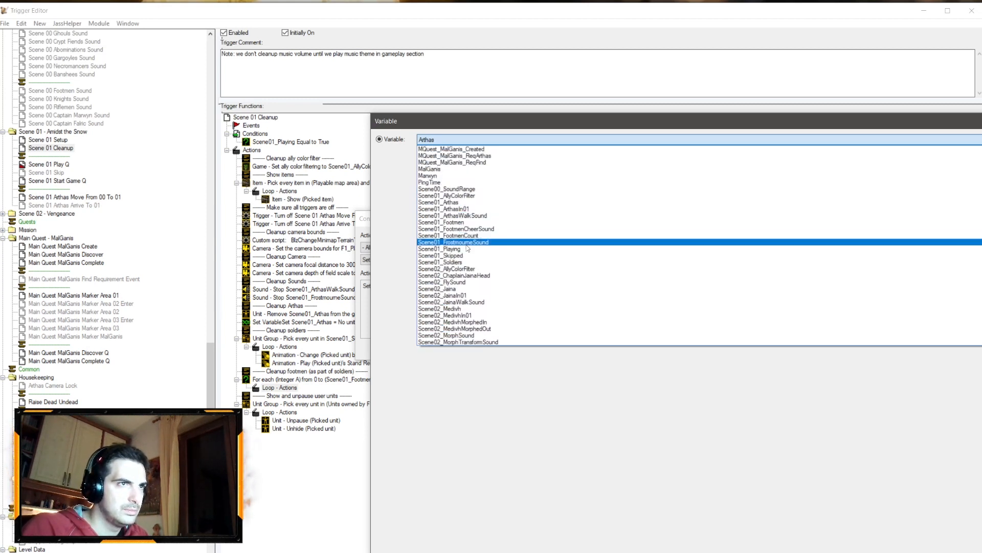
left_click(471, 224)
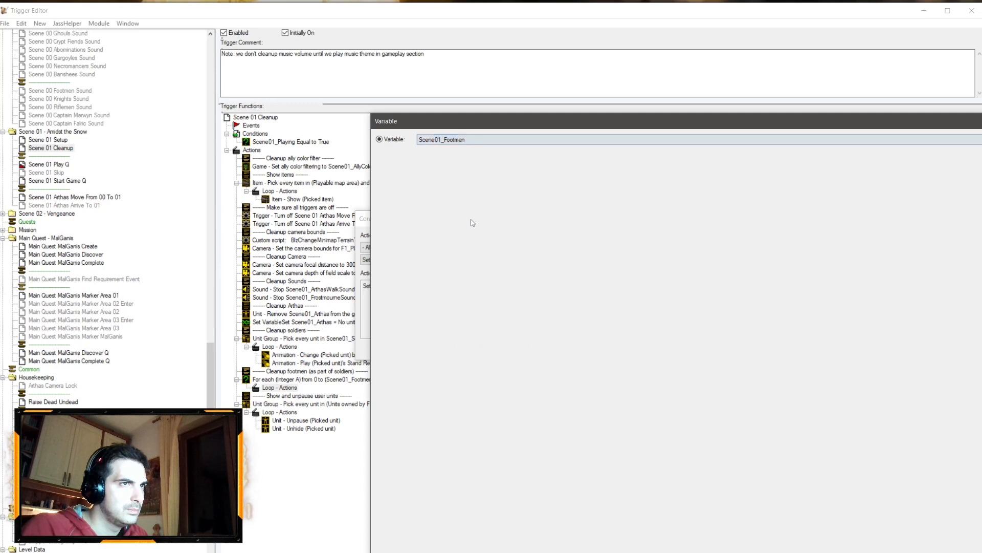
key("Return")
Step: Set the array index to For Loop Integer A with the value No unit and confirm the action
left_click(465, 286)
left_click(466, 153)
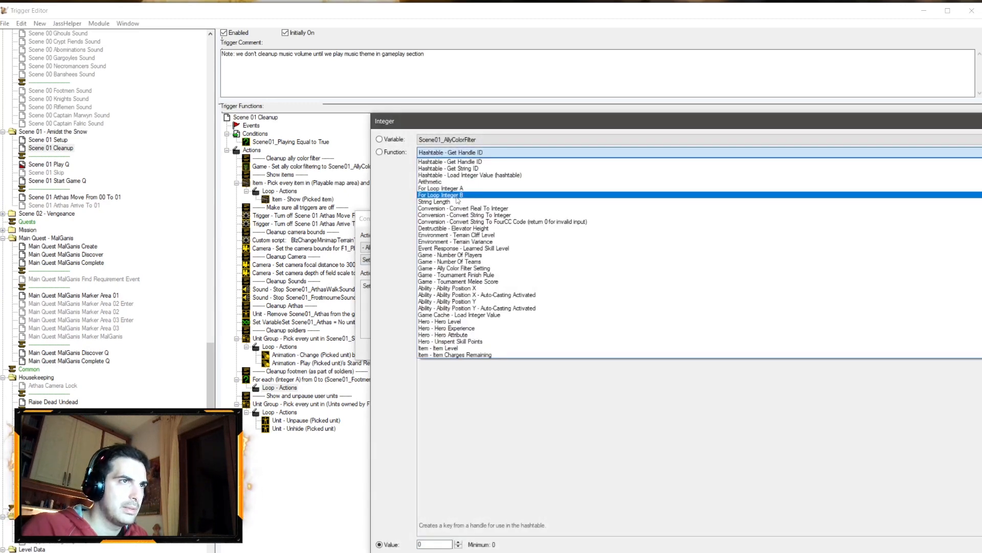
left_click(455, 189)
key("Return")
left_click(498, 286)
key("Escape")
key("Return")
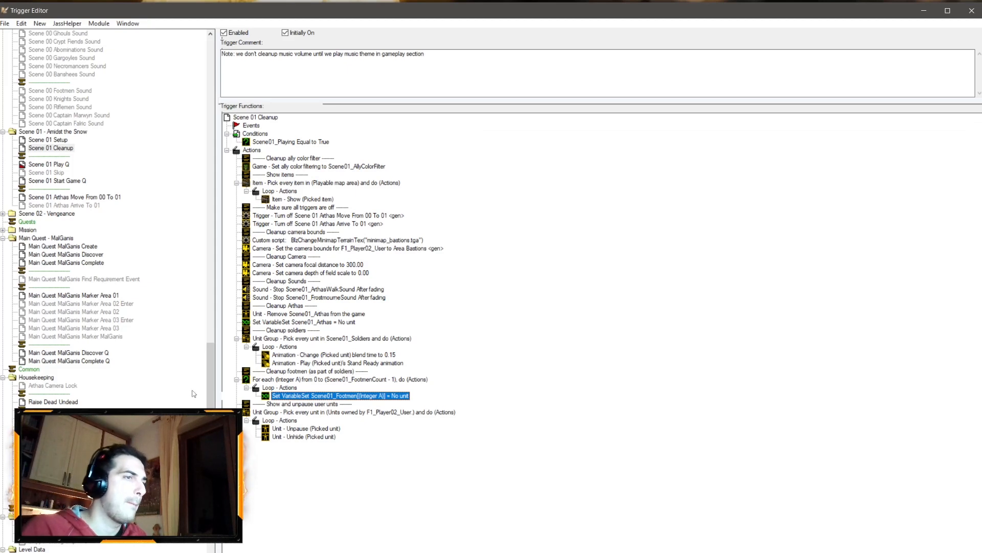
Step: Duplicate the action that stops Scene01_FrostmourneSound after fading
left_click(344, 298)
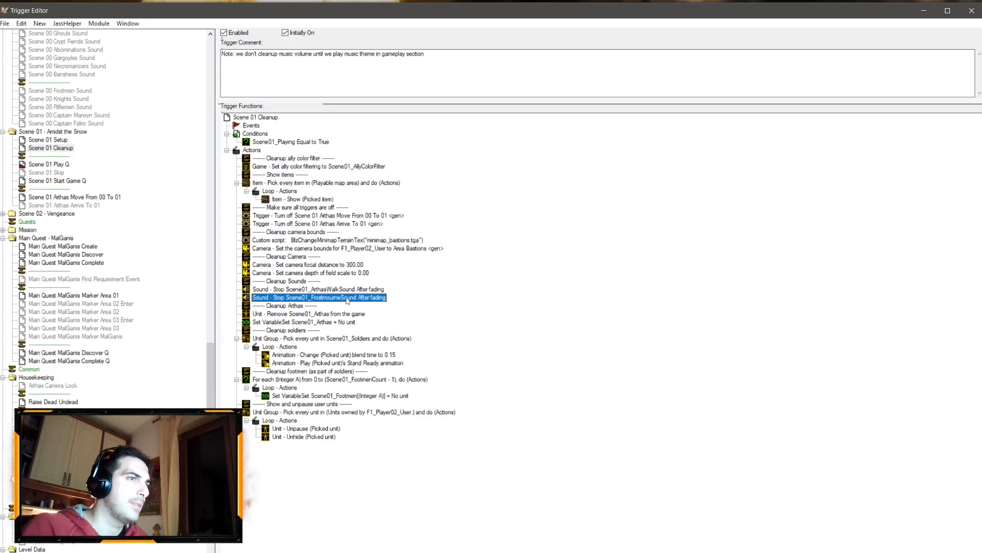
key("ctrl+c")
key("ctrl+v")
Step: Change the duplicated stop-sound action to stop Scene01_FootmenCheerSound after fading
double_click(344, 306)
left_click(412, 286)
left_click(461, 153)
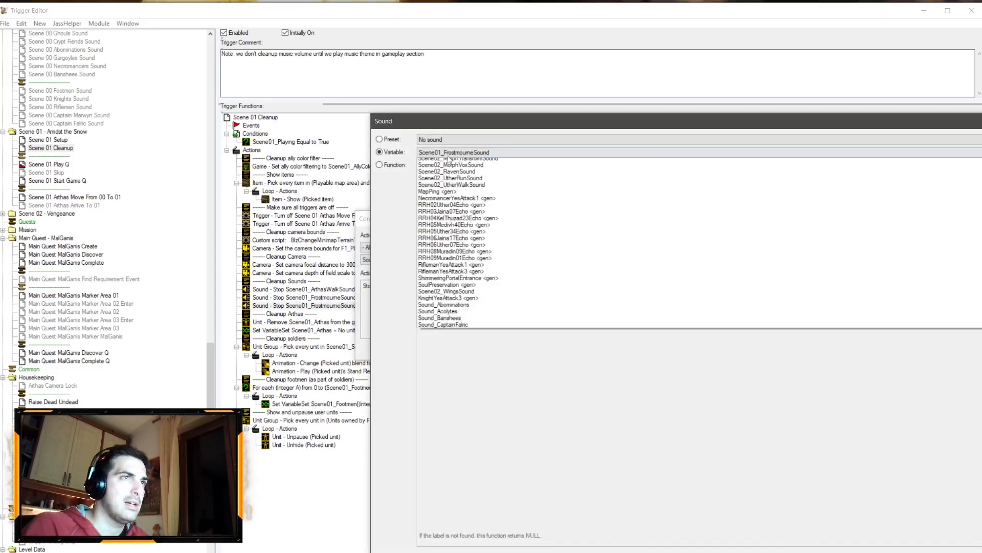
scroll(476, 223, "up", 4)
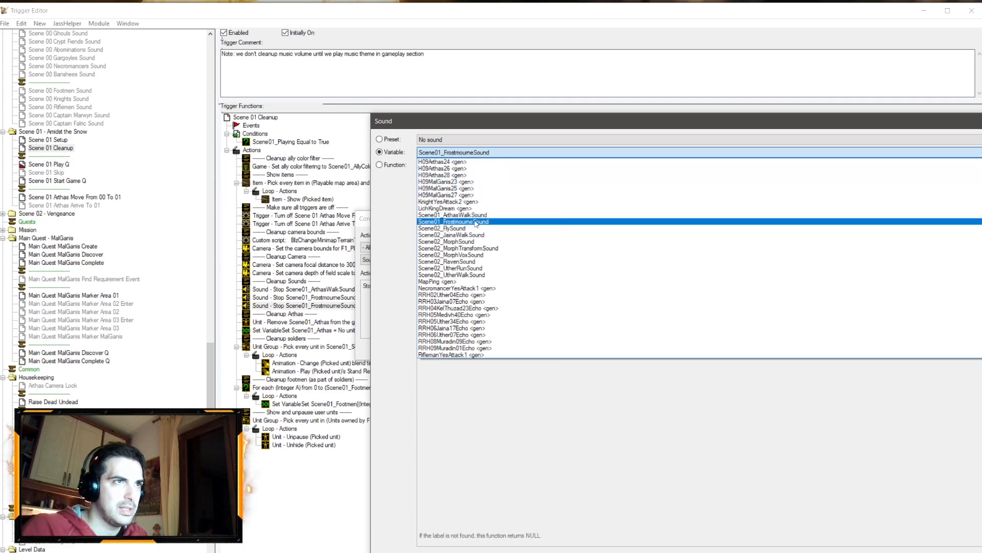
scroll(470, 210, "up", 10)
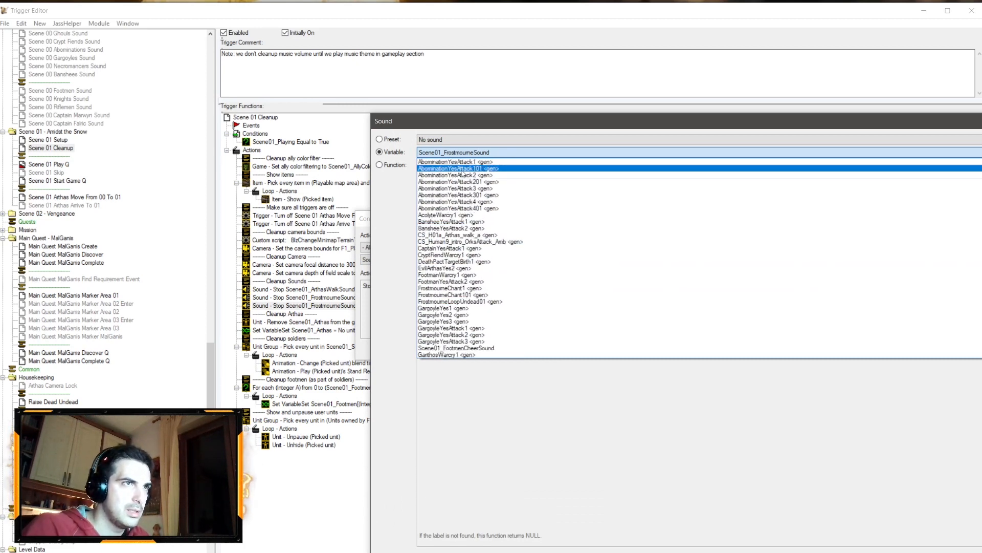
scroll(465, 220, "down", 5)
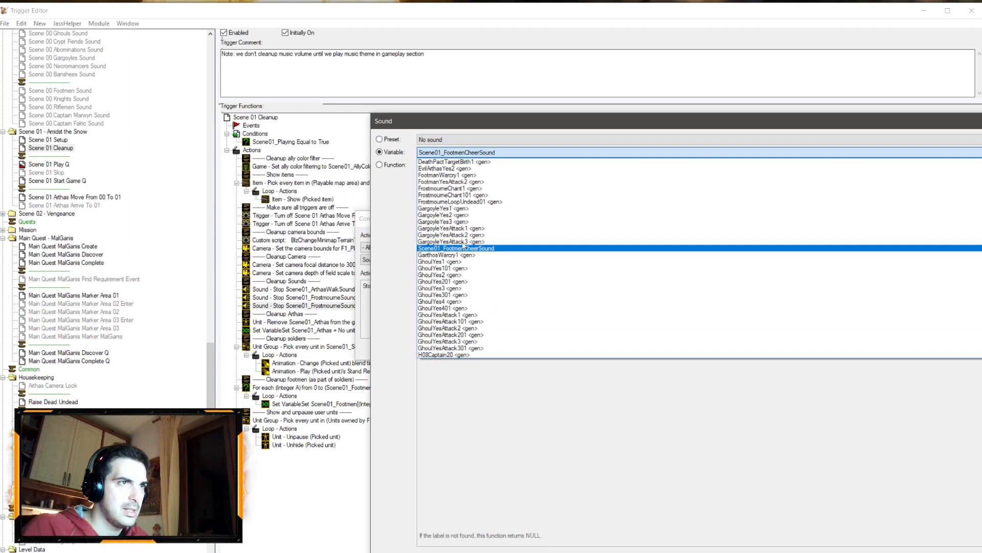
left_click(464, 247)
key("Return")
scroll(97, 376, "down", 6)
scroll(87, 336, "up", 6)
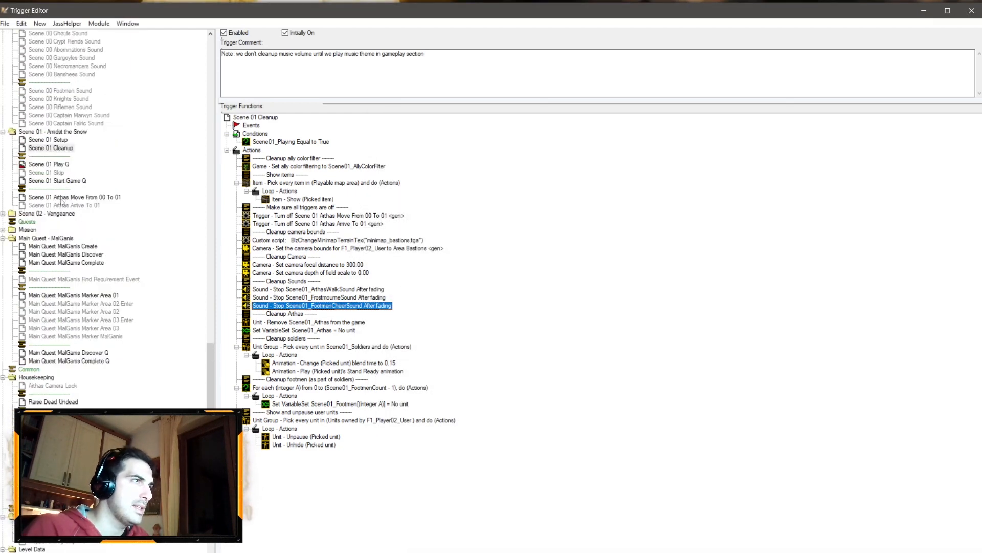
Step: Compare the music actions in the other map's Cinematic 01 Cleanup trigger for reference
left_click(55, 180)
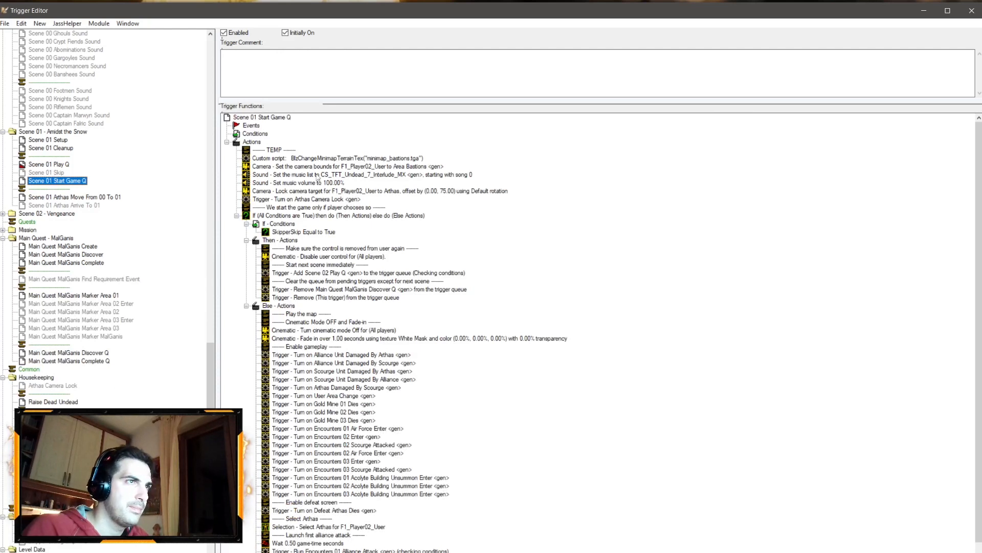
left_click(335, 177)
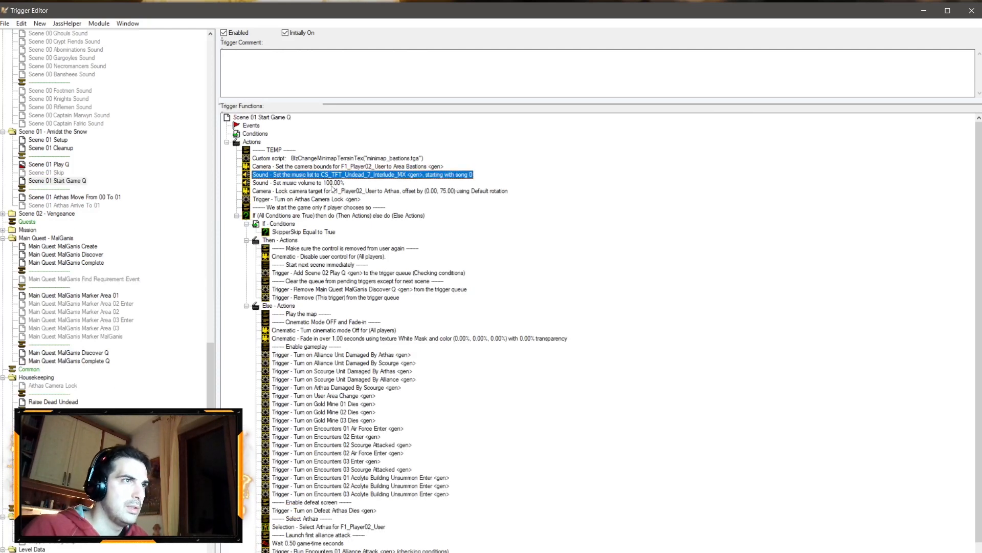
left_click(128, 24)
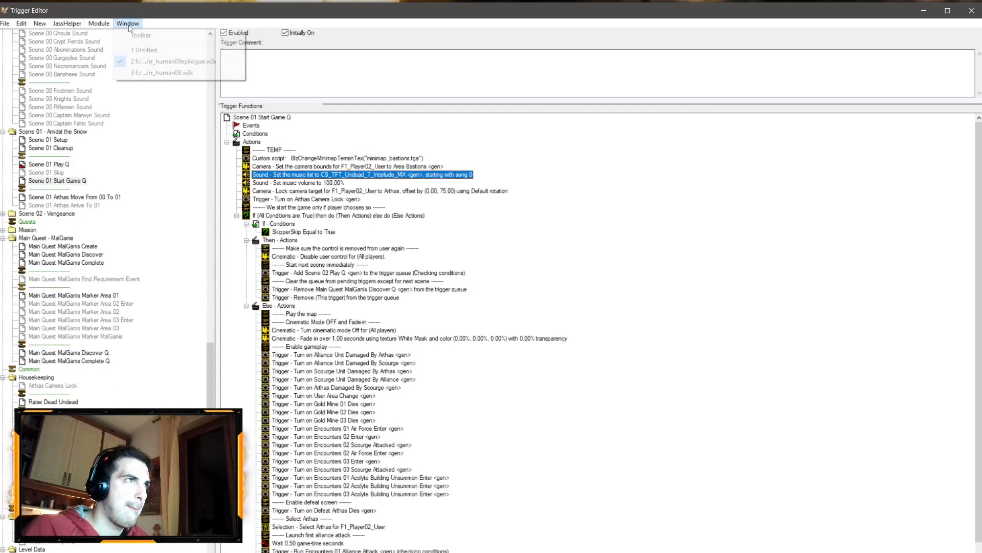
left_click(154, 72)
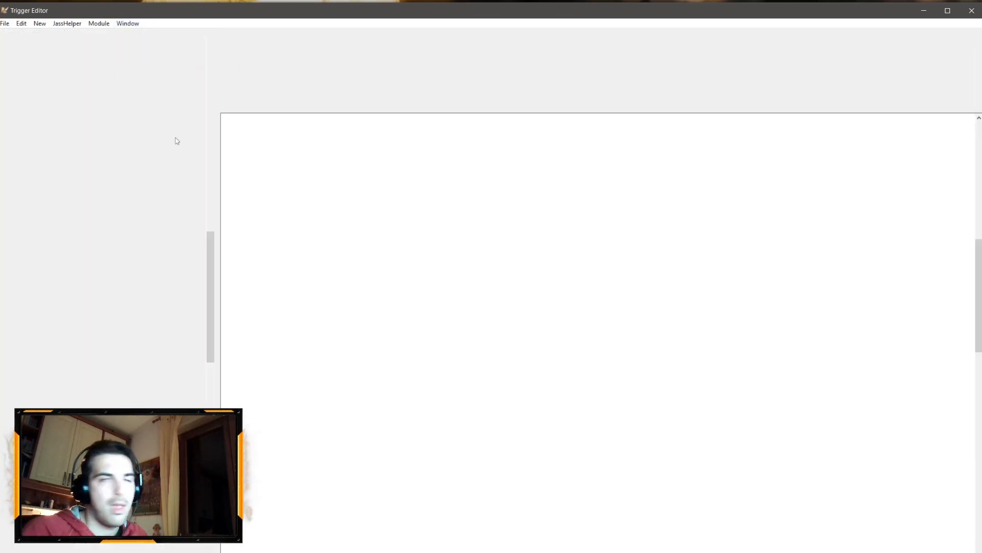
scroll(49, 154, "up", 20)
scroll(58, 302, "down", 12)
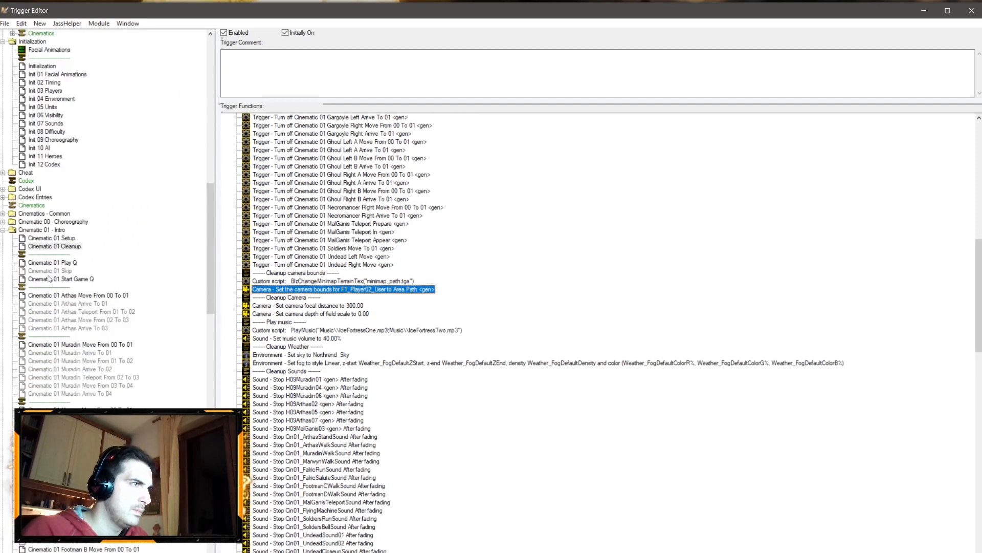
left_click(48, 278)
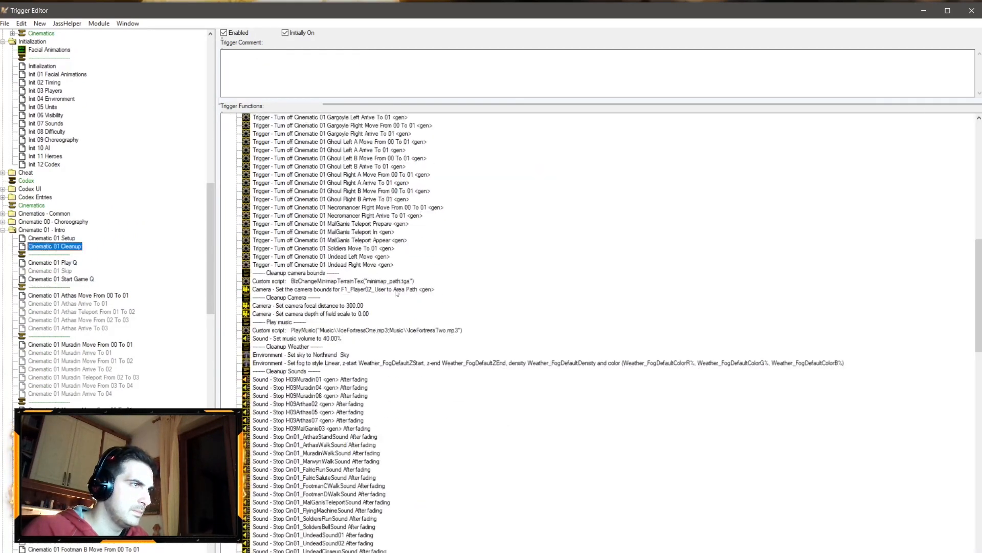
left_click(297, 330)
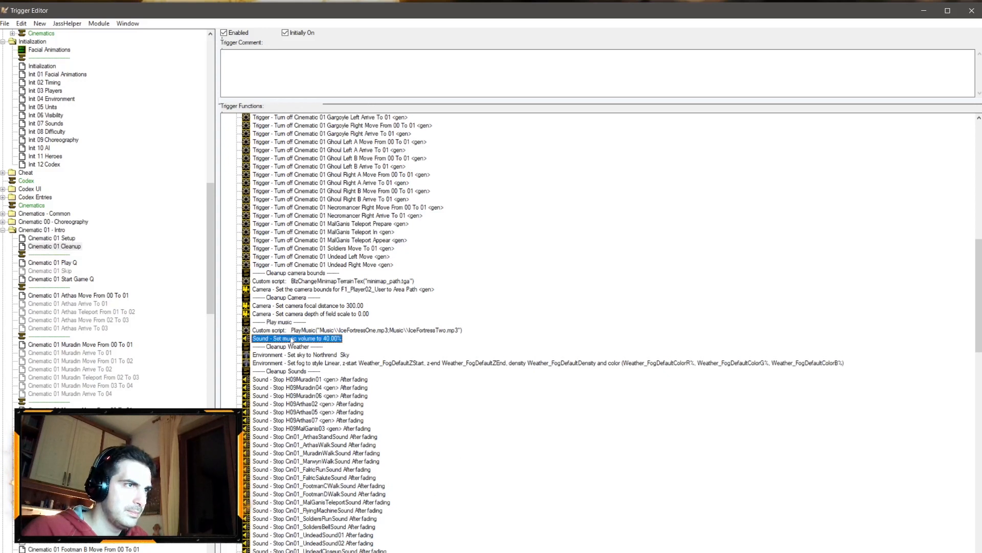
left_click(129, 23)
left_click(148, 64)
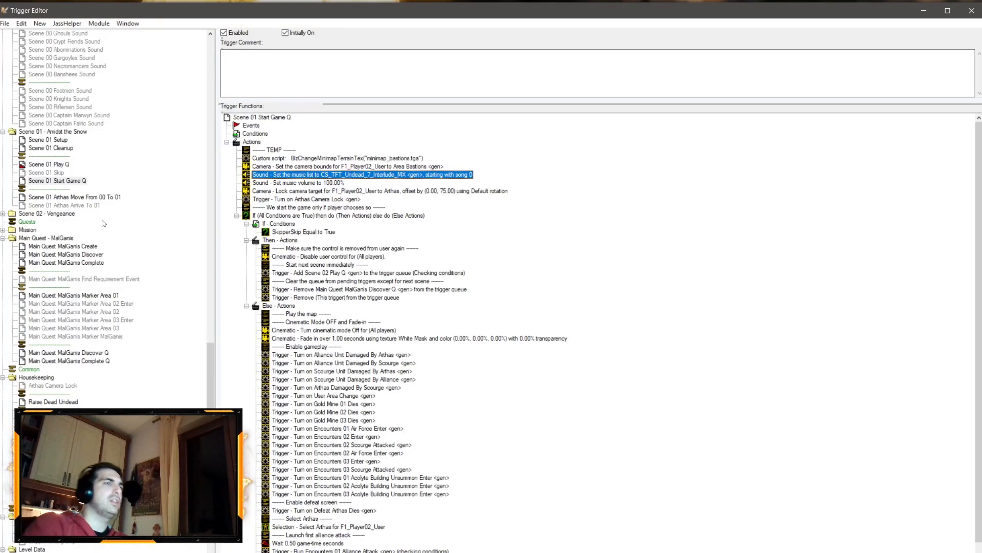
Step: Cut the CS_TFT_Undead_7_Interlude_MX music list and 100% music volume actions from Scene 01 Start Game Q
left_click(51, 140)
scroll(54, 149, "up", 1)
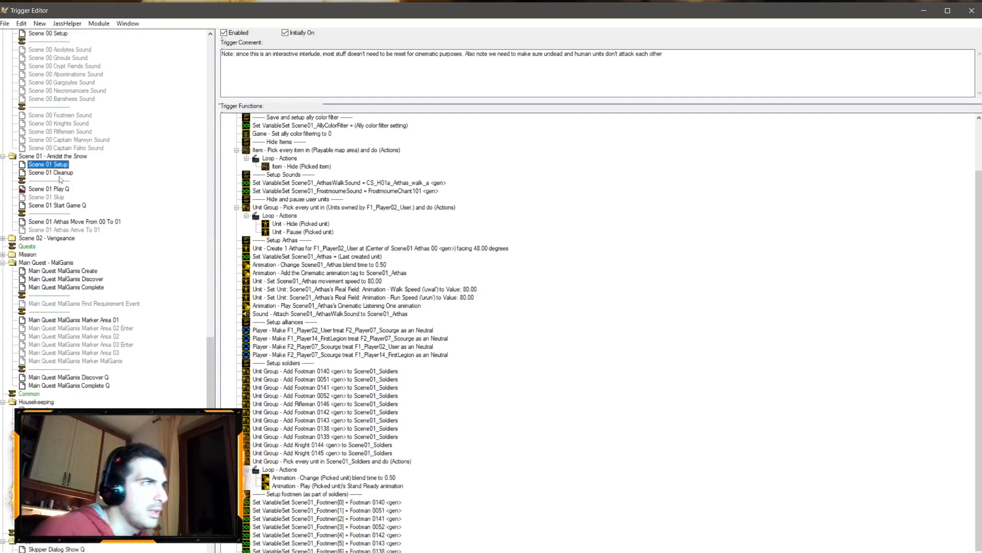
left_click(56, 189)
scroll(56, 189, "up", 1)
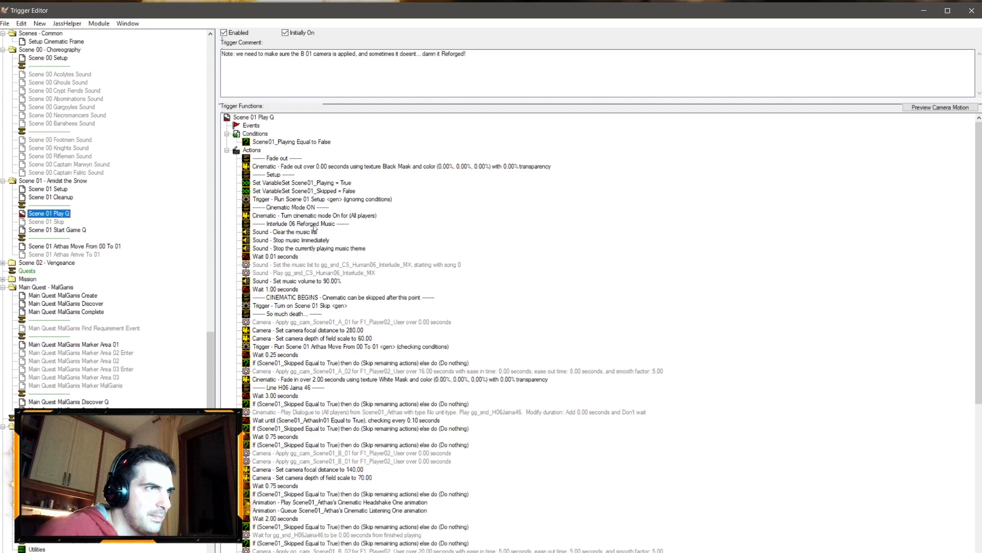
left_click(310, 265)
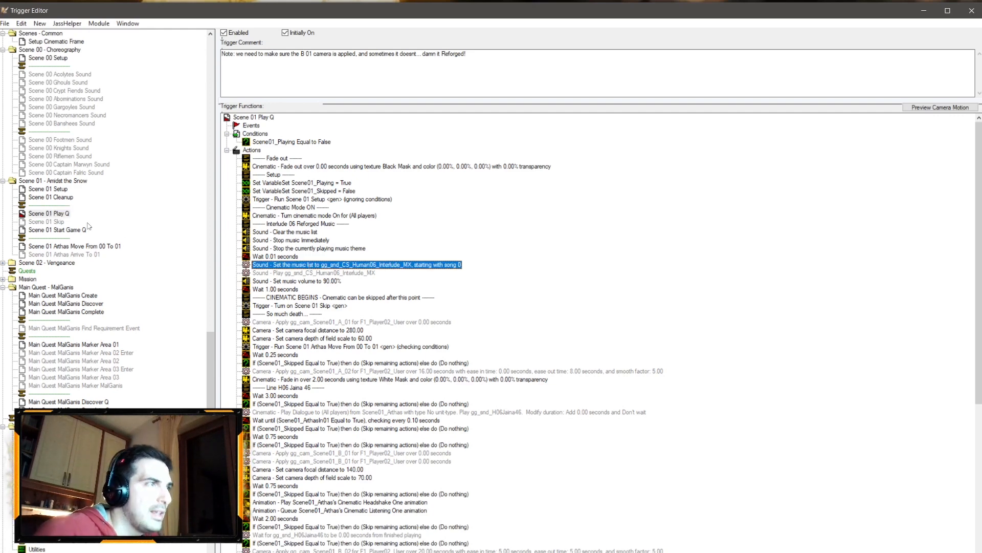
left_click(59, 228)
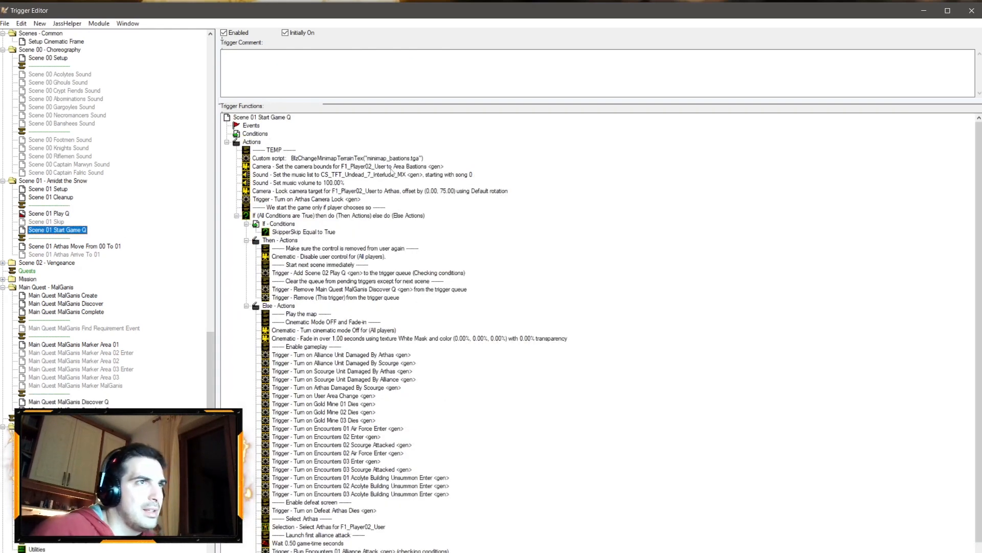
left_click(361, 174)
left_click(361, 182, "shift")
key("ctrl+x")
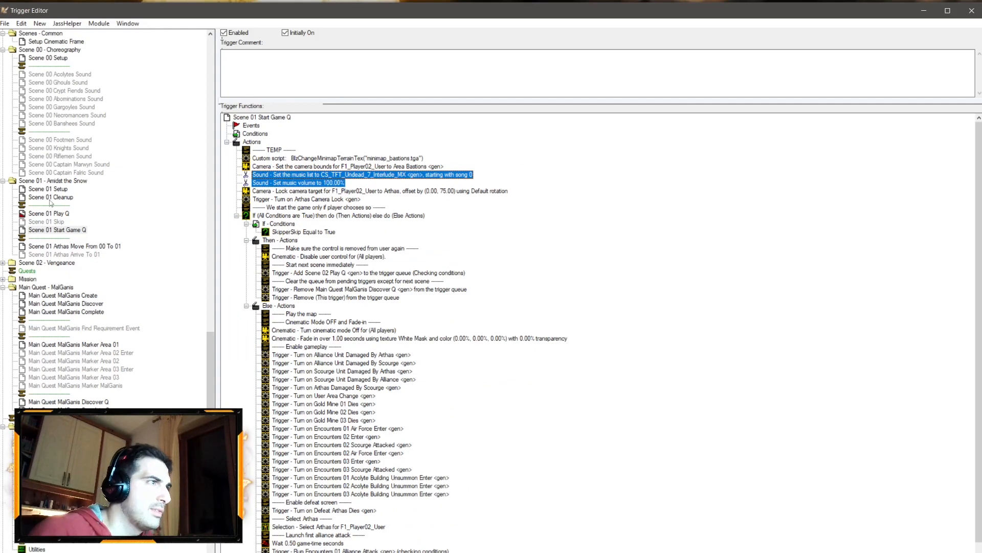
Step: Paste the music actions into Scene 01 Play Q after the disabled Play music action
left_click(52, 213)
left_click(328, 272)
key("ctrl+v")
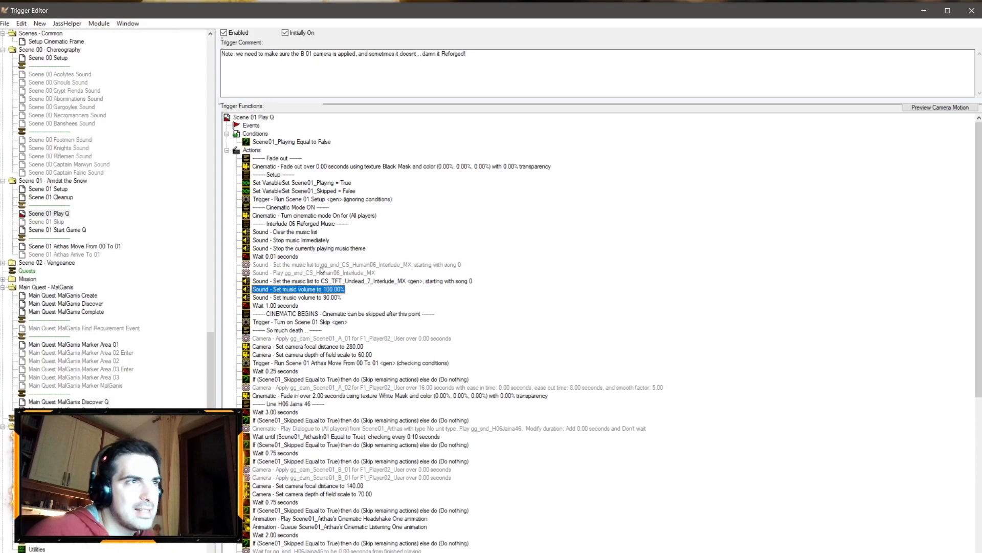
Step: Move the Play music action below the CS_TFT_Undead_7_Interlude_MX music list action
left_click(328, 265)
left_click(327, 274, "shift")
left_click(321, 298, "ctrl")
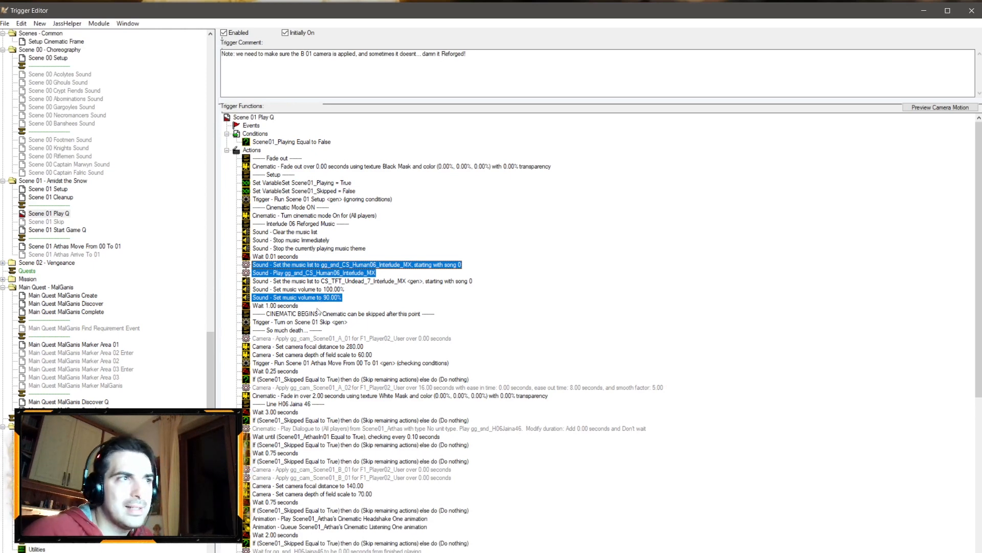
left_click(344, 274)
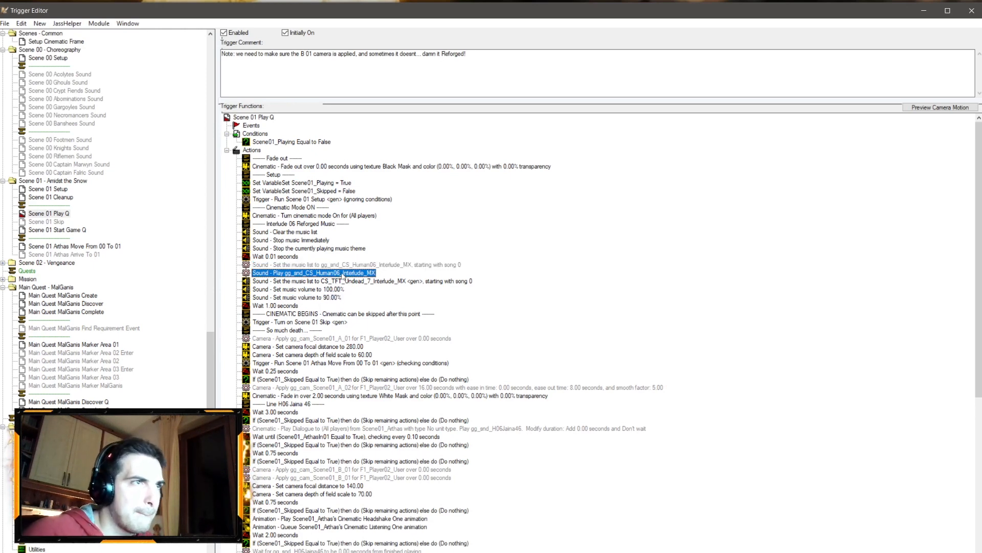
left_click_drag(350, 274, 351, 287)
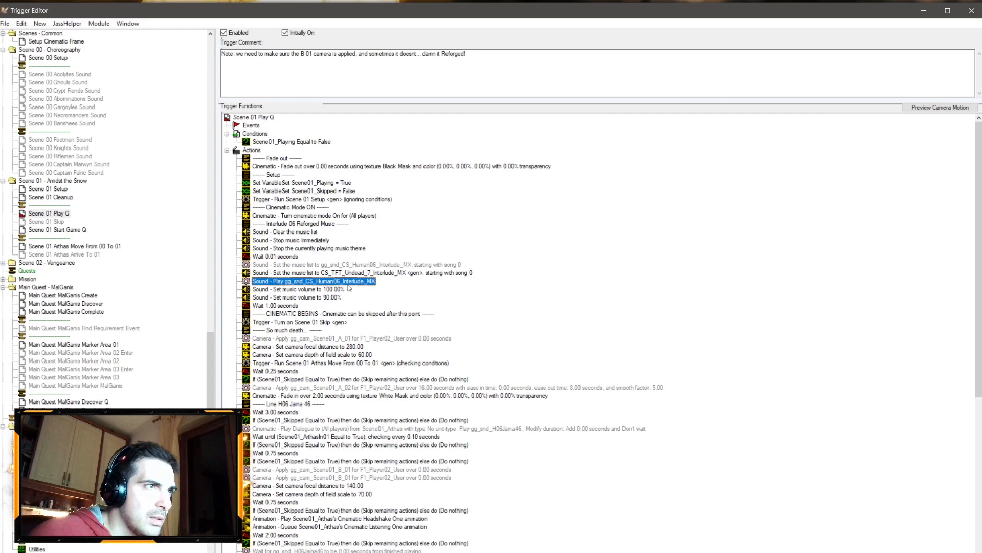
Step: Set the Play music action to play CS_TFT_Undead_7_Interlude_MX <gen>
double_click(347, 282)
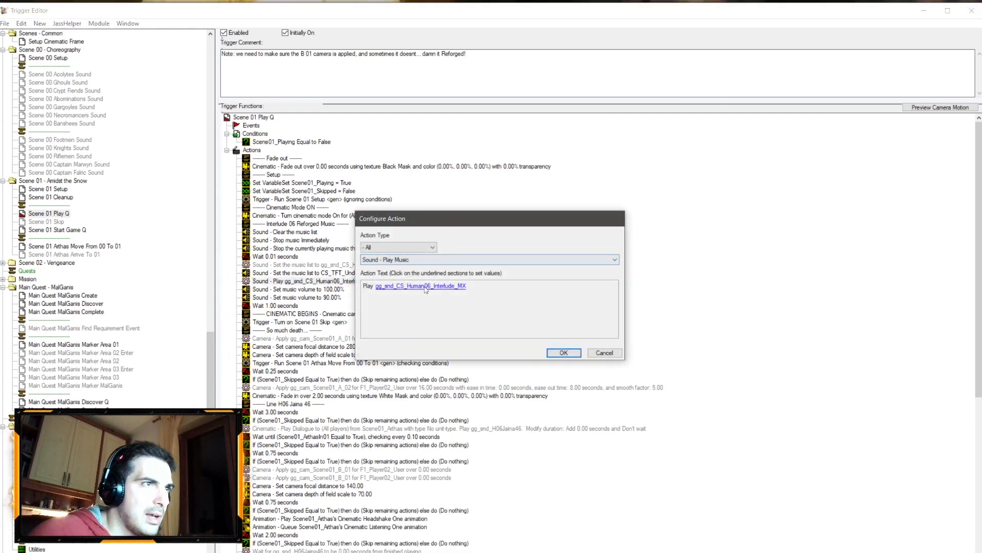
left_click(424, 287)
left_click(444, 152)
left_click(443, 159)
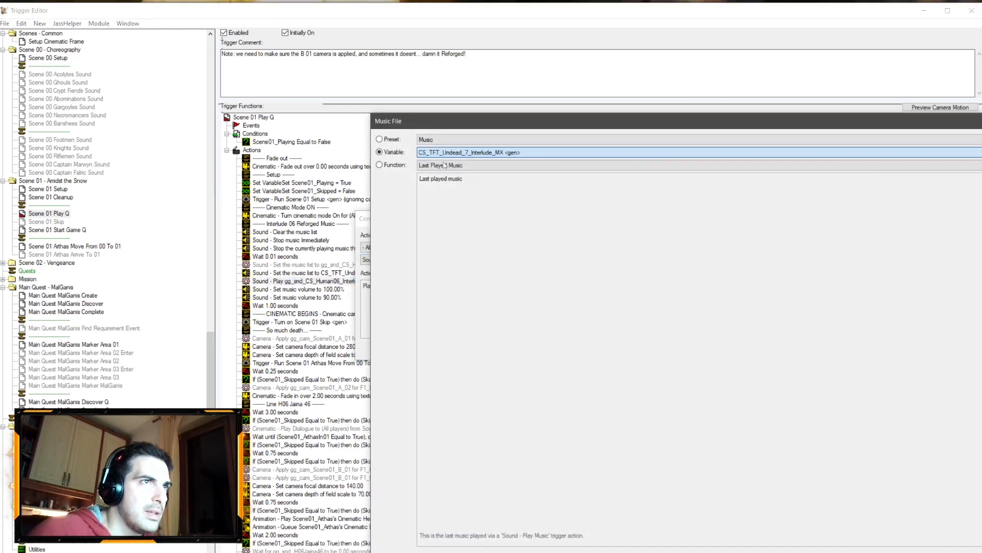
key("Return")
key("Return")
Step: Delete the old Human06 music list, the 90% music volume action and the Play Sound action in Scene 01 Play Q
left_click(338, 265)
left_click(329, 298, "ctrl")
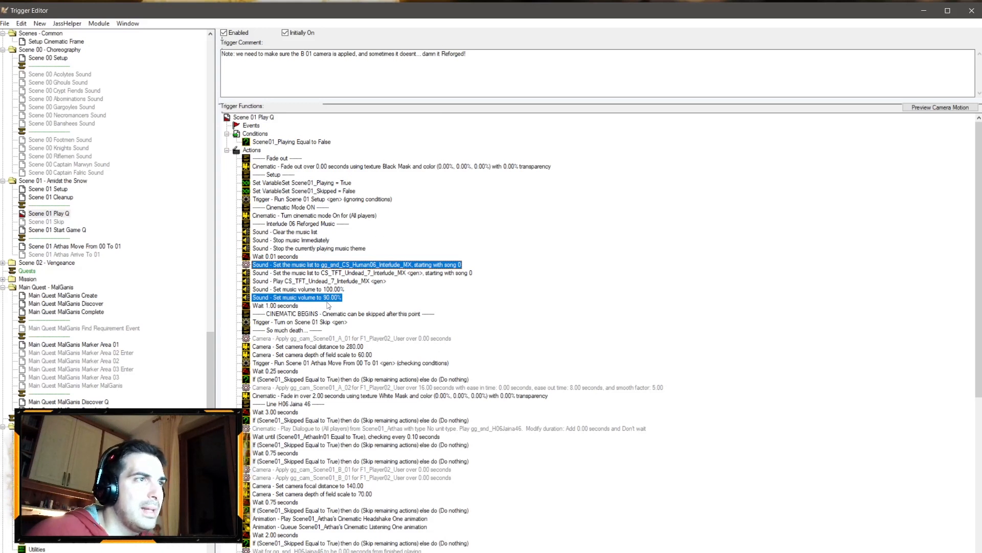
key("Delete")
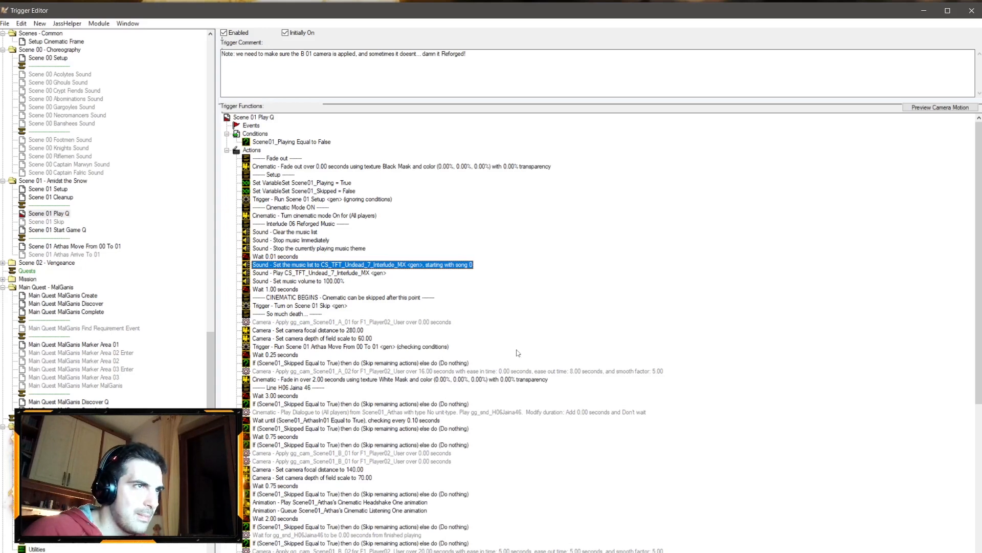
scroll(518, 353, "down", 10)
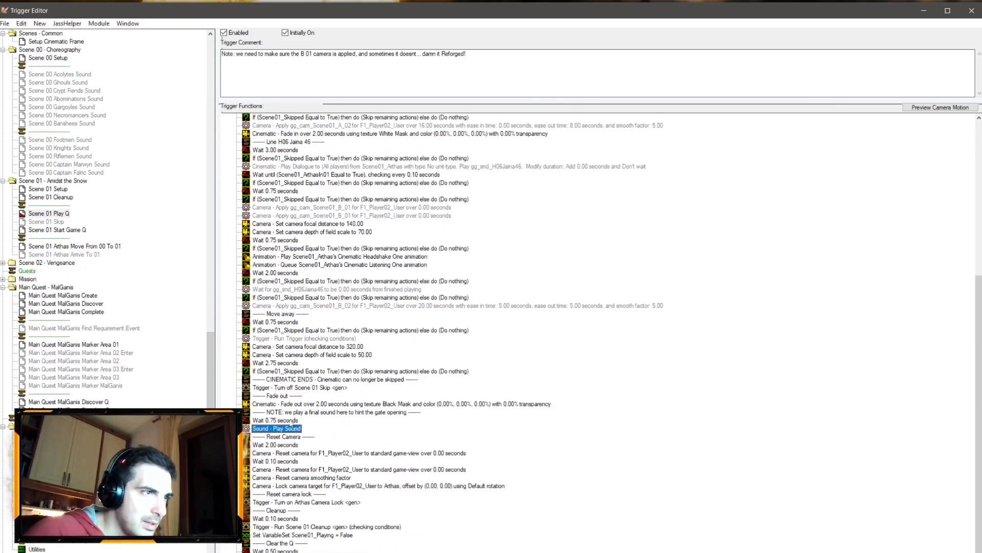
key("Delete")
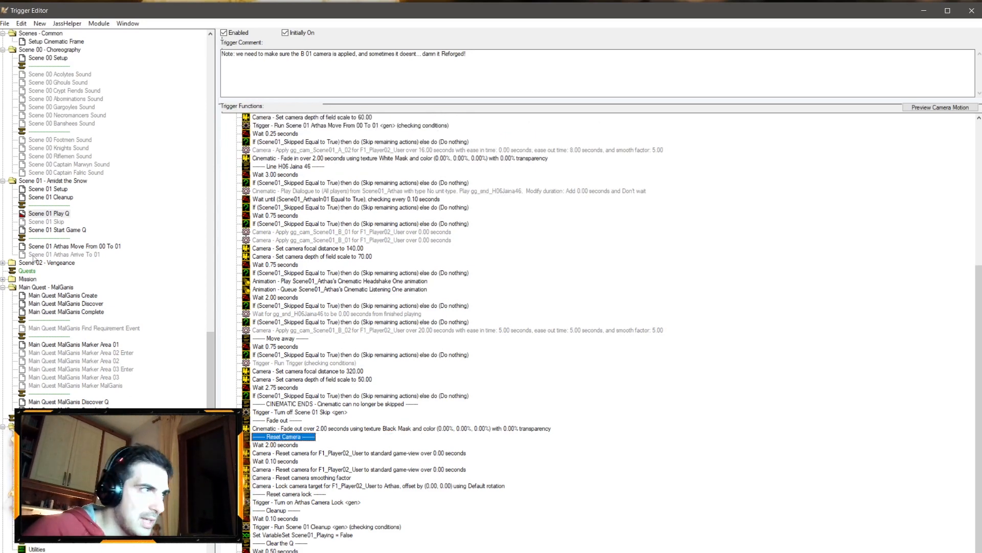
Step: Delete the whole TEMP block of actions from Scene 01 Start Game Q
left_click(70, 231)
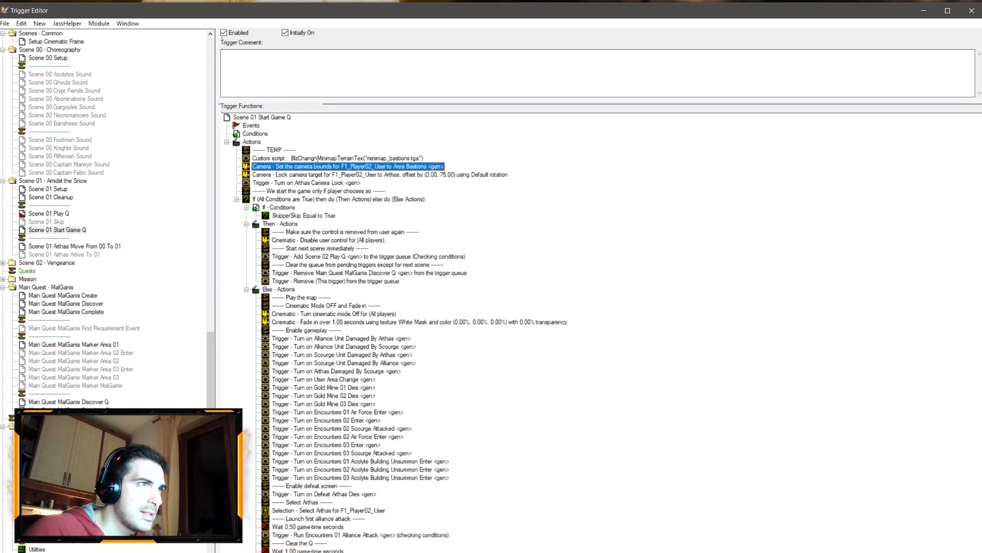
left_click(51, 198)
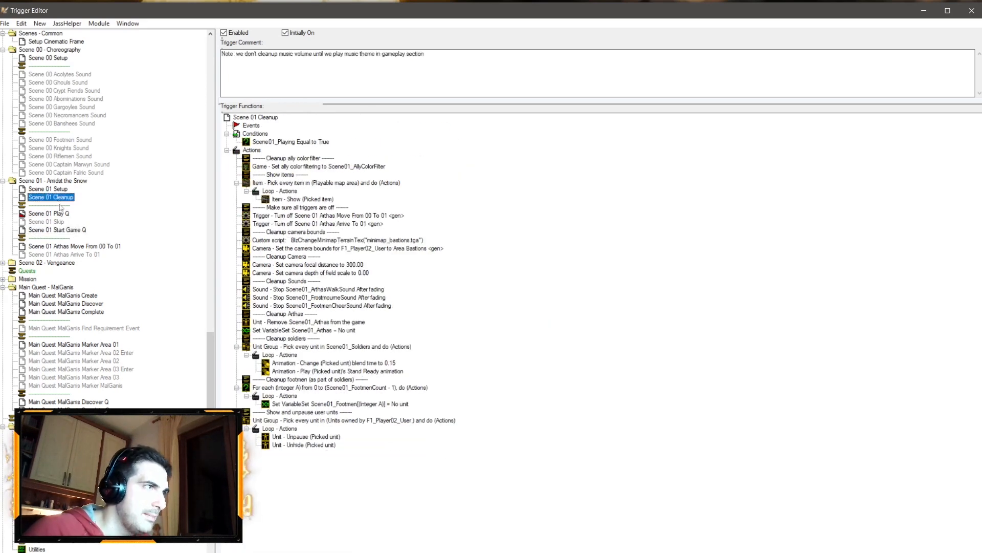
left_click(71, 231)
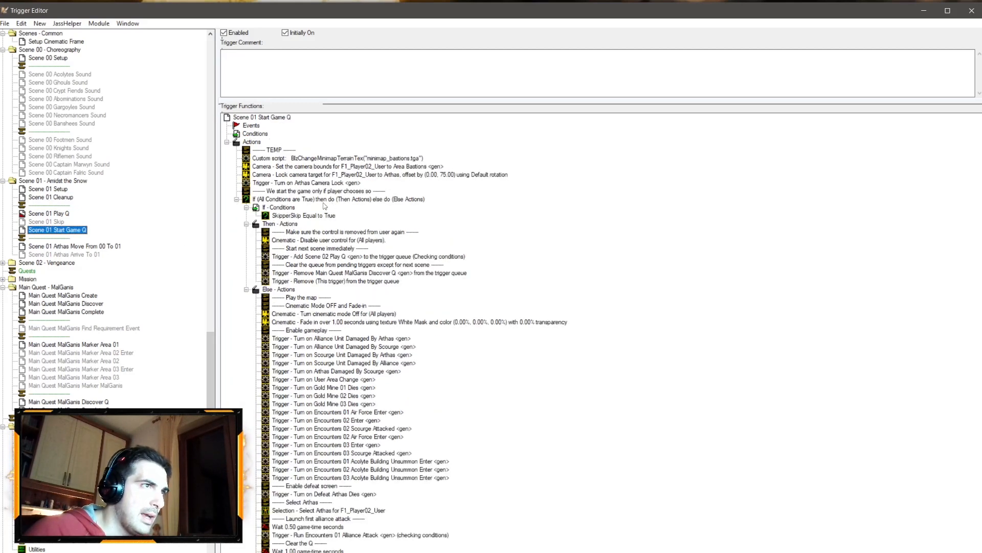
left_click(274, 150, "shift")
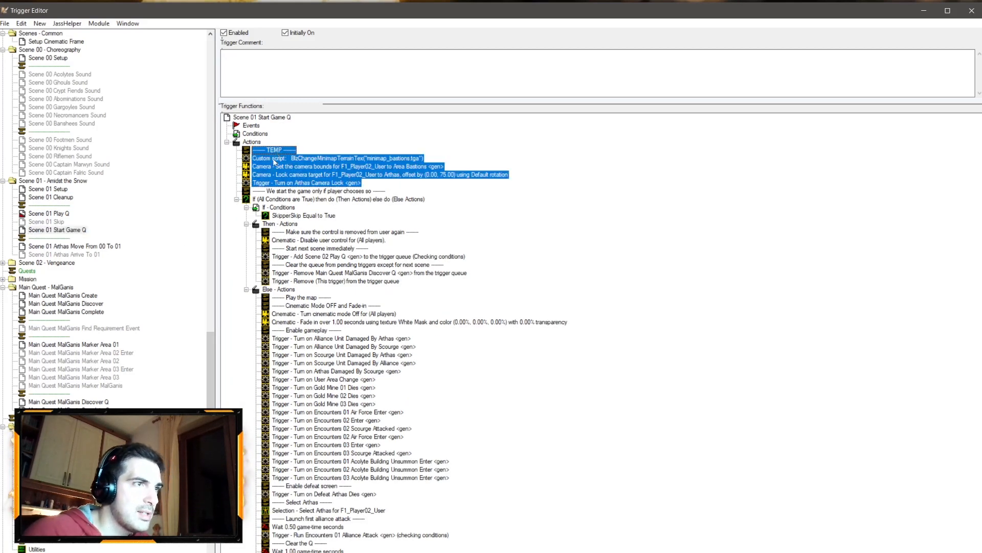
key("Delete")
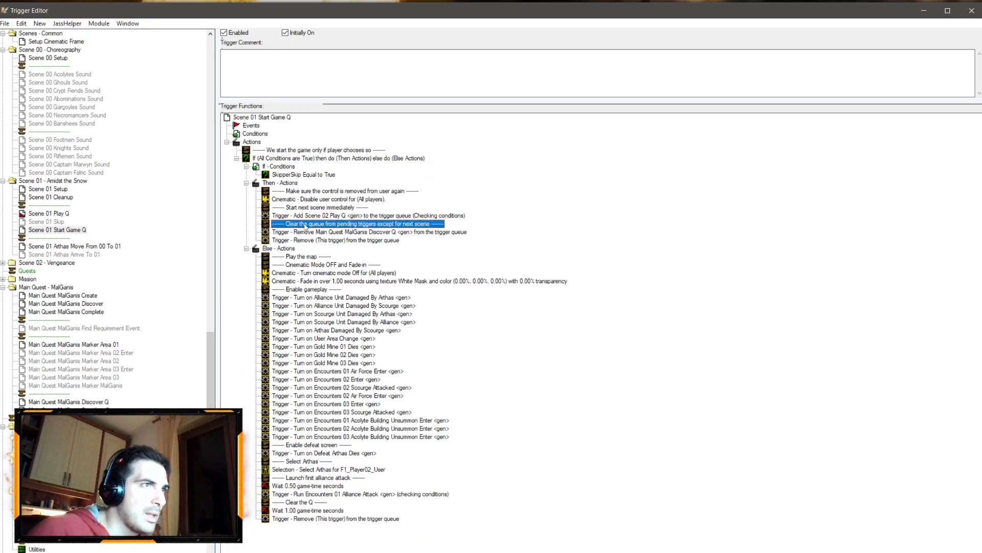
Step: Add a comment "Disable useless gameplay triggers" after the Add Scene 02 Play Q action in the Then actions
key("ctrl+v")
double_click(314, 224)
left_click(423, 287)
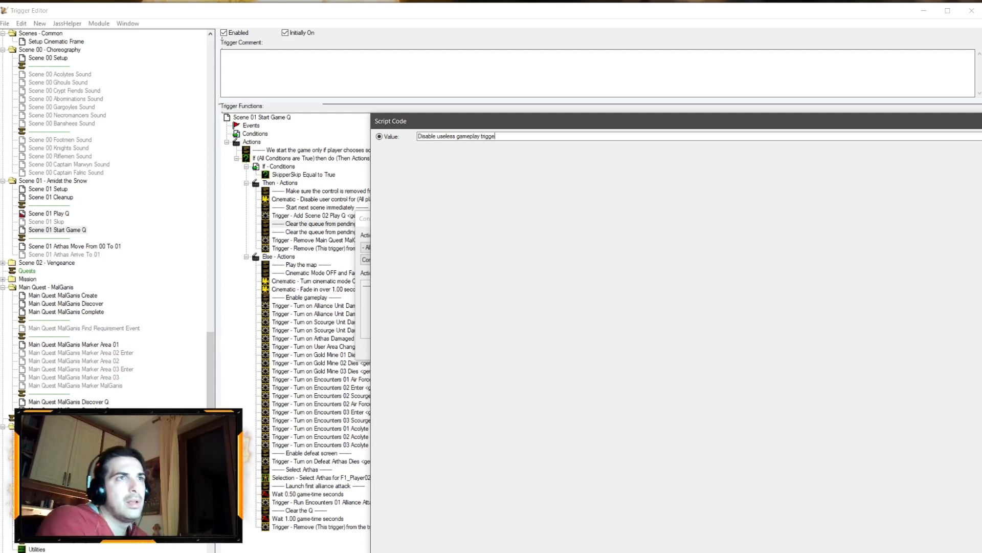
type("s")
key("Return")
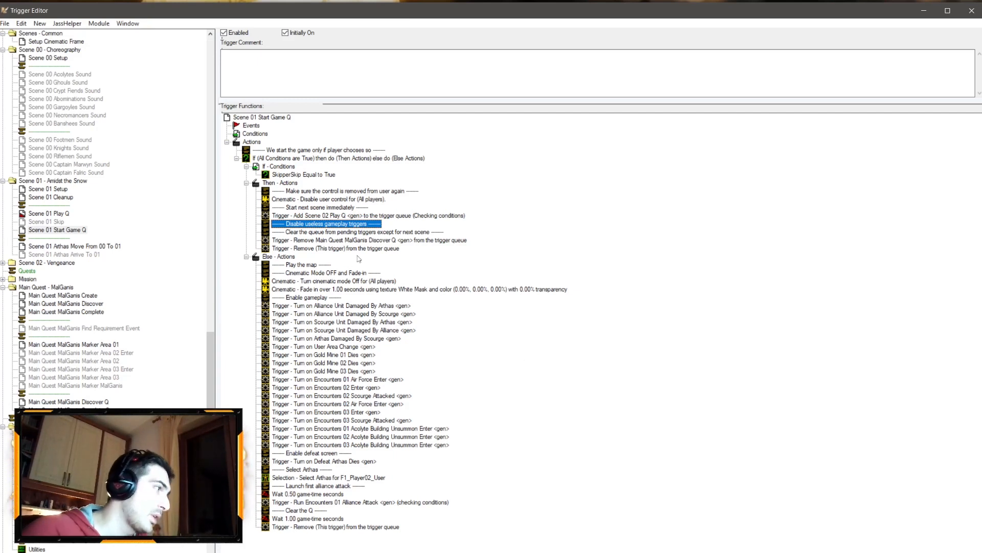
Step: Add a Trigger Turn Off action for Raise Dead Undead <gen> under the Disable useless gameplay triggers comment
right_click(358, 223)
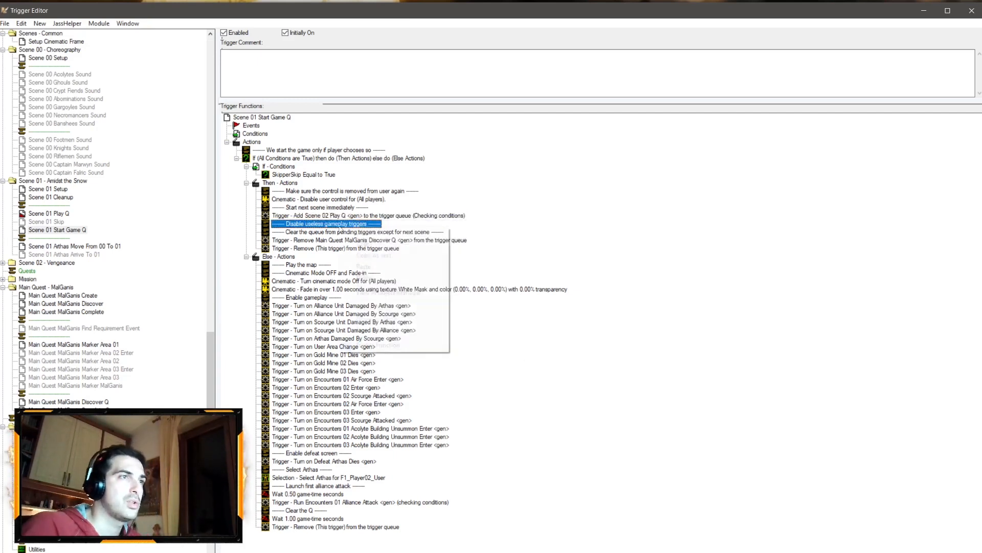
left_click(388, 327)
left_click(398, 247)
left_click(382, 422)
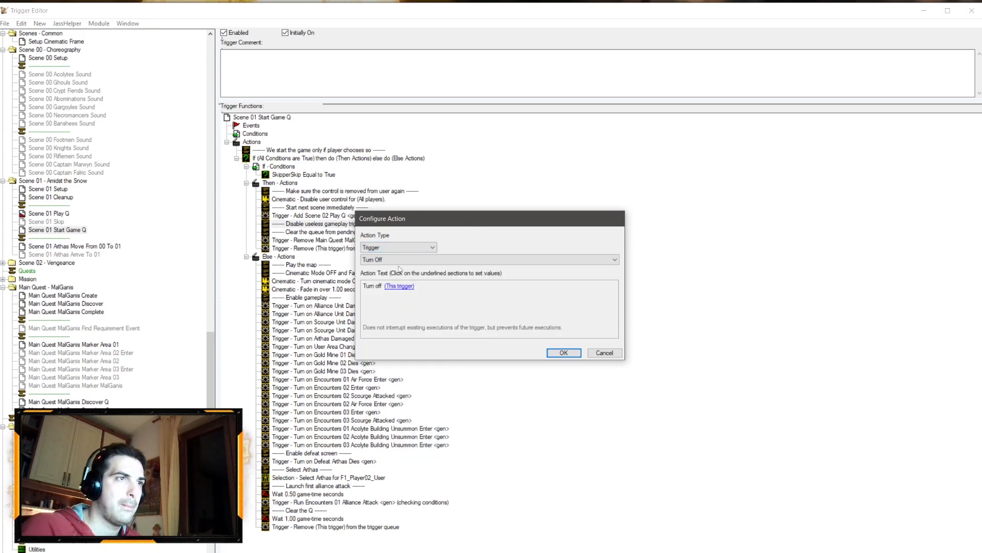
left_click(402, 286)
left_click(461, 139)
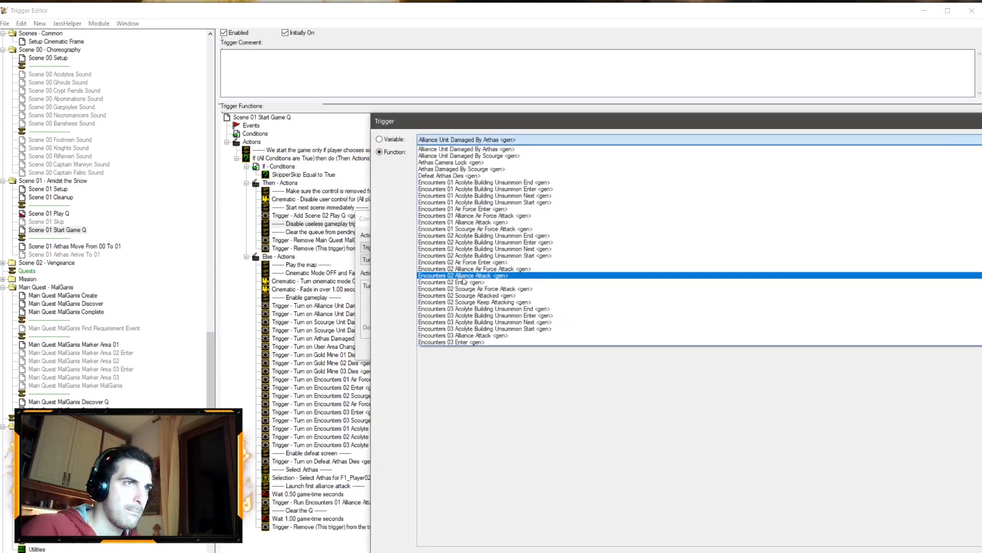
key("d")
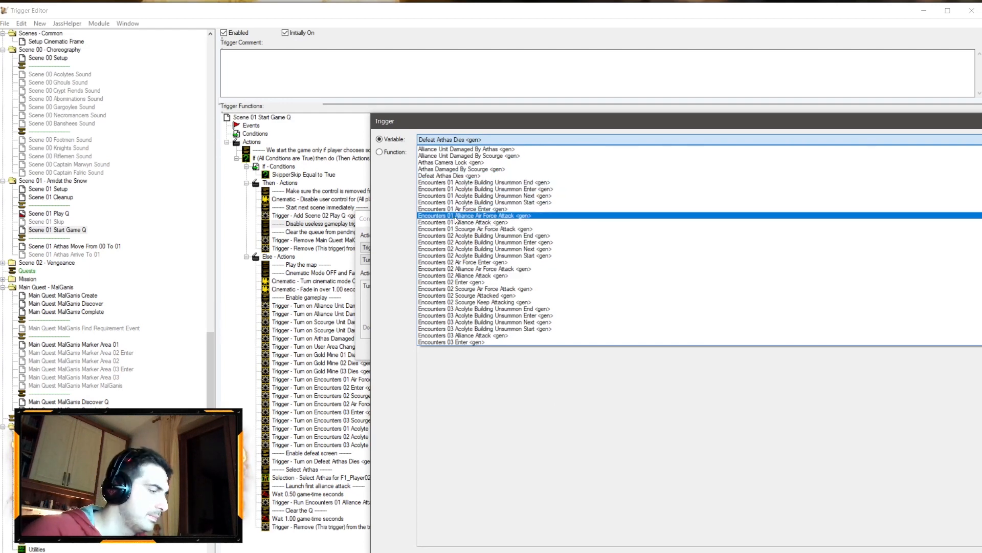
left_click(100, 373)
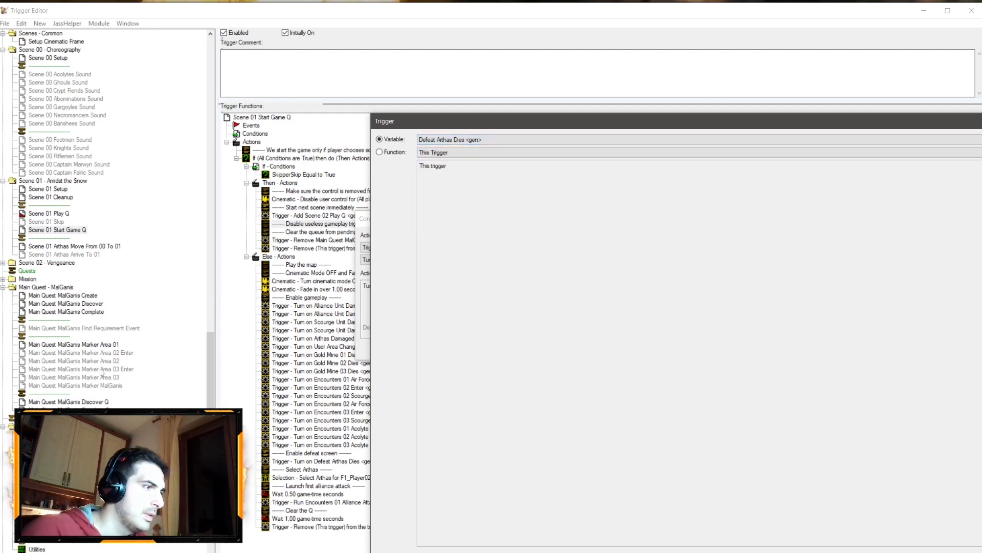
left_click(445, 143)
left_click(445, 339)
key("Return")
key("Return")
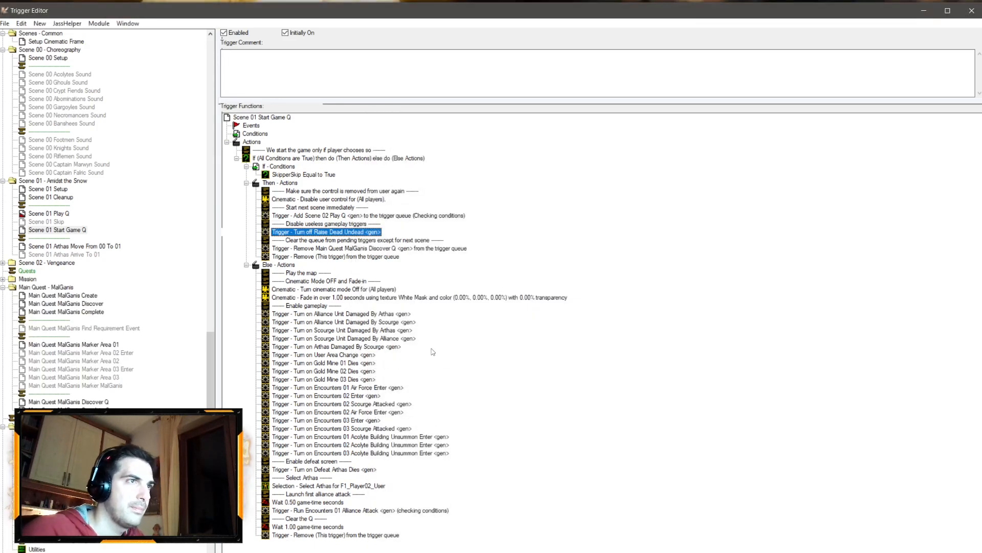
Step: Save the map
left_click(80, 208)
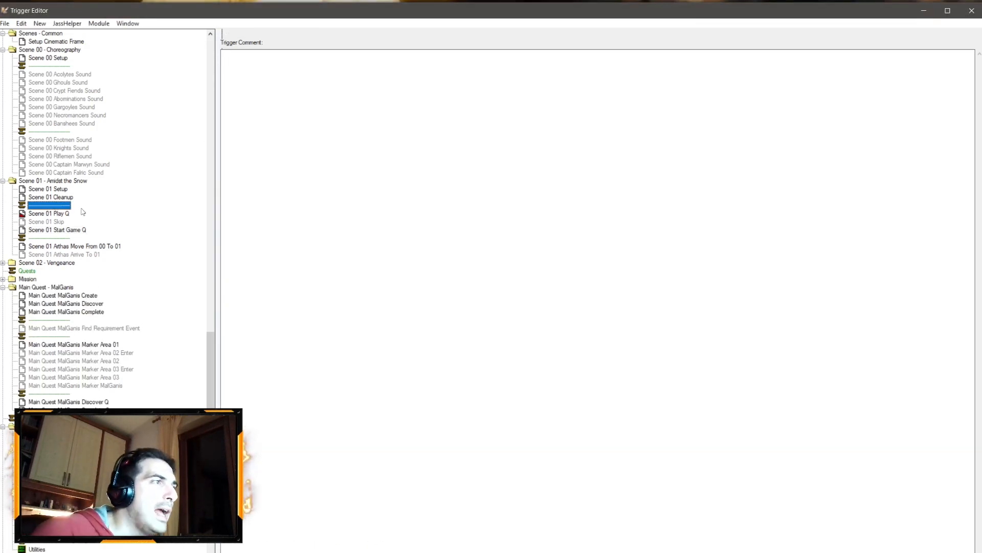
key("ctrl+s")
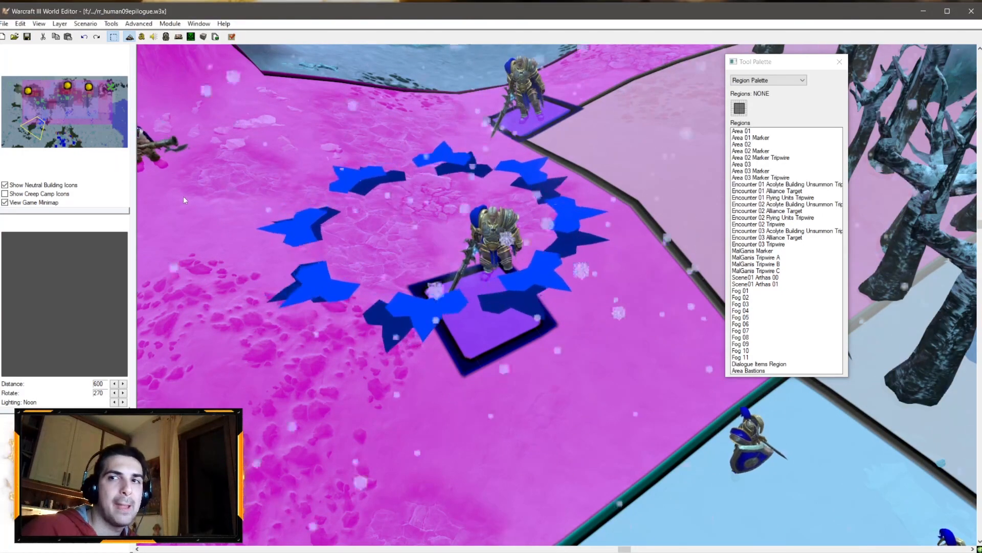
Step: Create a camera from a close view behind Arthas and name it Scene01 A 01
scroll(425, 209, "down", 5)
right_click_drag(426, 209, 614, 353)
right_click_drag(513, 271, 455, 261, "ctrl")
scroll(440, 286, "up", 6)
right_click_drag(432, 332, 427, 293, "ctrl")
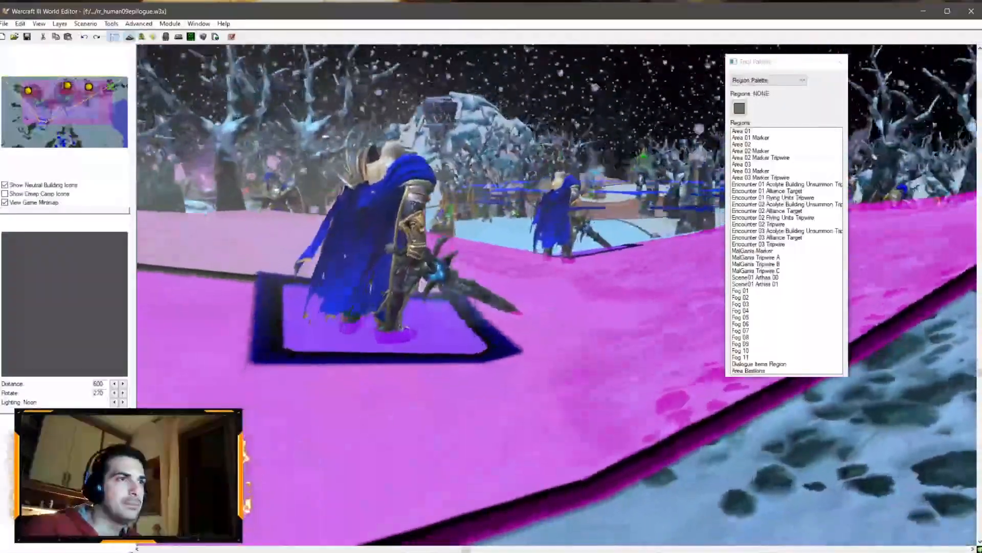
scroll(426, 294, "down", 2)
scroll(426, 295, "up", 5)
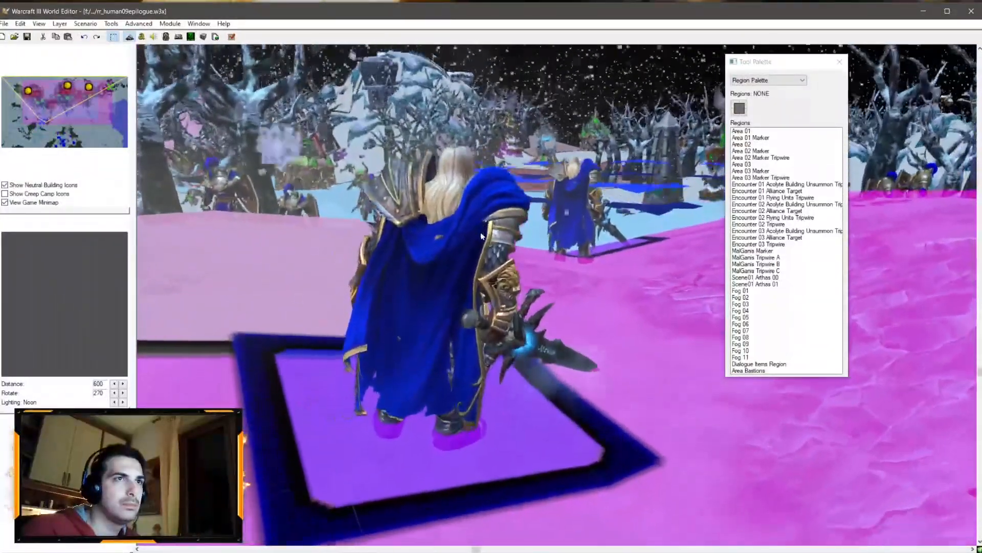
right_click_drag(481, 235, 466, 220, "ctrl")
scroll(482, 220, "down", 3)
scroll(486, 191, "up", 5)
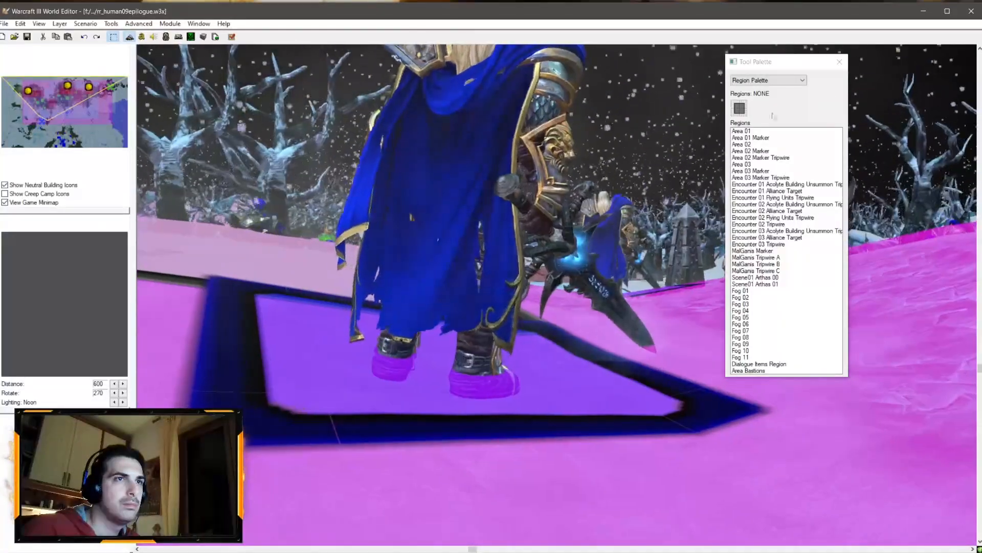
right_click_drag(567, 96, 533, 201, "ctrl")
left_click(770, 80)
left_click(770, 116)
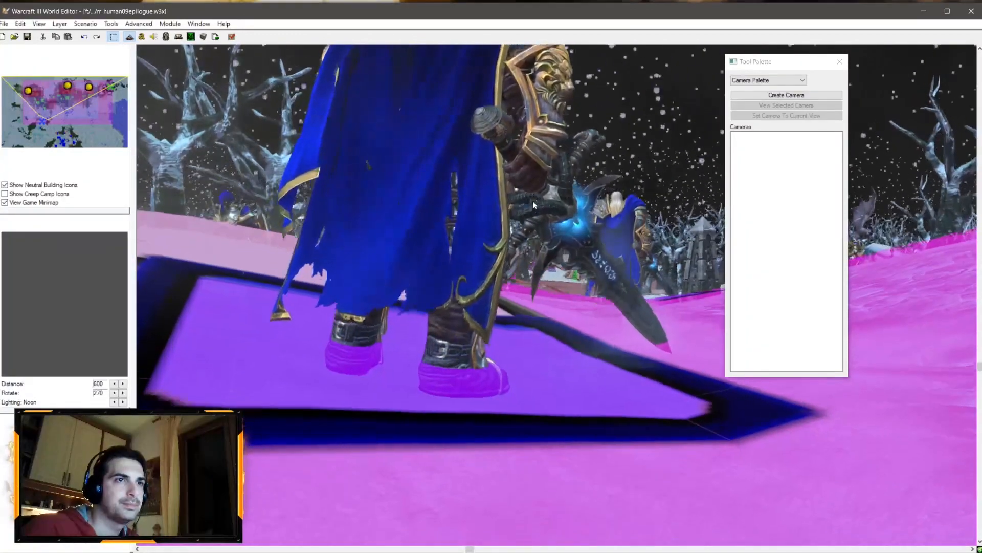
left_click(786, 95)
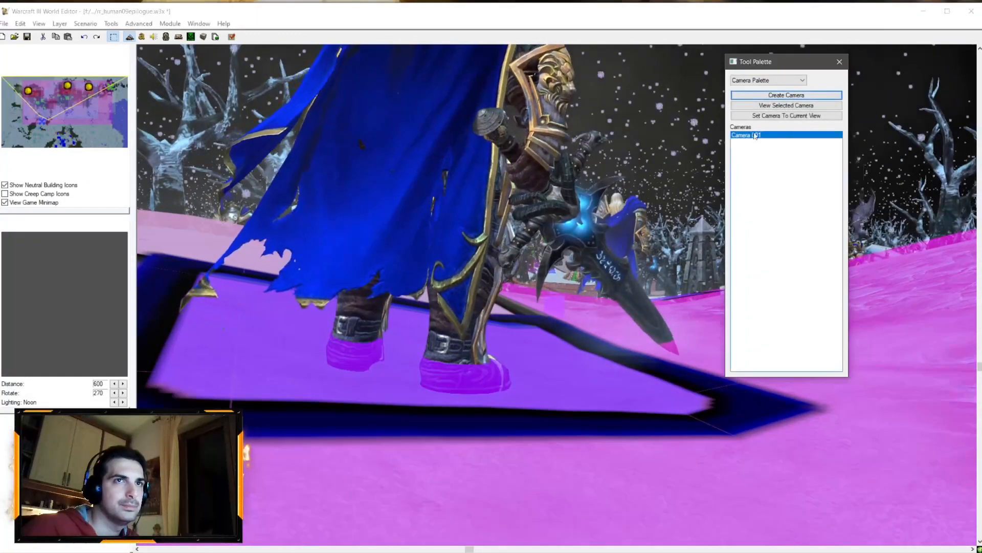
type("Sc")
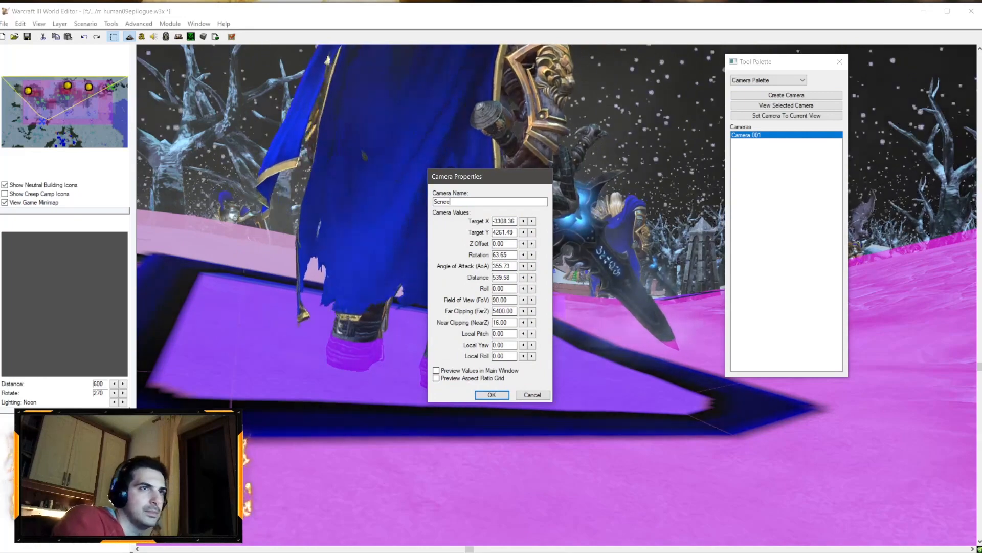
type("ene")
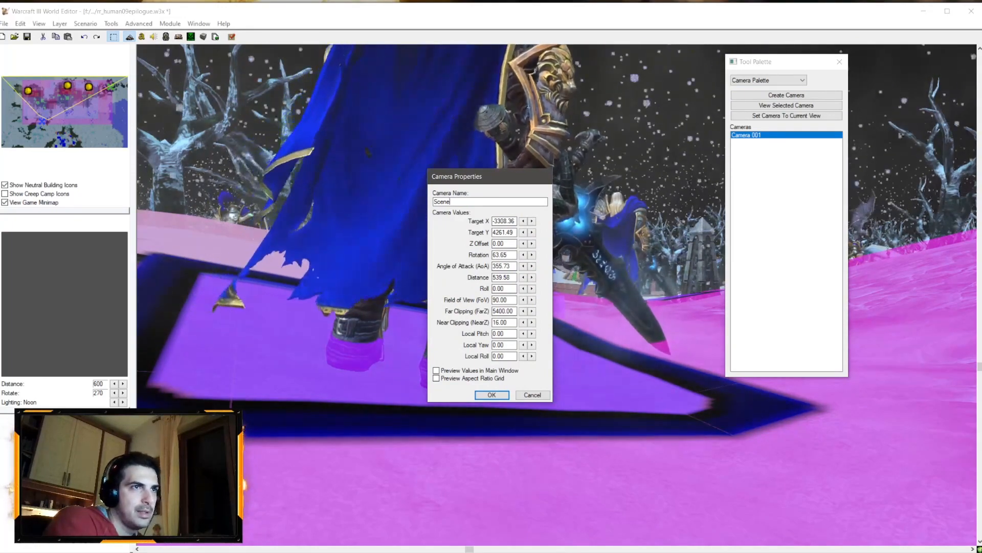
type("01 A 01")
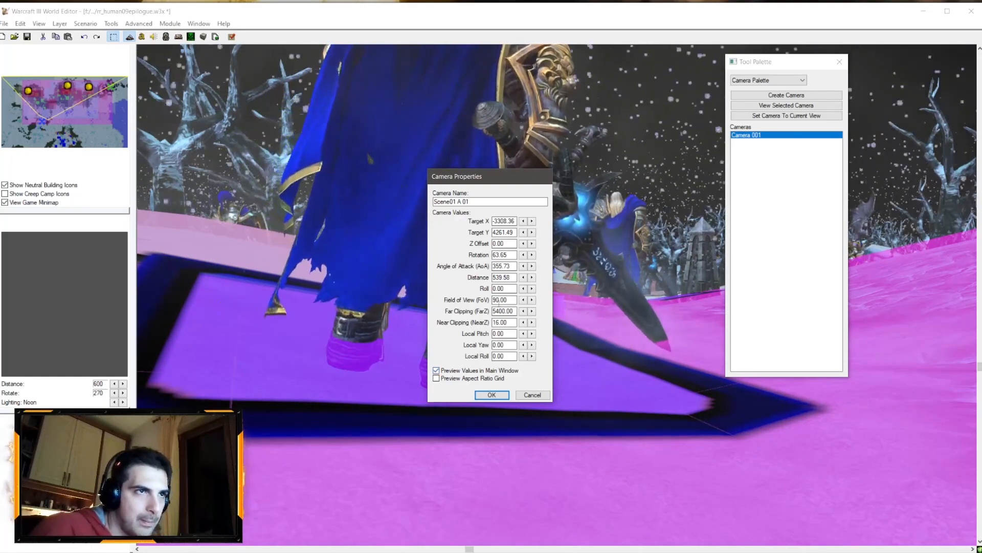
type("5")
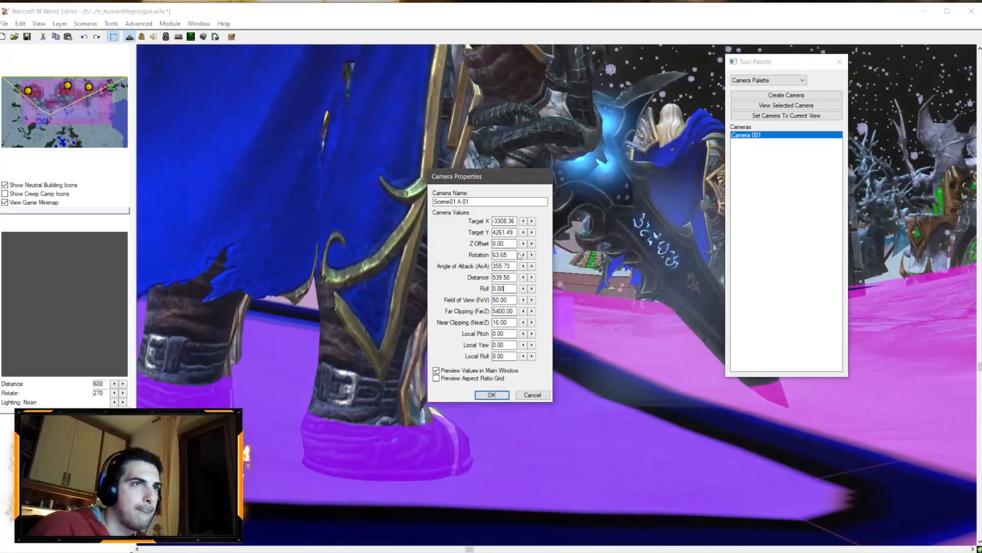
Step: Set Scene01 A 01's field of view to 60, distance to 500 and far clipping to 5000
mouse_move(496, 300)
left_mouse_down()
mouse_move(472, 279)
mouse_move(500, 300)
mouse_move(498, 311)
left_mouse_up()
type("6")
type("500")
left_click(499, 300)
type("0")
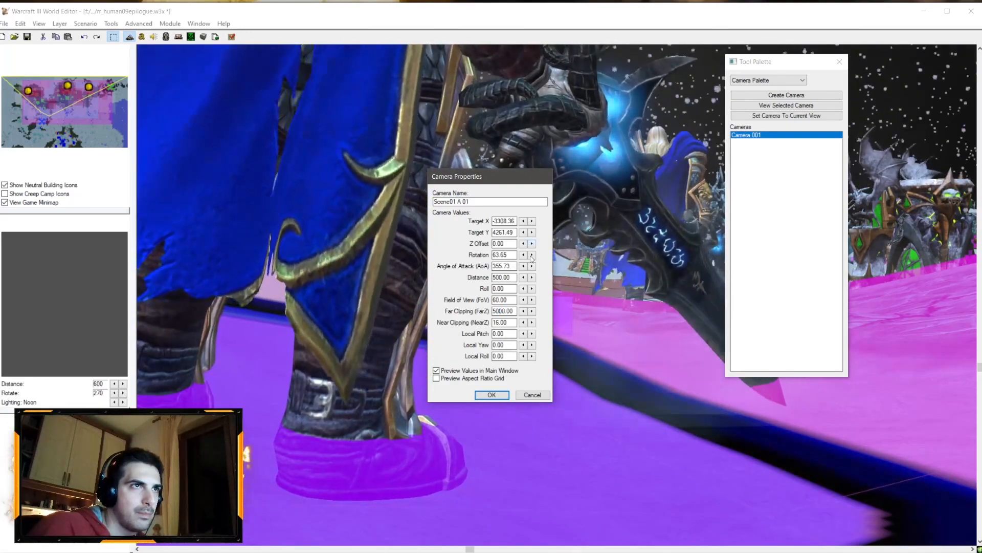
left_click(491, 396)
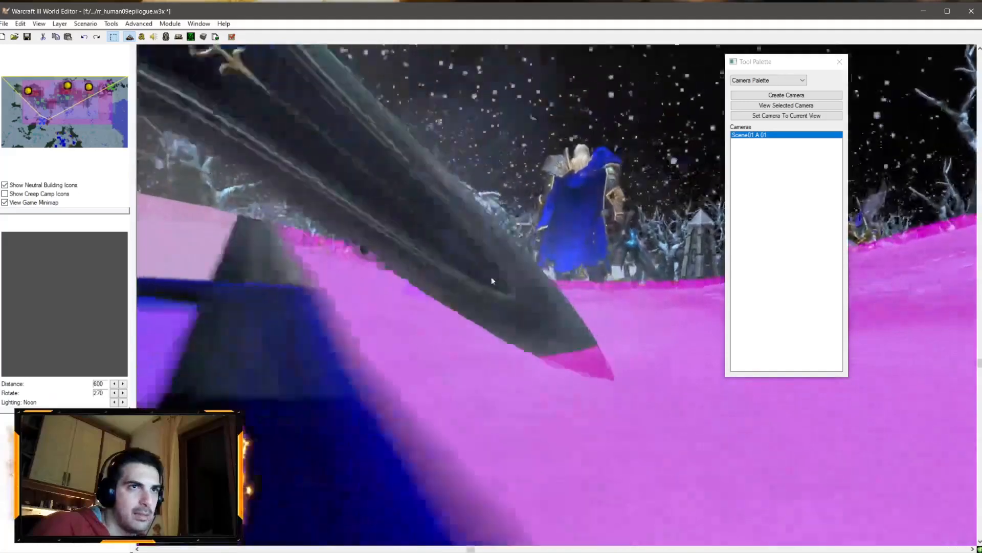
Step: Create a second camera from a wider view behind Arthas and name it Scene01 A 02
right_click_drag(492, 280, 572, 204)
left_click(787, 95)
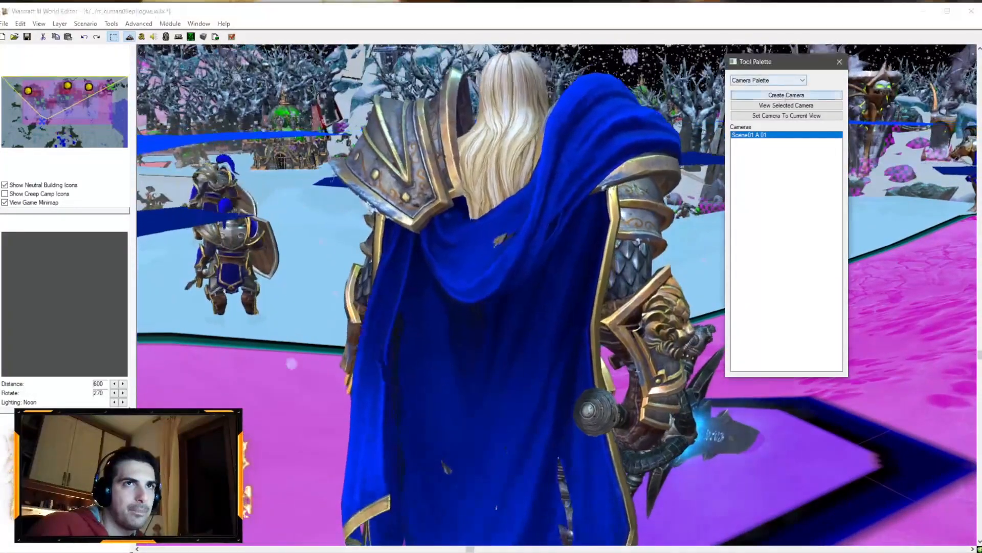
left_click(763, 151)
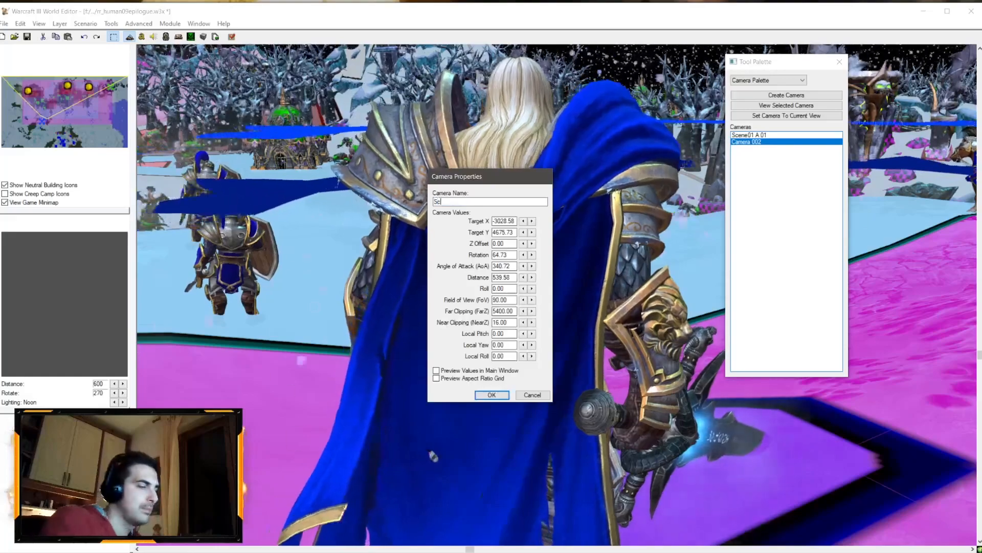
type("Scene")
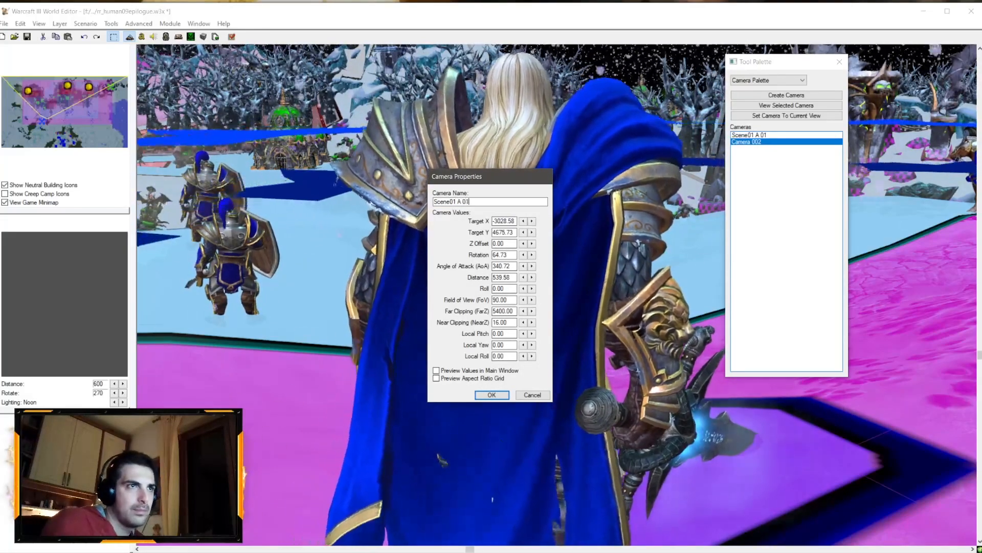
type("01 A 02")
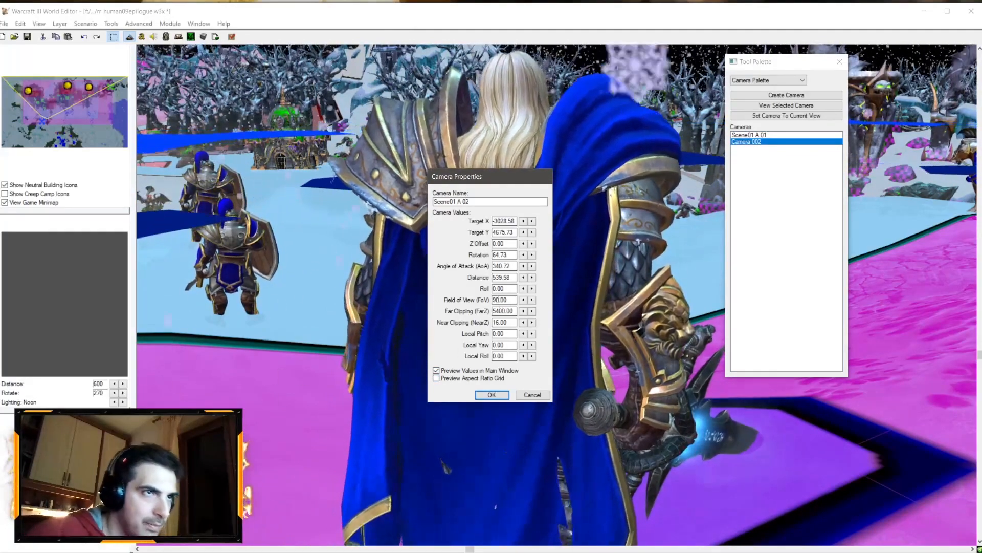
Step: Set Scene01 A 02's field of view to 50, distance to 600, angle of attack to 345.72 and Z offset to 45
left_click(502, 267)
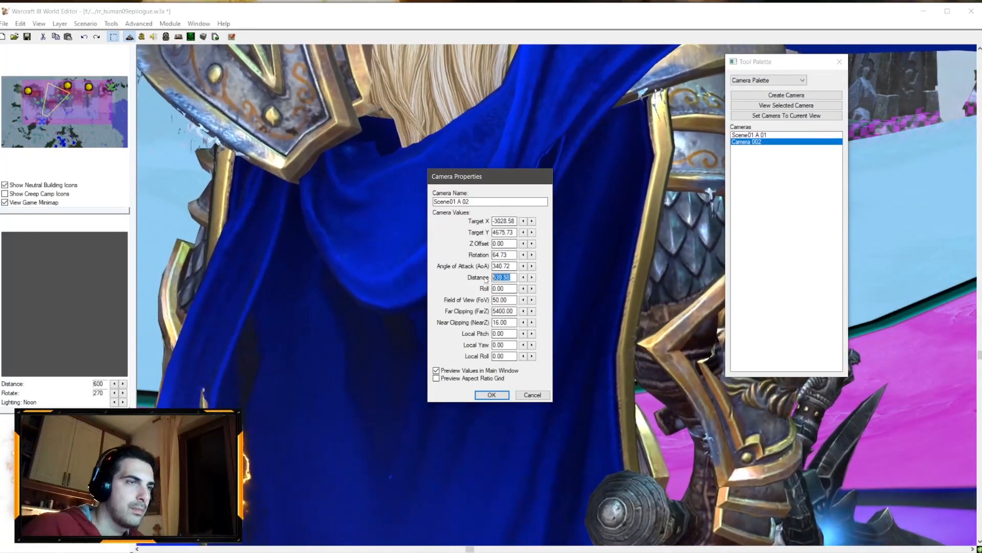
type("600")
left_click(503, 254)
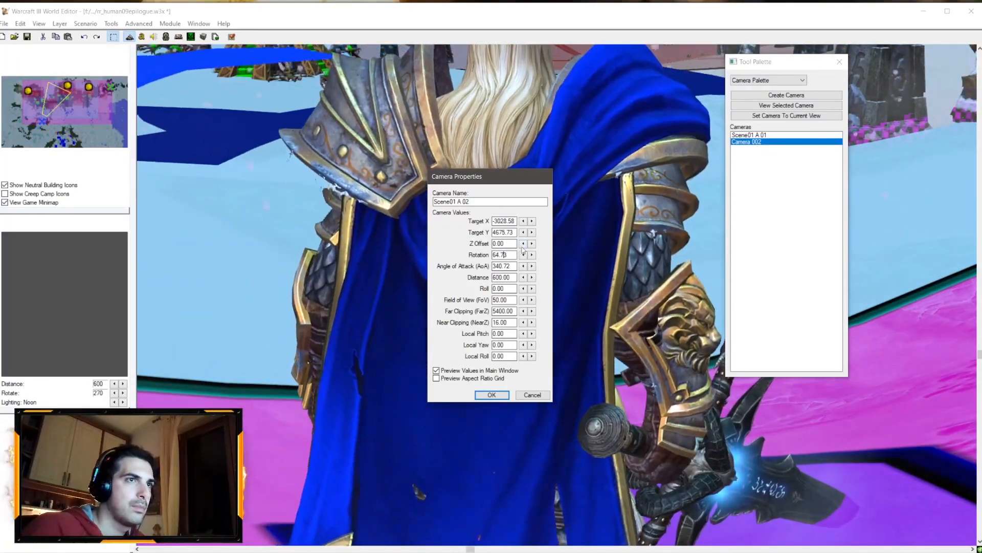
left_click(533, 266)
left_click(532, 266)
left_click(532, 267)
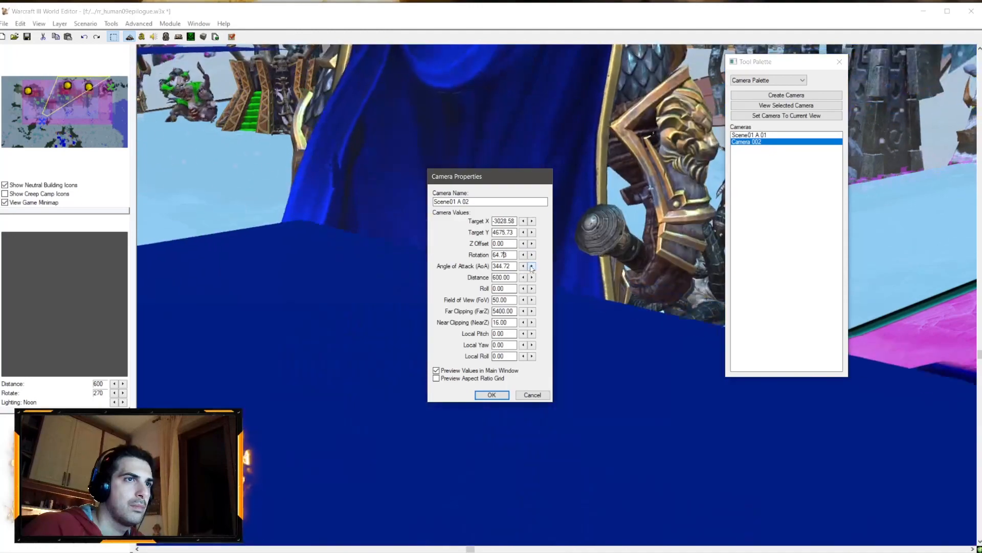
left_click(532, 266)
left_click(532, 244)
left_click(532, 244)
left_click(533, 243)
left_click(532, 243)
left_click(532, 244)
left_click(532, 243)
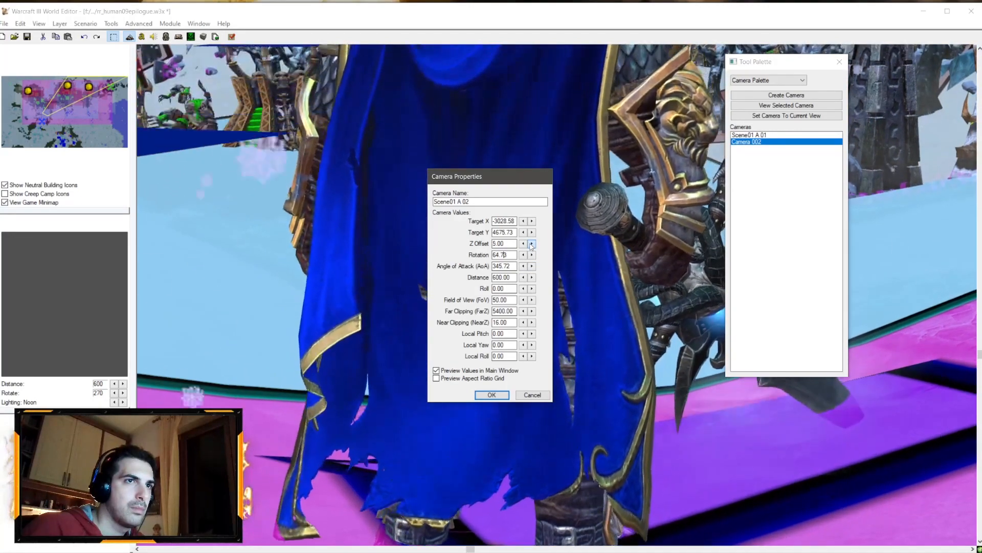
left_click(532, 243)
left_click(532, 244)
left_click_drag(532, 244, 531, 246)
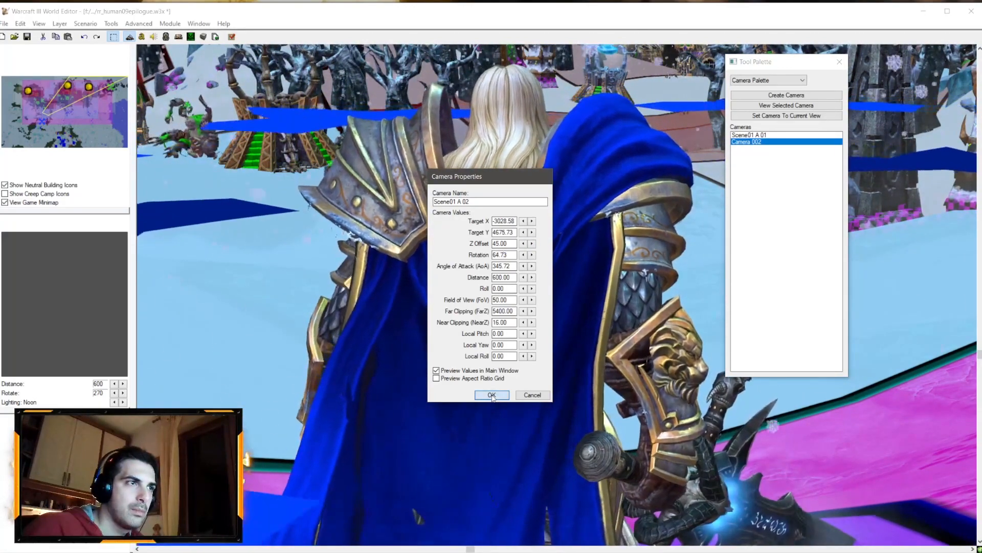
left_click(491, 395)
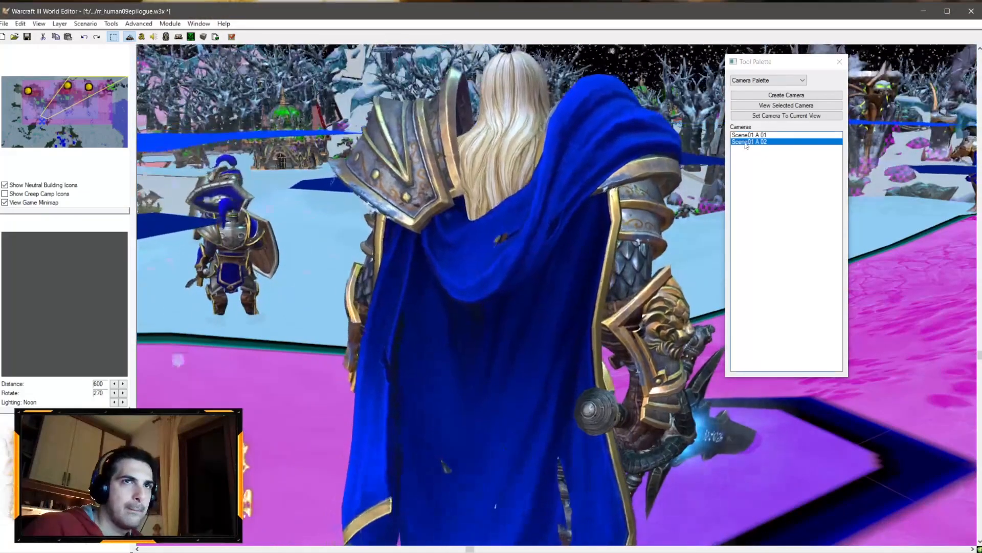
Step: View the scene through the Scene01 A 02 camera
left_click(745, 142)
left_click(909, 354)
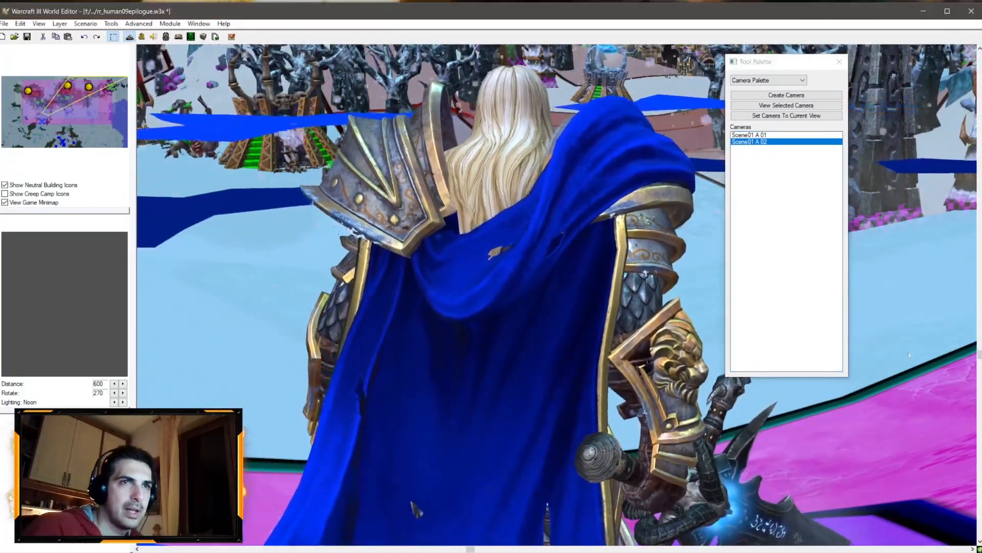
scroll(579, 191, "down", 4)
scroll(568, 189, "up", 3)
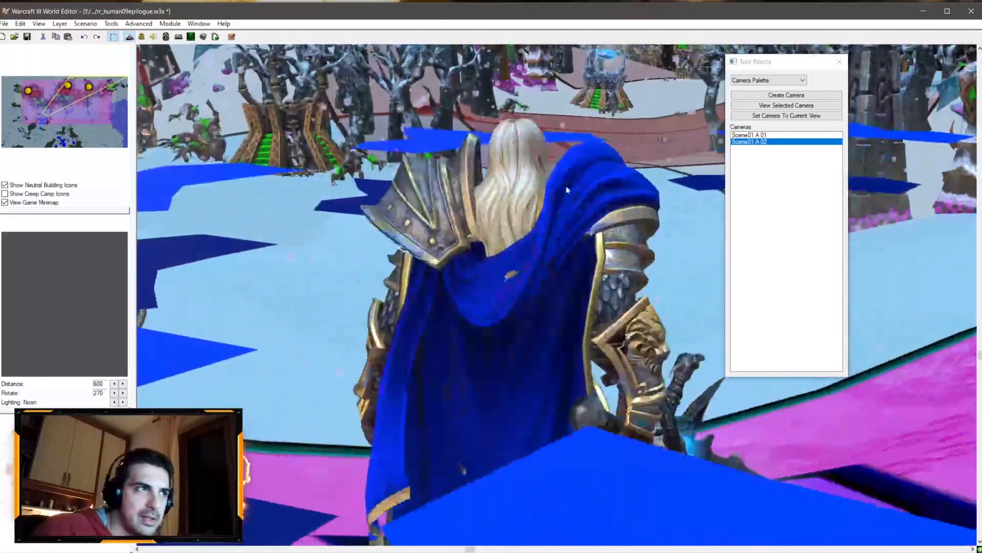
double_click(755, 142)
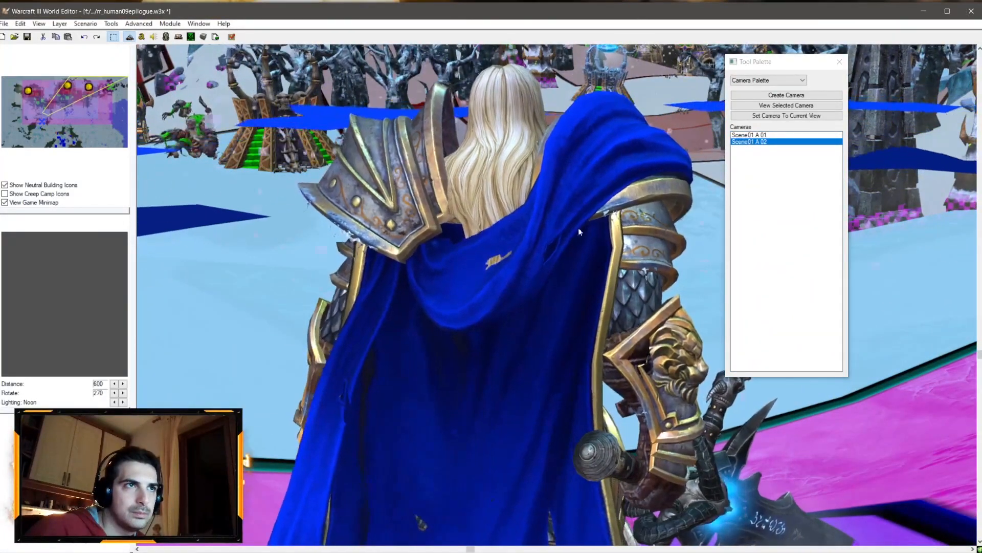
Step: Create a third camera named Scene01 A 03 and turn on previewing its values in the main view
left_click(786, 97)
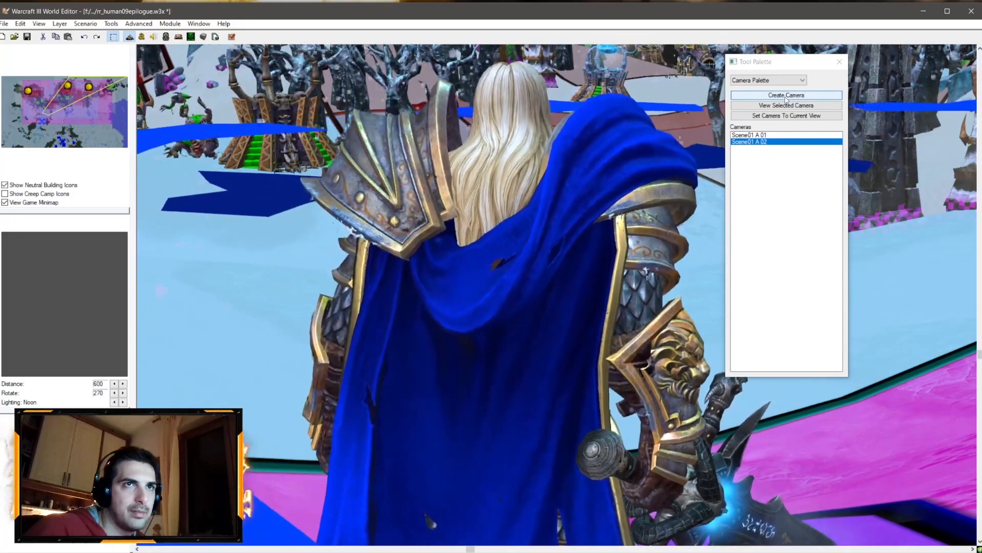
left_click(770, 157)
type("Scen")
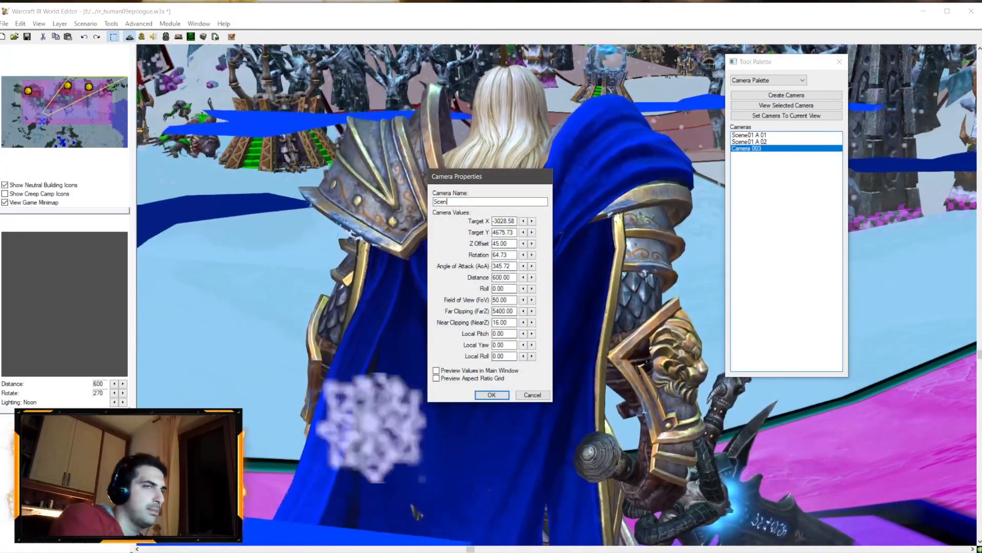
key("BackSpace")
key("BackSpace")
key("BackSpace")
key("BackSpace")
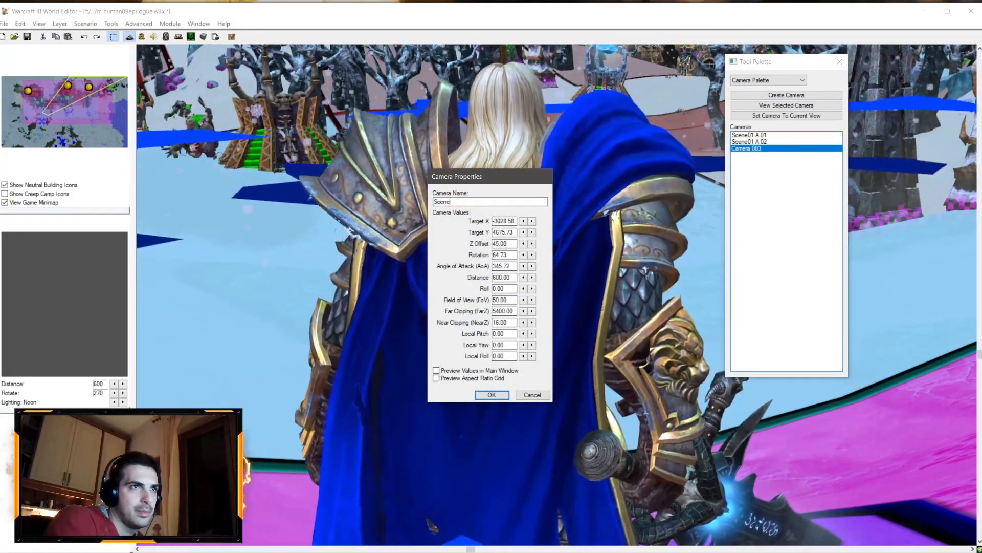
type("01 A 02")
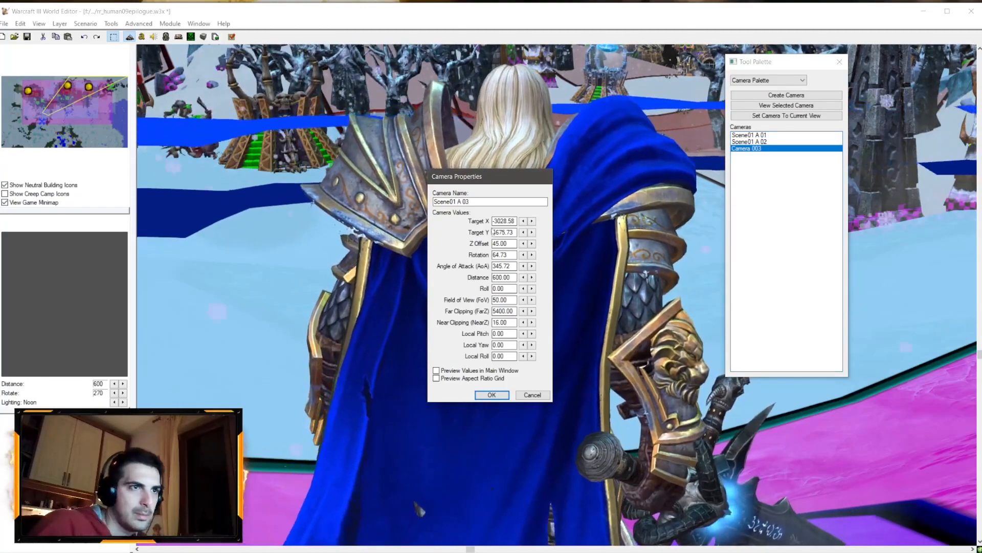
left_click(478, 370)
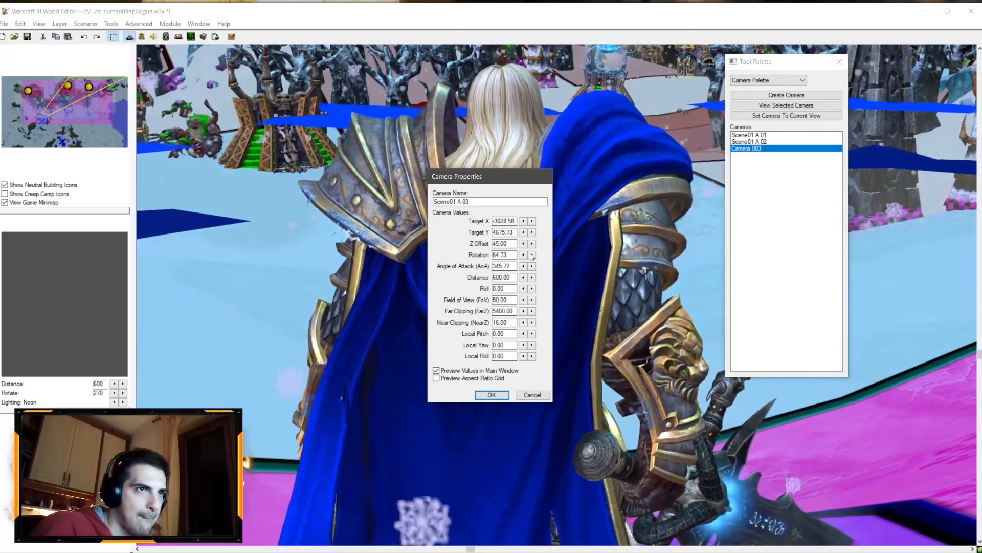
Step: Nudge Scene01 A 03's rotation to 73.73, Z offset to 104 and target X to -3061.58
left_click(532, 255)
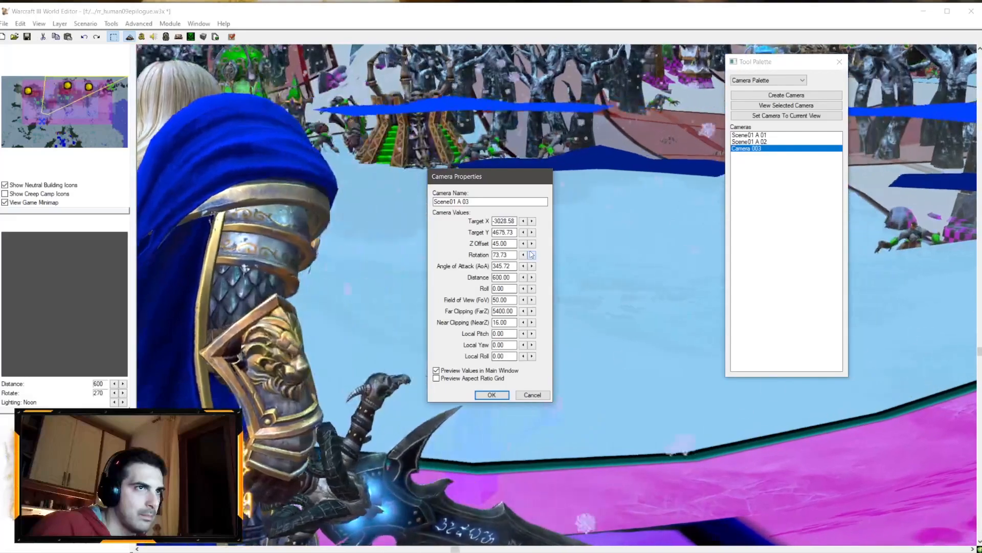
left_click(532, 243)
left_click(533, 243)
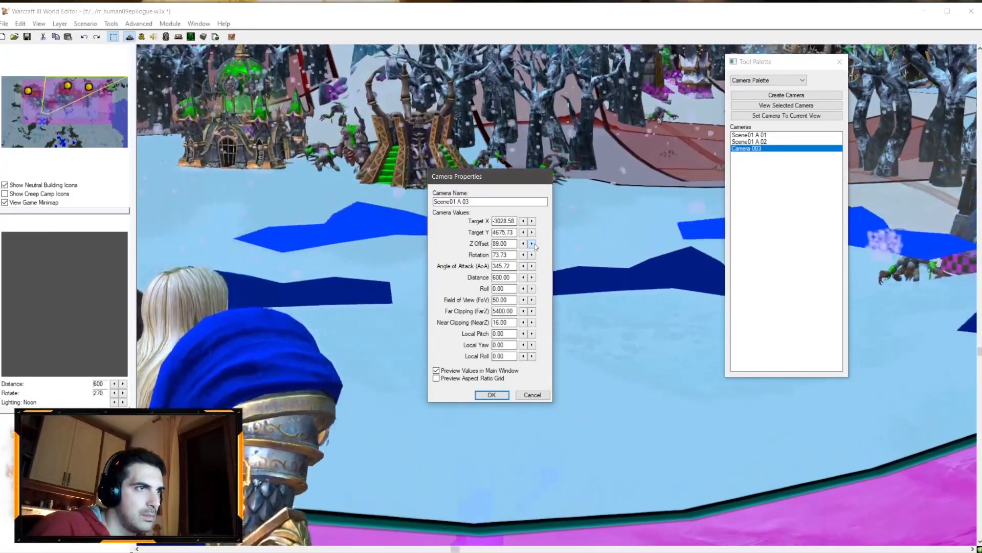
left_click(532, 243)
left_click(524, 233)
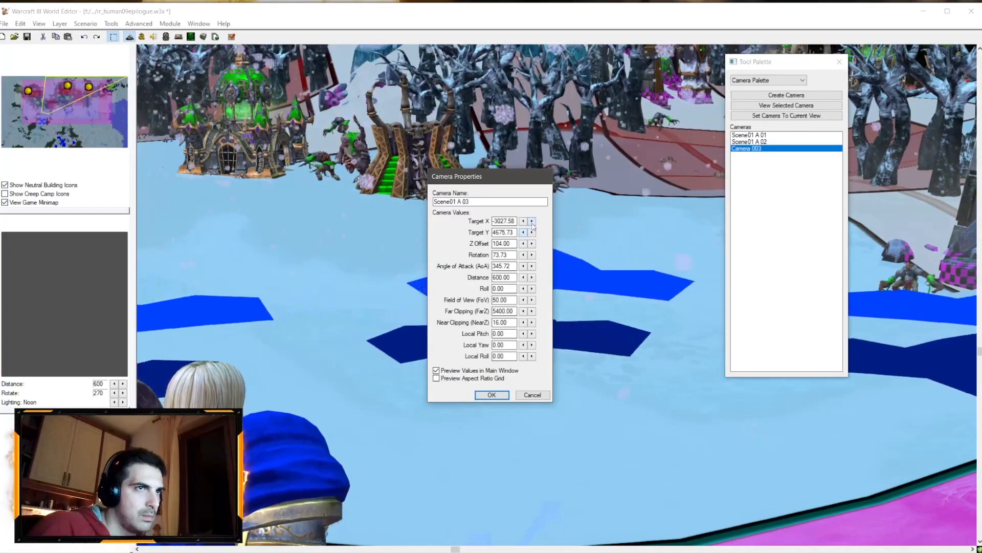
left_click(524, 221)
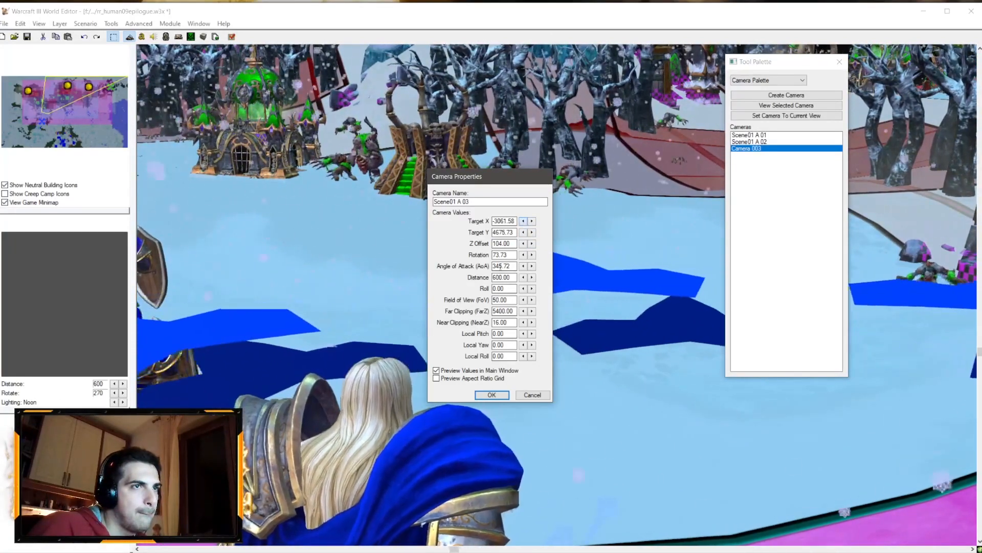
Step: Set Scene01 A 03's field of view to 60 and distance to 550, then confirm the camera
left_click_drag(495, 300, 491, 299)
type("6")
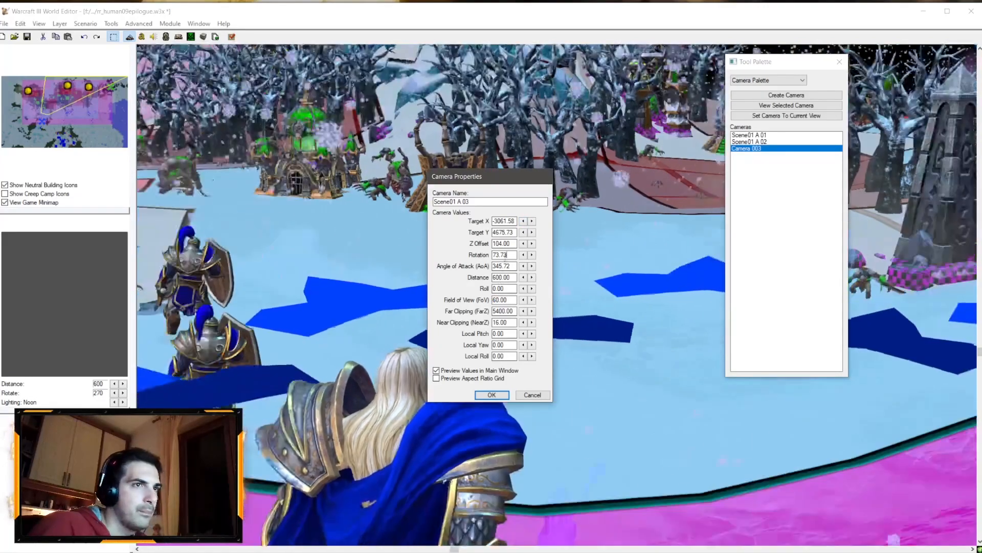
left_click(508, 255)
type("4")
left_click_drag(496, 277, 491, 277)
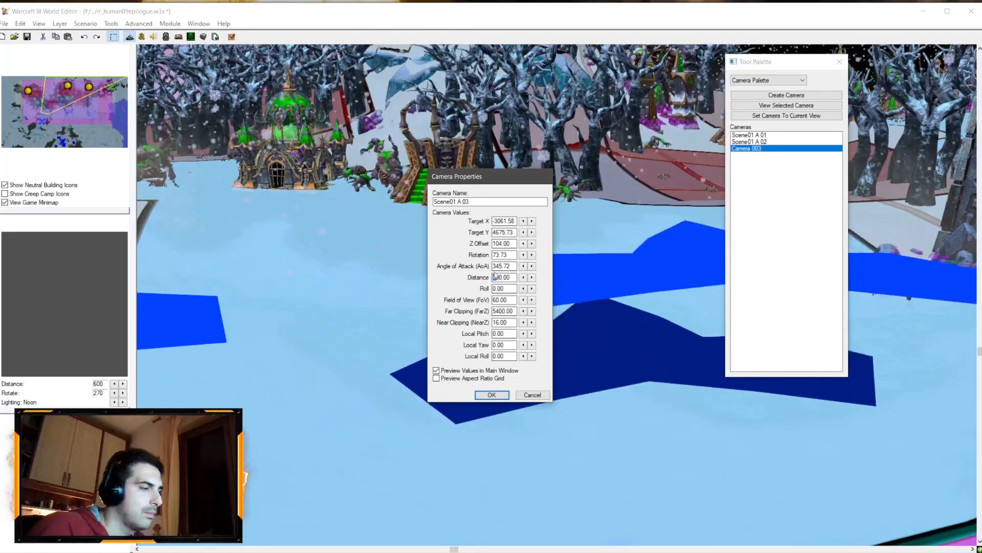
type("55")
key("Delete")
left_click(508, 255)
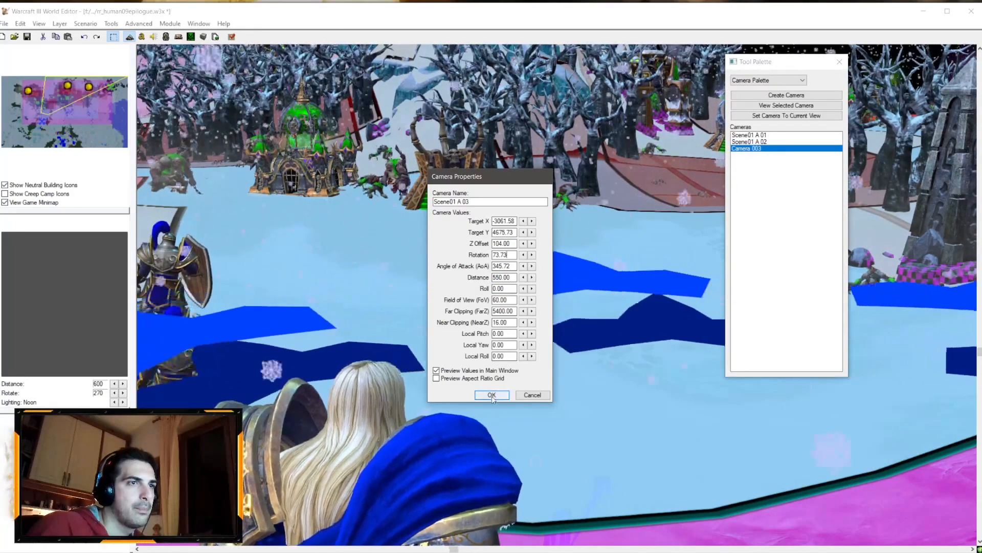
left_click_drag(497, 300, 493, 300)
type("5")
left_click(502, 279)
type("6")
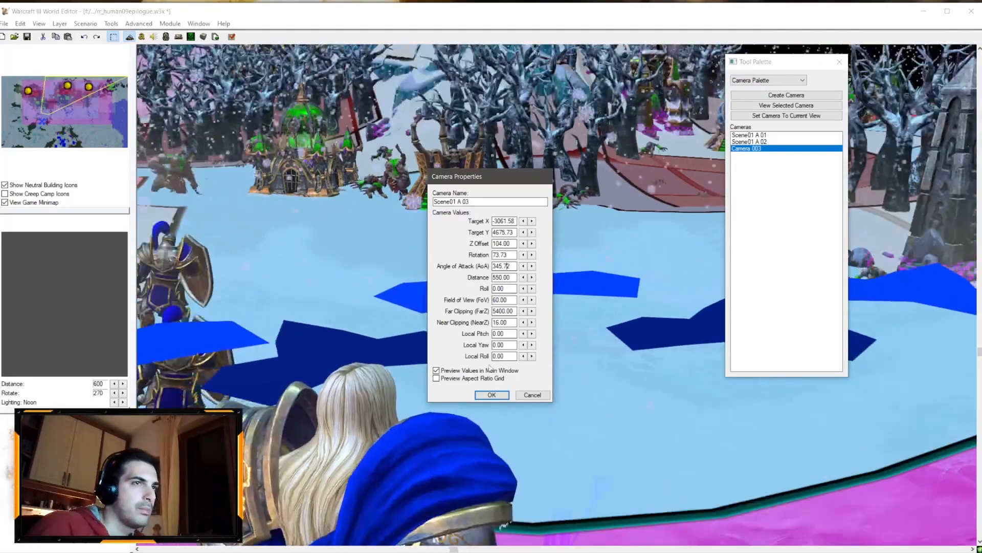
left_click(480, 397)
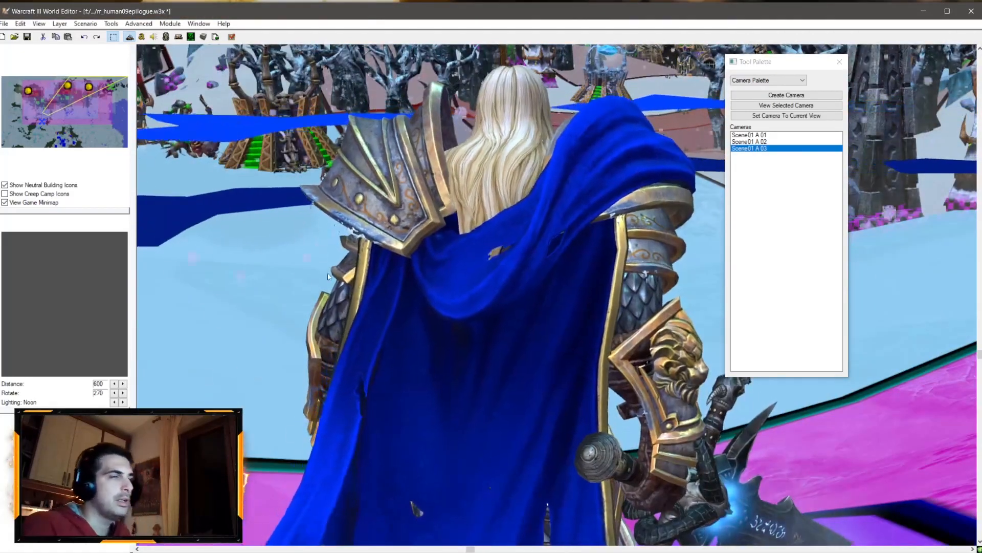
Step: Switch to the rr_human09 map to look over its cinematic cameras and triggers, then return to the epilogue map
scroll(218, 183, "down", 4)
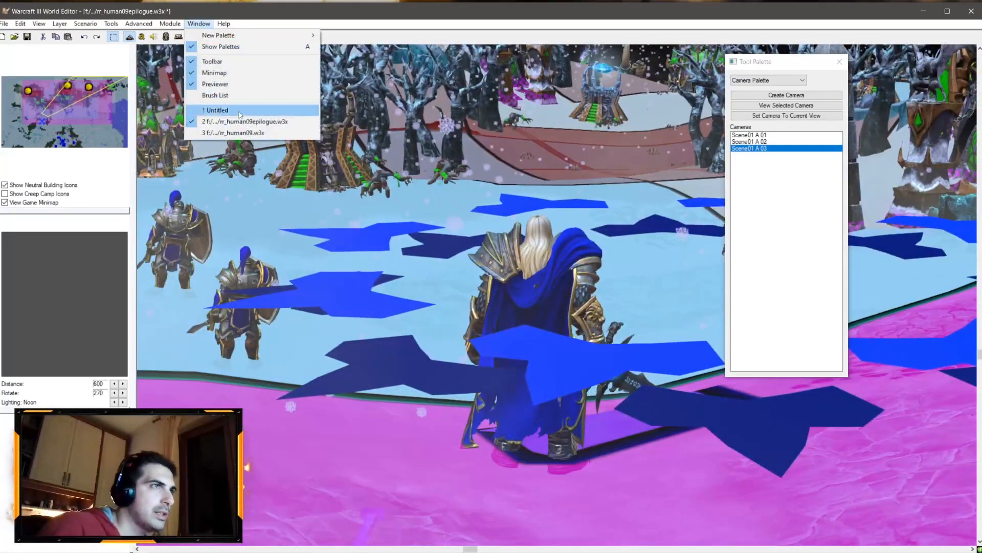
left_click(235, 133)
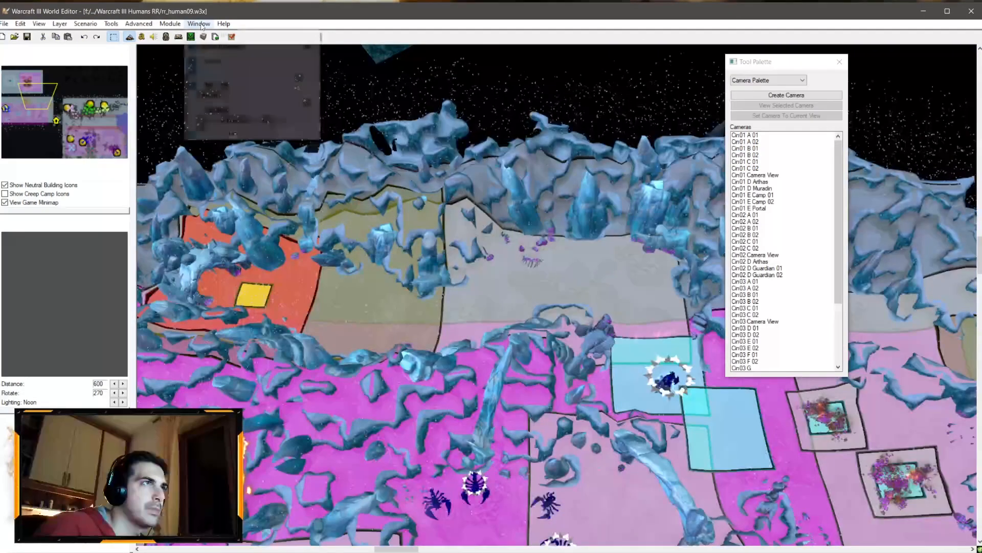
left_click(198, 24)
left_click(222, 120)
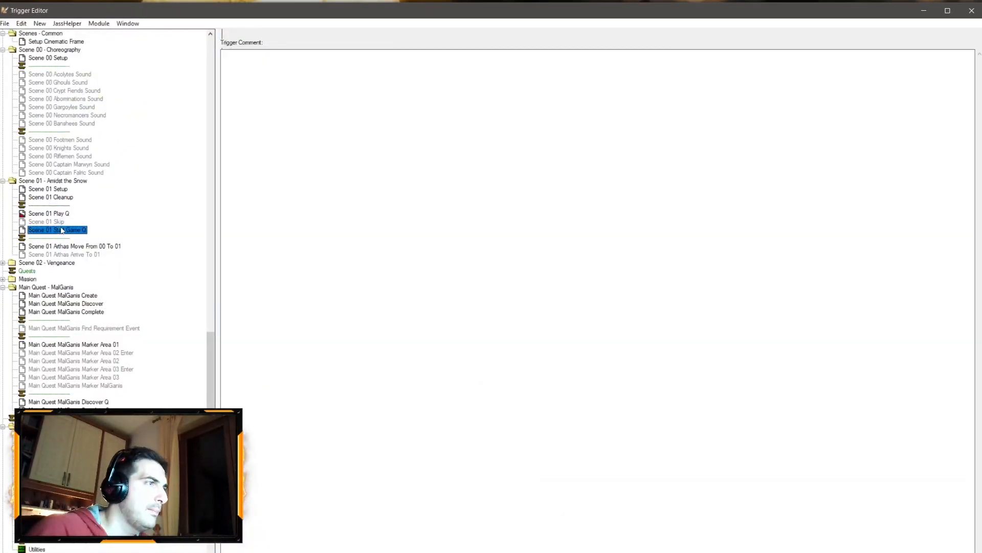
left_click(60, 223)
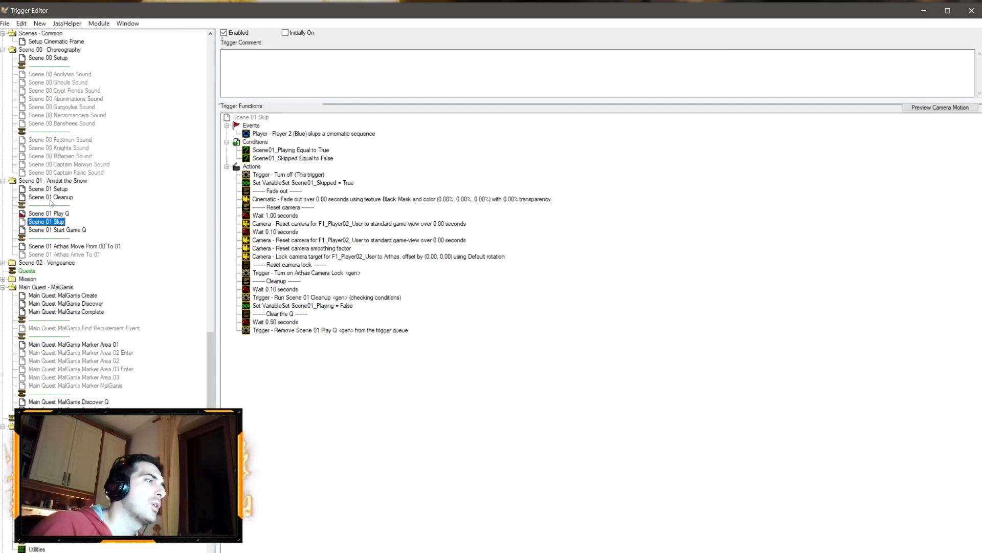
left_click(17, 546)
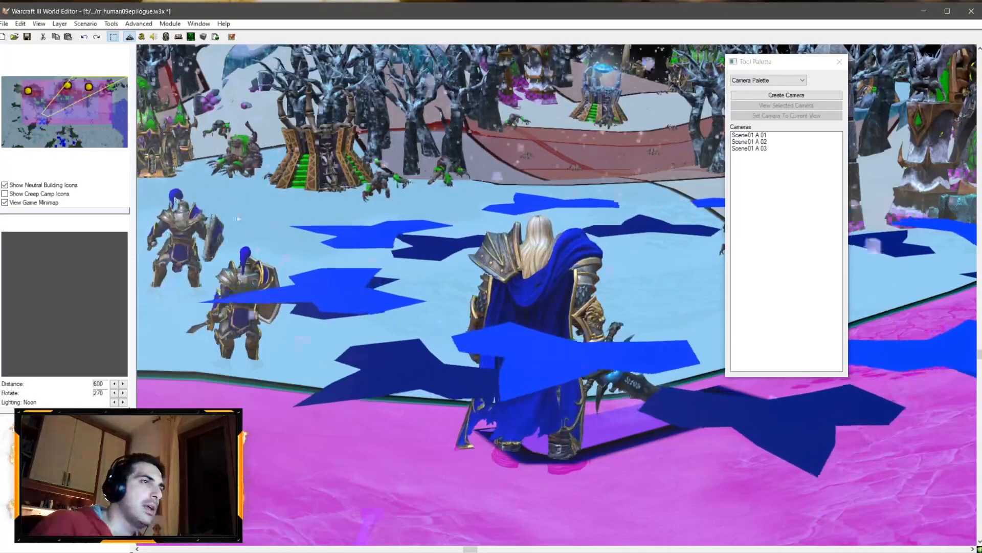
Step: Save the map
key("ctrl+shift+c")
left_click(28, 37)
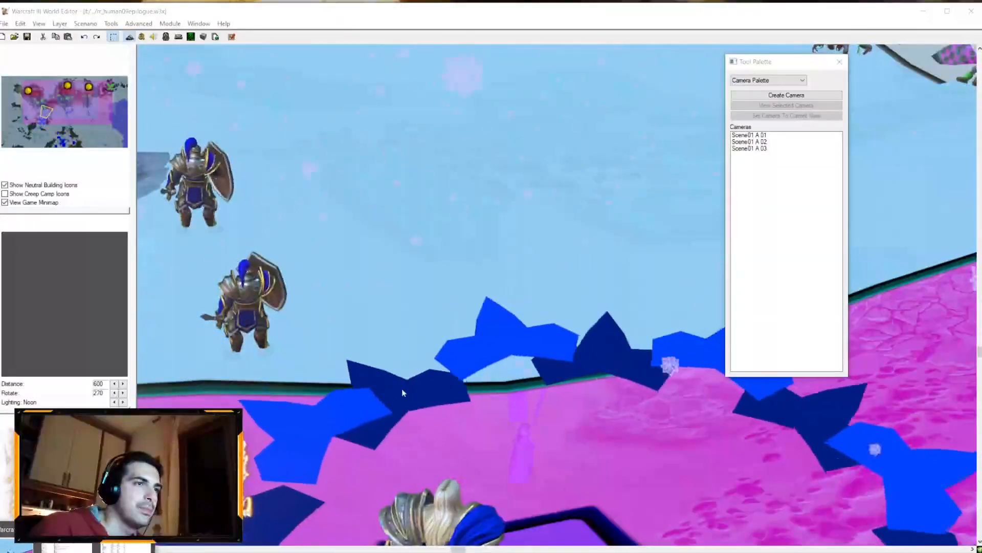
right_click_drag(401, 389, 456, 312, "ctrl")
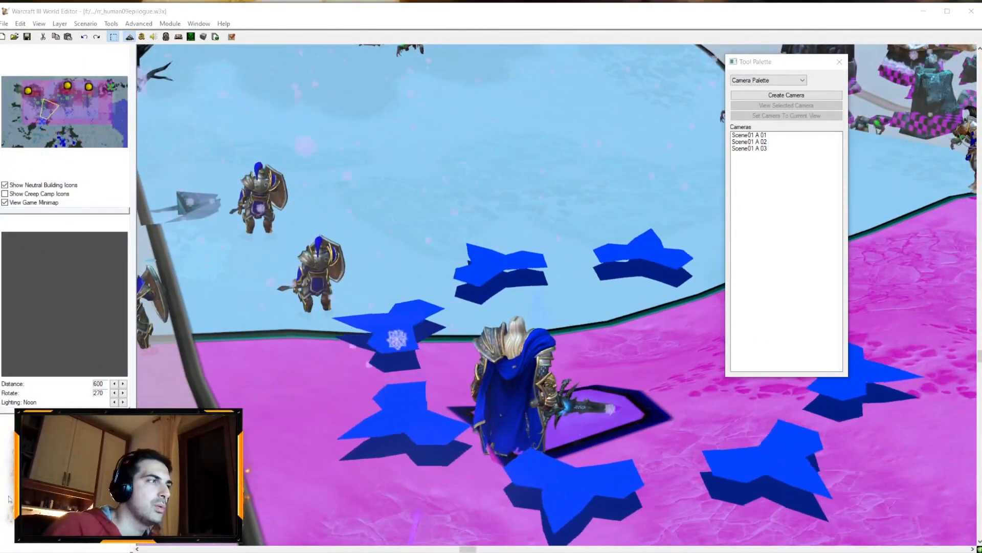
right_click_drag(310, 317, 325, 307, "ctrl")
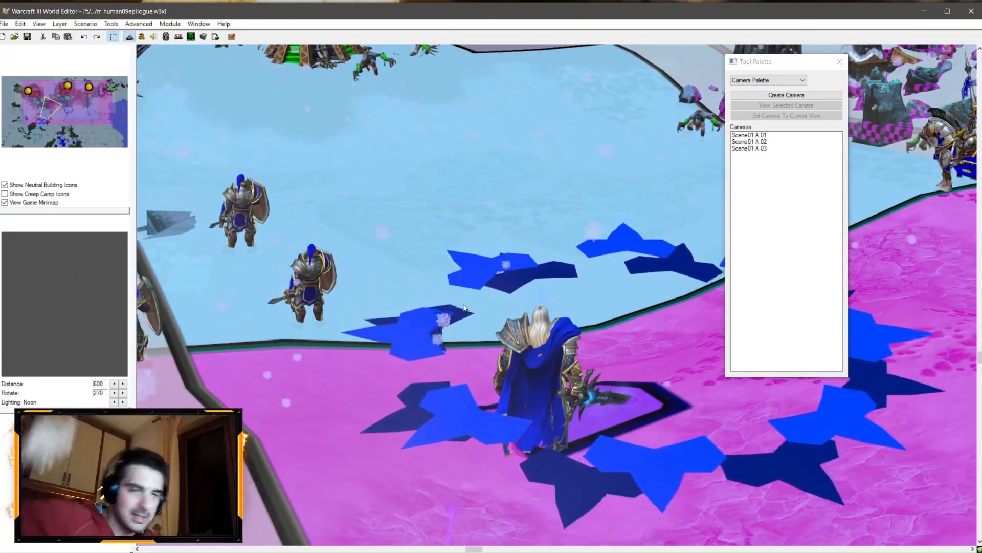
right_click_drag(464, 308, 484, 223, "ctrl")
key("v")
scroll(481, 230, "up", 5)
right_click_drag(451, 256, 439, 303)
Step: In the Scene 01 Play Q trigger, change the comment line to Arthas march to the front
left_click(140, 38)
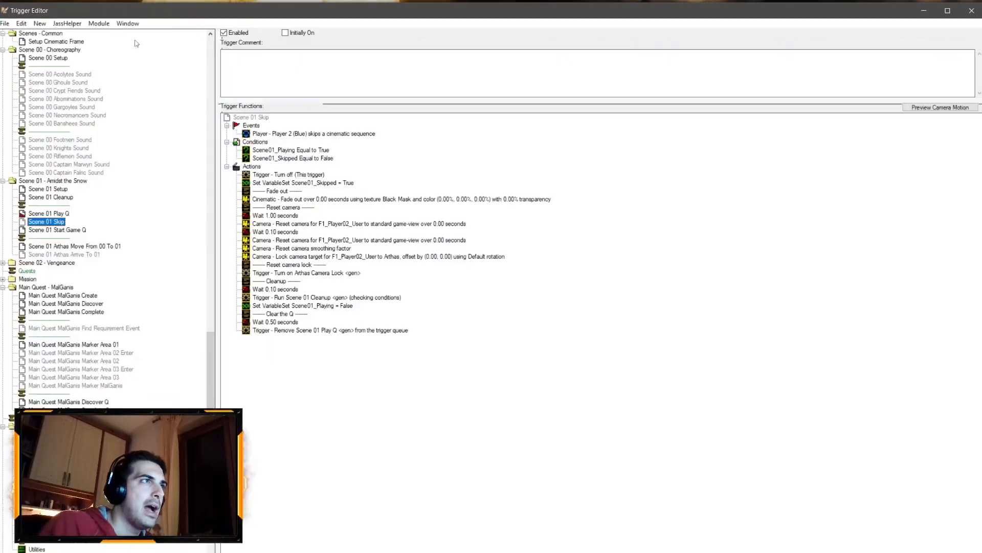
left_click(62, 214)
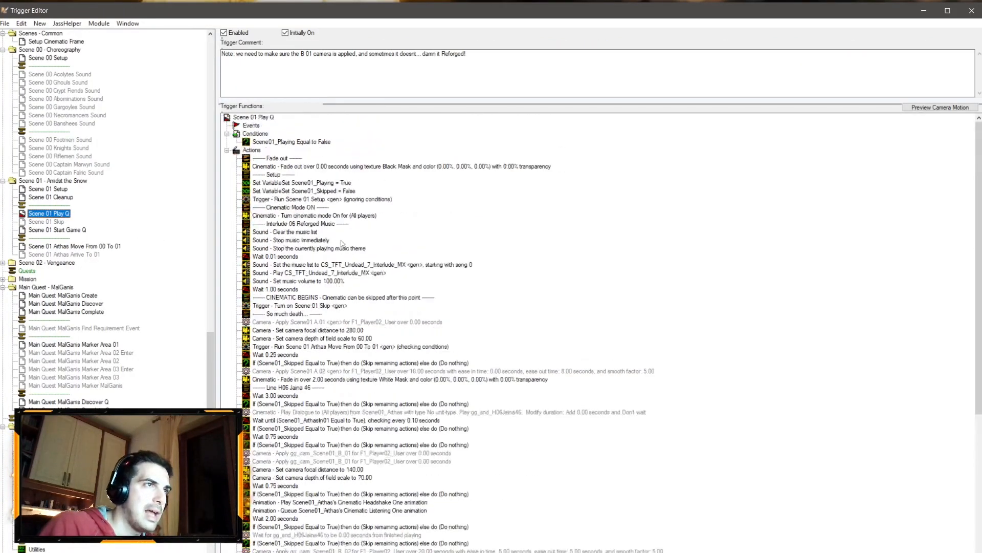
double_click(289, 315)
left_click(492, 290)
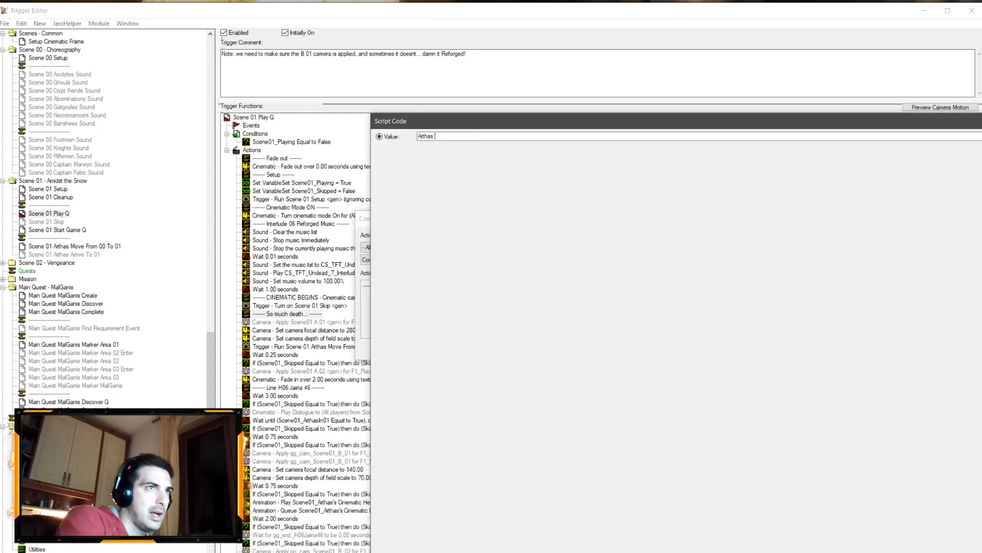
type("Arthas march to the front")
key("Return")
key("Return")
Step: Set the camera focal distance action after applying Scene01 A 01 to 200
double_click(295, 325)
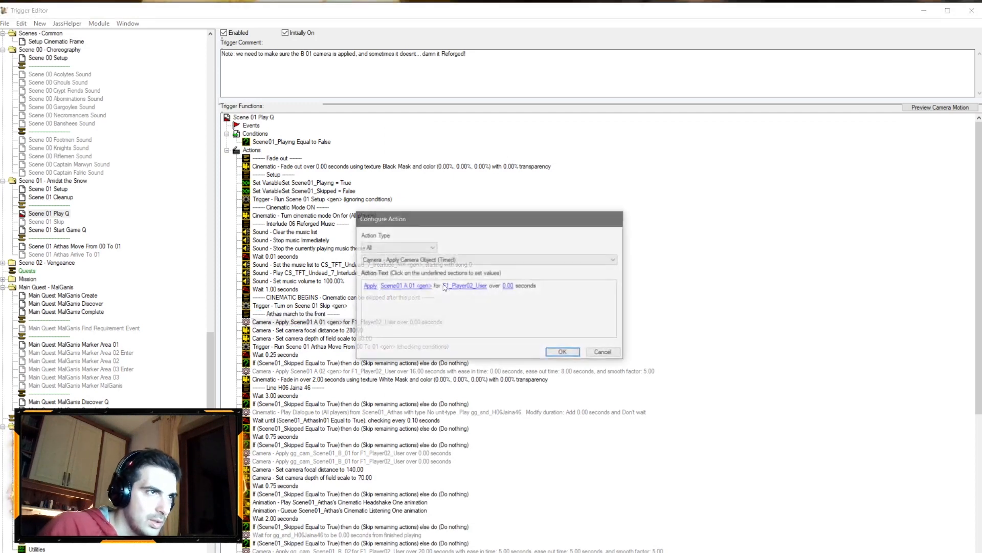
key("Return")
double_click(355, 332)
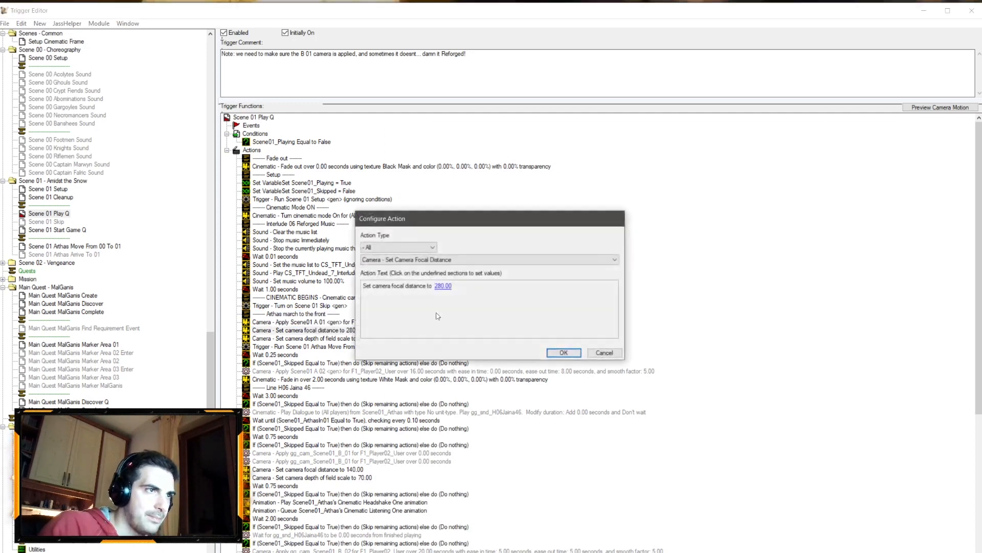
left_click(442, 286)
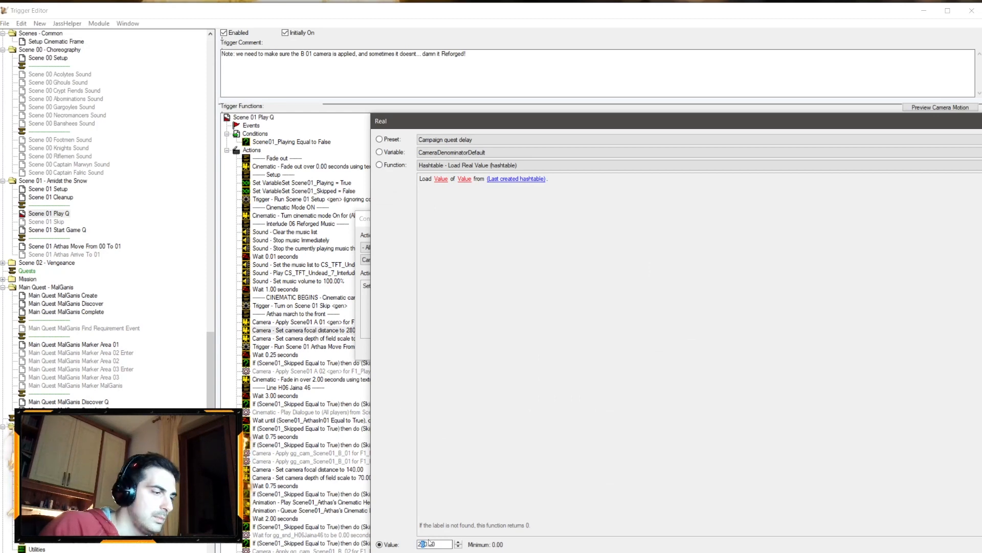
key("Return")
key("Return")
Step: Set the camera depth of field scale action to 65
double_click(307, 338)
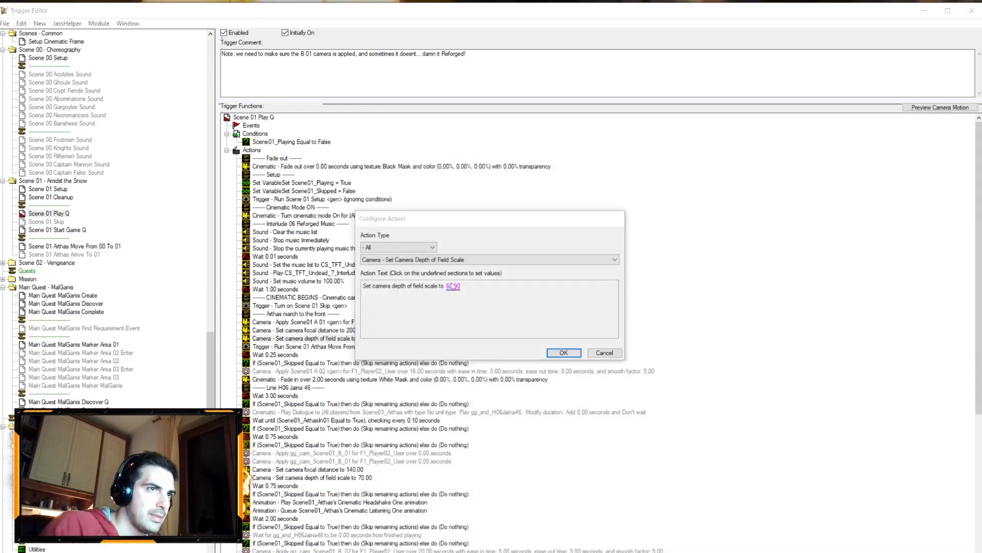
left_click(453, 286)
type("65")
key("Return")
key("Return")
Step: Set the Scene01 A 02 camera apply action's duration to 10 seconds and its ease-out time to 2 seconds
left_click(362, 371)
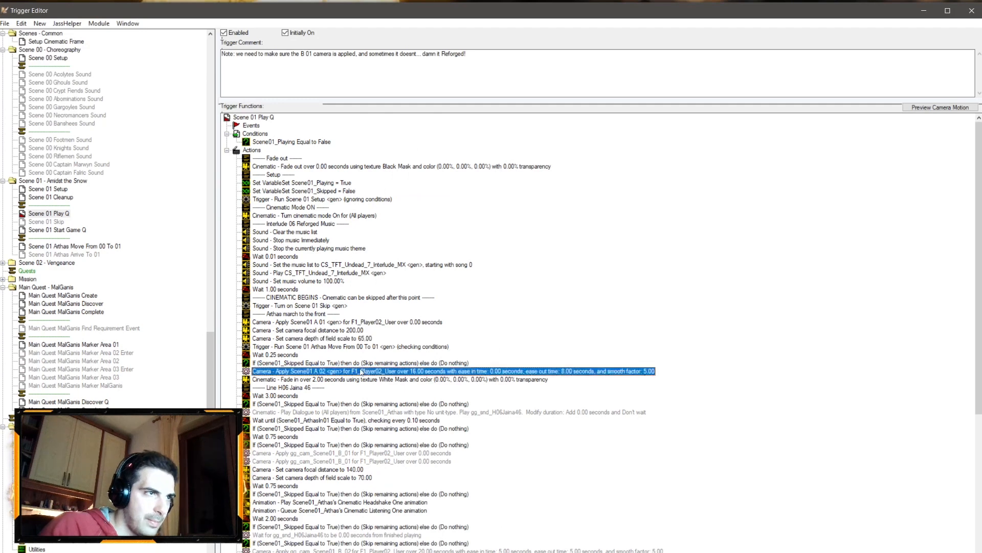
double_click(361, 371)
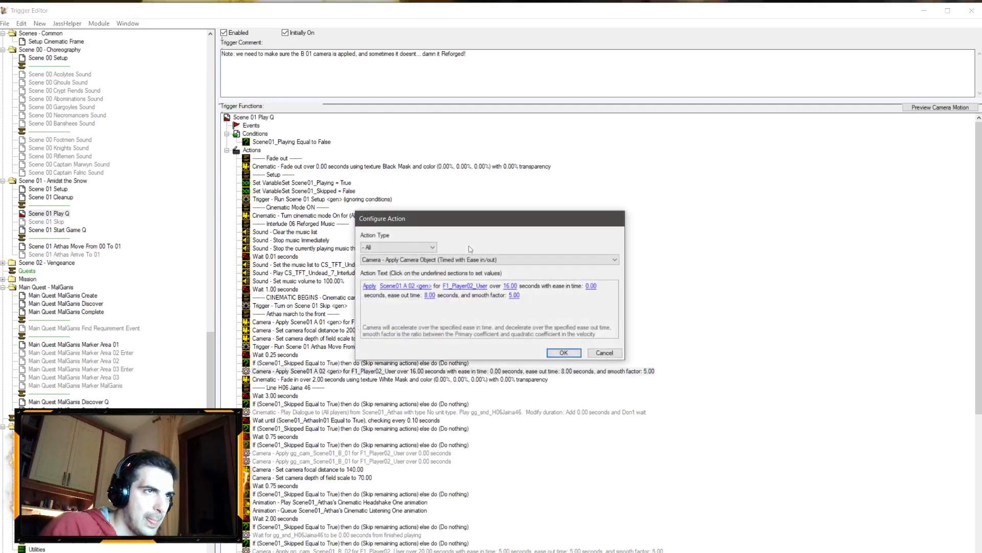
left_click(509, 286)
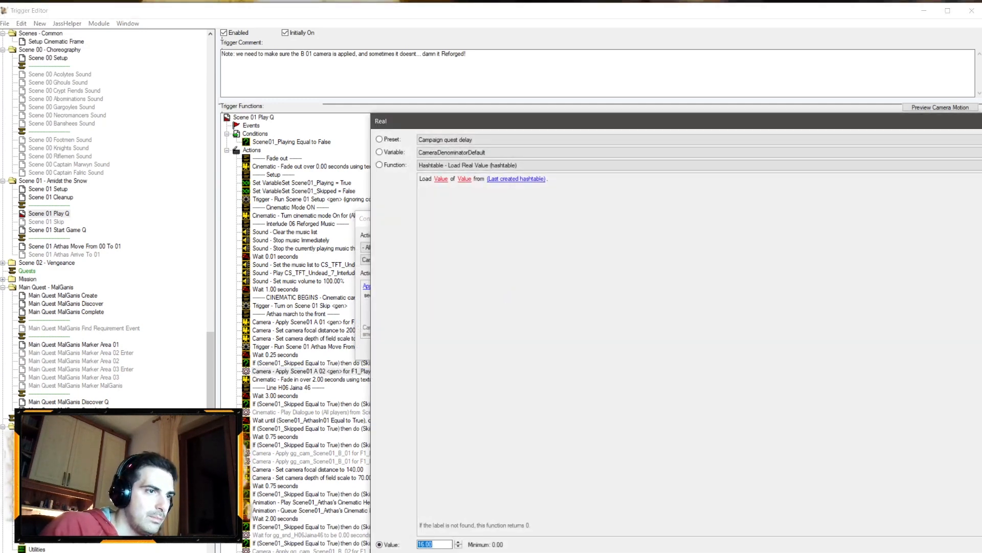
type("10")
key("Return")
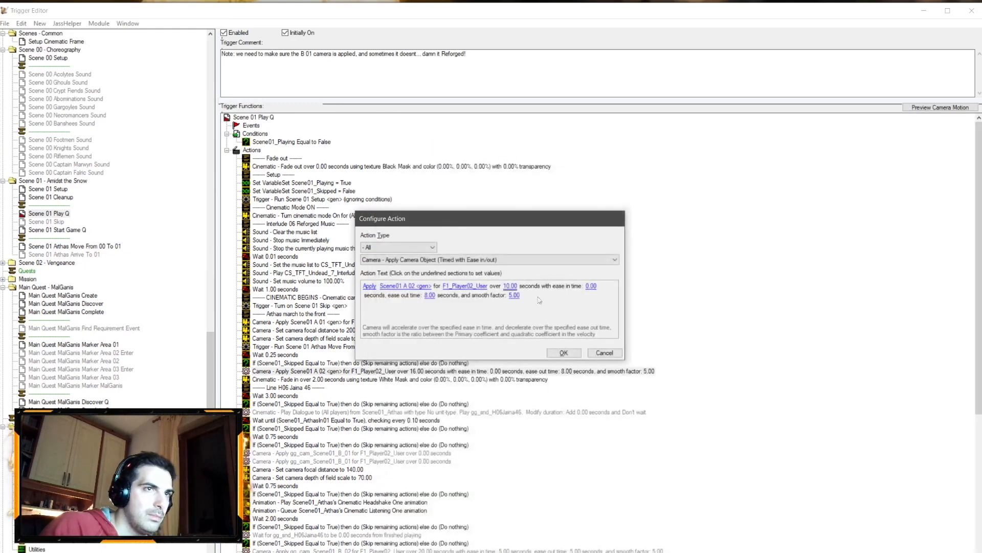
left_click(430, 295)
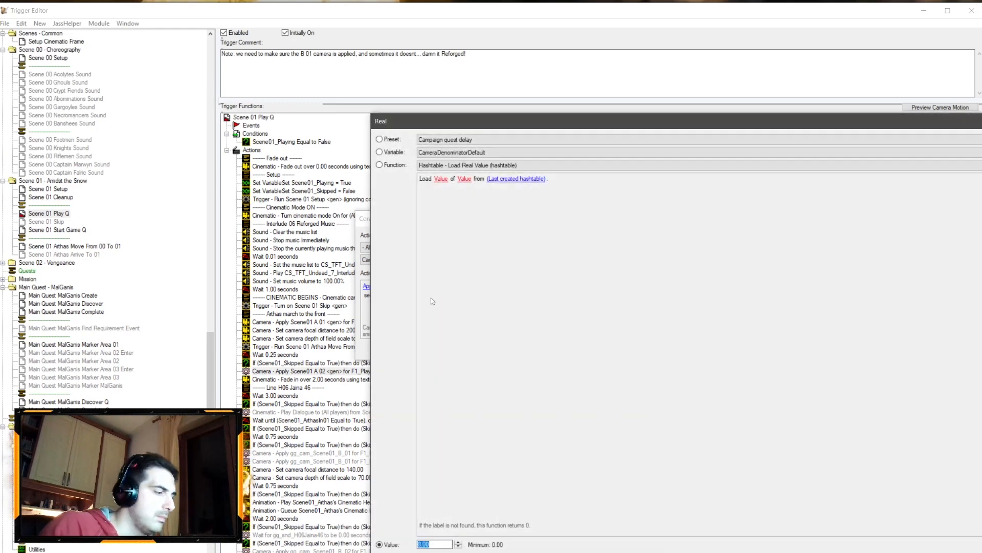
type("2")
key("Return")
key("Return")
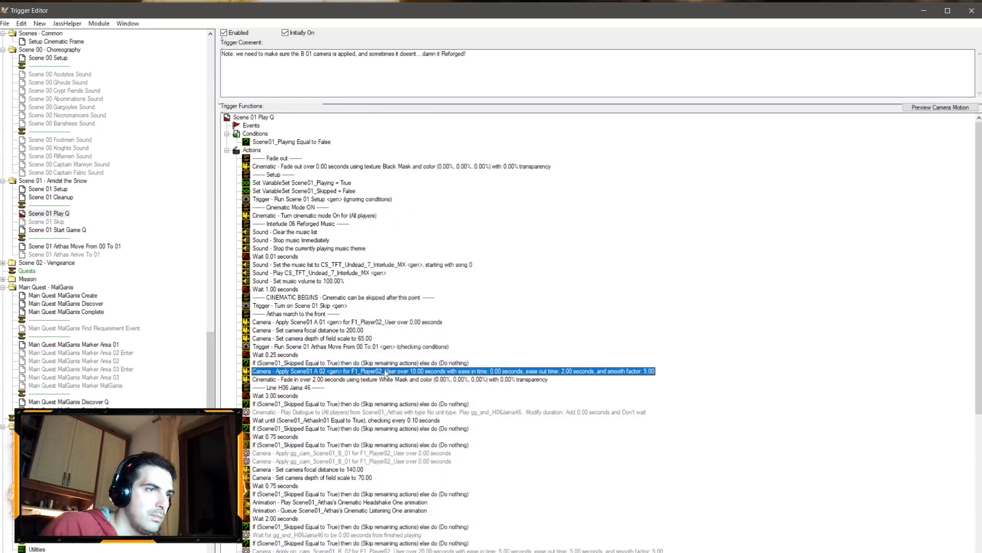
Step: Delete the Line H06 Jaina 46 comment and the dialogue actions that follow it
double_click(291, 387)
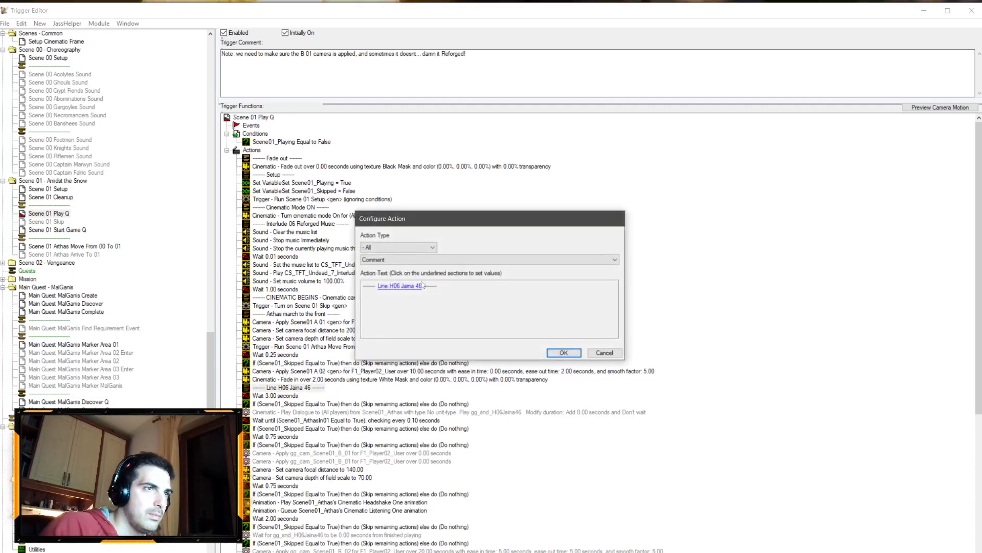
left_click(605, 352)
key("Delete")
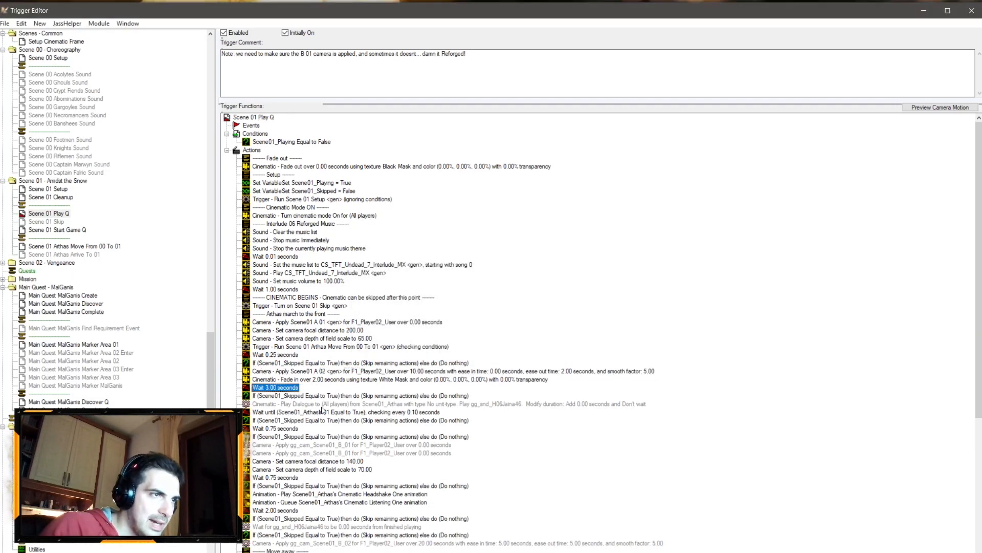
left_click(291, 420, "shift")
key("Delete")
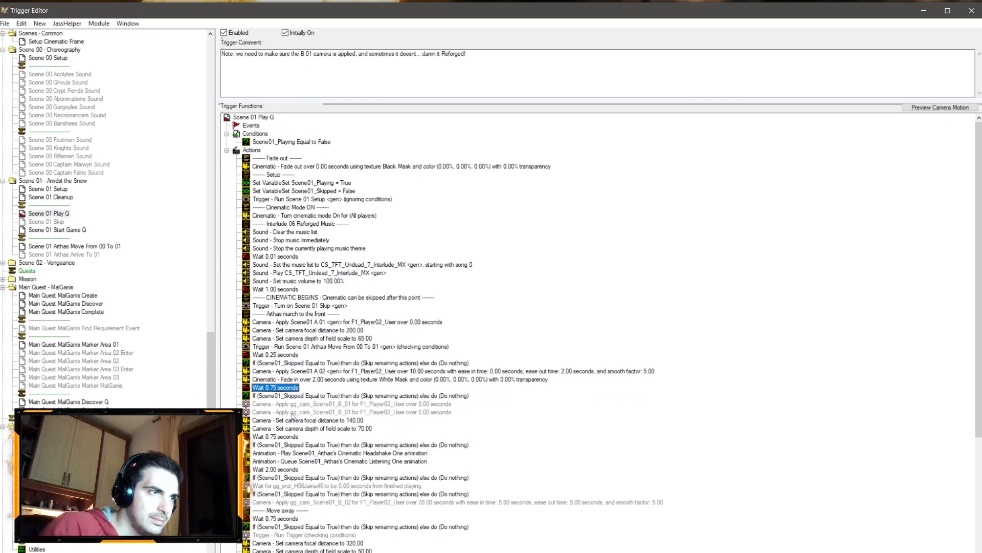
Step: Change the following wait into a Wait For Condition until Scene01_ArthasIn01 equals True, checking every 0.10 seconds, and save
double_click(285, 388)
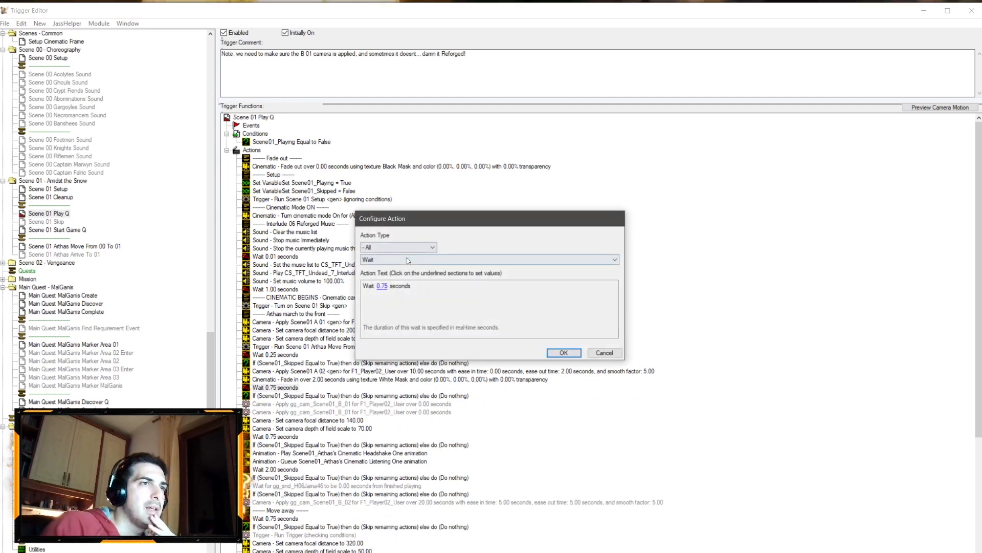
left_click(392, 259)
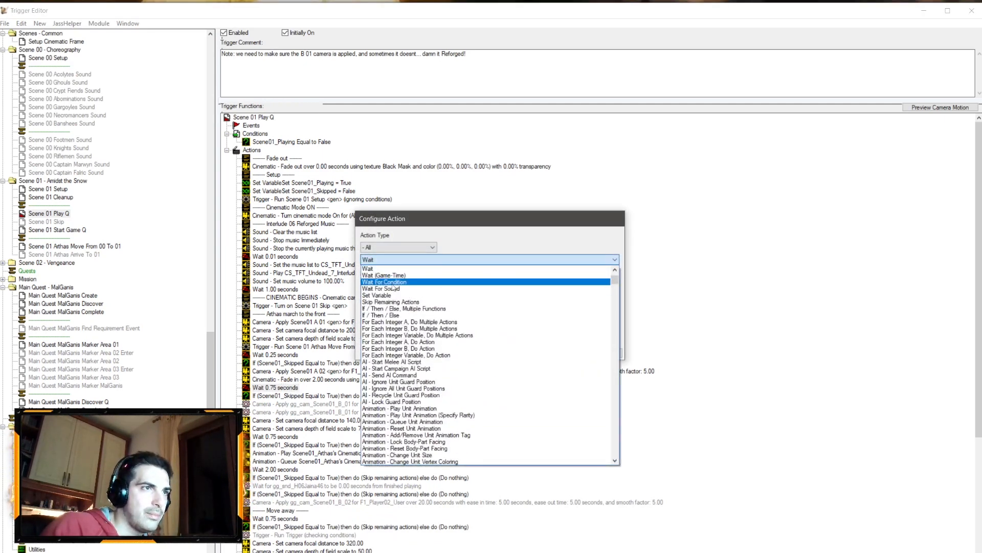
left_click(392, 282)
left_click(398, 287)
left_click(409, 301)
left_click(480, 153)
left_click(477, 153)
left_click(470, 141)
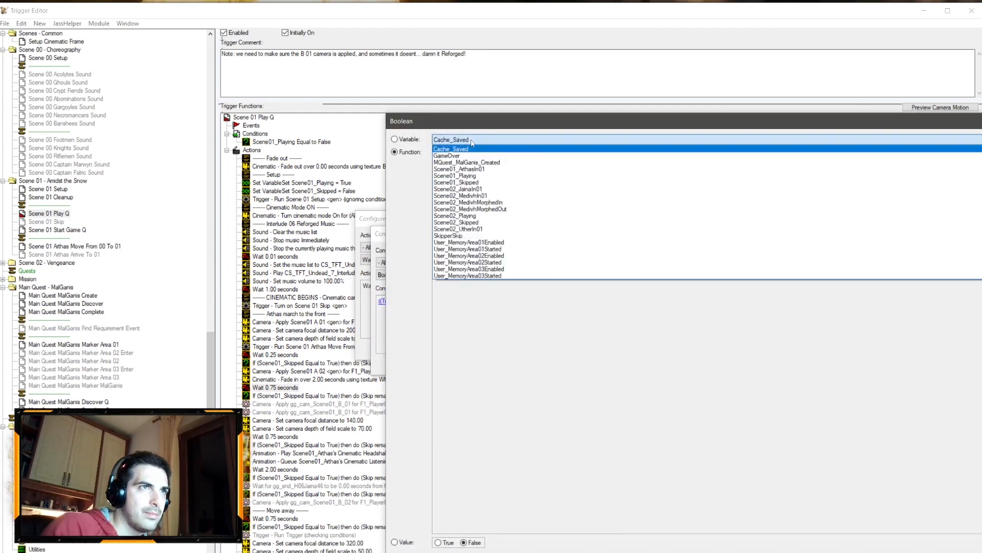
left_click(459, 169)
key("Return")
left_click(580, 368)
left_click(526, 287)
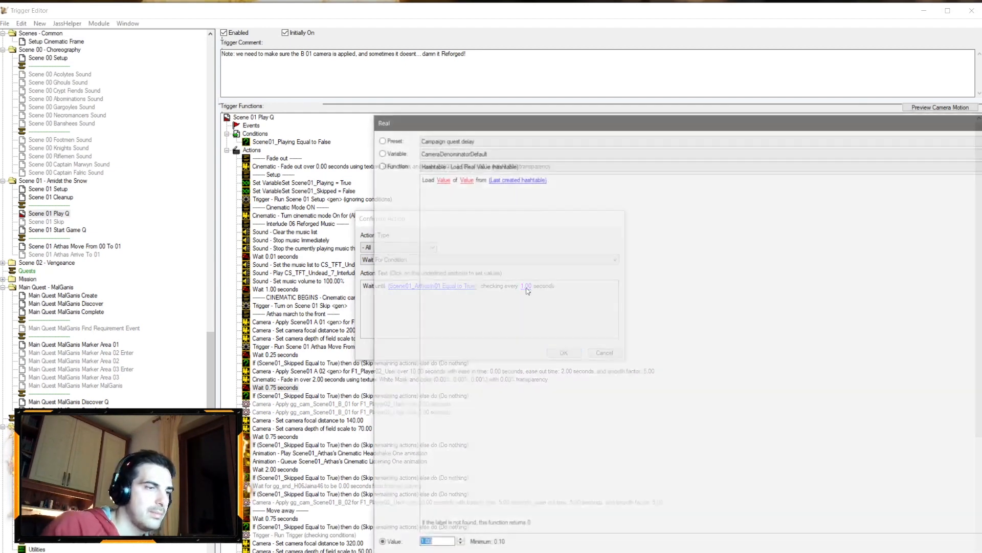
type("0.1")
key("Return")
key("Return")
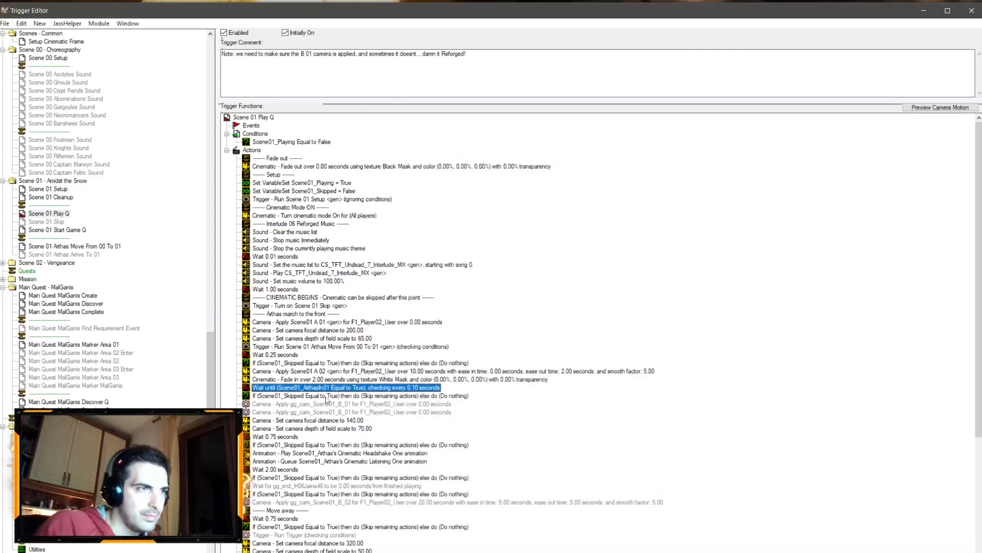
key("ctrl+s")
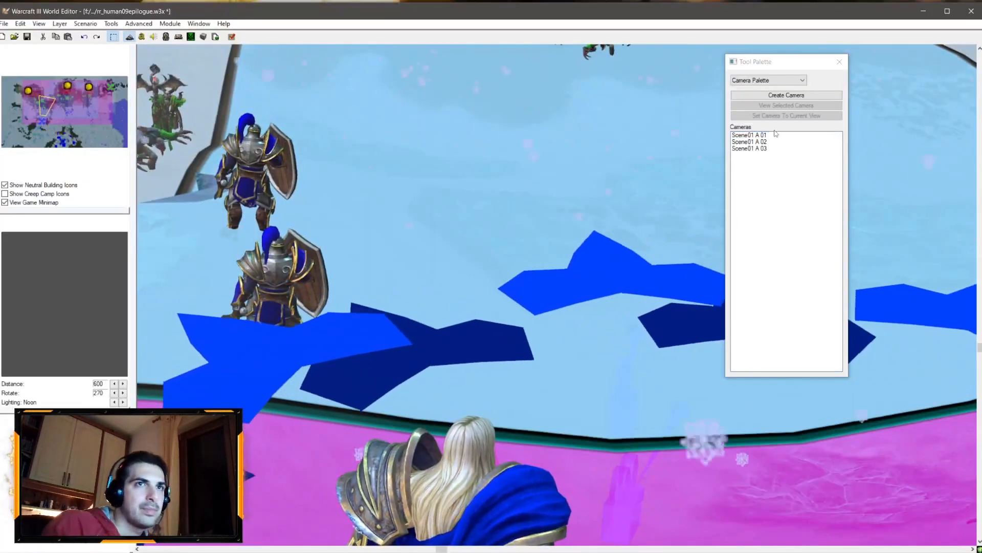
Step: Rename the camera Scene01 A 03 to Scene01 B 02
left_click(756, 148)
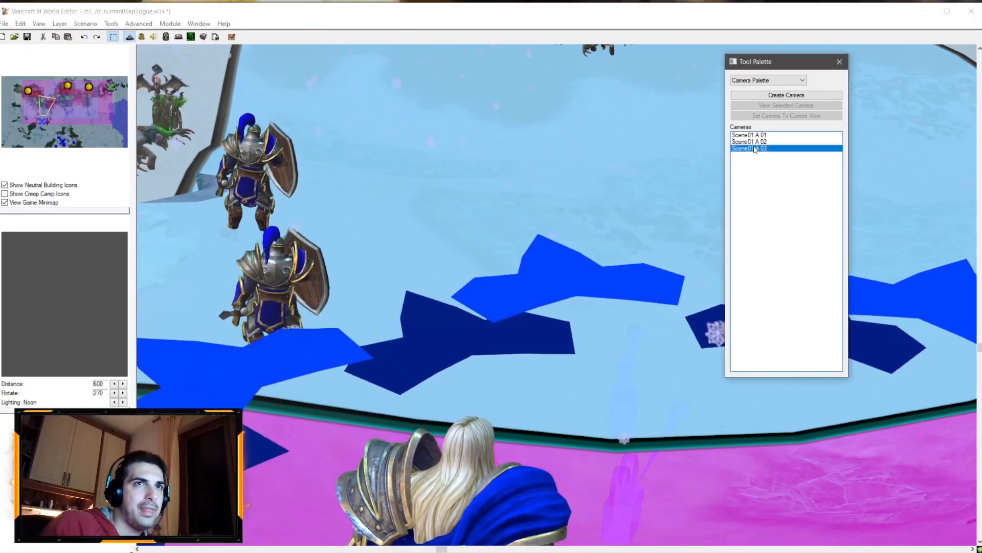
right_click(756, 149)
left_click(788, 152)
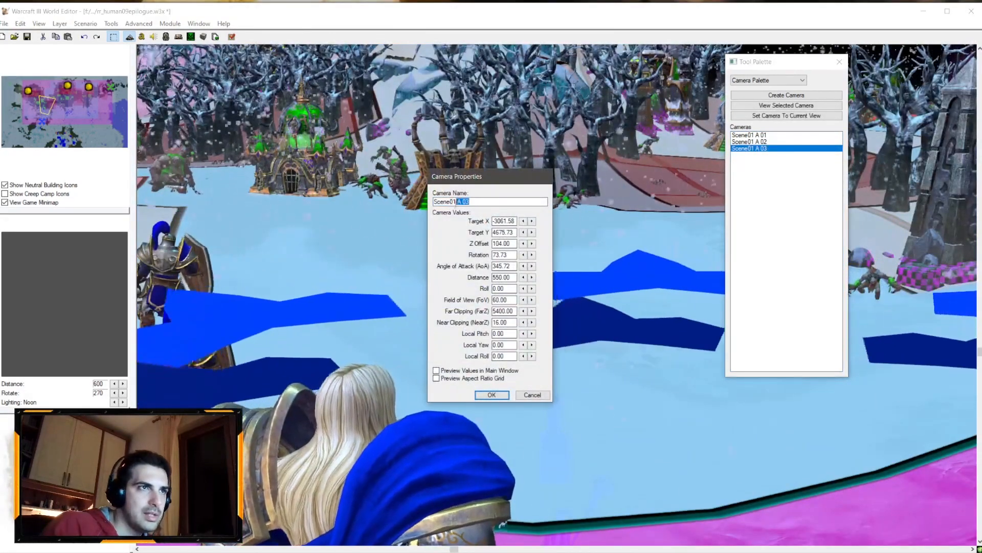
type("B 02")
key("Return")
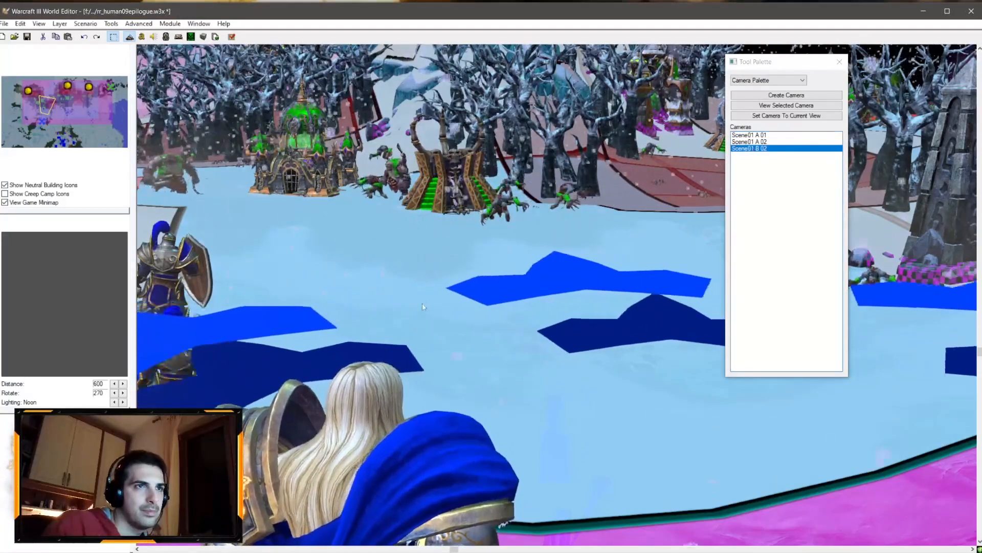
Step: Create a new camera from a view behind Arthas's shoulder and name it Scene01 B 01
right_click_drag(425, 305, 433, 250, "ctrl")
double_click(750, 141)
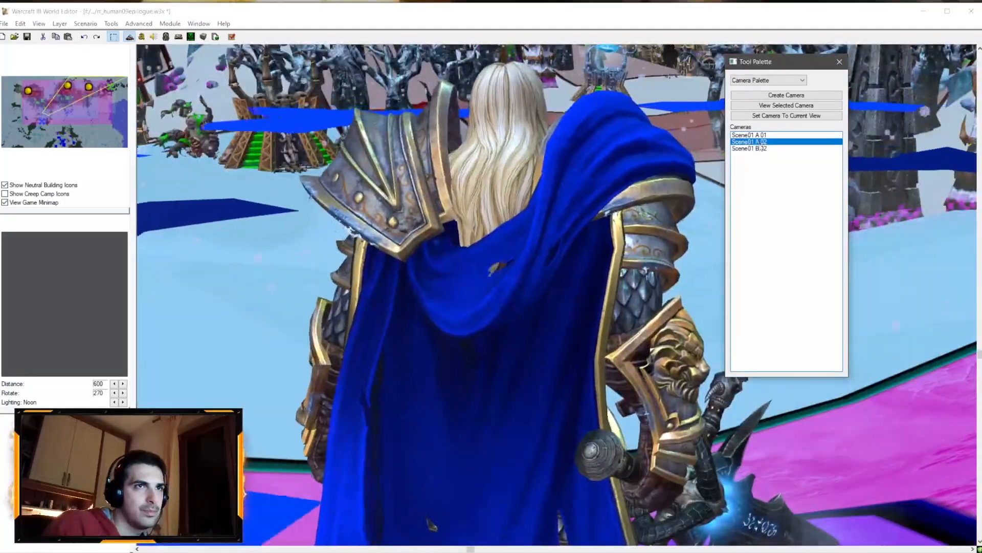
right_click_drag(558, 230, 533, 244, "ctrl")
left_click(786, 95)
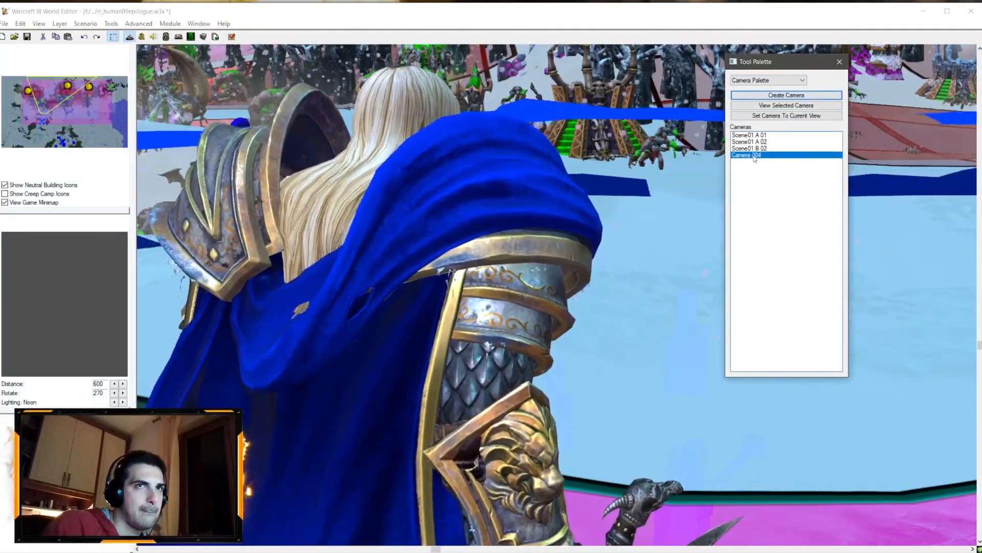
right_click(747, 154)
left_click(774, 162)
type("Scene01 BN 09")
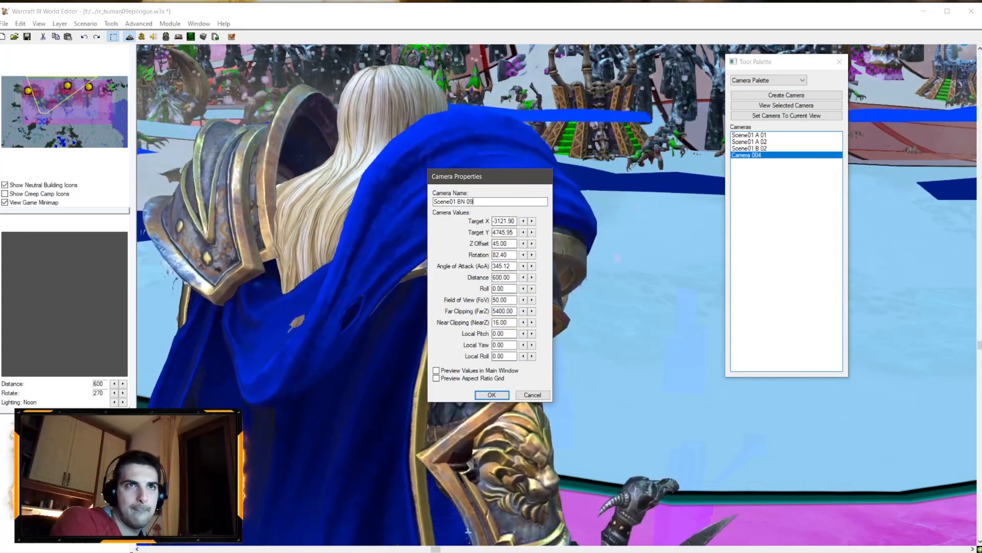
key("BackSpace")
key("BackSpace")
key("BackSpace")
key("BackSpace")
type("0")
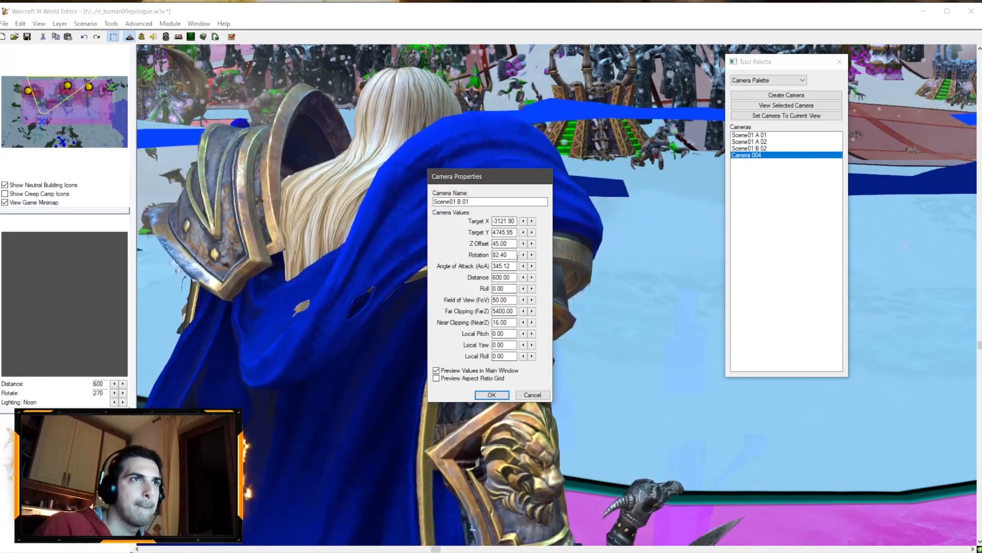
left_click(492, 395)
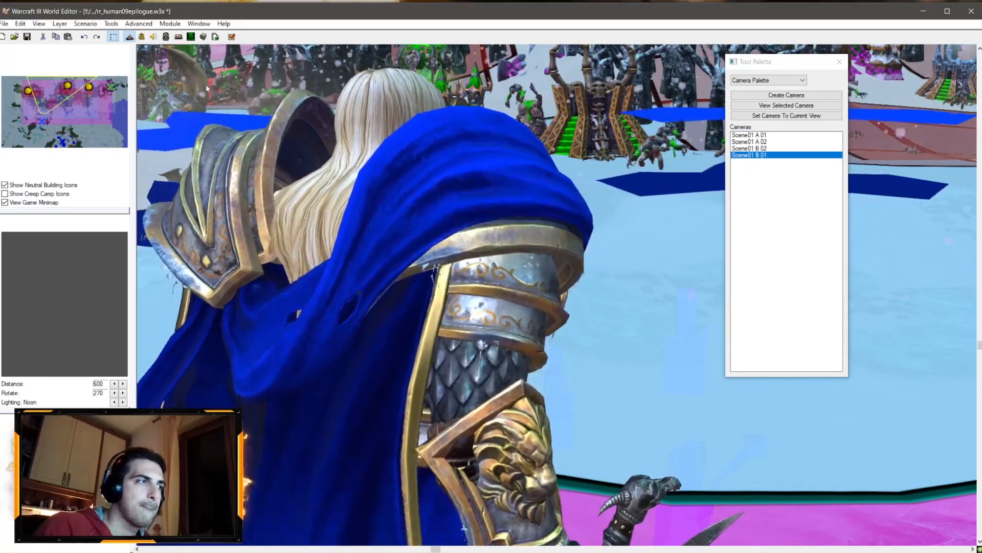
Step: In the Scene 01 Play Q trigger, delete the disabled duplicate camera apply action after Scene01 B 01
key("F4")
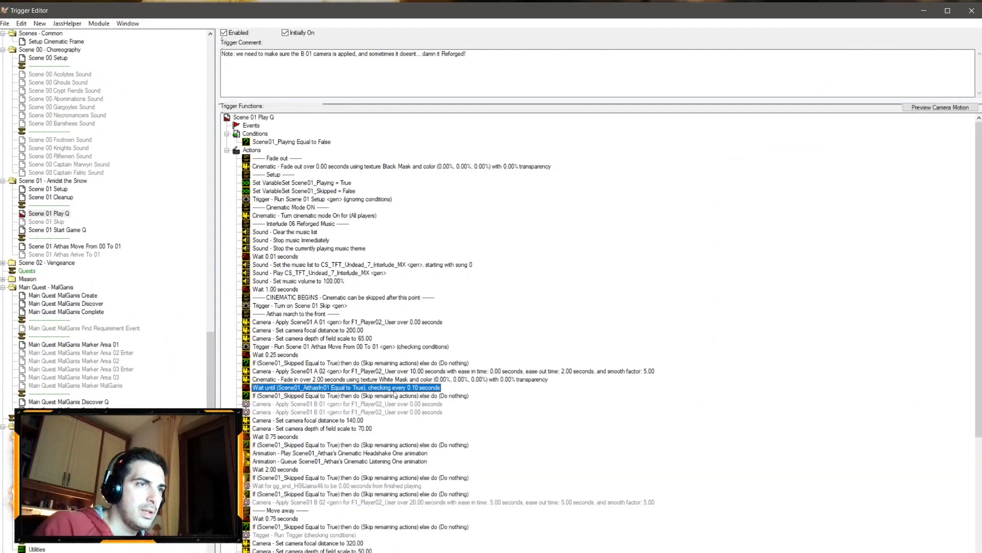
left_click(321, 405)
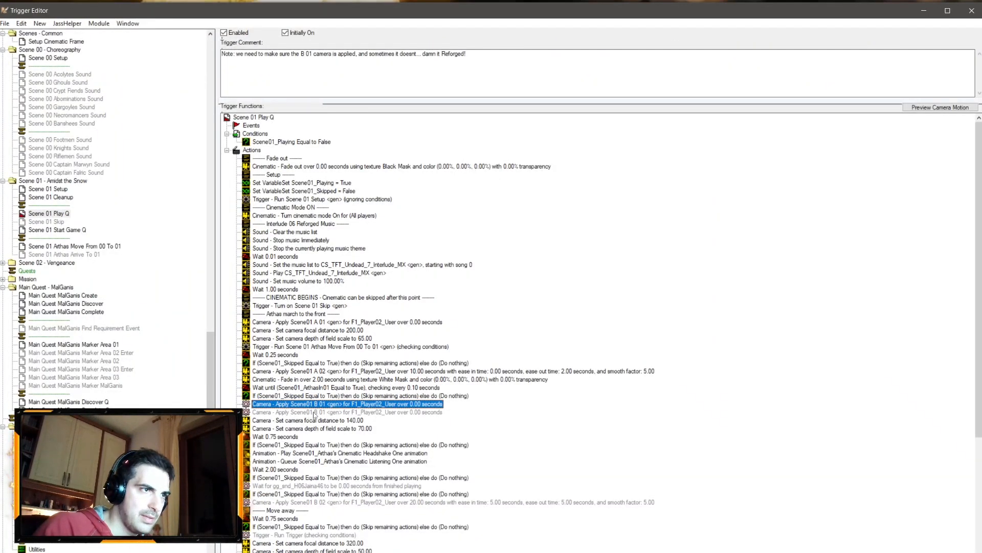
double_click(328, 411)
key("Return")
double_click(382, 413)
key("Return")
key("Delete")
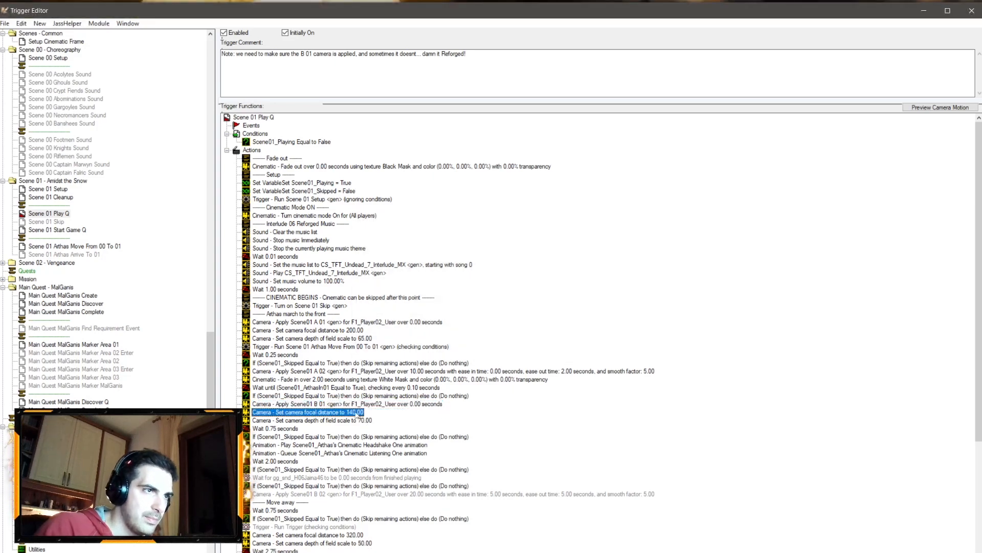
Step: Set the depth of field scale action after the Scene01 B 01 camera to 85
double_click(360, 420)
left_click(451, 284)
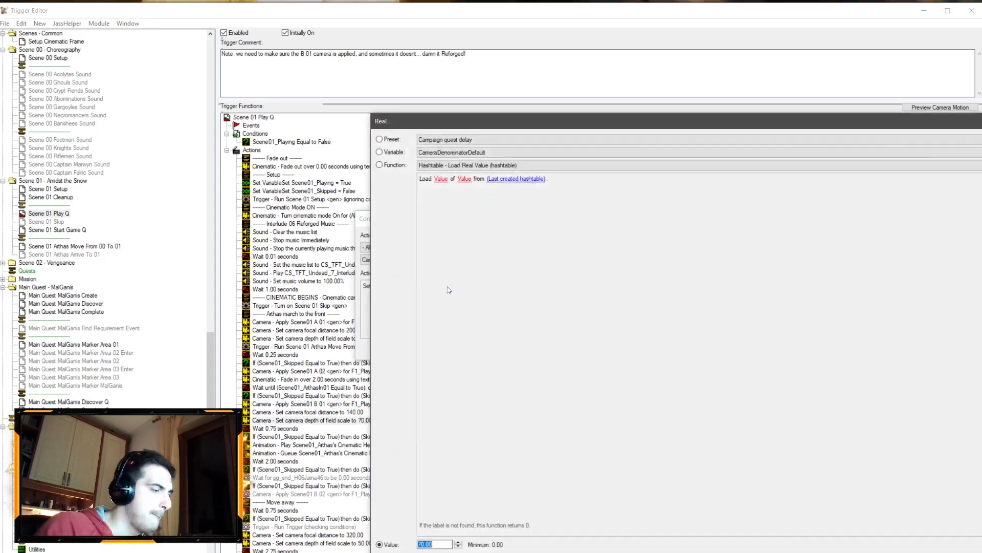
key("Return")
key("Return")
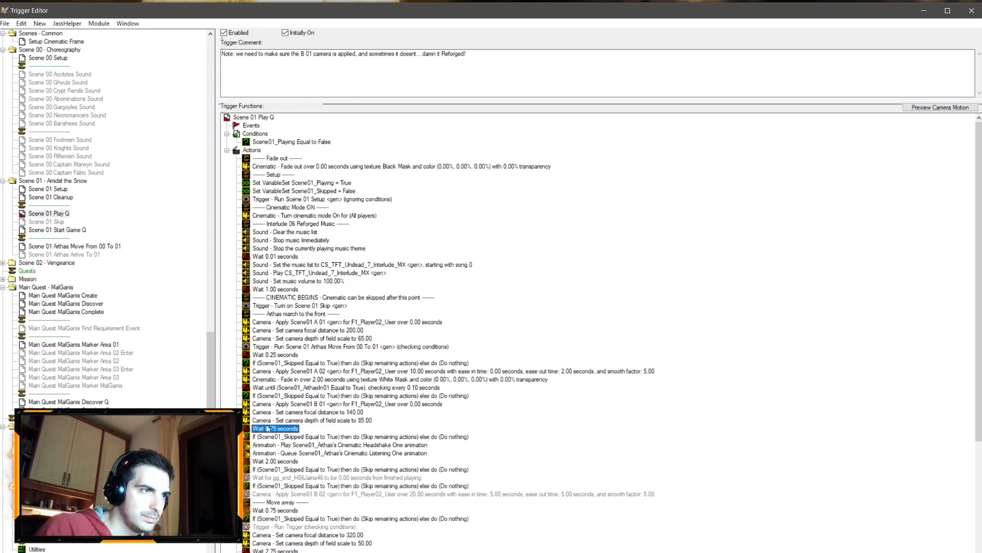
Step: Try to set the wait after that depth of field action to 0.25 seconds
double_click(268, 429)
left_click(383, 285)
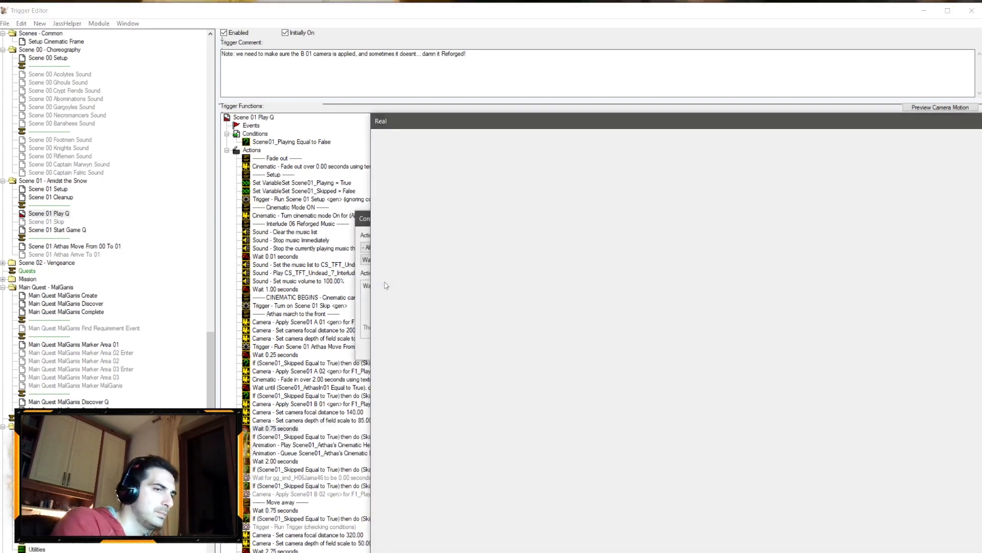
type("0.25")
key("Return")
key("Return")
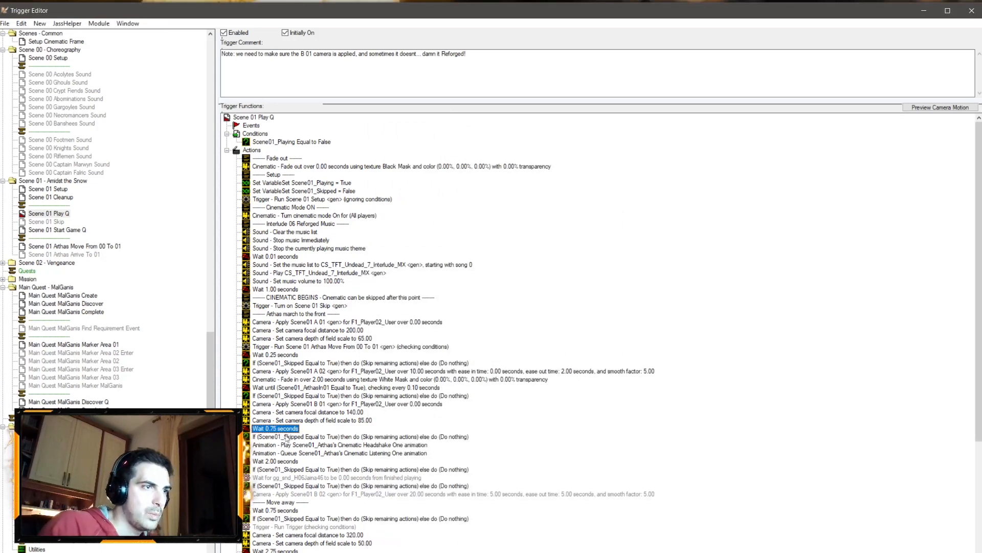
Step: Change Arthas's played animation from Cinematic Headshake One to Spell
double_click(301, 445)
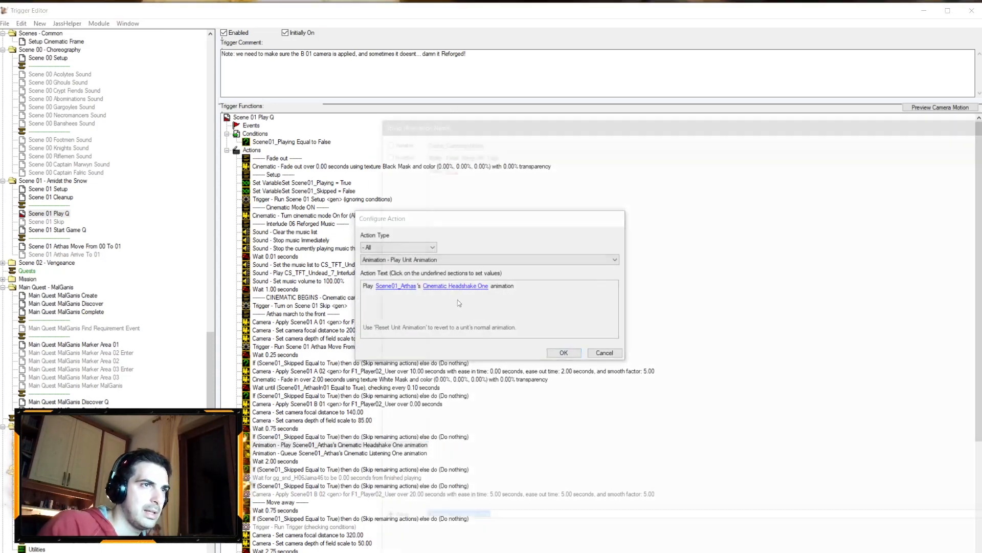
left_click(457, 295)
type("Spe")
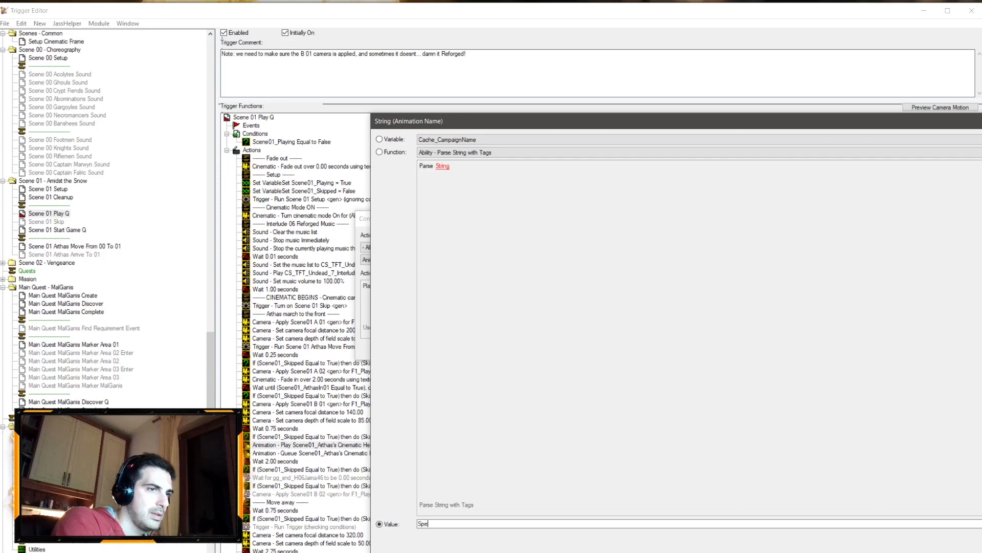
type("ll")
key("Return")
key("Return")
Step: Add an action after Arthas's Spell animation that changes Scene01_Arthas's animation speed to 65% of its original speed
right_click(338, 445)
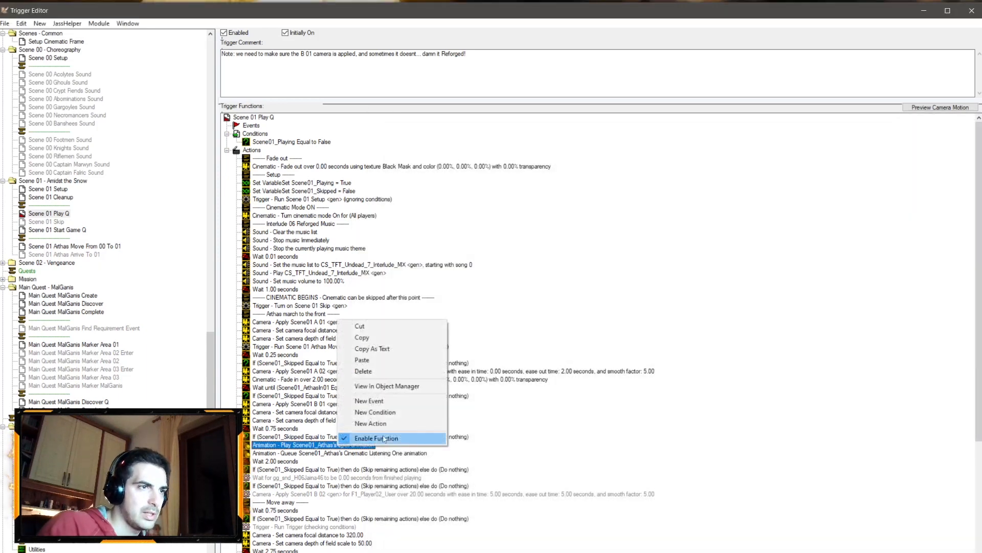
left_click(358, 424)
left_click(394, 248)
left_click(373, 289)
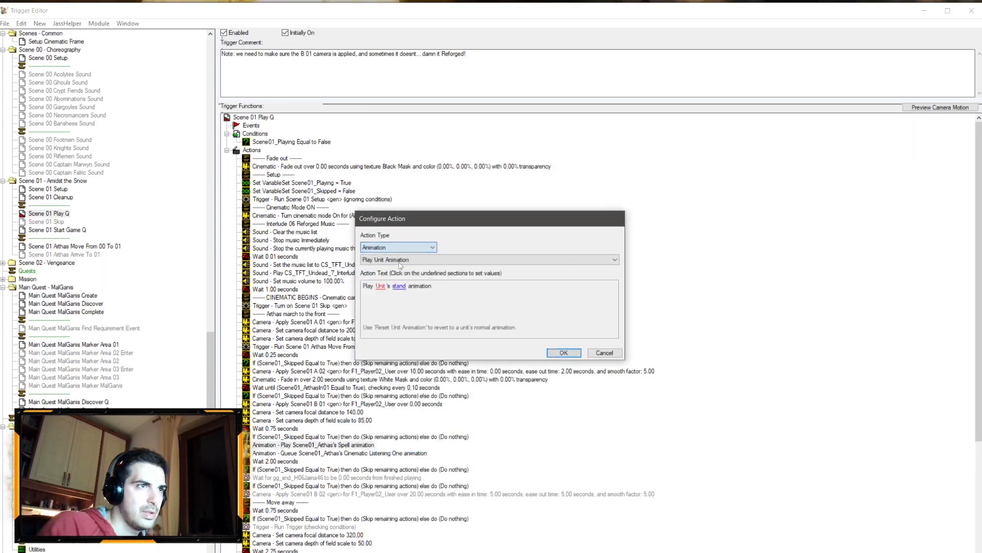
left_click(404, 260)
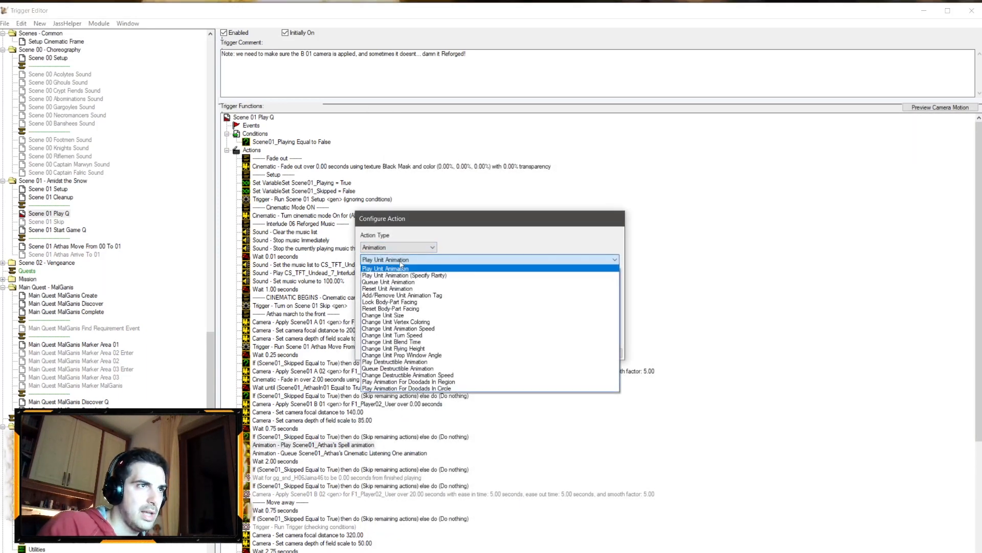
left_click(424, 328)
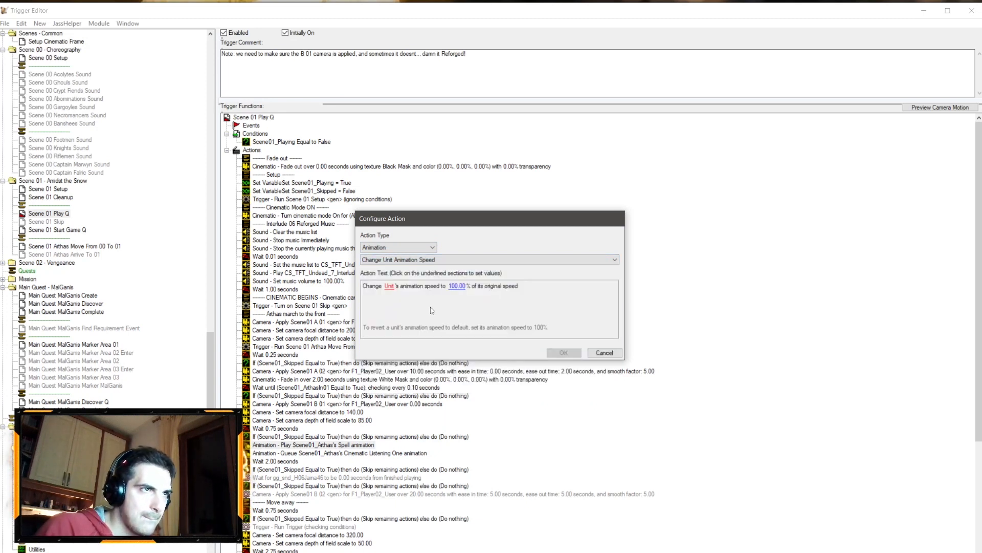
left_click(390, 286)
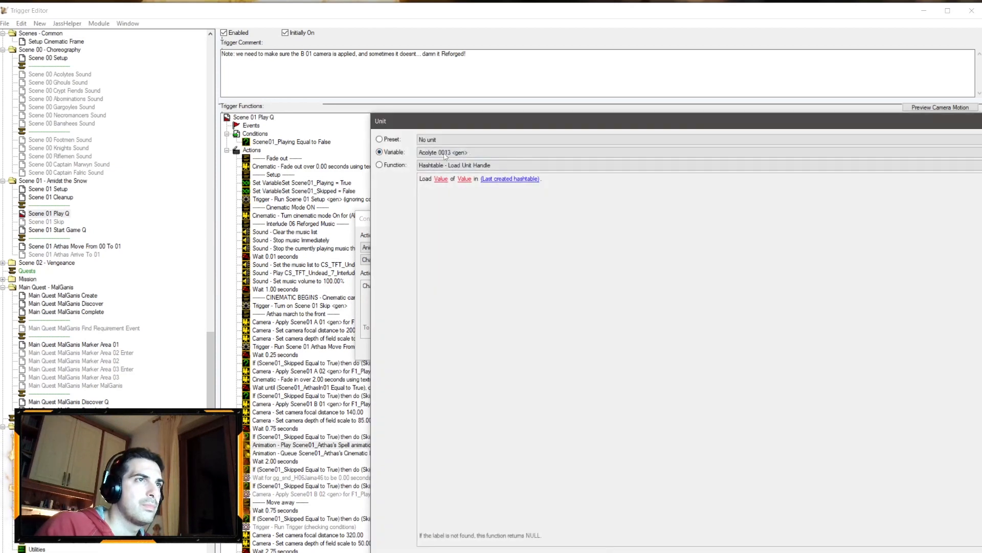
left_click(444, 152)
scroll(497, 272, "down", 10)
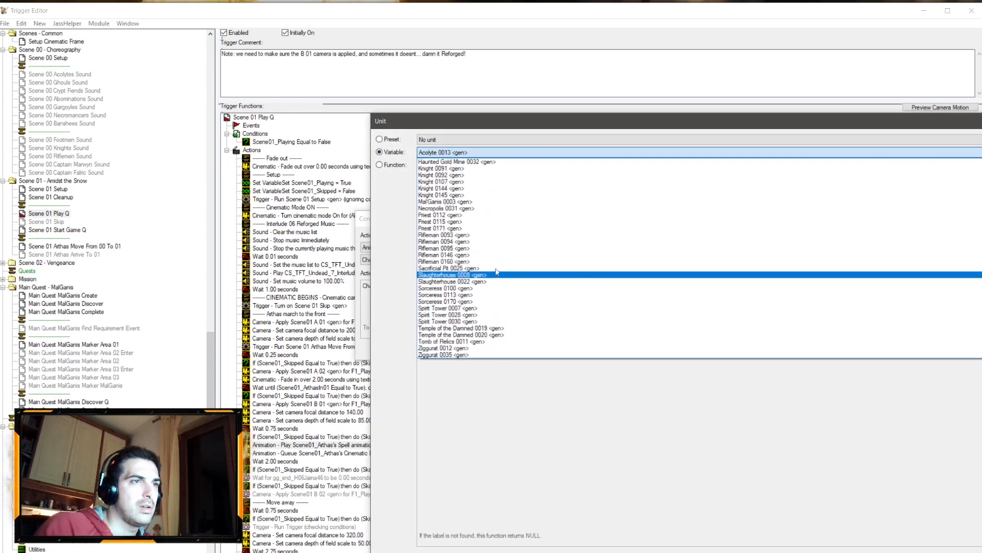
scroll(489, 273, "up", 9)
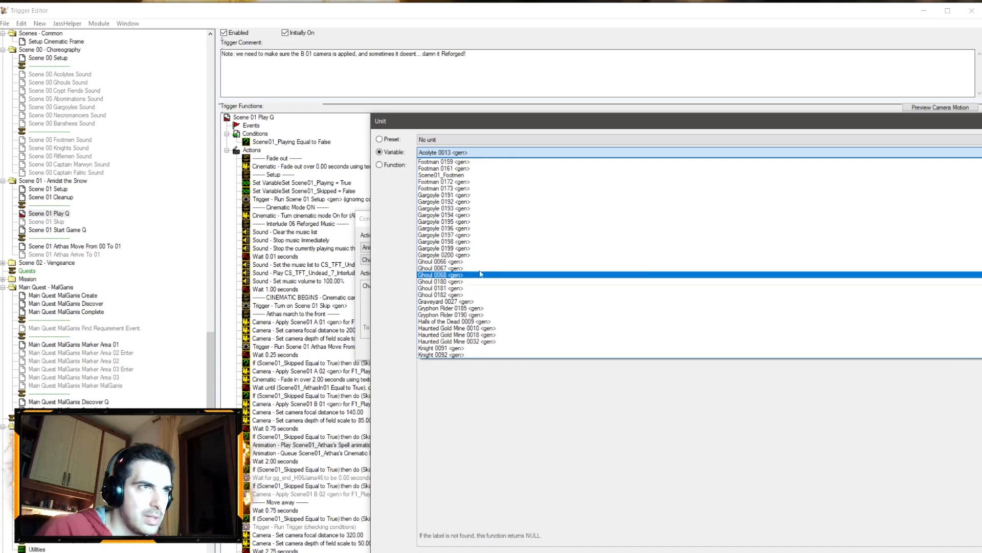
scroll(481, 274, "up", 10)
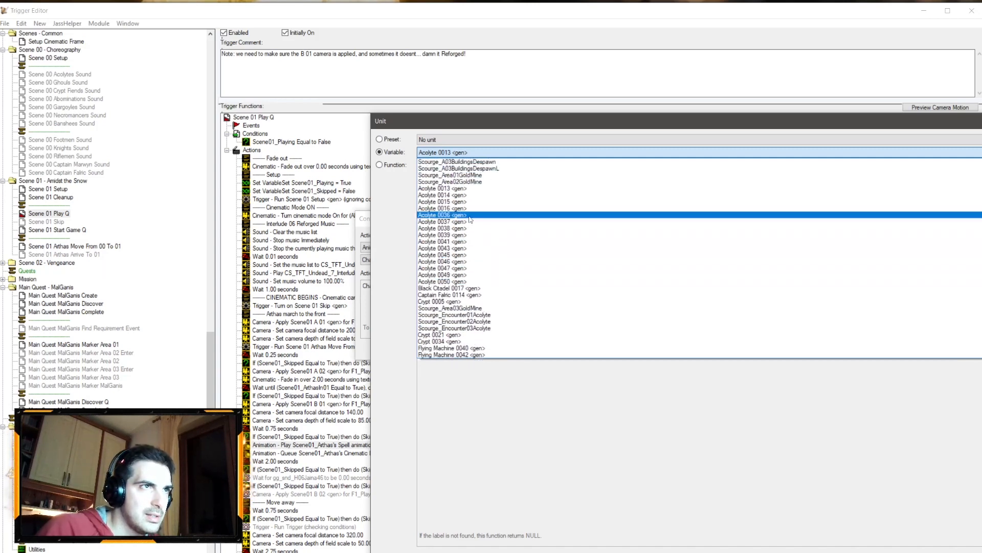
scroll(470, 219, "up", 5)
left_click(462, 201)
key("Return")
left_click(444, 287)
scroll(482, 152, "up", 1)
key("Return")
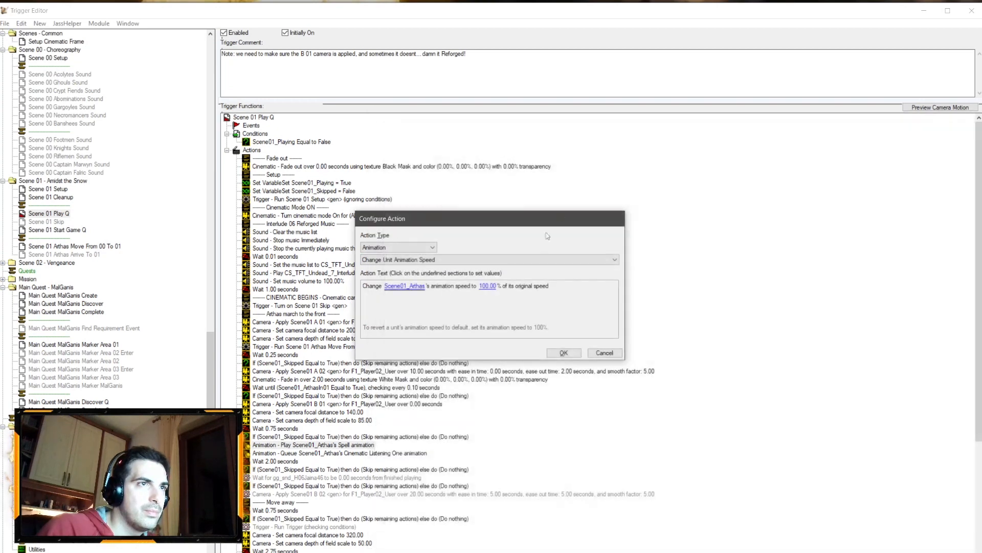
left_click(489, 286)
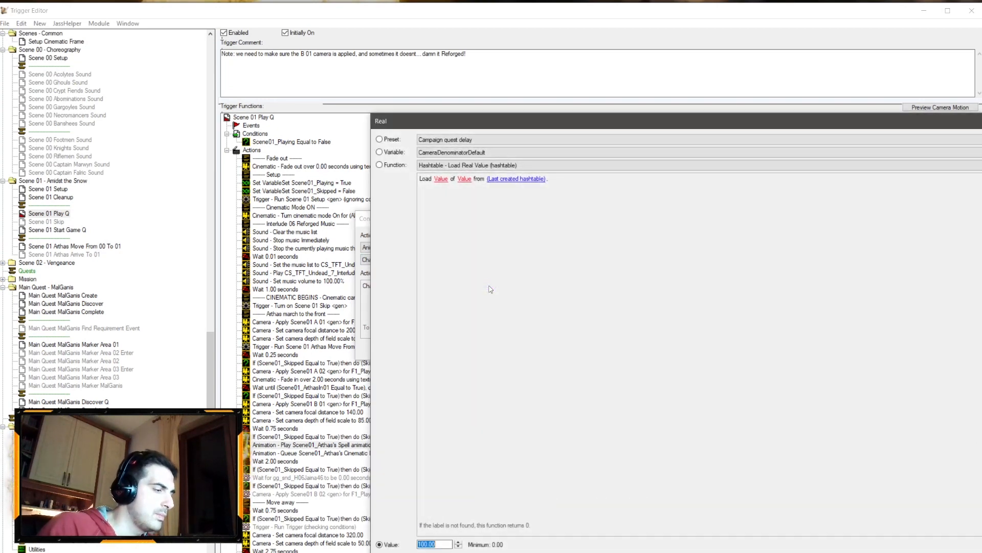
key("Return")
key("Return")
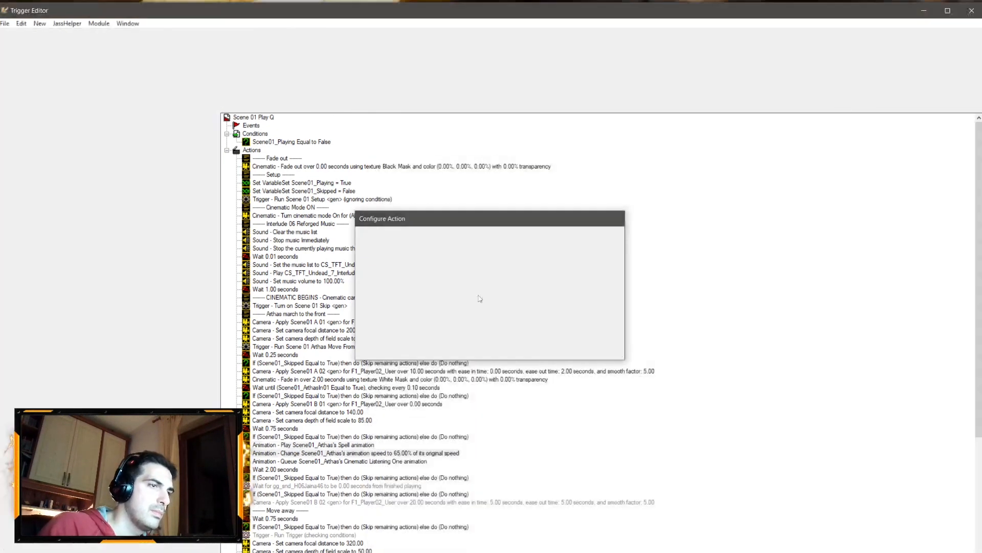
Step: Delete the action queueing Arthas's Cinematic Listening One animation
left_click(323, 461)
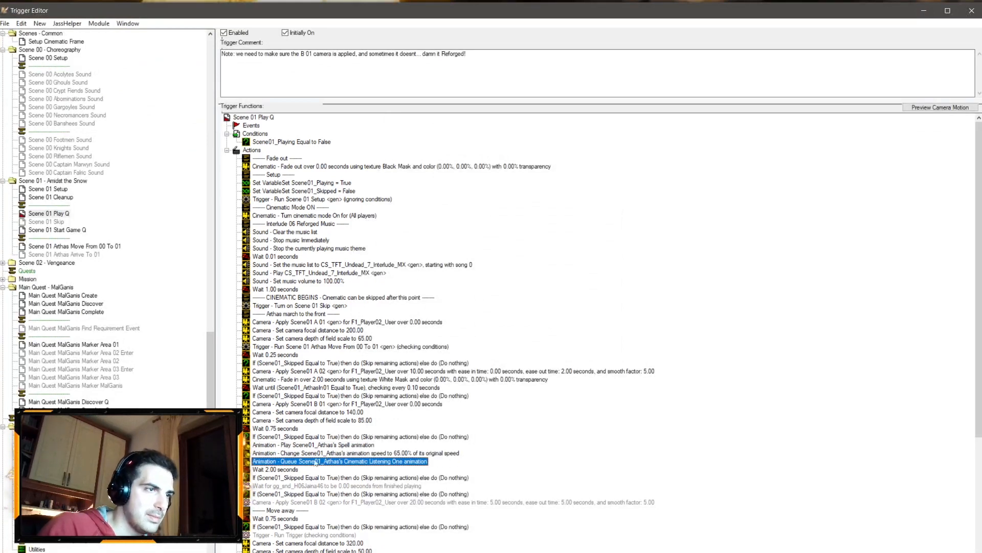
key("Delete")
scroll(338, 412, "down", 4)
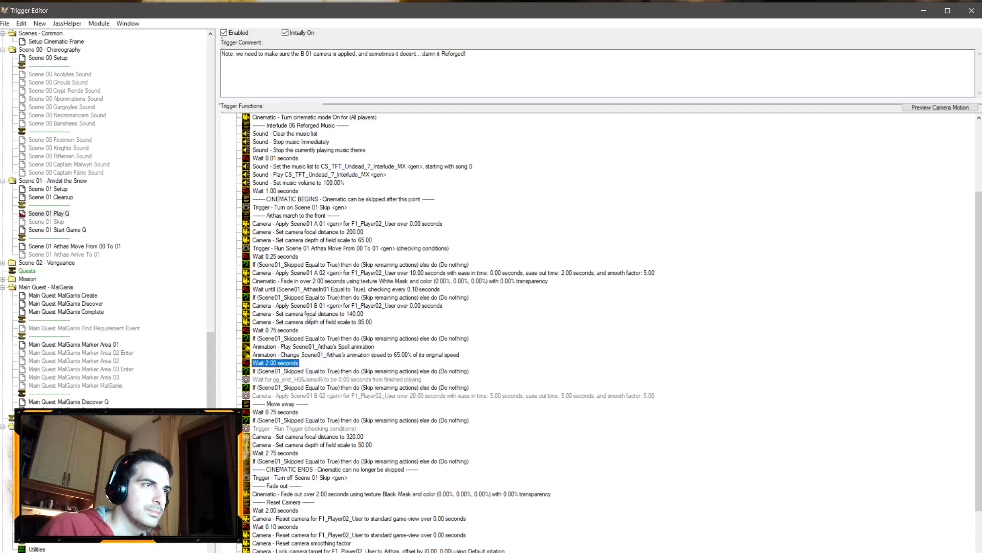
Step: Copy the Scene01 A 02 camera apply action, paste it after the animation speed change, and switch its camera to Scene01 B 02
left_click(332, 274)
key("ctrl+c")
left_click(315, 357)
key("ctrl+v")
double_click(316, 362)
left_click(404, 286)
scroll(469, 146, "down", 1)
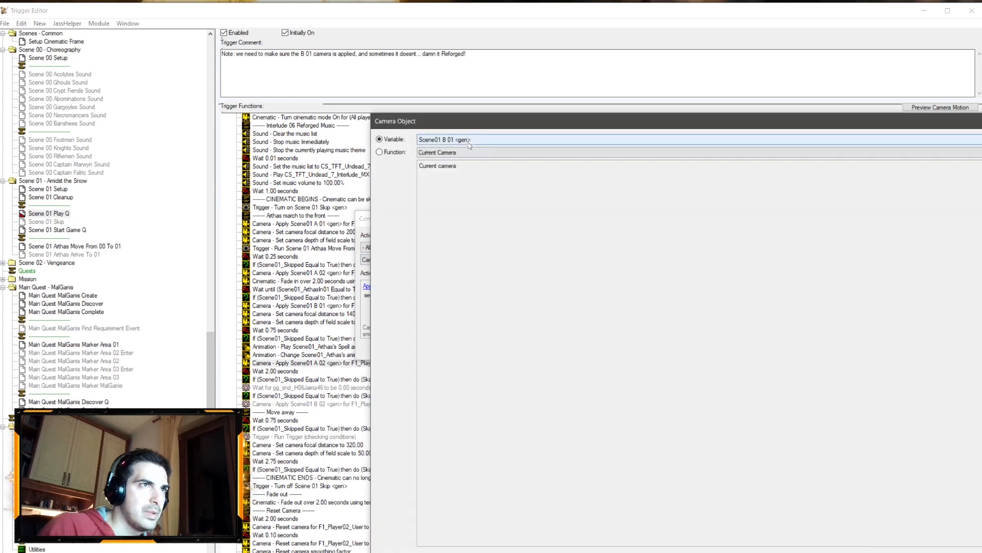
scroll(469, 145, "down", 1)
key("Return")
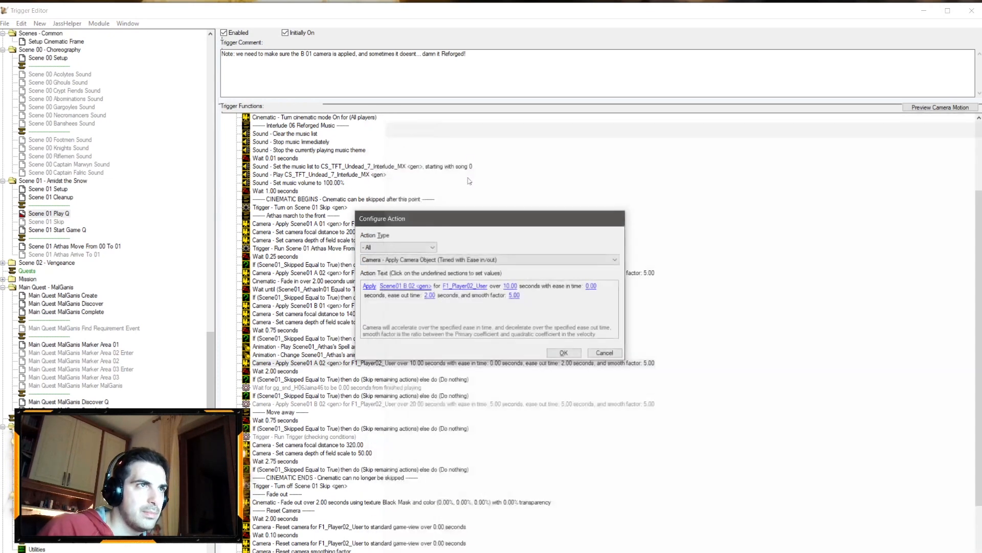
Step: Set the Scene01 B 02 camera to apply over 1.5 seconds with 0.25 seconds ease in and 0.5 seconds ease out
left_click(510, 286)
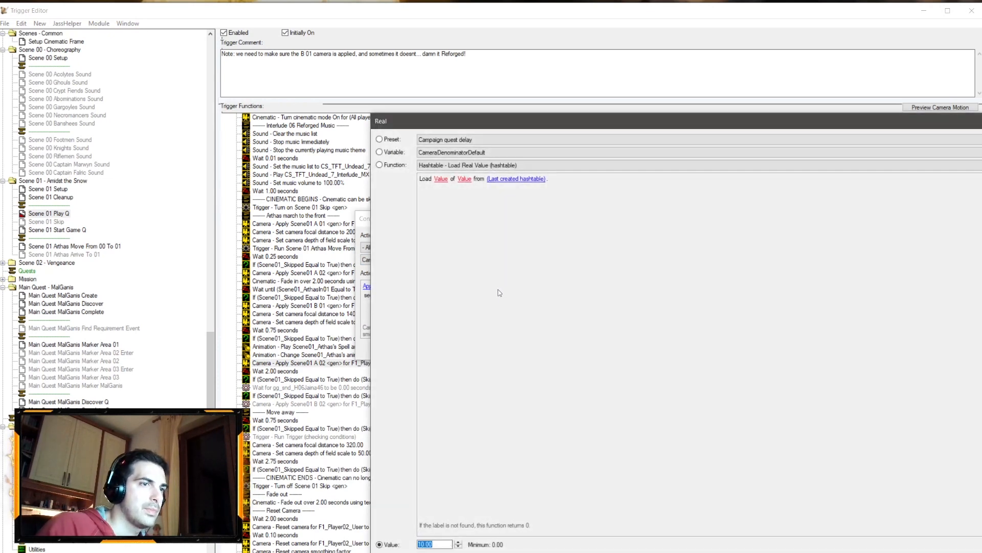
type("1.5")
key("Return")
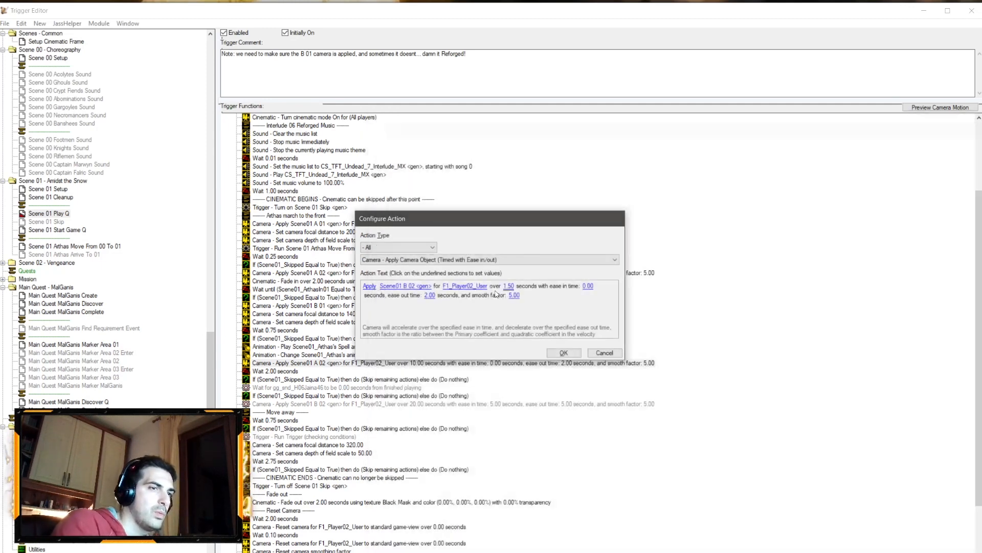
left_click(588, 286)
type("0.25")
key("Return")
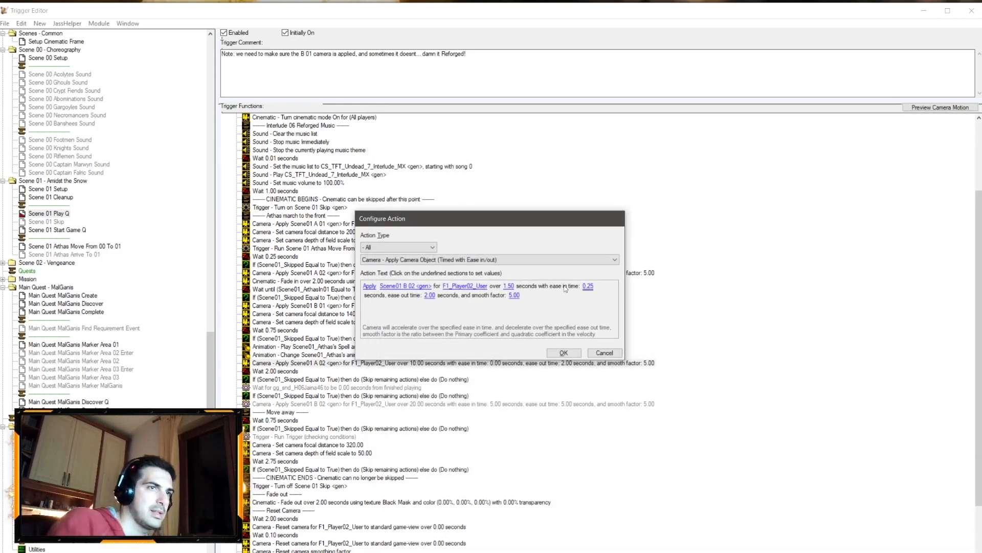
left_click(429, 295)
type("0.5")
key("Return")
key("Return")
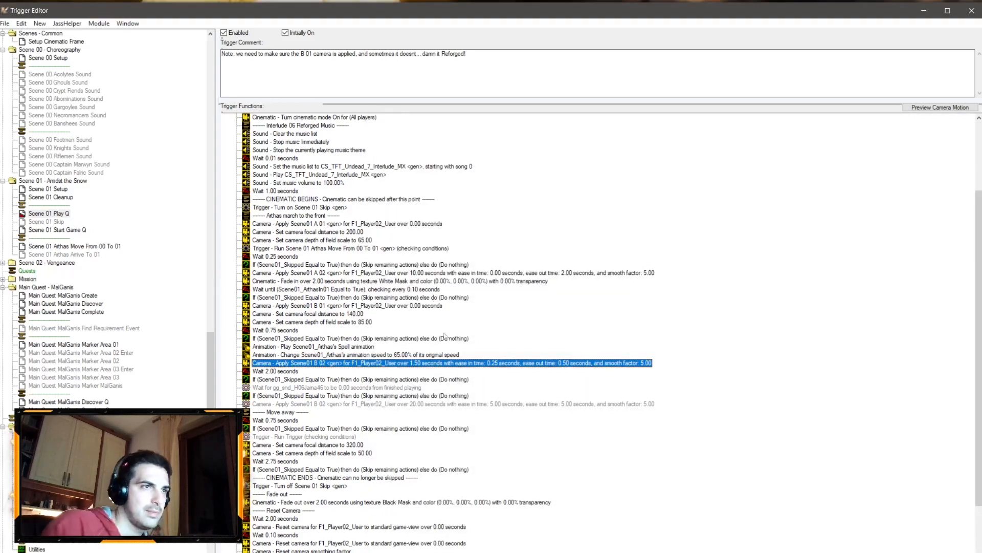
Step: Change the Scene01 B 02 camera's apply duration to 1.75 seconds
double_click(469, 366)
left_click(510, 286)
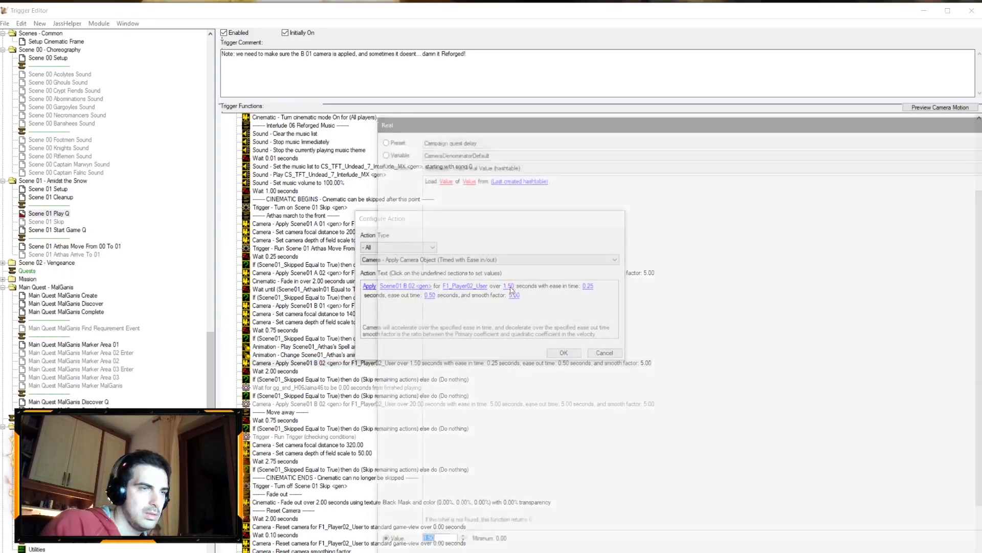
type("1.75")
key("Return")
key("Return")
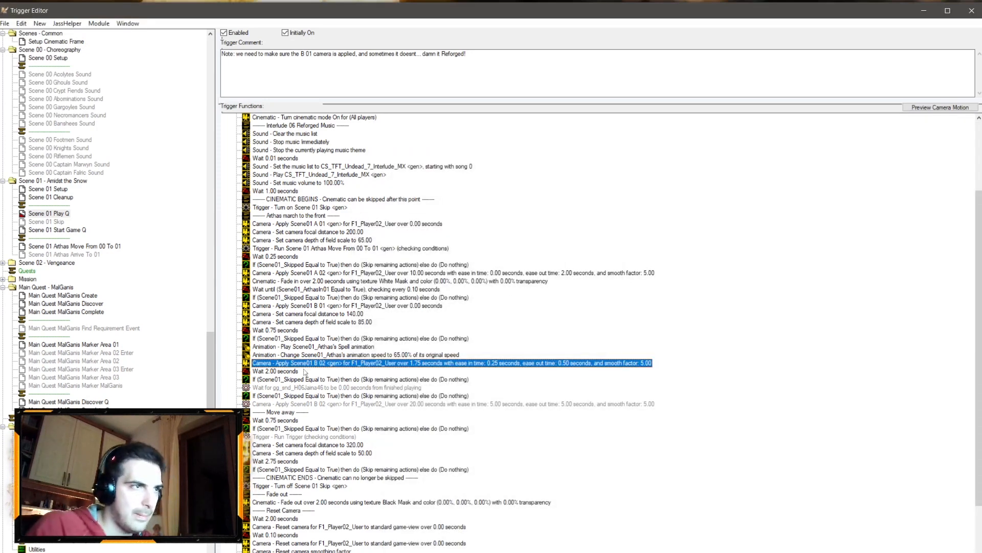
Step: Set the wait after the Scene01 B 02 camera to 1.5 seconds
left_click(287, 387)
double_click(284, 371)
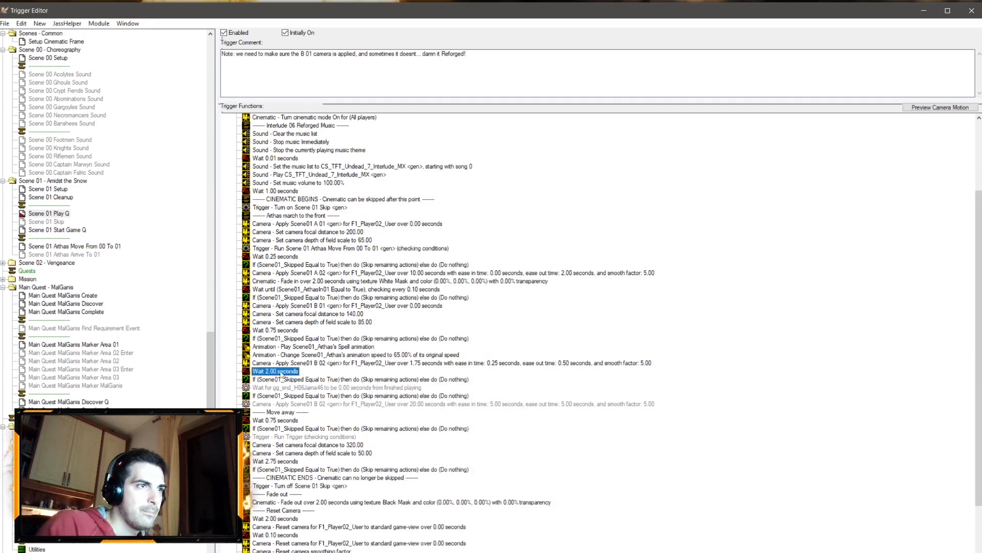
left_click(383, 286)
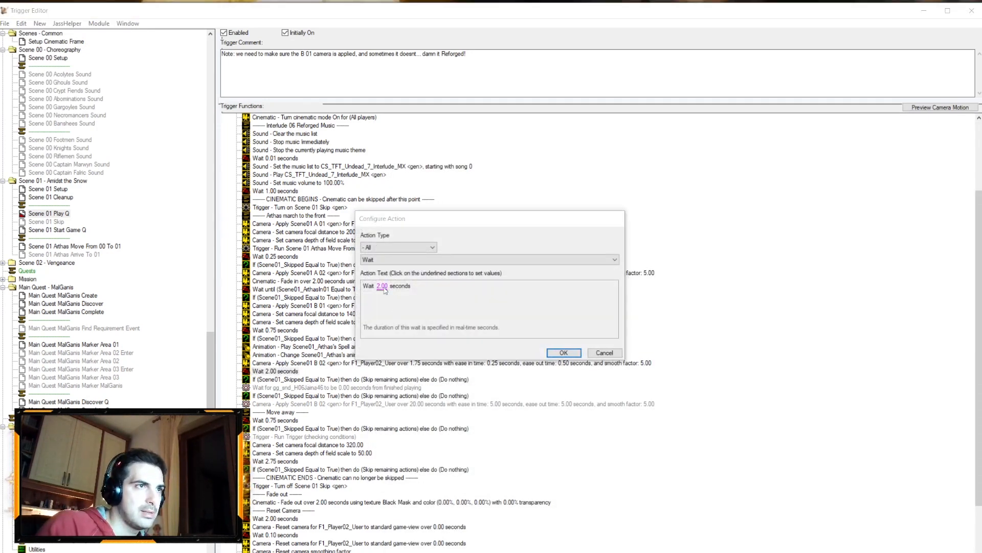
type("1.5")
key("Return")
key("Return")
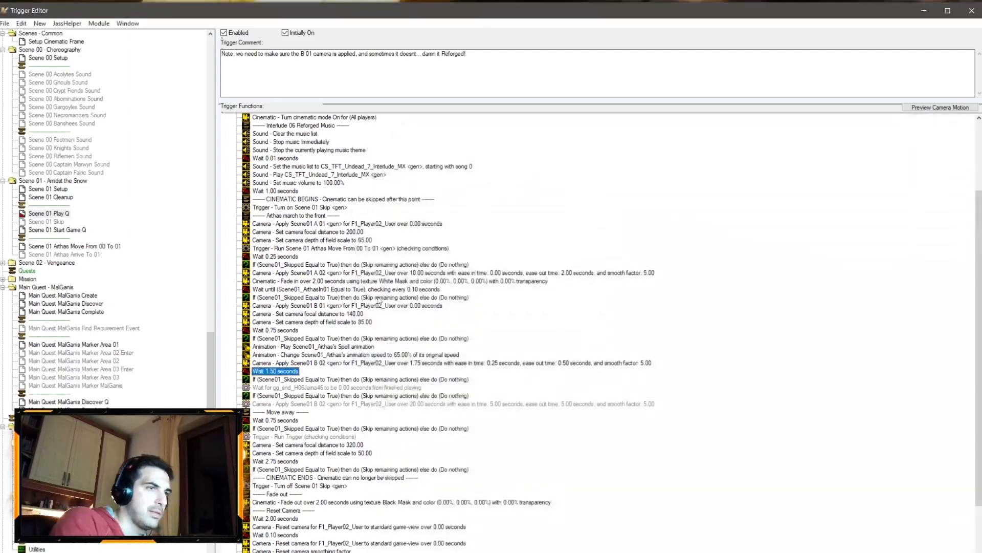
Step: Delete the disabled wait for the gg_and_H06Jaina46 sound to finish
left_click(271, 388)
key("Delete")
right_click(277, 380)
left_click(317, 468)
left_click(385, 248)
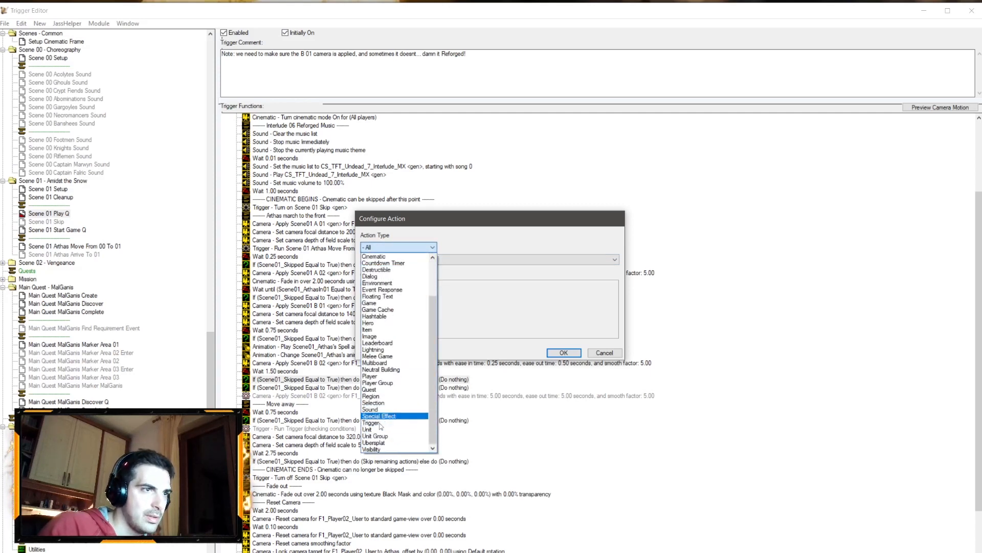
left_click(489, 260)
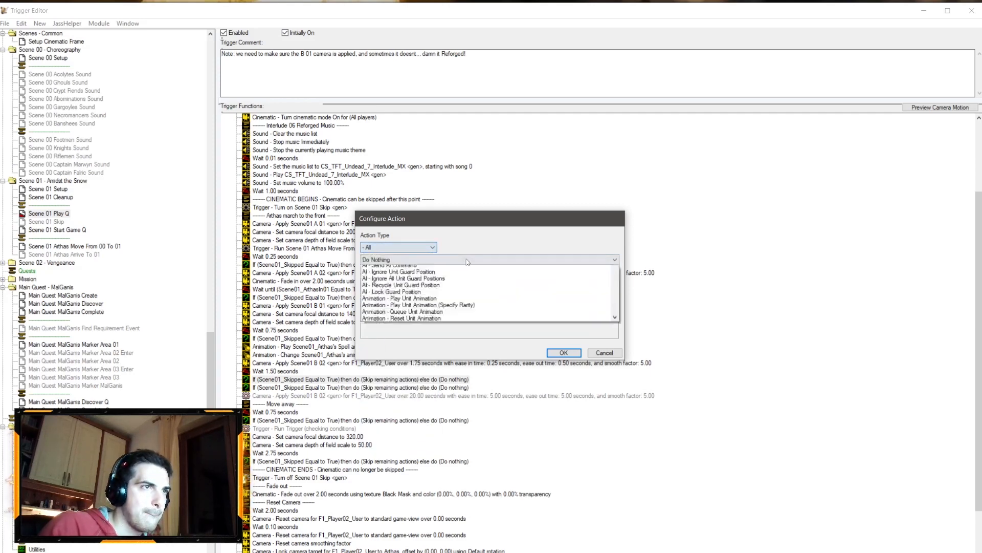
left_click(414, 355)
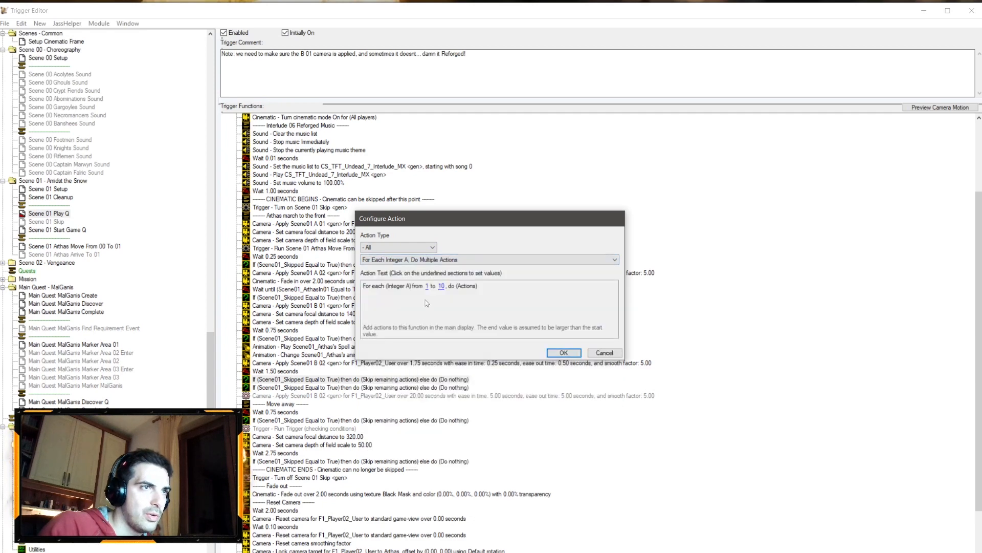
left_click(427, 286)
type("0")
key("Return")
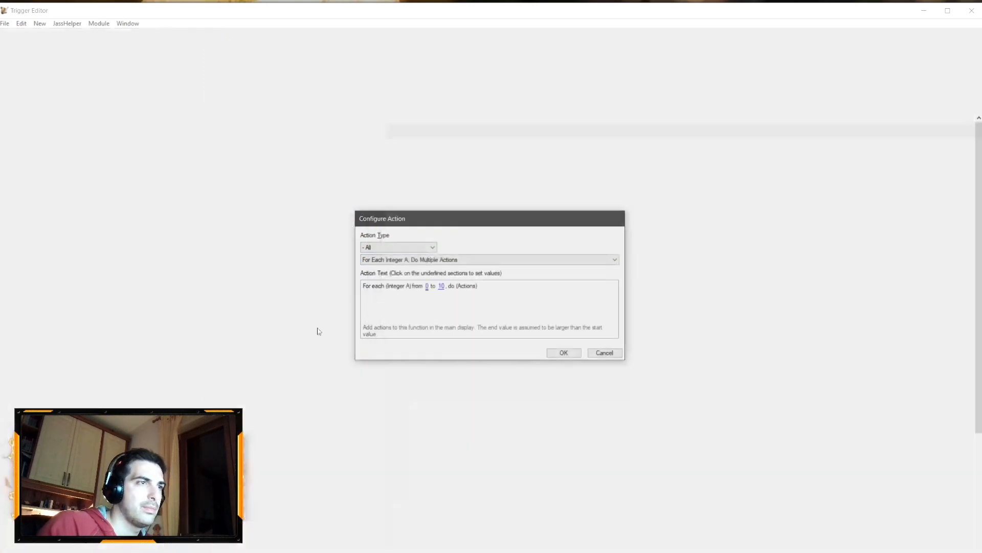
key("Return")
Step: Copy the For each Integer A footmen loop from Scene 01 Cleanup into Scene 01 Play Q after the skip check
left_click(58, 197)
left_click(296, 388)
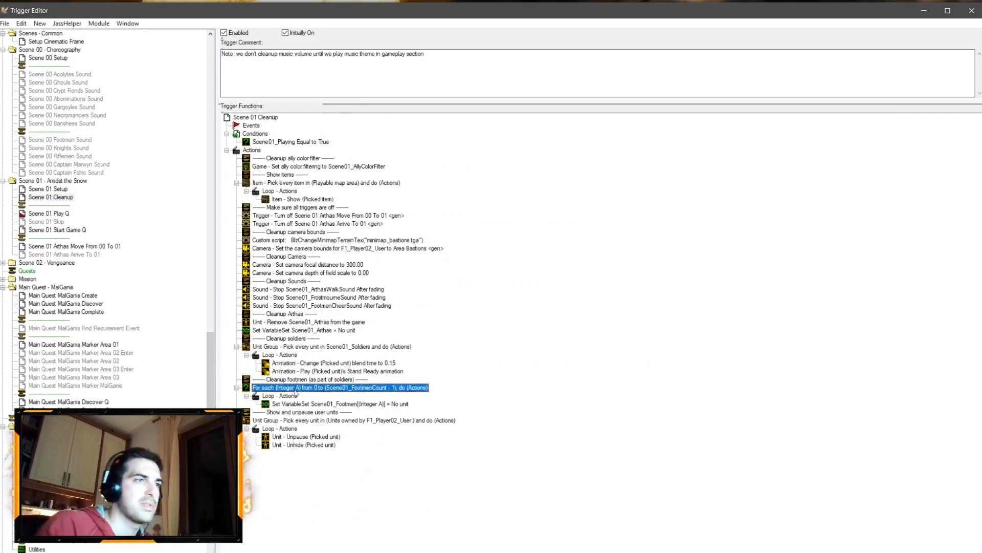
left_click(65, 215)
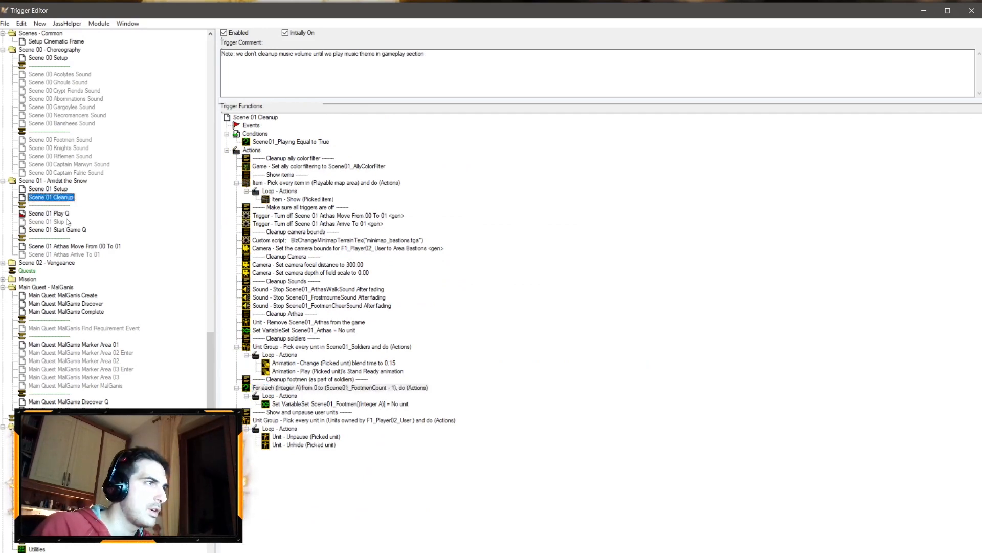
left_click(287, 392)
key("ctrl+v")
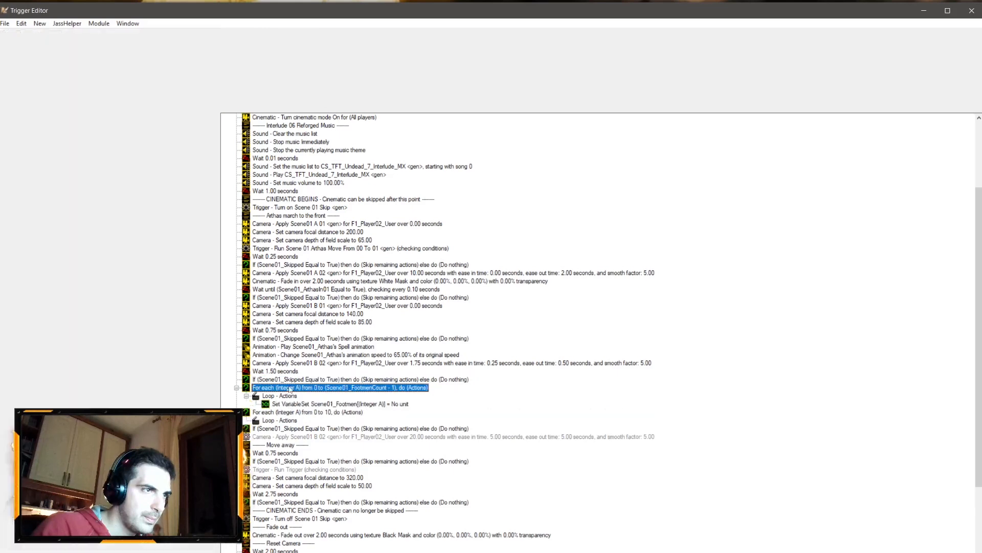
Step: Delete the For each Integer A 0 to 10 loop and the Set Variable action inside the pasted footmen loop
left_click(285, 412)
key("Delete")
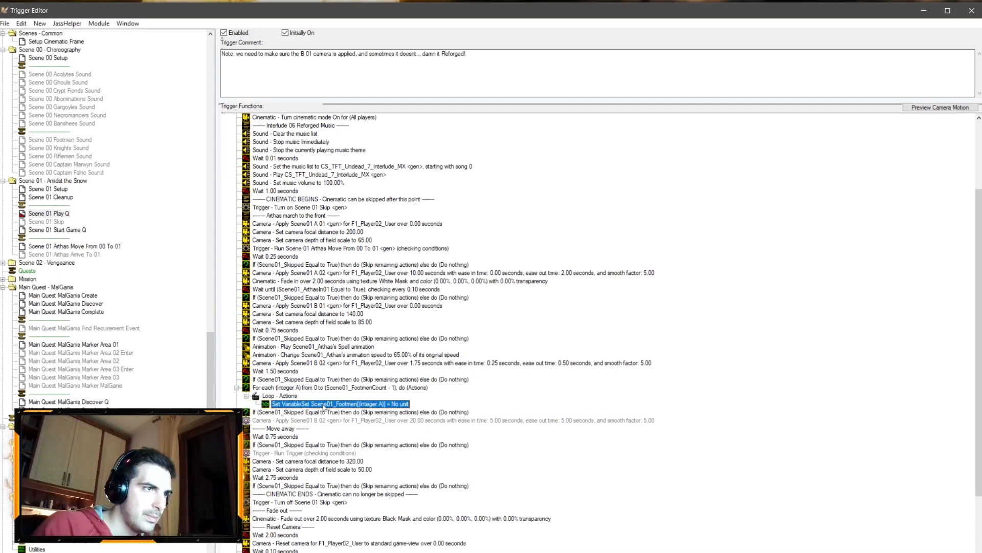
double_click(324, 404)
left_click(431, 261)
left_click(435, 260)
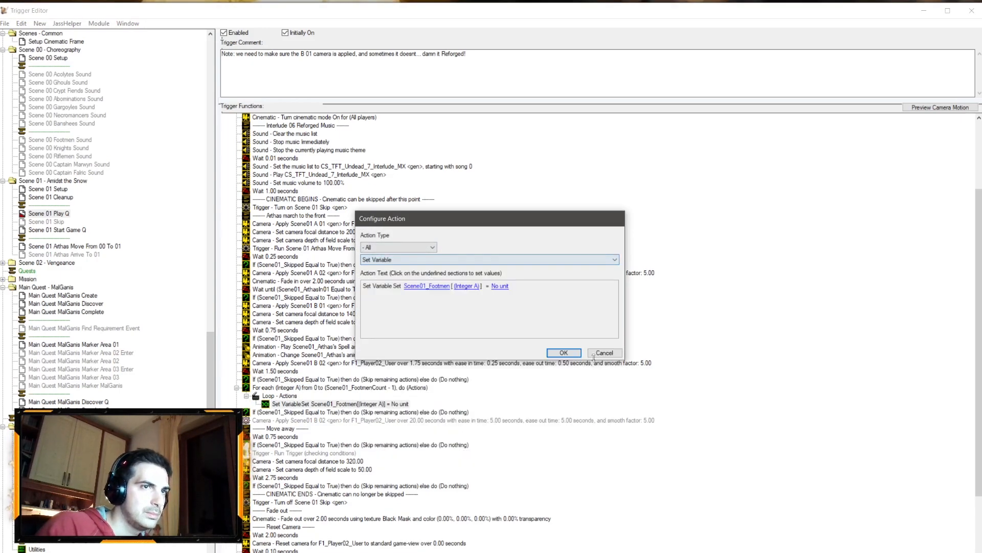
left_click(604, 353)
key("Delete")
Step: Paste a copy of the Play Scene01_Arthas's Spell animation action into the footmen loop
left_click(342, 341)
left_click(342, 347)
key("ctrl+c")
left_click(290, 397)
key("ctrl+v")
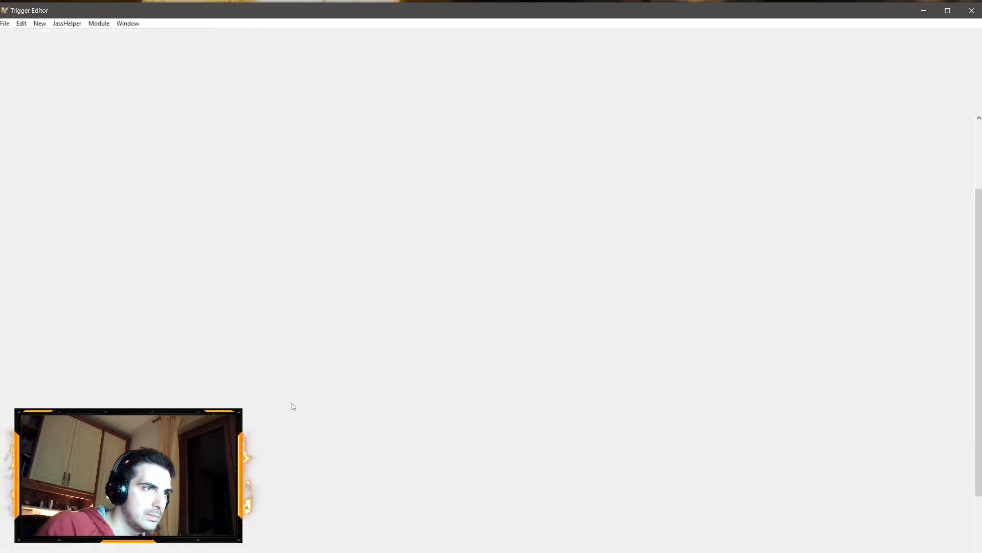
Step: Set the pasted loop action to play Scene01_Footmen[Integer A]'s Stand Victory animation
double_click(293, 406)
left_click(408, 287)
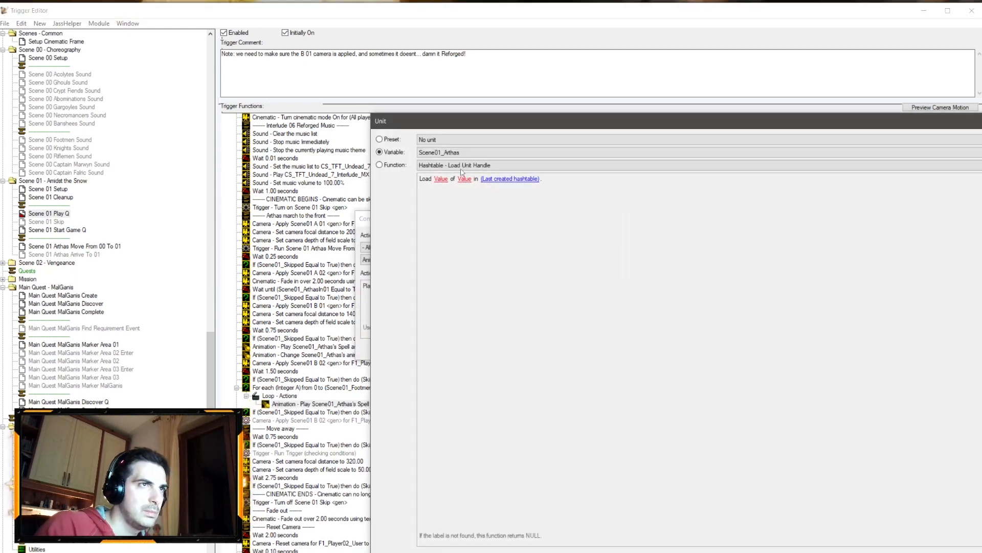
left_click(454, 152)
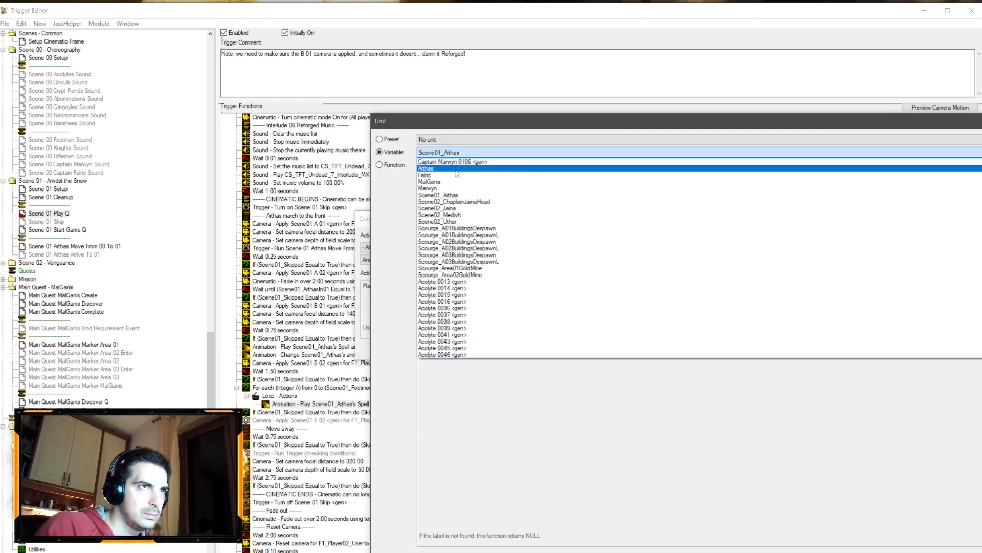
scroll(472, 234, "down", 15)
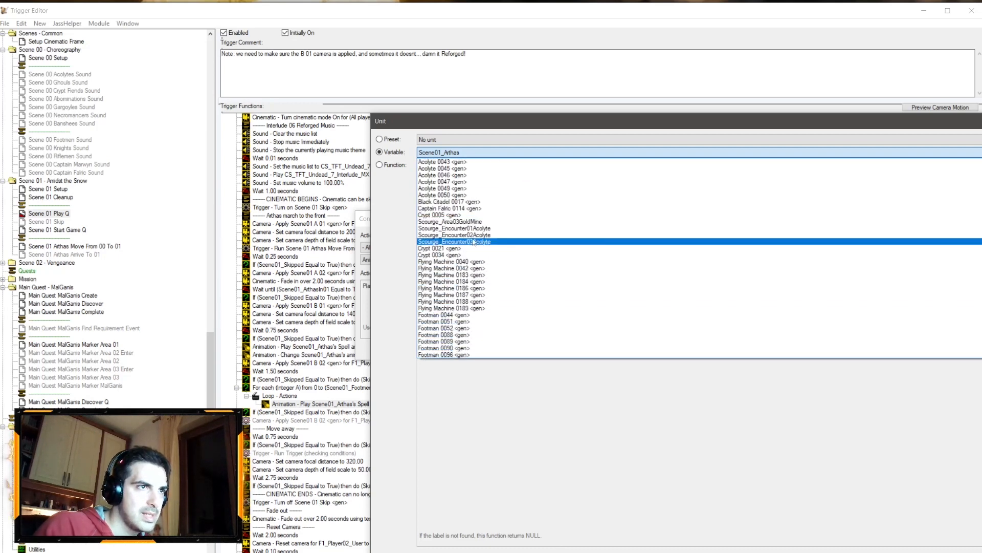
left_click(463, 270)
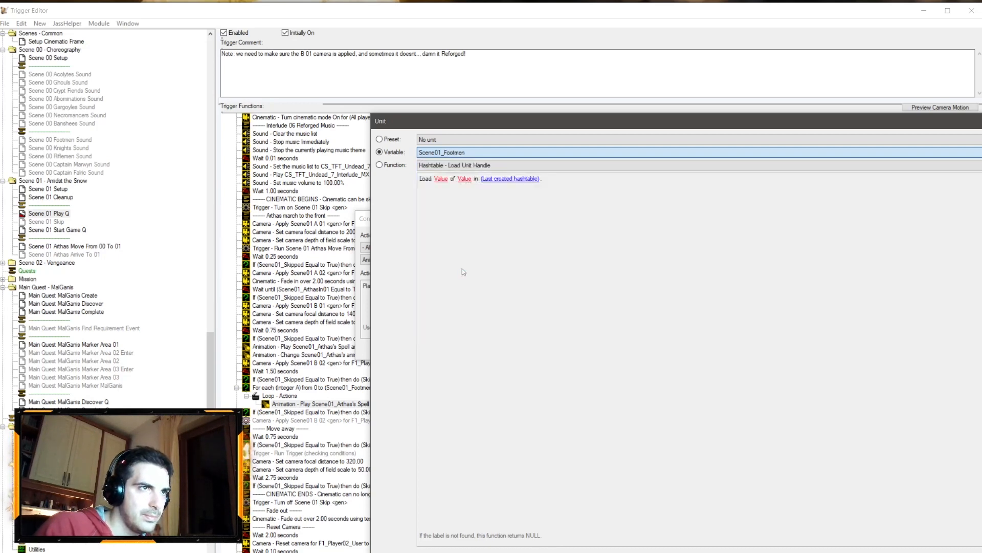
key("Return")
left_click(435, 286)
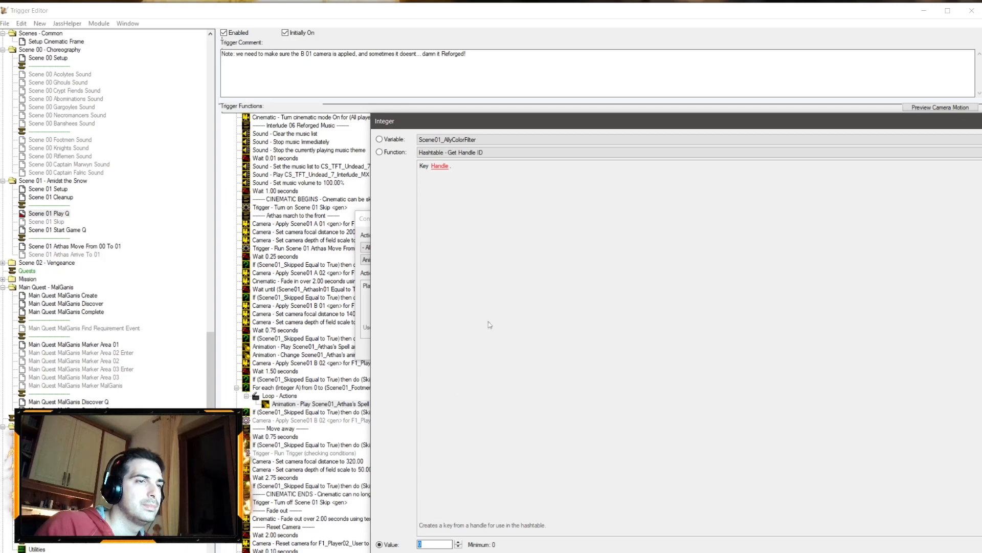
left_click(462, 153)
left_click(450, 189)
key("Return")
left_click(469, 287)
type("Stanmd ")
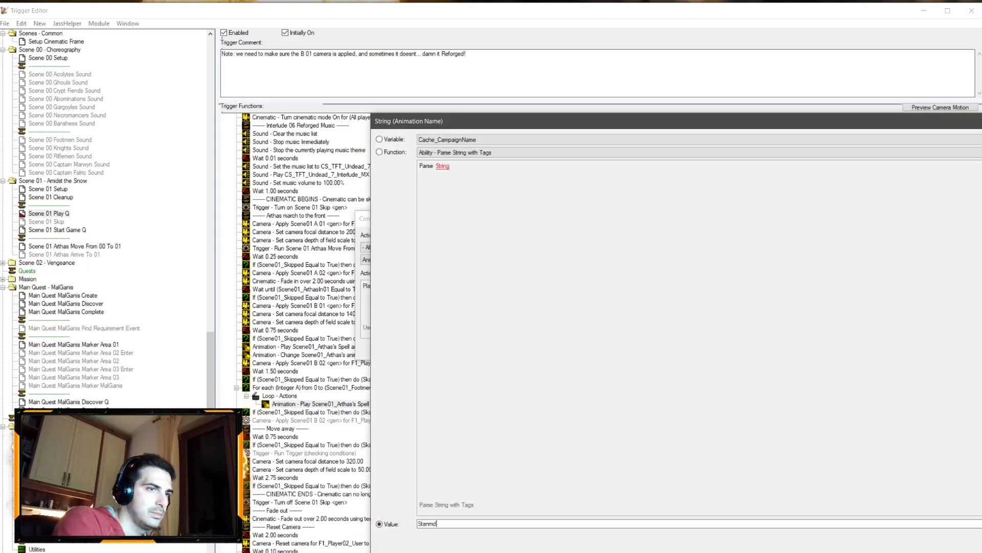
type("Victory")
key("Return")
key("Return")
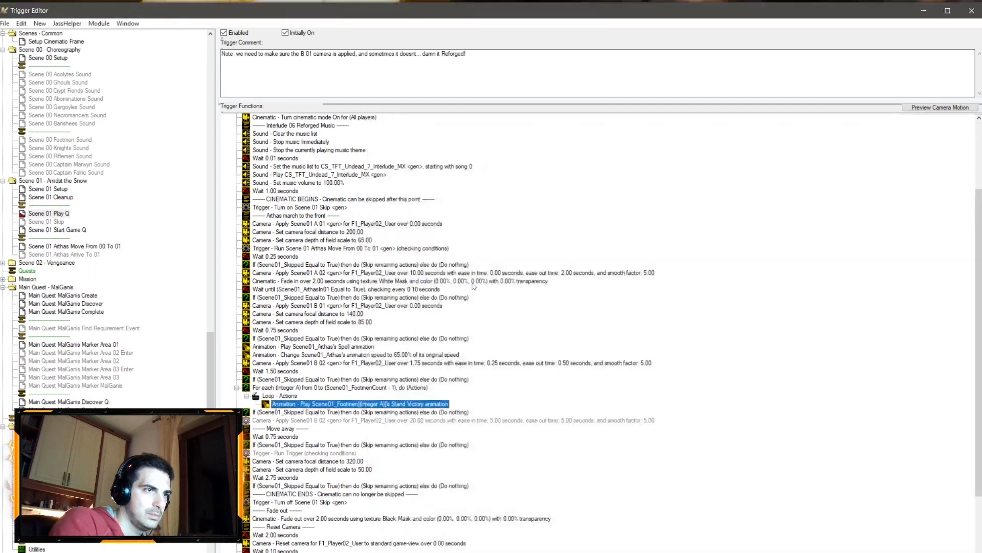
Step: Duplicate the loop animation action and change it to a Queue Unit Animation for Scene01_Footmen
key("ctrl+c")
key("ctrl+v")
double_click(377, 411)
left_click(437, 261)
left_click(432, 282)
left_click(390, 286)
left_click(451, 153)
left_click(452, 153)
left_click(446, 166)
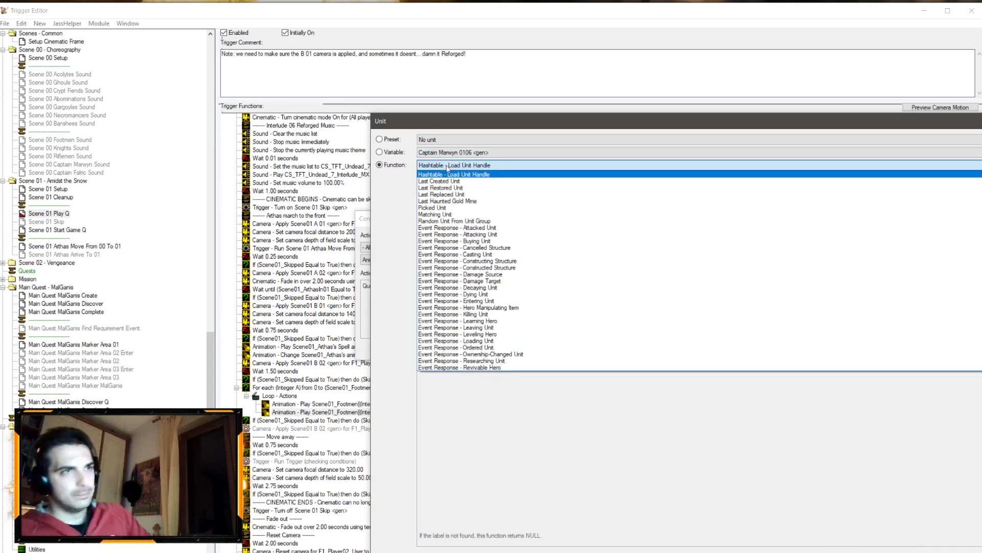
left_click(448, 169)
left_click(451, 152)
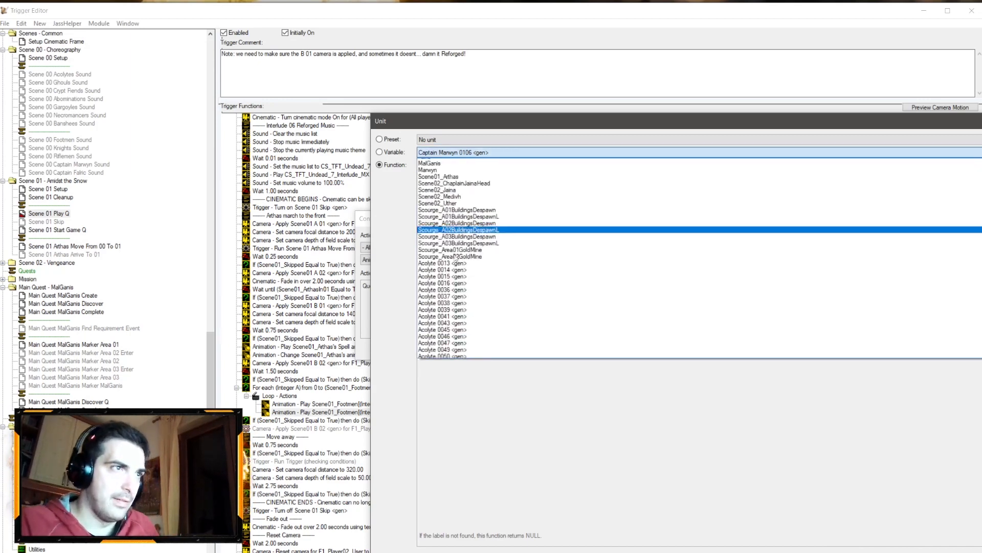
scroll(458, 264, "down", 20)
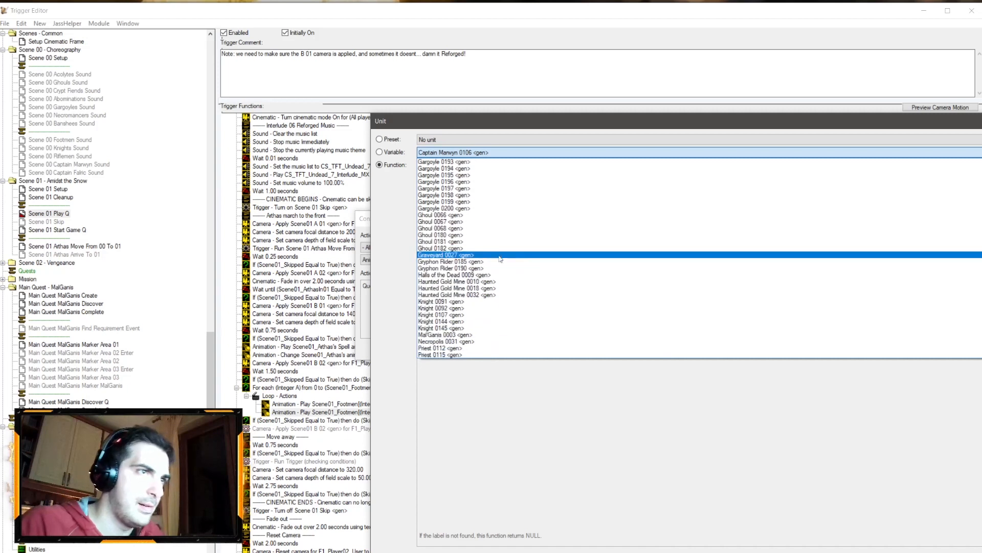
scroll(491, 259, "down", 7)
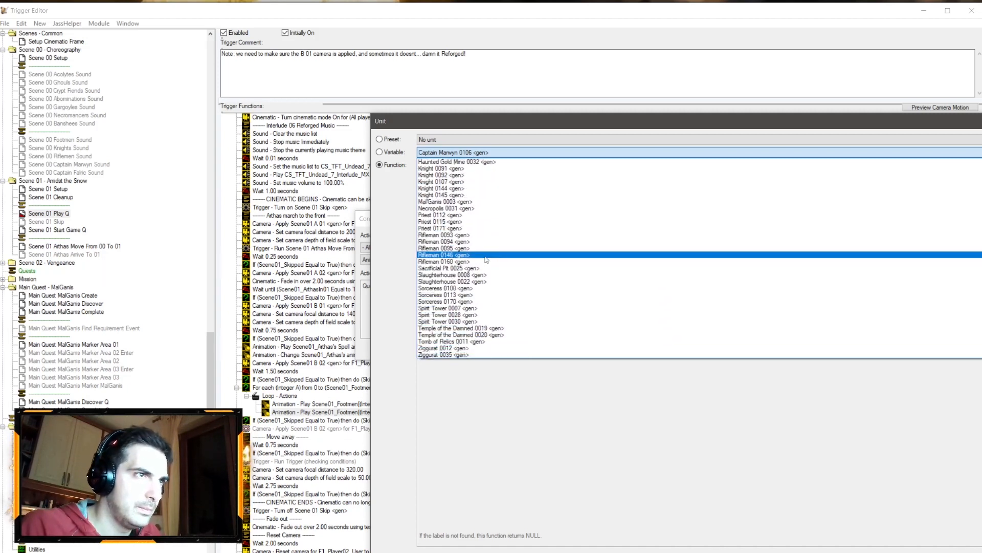
scroll(459, 260, "up", 15)
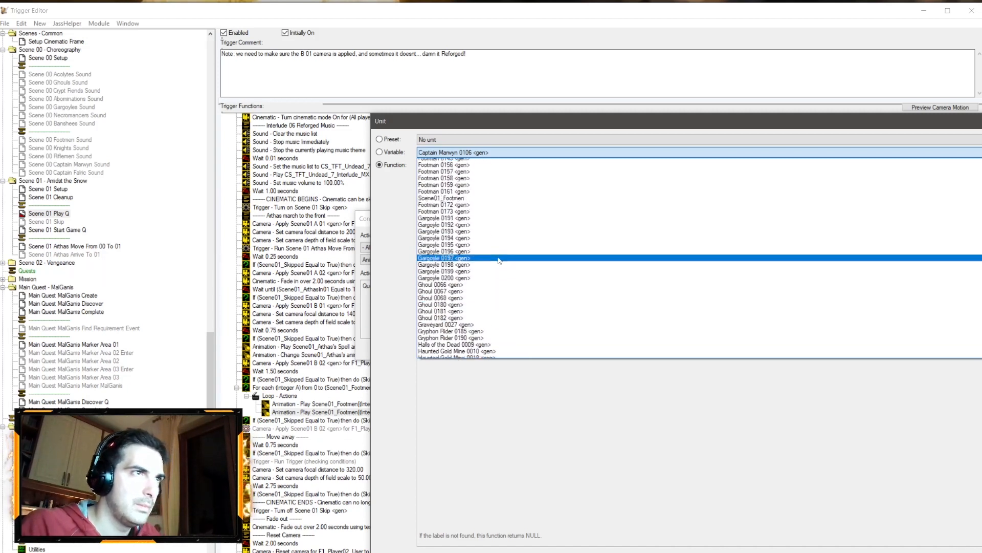
scroll(490, 256, "up", 9)
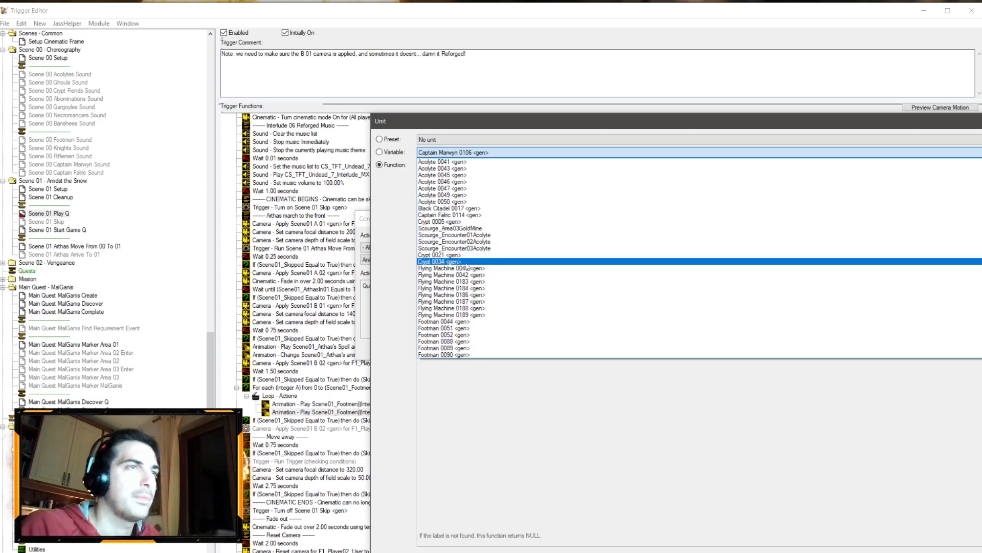
scroll(468, 268, "down", 9)
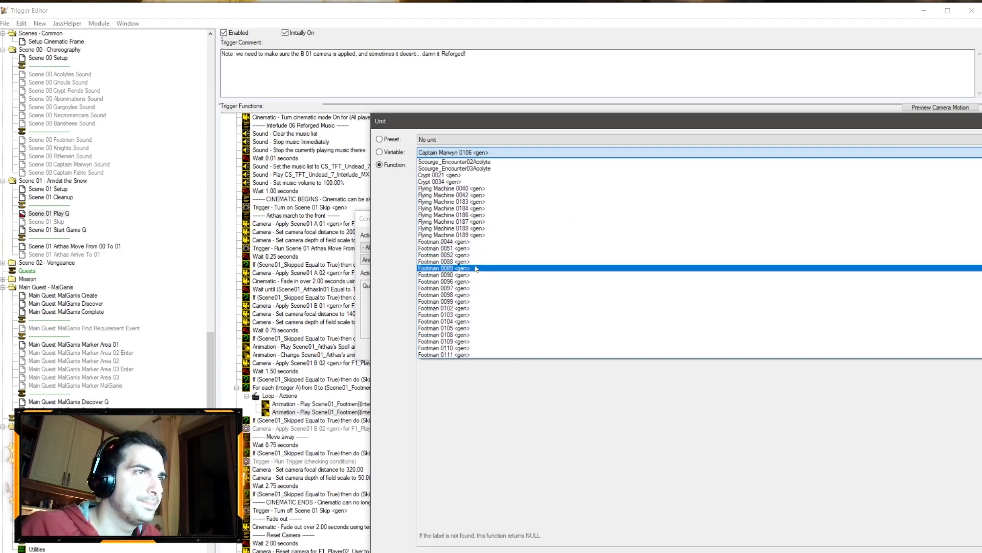
left_click(444, 327)
key("Return")
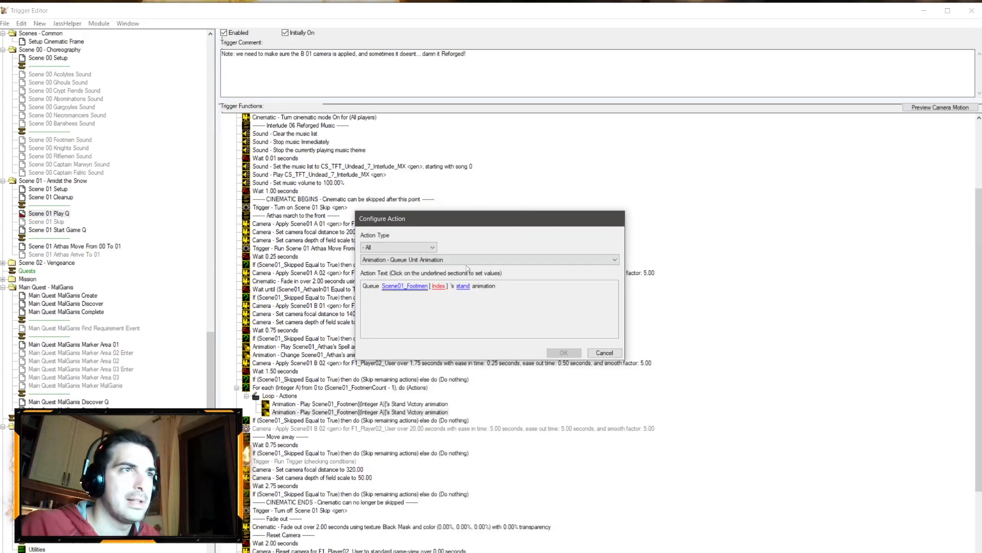
Step: Set the queued animation's index to For Loop Integer A and its animation to Stand Ready
left_click(438, 289)
left_click(489, 152)
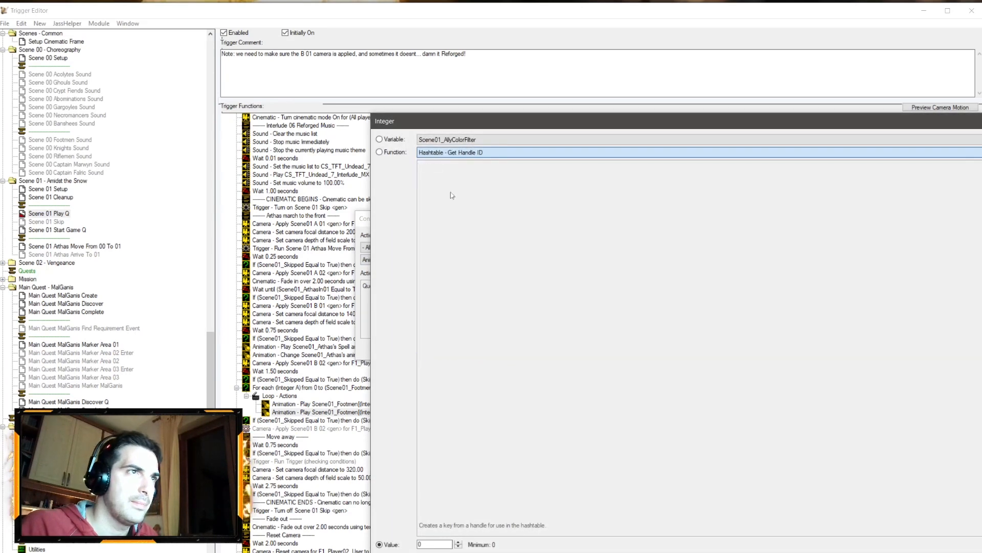
left_click(462, 194)
key("Return")
left_click(445, 286)
left_click(450, 153)
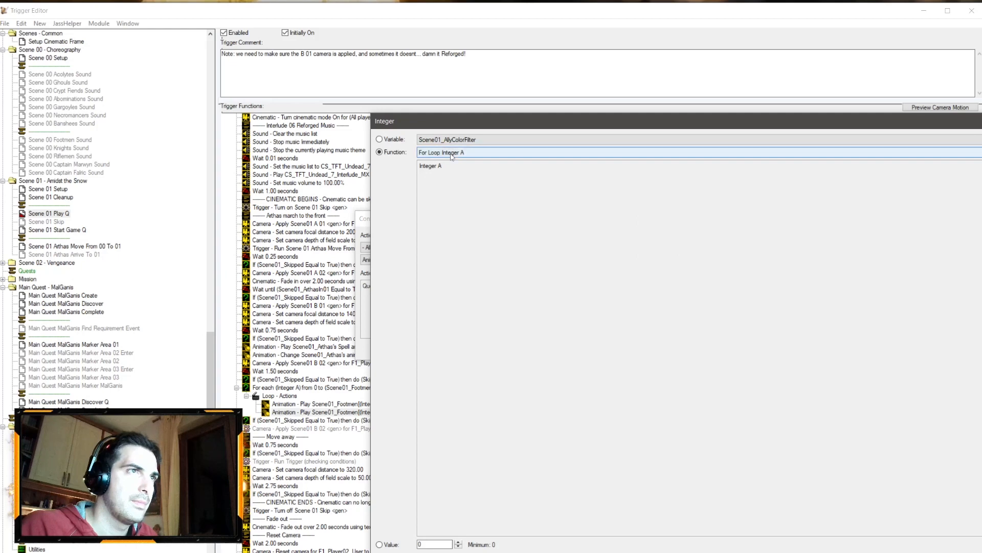
key("Return")
left_click(475, 286)
type("Stand Readty")
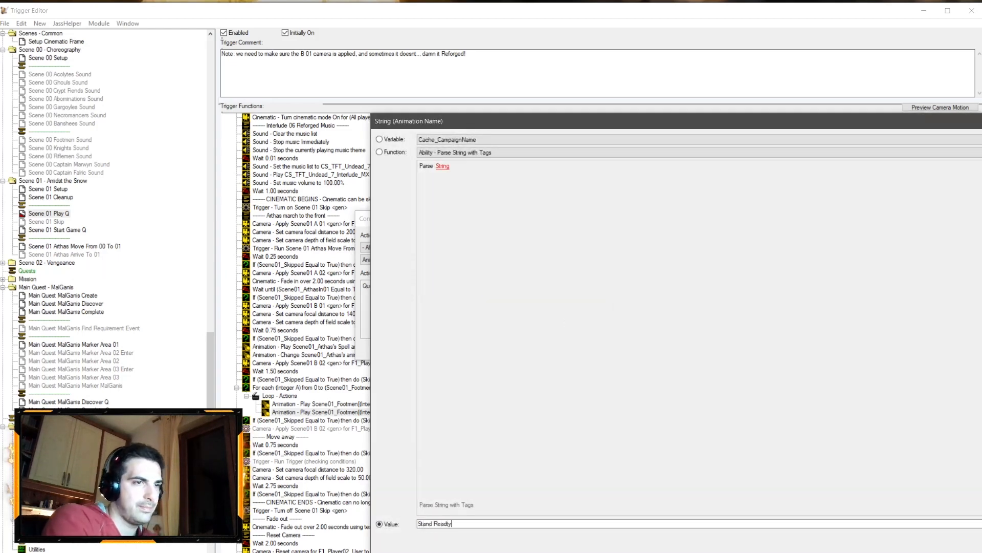
key("Return")
key("Return")
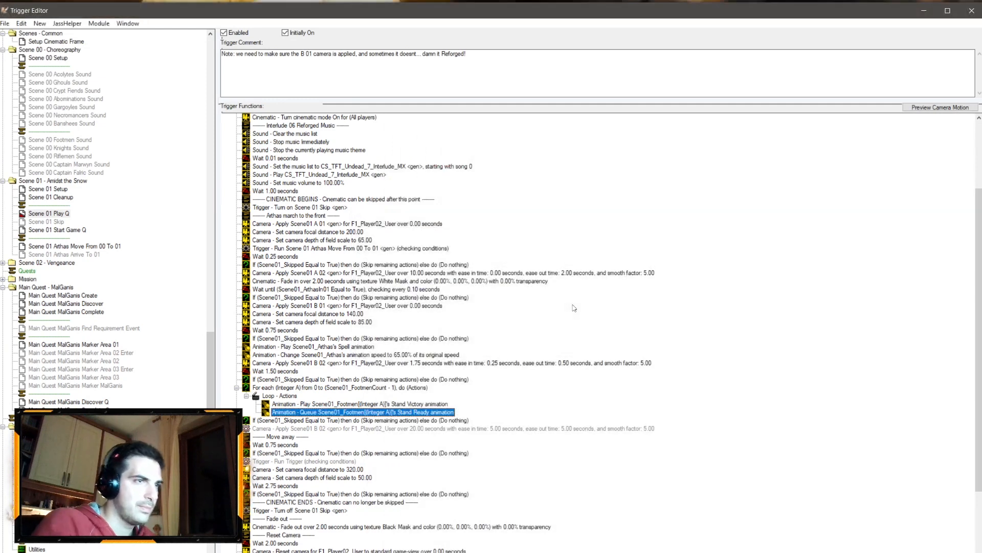
Step: Delete the skip check, disabled Scene01 B 02 camera and Move away actions that follow the footmen loop
left_click(305, 428)
key("Delete")
left_click(301, 421)
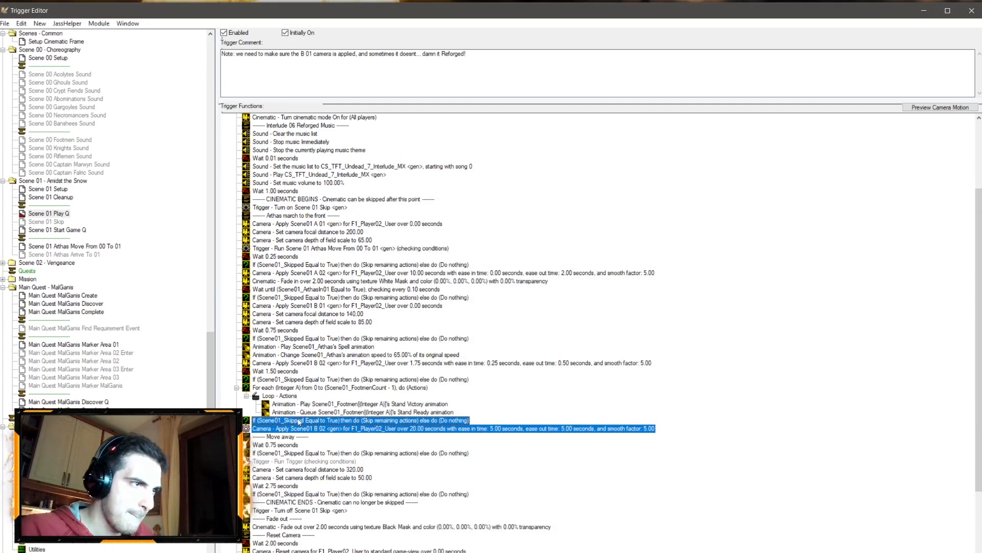
key("Delete")
scroll(324, 448, "down", 4)
left_click(332, 379, "shift")
key("Delete")
left_click(286, 347)
right_click(287, 347)
left_click(341, 439)
left_click(604, 353)
Step: Insert a Play Sound action for Scene01_FootmenCheerSound just before the footmen loop
right_click(313, 346)
left_click(359, 450)
left_click(412, 260)
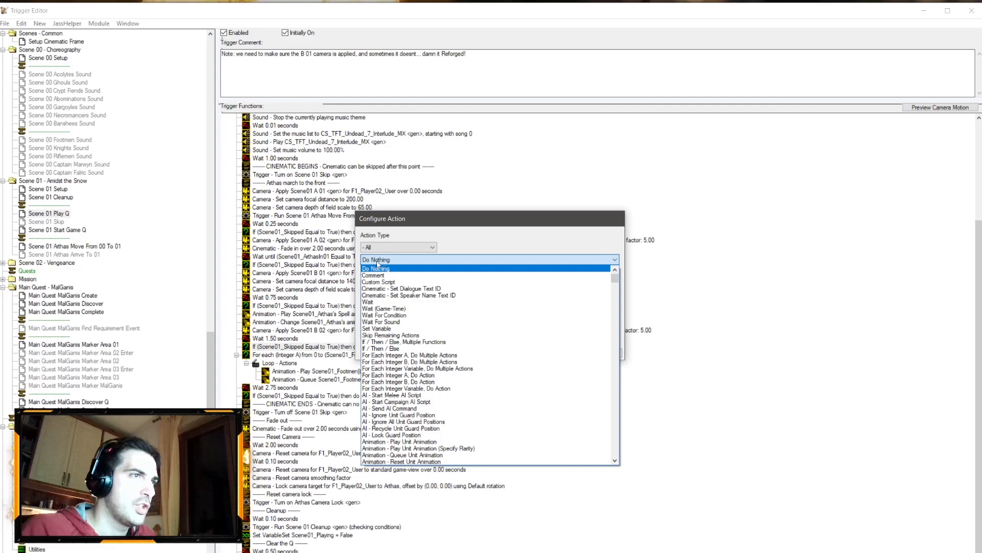
left_click(399, 247)
left_click(376, 411)
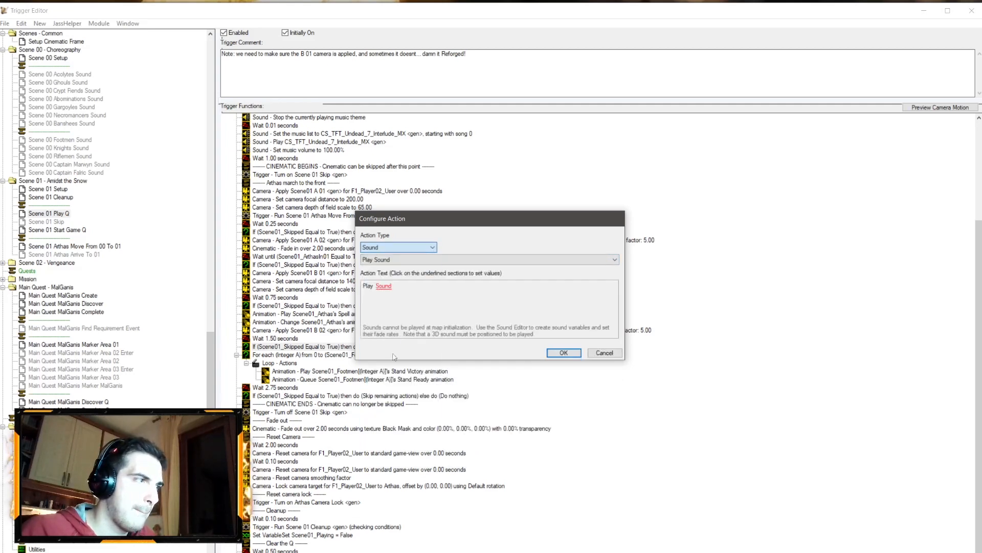
left_click(383, 286)
left_click(483, 153)
scroll(484, 214, "down", 10)
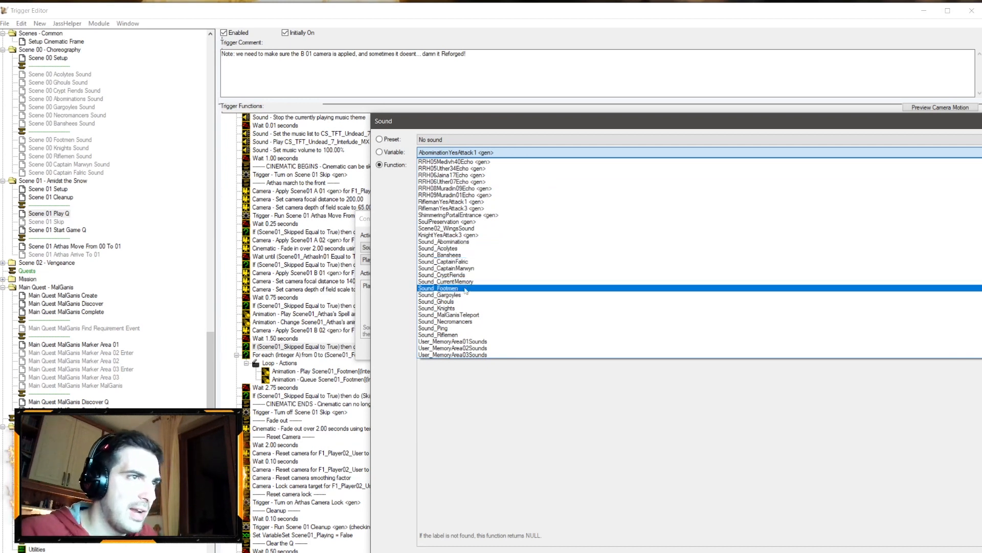
scroll(497, 238, "up", 4)
scroll(494, 245, "up", 4)
left_click(481, 231)
left_click(481, 152)
scroll(477, 245, "up", 5)
scroll(476, 257, "up", 10)
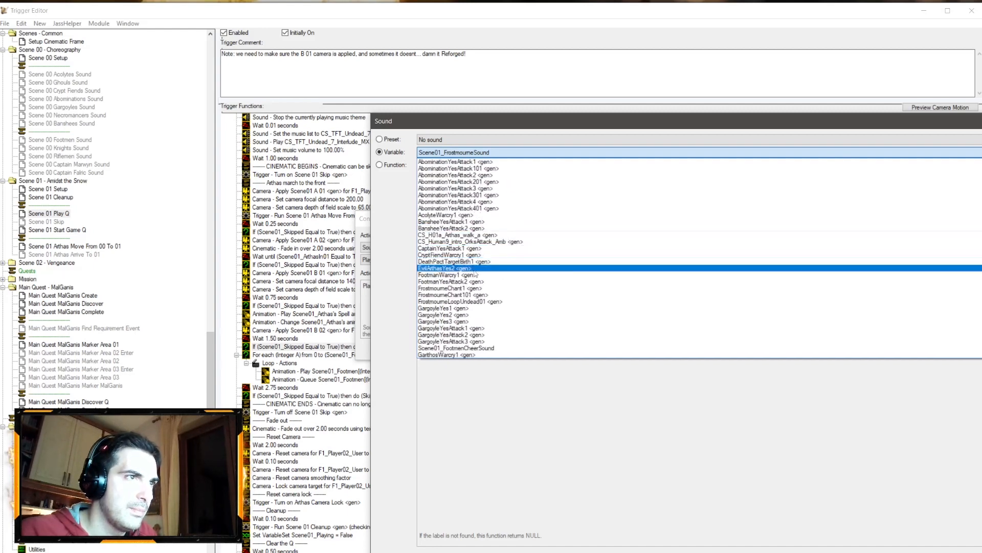
scroll(473, 309, "down", 2)
left_click(472, 310)
key("Return")
key("Return")
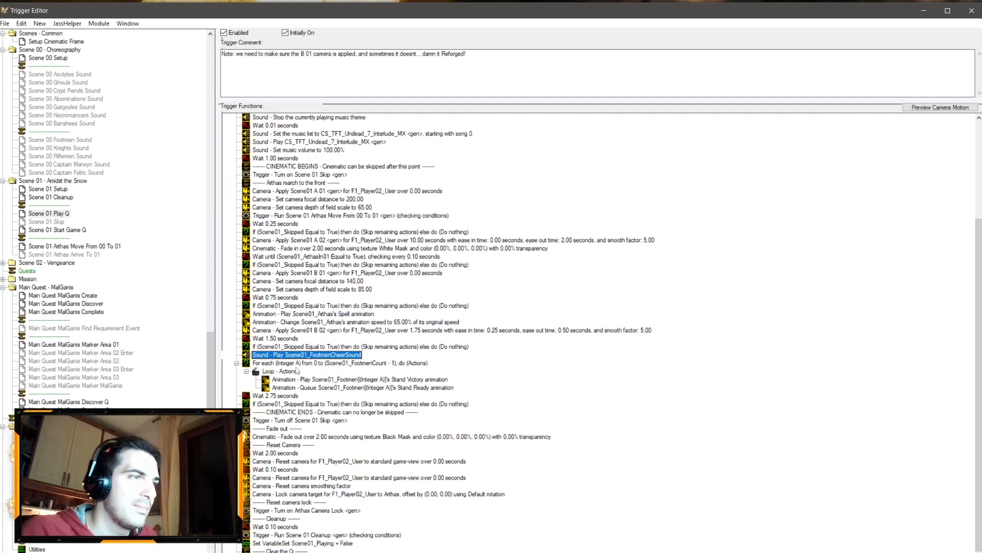
Step: Review the Wait 2.75 seconds action after the loop and the surrounding animation actions
double_click(273, 397)
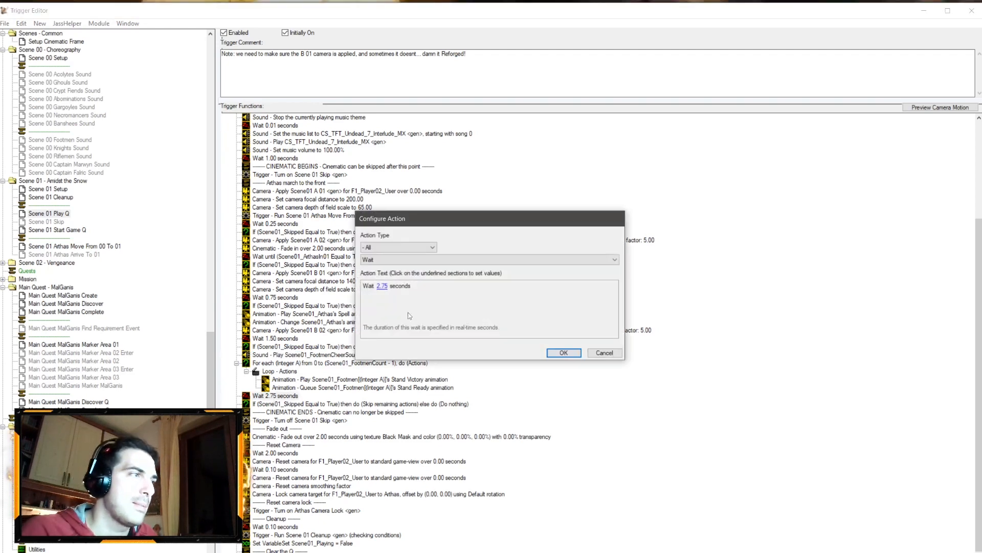
left_click(604, 353)
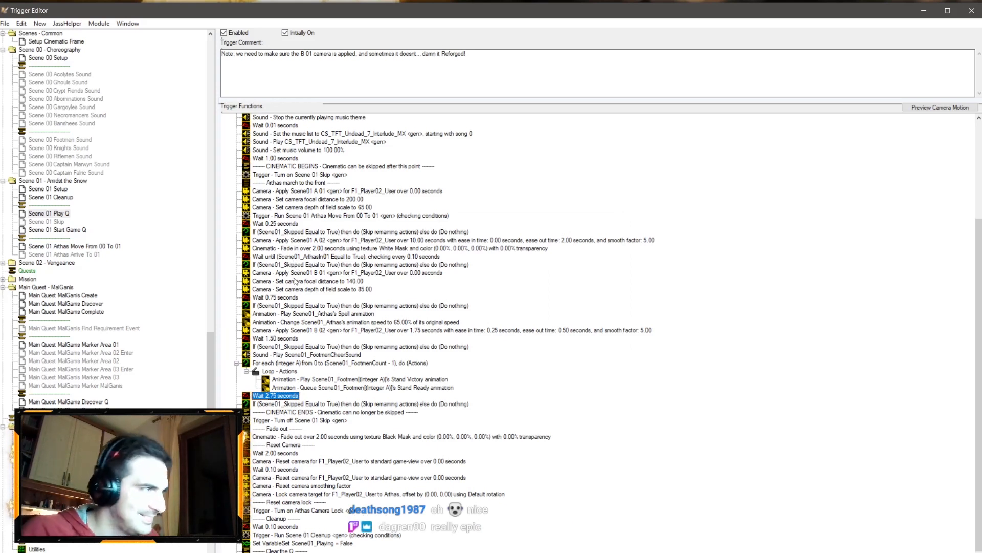
left_click(299, 314)
left_click(299, 323)
left_click(299, 316)
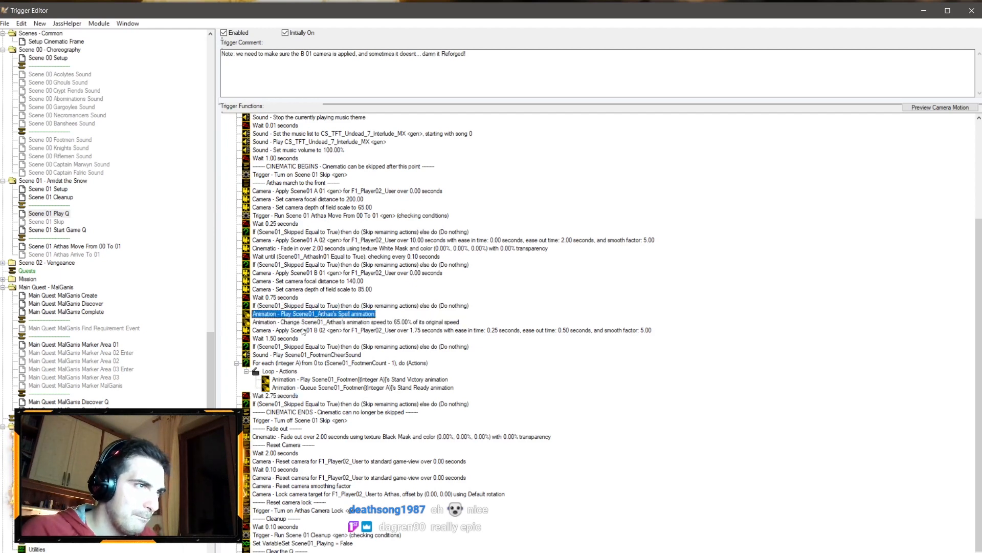
left_click(273, 397)
left_click(316, 315)
left_click(285, 388)
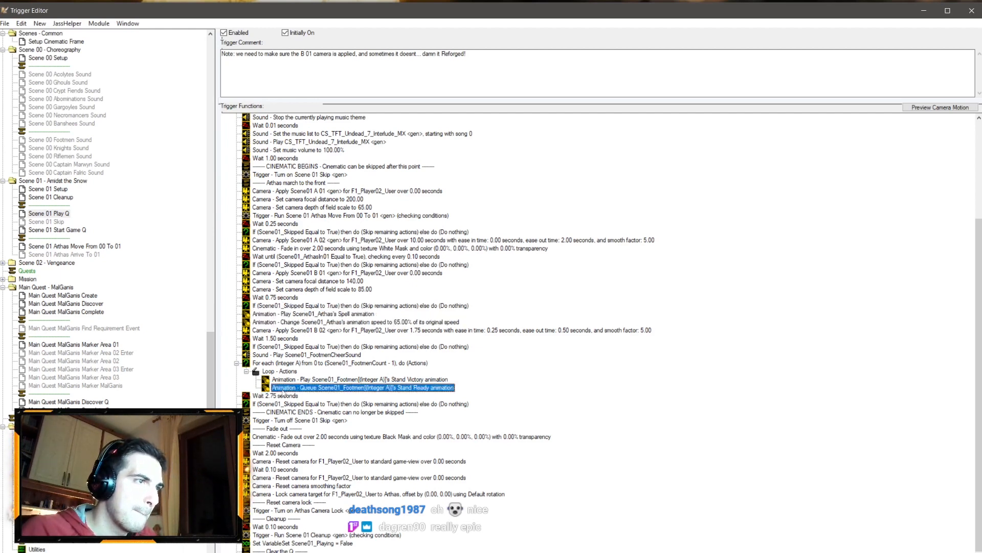
left_click(279, 397)
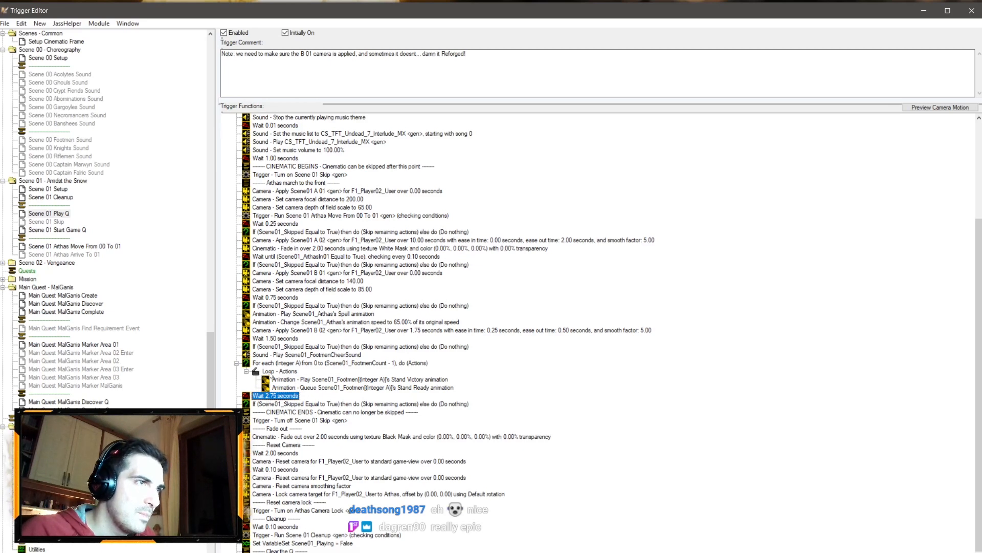
double_click(275, 396)
left_click(382, 287)
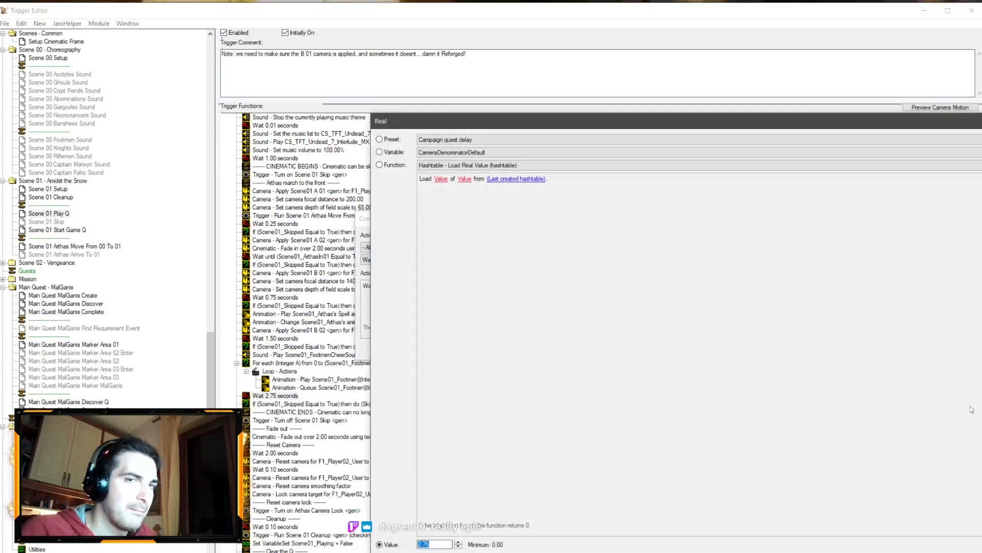
key("Return")
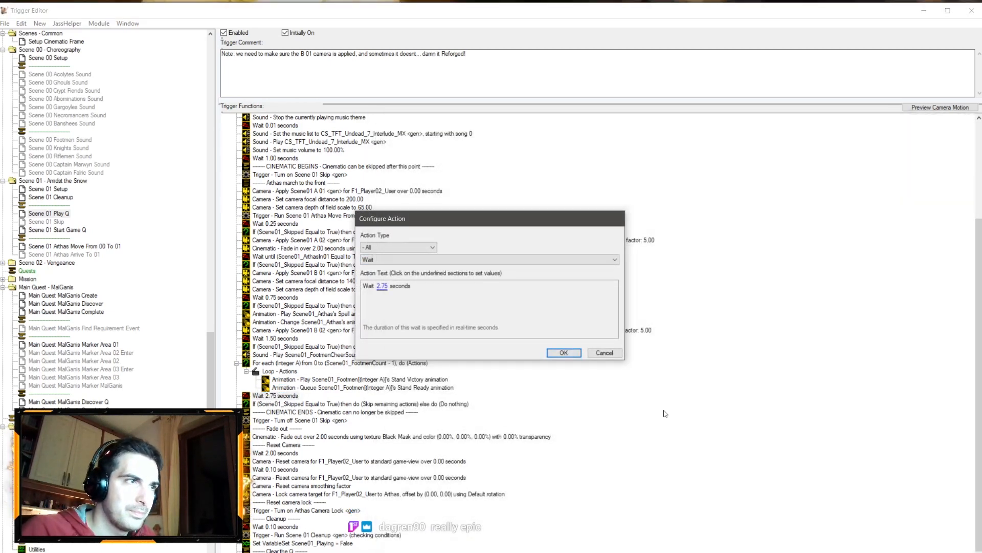
left_click(604, 351)
Step: Duplicate the footmen cheer Play Sound action before Arthas's Spell animation and change its sound to Scene01_FrostmourneSound
left_click(295, 353)
key("ctrl+c")
left_click(318, 308)
key("ctrl+v")
double_click(321, 314)
left_click(415, 285)
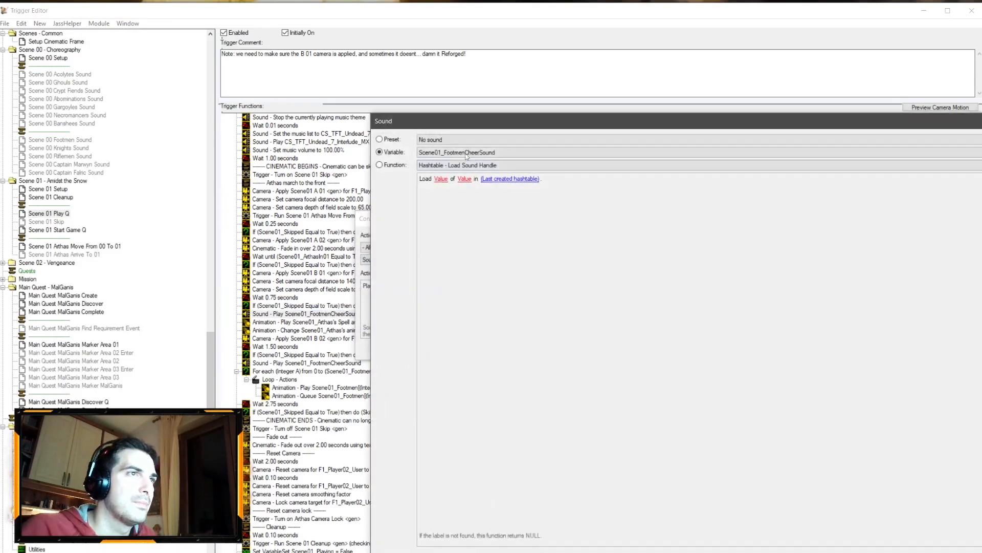
left_click(457, 152)
scroll(458, 169, "up", 5)
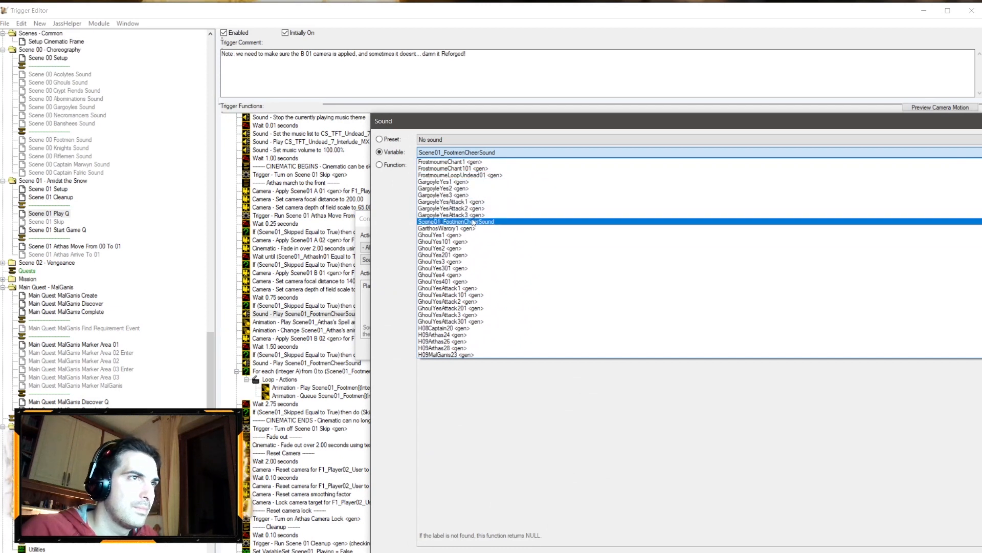
scroll(474, 220, "down", 9)
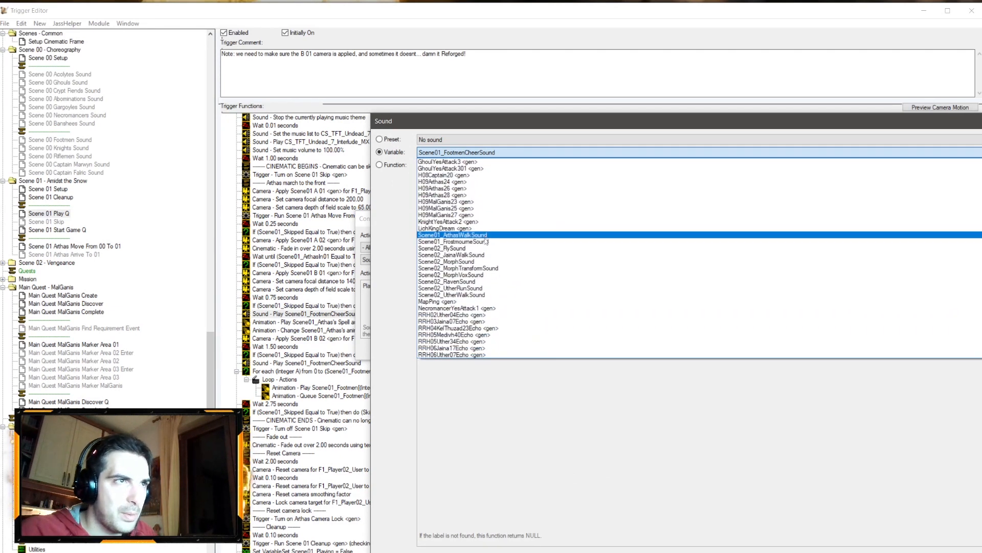
left_click(491, 243)
key("Return")
key("Return")
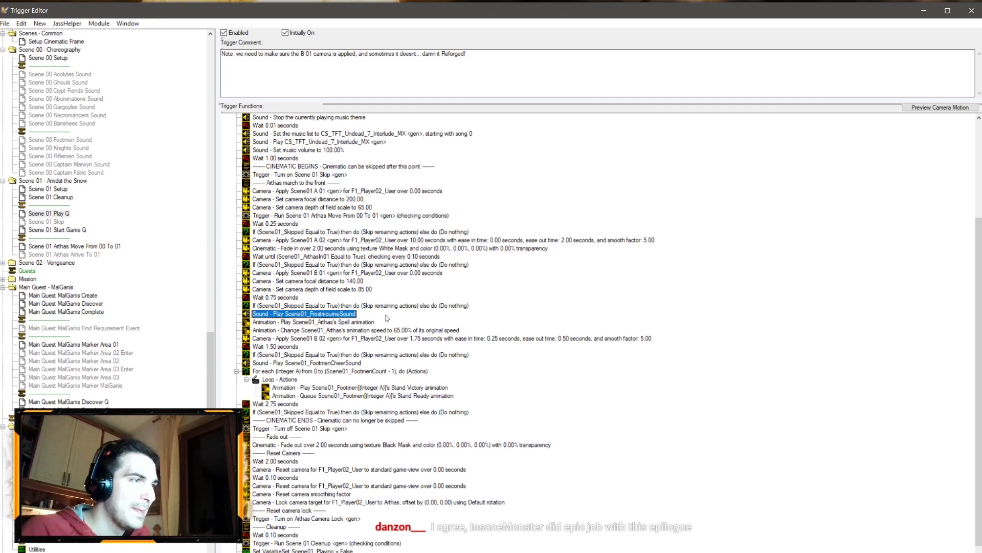
Step: Set the wait after the footmen loop to 1 second
double_click(287, 406)
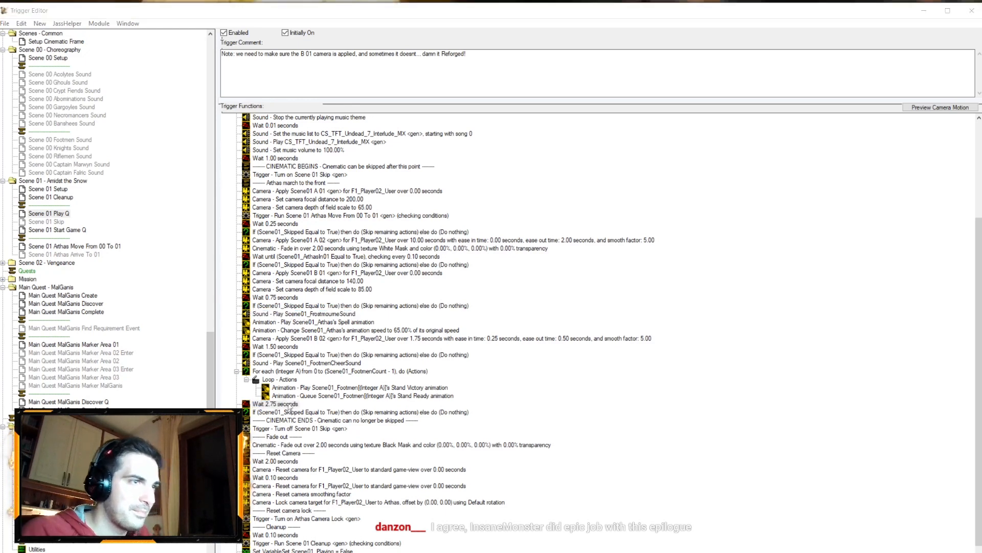
left_click(382, 288)
type("1")
key("Return")
key("Return")
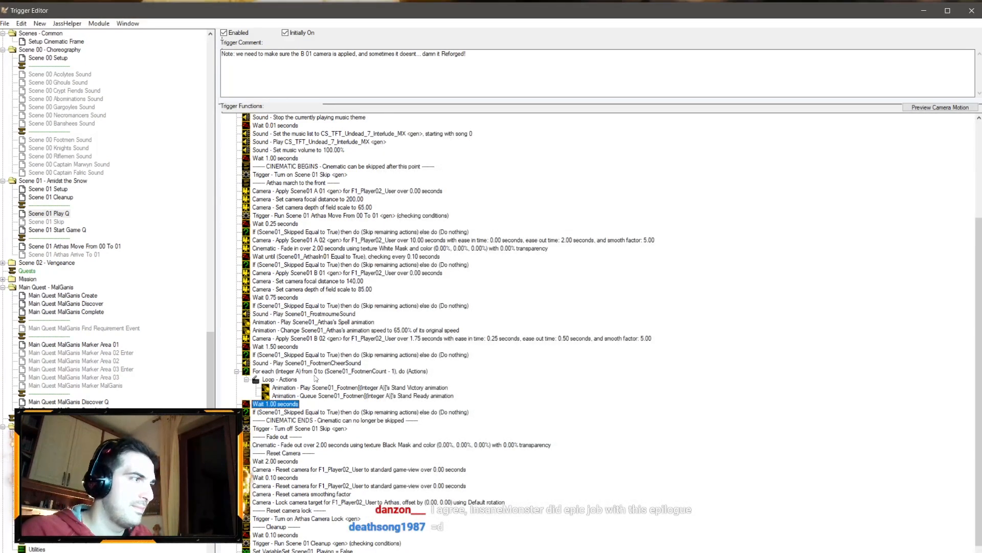
Step: Review the skip check and actions following the footmen loop
left_click(308, 412)
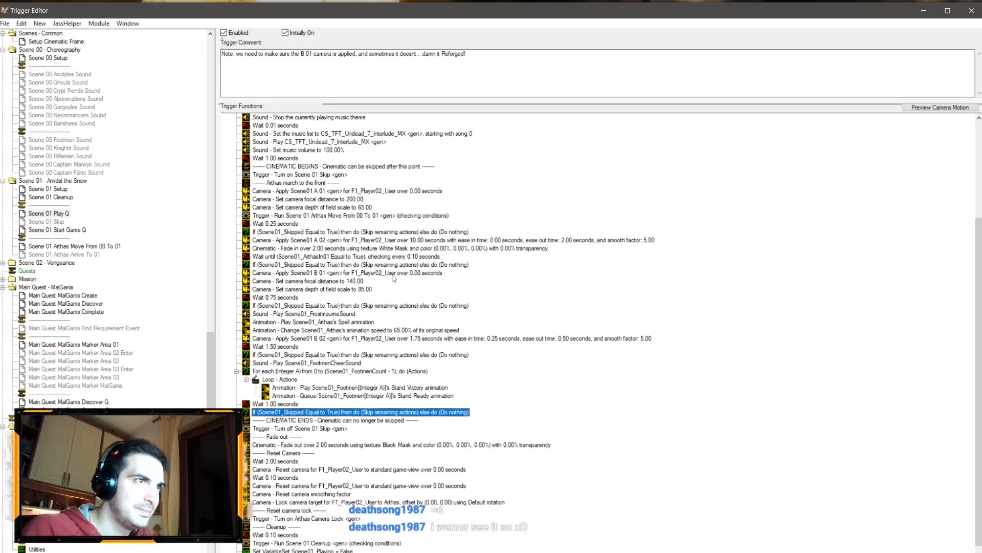
scroll(379, 264, "up", 3)
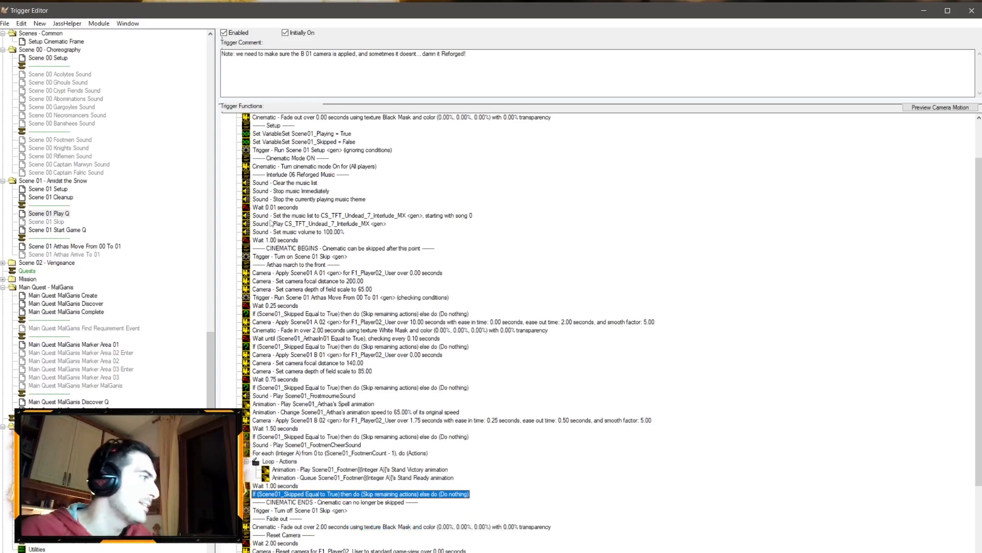
scroll(382, 330, "down", 4)
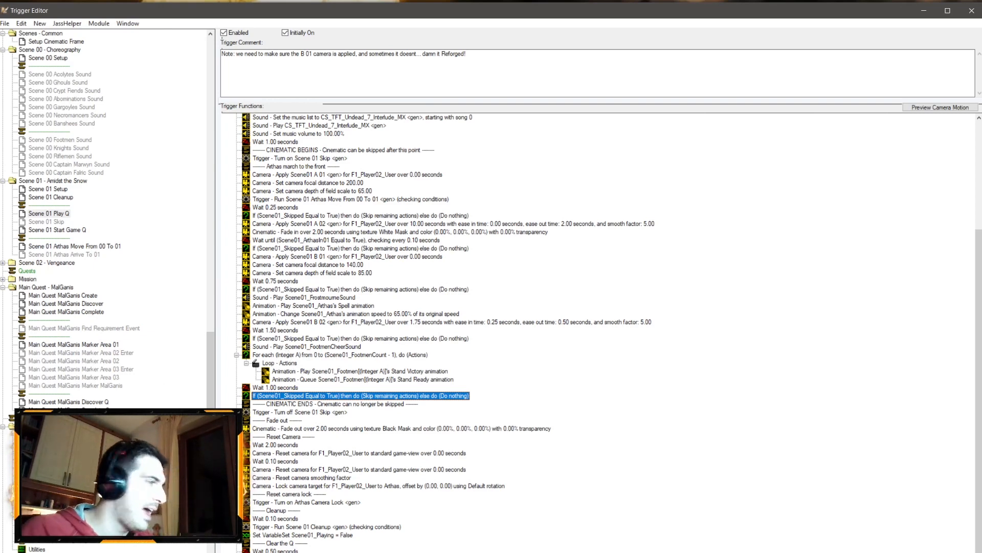
scroll(347, 335, "up", 4)
scroll(347, 335, "down", 4)
Step: Switch to the World Editor and delete the two units standing on the circles of power
key("alt+Tab")
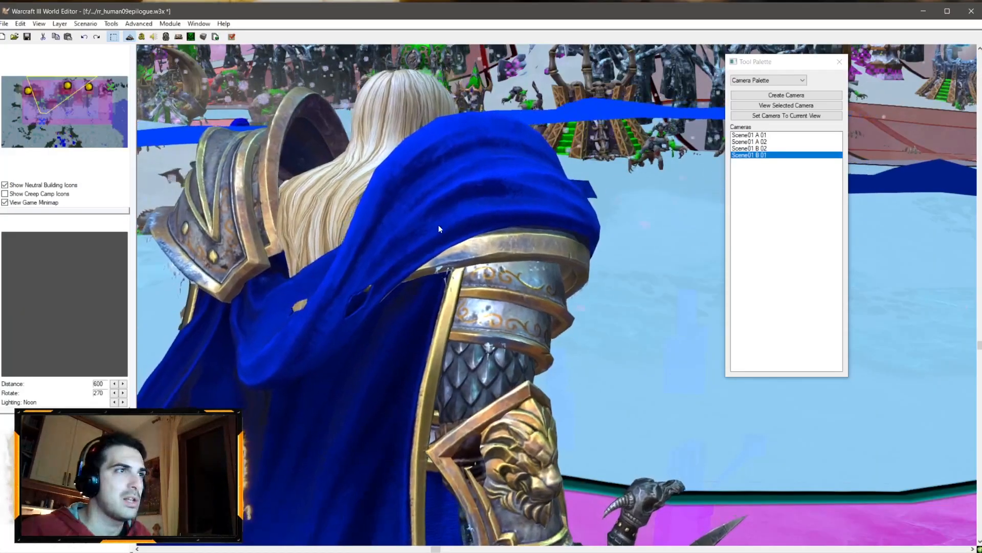
scroll(438, 228, "down", 8)
right_click_drag(439, 229, 458, 133, "ctrl")
left_click(776, 82)
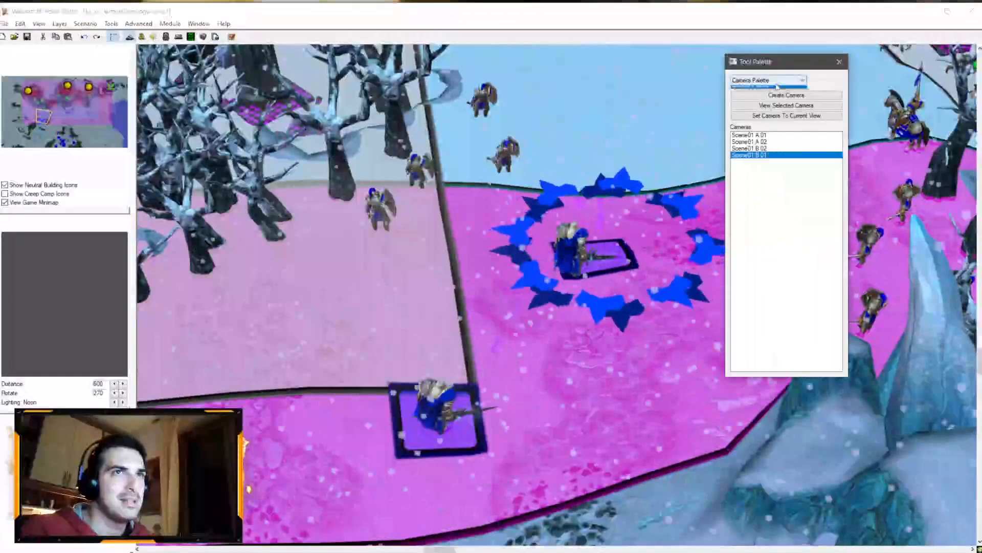
left_click(773, 101)
scroll(591, 244, "down", 1)
left_click(584, 247)
key("Delete")
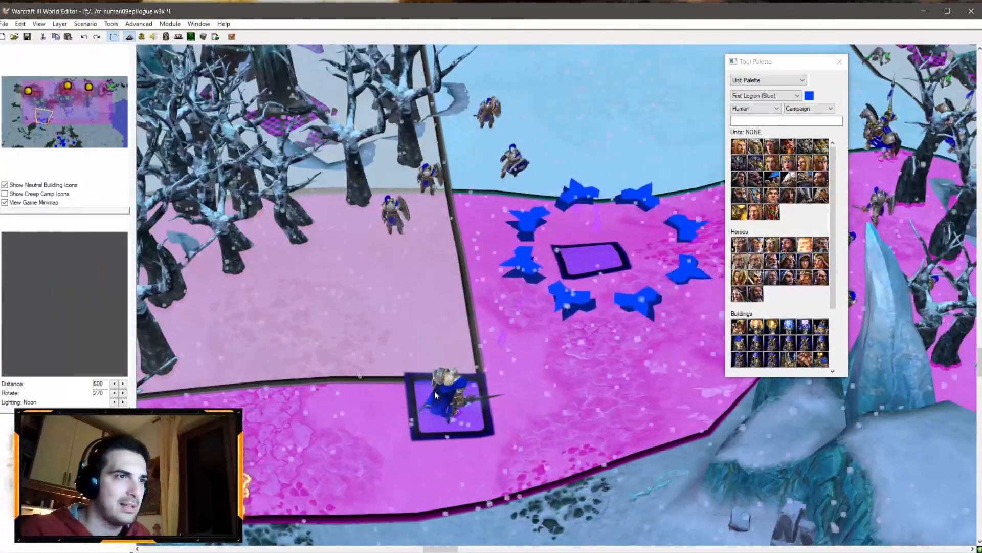
left_click(435, 391)
key("Delete")
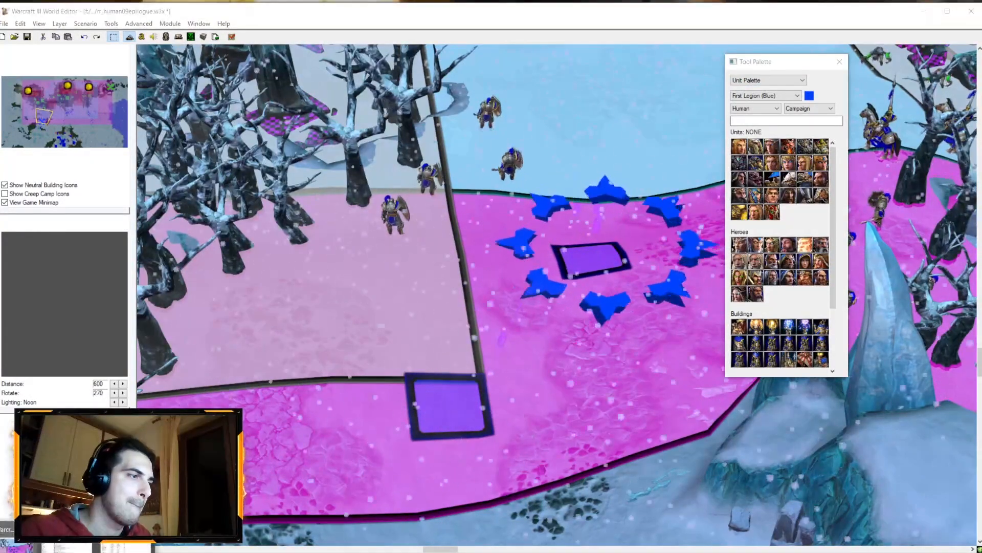
Step: Return to the Trigger Editor and open the Scene 01 Cleanup trigger
left_click(67, 548)
scroll(91, 269, "up", 3)
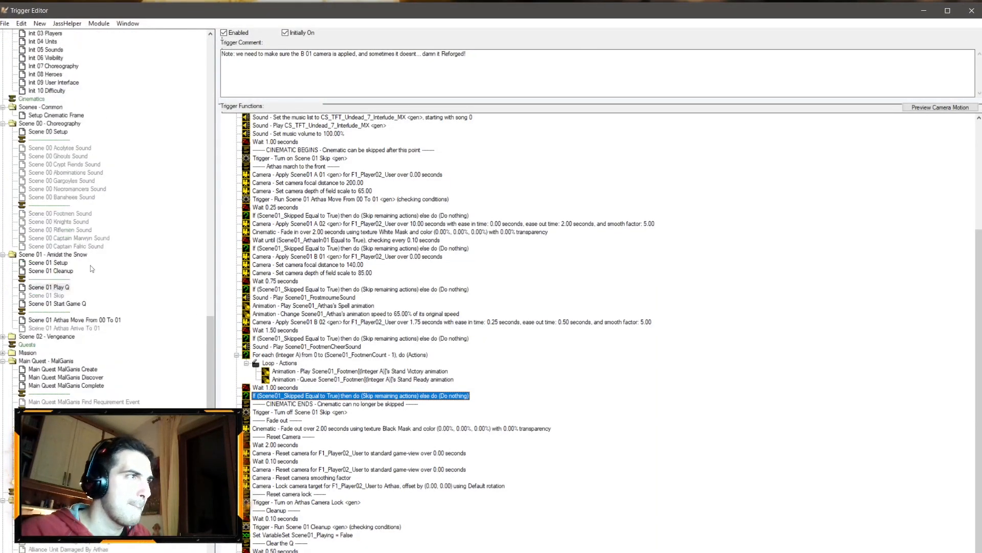
scroll(92, 269, "up", 9)
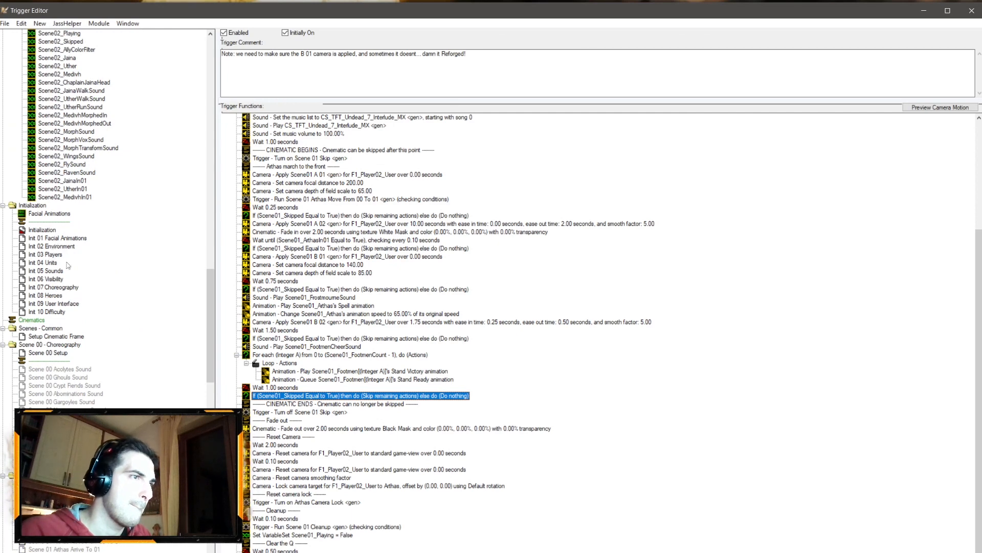
scroll(63, 311, "down", 8)
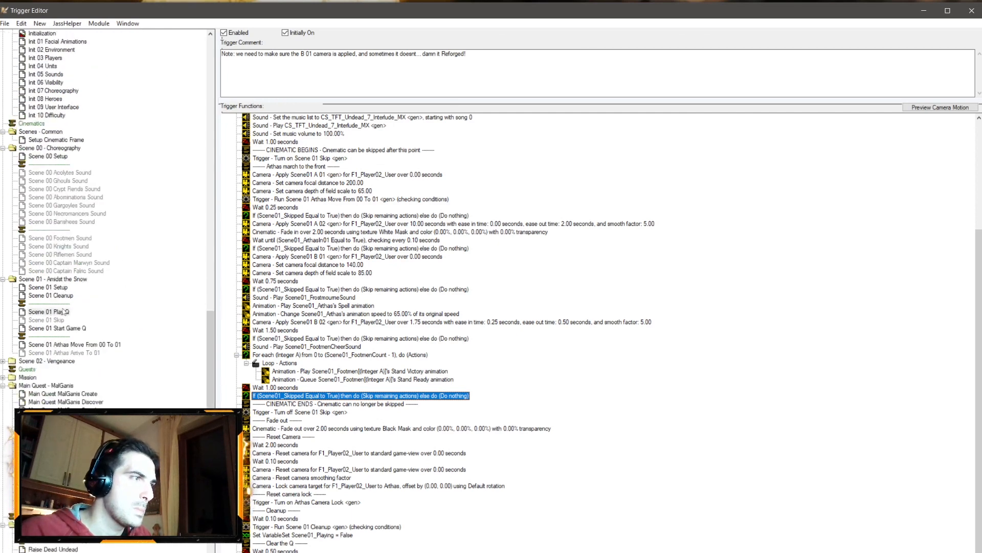
left_click(60, 296)
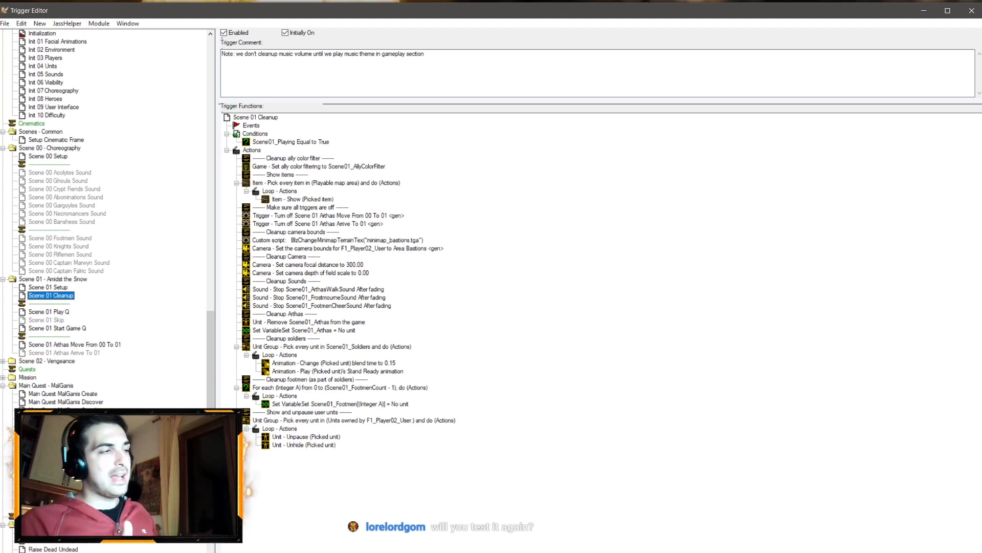
Step: Switch back to the World Editor and save the map
key("alt+Tab")
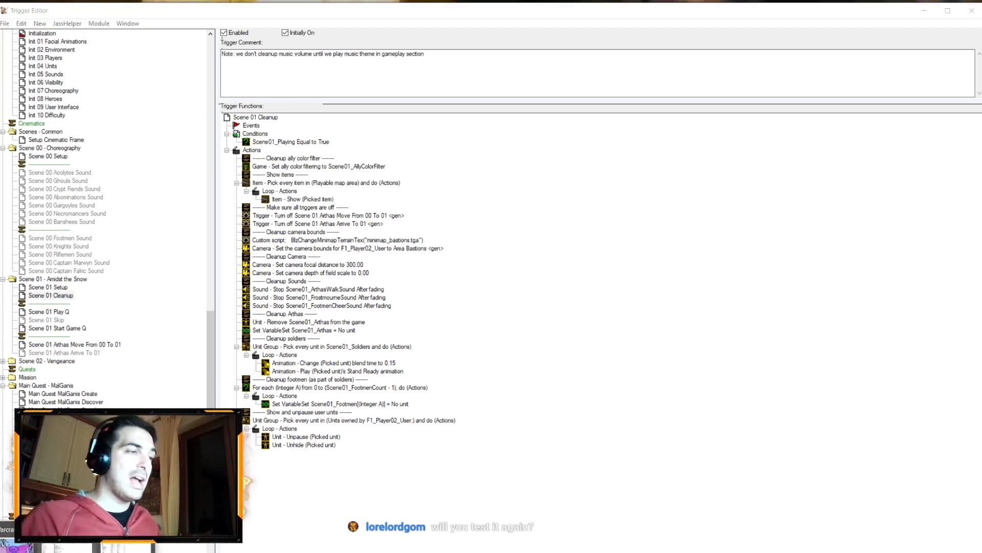
left_click(27, 37)
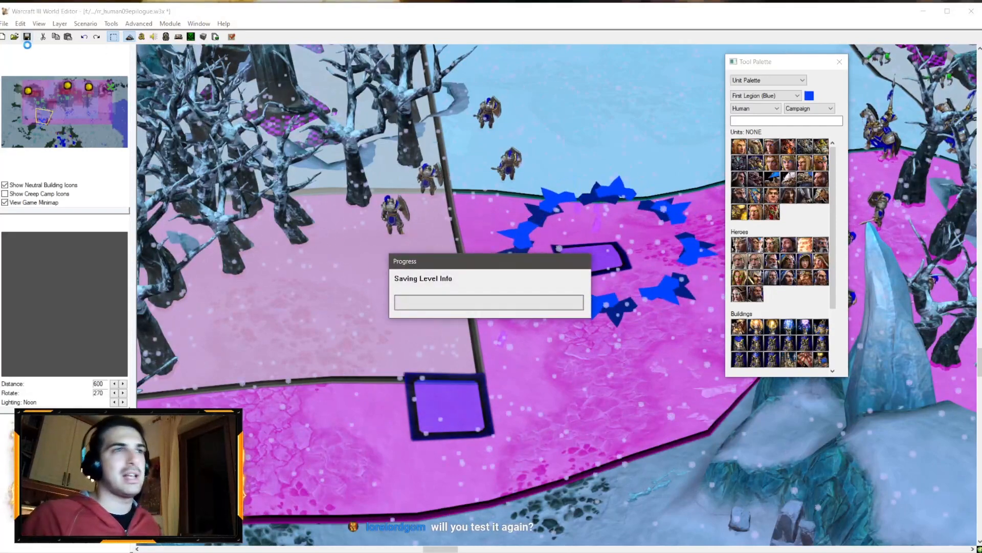
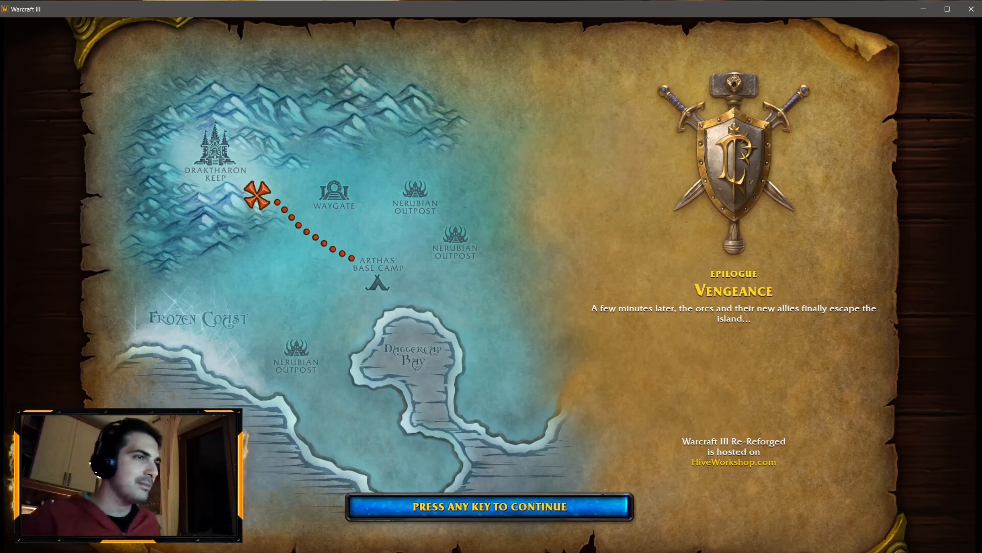
Step: Continue past the loading screen into the test game, then exit the game
key("space")
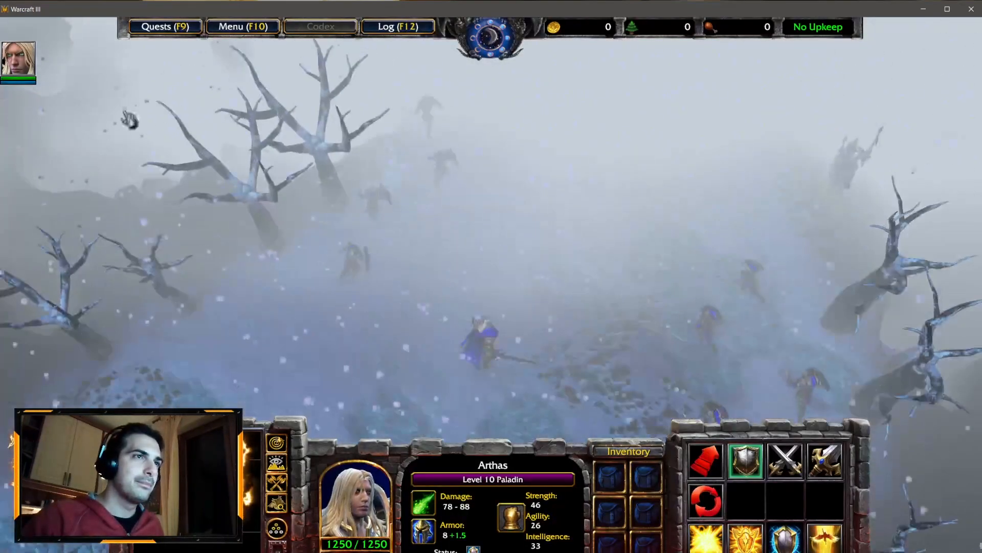
left_click(243, 26)
left_click(490, 307)
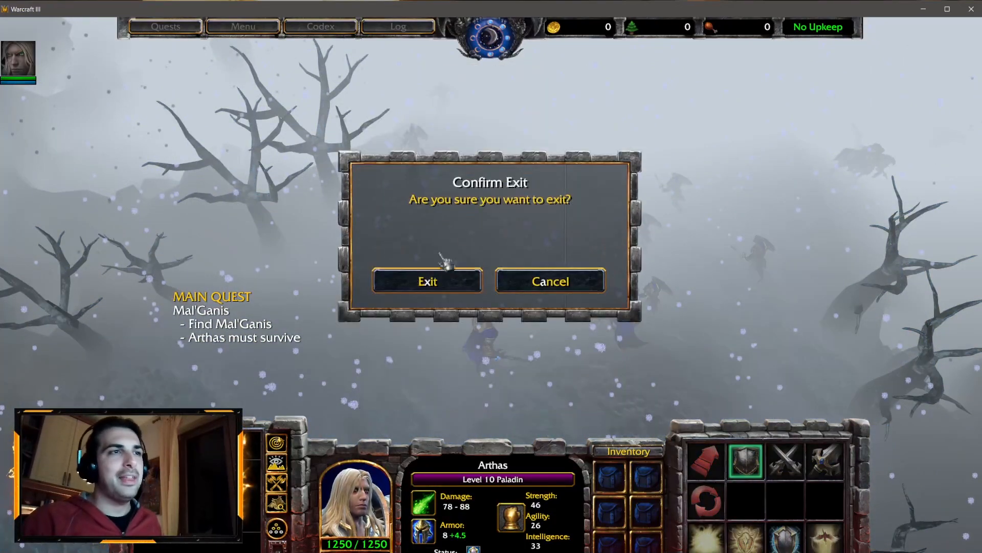
left_click(418, 293)
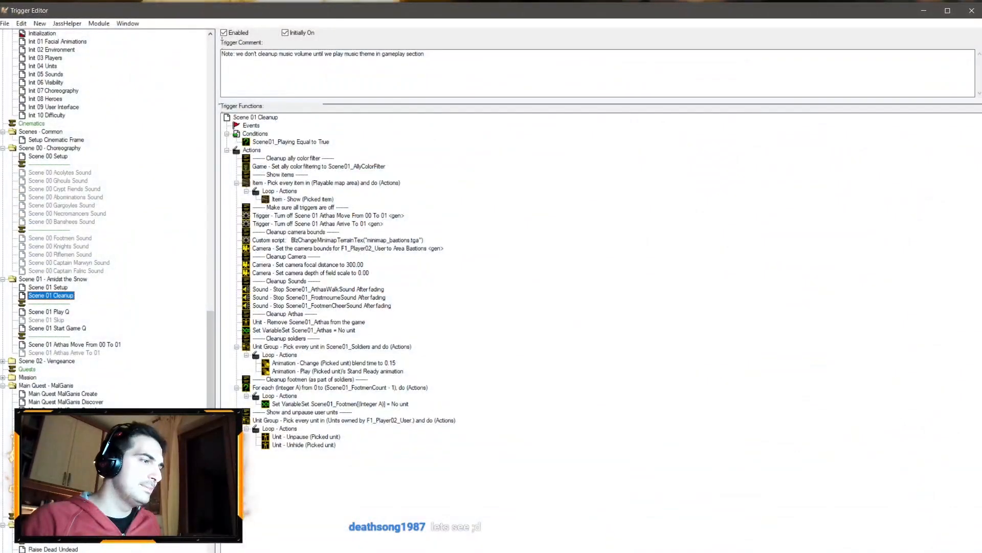
Step: Open the Initialization trigger and enable the Scene 01 Play Q and Skipper Dialog Show Q queue actions
scroll(58, 153, "up", 8)
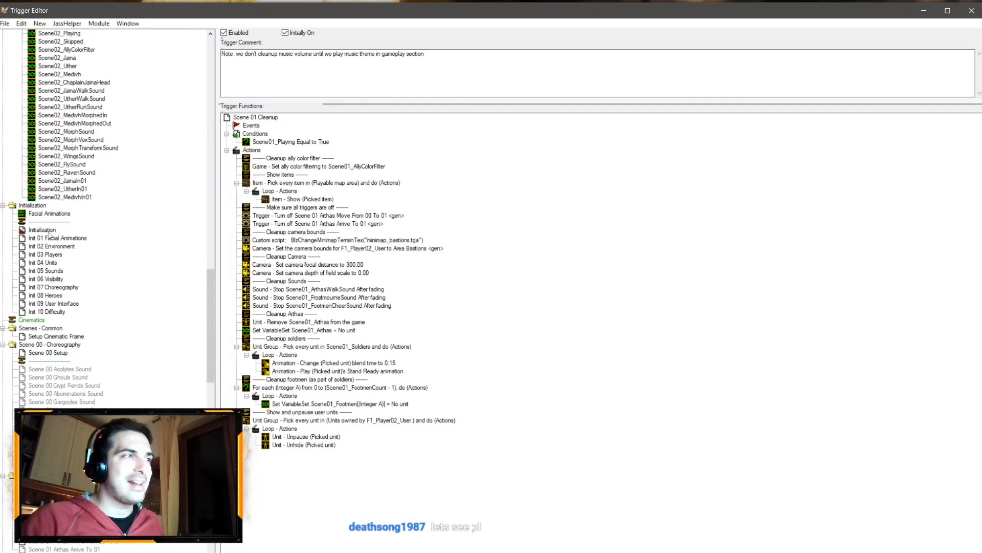
left_click(46, 230)
right_click(319, 324)
left_click(356, 440)
right_click(334, 332)
left_click(358, 454)
Step: Switch to the World Editor, save the map and launch it as a test
key("alt+Tab")
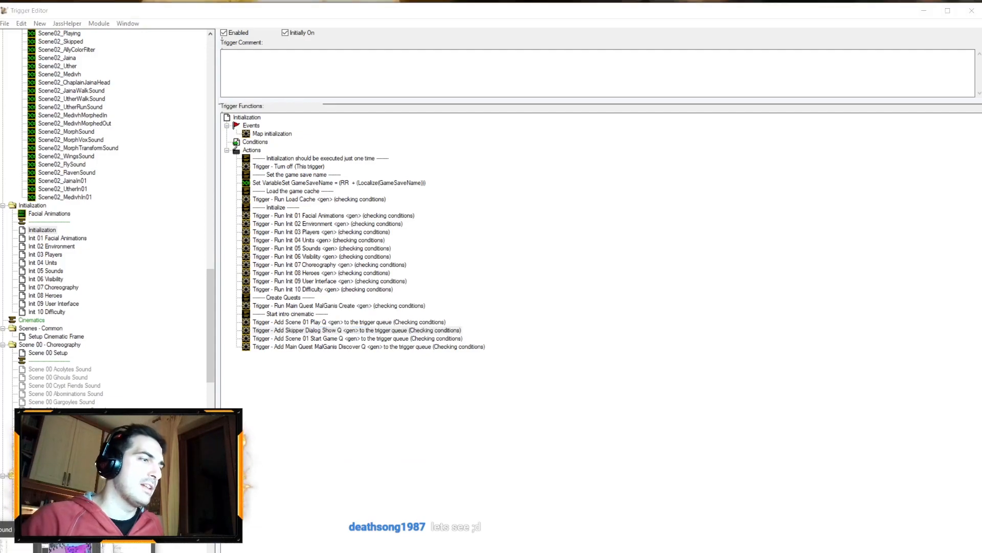
key("ctrl+s")
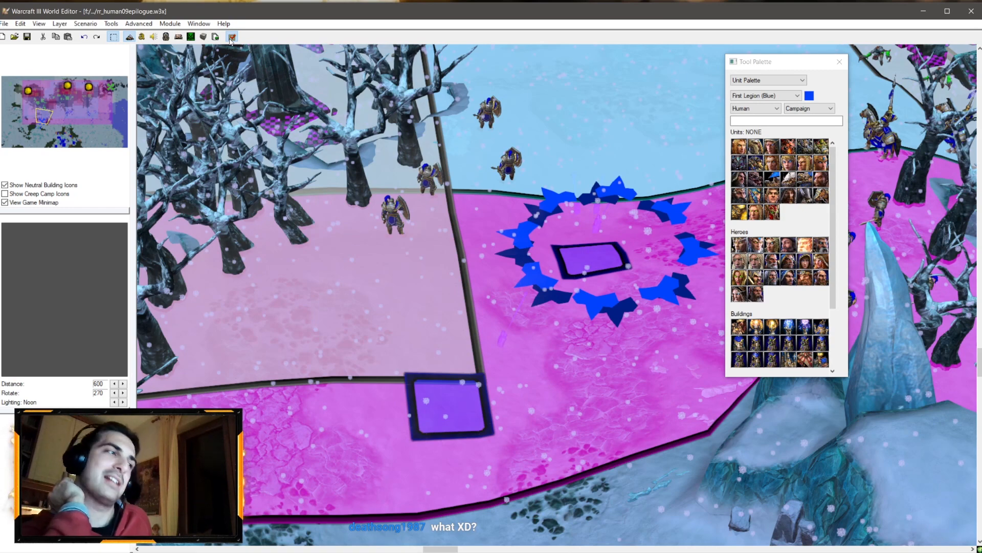
left_click(230, 42)
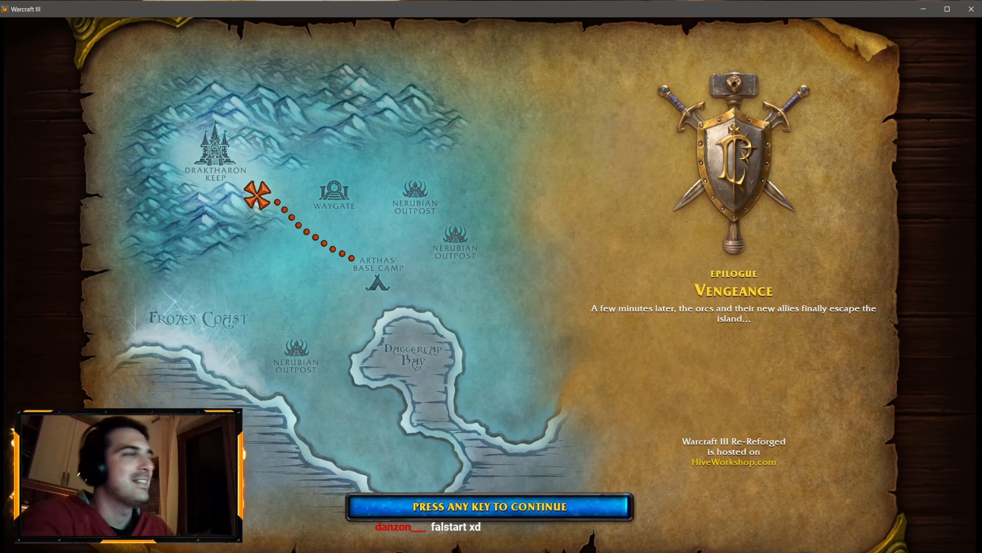
Step: Choose to play the interactive section and walk Arthas through the snow toward the undead
key("space")
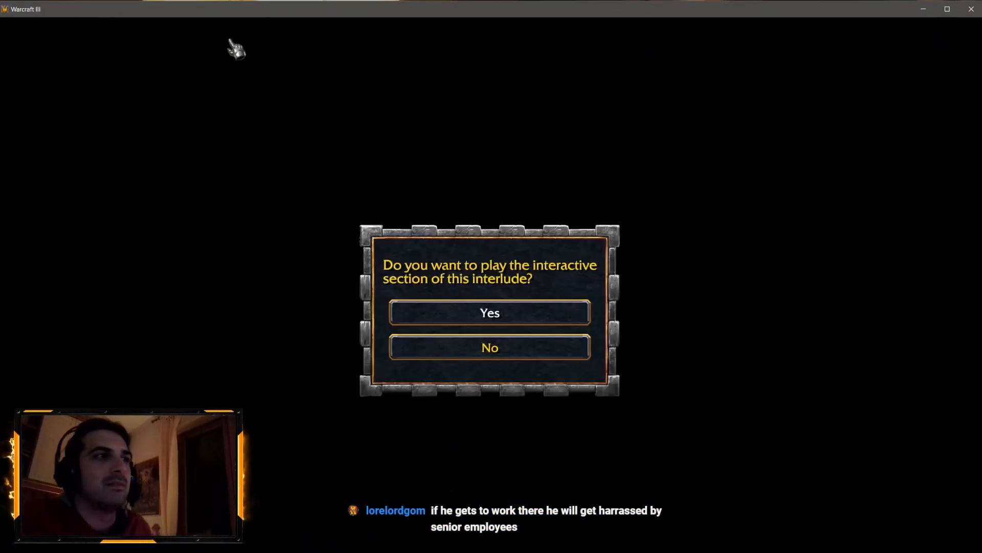
left_click(496, 315)
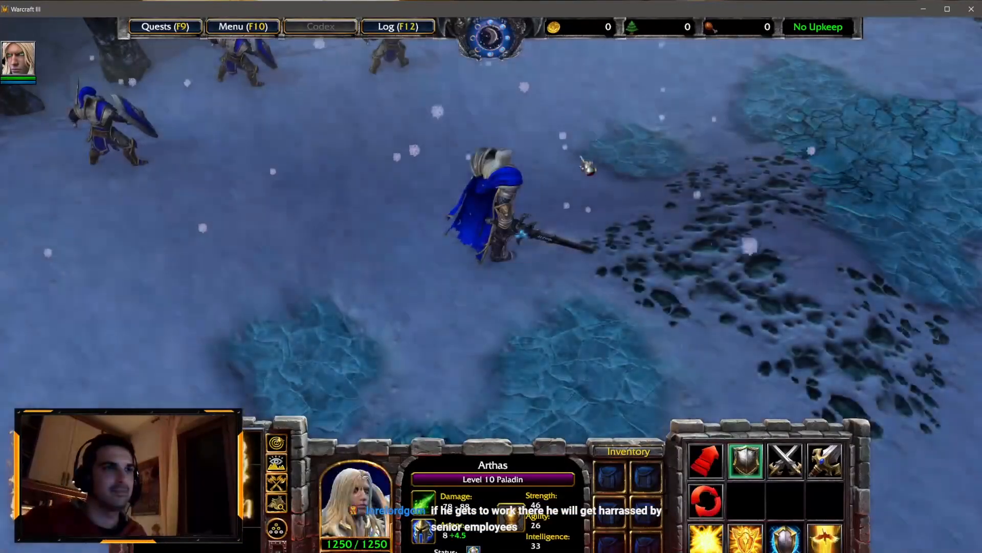
right_click(603, 133)
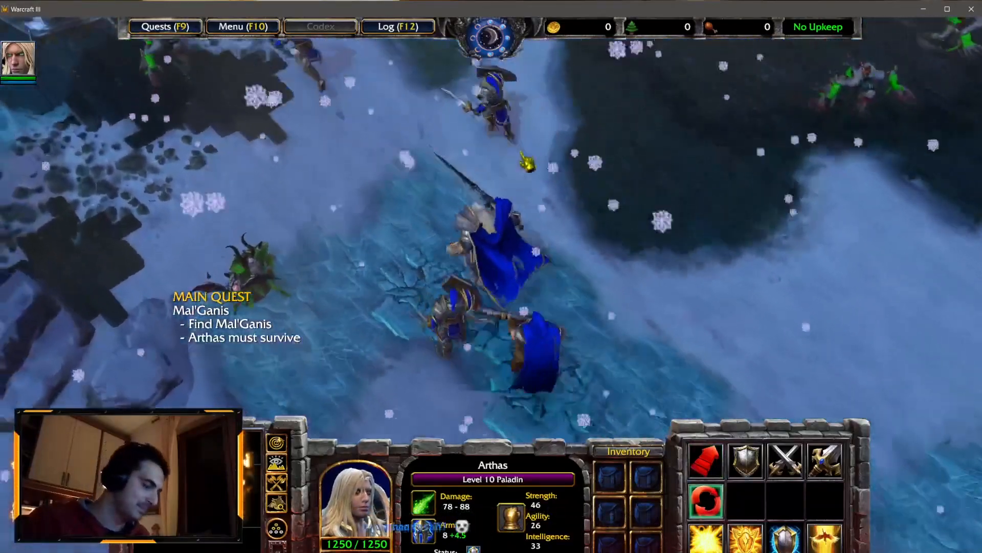
right_click(579, 170)
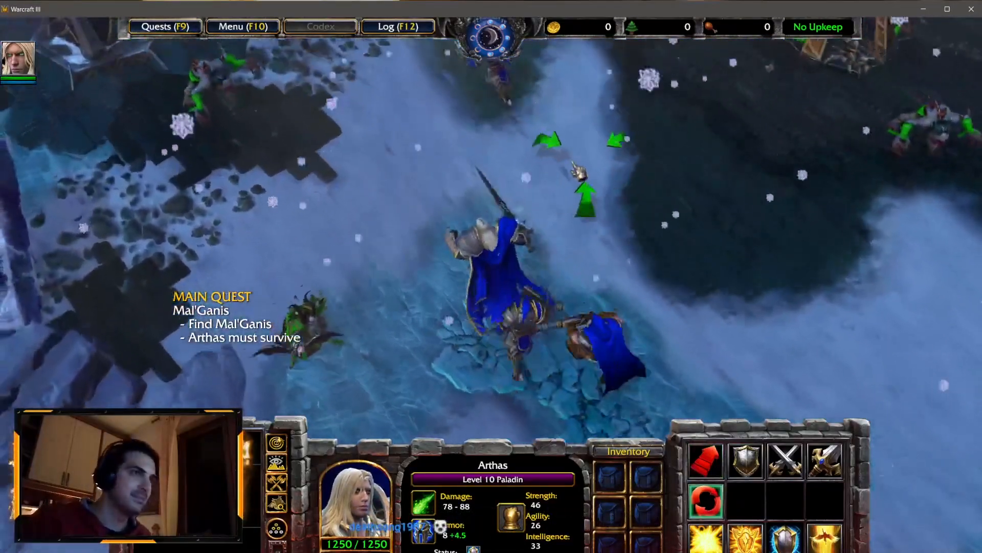
right_click(648, 187)
right_click(649, 188)
right_click(734, 313)
right_click(722, 226)
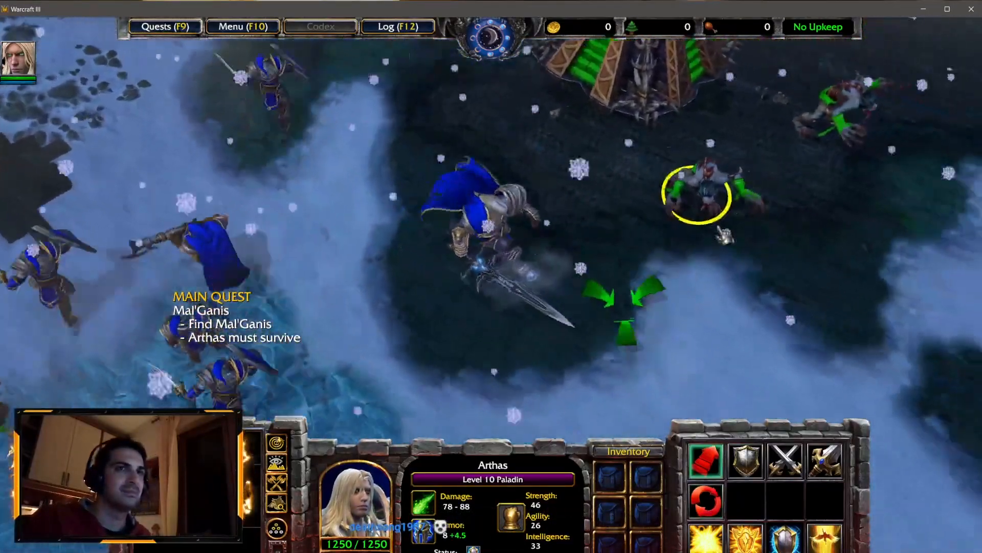
right_click(436, 145)
right_click(565, 155)
right_click(612, 252)
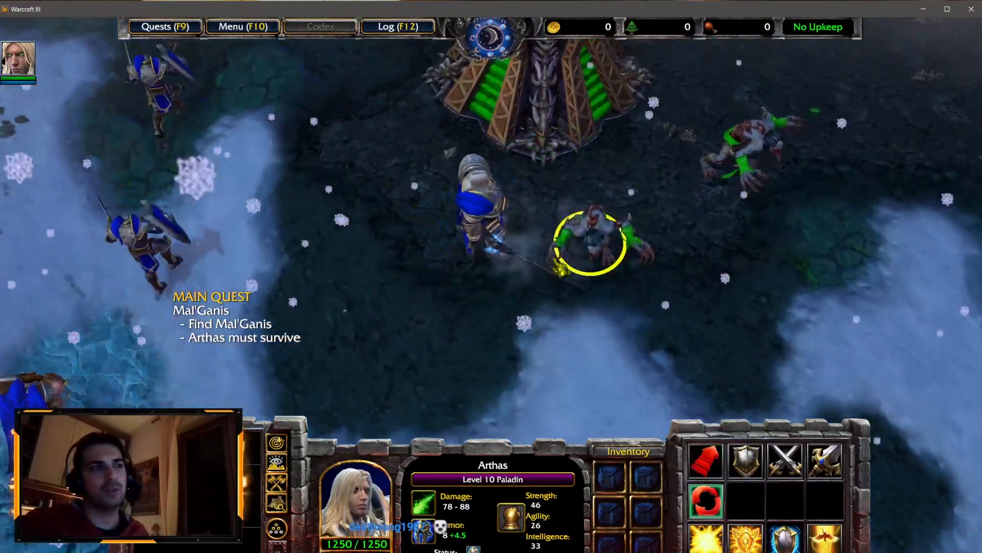
right_click(516, 281)
right_click(601, 302)
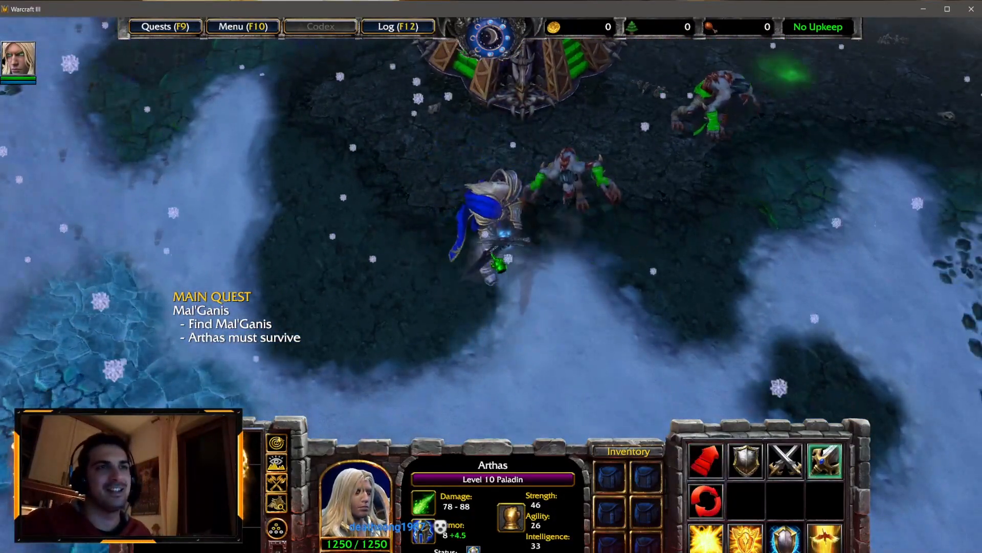
Step: Exit the test game back to the editor
left_click(243, 26)
left_click(491, 305)
left_click(492, 205)
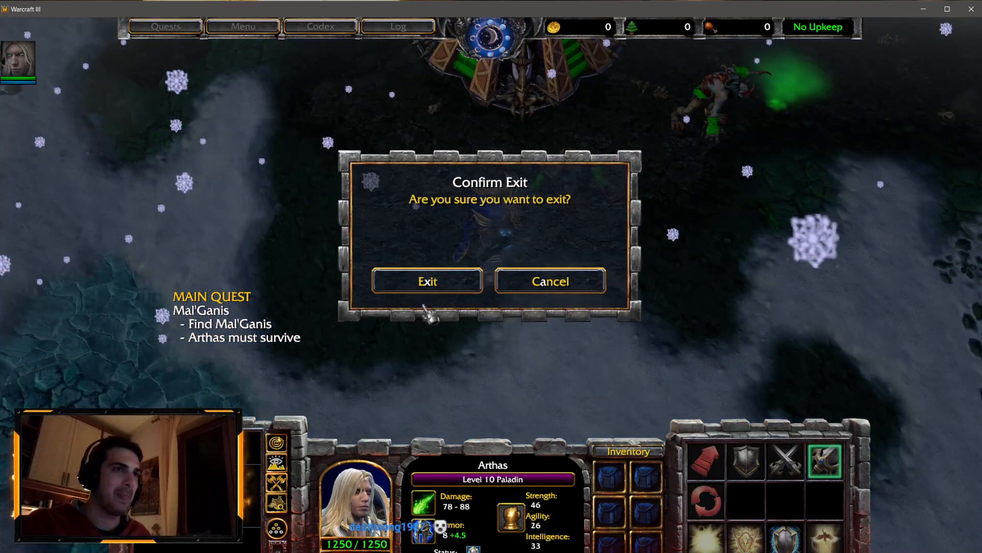
left_click(433, 279)
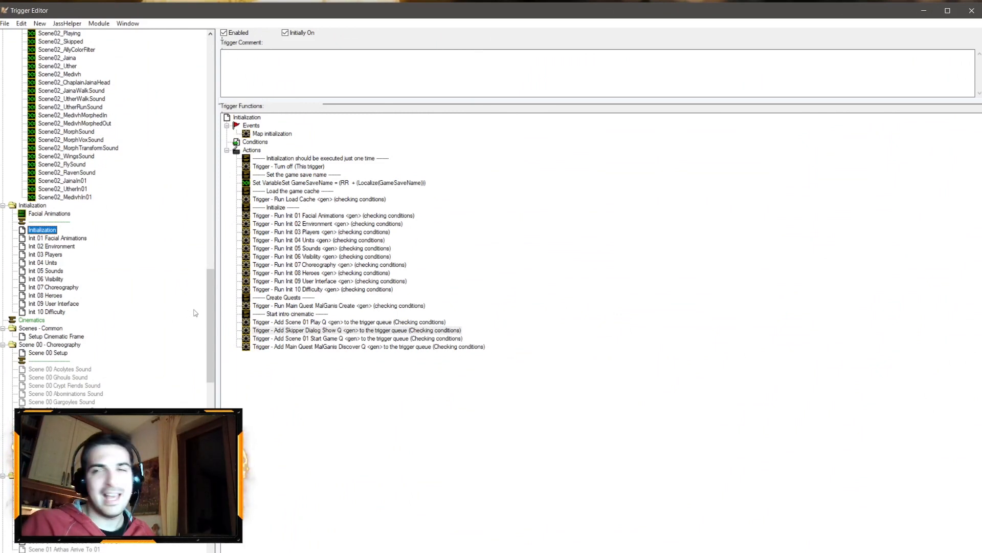
Step: Open the Scene 01 Setup trigger and set Arthas's movement speed to 60
left_click(56, 263)
left_click(49, 231)
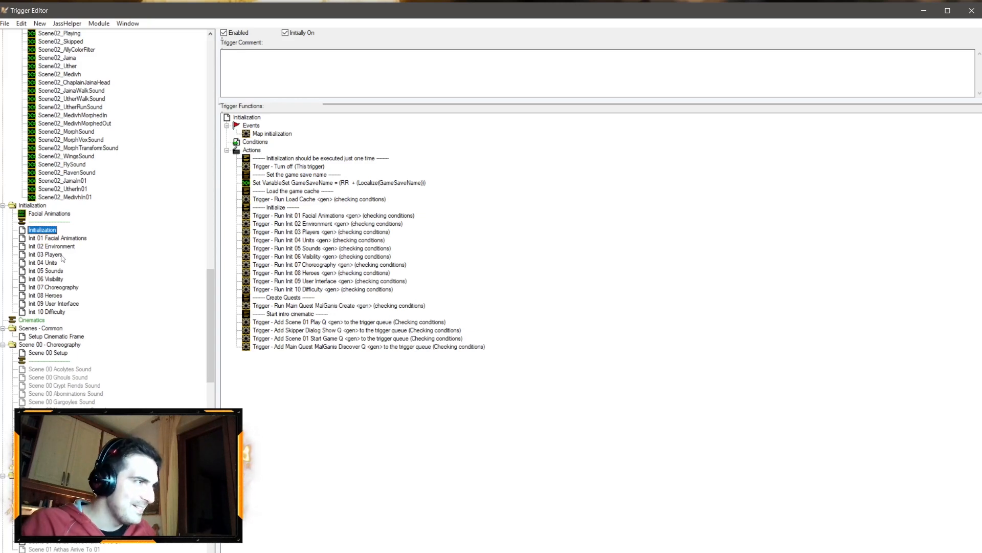
scroll(90, 301, "down", 5)
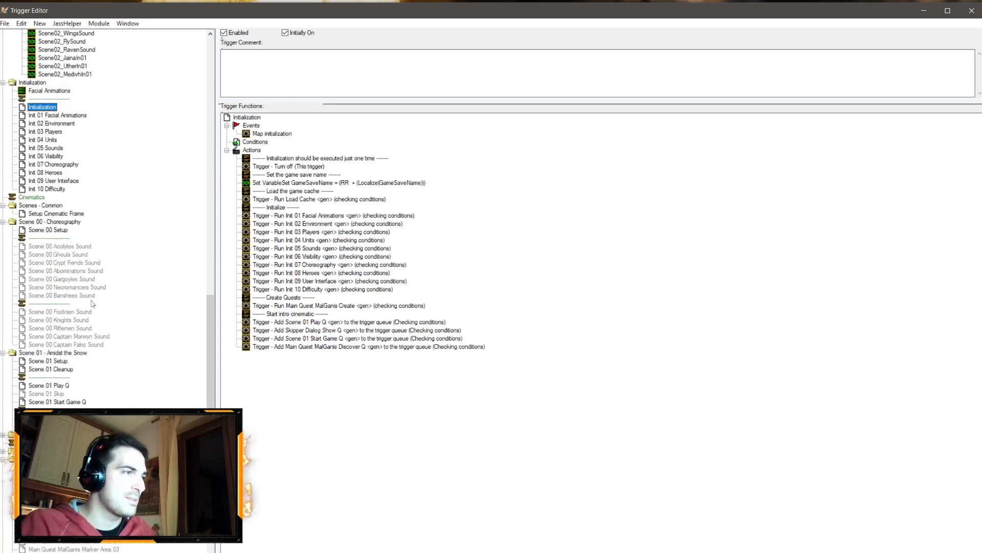
left_click(52, 230)
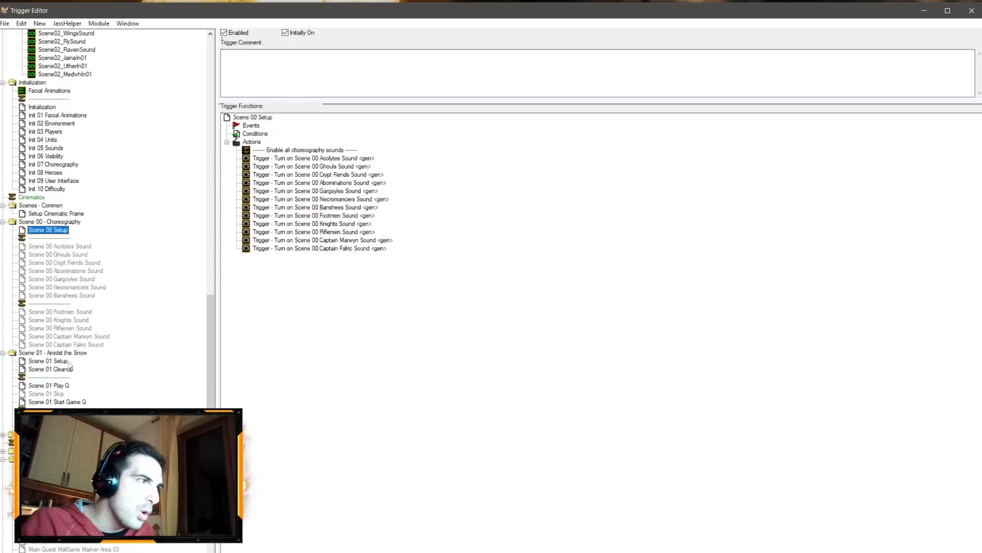
left_click(51, 361)
double_click(358, 281)
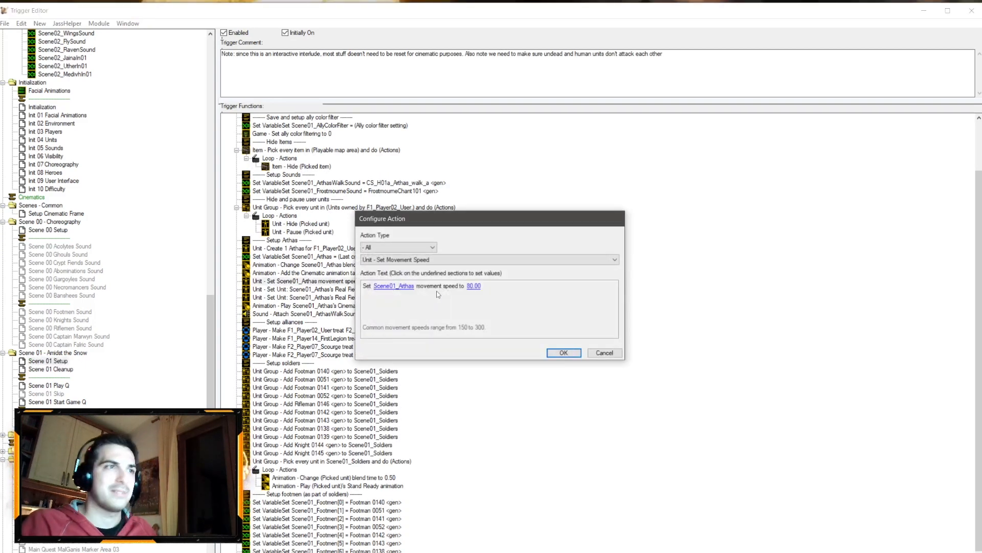
left_click(475, 287)
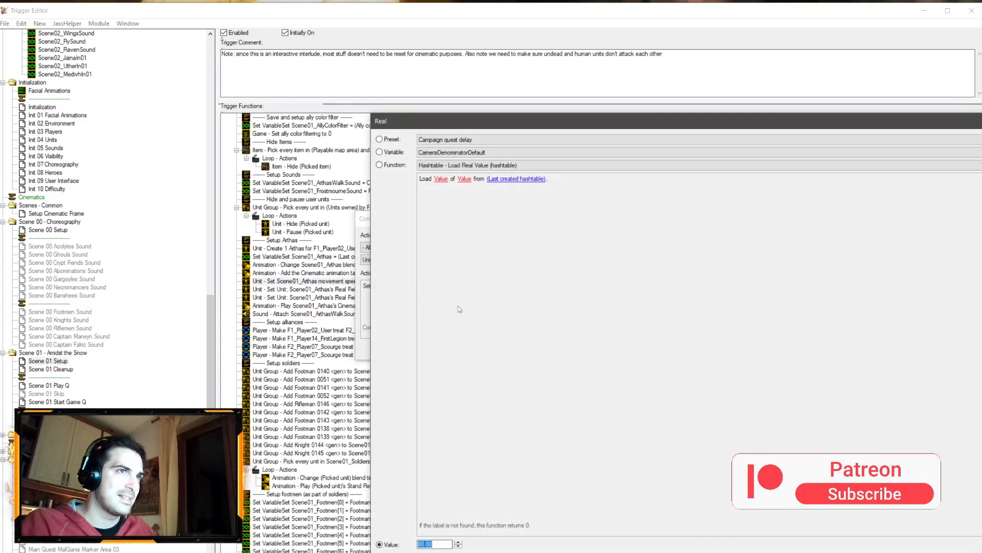
type("60")
key("Return")
key("Return")
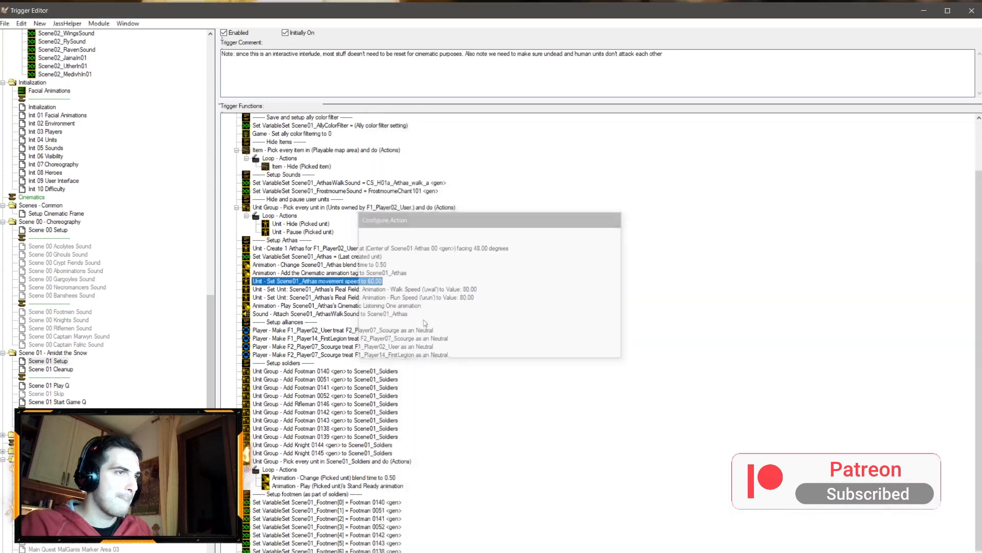
Step: Set Arthas's Walk Speed and Run Speed real fields to 60
double_click(468, 293)
left_click(568, 286)
type("60")
key("Return")
key("Return")
double_click(474, 301)
left_click(567, 286)
type("60")
key("Return")
key("Return")
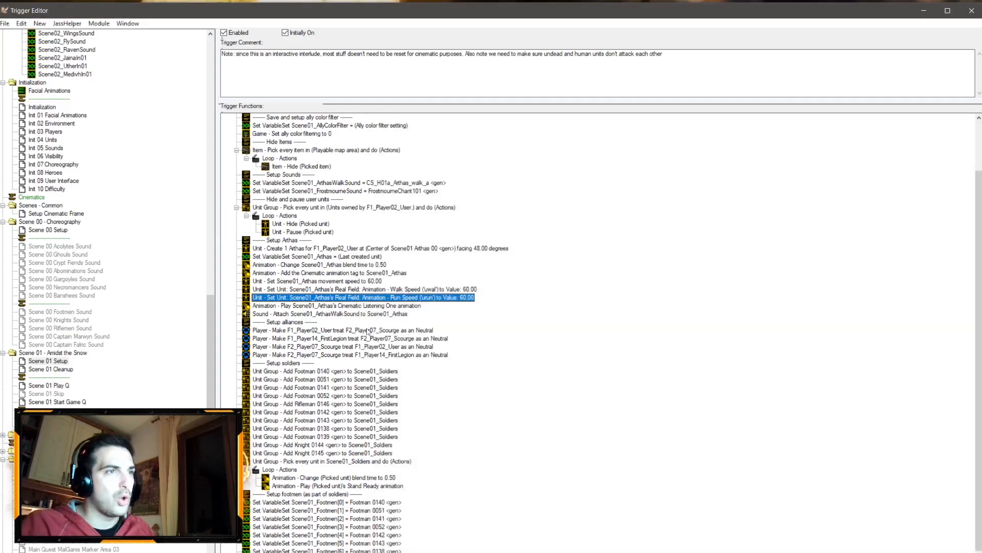
Step: Copy the four enemy alliance actions from Int 03 Players and paste them into Scene 01 Cleanup after the sound stops
left_click(295, 322)
left_click(318, 355, "shift")
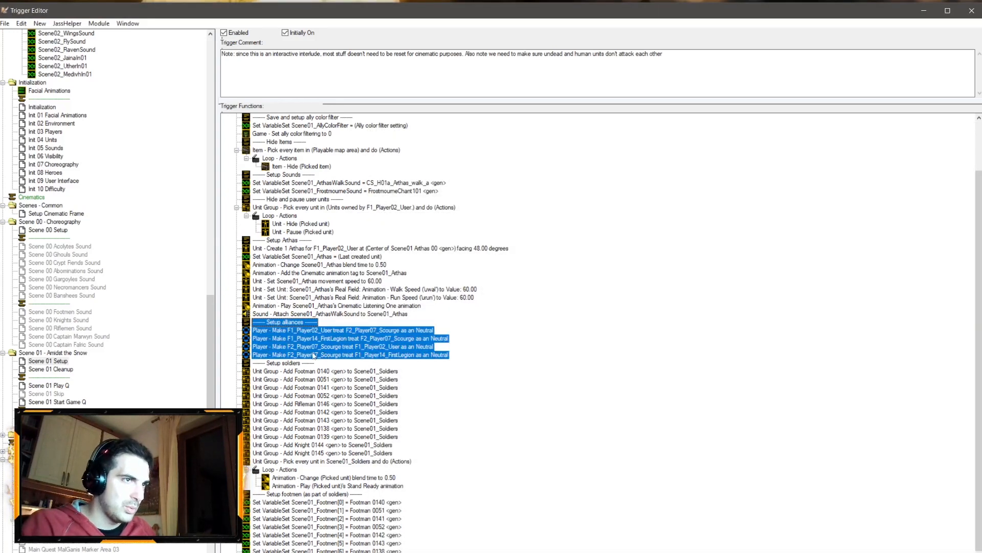
left_click(51, 132)
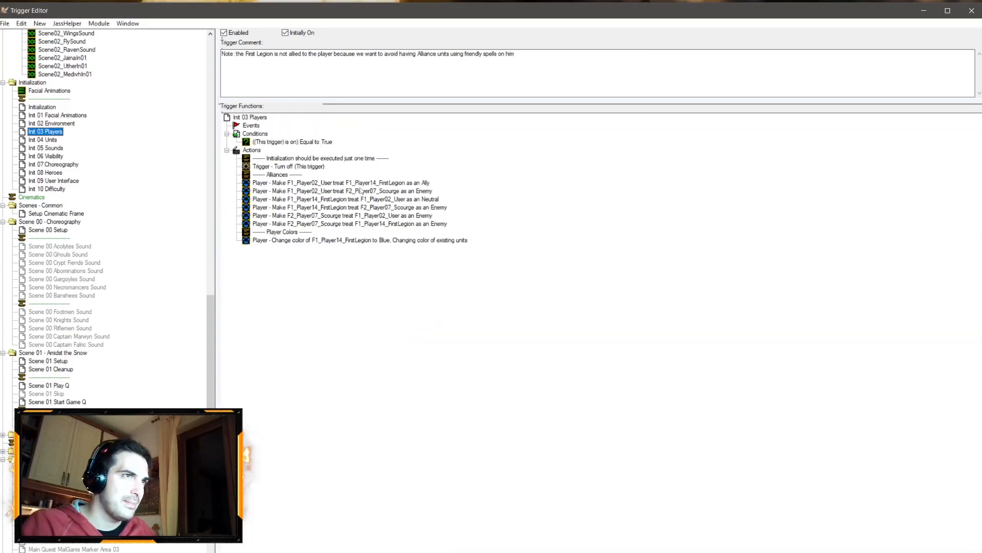
left_click(388, 191)
left_click(415, 216, "ctrl")
left_click(414, 207, "ctrl")
left_click(424, 223, "ctrl")
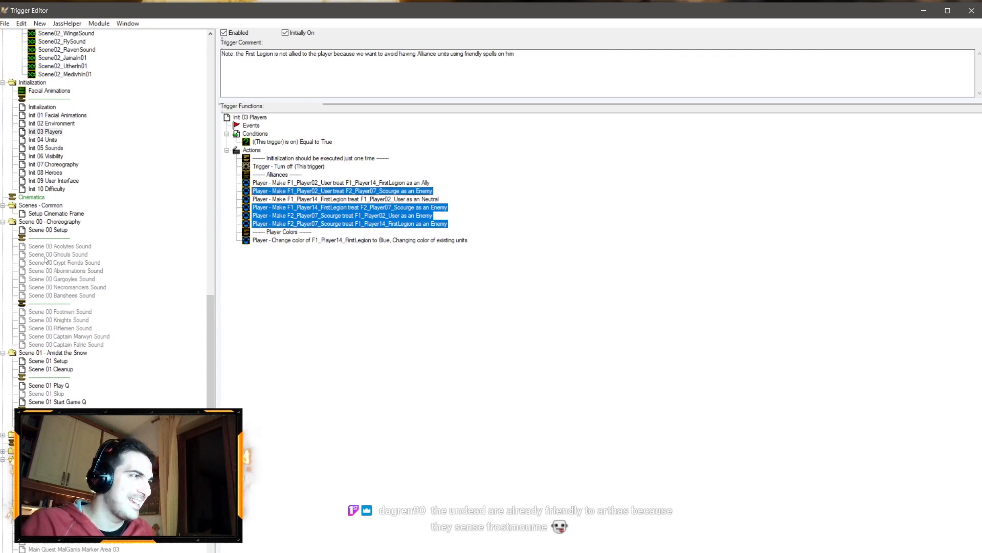
left_click(57, 369)
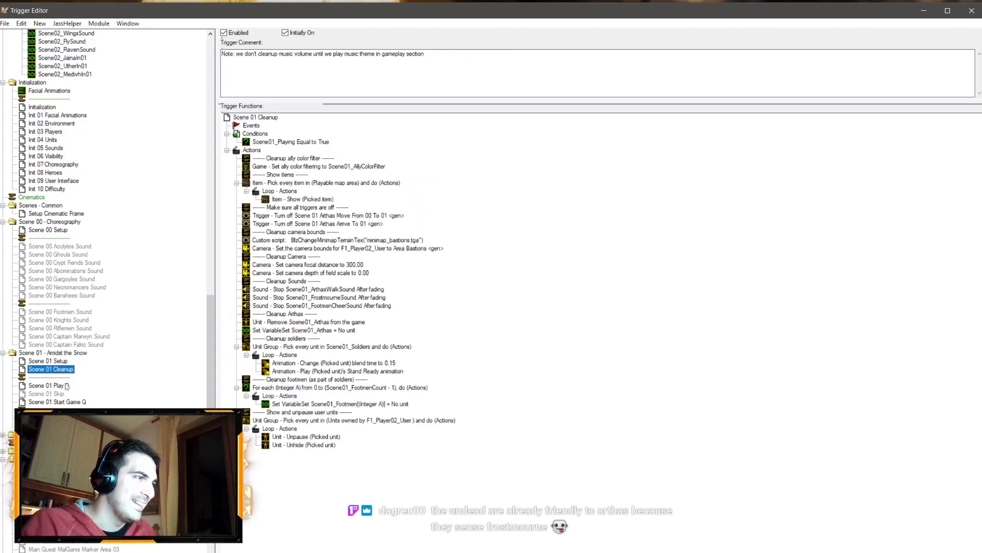
left_click(299, 306)
key("ctrl+v")
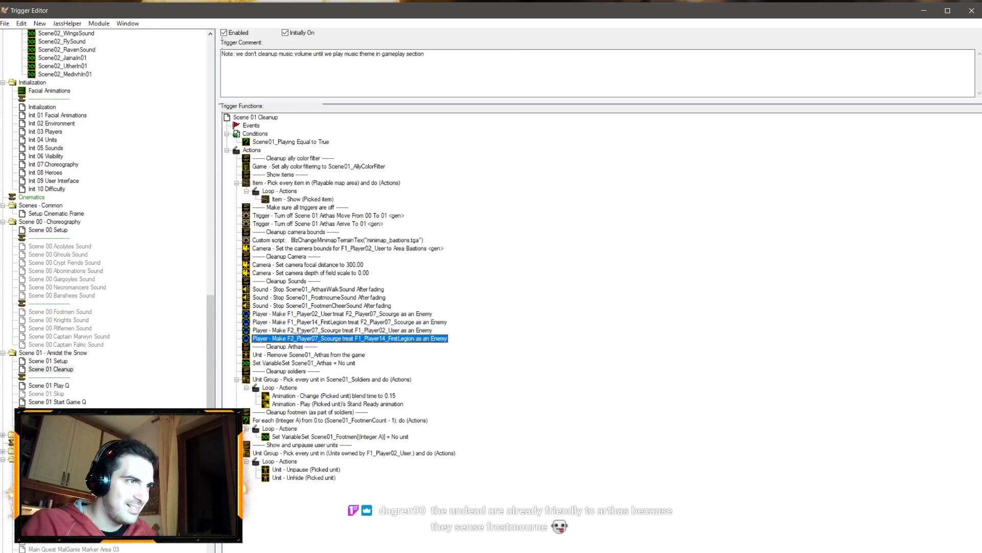
Step: Duplicate a section comment above the pasted alliance actions and rename it Cleanup Alliances
left_click(289, 347)
key("ctrl+c")
left_click(304, 306)
key("ctrl+v")
double_click(302, 314)
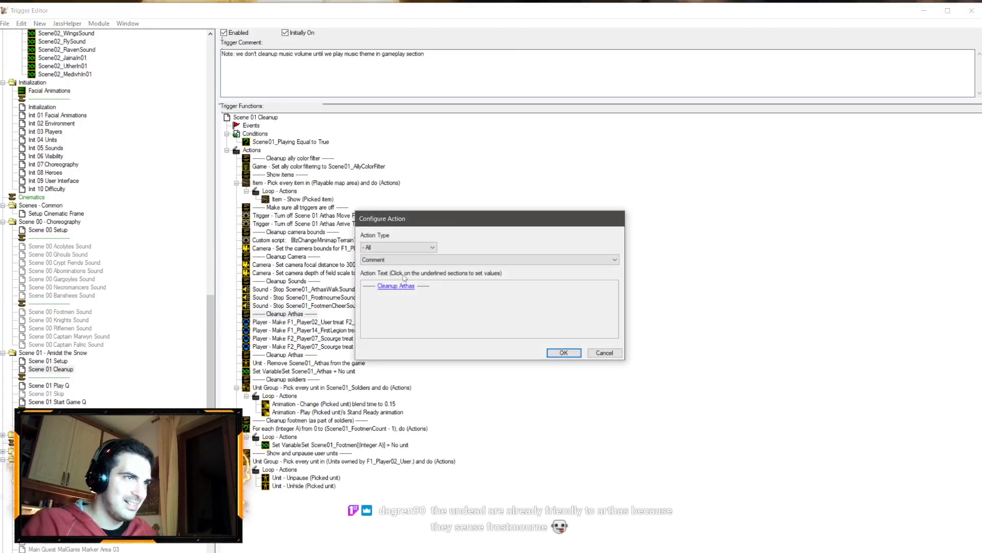
left_click(399, 286)
left_click_drag(464, 139, 441, 143)
type("A")
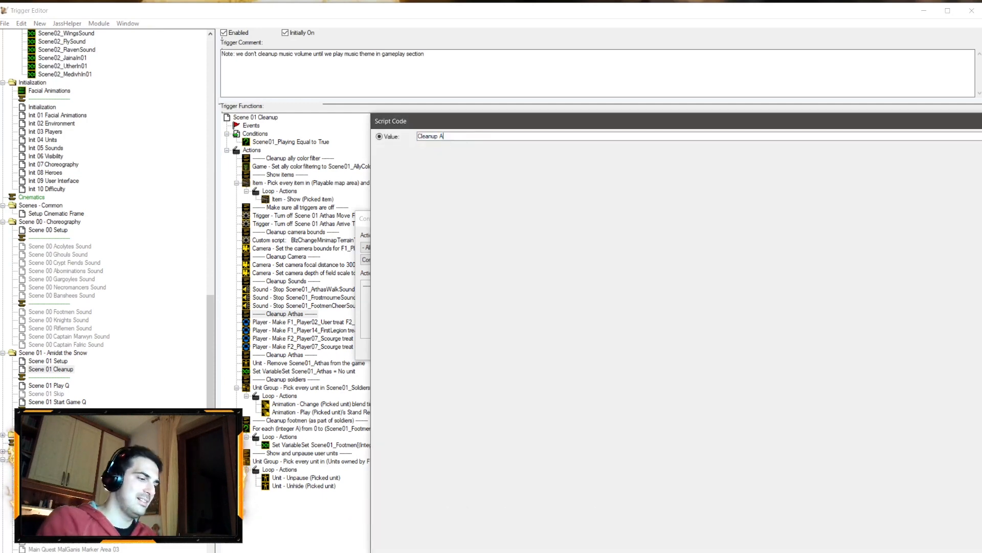
type("lliances")
key("Return")
key("Return")
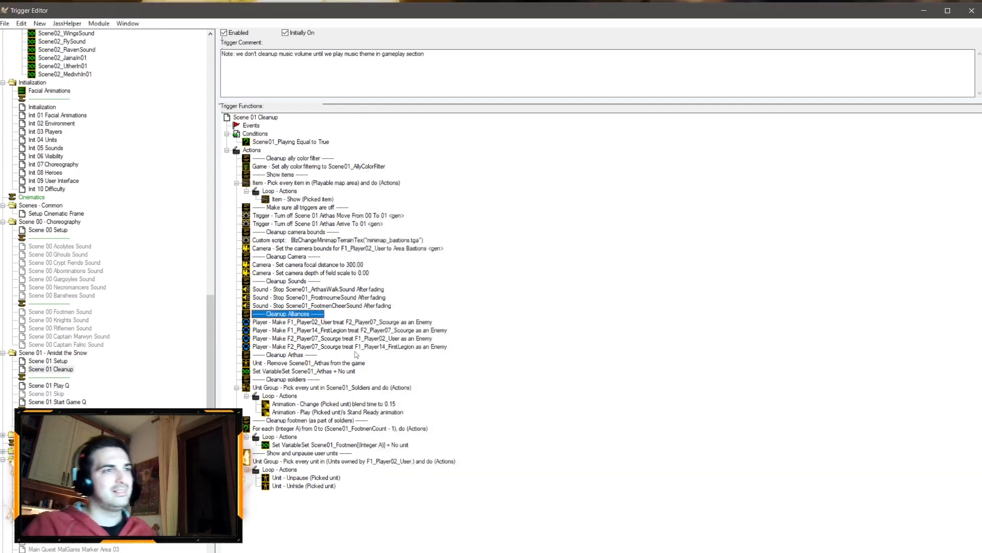
Step: Move the Cleanup Alliances block to the end of the actions and clear the trigger comment
left_click(353, 347, "shift")
key("ctrl+x")
left_click(308, 460)
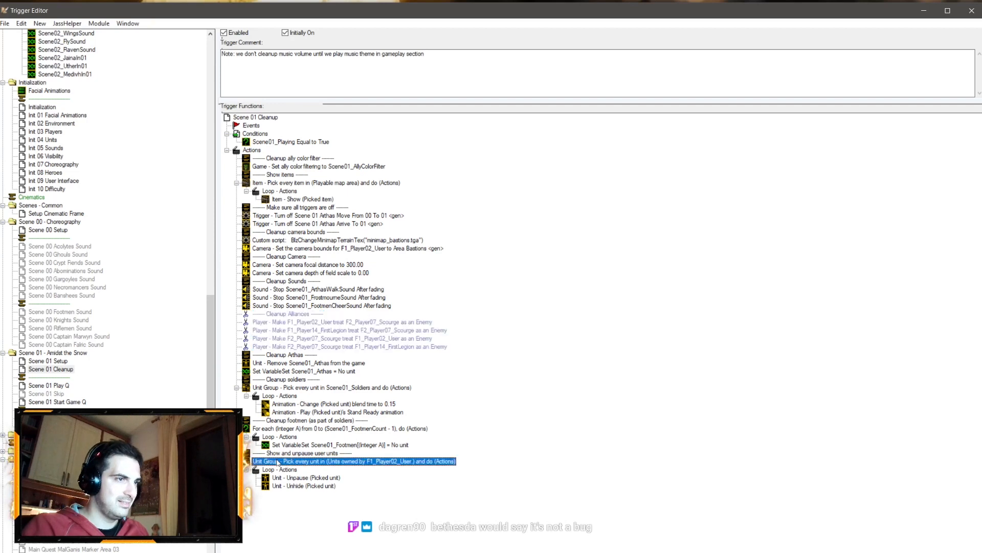
key("ctrl+v")
left_click_drag(452, 85, 182, 79)
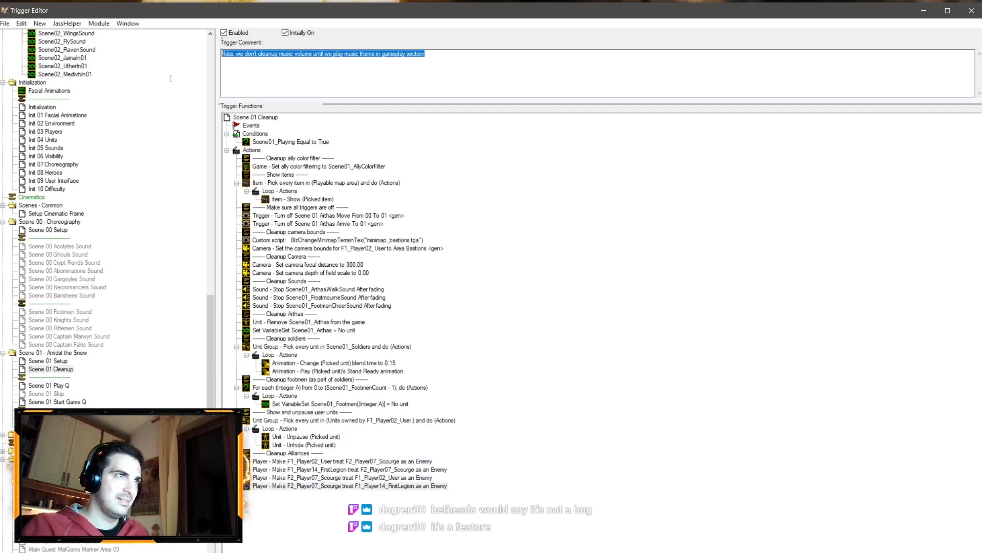
key("Delete")
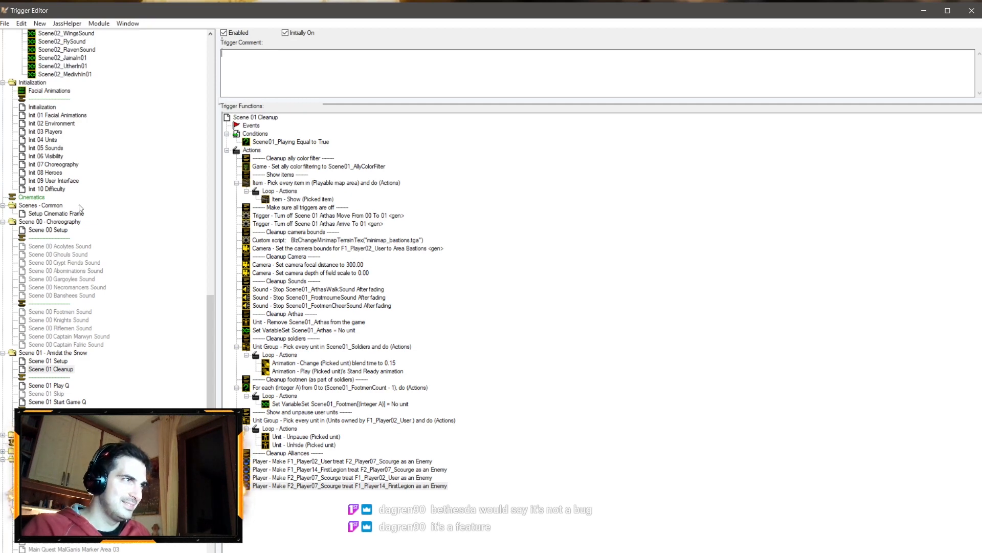
Step: Browse the Scene 00 Setup and Initialization triggers to review player and unit setup
left_click(51, 230)
left_click(54, 230)
left_click(114, 292)
left_click(59, 158)
left_click(52, 141)
left_click(51, 116)
left_click(49, 108)
left_click(52, 157)
left_click(50, 140)
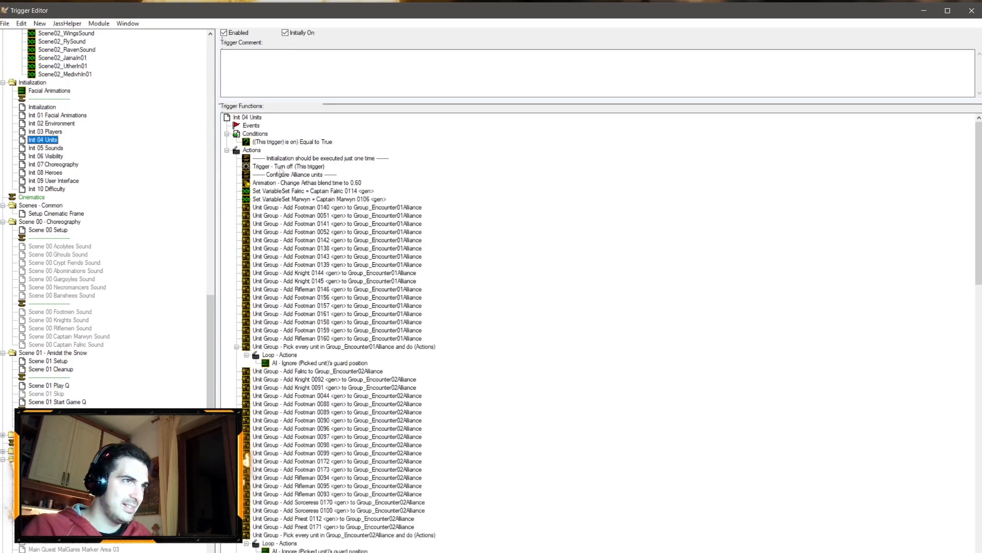
Step: Copy the Arthas blend time 0.60 action from Int 04 Units and paste it into the Int 08 Heroes actions
left_click(299, 185)
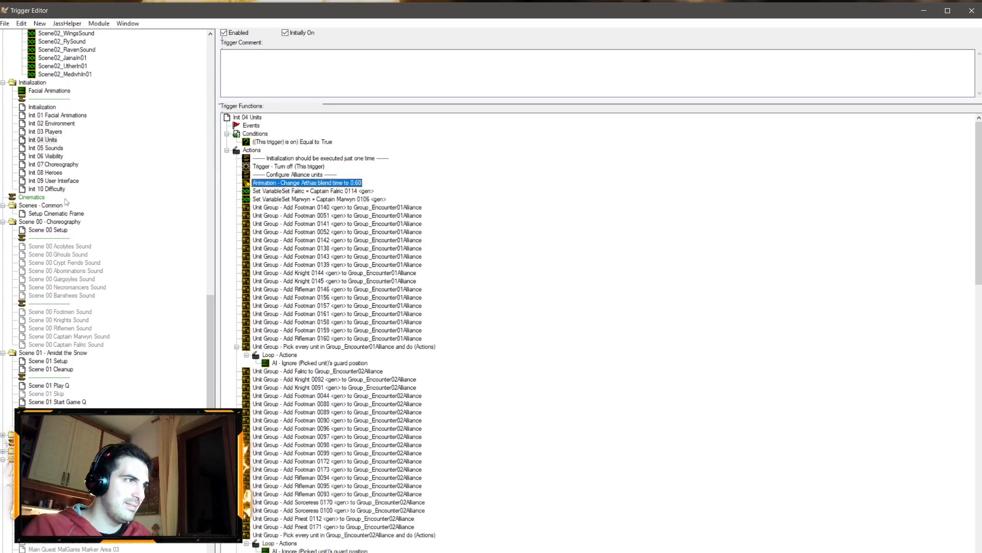
left_click(46, 173)
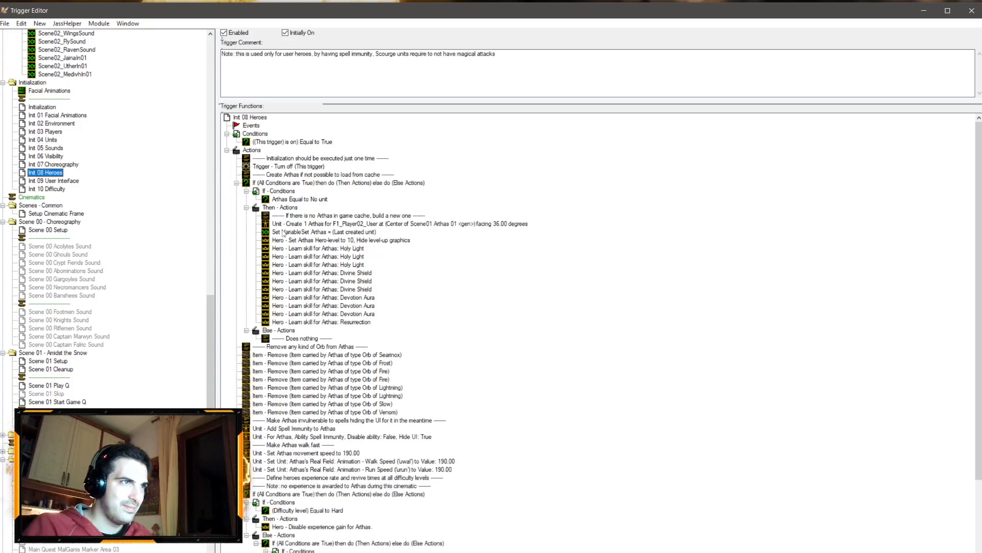
left_click(287, 186)
key("ctrl+v")
Step: Duplicate a section comment above the pasted blend time action and rename it Adjust the blend time to required animations
left_click(301, 356)
key("ctrl+c")
left_click(317, 182)
key("ctrl+v")
double_click(300, 347)
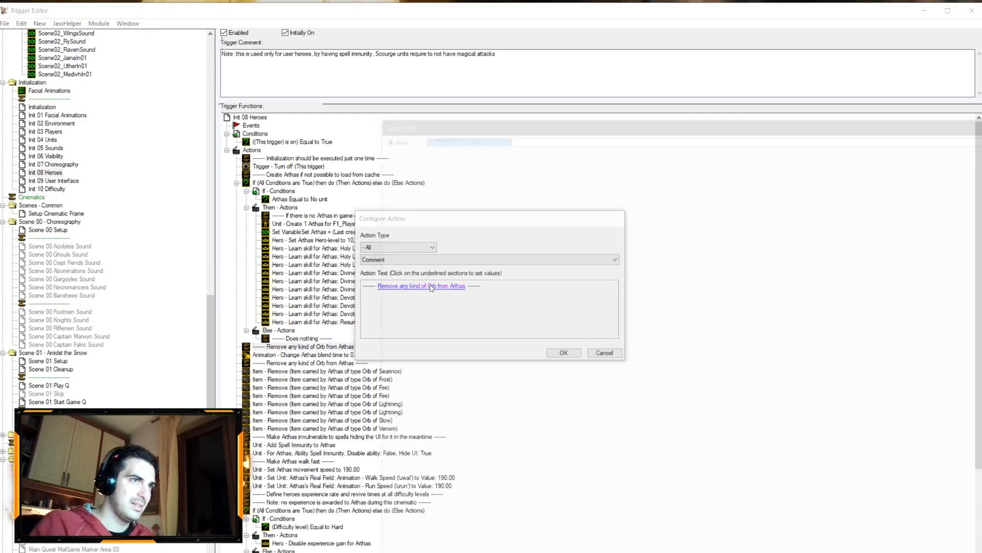
left_click(423, 285)
type("Adjust the blend time to requir")
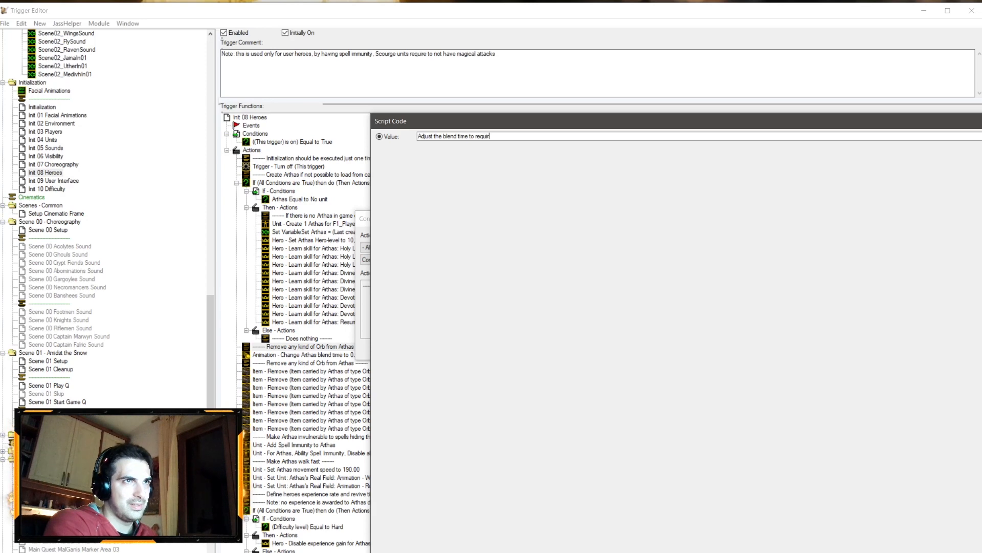
type("ed animations")
key("Return")
key("Return")
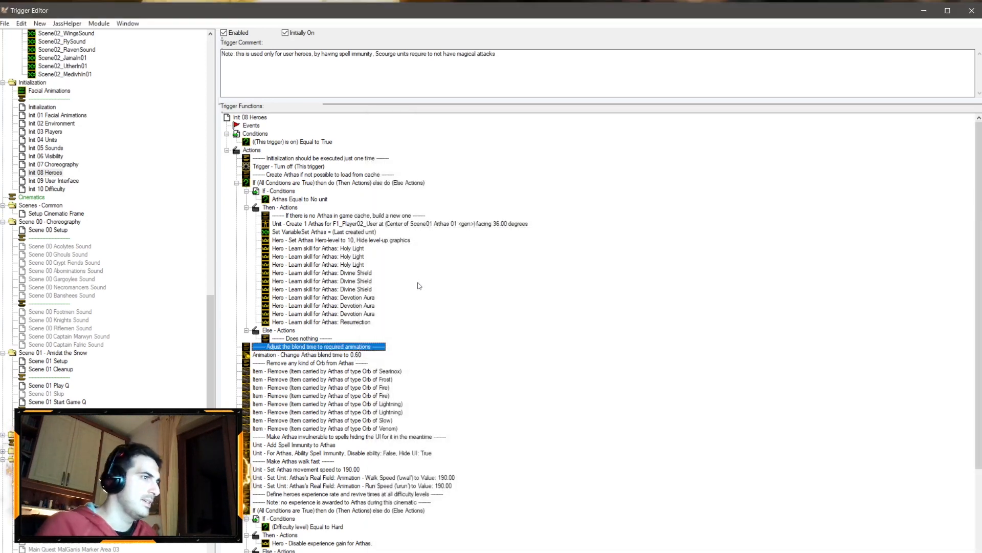
Step: In Scene 01 Play Q, add a 0.1-second wait inside the footmen loop after the queued animation
left_click(61, 386)
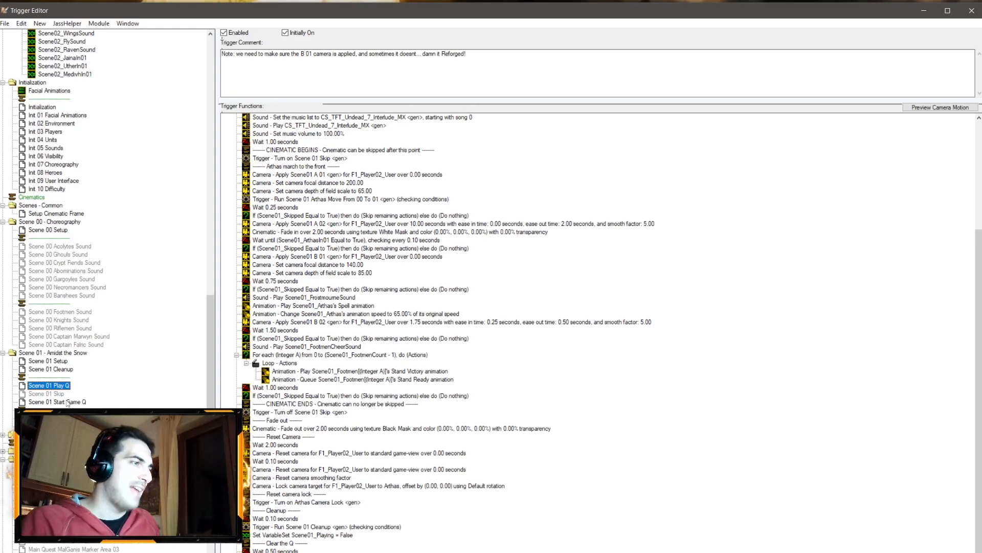
left_click(58, 395)
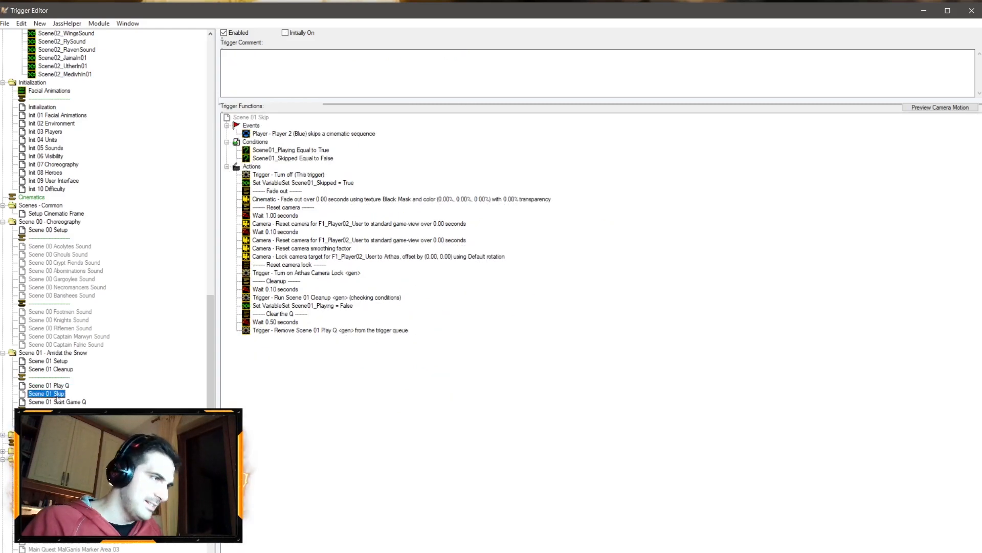
left_click(55, 387)
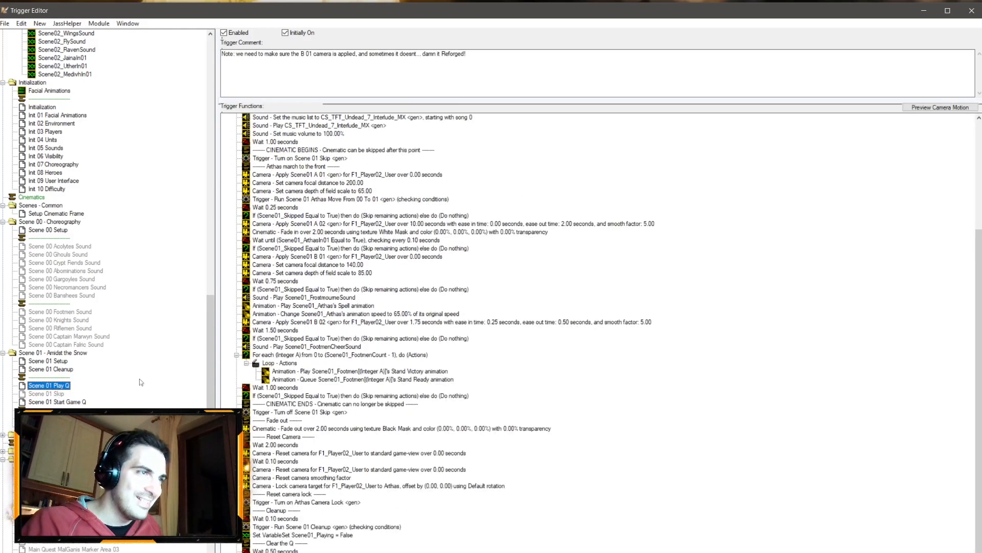
right_click(377, 380)
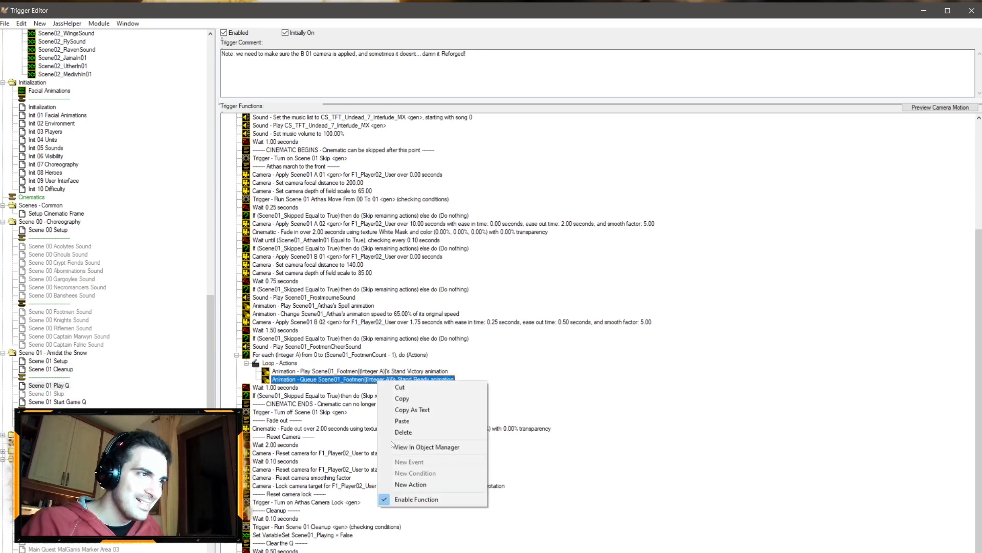
left_click(417, 485)
left_click(387, 260)
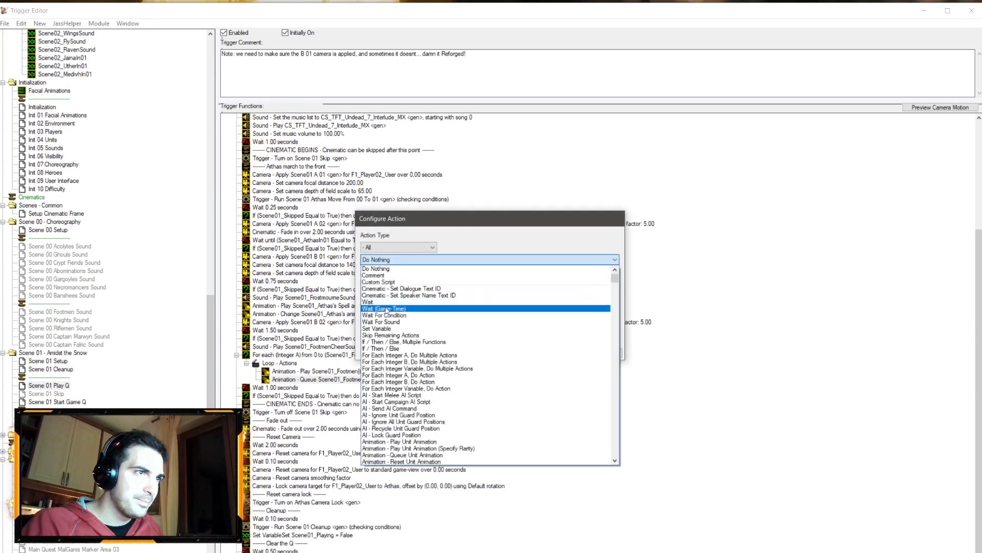
left_click(384, 308)
left_click(382, 285)
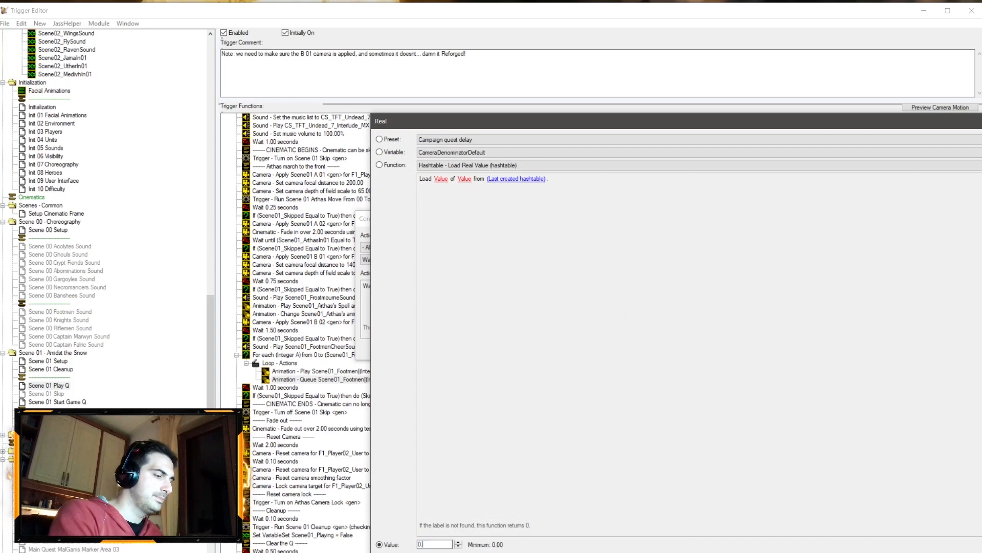
type("0.1")
key("Return")
key("Return")
Step: Set the wait after the footmen loop to 0.45 seconds
left_click(295, 398)
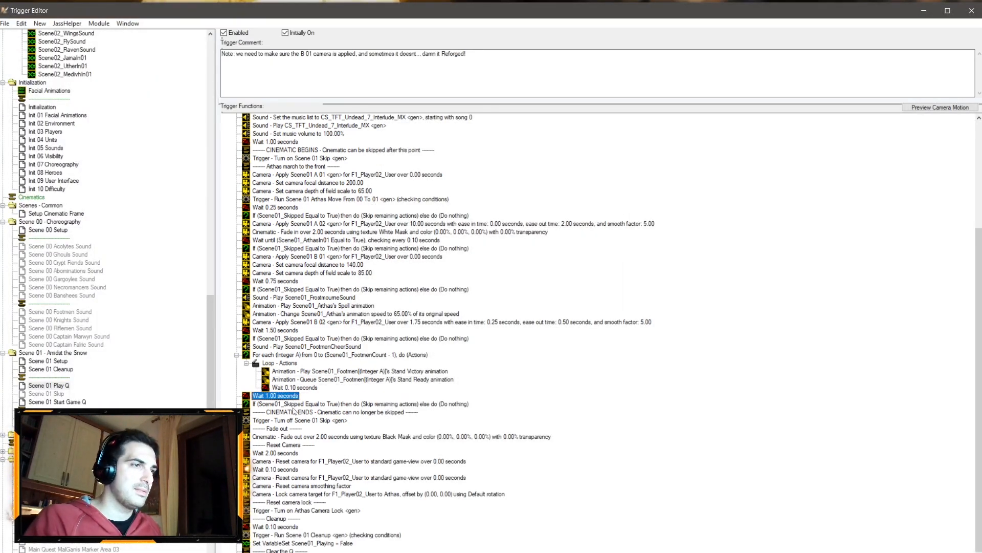
double_click(279, 395)
left_click(382, 285)
key("BackSpace")
type(".45")
key("Return")
key("Return")
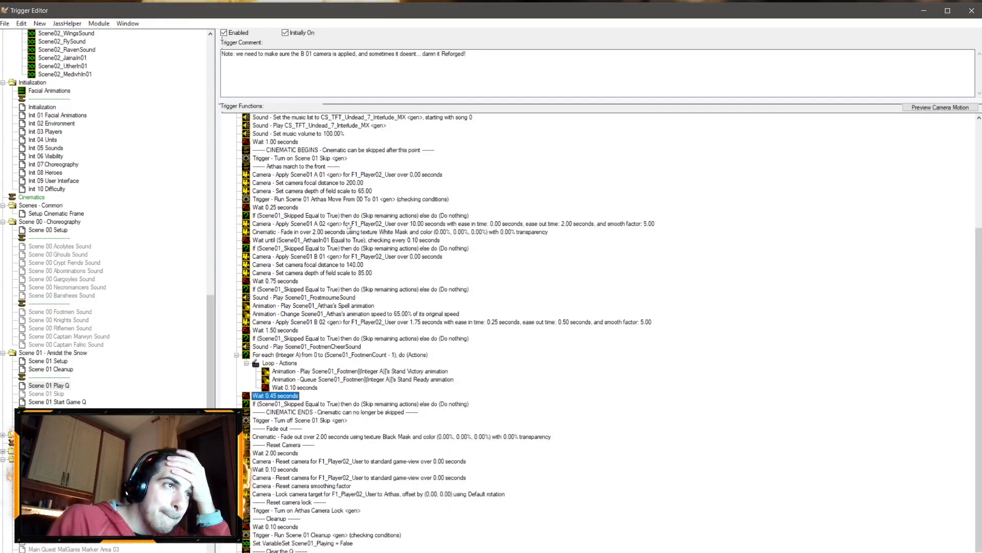
Step: Set the wait-until condition for Arthas reaching point 01 to check every 1 second
double_click(409, 240)
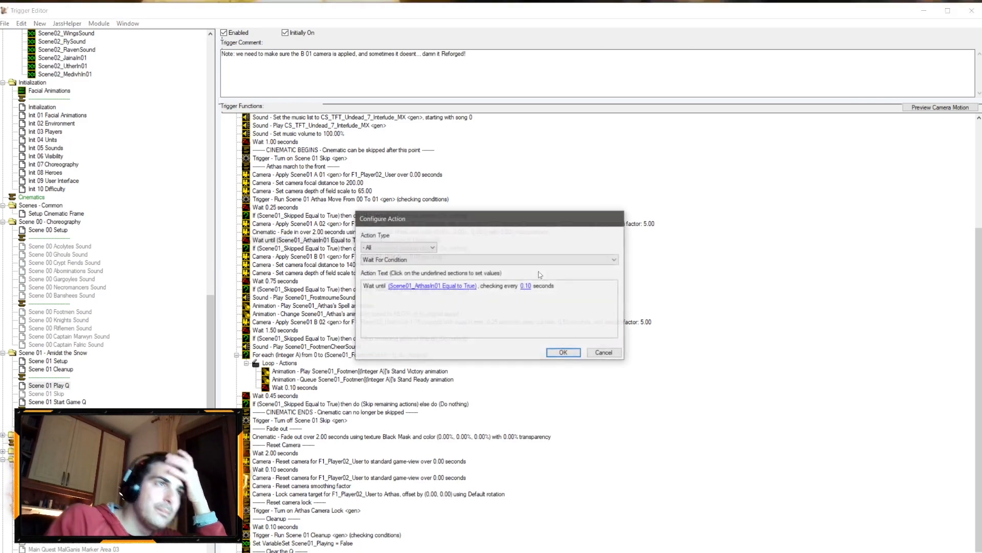
left_click(526, 286)
type("1")
key("Return")
key("Return")
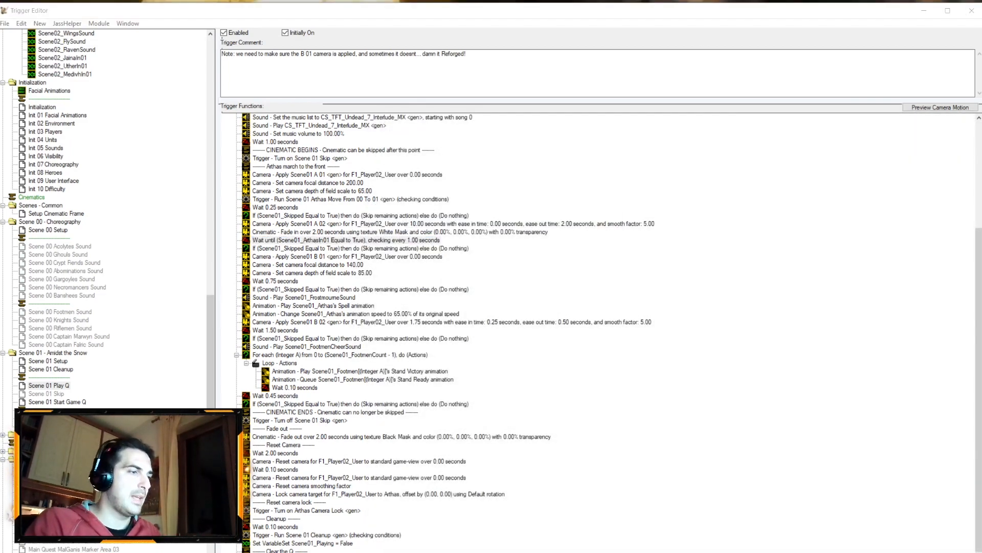
Step: Switch to the map view, open the camera palette and inspect the Scene01 A 01 camera's properties
left_click(16, 546)
right_click_drag(556, 327, 527, 287, "ctrl")
left_click(768, 80)
left_click(757, 108)
left_click(504, 243)
left_click_drag(505, 240, 481, 314)
left_click(768, 80)
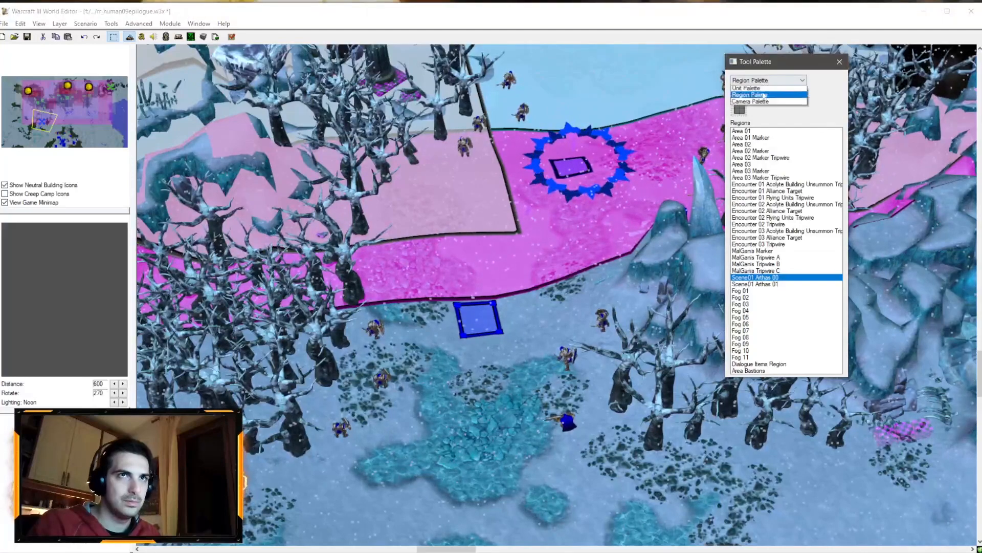
left_click(757, 117)
double_click(760, 135)
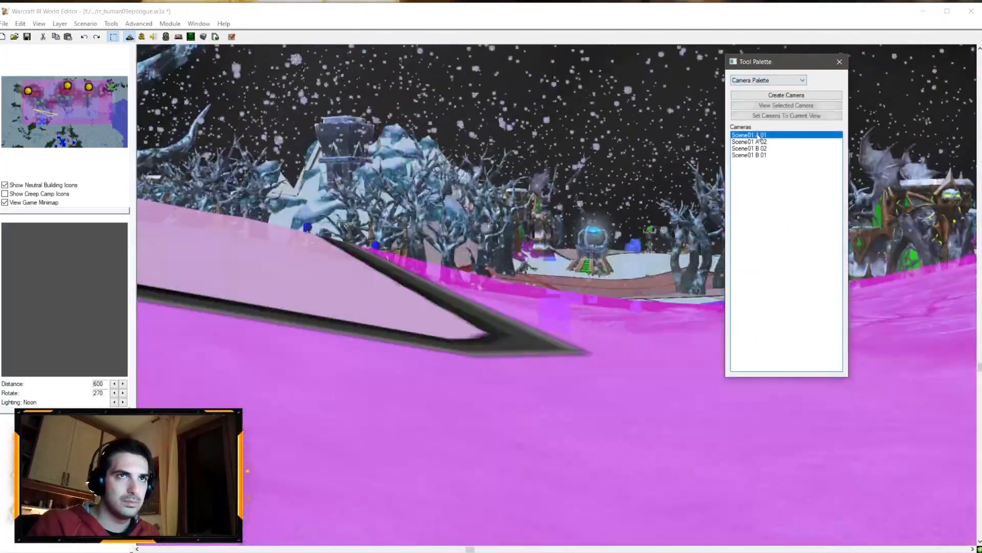
right_click(759, 135)
left_click(765, 142)
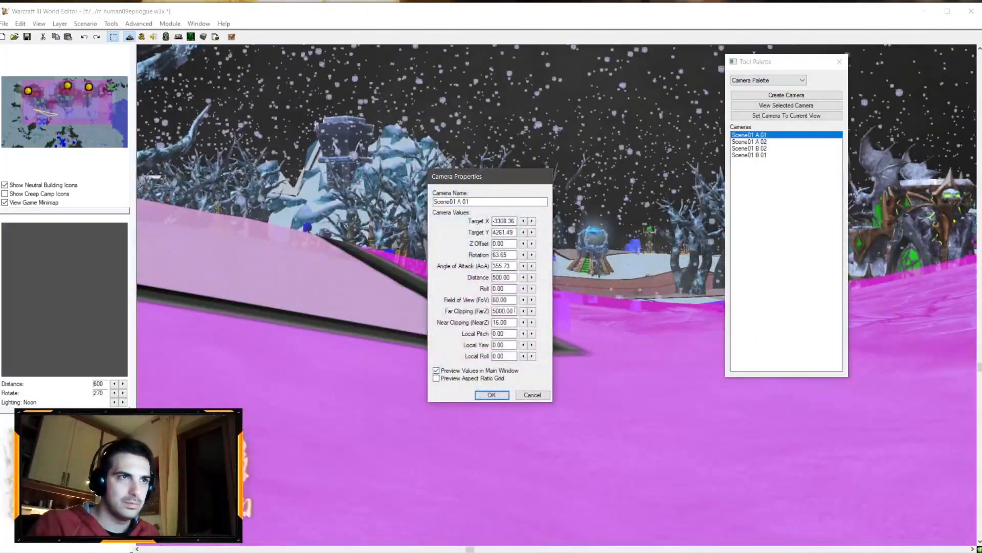
left_click(528, 397)
Step: Set the Scene01 A 01 camera to the current view and adjust its distance
scroll(528, 407, "down", 4)
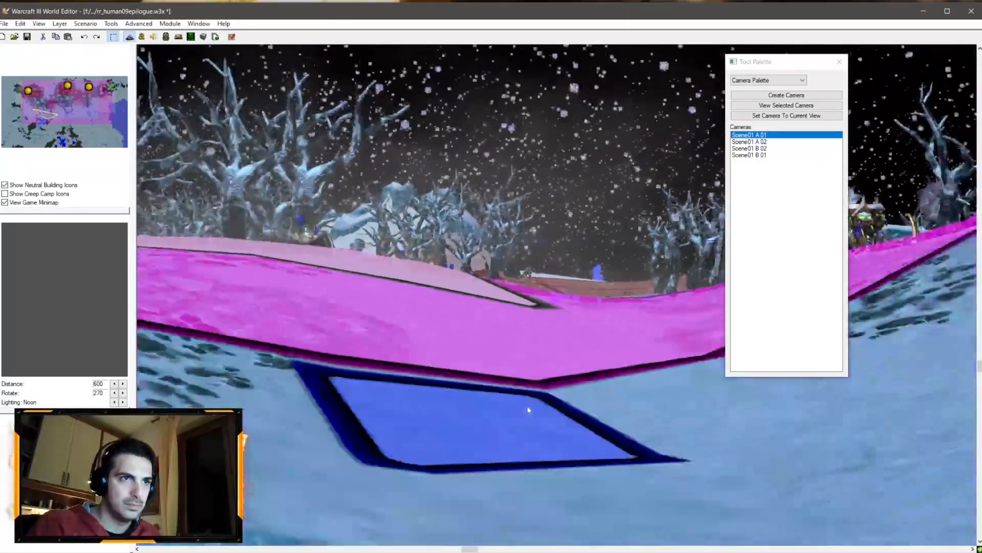
scroll(527, 407, "up", 2)
scroll(529, 408, "up", 2)
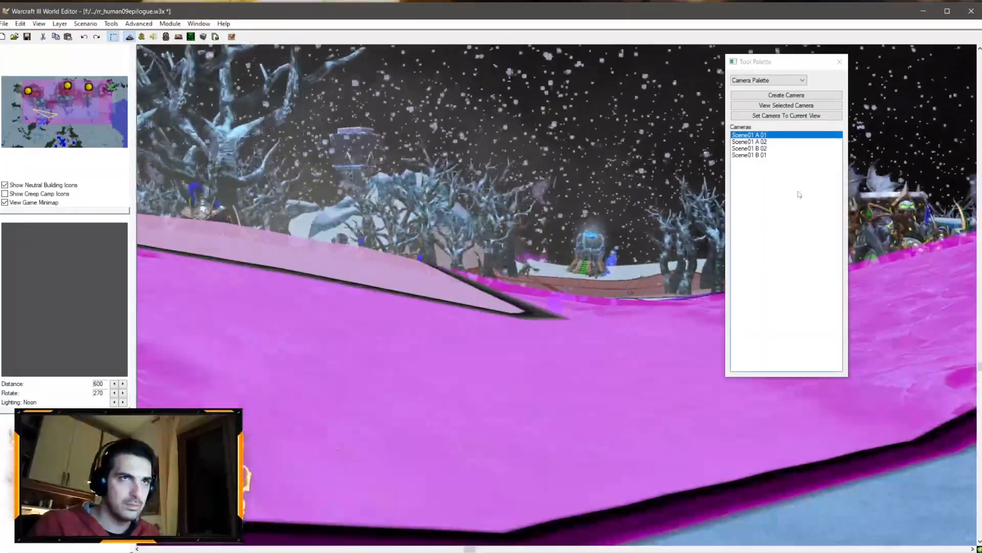
left_click(807, 118)
double_click(785, 135)
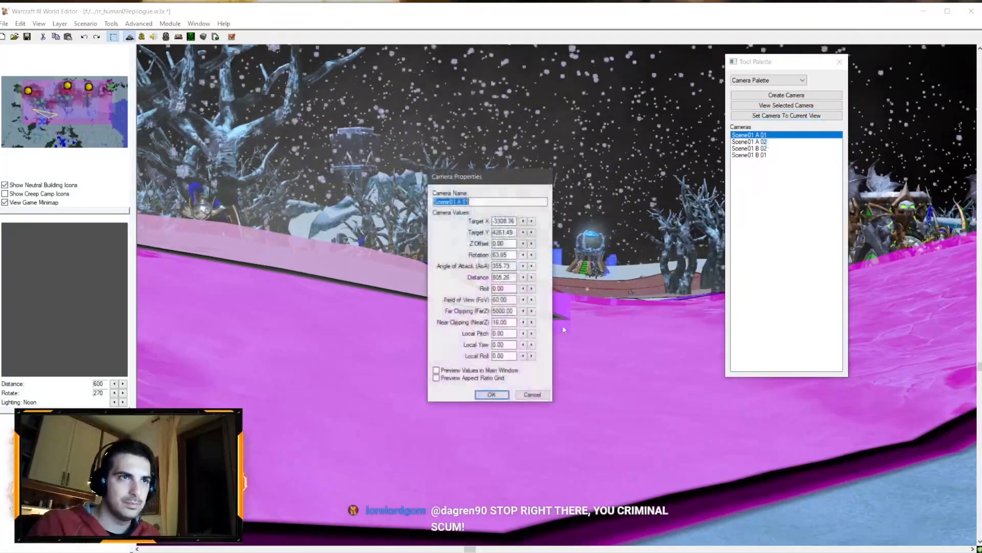
double_click(501, 276)
type("600")
double_click(504, 277)
type("8")
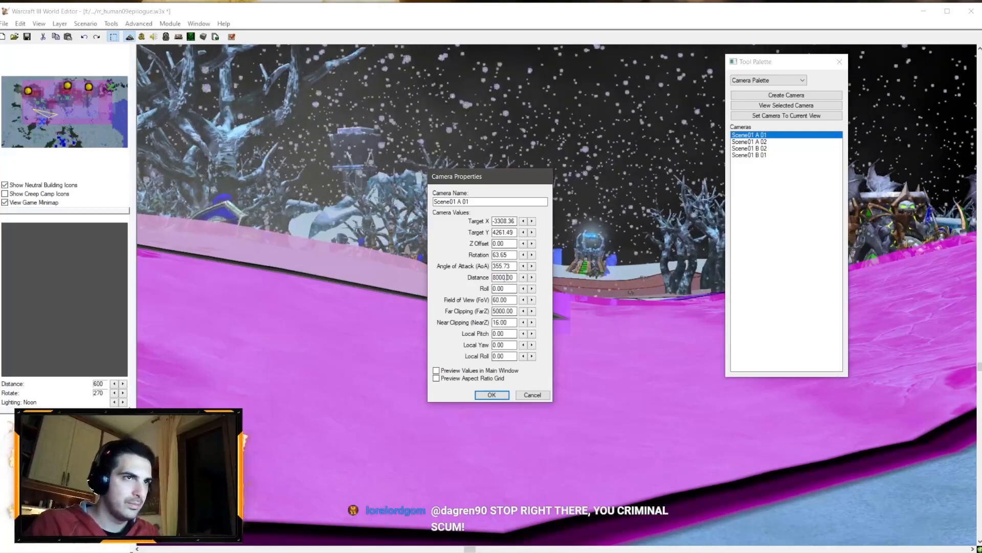
left_click(492, 395)
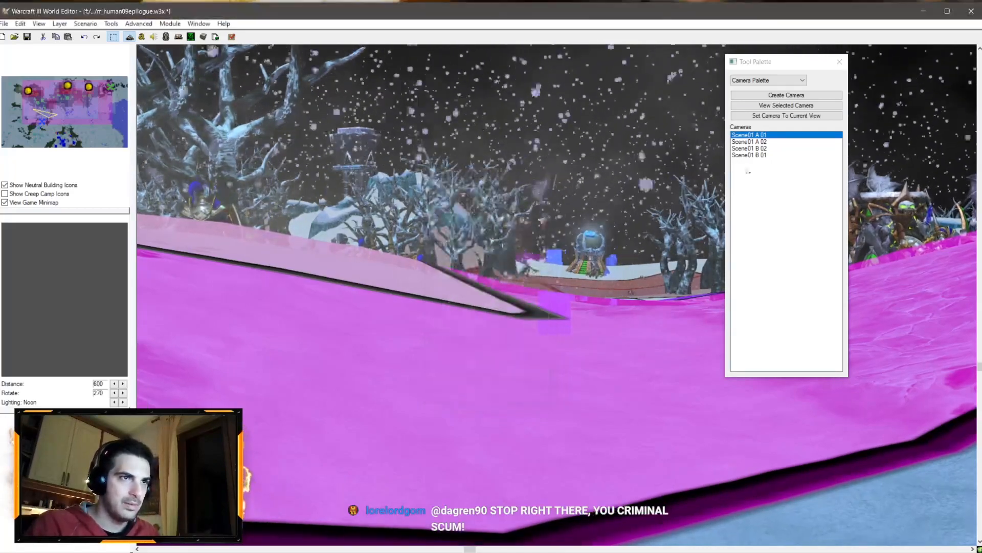
Step: Preview the Scene01 A 02, B 02 and B 01 cameras in the map view
left_click(758, 143)
left_click(758, 147)
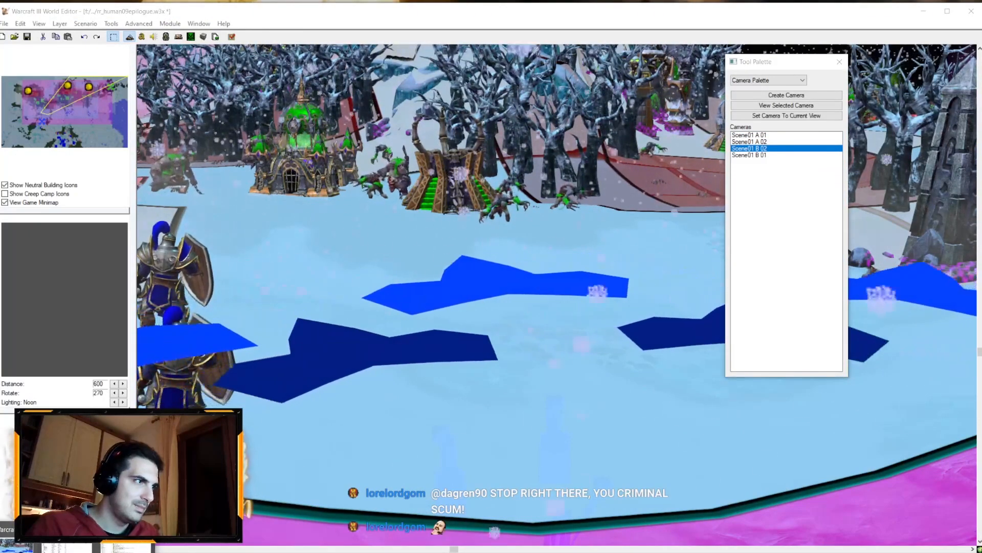
left_click(126, 548)
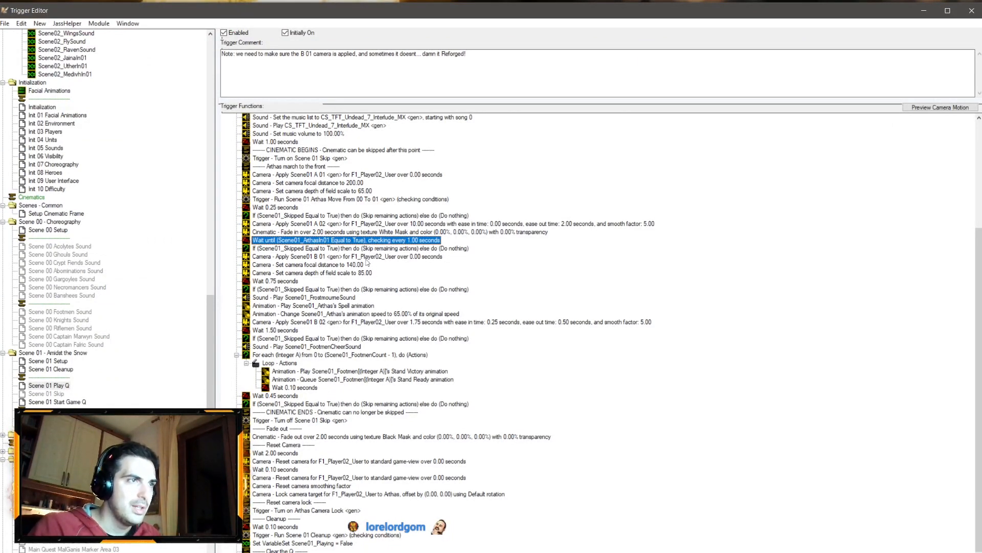
left_click(88, 551)
left_click(36, 548)
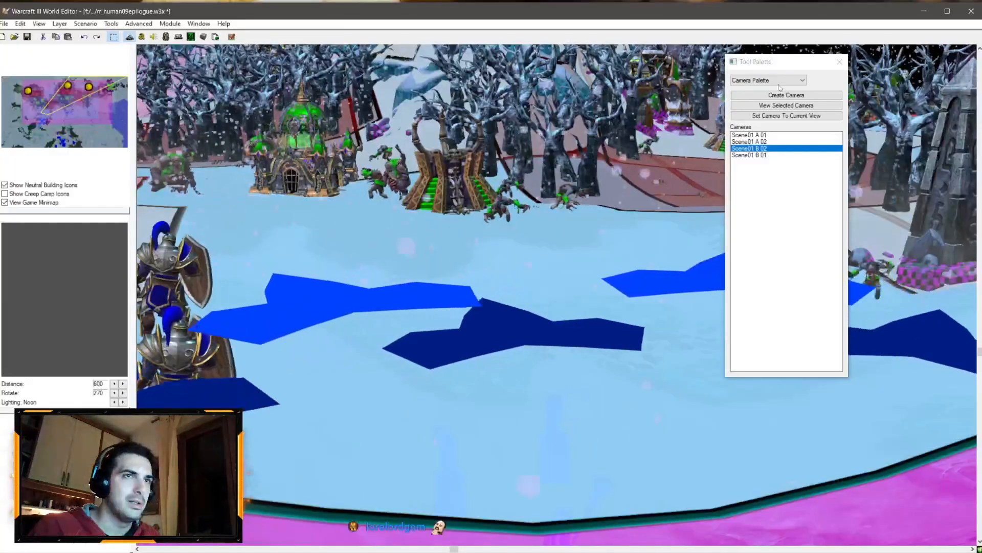
left_click(760, 156)
double_click(759, 155)
right_click(761, 154)
double_click(758, 149)
right_click(754, 154)
left_click(789, 235)
right_click(763, 149)
double_click(759, 148)
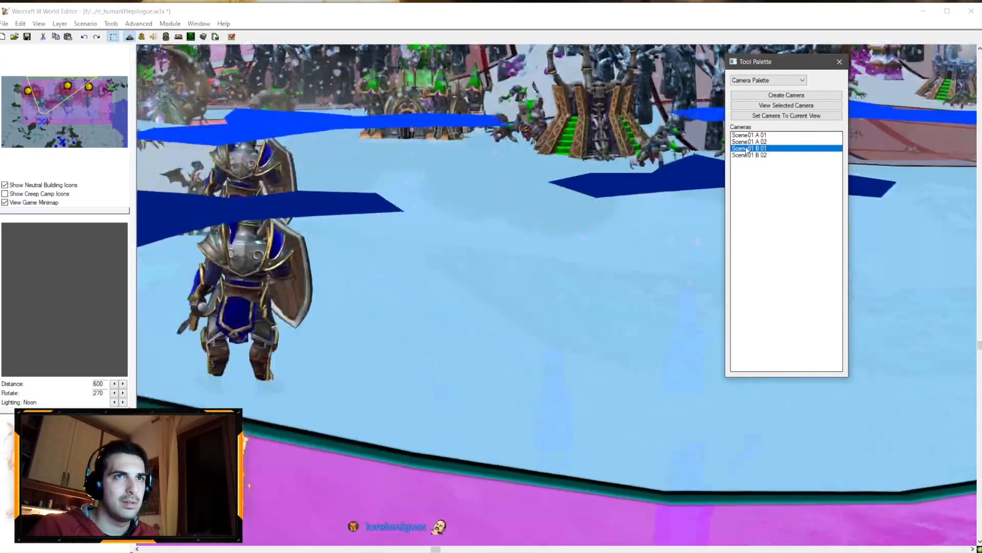
Step: Set the Scene01 B 01 camera's distance to 750 with value previews enabled
right_click(753, 150)
left_click(770, 157)
left_click(494, 299)
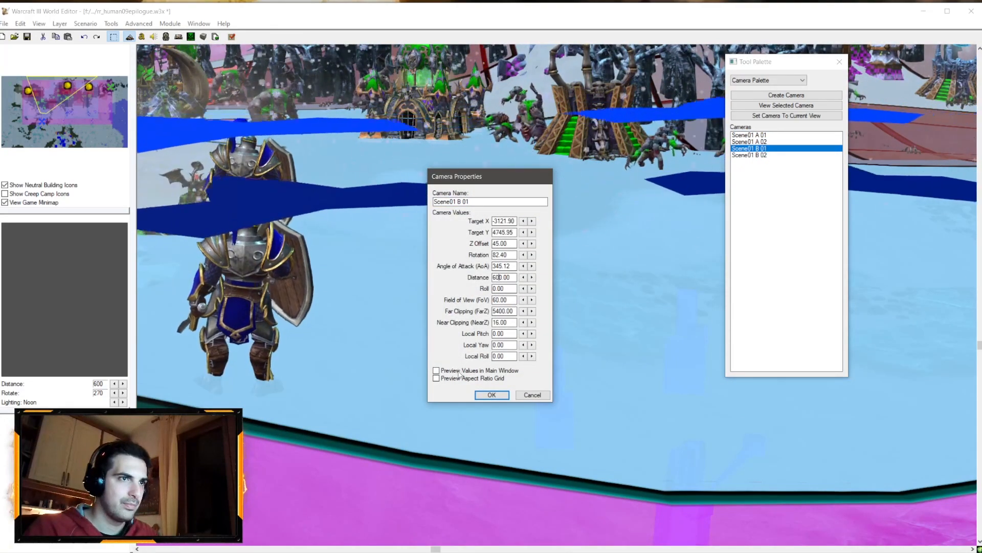
left_click(436, 370)
left_click_drag(496, 277, 492, 278)
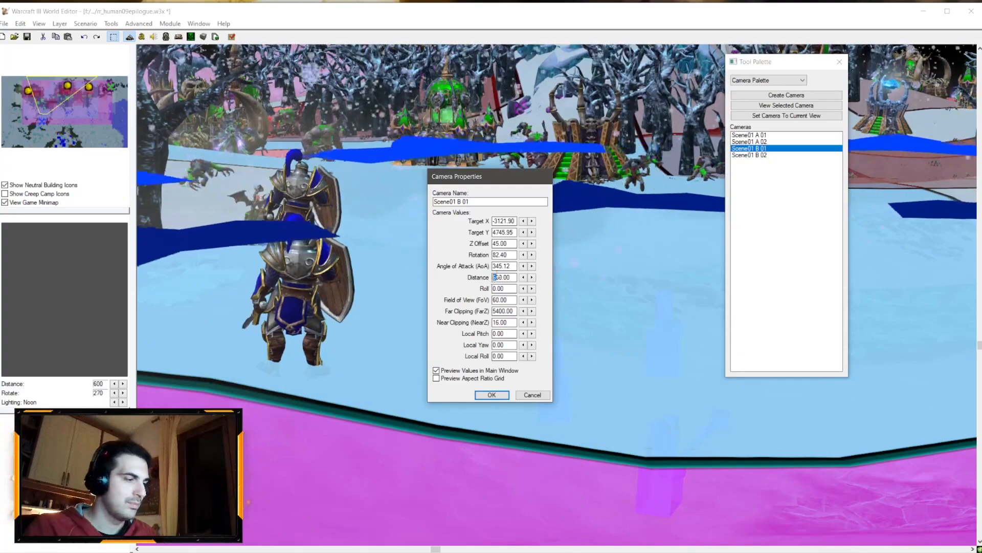
type("7")
key("Return")
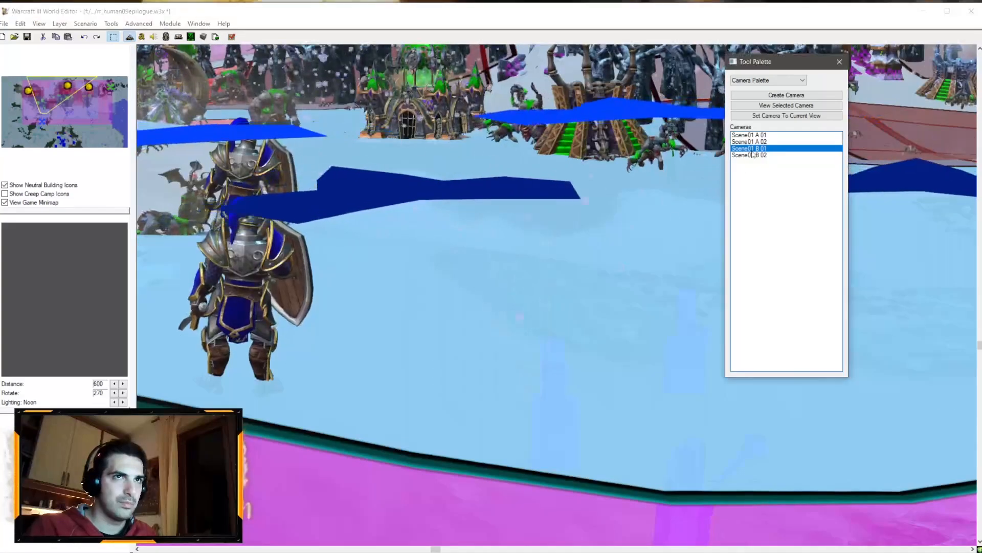
Step: Set the Scene01 B 02 camera's distance to 500, field of view to 55 and far clipping to 5000
left_click(753, 155)
right_click(753, 155)
left_click(773, 160)
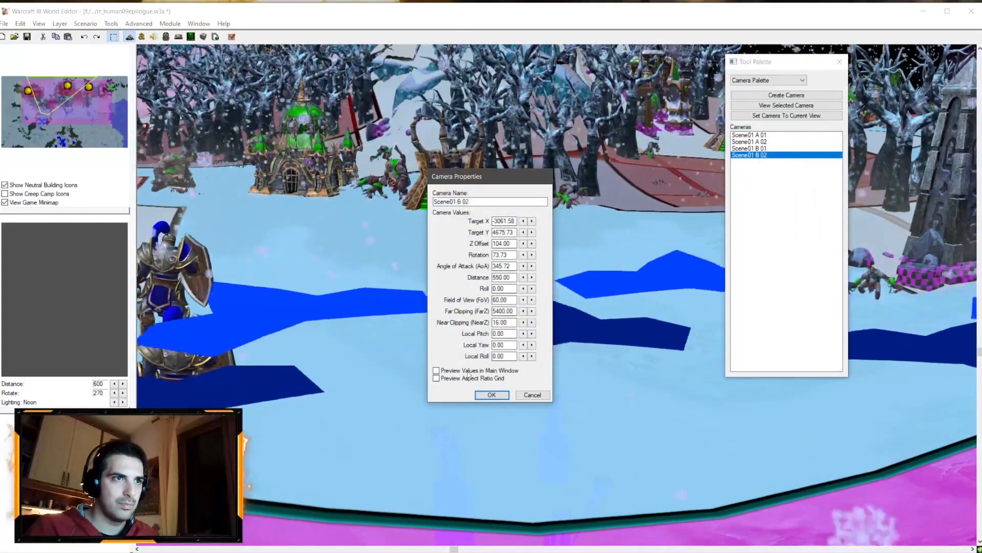
type("0")
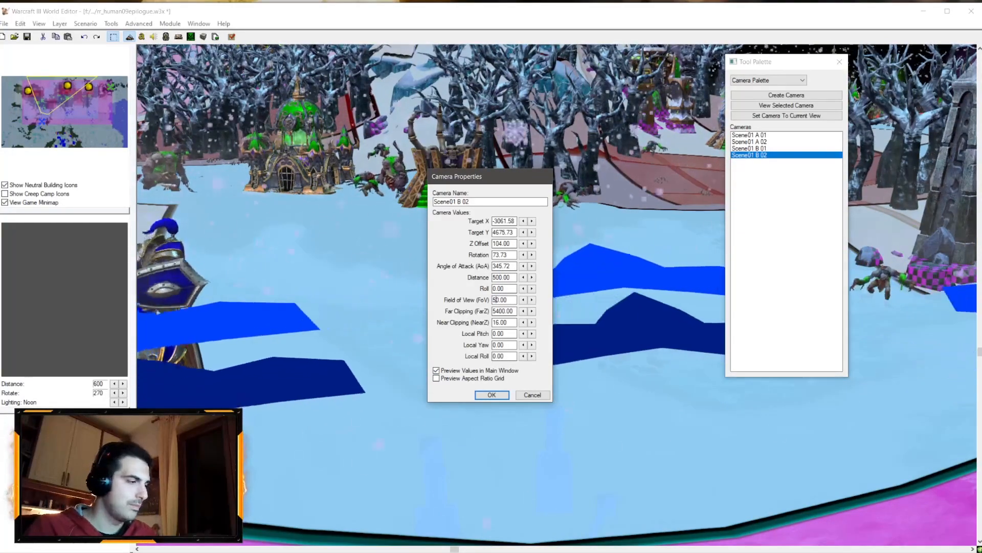
key("Delete")
left_click(491, 394)
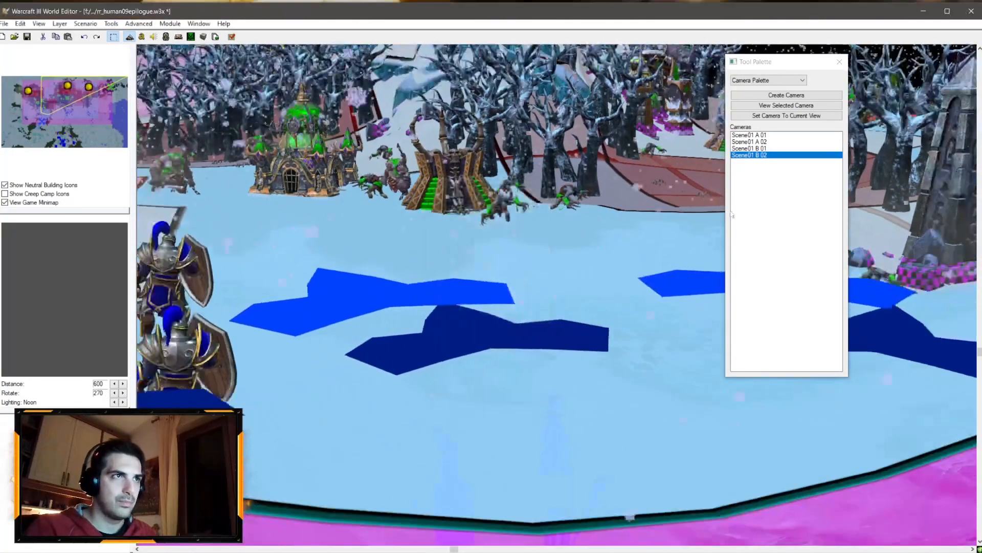
Step: Reopen the Scene01 B 02 camera's properties to check them and preview the B 01 camera
double_click(757, 150)
double_click(758, 155)
right_click(759, 155)
left_click(773, 160)
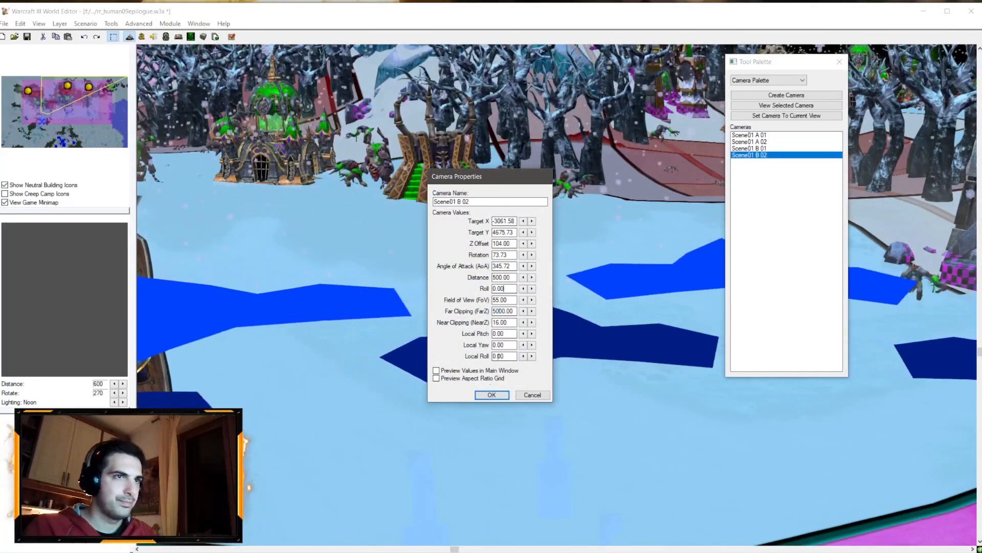
left_click(492, 395)
double_click(752, 149)
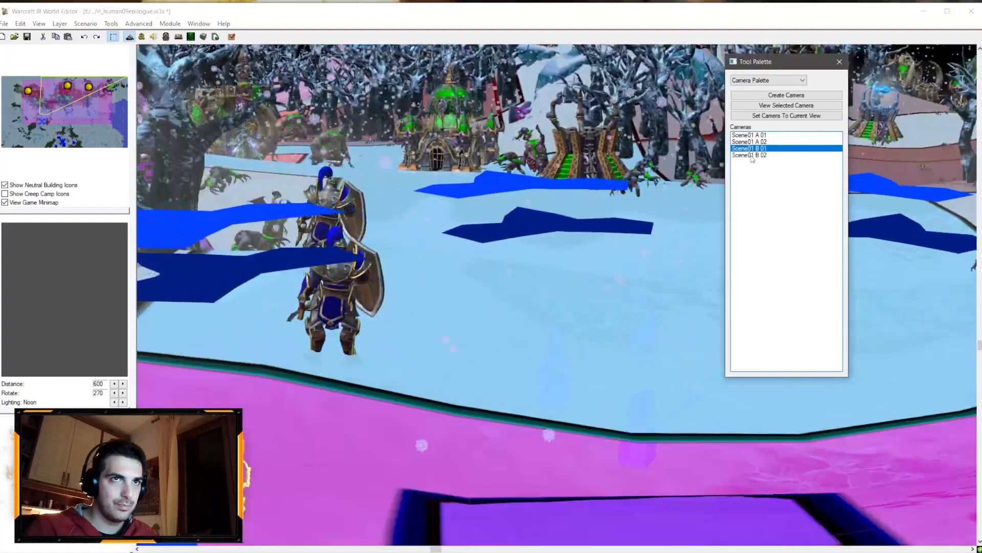
Step: Set the Scene01 B 02 camera's far clipping to 5000 with value previews enabled
double_click(752, 155)
right_click(752, 155)
left_click(771, 160)
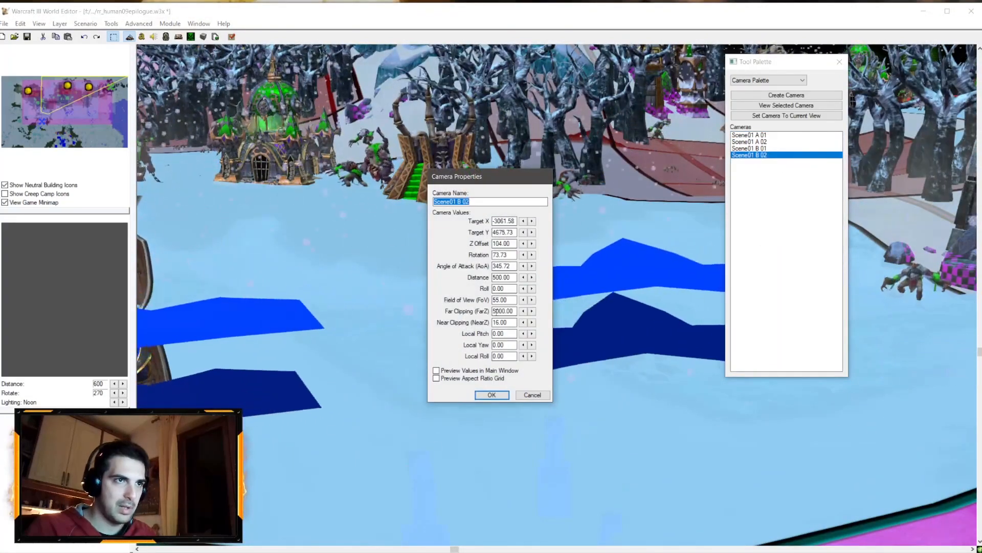
left_click(495, 310)
left_click(475, 371)
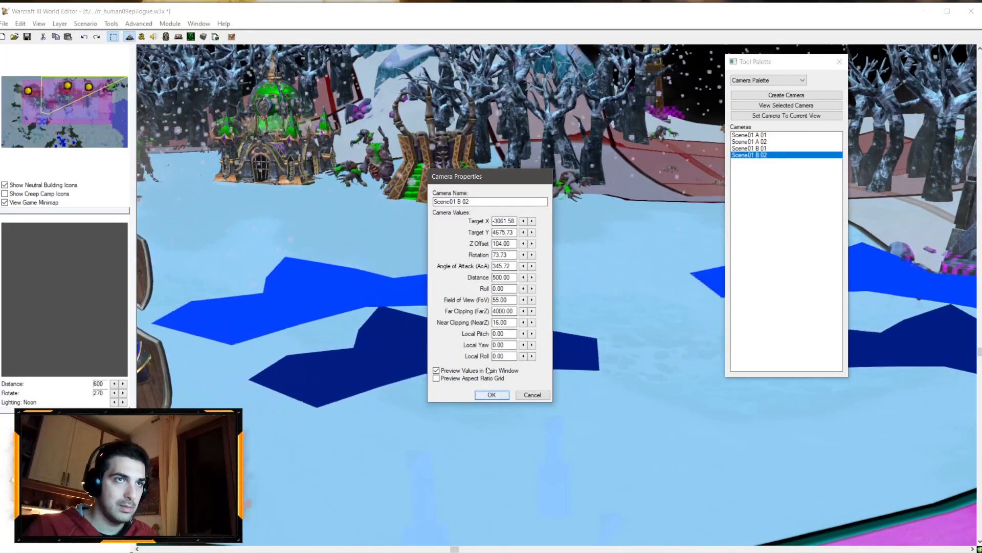
left_click_drag(496, 312, 492, 311)
type("5")
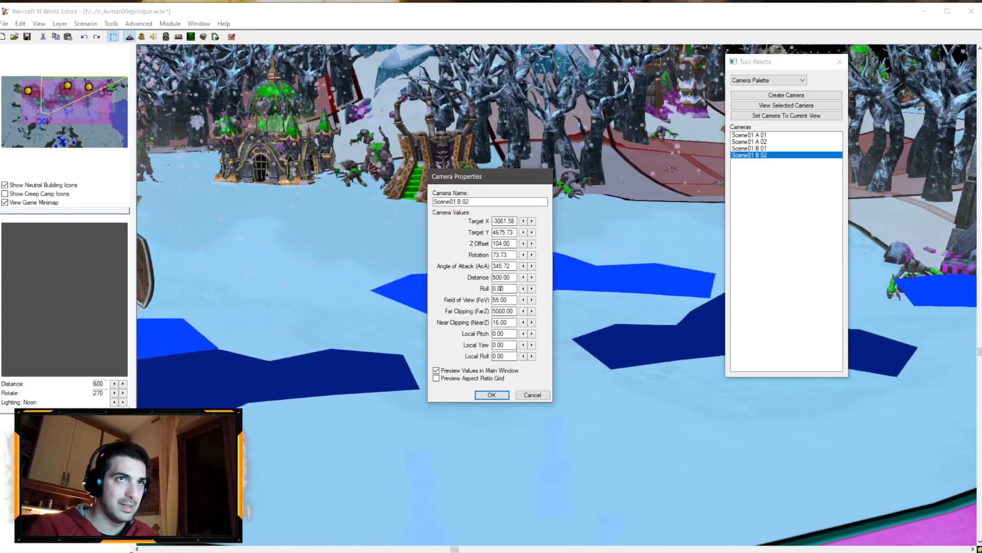
left_click(500, 400)
Step: Preview the Scene01 B 01, A 02 and A 01 cameras and inspect the A 01 and A 02 camera properties
double_click(757, 148)
double_click(759, 143)
double_click(758, 137)
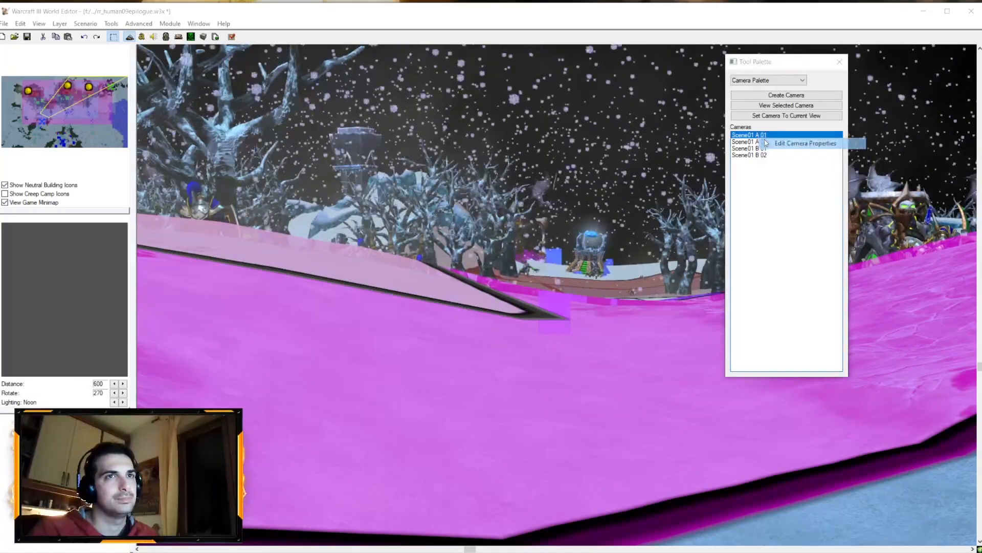
left_click(766, 144)
left_click(530, 396)
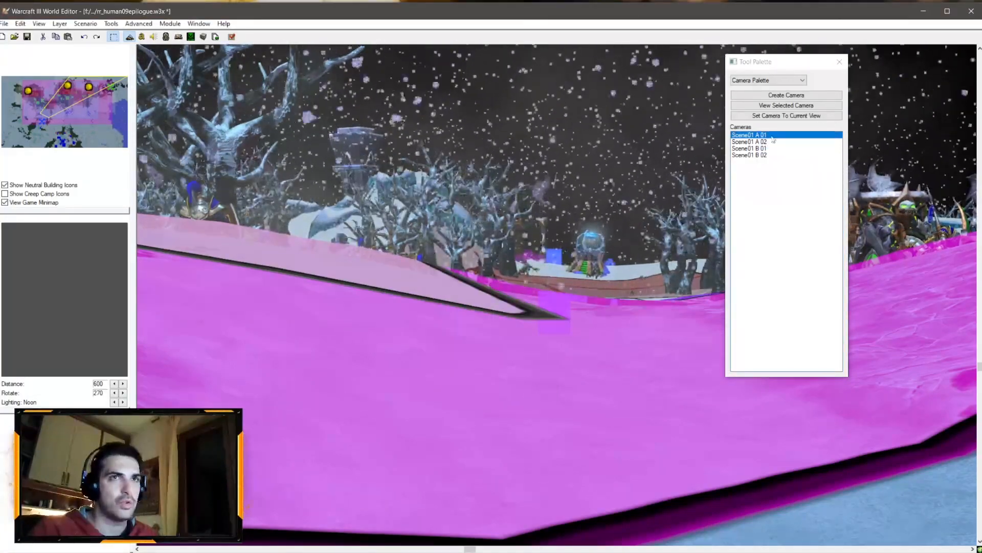
right_click(768, 142)
left_click(790, 149)
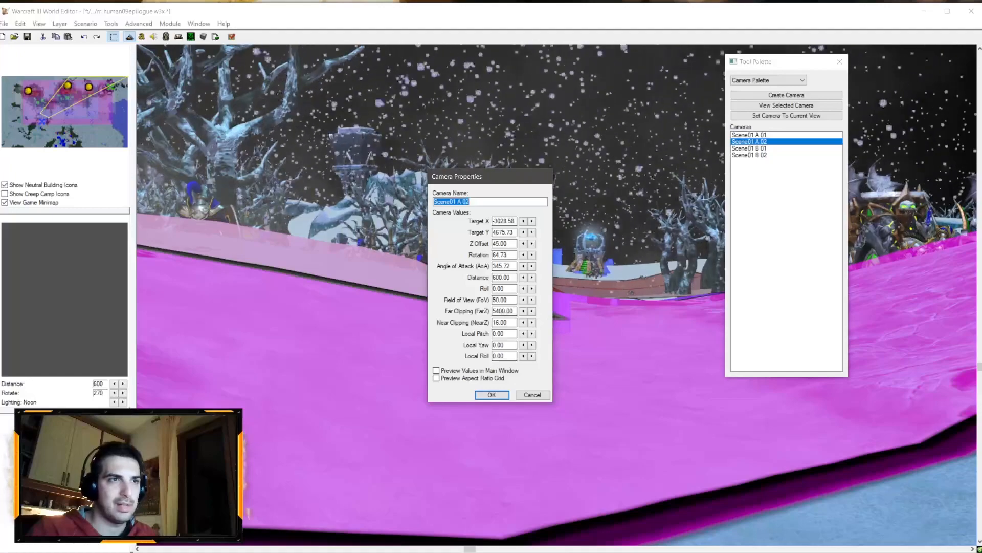
left_click(492, 395)
Step: Set the Scene01 B 01 camera's far clipping to 5000
right_click(751, 148)
left_click(774, 155)
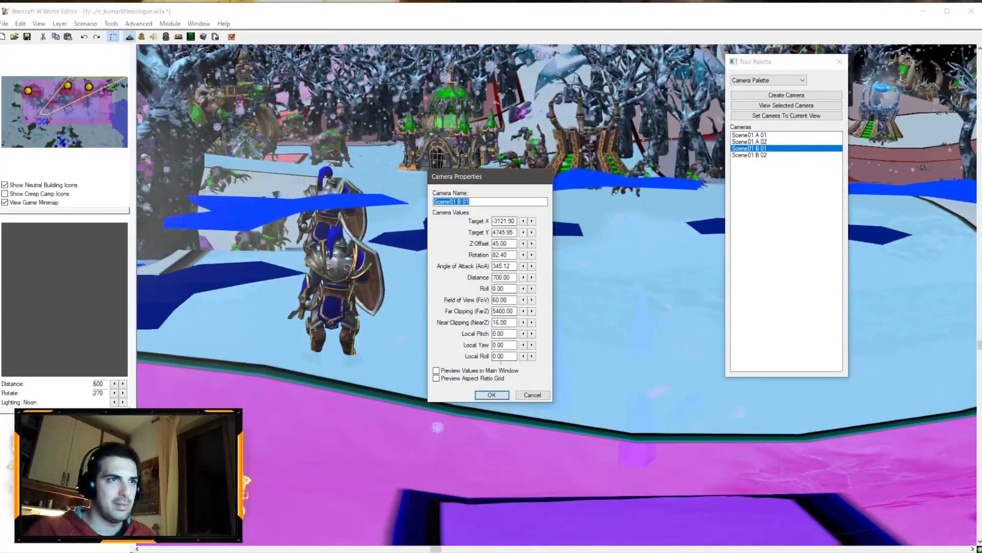
left_click(500, 311)
key("BackSpace")
type("0")
left_click(499, 278)
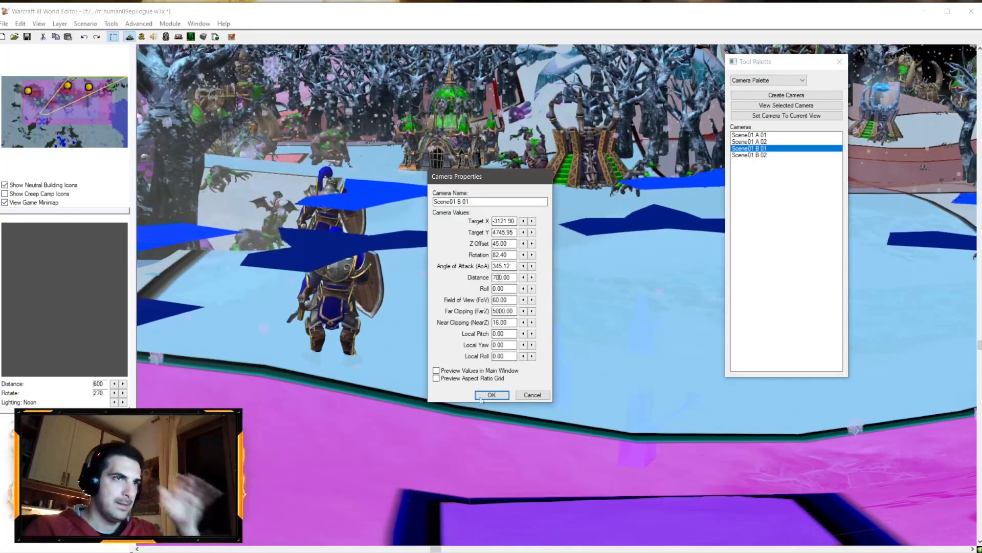
left_click(484, 397)
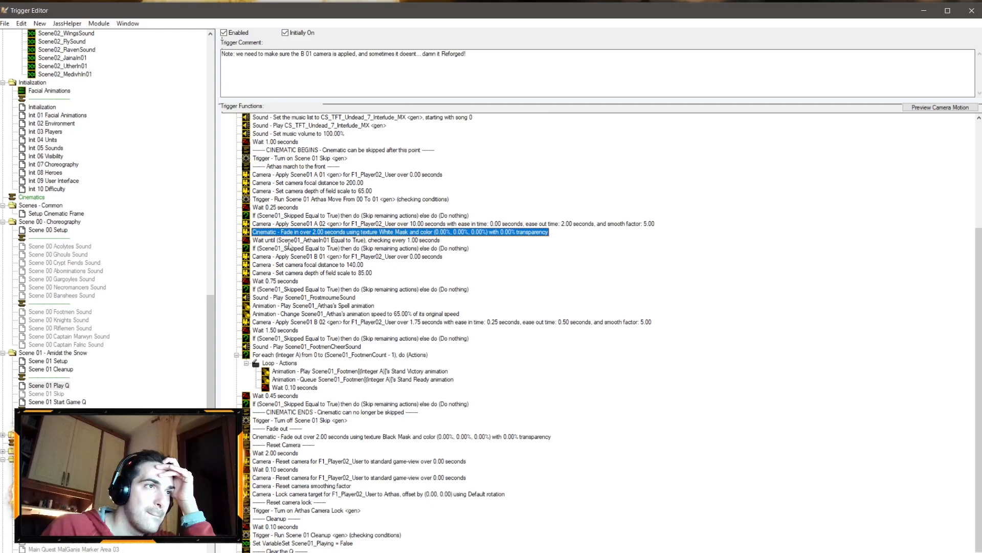
Step: Open the Apply Scene01 A 02 camera action in the Scene 01 trigger to review its timings, then return to the map
left_click(414, 226)
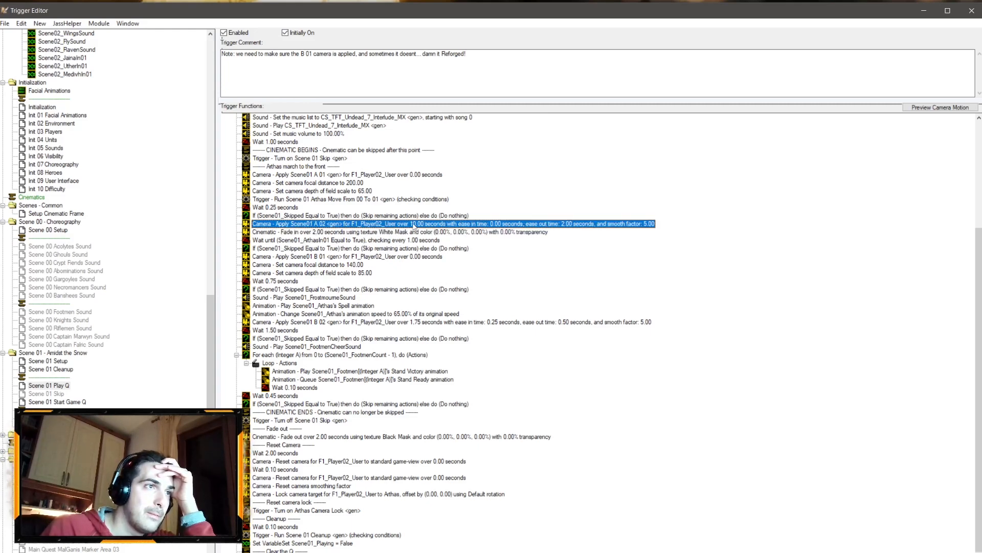
double_click(414, 225)
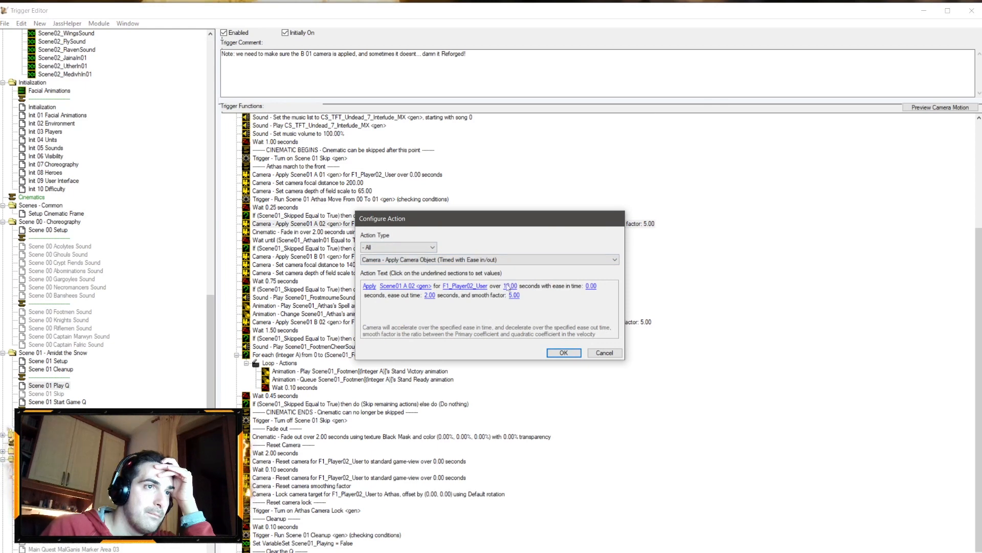
left_click(604, 353)
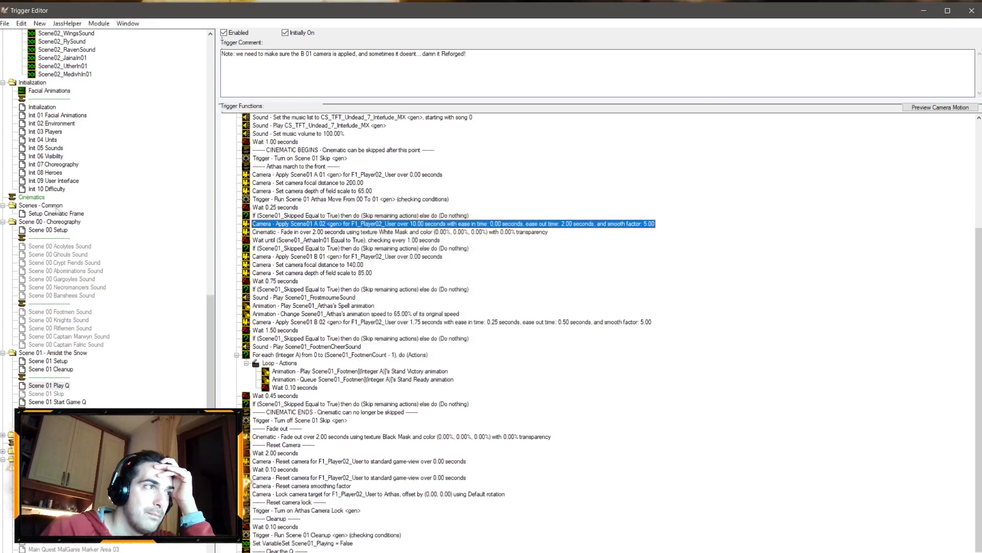
left_click(54, 230)
left_click(51, 552)
left_click(37, 548)
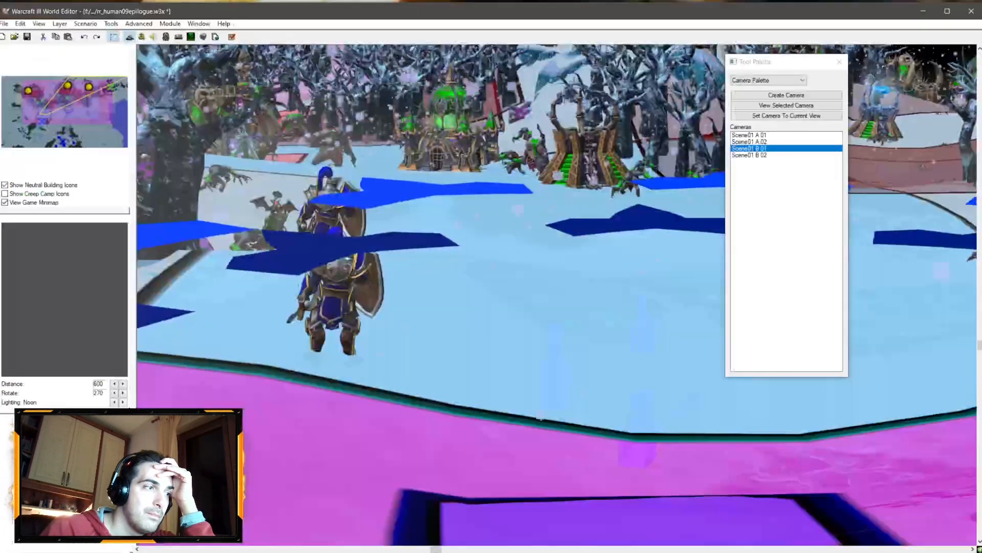
Step: Inspect the FrostmourneChant sound properties in the Sound Editor
left_click(153, 37)
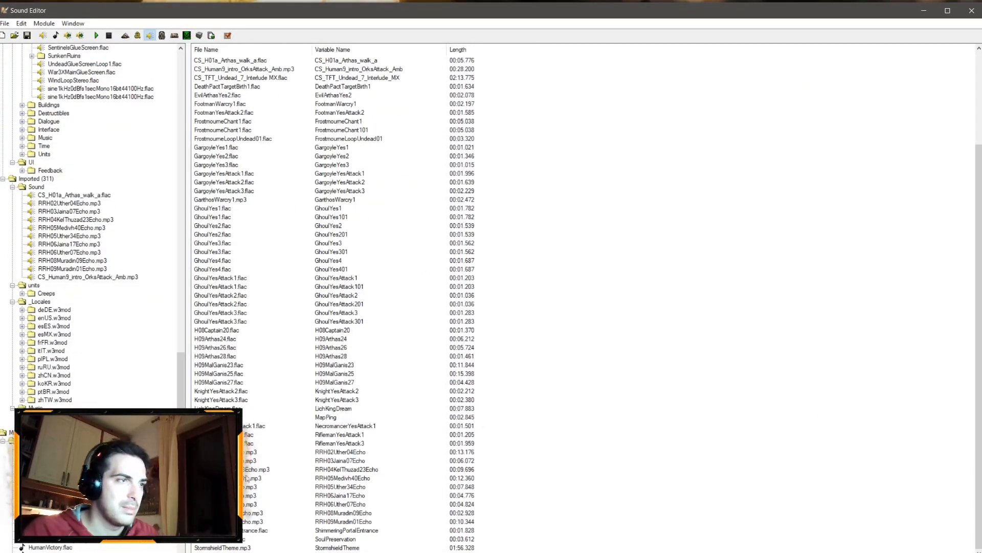
scroll(285, 333, "up", 4)
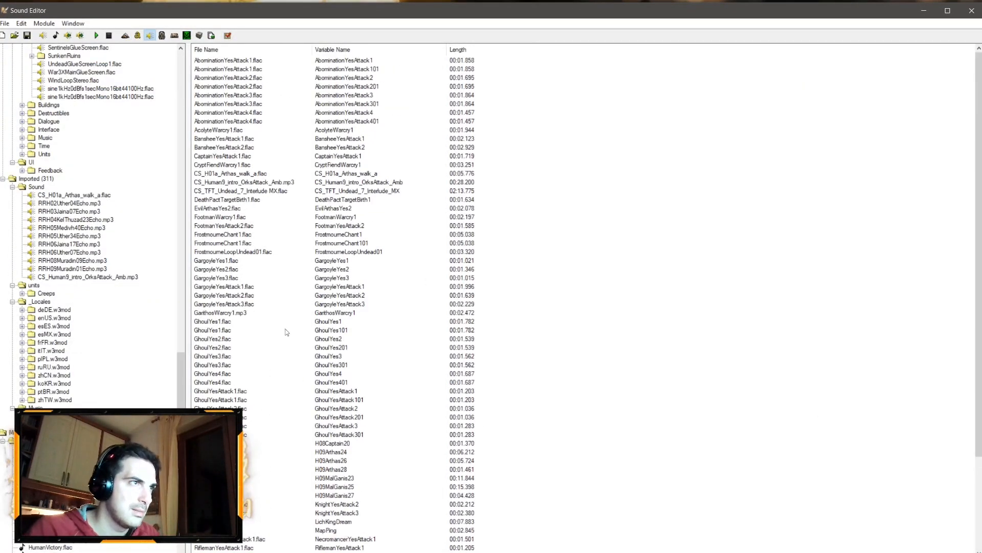
double_click(242, 252)
left_click(561, 363)
double_click(373, 244)
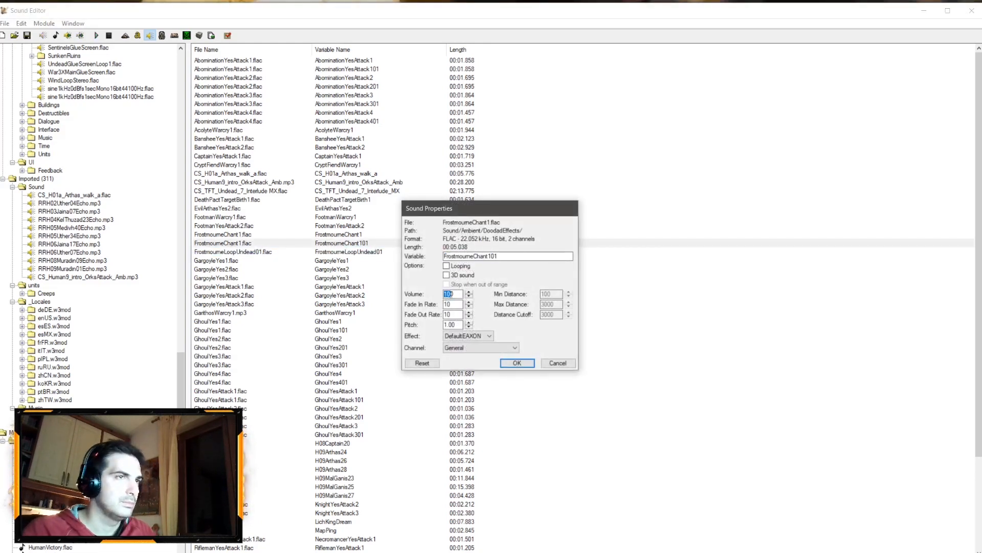
left_click(516, 362)
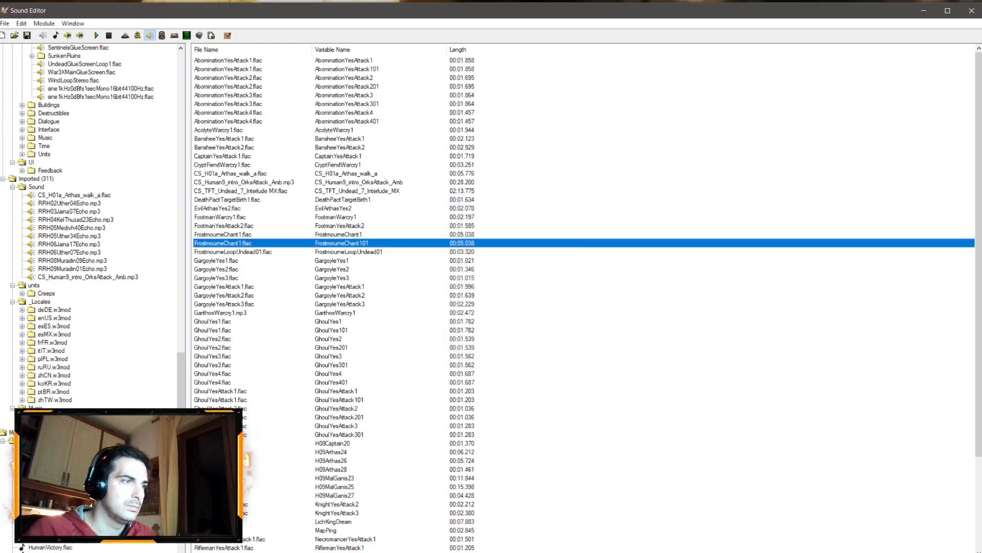
double_click(334, 245)
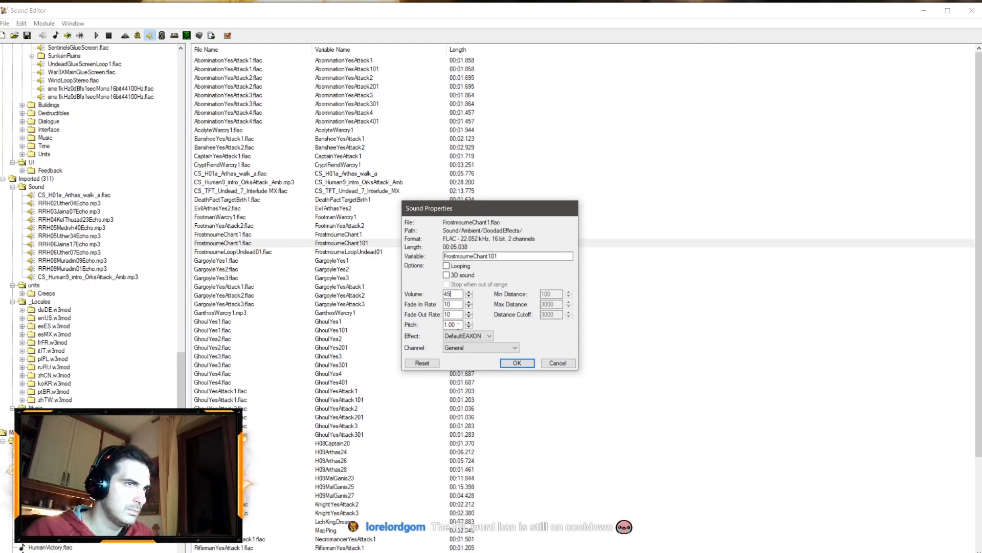
left_click(515, 363)
Step: Save the map and start a test run of the epilogue in the game
key("ctrl+s")
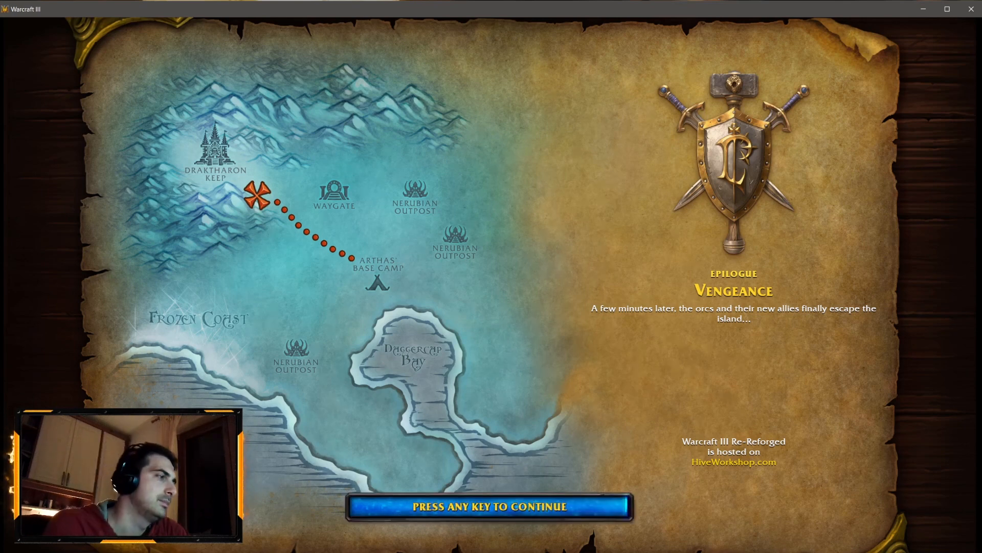
key("space")
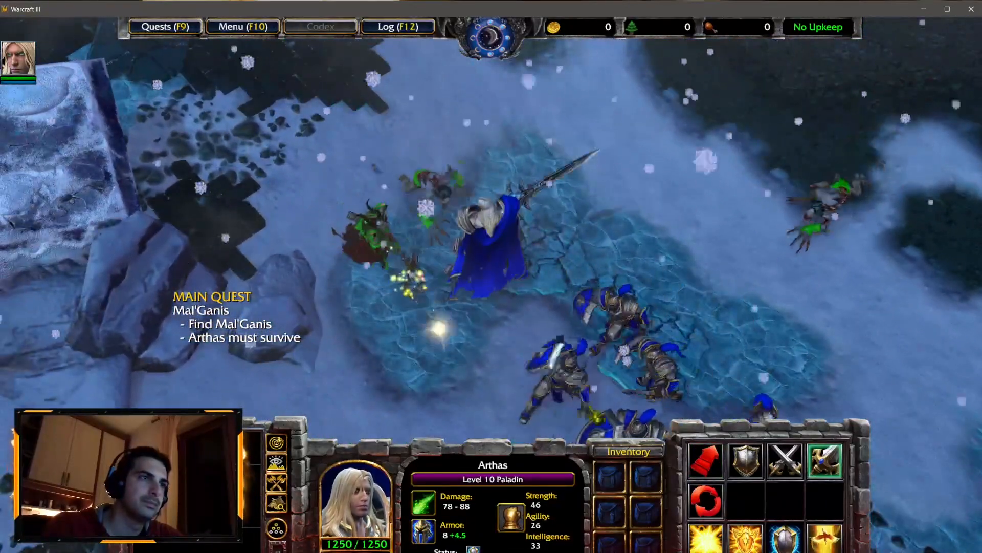
left_click(709, 541)
left_click(426, 180)
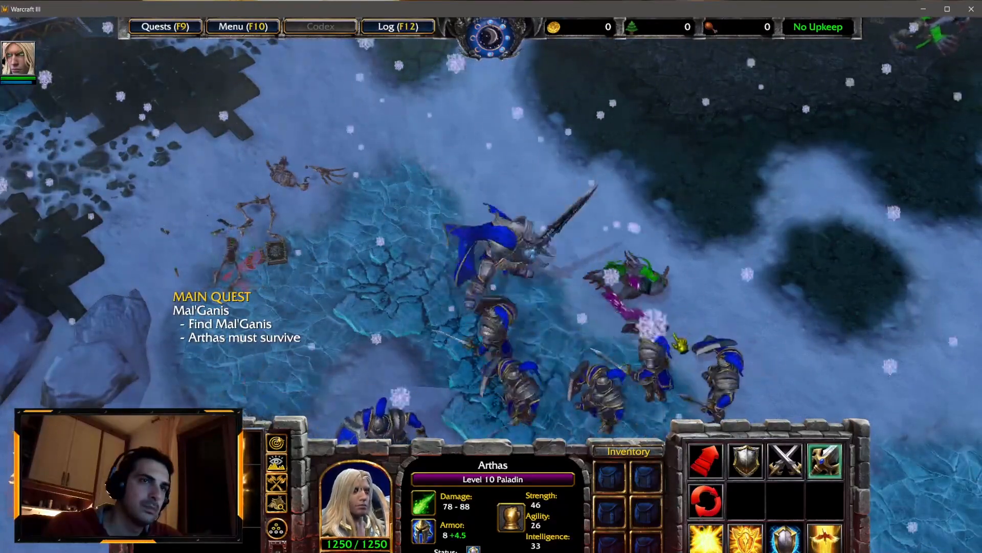
Step: Move Arthas and his footmen around the test game, then exit back to the editor
right_click(694, 210)
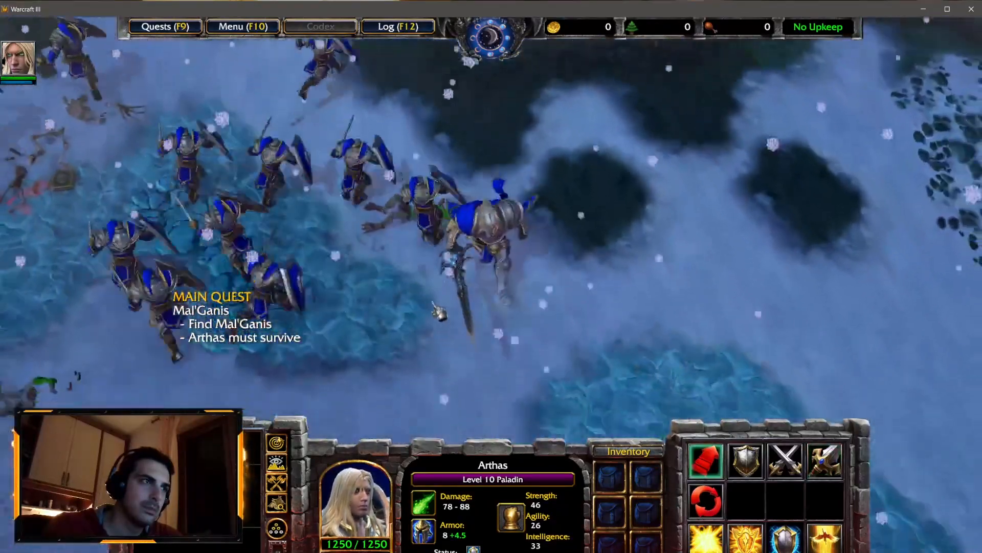
right_click(412, 269)
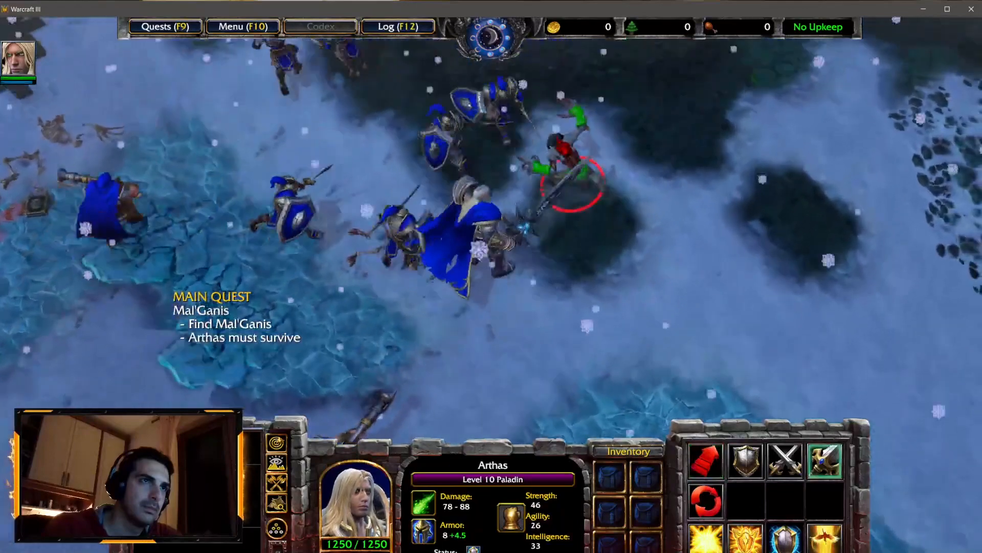
left_click(244, 26)
left_click(506, 319)
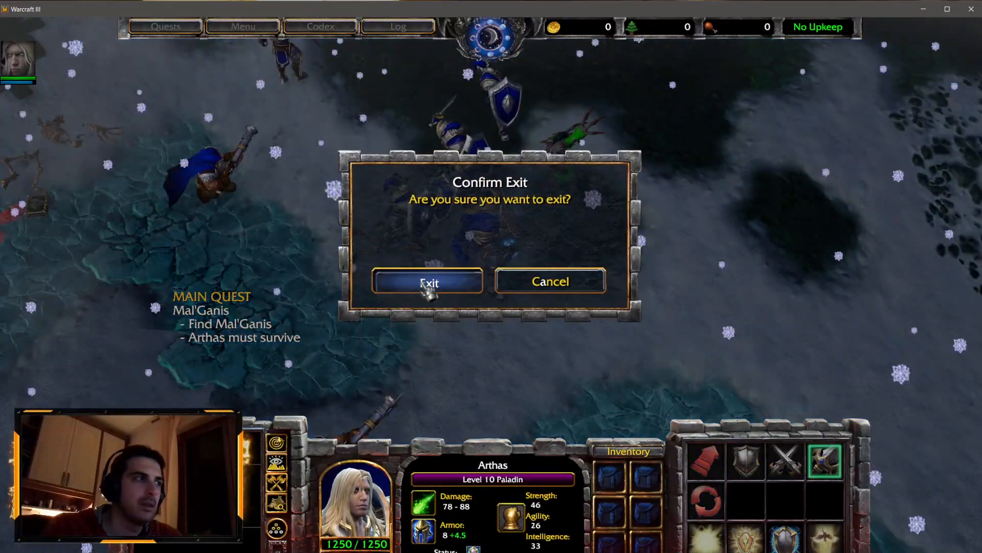
left_click(428, 283)
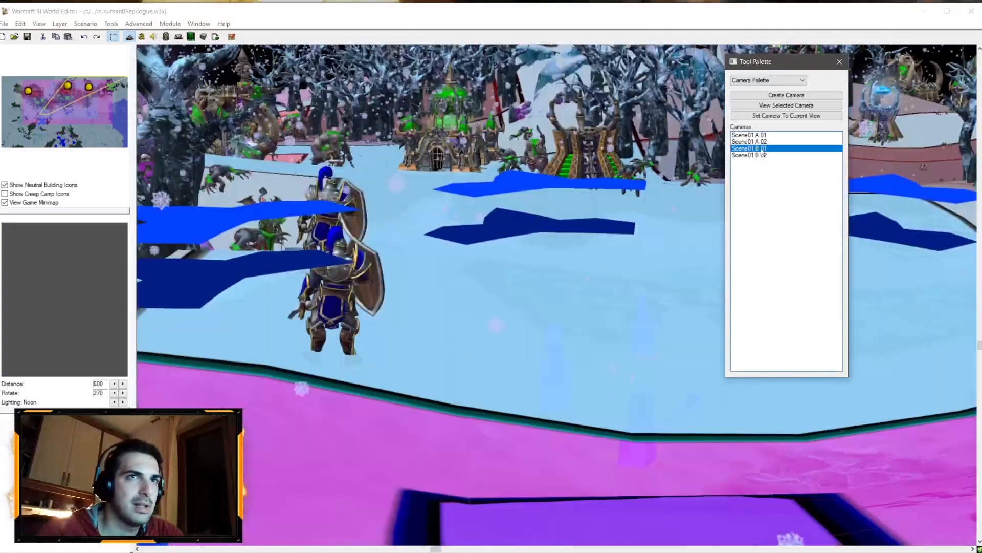
Step: Review the Scene01 B 01 and B 02 camera properties and their views in the map
right_click(761, 148)
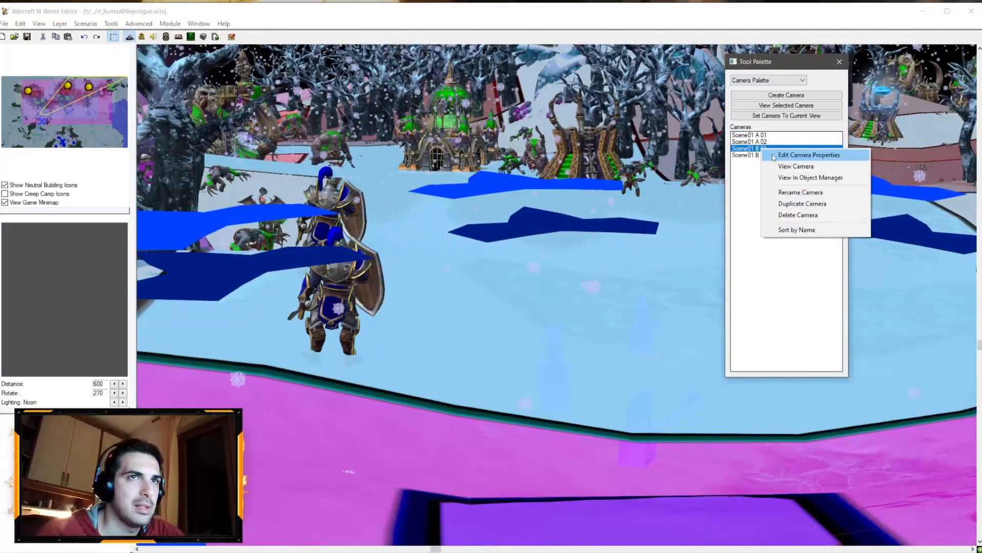
left_click(780, 153)
left_click(521, 395)
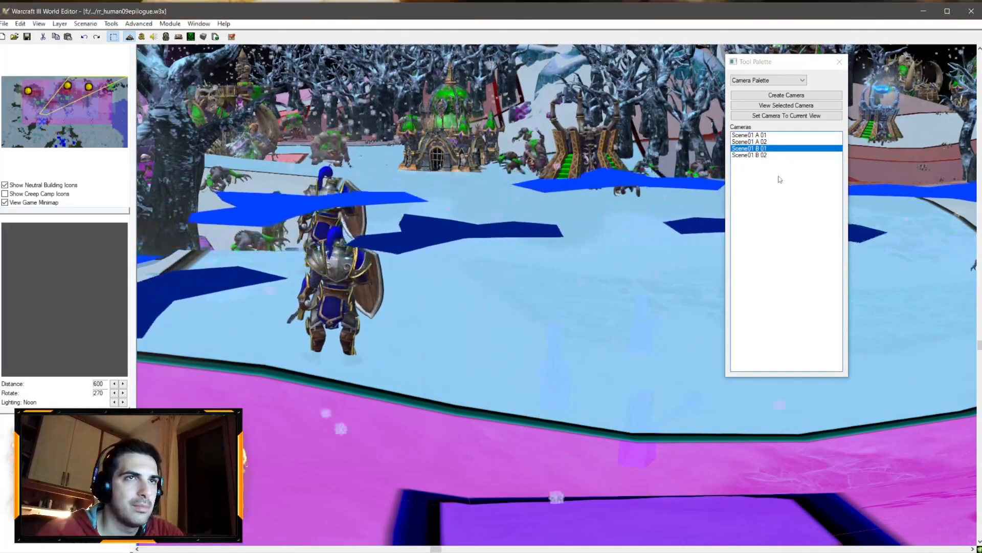
left_click(759, 154)
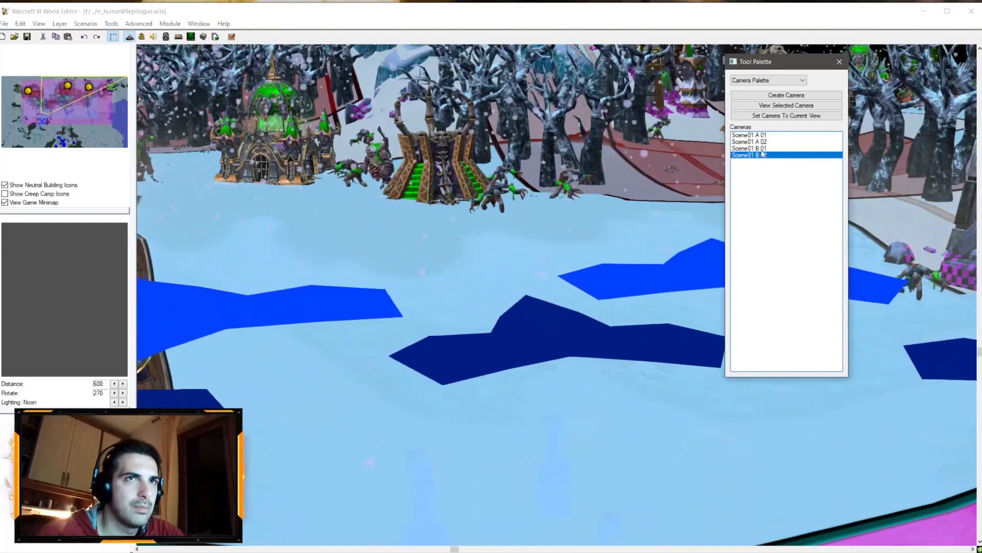
left_click(762, 150)
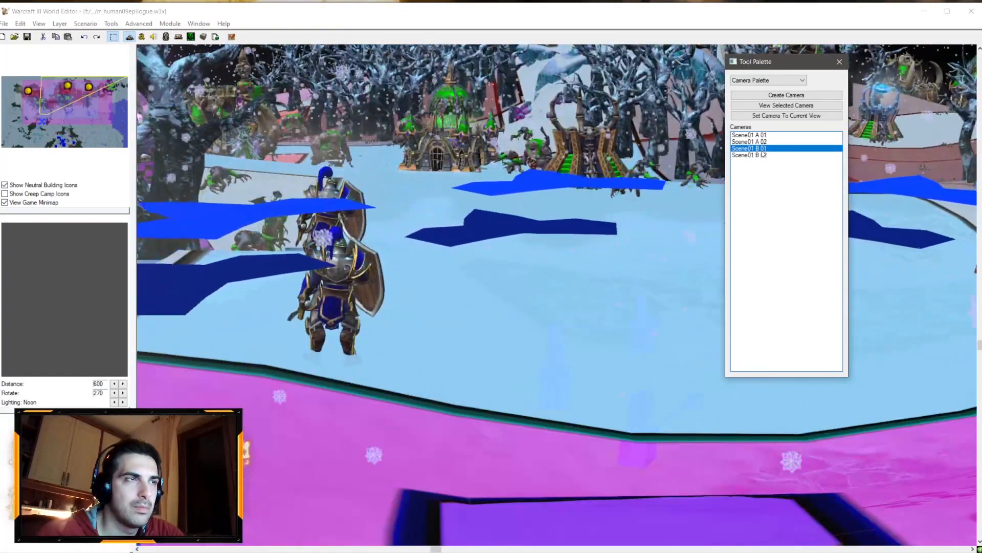
right_click(762, 150)
left_click(783, 155)
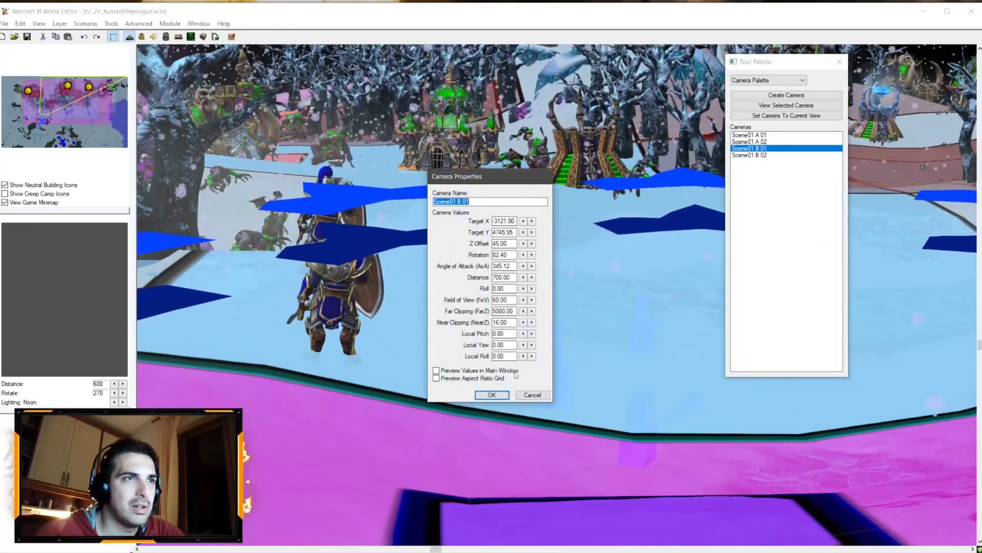
left_click(532, 396)
left_click(762, 155)
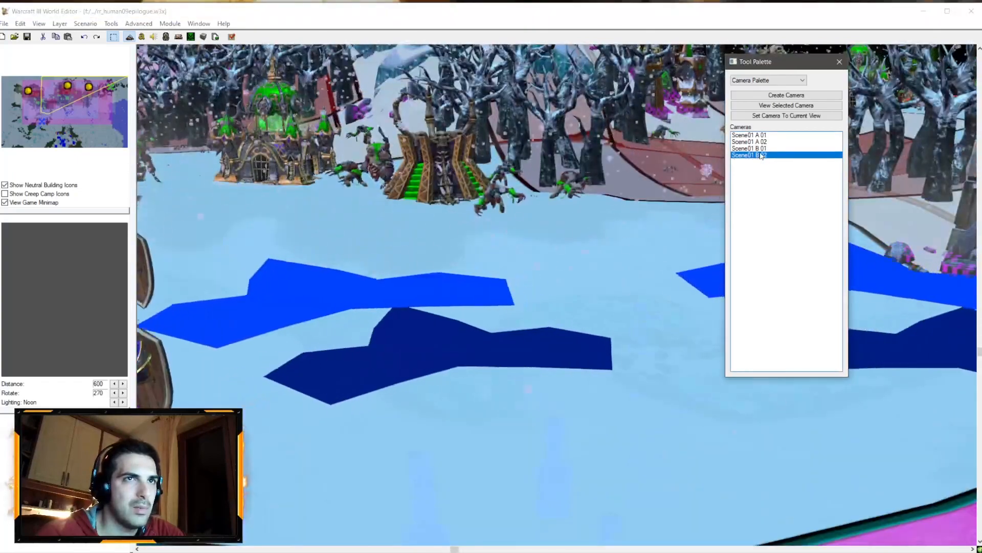
right_click(763, 156)
left_click(798, 160)
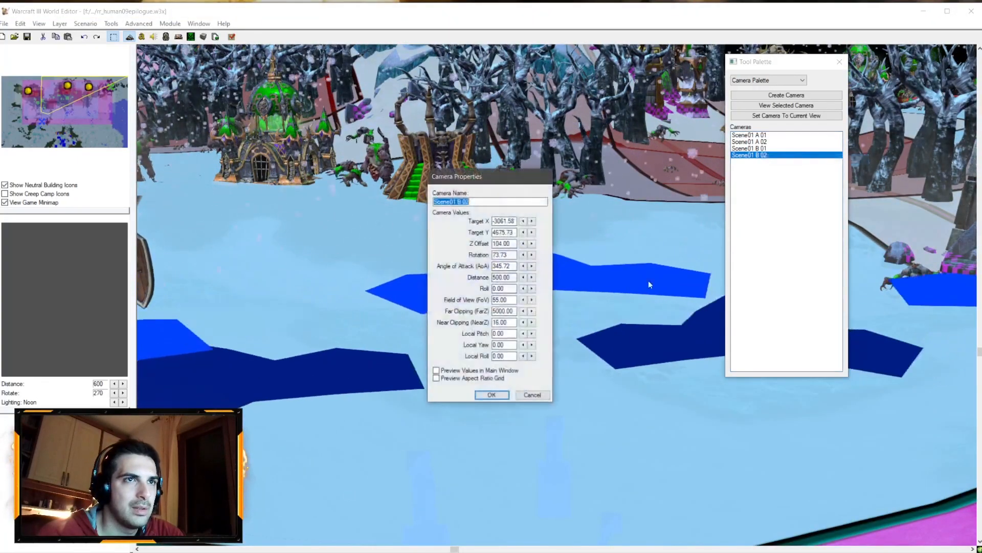
left_click(532, 395)
left_click(762, 149)
right_click(763, 149)
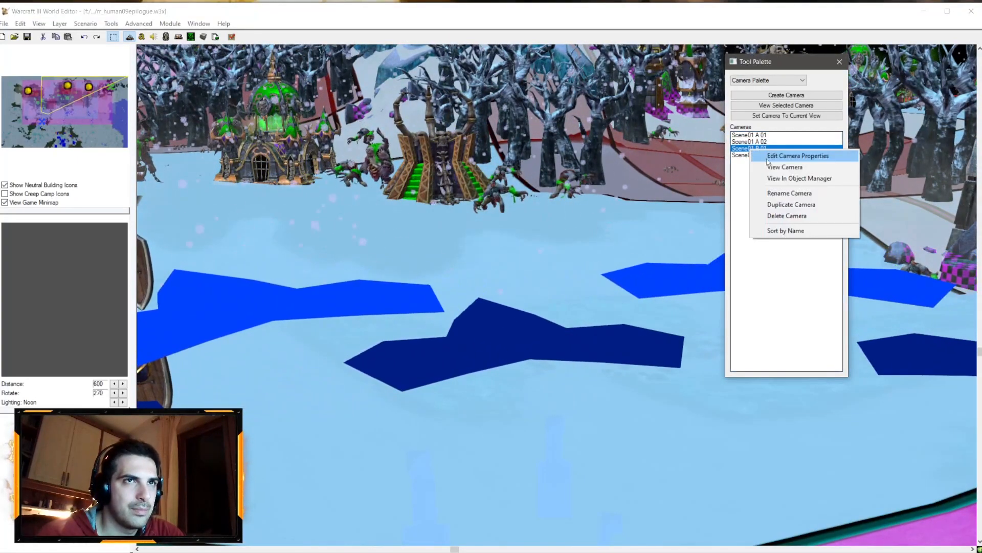
left_click(798, 152)
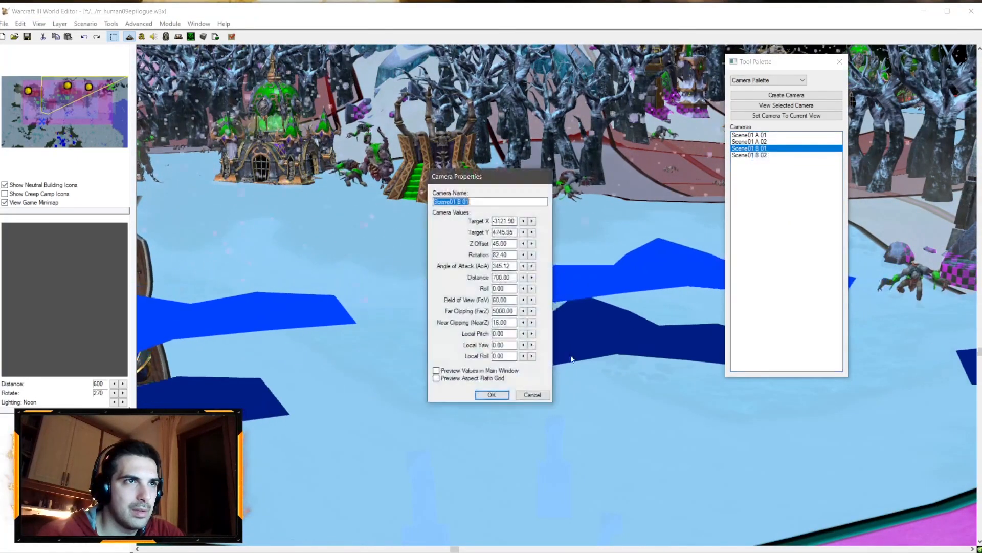
left_click(532, 395)
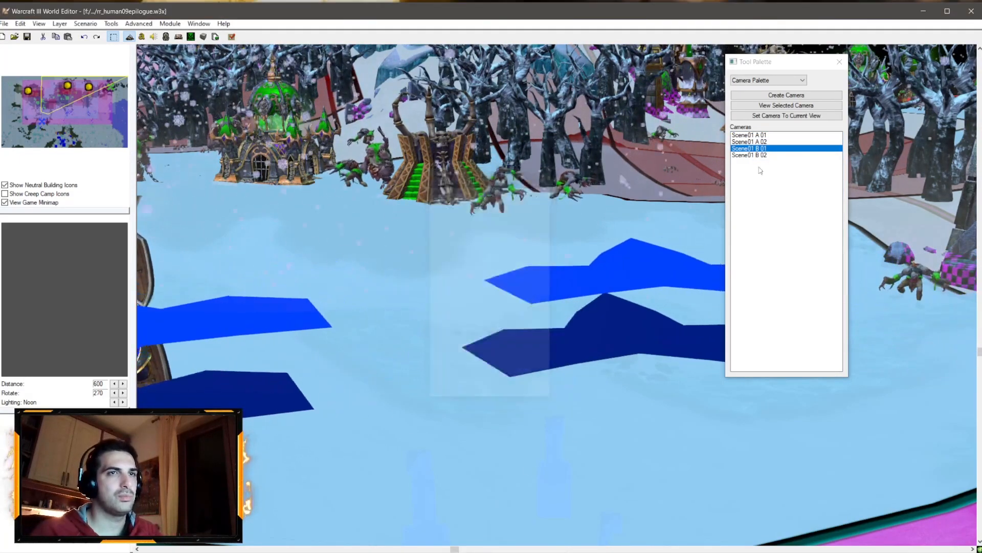
Step: Set the Scene01 B 02 camera's distance to 800 with its values previewed in the main window
right_click(756, 154)
left_click(791, 159)
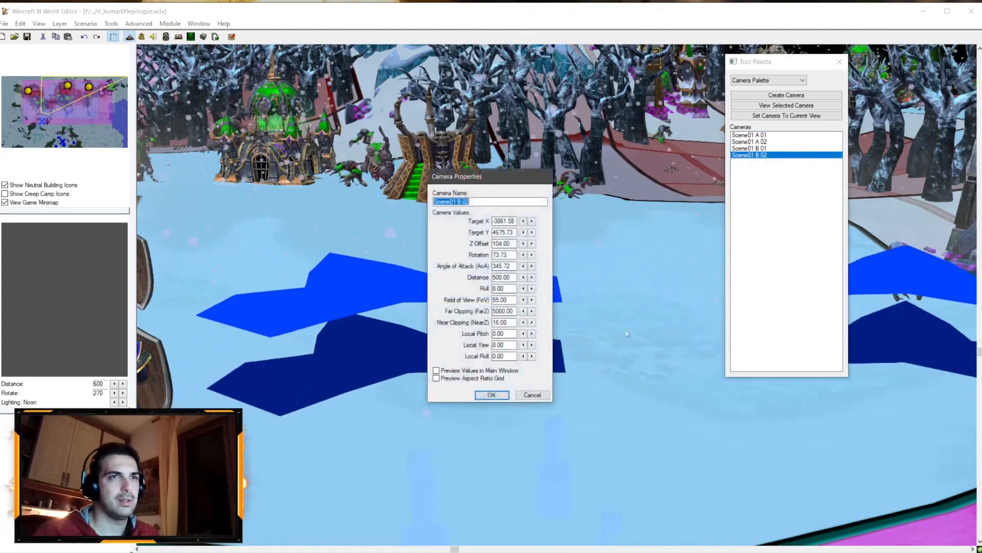
left_click(533, 395)
right_click(770, 151)
left_click(790, 157)
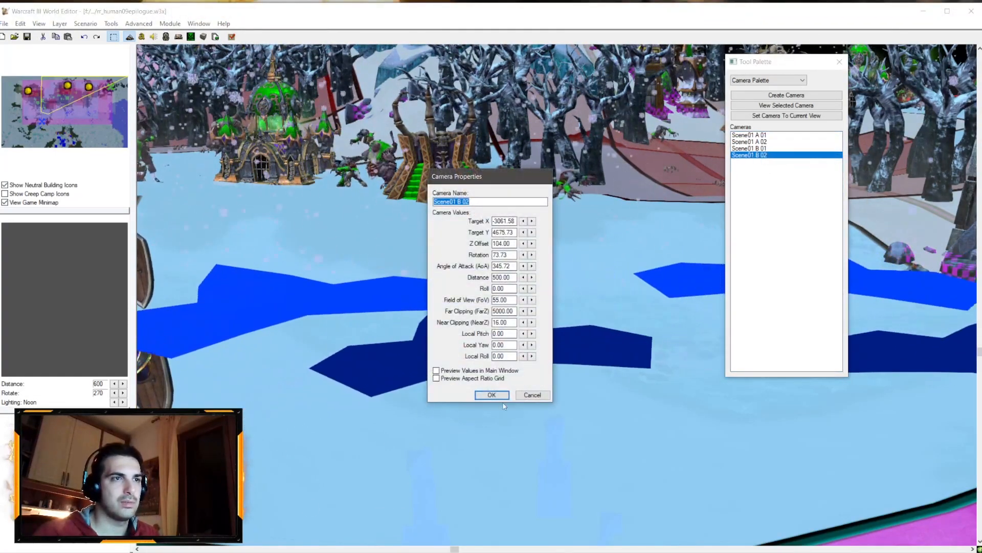
left_click(493, 277)
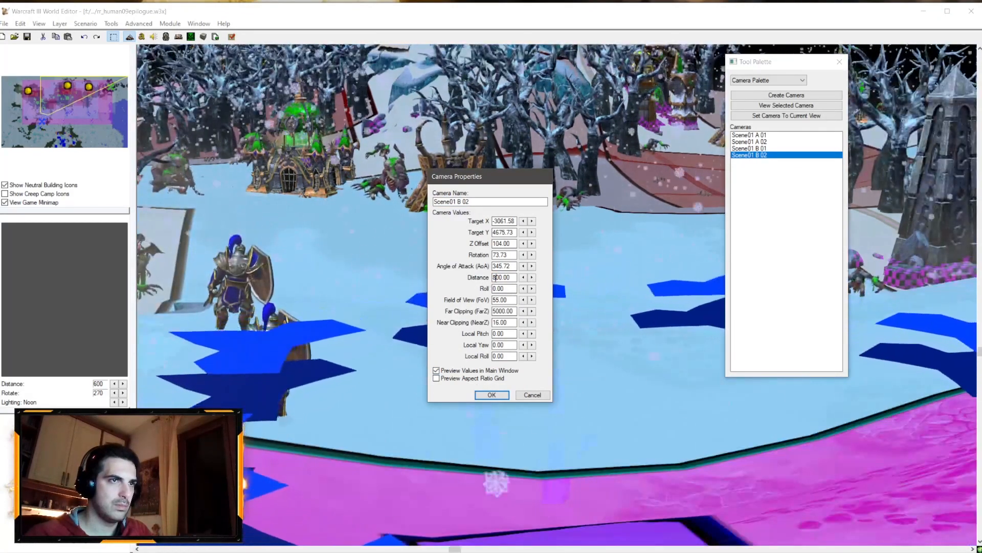
left_click(504, 394)
Step: Edit the Scene01 B 01 camera's properties, setting its field of view to 50
double_click(762, 149)
right_click(762, 148)
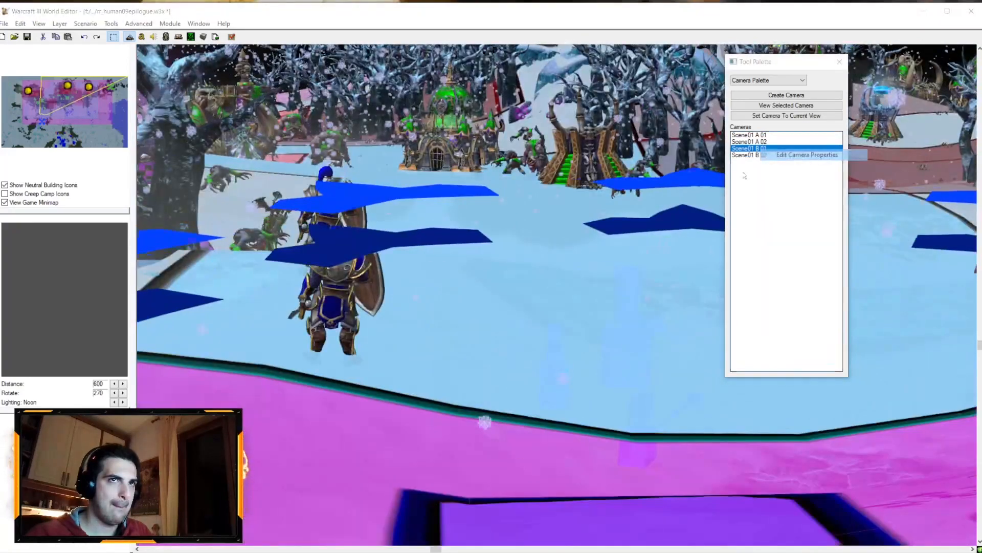
left_click(783, 154)
left_click_drag(497, 278, 493, 278)
type("500.00")
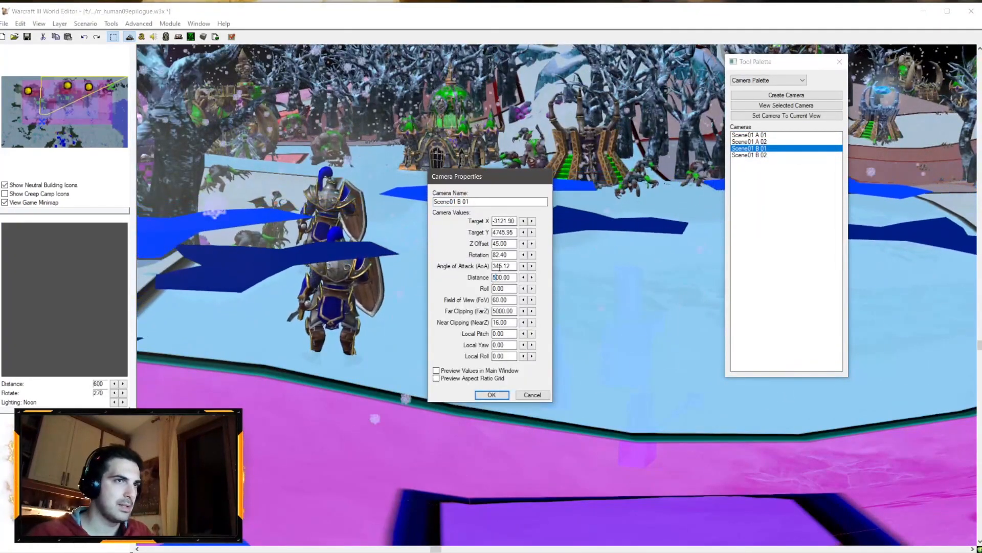
left_click(503, 267)
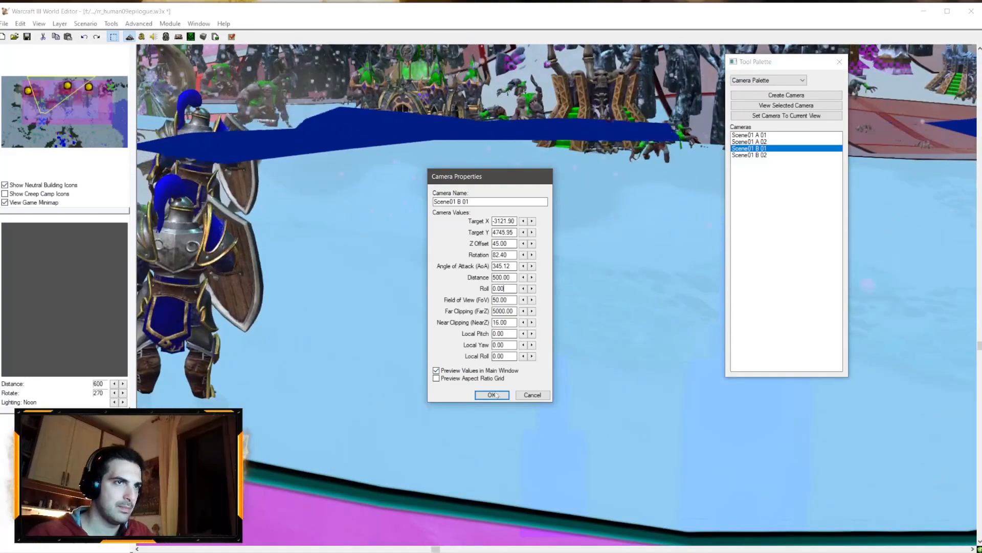
left_click(492, 395)
Step: Set the Scene01 B 02 camera's field of view to 60
double_click(748, 154)
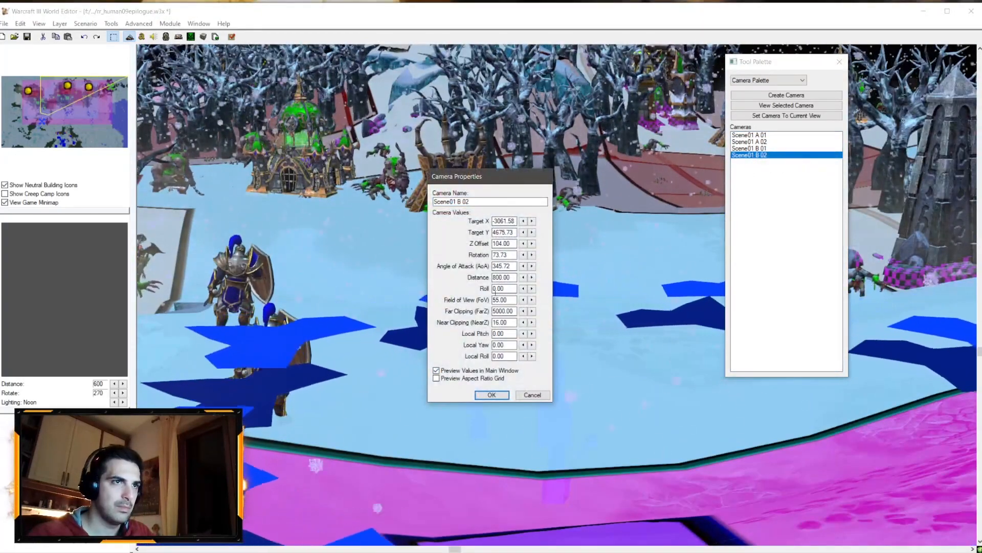
left_click_drag(500, 301, 487, 306)
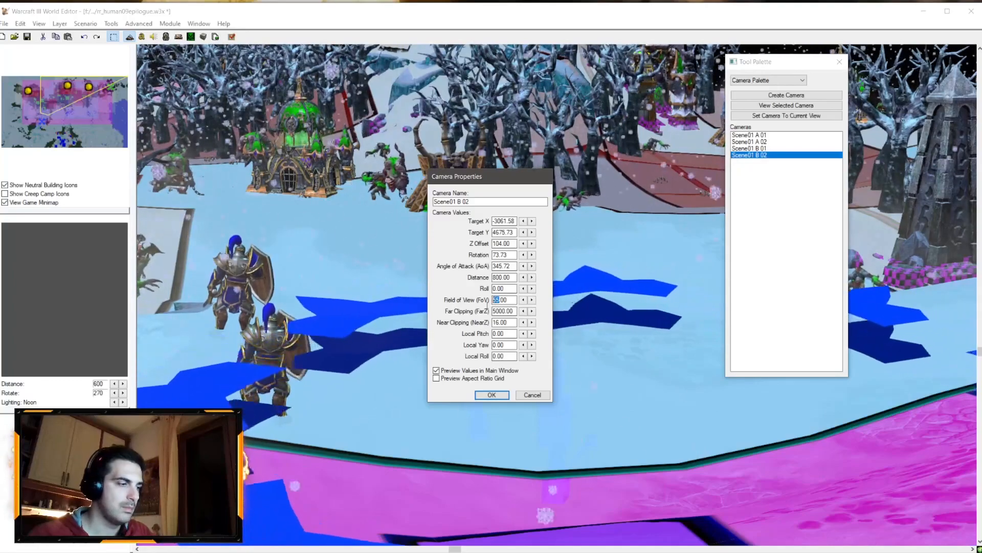
type("60")
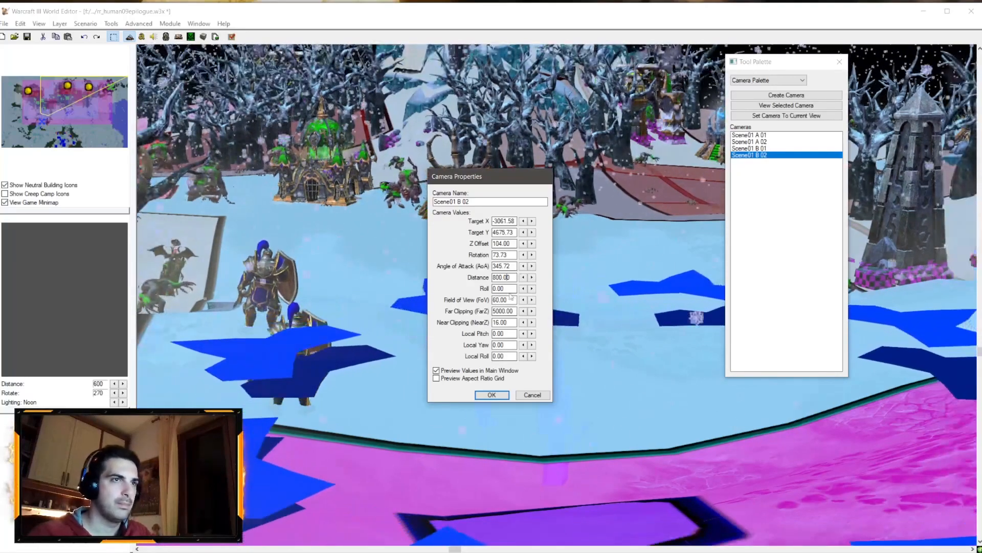
left_click(492, 395)
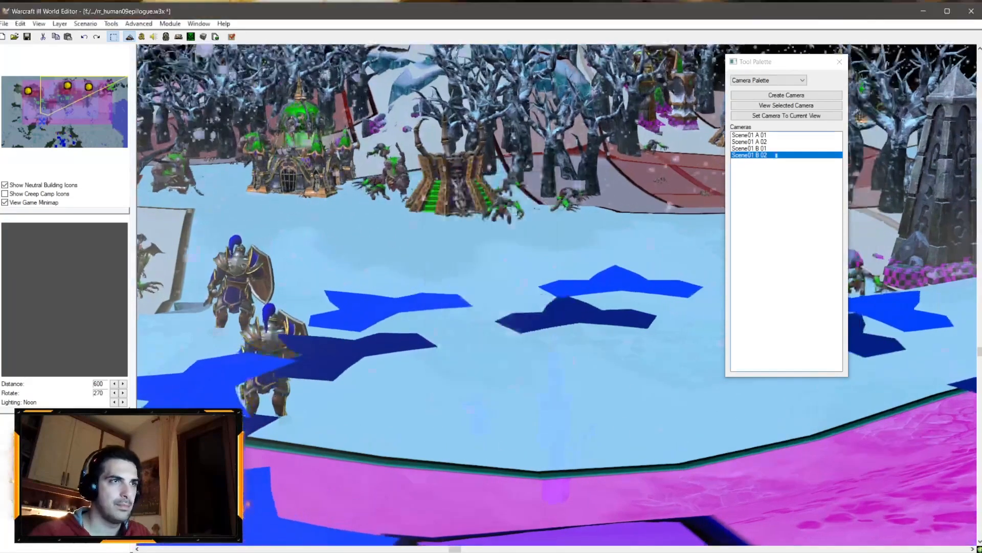
Step: View the Scene01 B 01 camera in the map and switch to the Trigger Editor
left_click(750, 148)
right_click(750, 149)
left_click(778, 321)
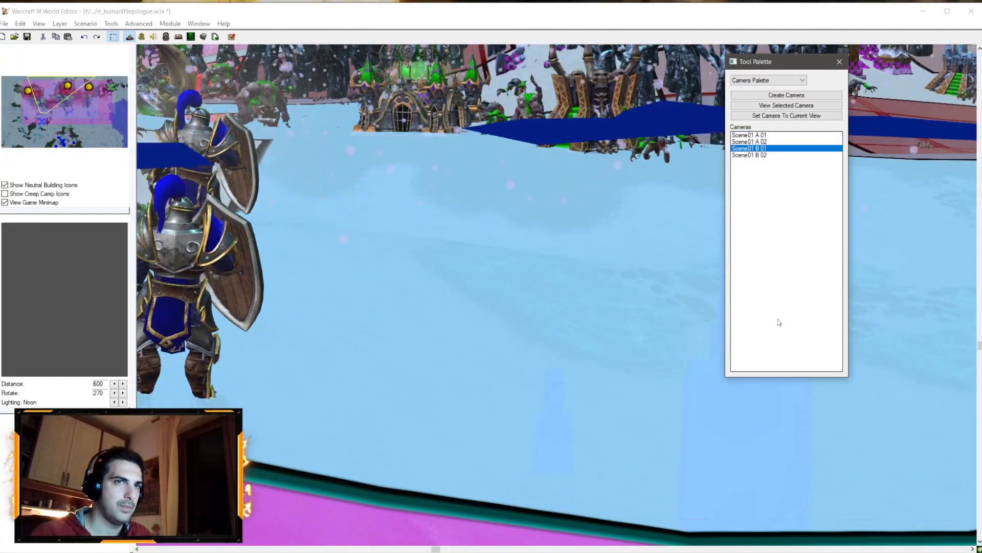
left_click(170, 11)
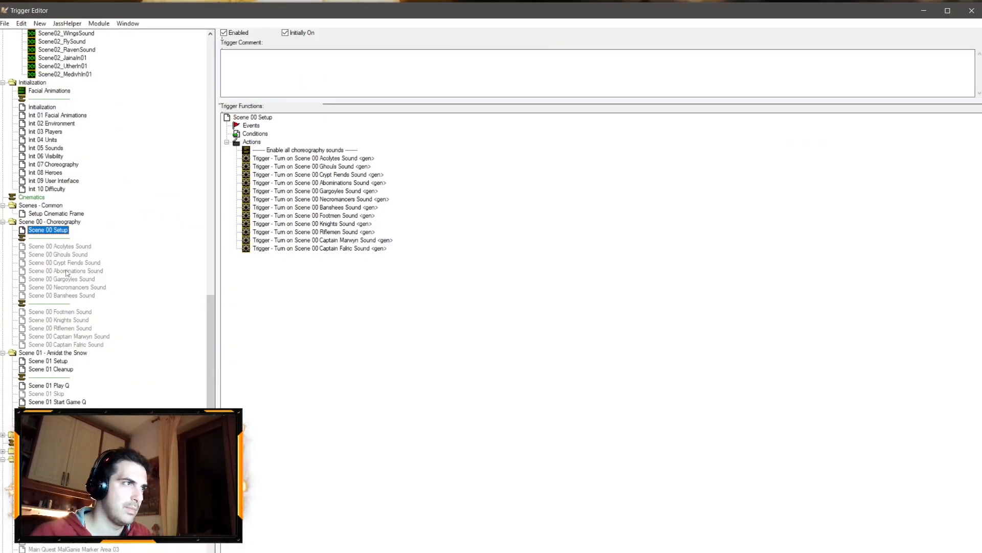
Step: Review the Scene 01 Play Q, Scene 00 Setup and Scene 01 Setup triggers, focusing on Arthas's setup actions
left_click(57, 385)
scroll(328, 319, "down", 1)
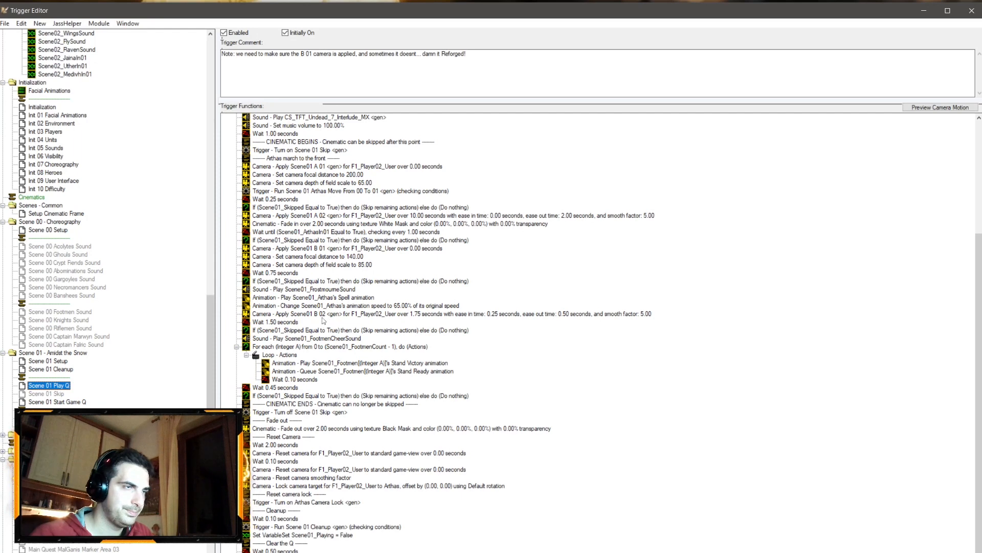
left_click(60, 231)
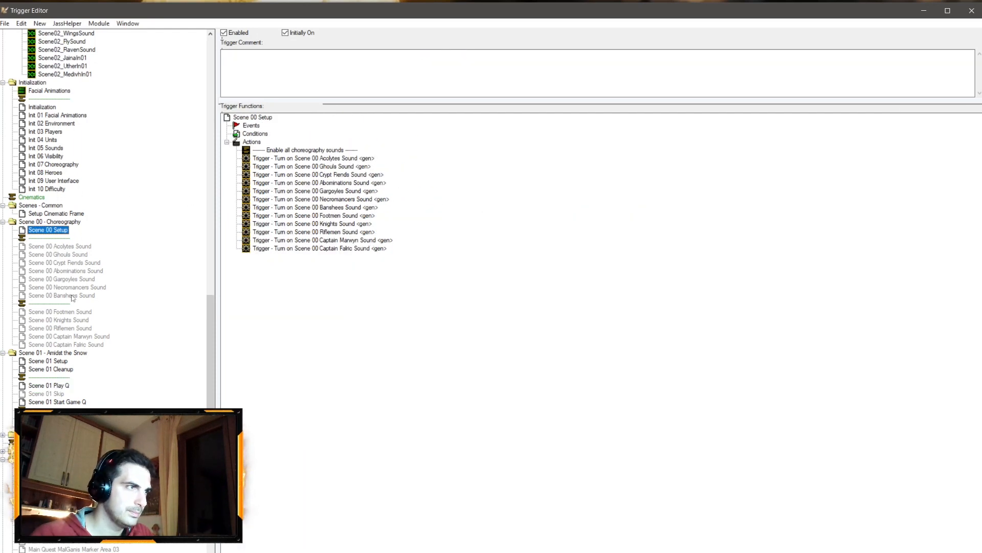
left_click(57, 362)
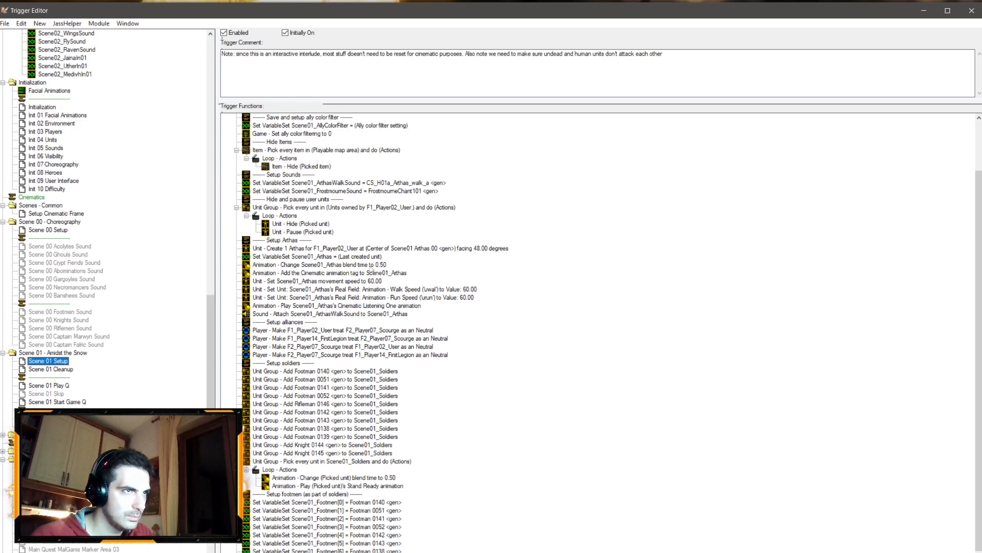
left_click(375, 249)
left_click(374, 257)
left_click(370, 282)
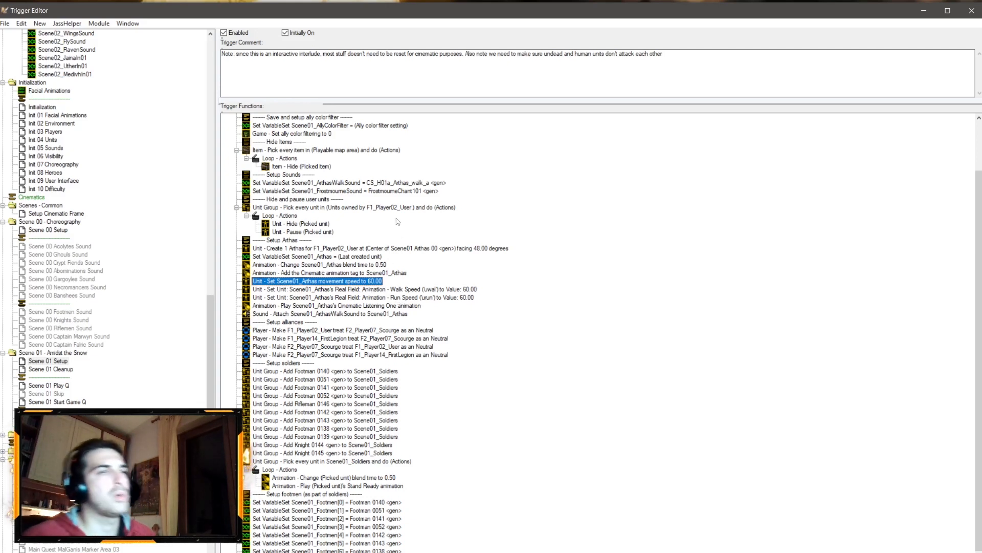
scroll(420, 241, "down", 1)
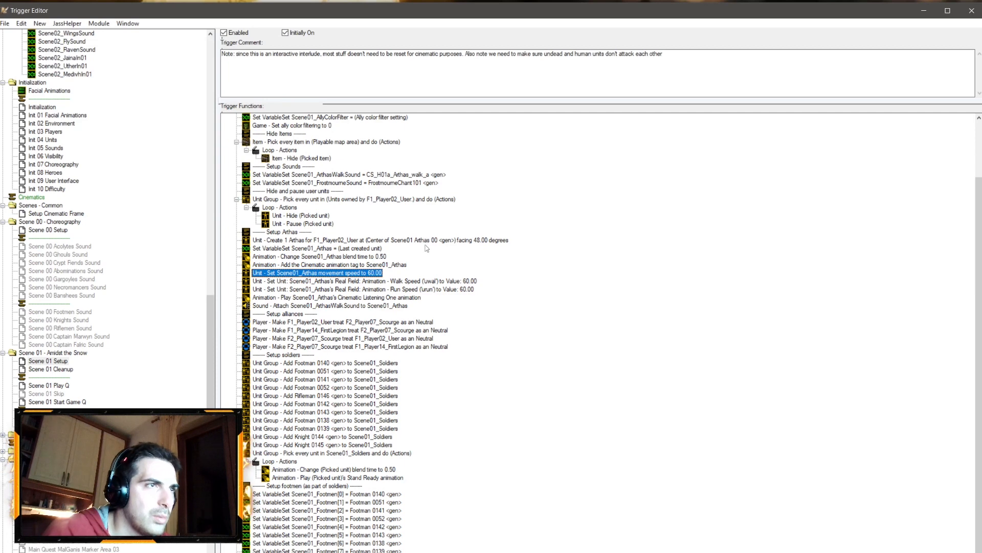
Step: Delete the action setting Arthas's run speed field, and undo the deletion
left_click(433, 290)
key("Delete")
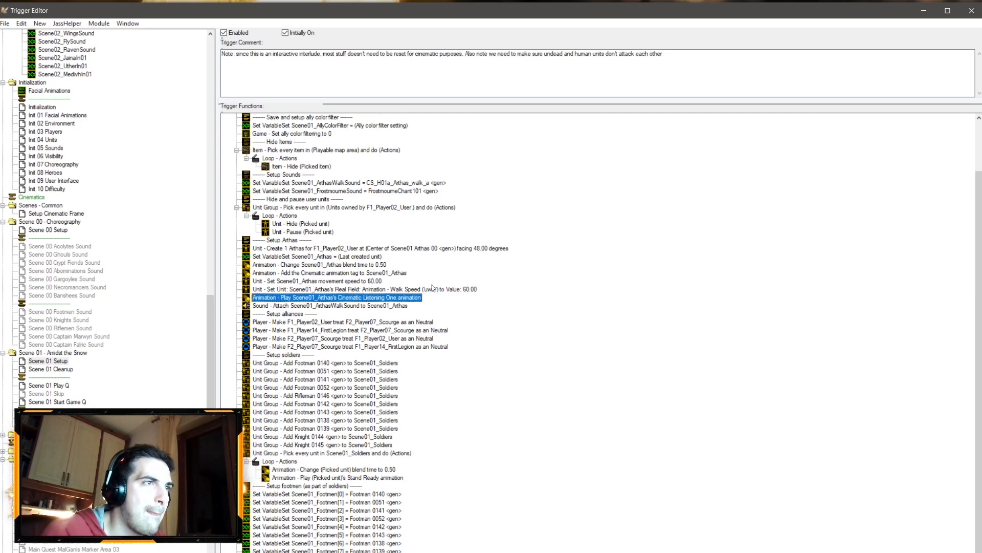
left_click(434, 290)
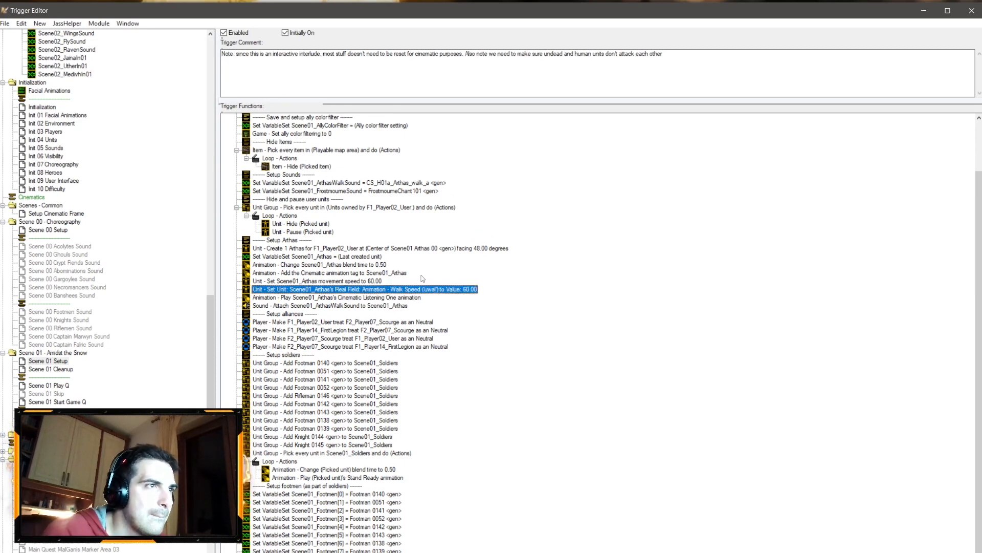
key("ctrl+z")
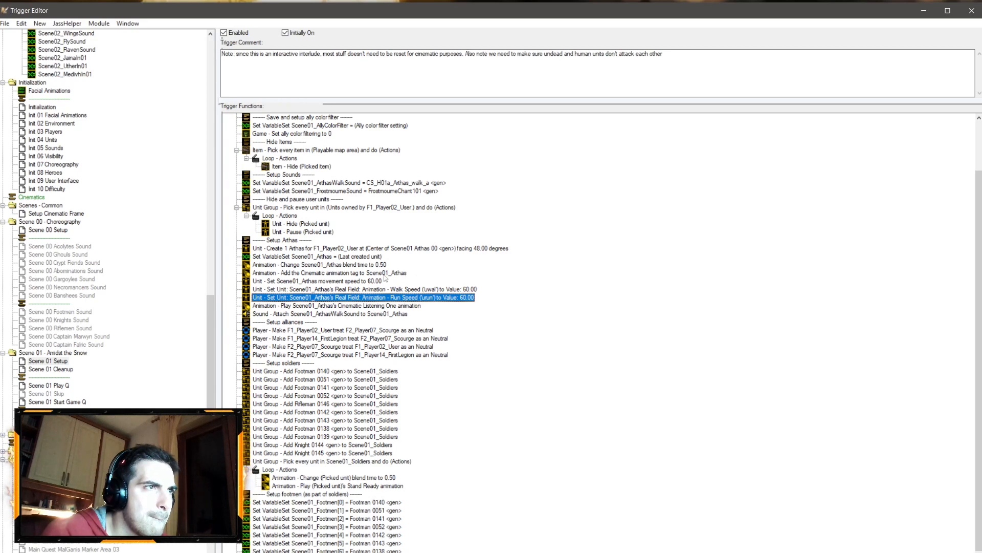
left_click(384, 281)
left_click(327, 272)
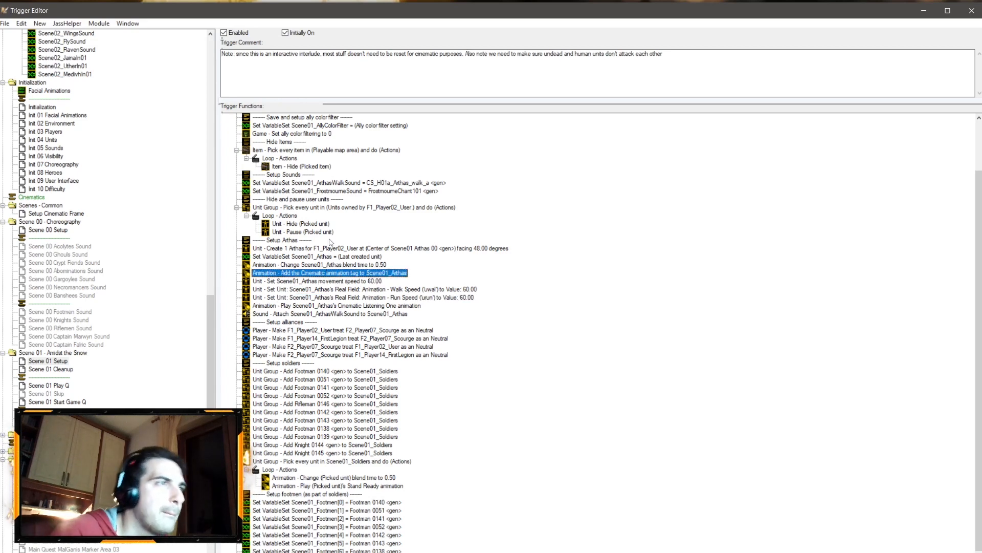
key("alt+Tab")
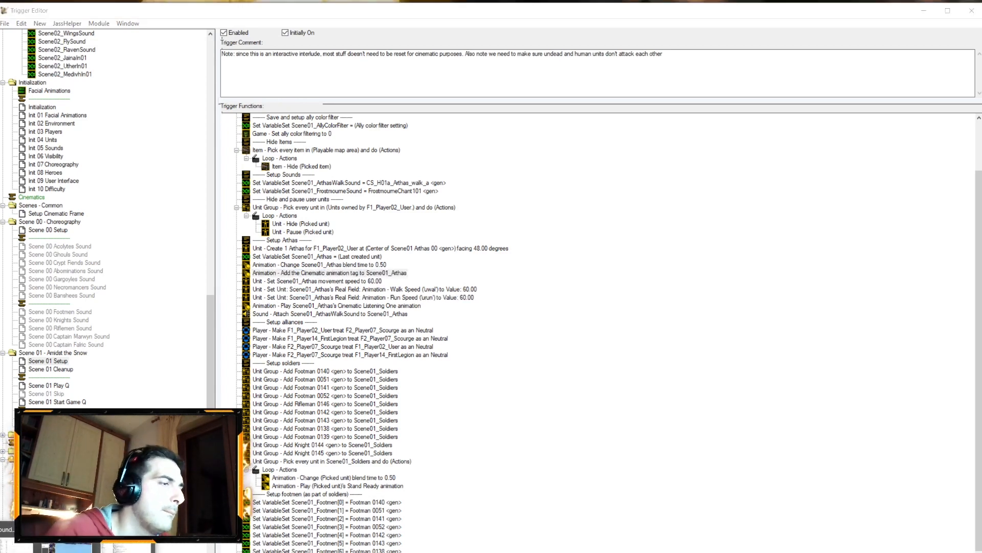
scroll(392, 249, "down", 5)
key("ctrl+shift+c")
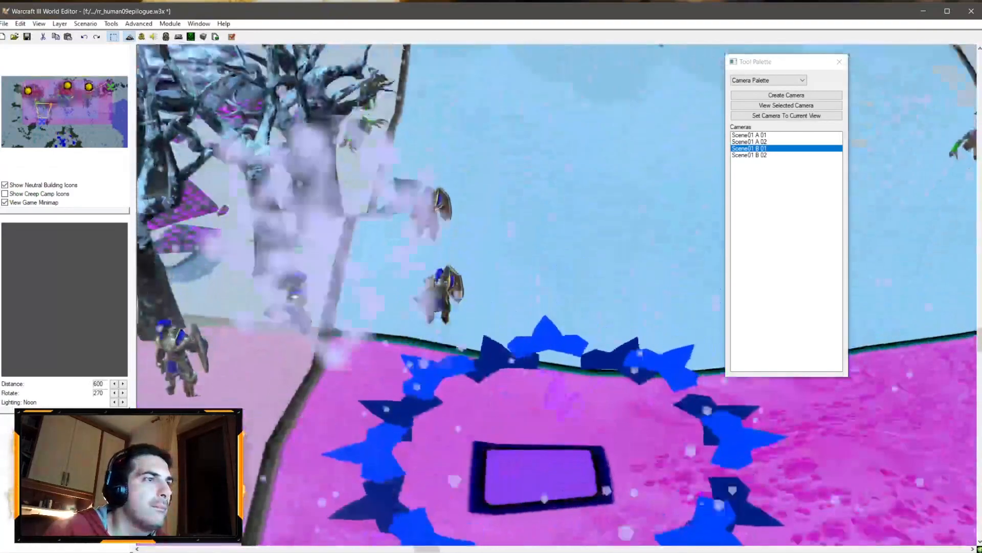
left_click(94, 551)
left_click(127, 548)
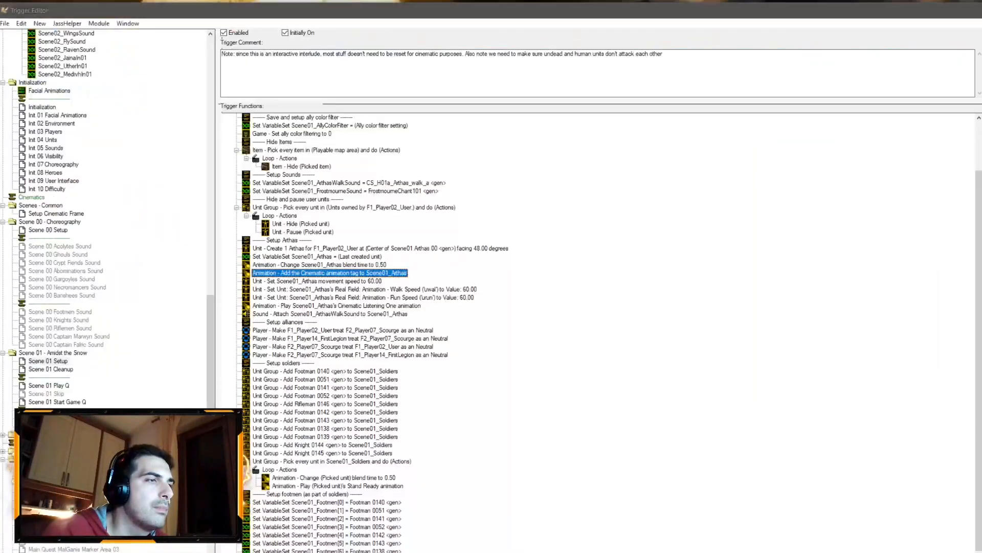
Step: Examine the Arthas setup actions in the Scene 01 Setup trigger
left_click(288, 250)
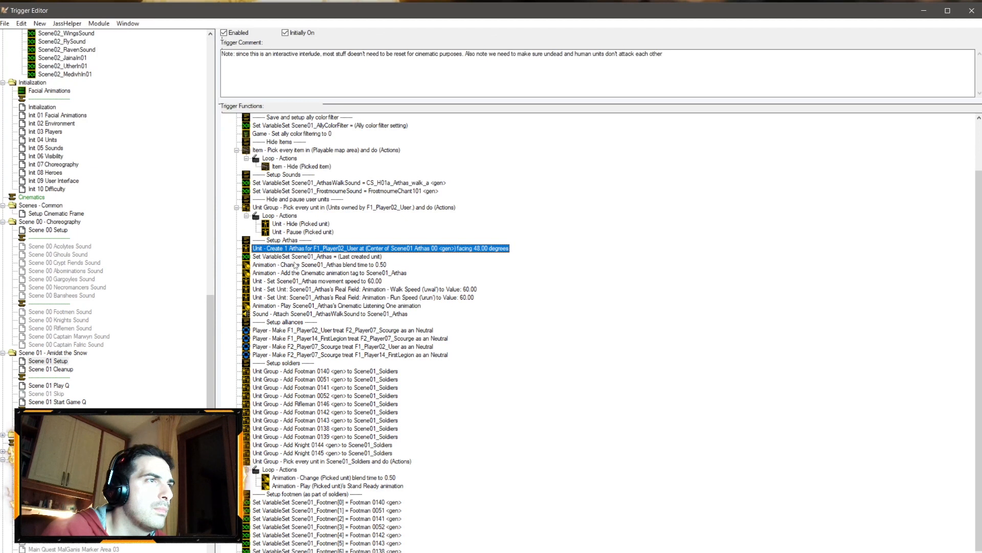
left_click(295, 258)
left_click(316, 281)
left_click(333, 298)
left_click(342, 288)
left_click(334, 273)
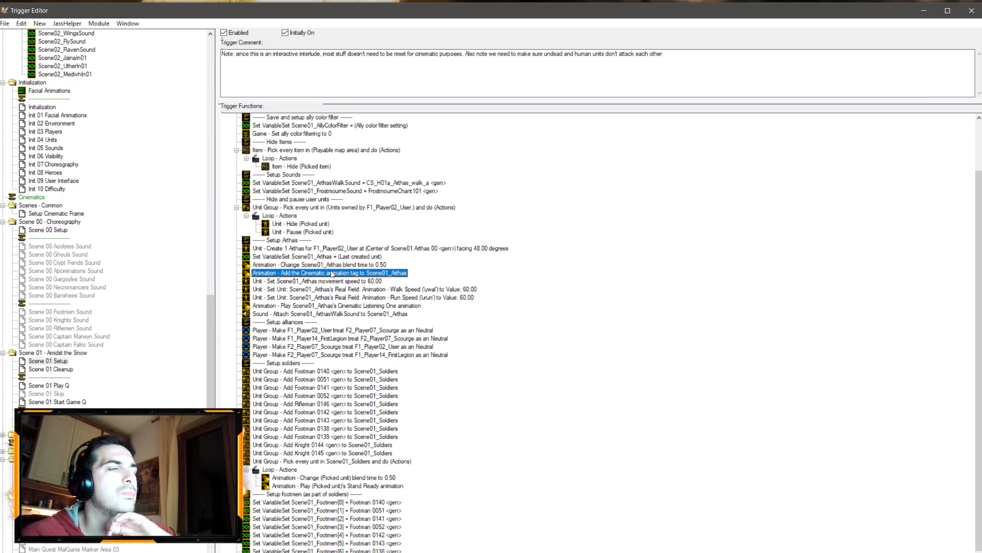
scroll(321, 277, "down", 1)
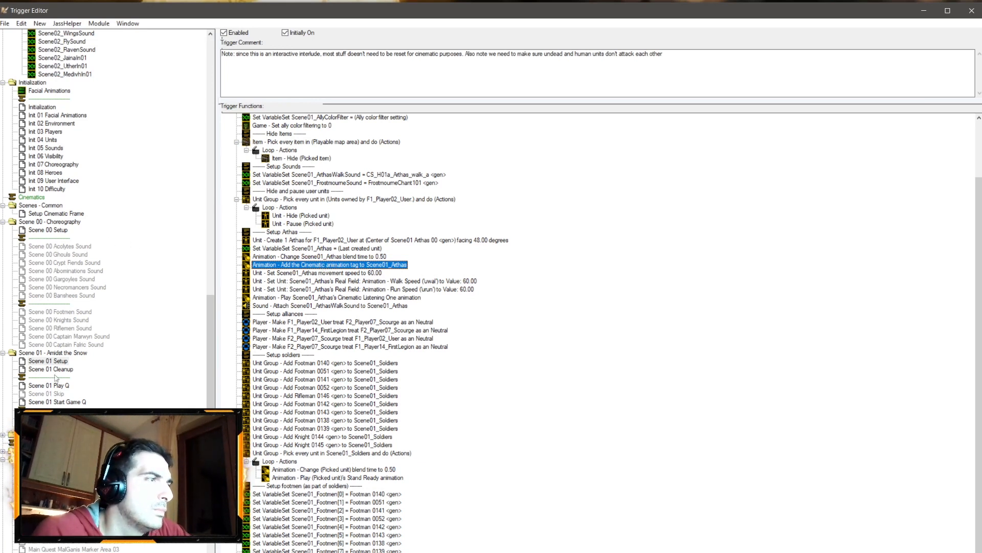
Step: Open the Gameplay Constants and set Movement - Building Speed - Minimum to 1
left_click(39, 551)
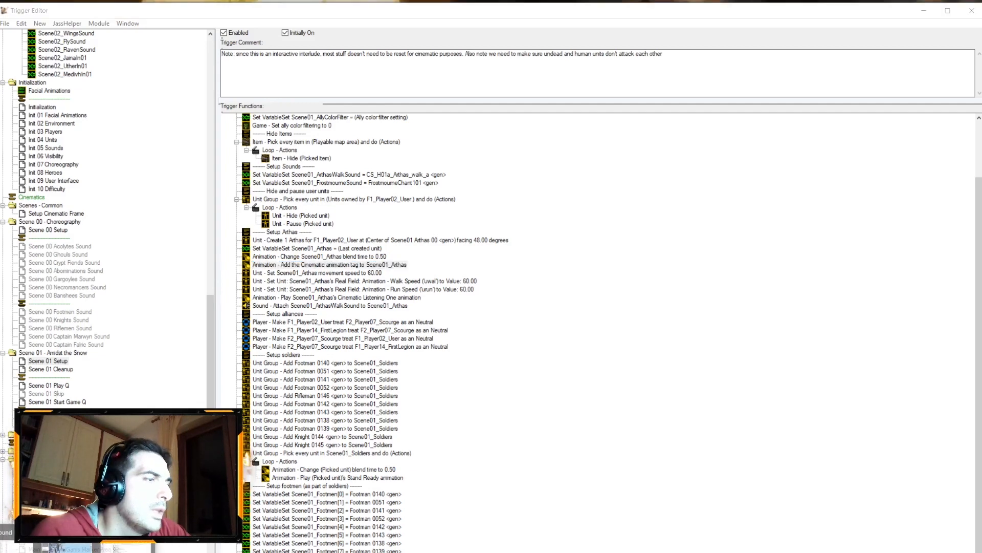
left_click(46, 504)
left_click(143, 25)
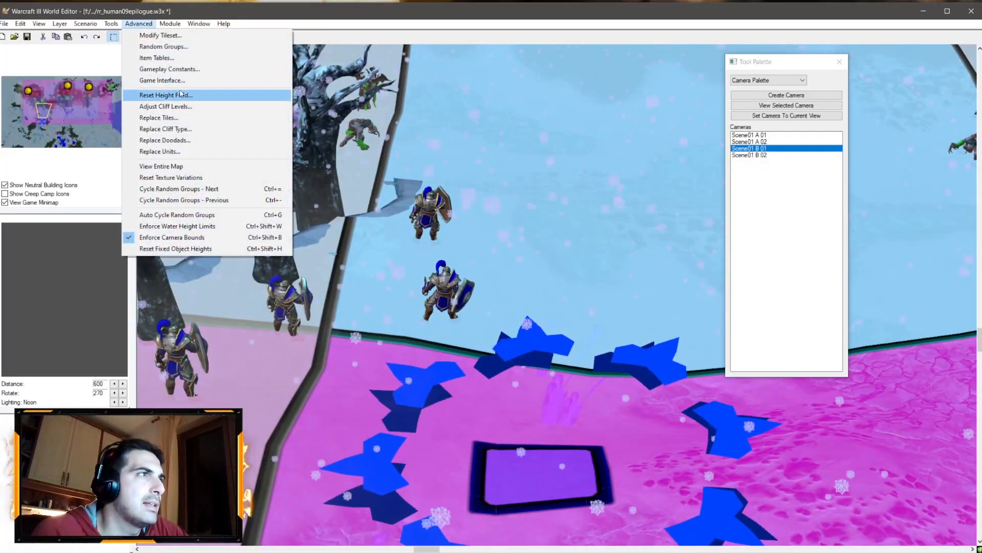
left_click(168, 69)
left_click_drag(738, 199, 718, 346)
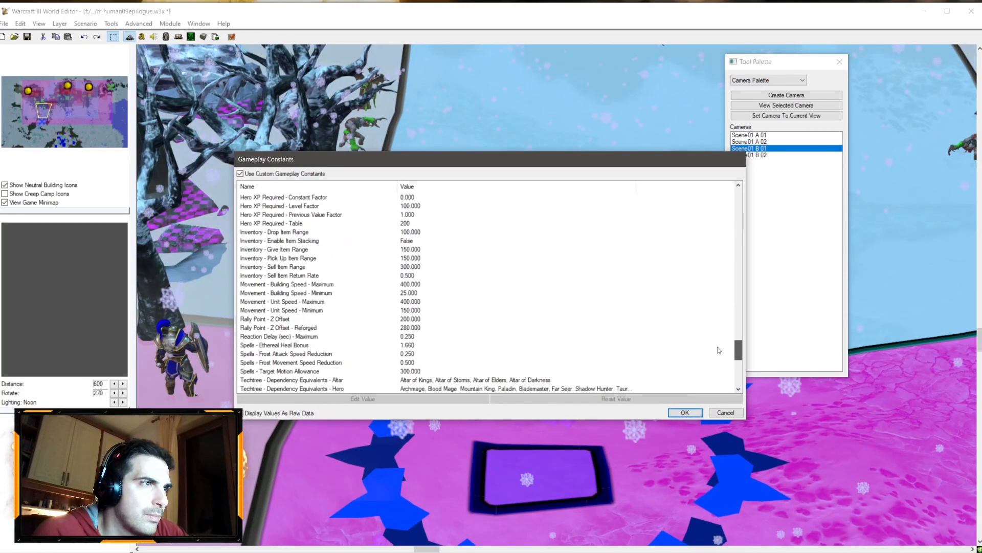
double_click(381, 293)
type("0")
key("Return")
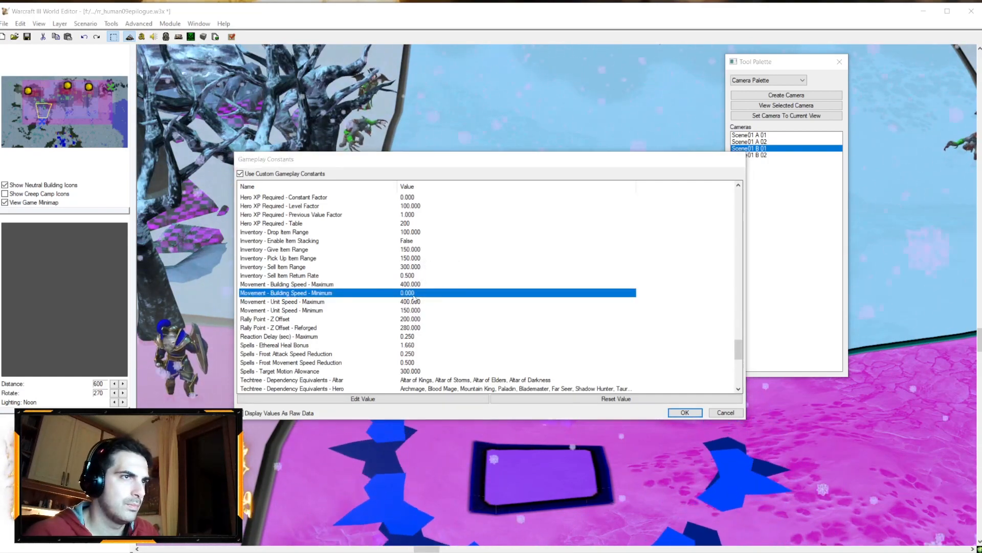
key("Return")
type("1")
key("Return")
Step: Set the Movement - Unit Speed - Minimum gameplay constant to 1
double_click(417, 310)
type("1")
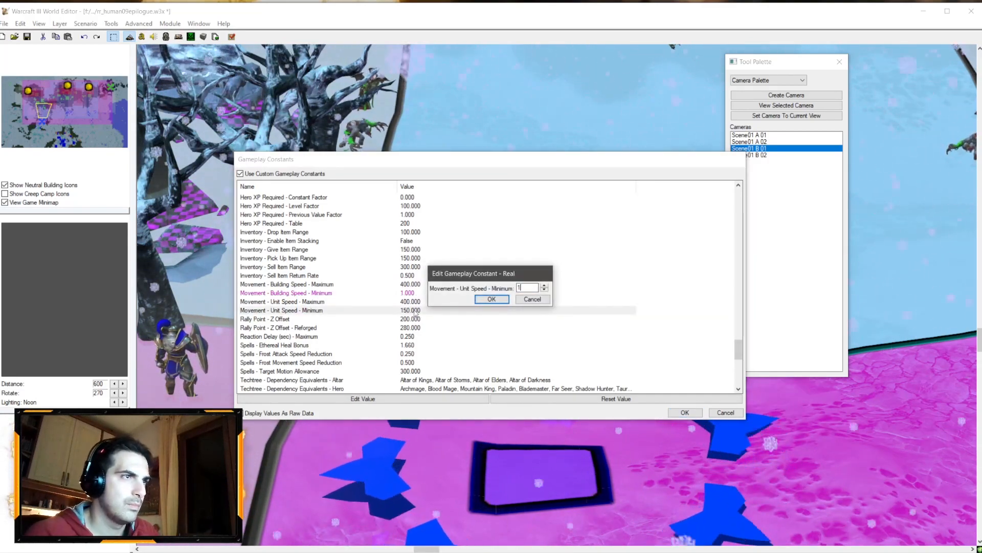
key("Return")
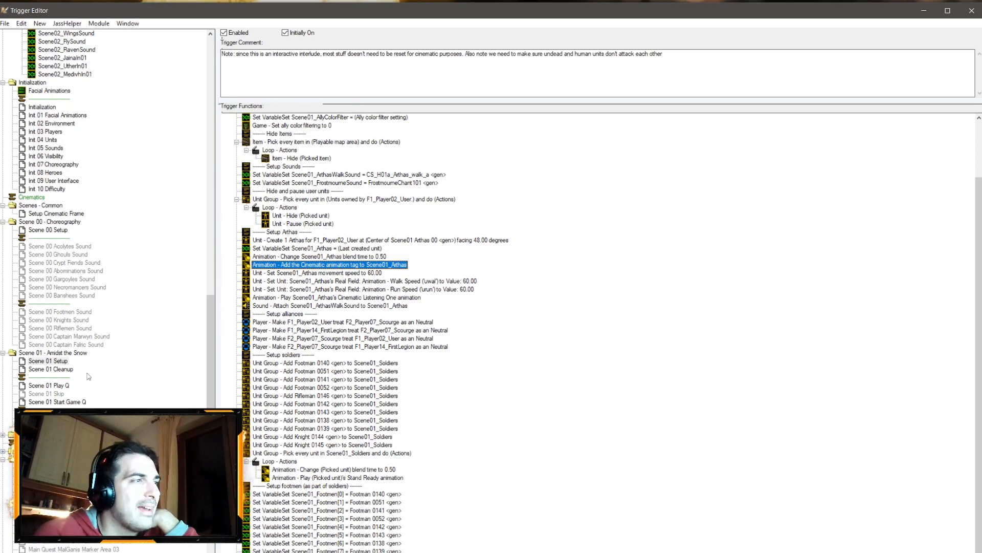
Step: Open Scene 01 Play Q and set the Scene01 B 02 camera move to 2.50 seconds, ease in 0.50, ease out 0.75
left_click(60, 385)
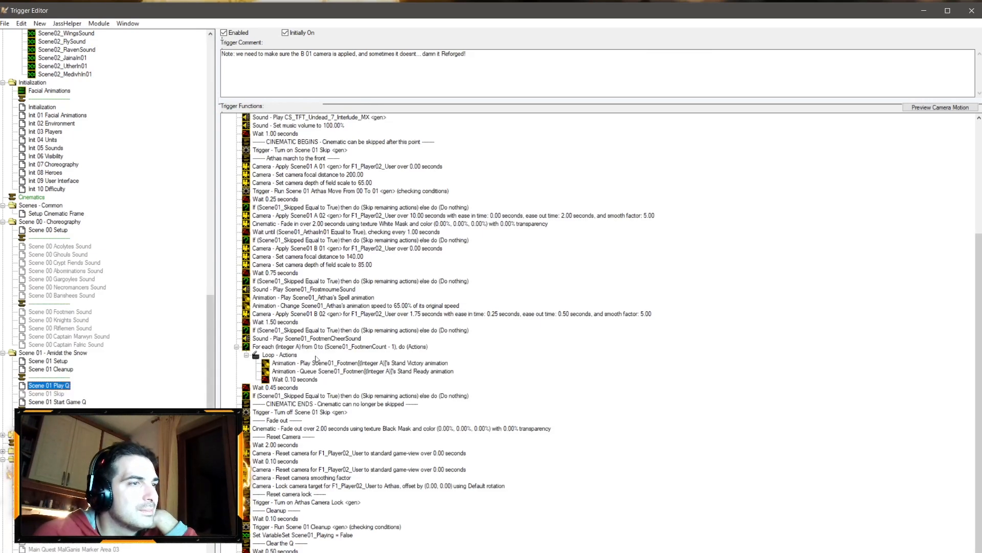
double_click(428, 314)
left_click(509, 286)
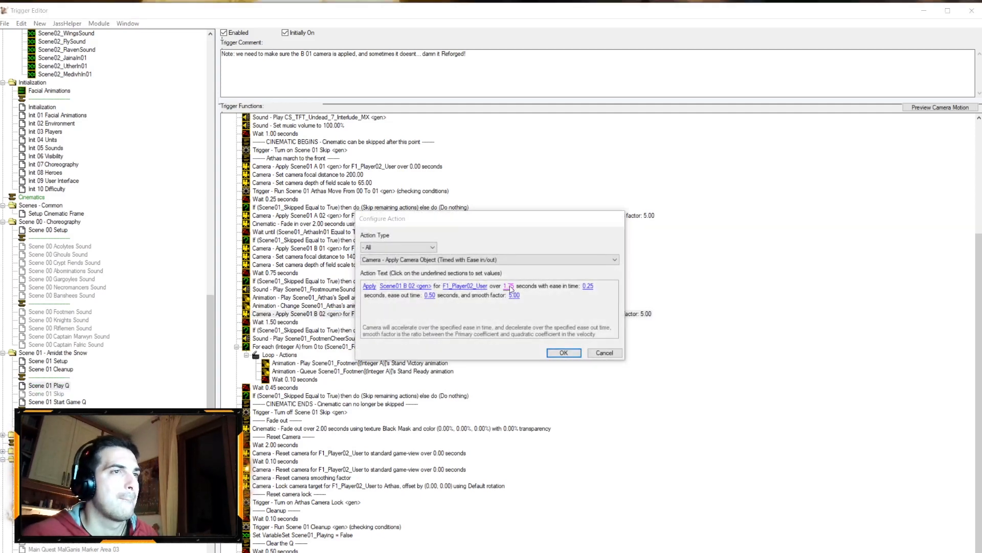
type("2.5")
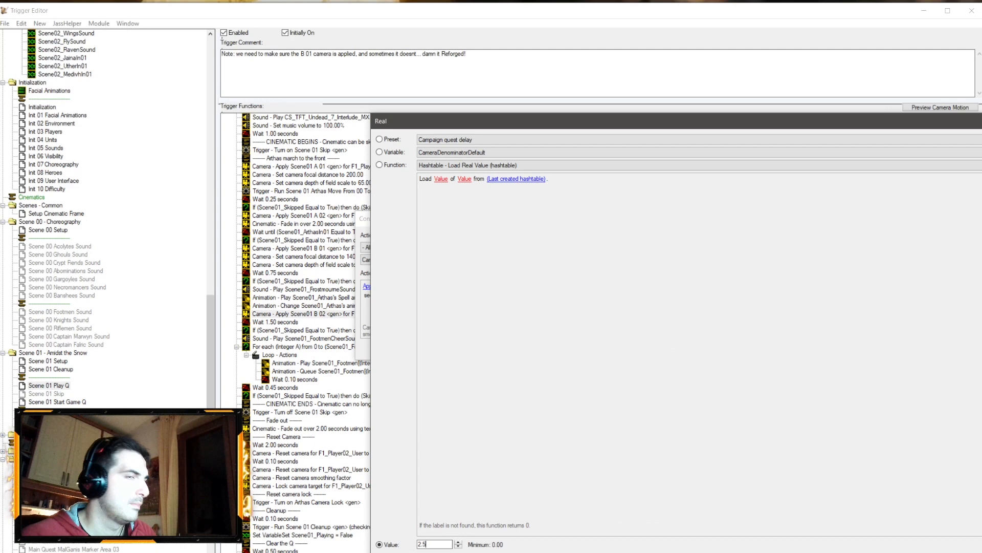
key("Return")
left_click(592, 289)
type("5")
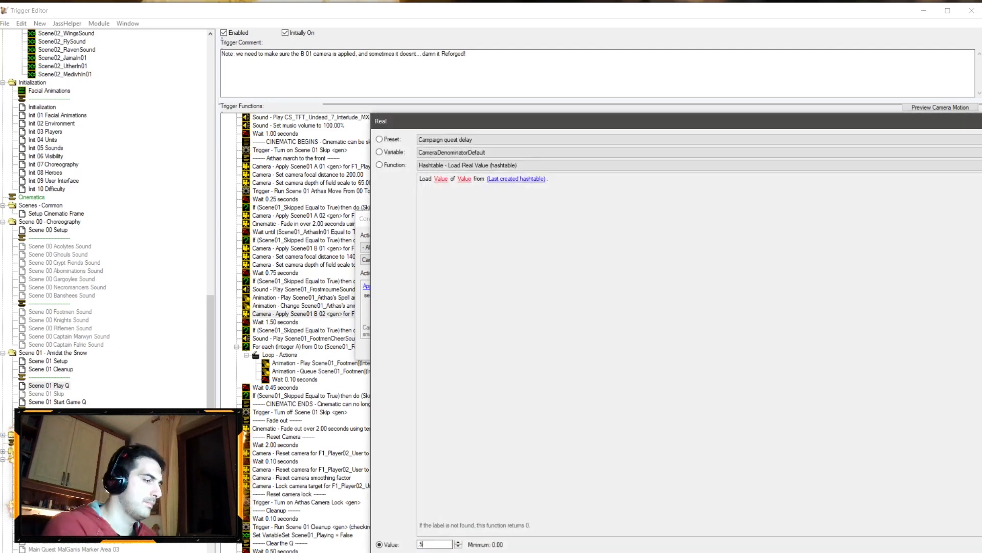
key("Return")
left_click(429, 296)
type(".75")
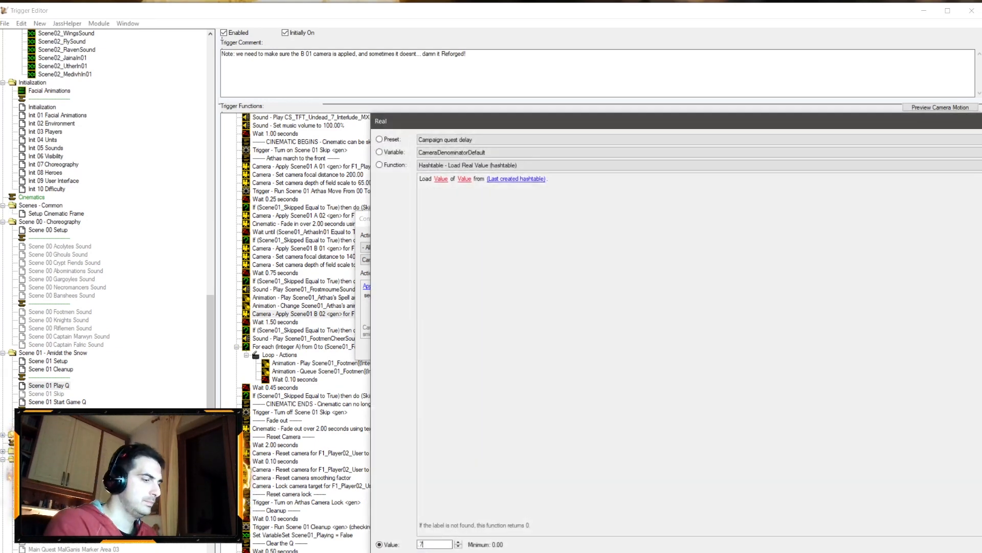
key("Return")
key("Return")
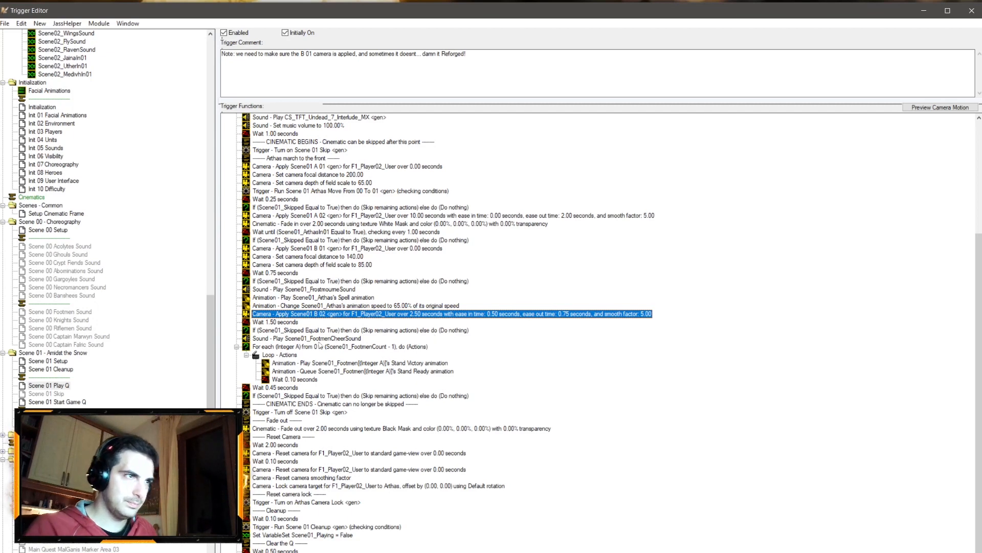
Step: Set the wait after the Scene01 B 02 camera move to 1.75 seconds
key("Down")
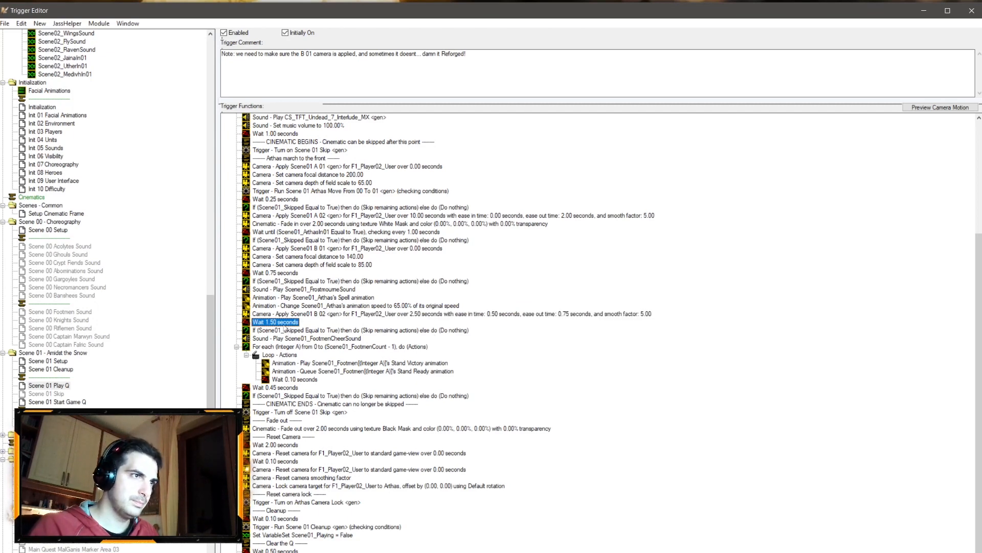
key("Return")
left_click(384, 285)
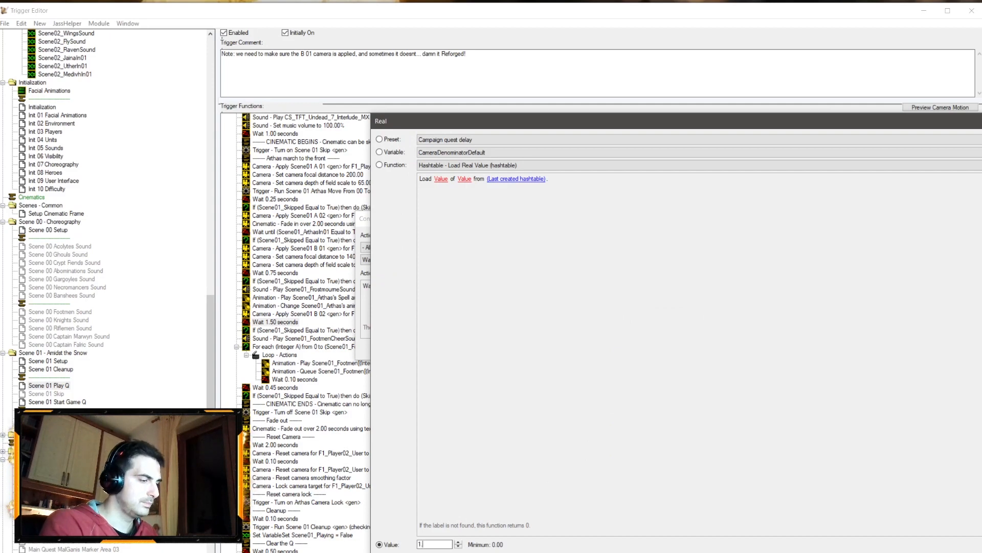
key("Return")
key("Return")
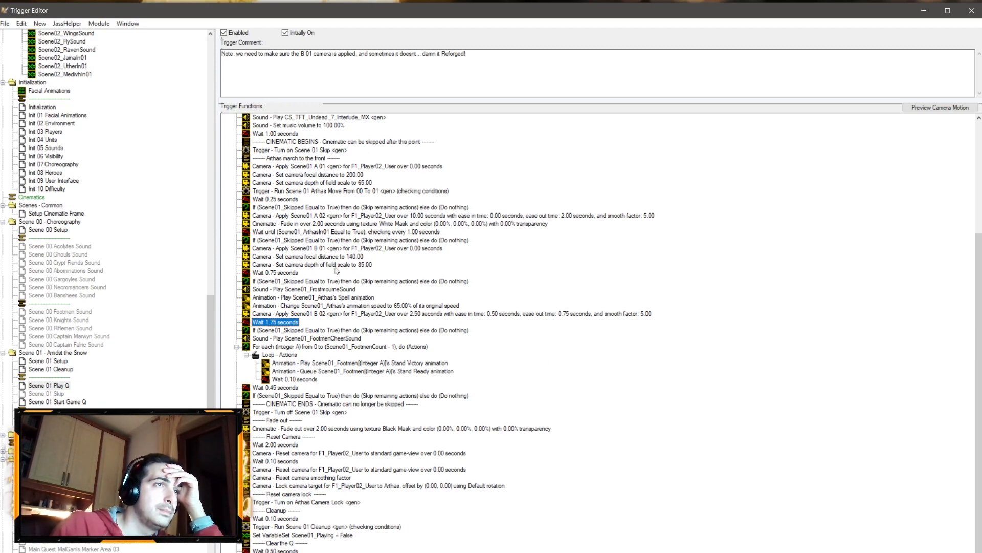
Step: Save the map and launch a test run of it
scroll(308, 284, "up", 3)
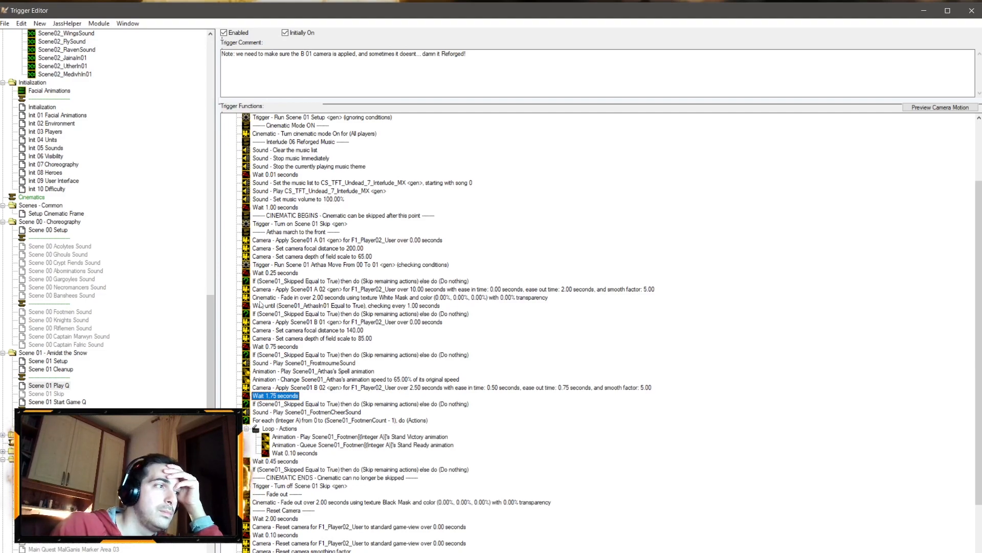
key("alt+Tab")
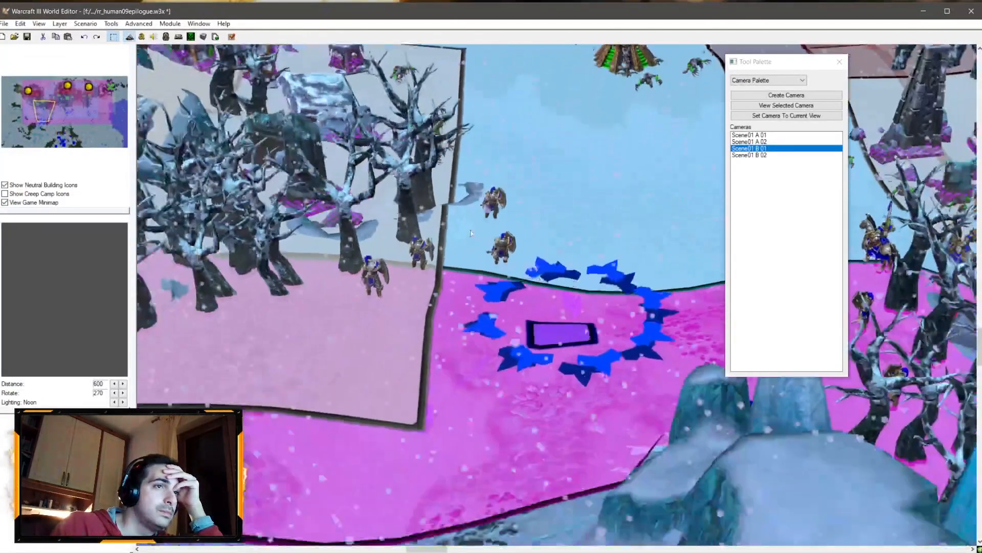
middle_click_drag(471, 233, 471, 94)
left_click(27, 36)
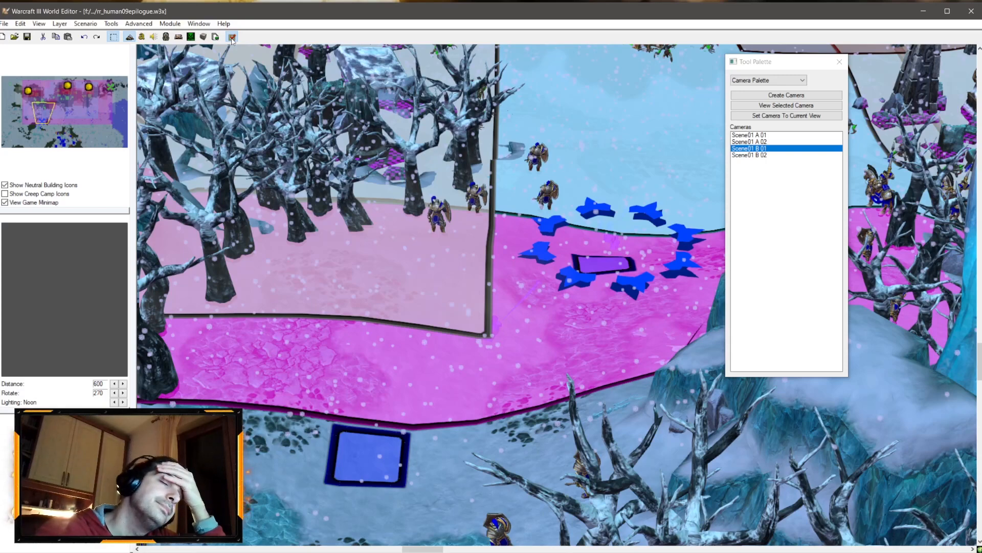
left_click(232, 37)
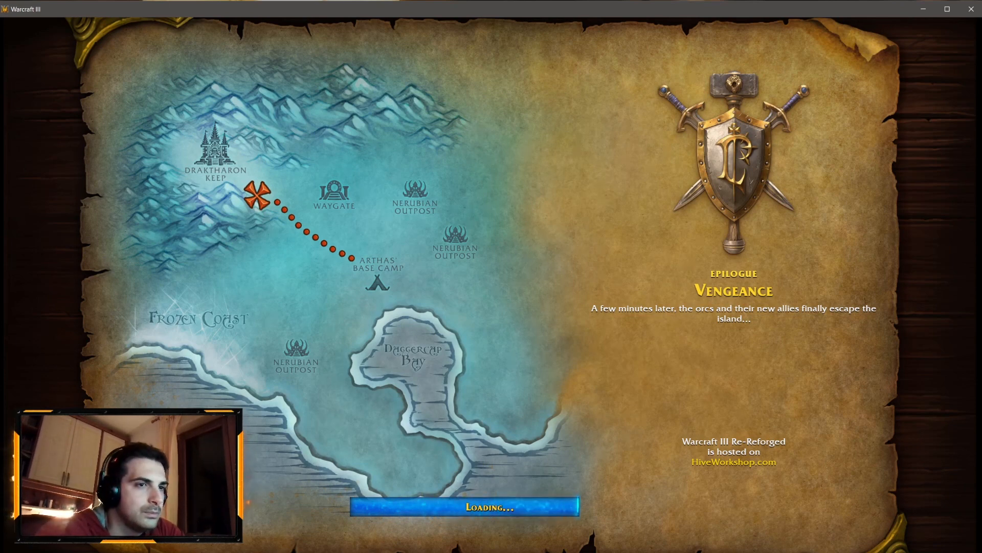
Step: Watch the interlude cinematic, order Arthas around in the test game, and exit the game
key("space")
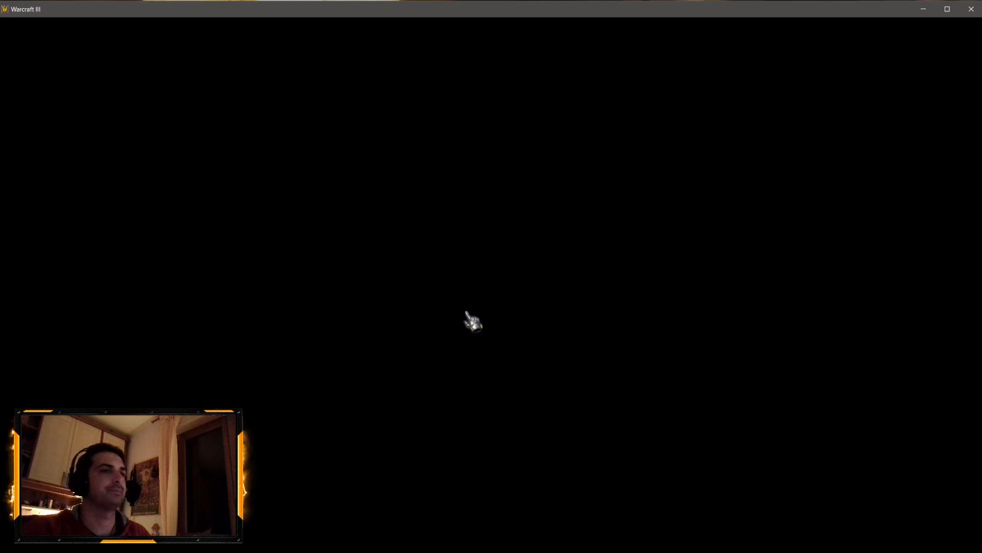
left_click(467, 313)
right_click(643, 100)
right_click(737, 106)
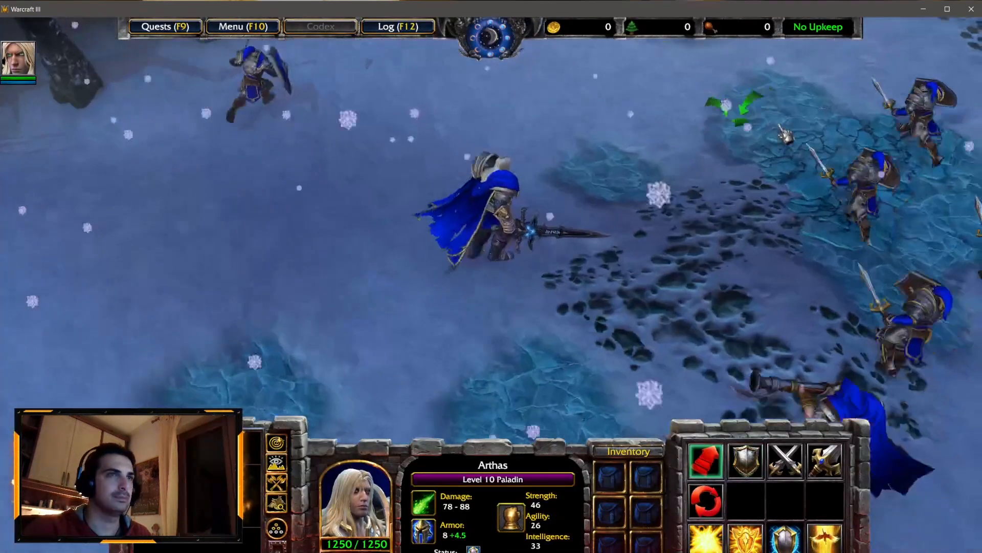
right_click(713, 104)
right_click(532, 97)
right_click(504, 88)
right_click(667, 97)
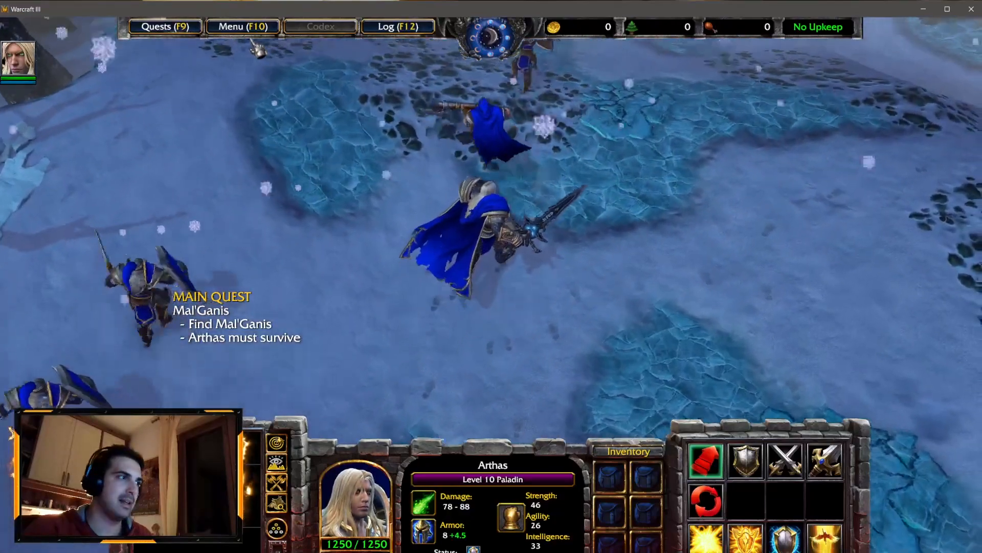
left_click(243, 26)
left_click(463, 307)
left_click(461, 205)
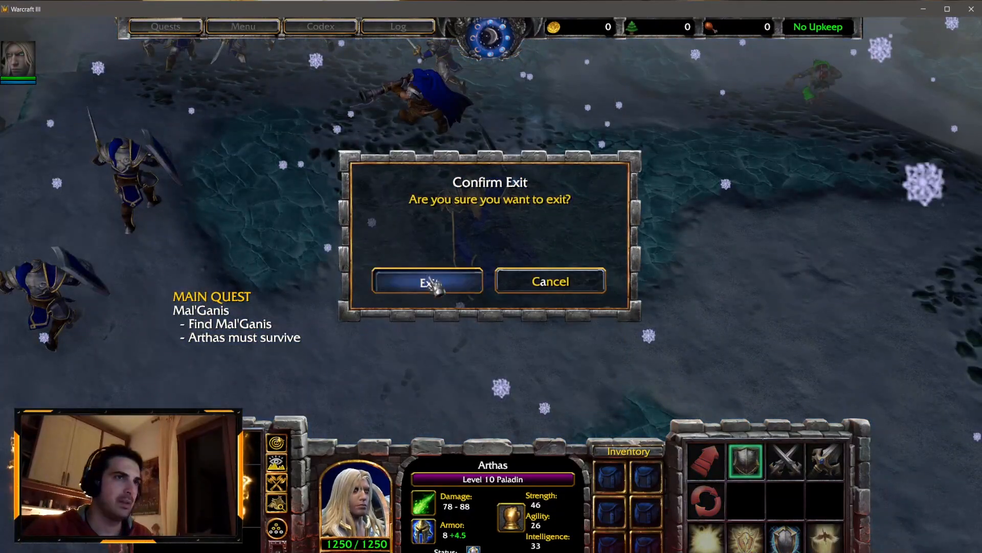
left_click(431, 283)
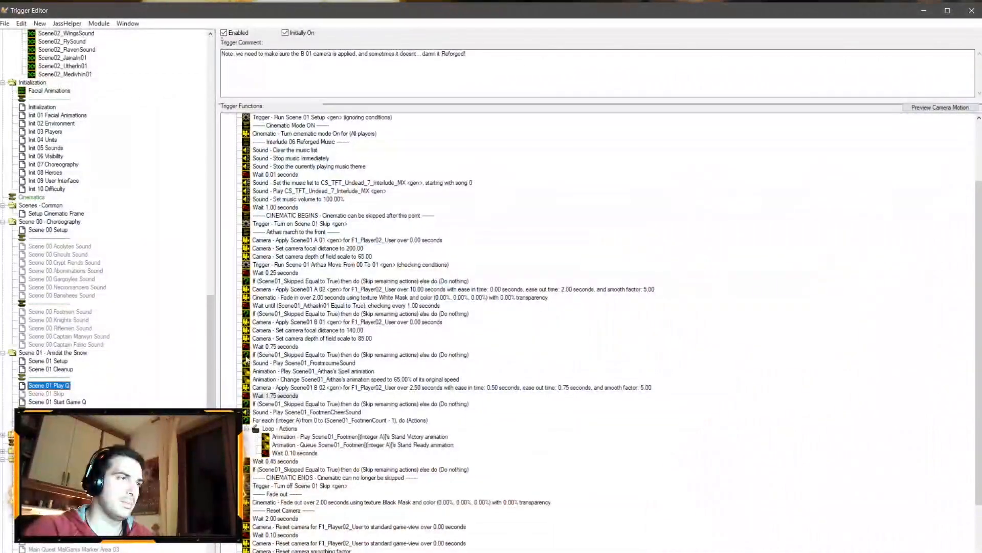
Step: Open Scene 01 Cleanup and add the comment 'Note: we cleanup alliances when the game is actually started'
left_click(64, 370)
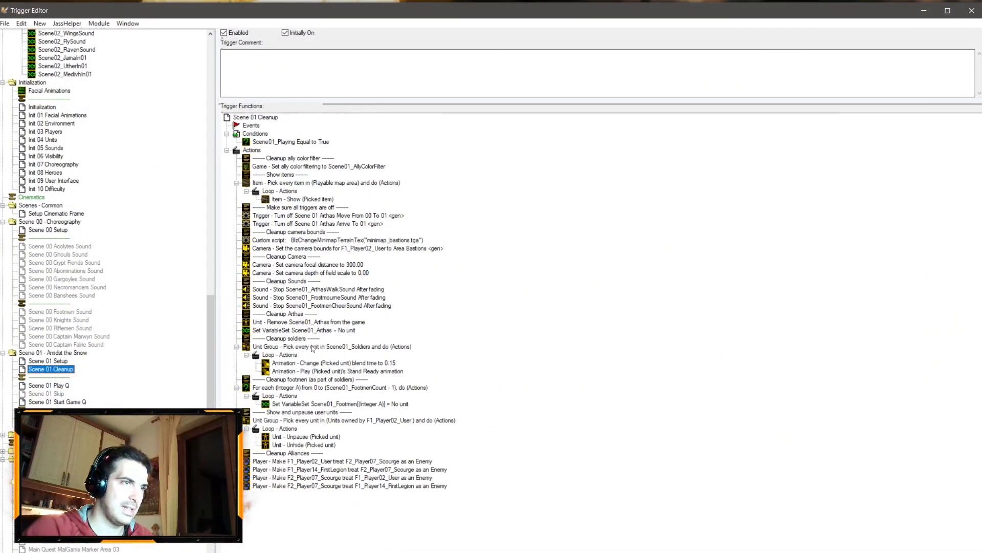
left_click(368, 81)
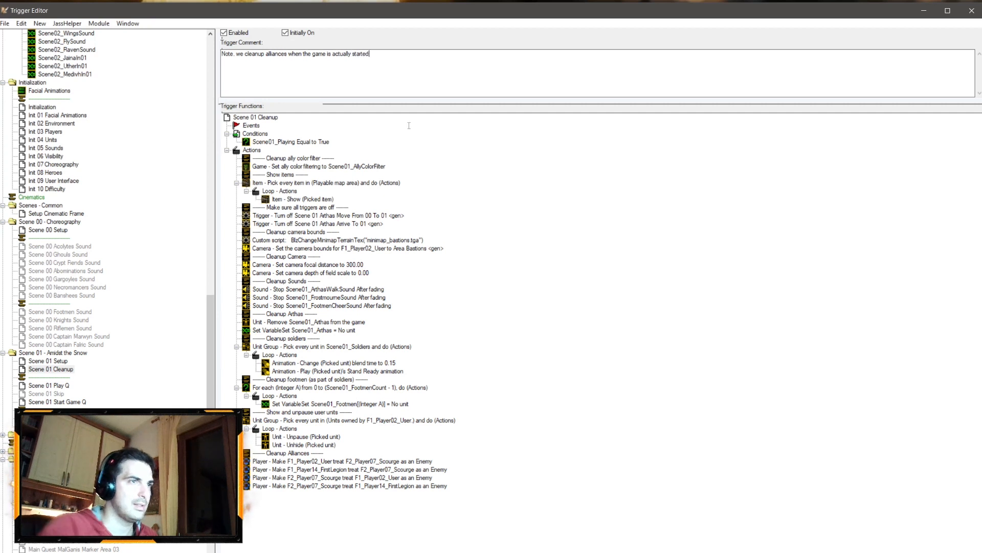
Step: Copy the Cleanup Alliances actions into the Else actions of Scene 01 Start Game Q, after the fade-in
left_click(296, 454)
left_click(314, 485, "shift")
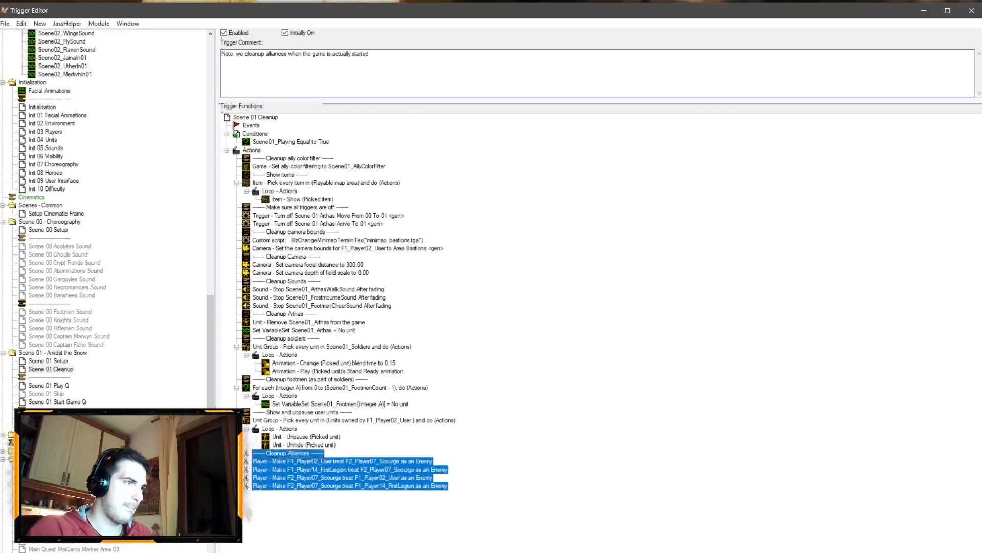
left_click(66, 402)
left_click(333, 297)
key("ctrl+v")
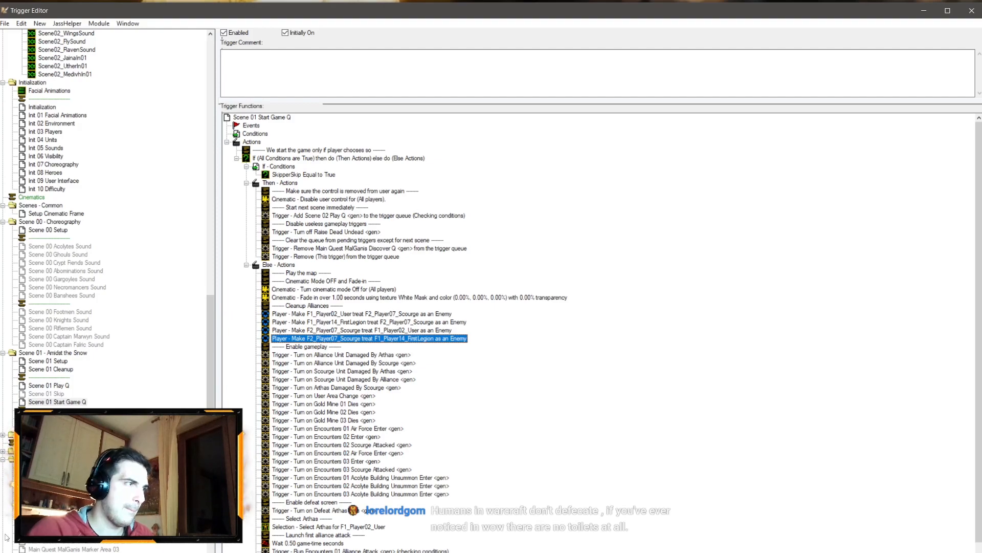
Step: Reopen Scene 01 Play Q and set the Scene01 A 02 camera move duration to 15 seconds
key("alt+Tab")
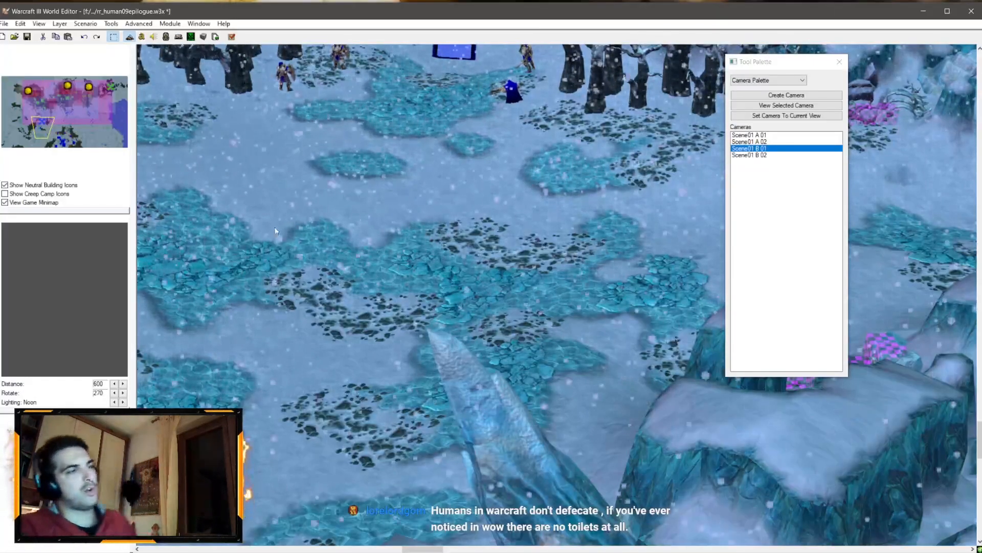
left_click(141, 37)
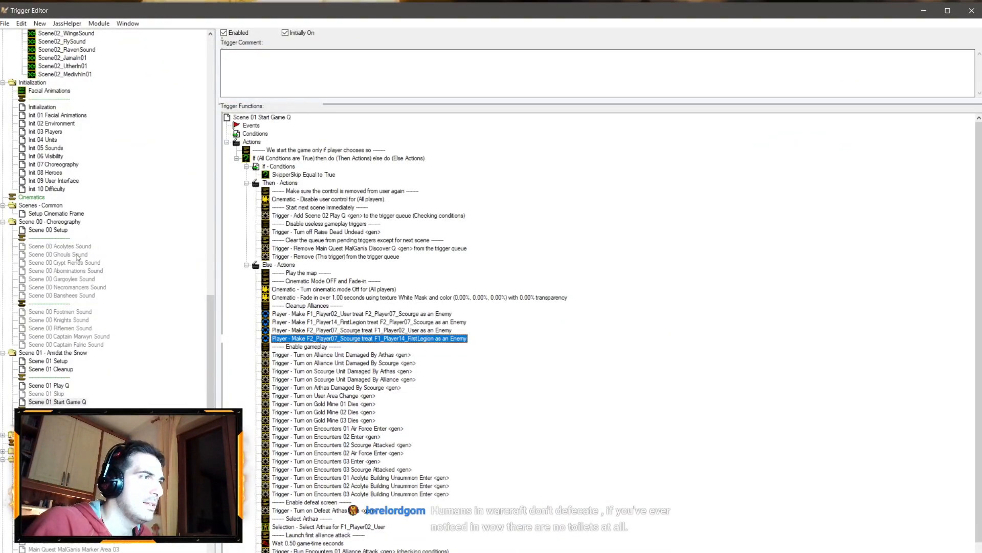
left_click(49, 386)
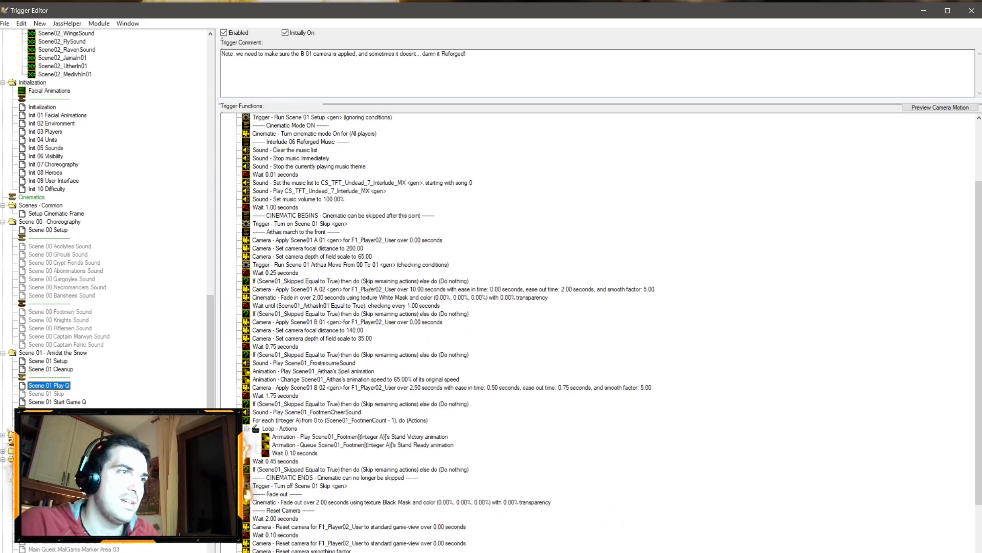
double_click(430, 292)
left_click(509, 287)
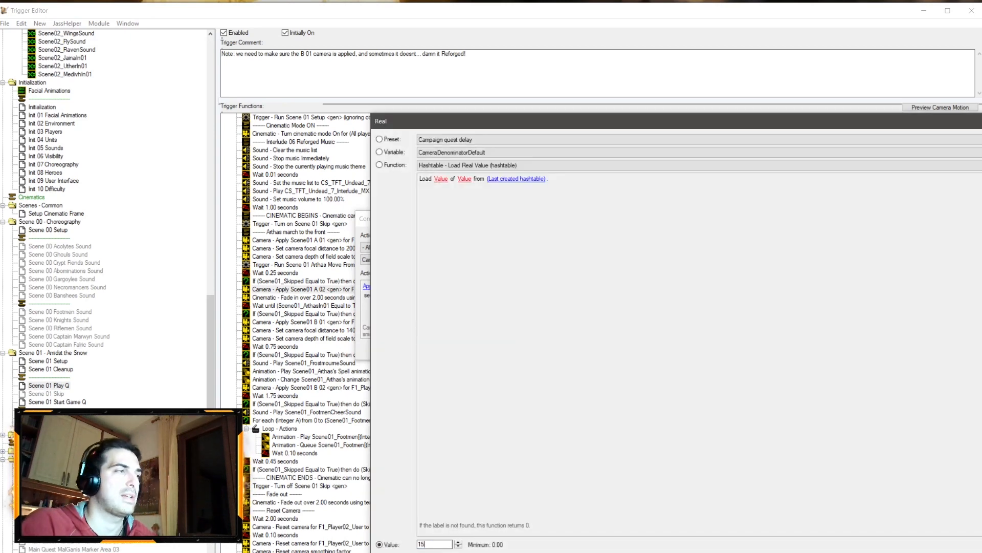
key("Return")
key("Return")
Step: Set the Scene01 A 02 camera move duration to 16 seconds
double_click(500, 291)
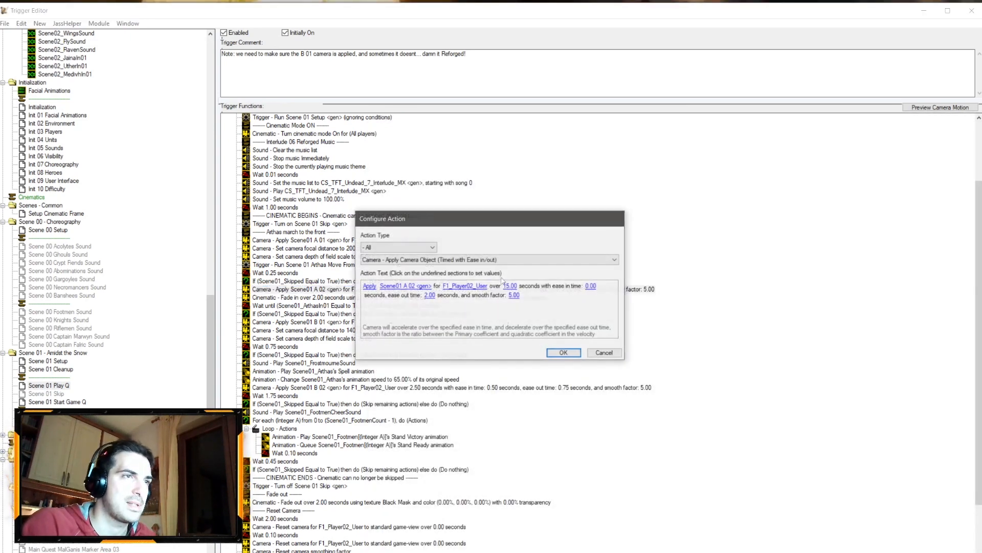
left_click(510, 286)
type("116")
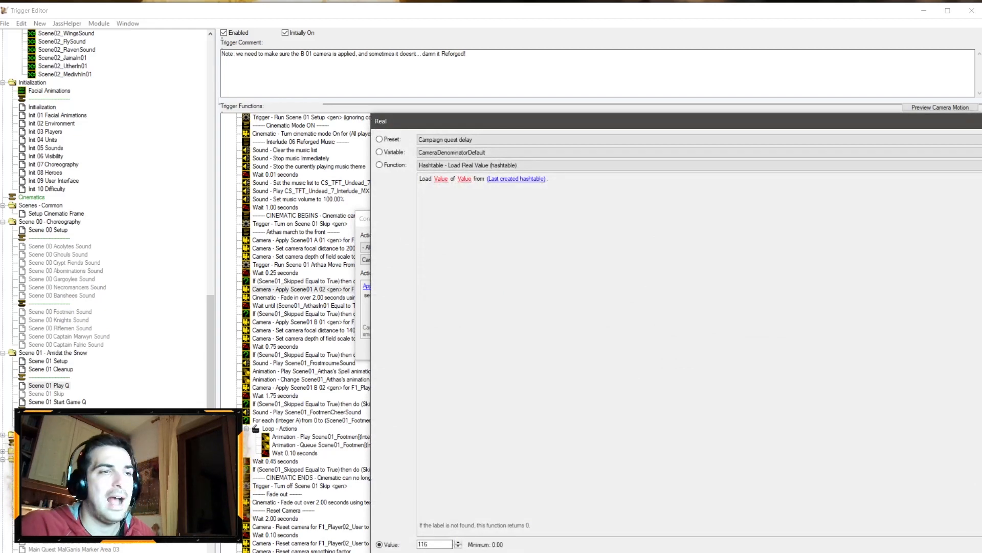
key("Return")
key("Return")
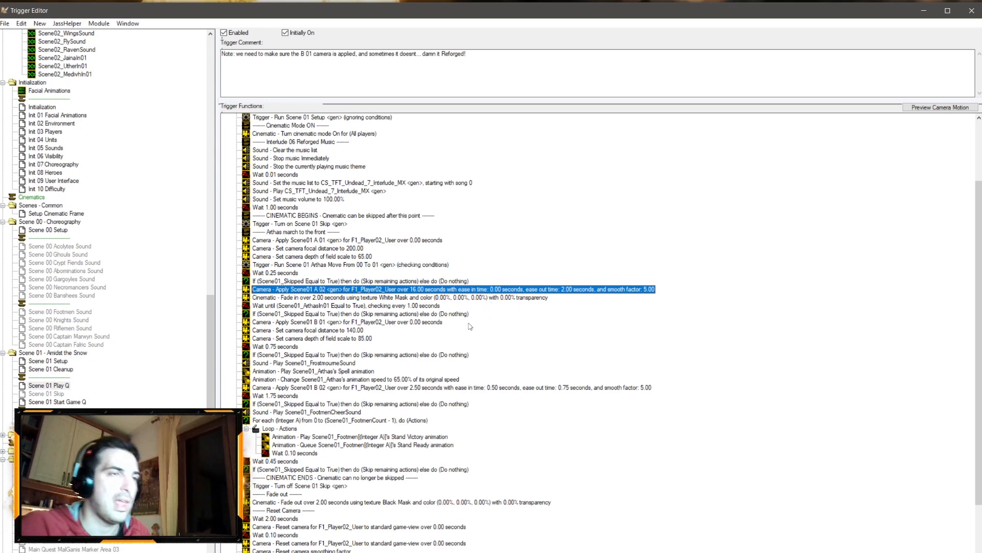
Step: Set the Scene01 B 02 camera move duration to 4 seconds
double_click(417, 387)
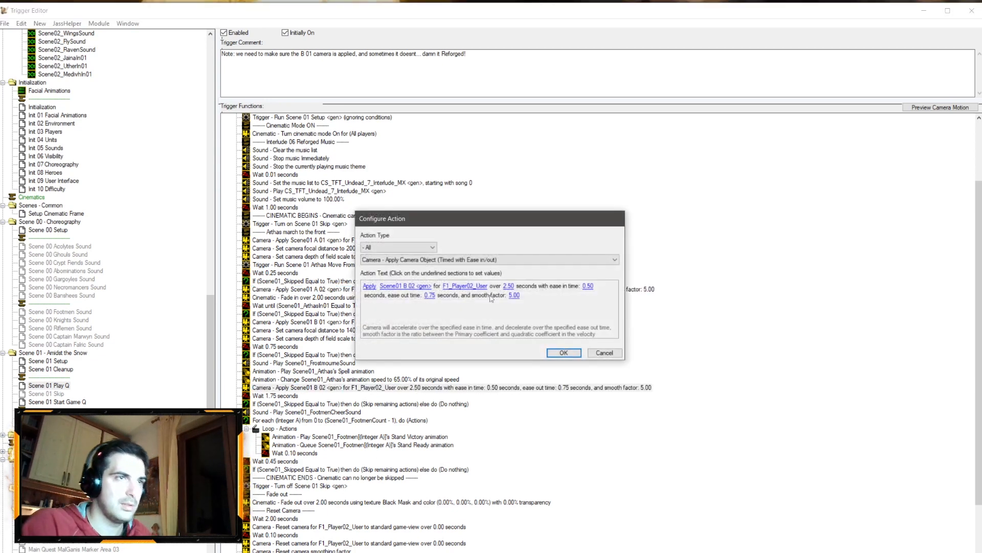
left_click(514, 288)
type("4")
key("Return")
key("Return")
Step: Set the wait after the Scene01 B 02 camera move to 2.5 seconds
double_click(284, 396)
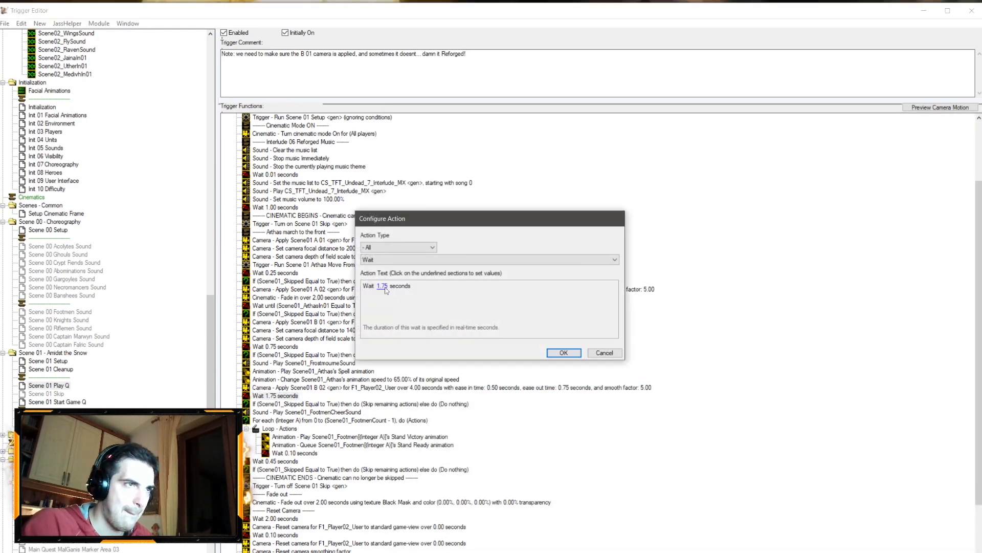
left_click(387, 288)
type("2.5")
key("Return")
key("Return")
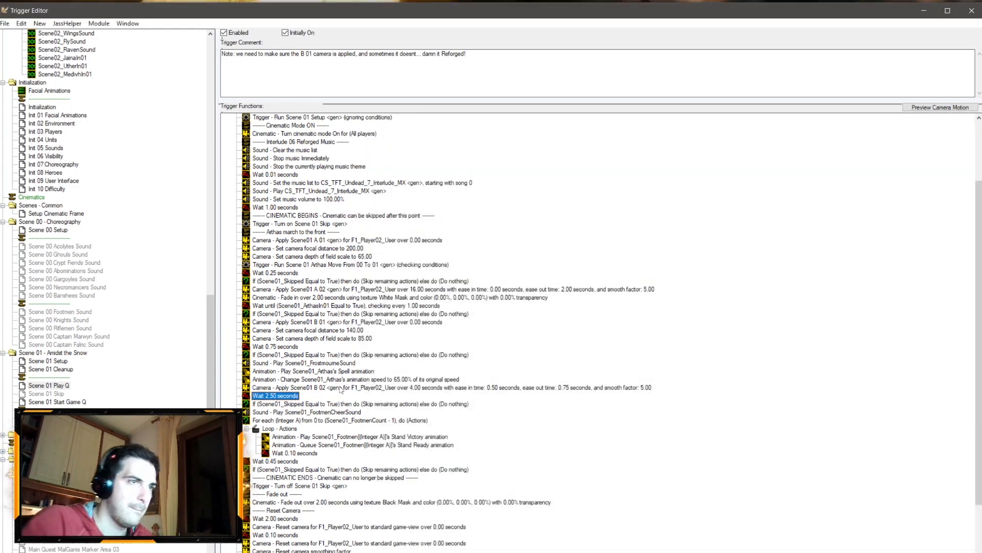
Step: Set the camera focal distance after the Scene01 B 01 camera to 210
double_click(354, 339)
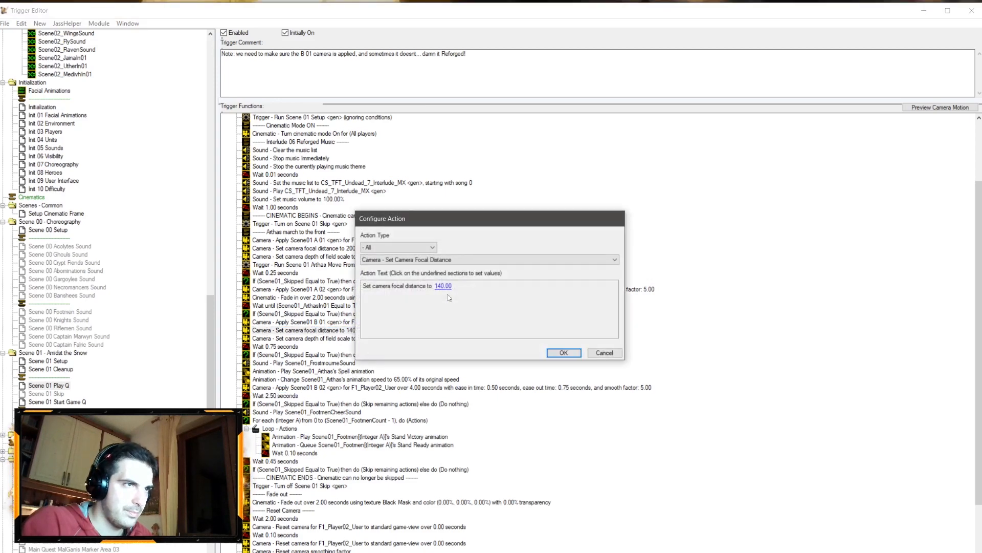
left_click(447, 285)
type("210")
key("Return")
key("Return")
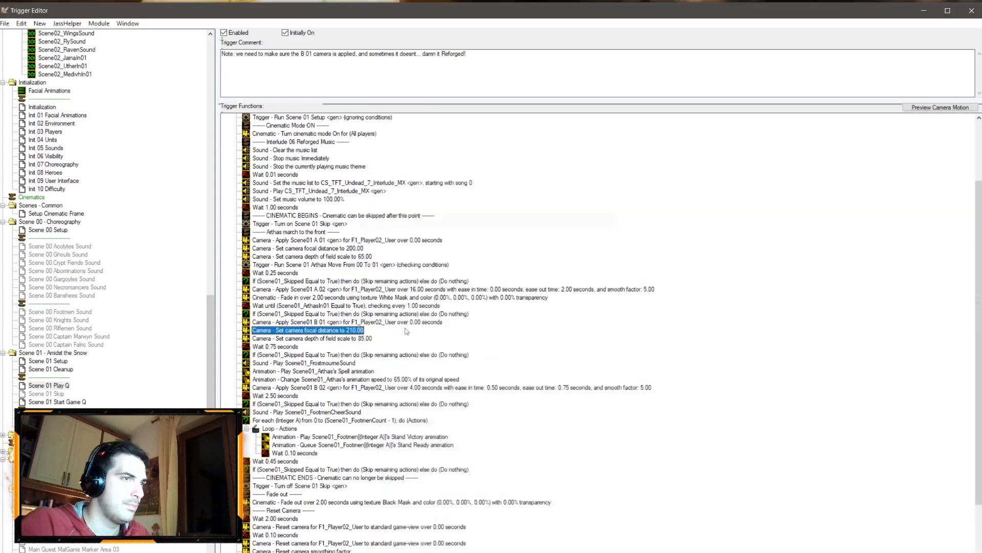
Step: Set the camera depth of field scale after the Scene01 B 01 camera to 75
double_click(353, 338)
left_click(454, 286)
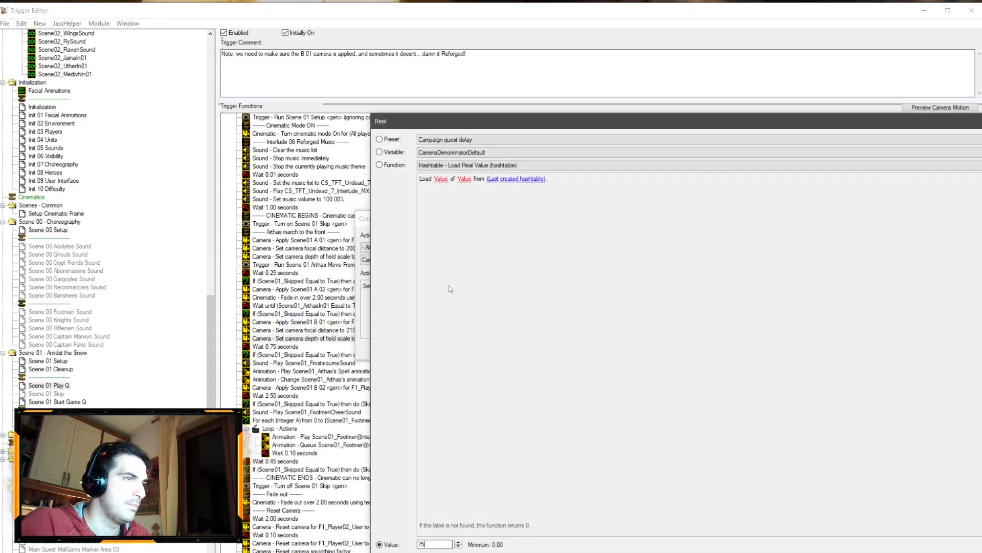
type("75")
key("Return")
key("Return")
left_click(367, 257)
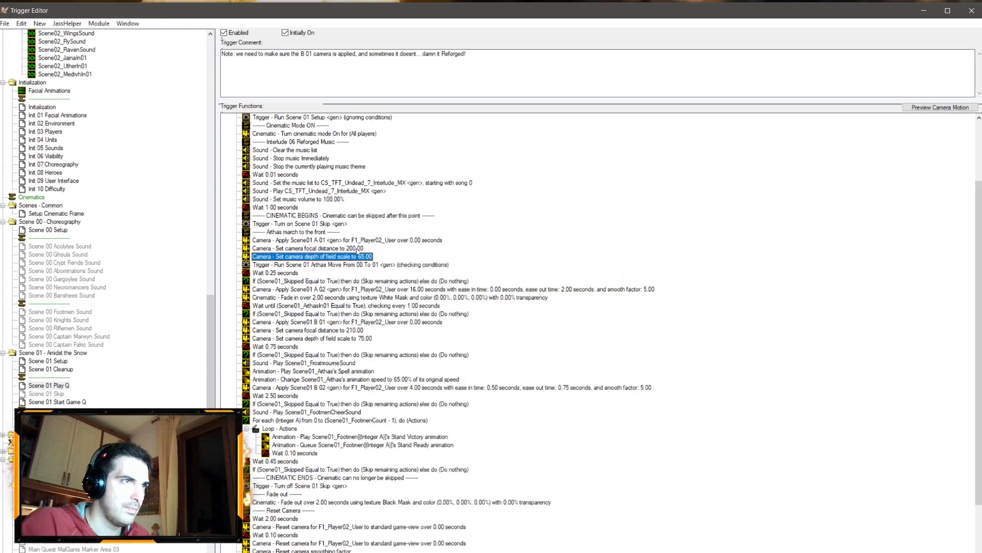
left_click(357, 248)
scroll(413, 311, "down", 3)
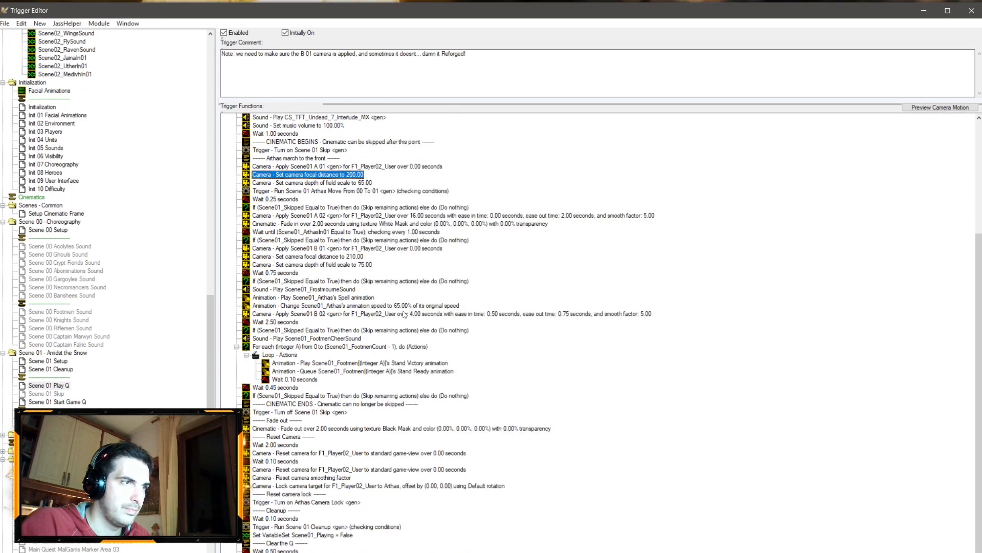
Step: Save the map in the World Editor and launch it as a test
left_click(128, 550)
left_click(92, 504)
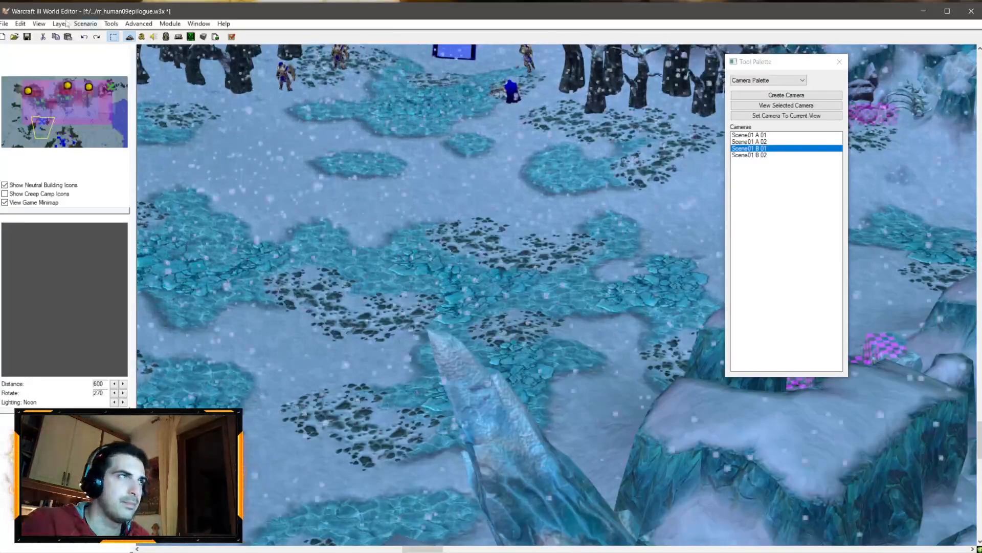
left_click(14, 37)
left_click(287, 447)
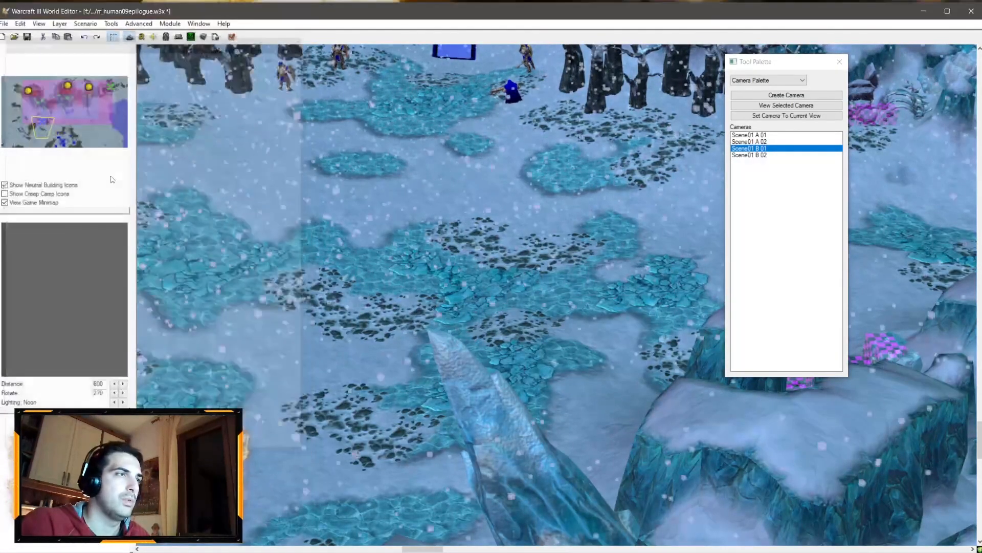
left_click(27, 37)
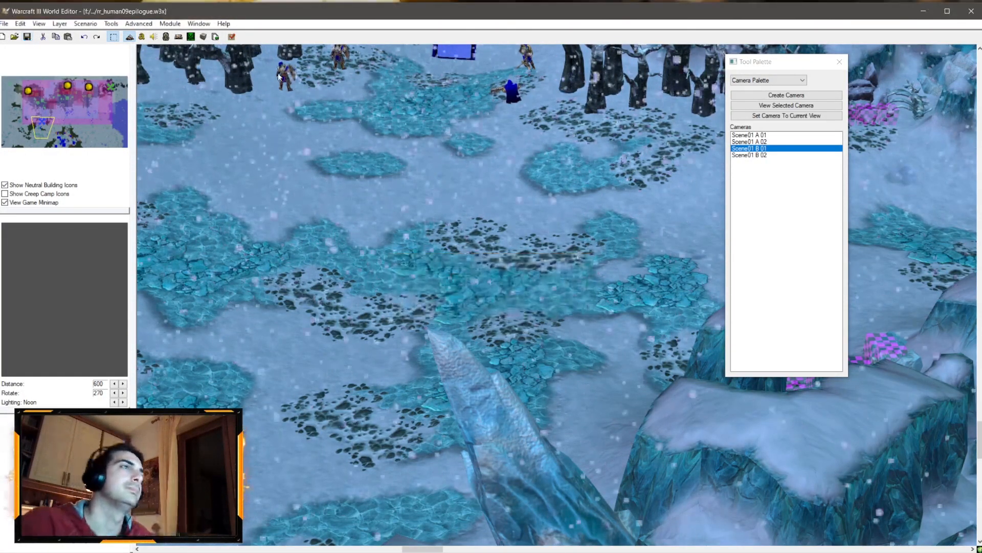
left_click(231, 43)
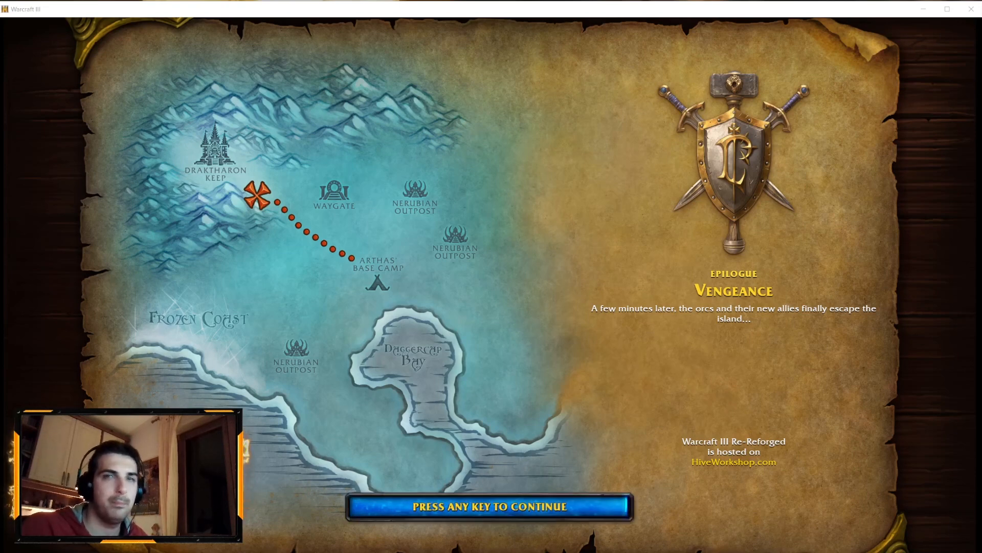
Step: Watch the cinematic in the test game and exit the game
key("space")
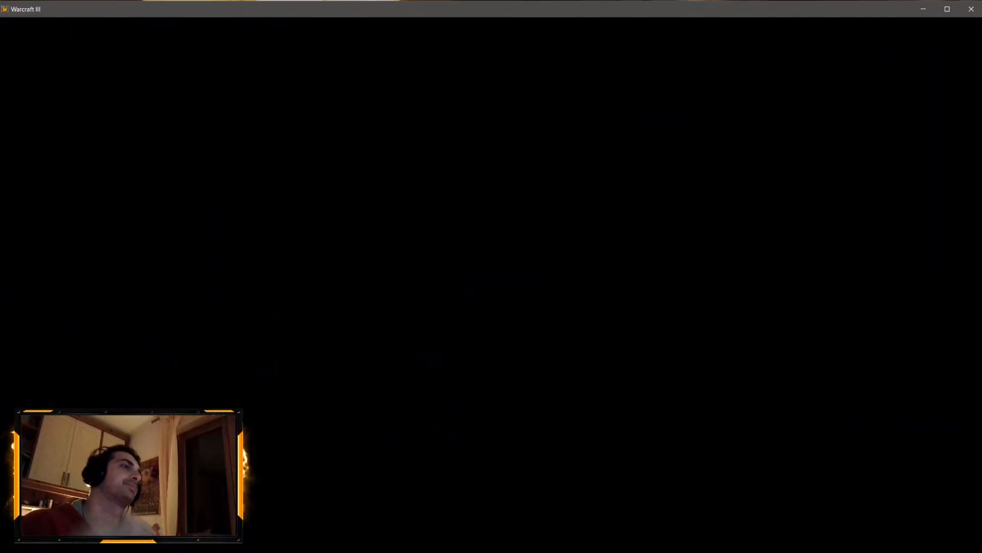
left_click(520, 313)
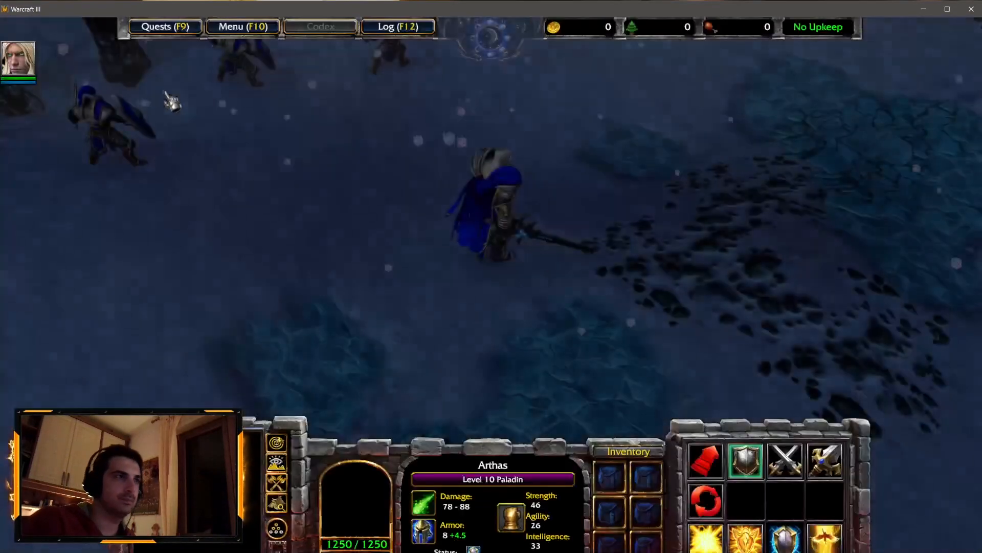
left_click(229, 30)
left_click(469, 307)
left_click(499, 205)
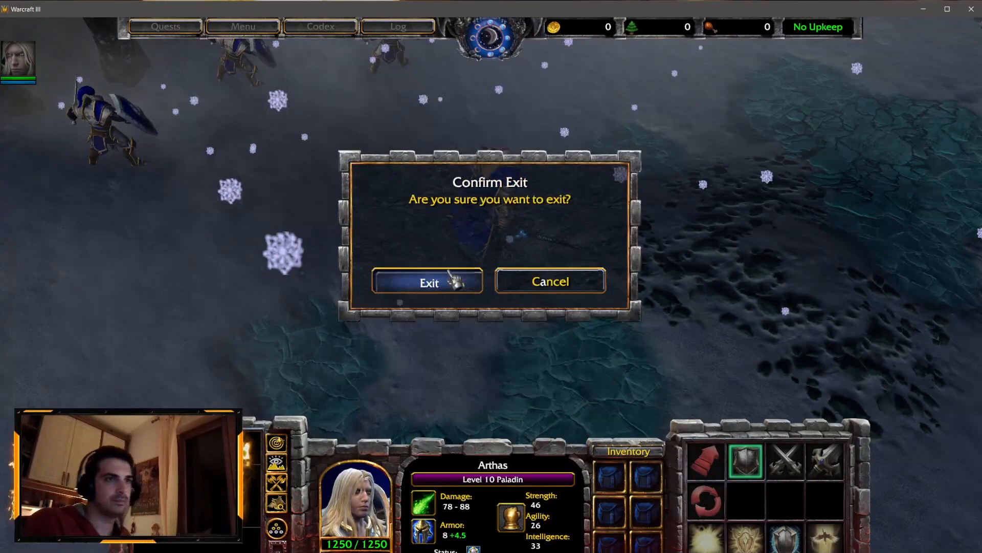
left_click(450, 274)
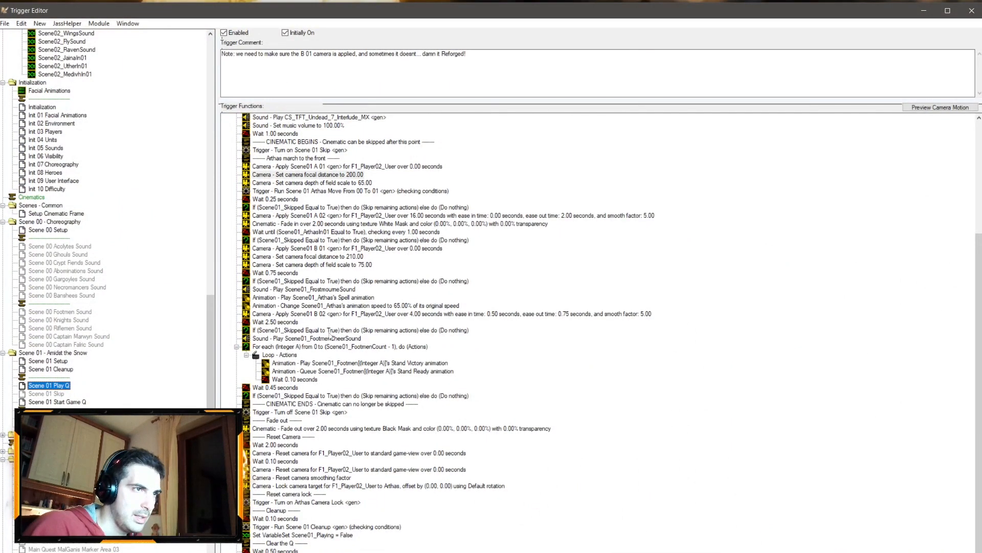
Step: Set the Scene01 B 01 camera's distance to 575 with value preview enabled
key("alt+Tab")
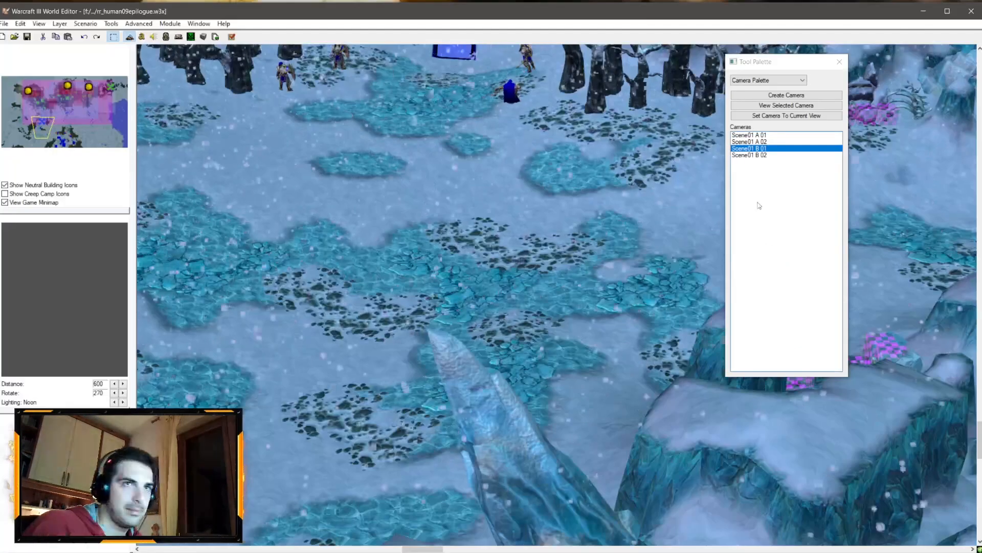
double_click(757, 148)
right_click(759, 148)
left_click(777, 155)
left_click(437, 370)
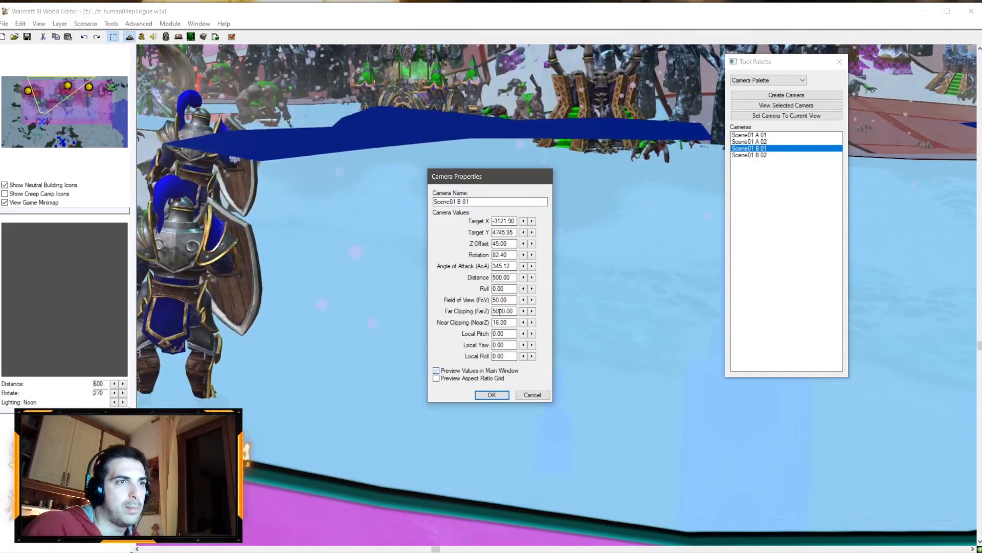
left_click_drag(499, 277, 492, 277)
type("55")
left_click(504, 266)
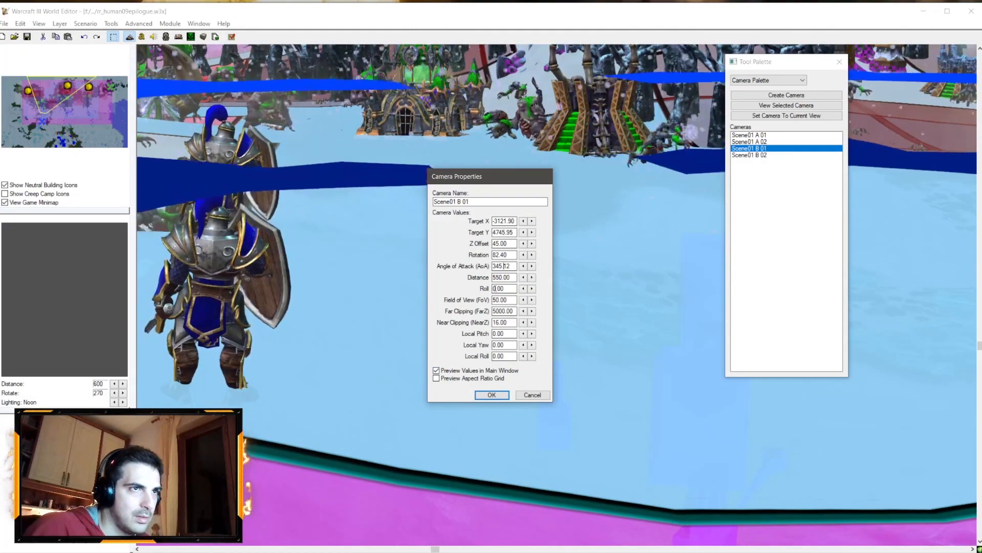
left_click_drag(497, 277, 502, 277)
type("75")
left_click(504, 266)
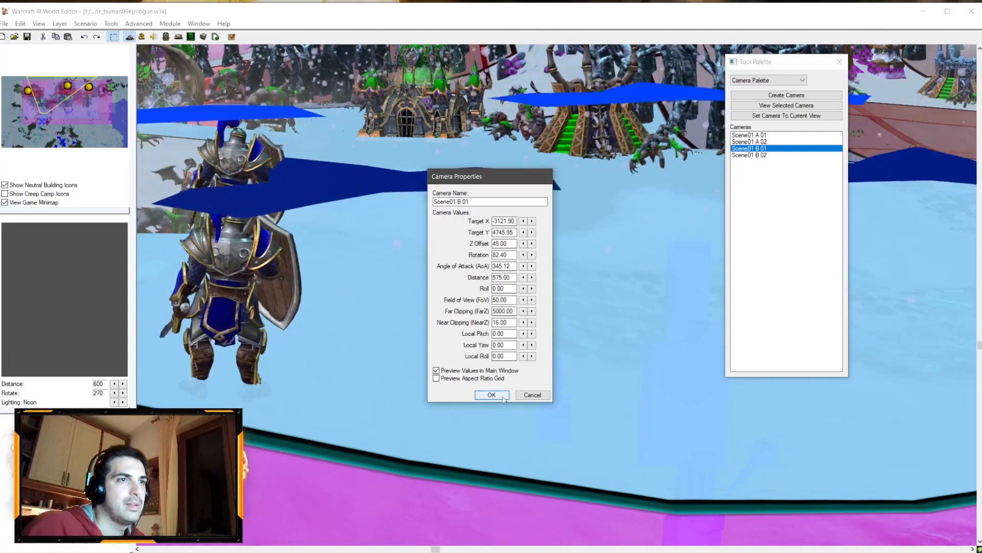
key("Return")
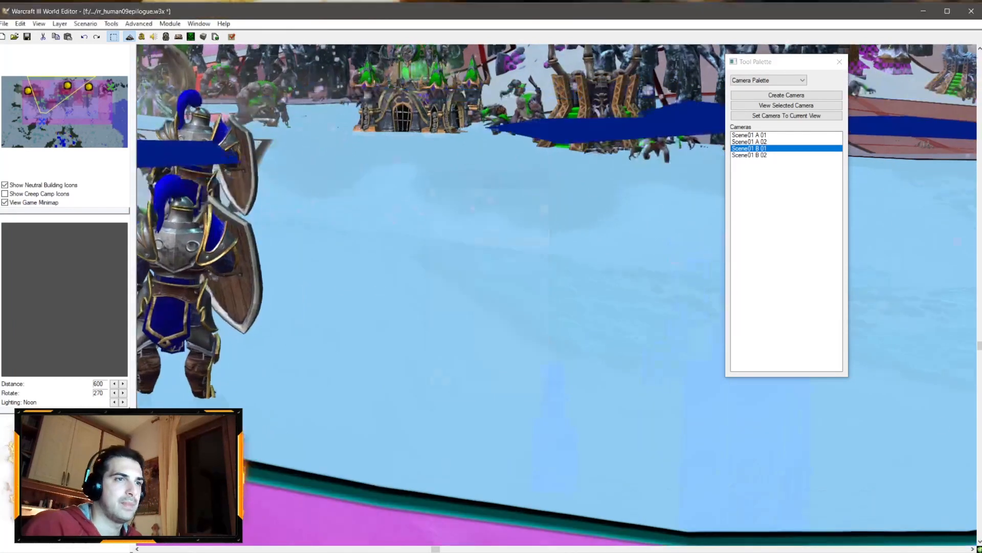
Step: Open the properties of the CS_H01a_Arthas_walk_a sound in the Sound Editor and close them
left_click(78, 551)
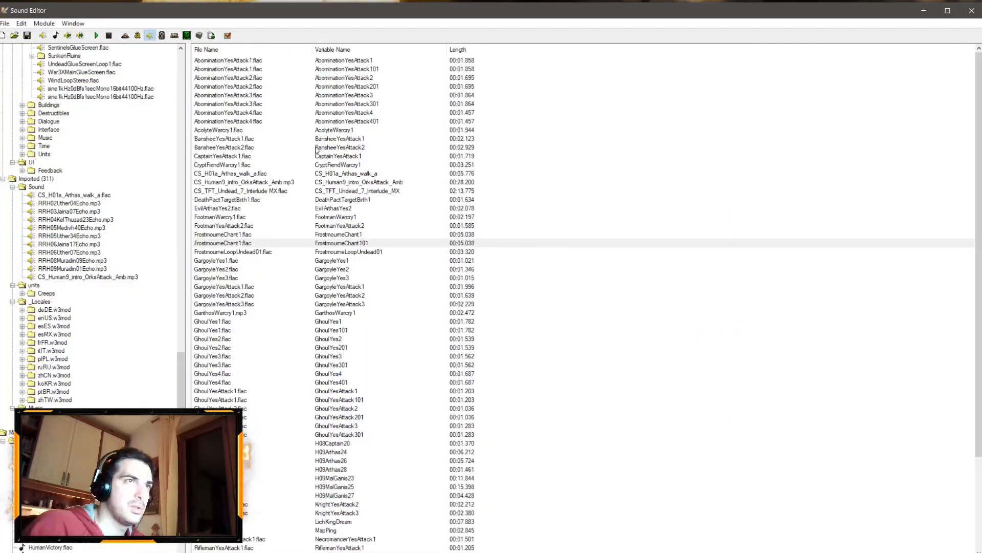
double_click(250, 174)
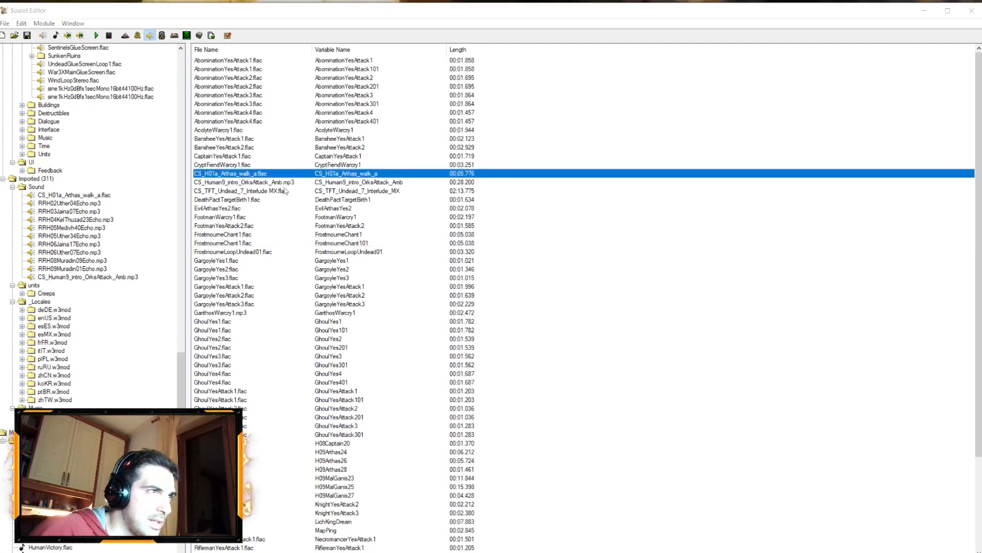
double_click(449, 294)
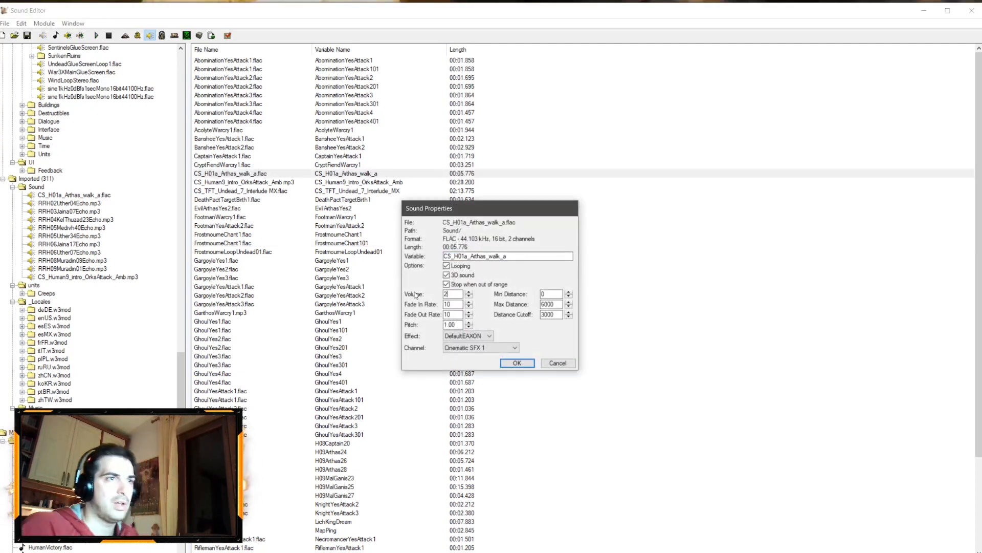
left_click(518, 362)
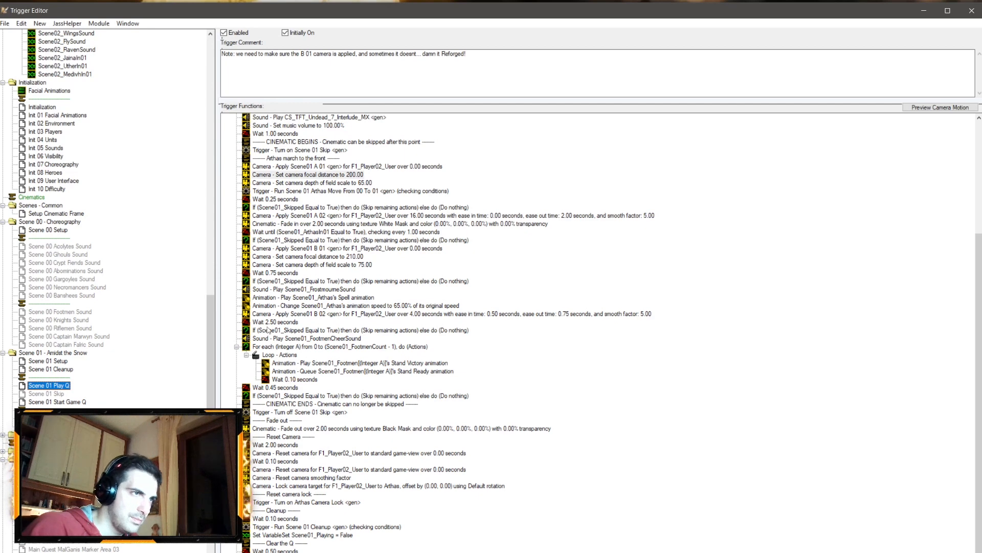
Step: Set the Scene01 B 02 camera move duration to 5 seconds
left_click(299, 338)
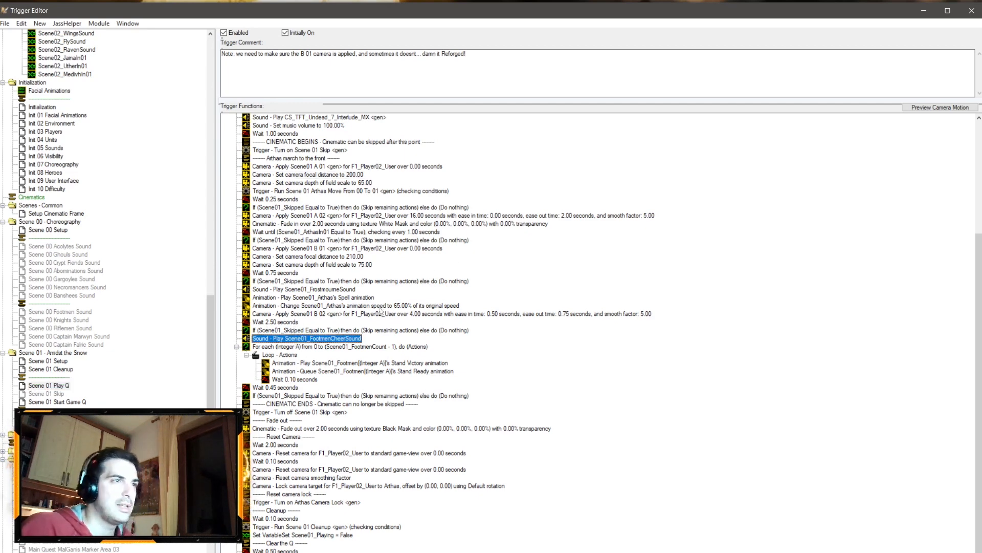
double_click(380, 308)
left_click(603, 352)
double_click(420, 315)
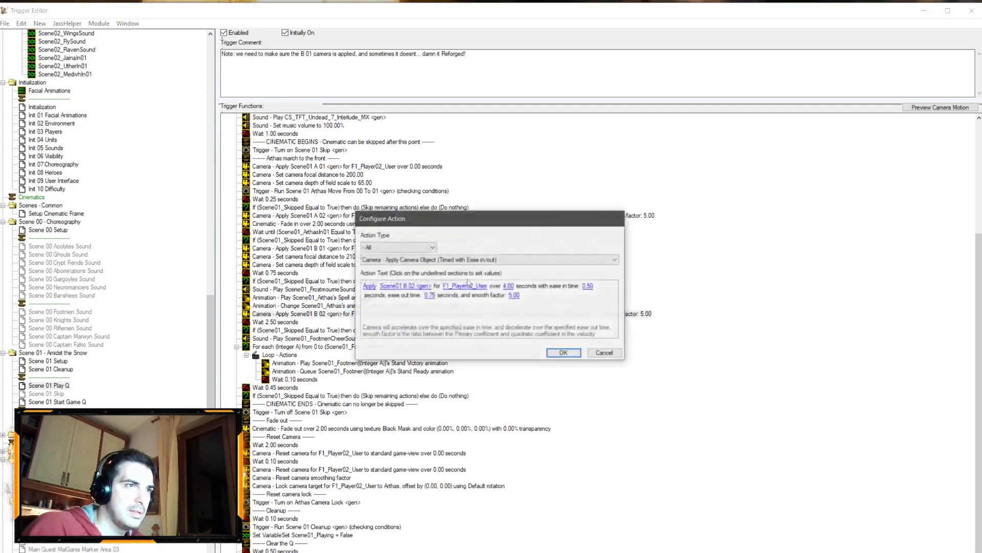
left_click(508, 287)
type("5")
key("Return")
Step: Set the Scene01 B 02 camera move's ease in time to 1 and ease out time to 1.5 seconds
key("Return")
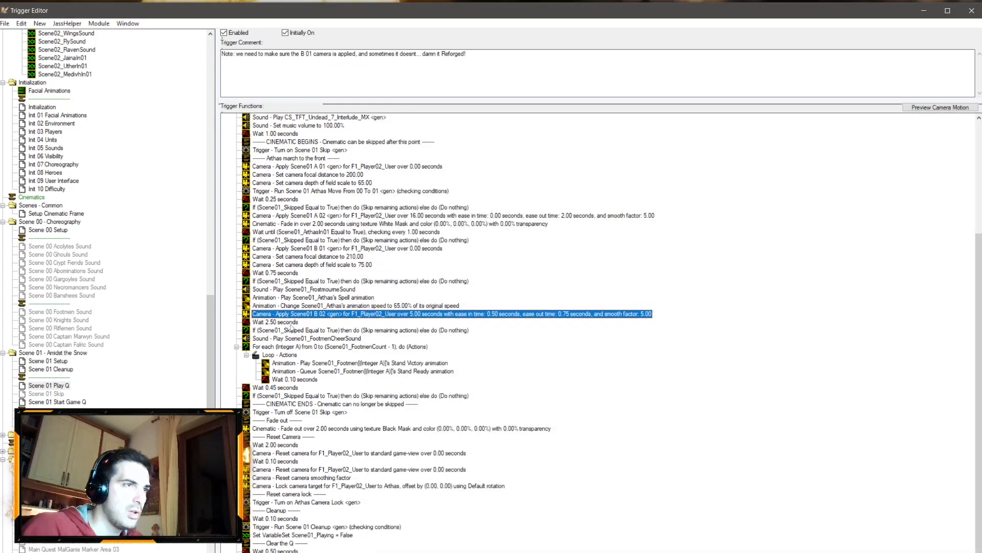
double_click(532, 313)
left_click(588, 286)
type("1")
key("Return")
left_click(429, 295)
type("1.5")
key("Return")
key("Return")
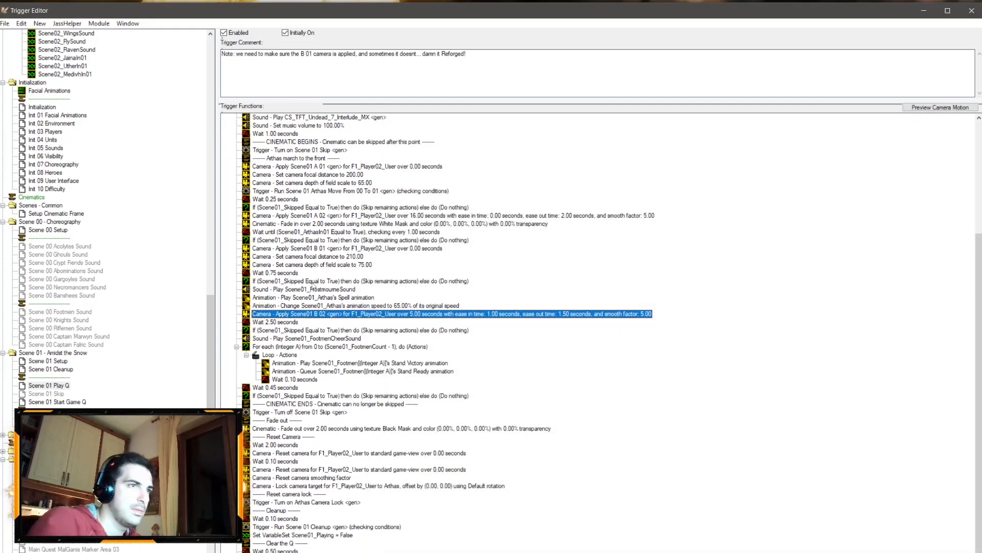
Step: Set the wait after the Scene01 B 02 camera move to 3 seconds
double_click(282, 324)
left_click(383, 285)
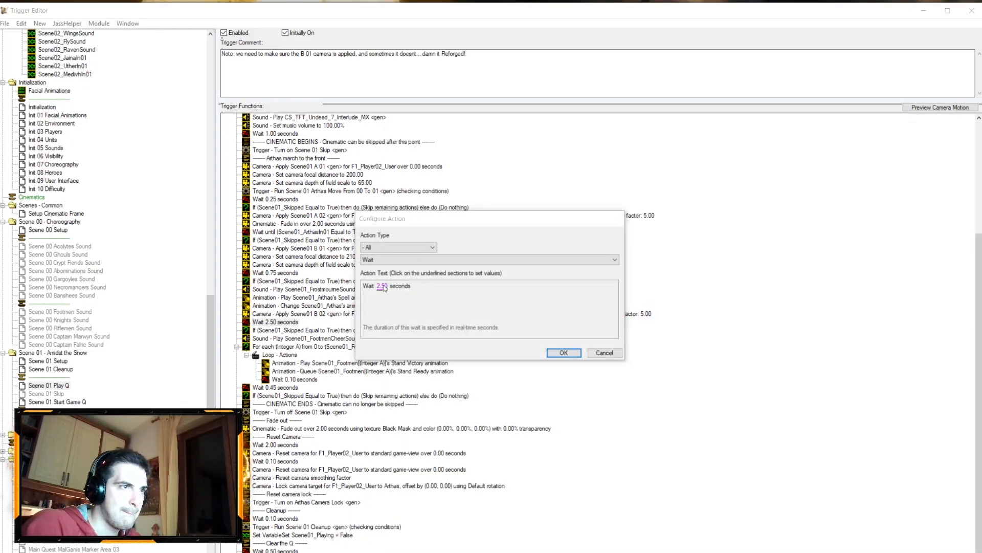
key("Return")
double_click(332, 396)
left_click(567, 352)
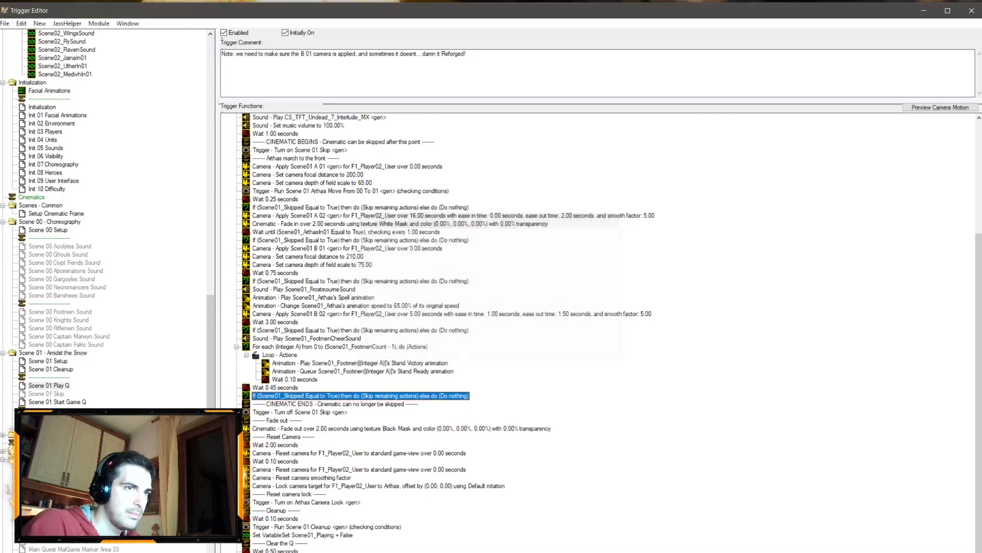
left_click(24, 545)
scroll(354, 239, "down", 4)
right_click_drag(353, 154, 331, 229, "ctrl")
scroll(353, 239, "down", 3)
Step: Switch the tool palette to units and inspect the area of Arthas's scene
left_click(772, 80)
left_click(771, 102)
right_click_drag(485, 248, 372, 350)
left_click_drag(273, 392, 443, 234)
left_click(410, 287, "ctrl")
left_click(187, 272)
right_click_drag(187, 271, 359, 300)
left_click_drag(387, 315, 318, 227)
left_click(302, 276, "ctrl")
left_click_drag(473, 513, 392, 282)
right_click_drag(673, 224, 475, 198)
left_click_drag(412, 231, 589, 302)
right_click_drag(589, 302, 568, 263)
Step: Save the map and launch a test run
left_click(532, 61)
key("ctrl+s")
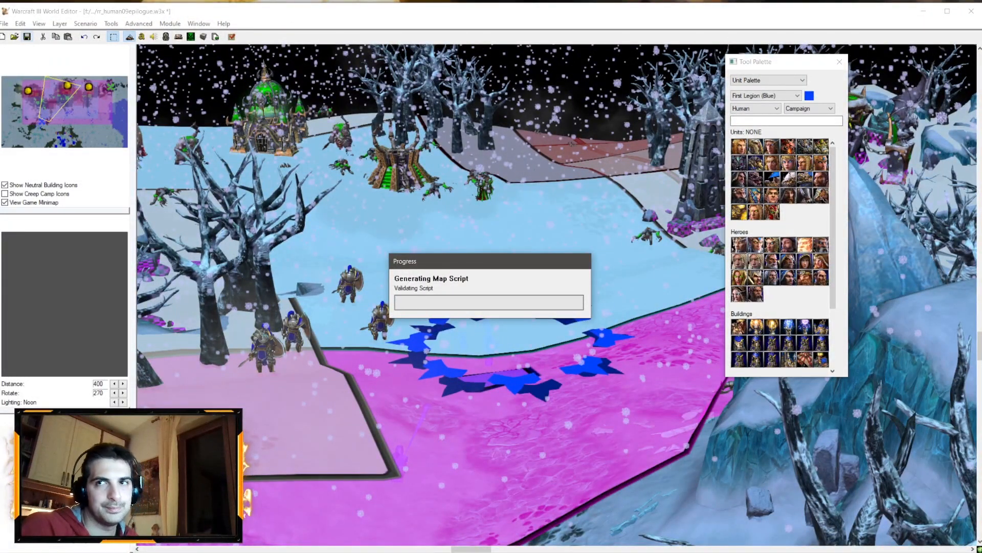
left_click(233, 38)
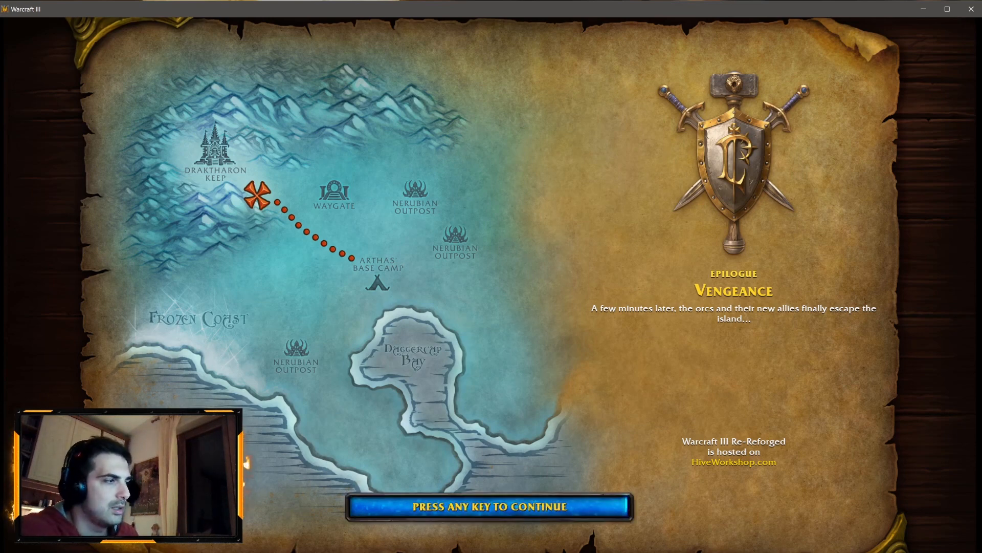
Step: Play the interactive section of the interlude and exit the game
key("space")
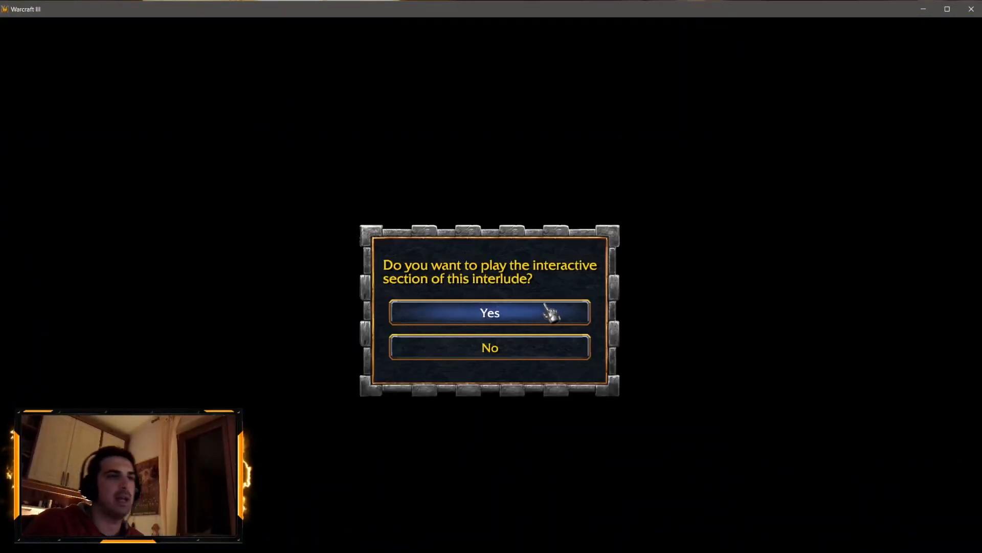
left_click(552, 312)
left_click(243, 27)
left_click(475, 308)
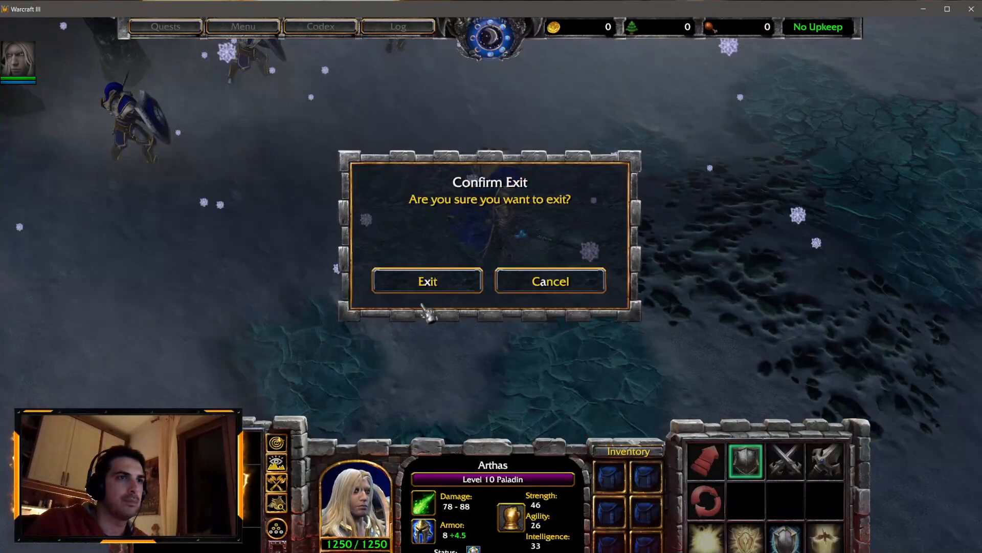
left_click(434, 282)
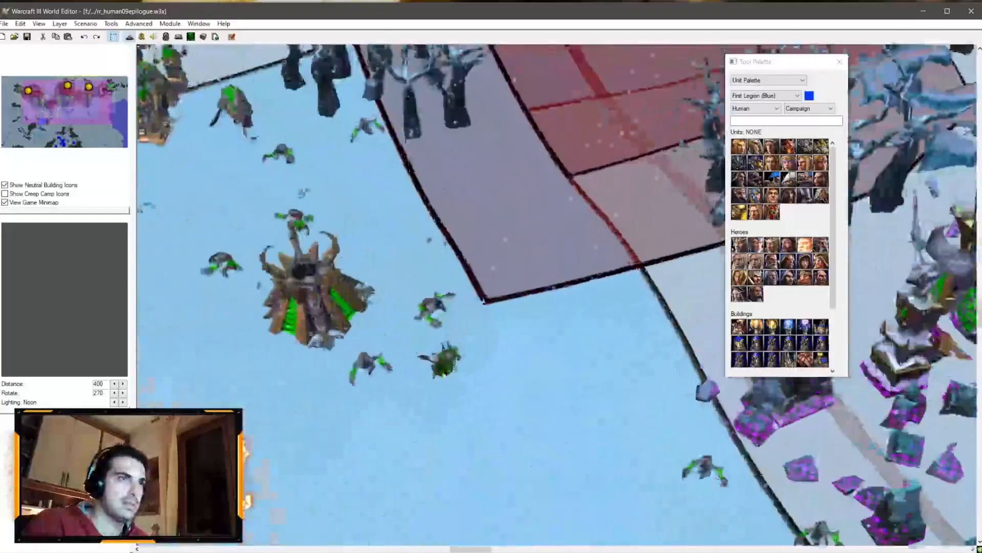
Step: Inspect the undead units around the base in the editor view
right_click_drag(282, 314, 490, 361)
scroll(418, 300, "down", 4)
right_click_drag(398, 322, 388, 260, "ctrl")
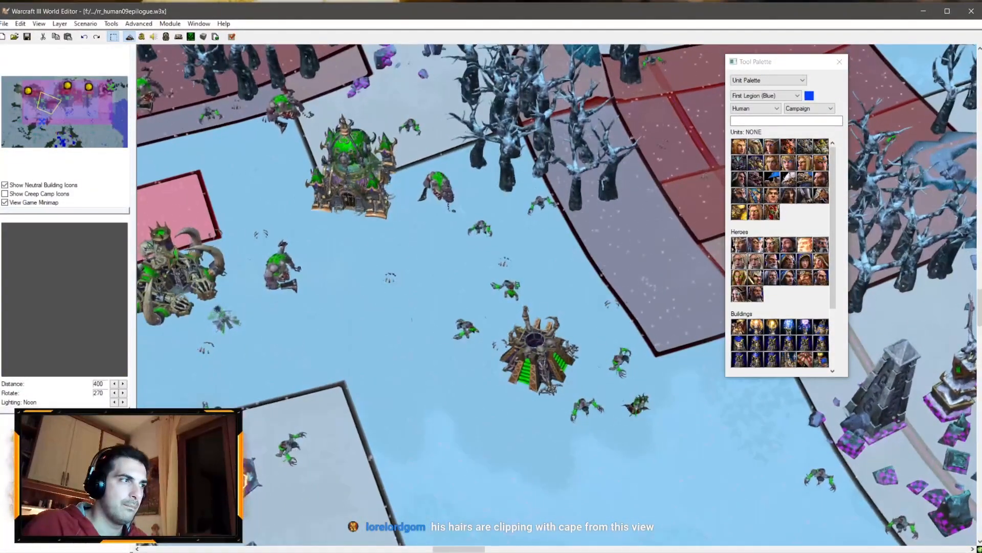
right_click_drag(511, 358, 427, 332)
scroll(499, 318, "up", 4)
right_click_drag(500, 318, 428, 303)
scroll(555, 241, "down", 4)
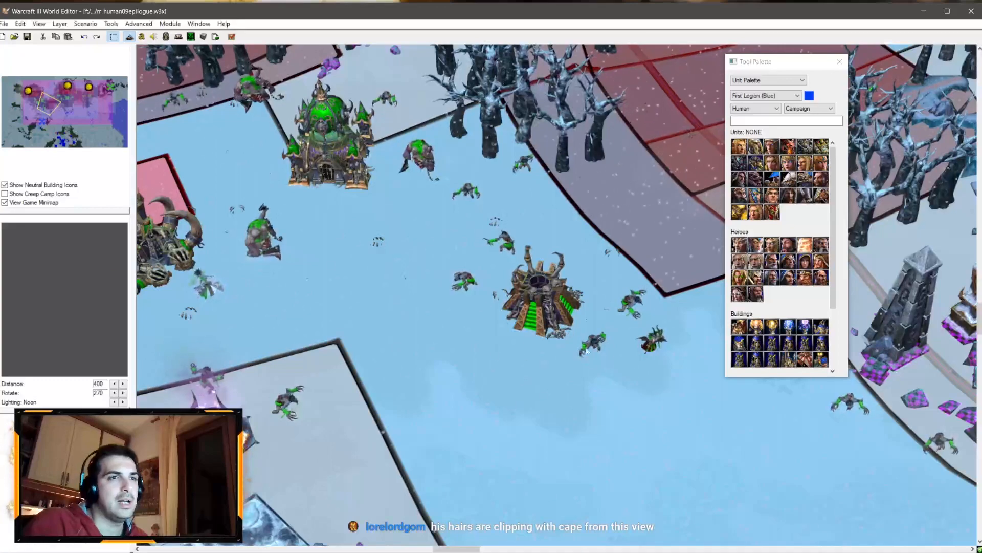
left_click(427, 302)
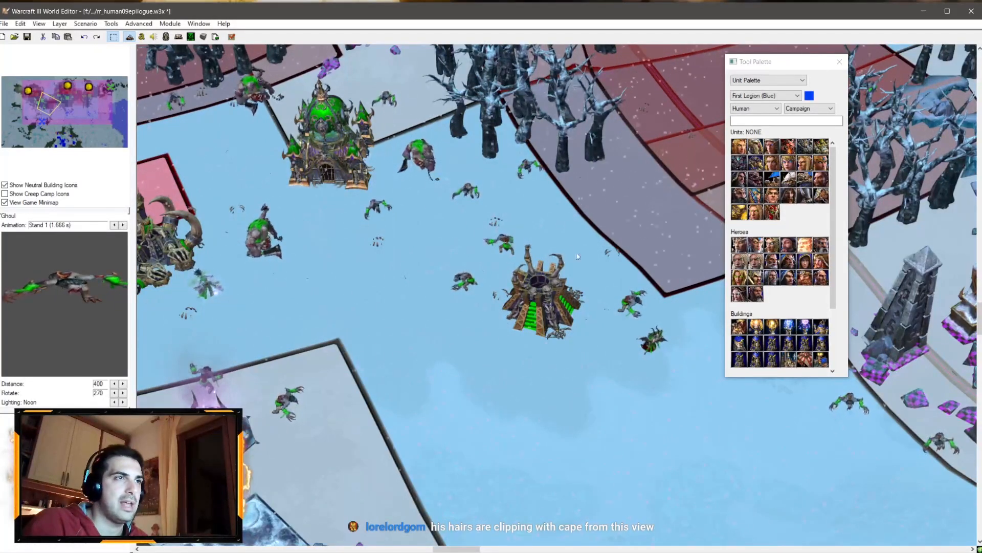
left_click(578, 188)
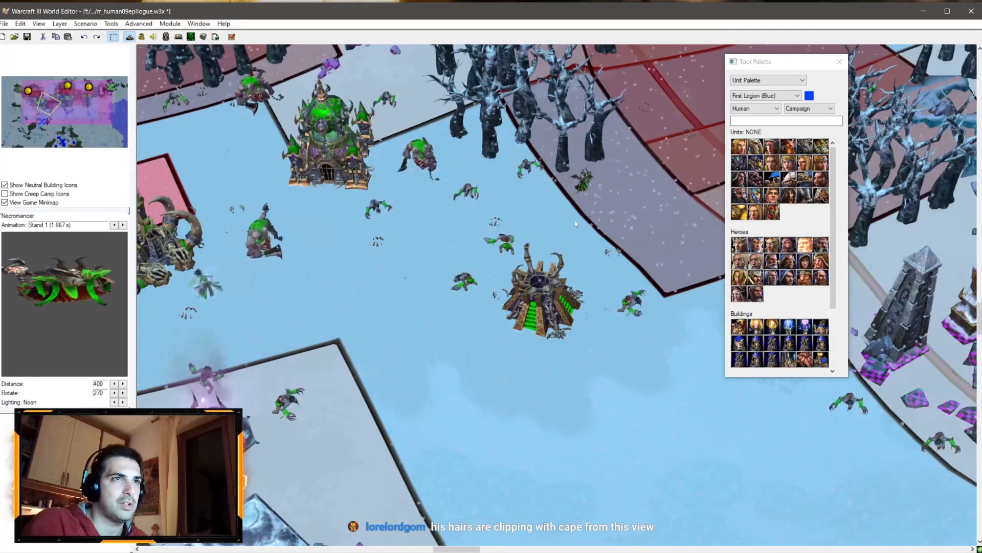
Step: Pan around the undead base from several angles, undoing an accidental unit move along the way
left_click_drag(553, 272, 320, 220)
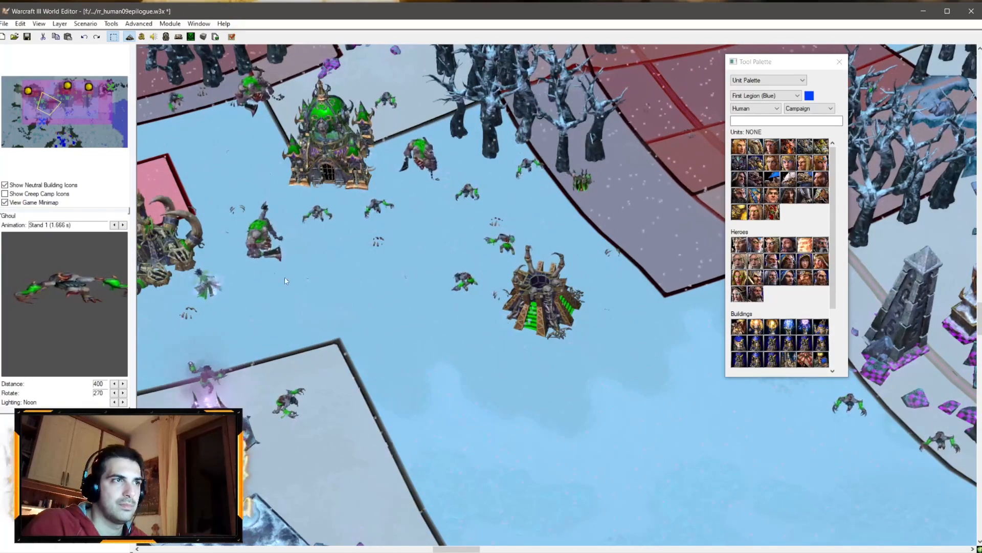
right_click_drag(222, 260, 355, 294)
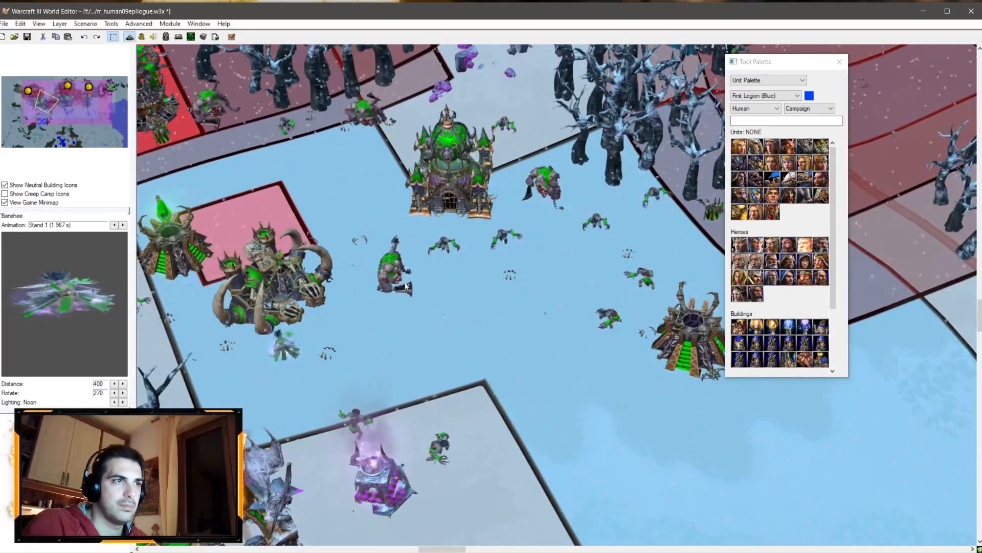
left_click_drag(394, 278, 351, 325)
left_click_drag(443, 257, 371, 283)
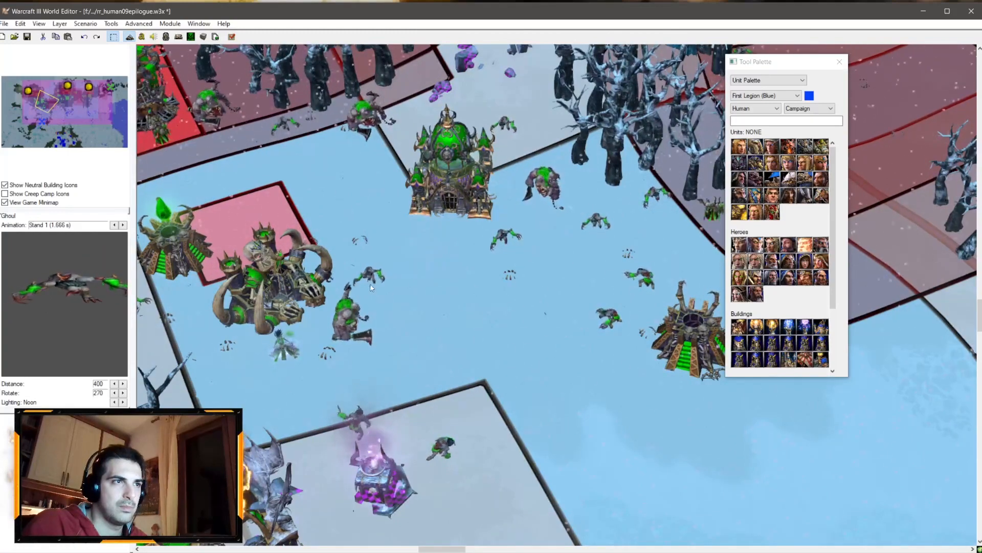
left_click_drag(608, 324, 443, 247)
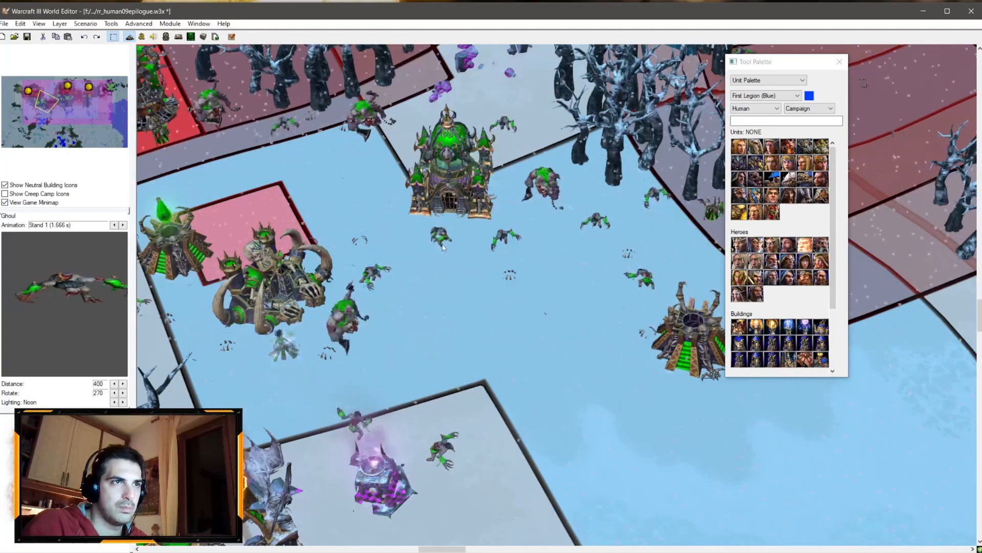
key("ctrl+z")
key("Right")
left_click_drag(644, 214, 372, 240)
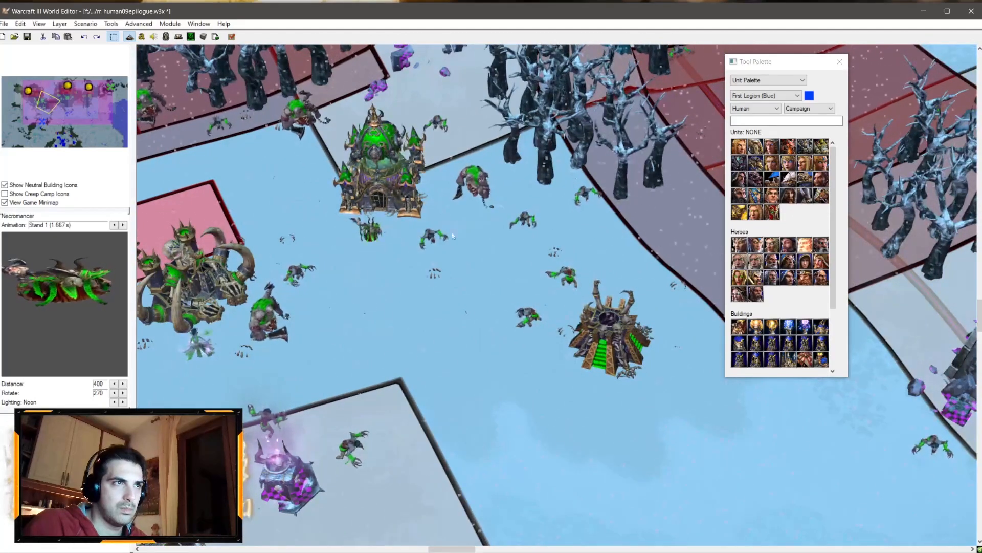
left_click_drag(524, 224, 646, 212)
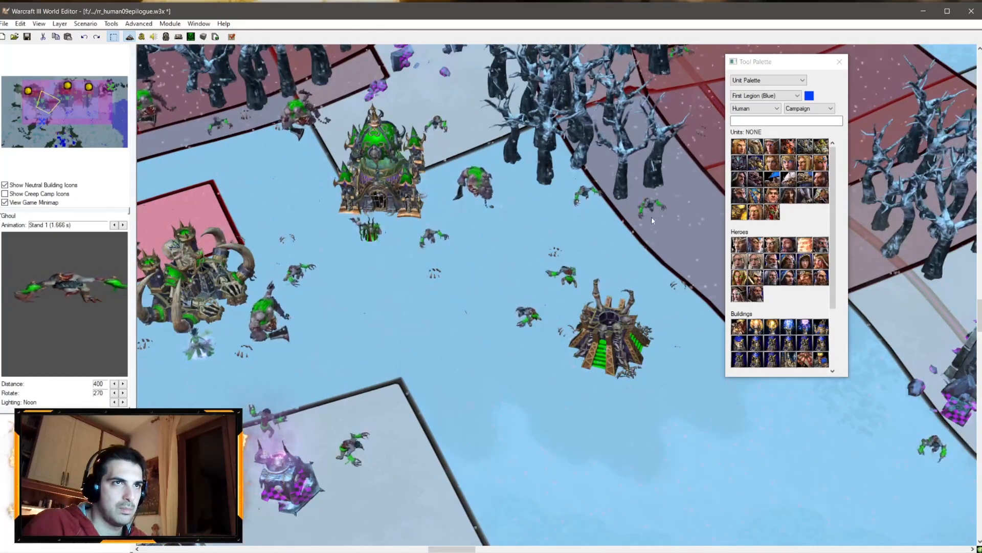
right_click_drag(606, 265, 415, 99)
right_click_drag(558, 399, 474, 184)
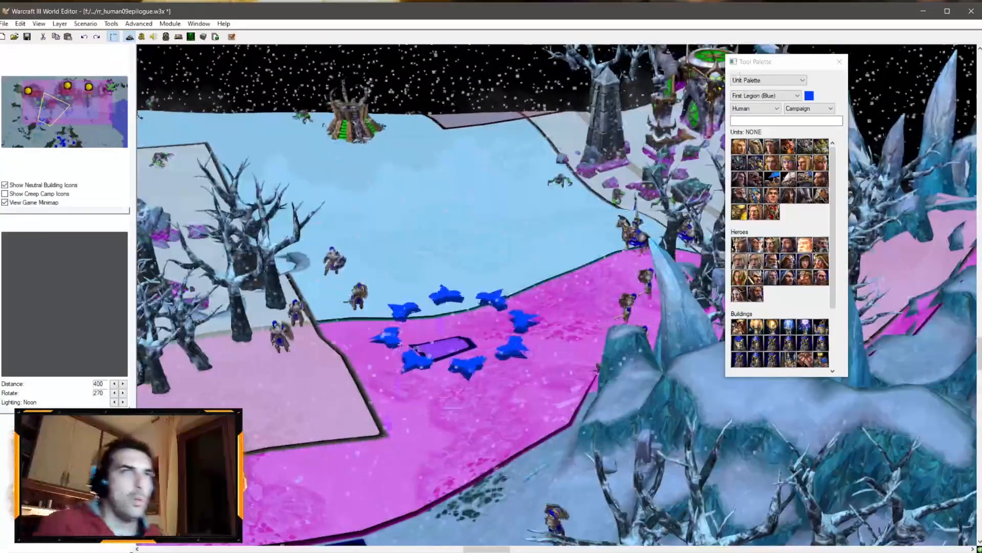
Step: Adjust camera Scene01 B 01 to rotation 87.40, target X -3124.90, target Y 4723.95 and distance 595
left_click(767, 81)
left_click(764, 117)
left_click(750, 149)
double_click(750, 148)
right_click(750, 148)
left_click(788, 152)
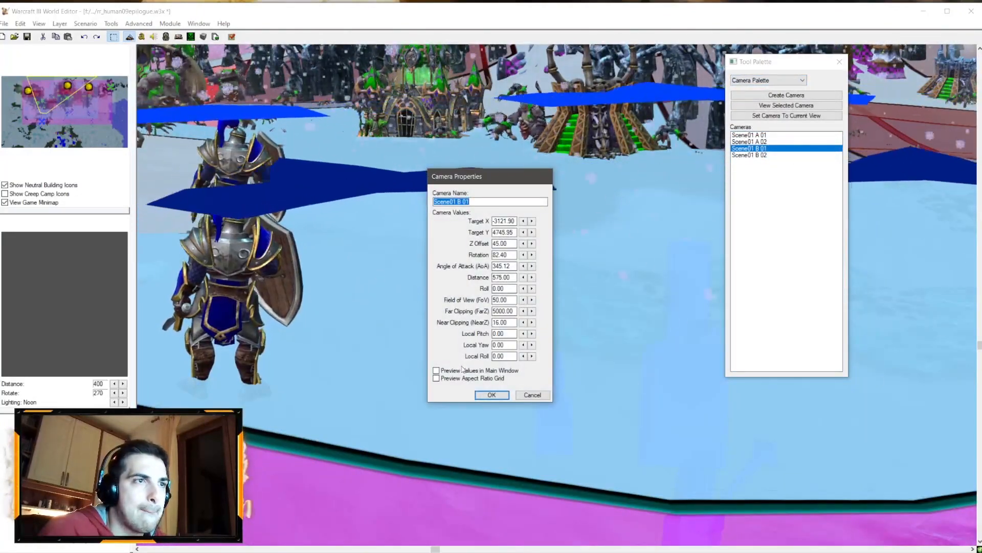
left_click(532, 254)
left_click(532, 254)
left_click(532, 254)
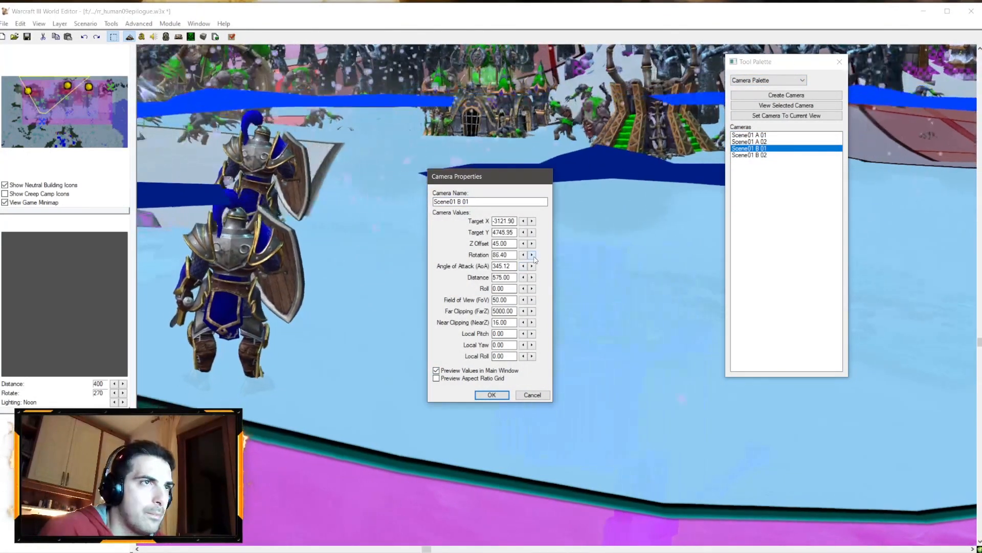
left_click(533, 254)
left_click(532, 254)
left_click(532, 232)
left_click(523, 233)
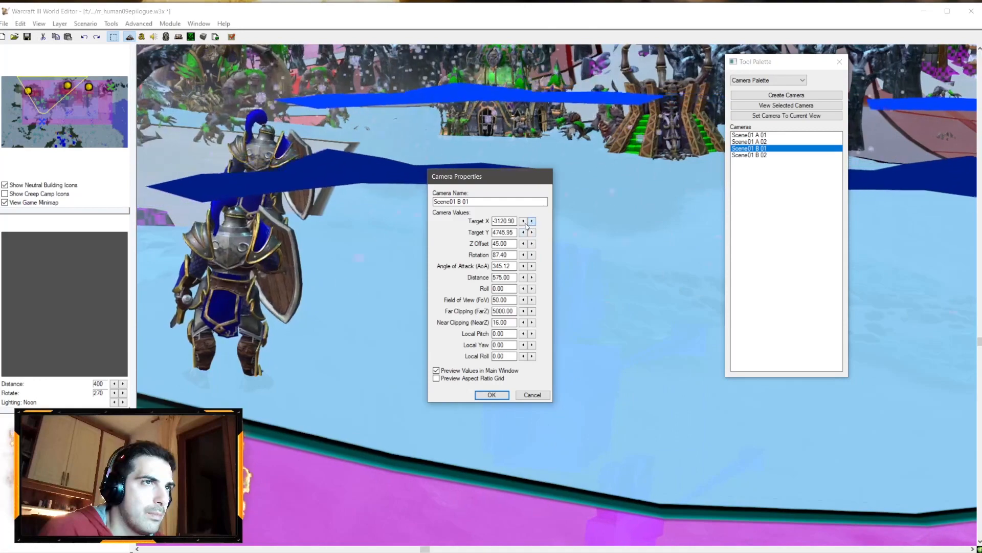
left_click(524, 221)
left_click(524, 221)
left_click(524, 220)
left_click(523, 233)
left_click(523, 232)
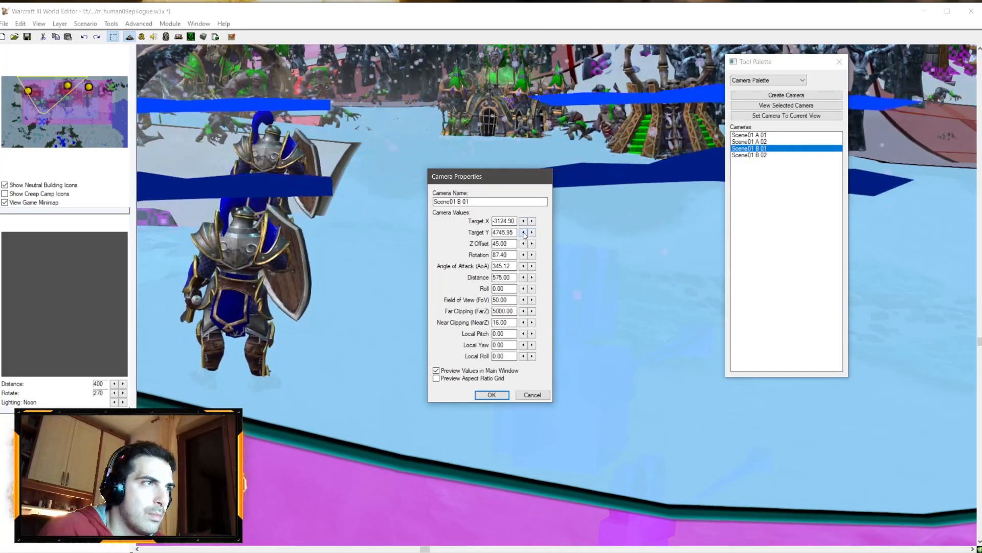
left_click(523, 233)
left_click_drag(523, 232, 523, 233)
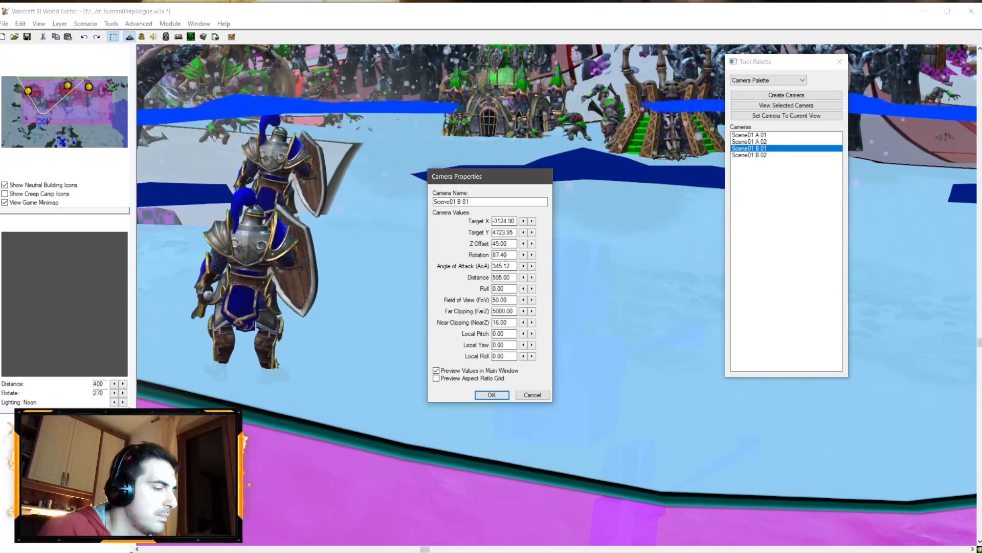
key("Return")
Step: Set camera Scene01 B 02 to rotation 83.73 and distance 1000
left_click(757, 155)
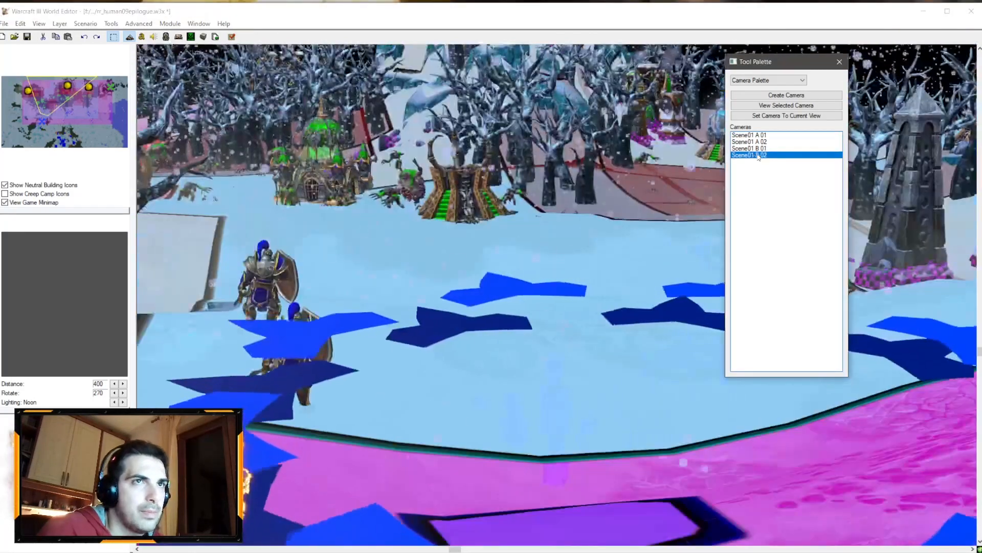
double_click(757, 155)
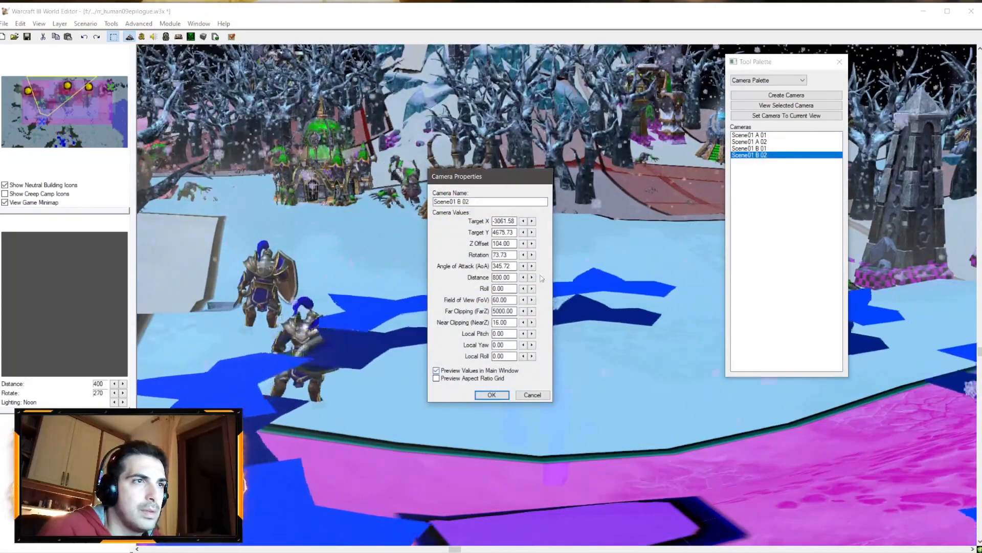
left_click(531, 254)
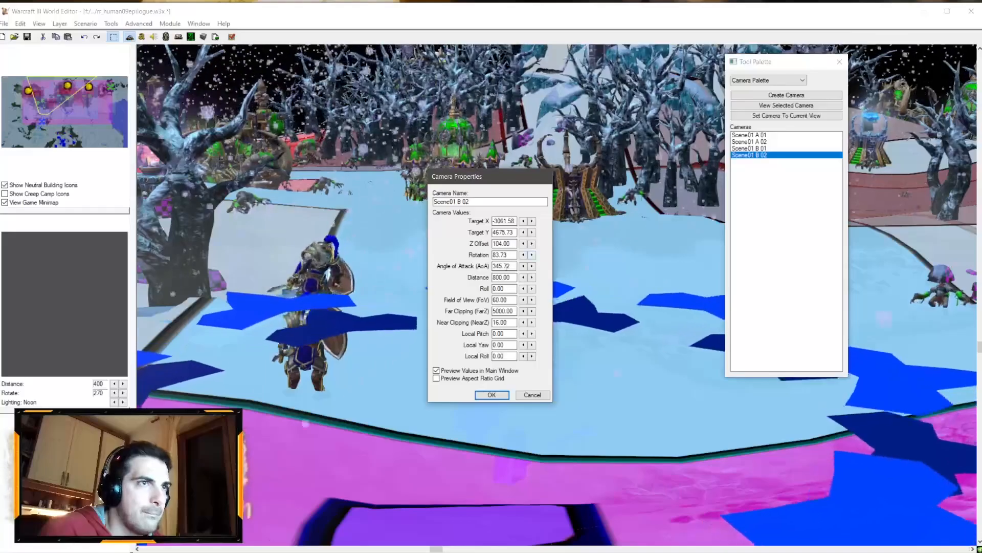
left_click_drag(496, 277, 492, 278)
type("10")
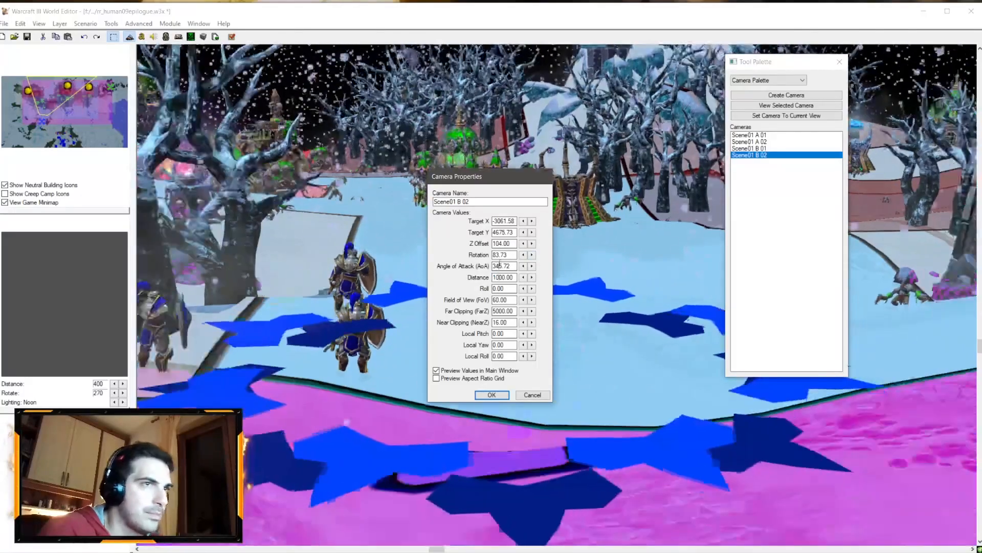
left_click(491, 395)
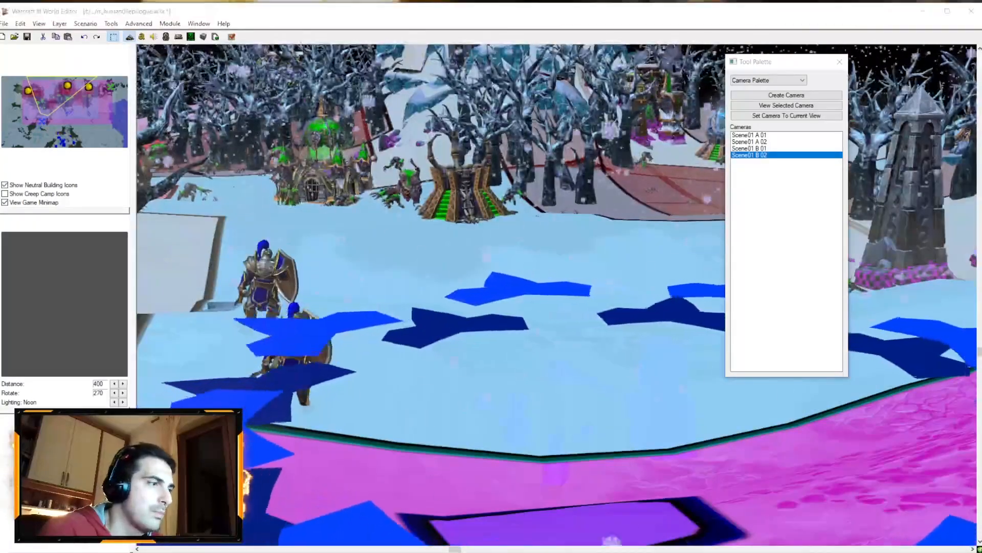
Step: Switch to the Trigger Editor and paste the copied focal distance and depth of field actions after the Scene01 B 02 camera apply
key("alt+Tab")
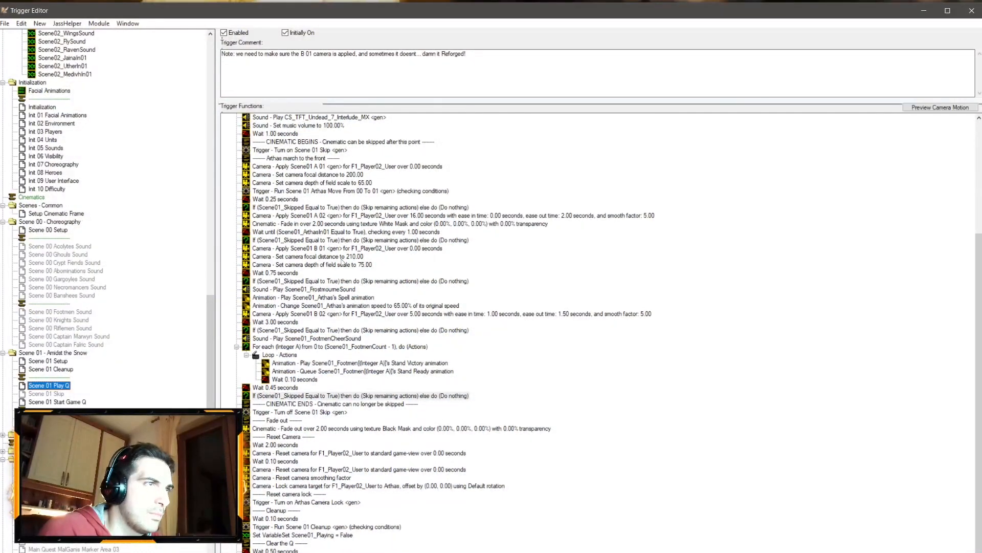
left_click(332, 316)
type("Camera - Set camera focal distance to 210.00 Camera - Set camera depth of field scale to 75.00")
Step: Set the pasted camera focal distance after the Scene01 B 02 camera to 350
double_click(316, 322)
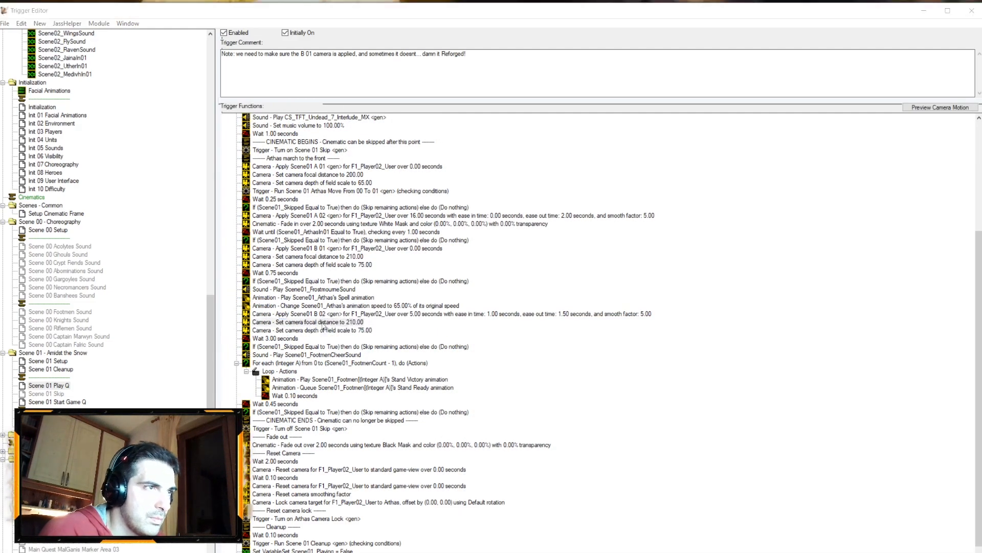
left_click(439, 287)
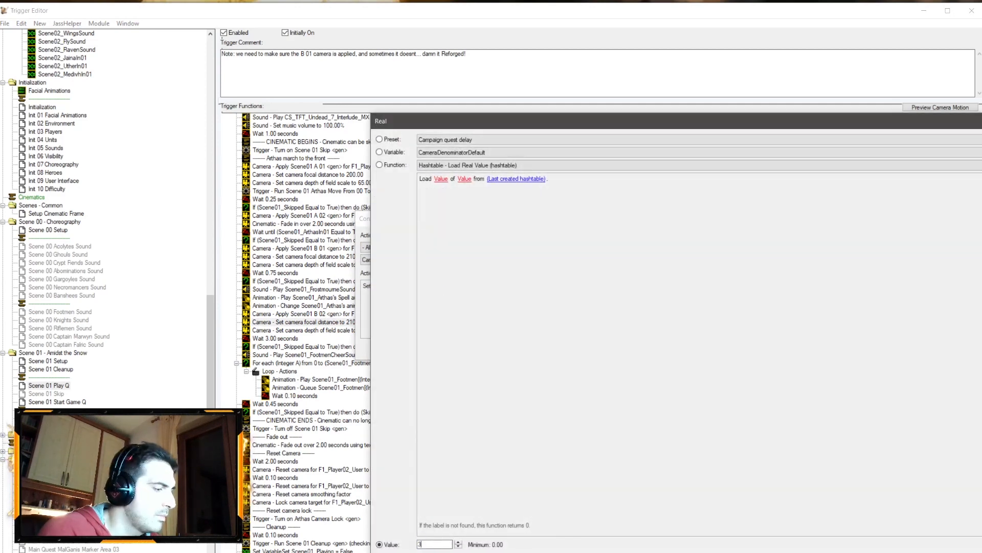
key("Return")
key("Return")
double_click(353, 323)
left_click(438, 289)
type("350")
key("Return")
key("Return")
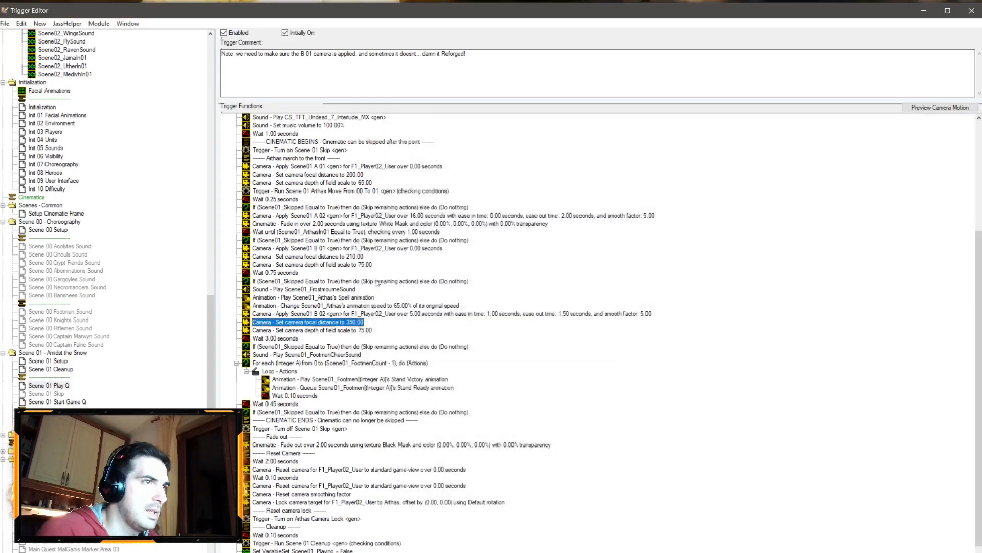
Step: Set the camera focal distance after the Scene01 B 01 camera to 240
double_click(307, 257)
left_click(439, 289)
type("24")
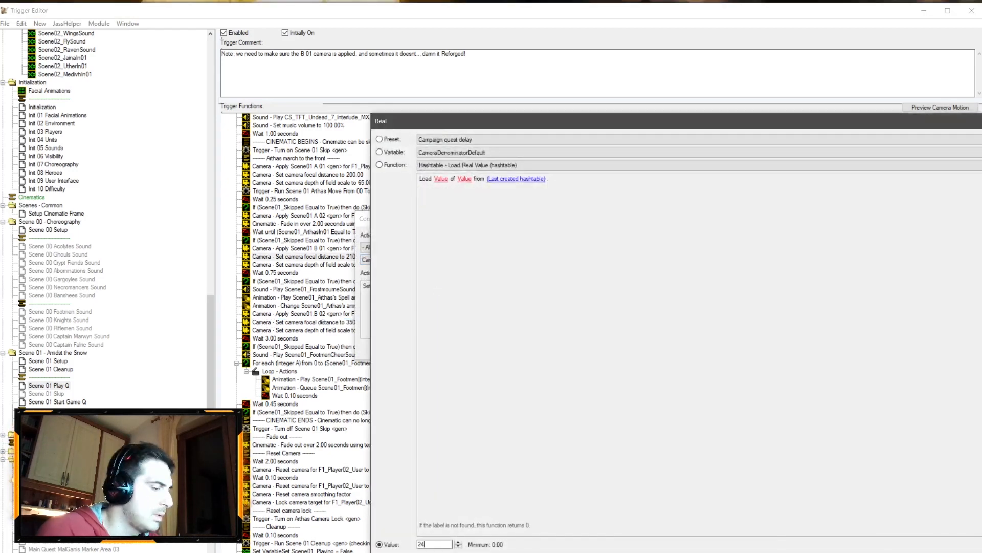
key("Return")
key("Return")
Step: Set the depth of field scale after the Scene01 B 02 camera to 55
double_click(368, 331)
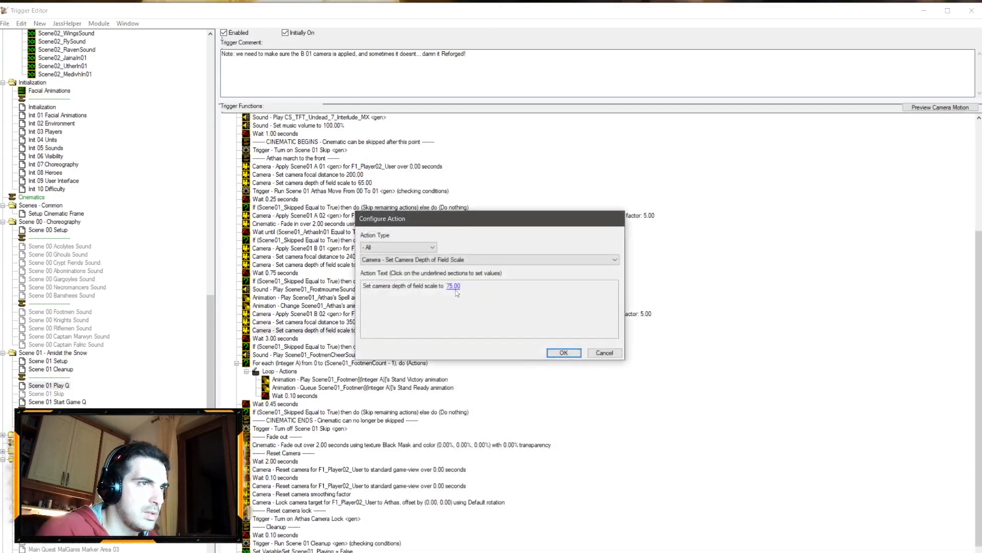
left_click(455, 289)
type("55")
key("Return")
key("Return")
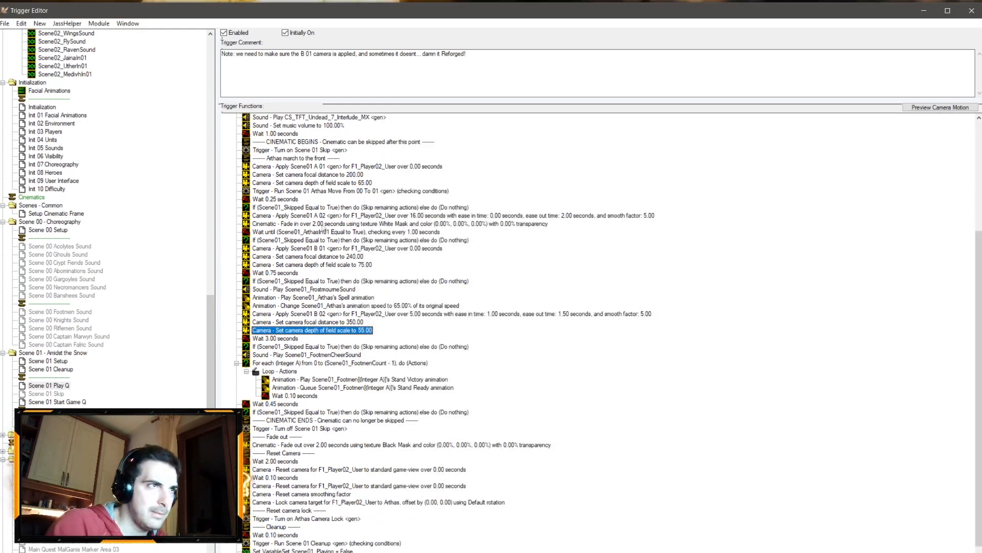
Step: Copy the footmen's queued Stand Ready animation action and paste it after Arthas's Spell animation
left_click(320, 217)
left_click(319, 240)
left_click(317, 257)
left_click(312, 315)
left_click(302, 332)
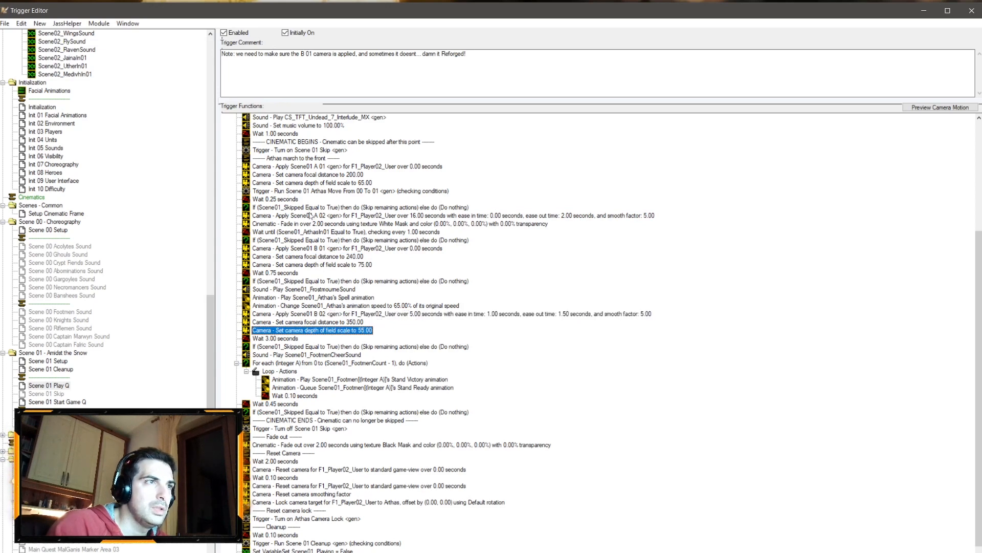
left_click(305, 388)
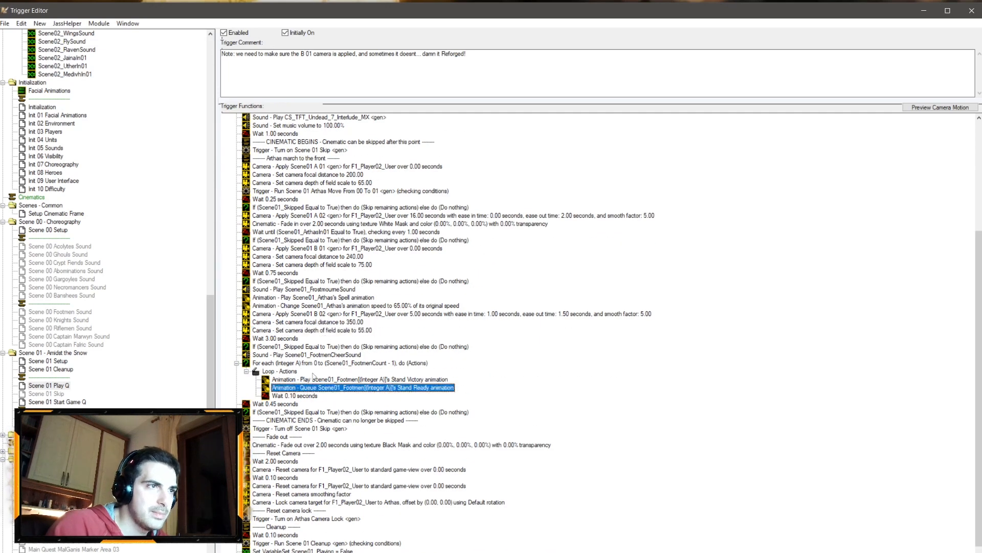
left_click(315, 299)
key("ctrl+v")
Step: Change the pasted queued animation's unit to Scene01_Arthas and save the triggers
double_click(321, 306)
left_click(406, 288)
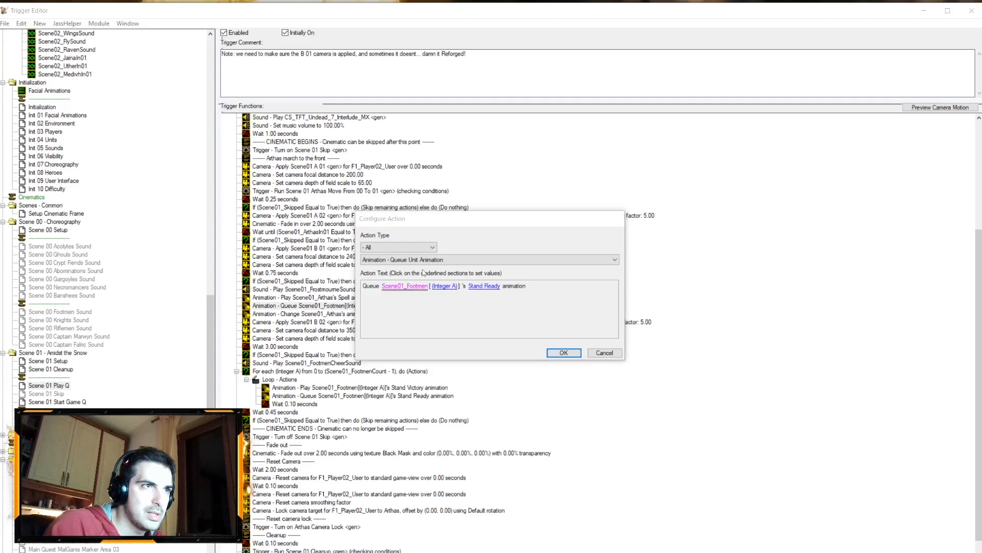
left_click(437, 152)
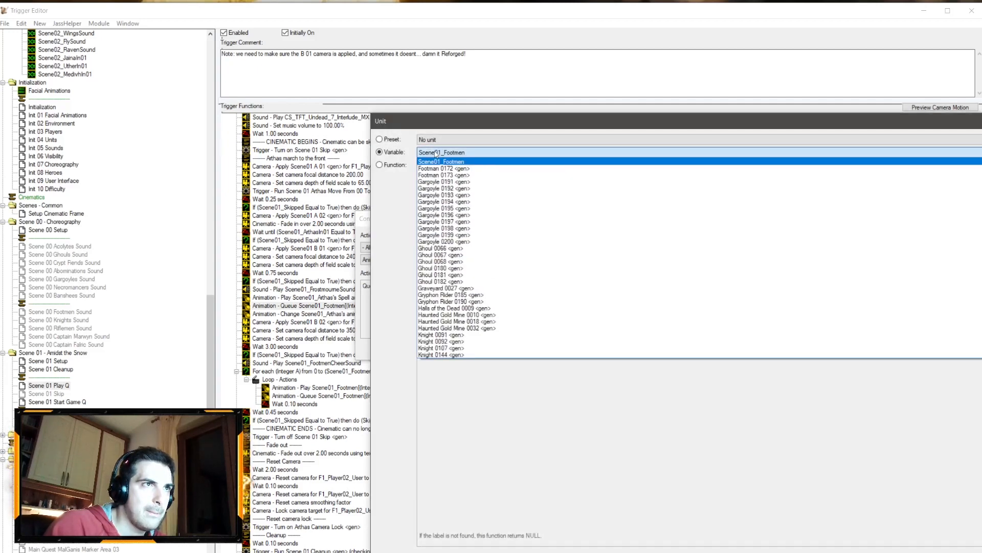
scroll(475, 233, "up", 10)
scroll(481, 251, "down", 7)
scroll(484, 268, "up", 8)
left_click(463, 197)
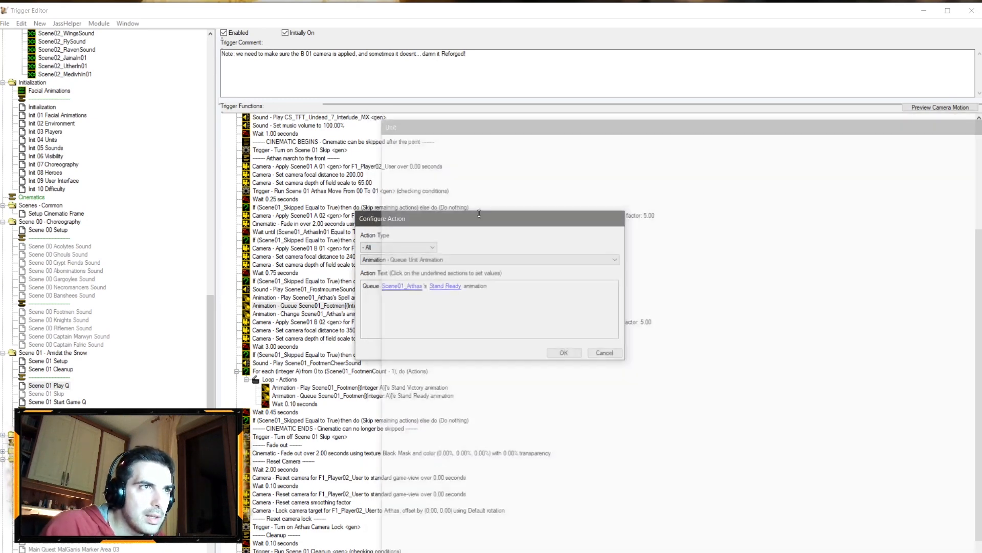
left_click(550, 352)
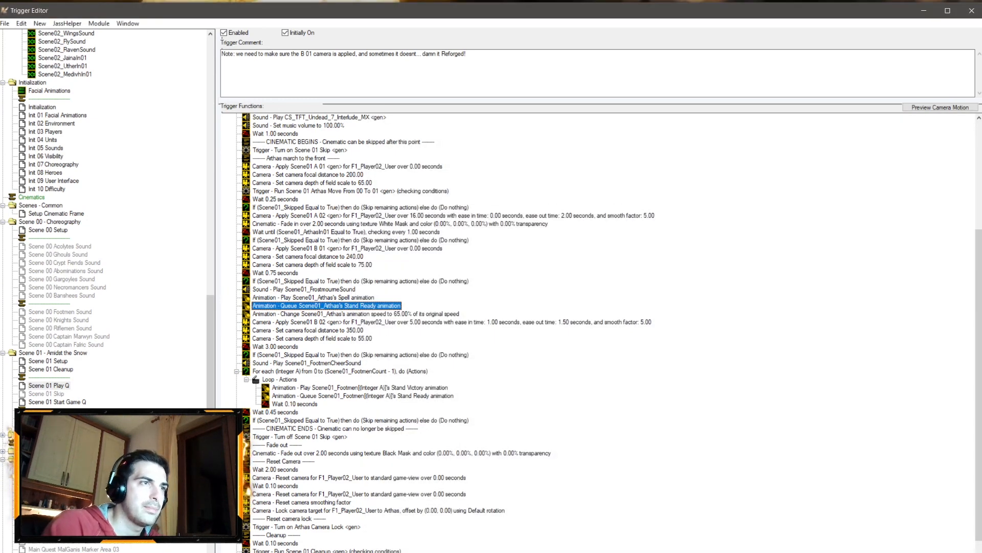
key("ctrl+s")
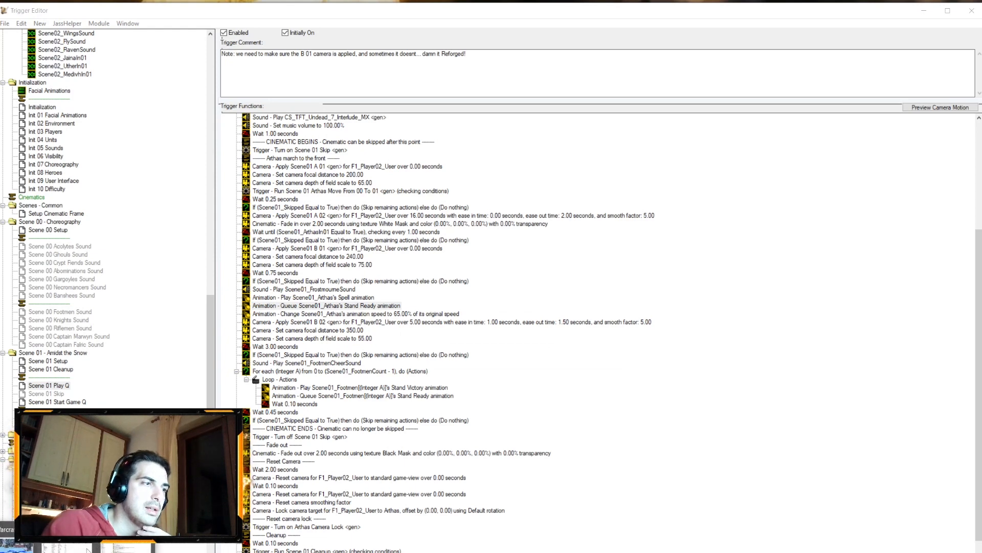
Step: Switch to the Sound Editor, review the CS_H01a_Arthas_walk_a.flac properties and play the sound
left_click(88, 550)
double_click(324, 174)
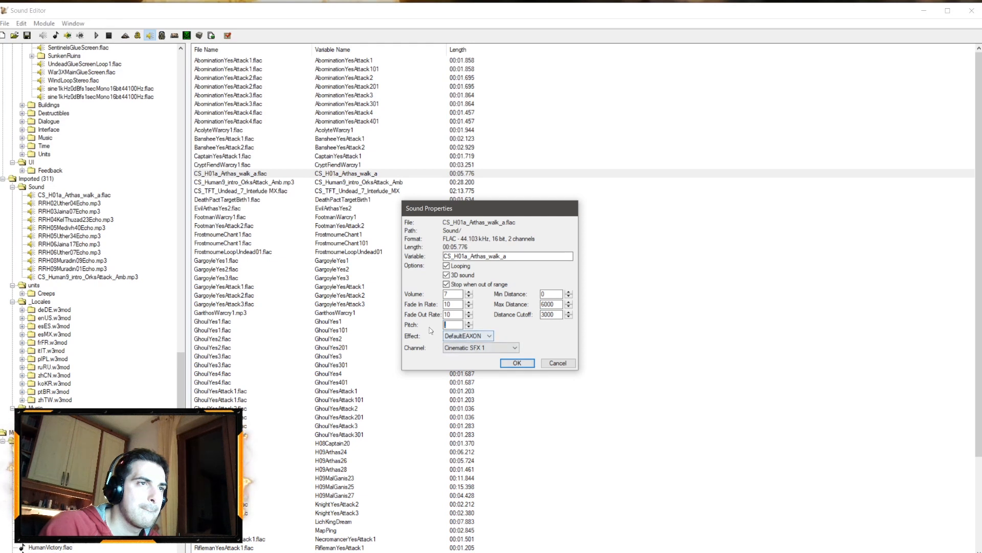
left_click(517, 363)
right_click(292, 173)
left_click(314, 182)
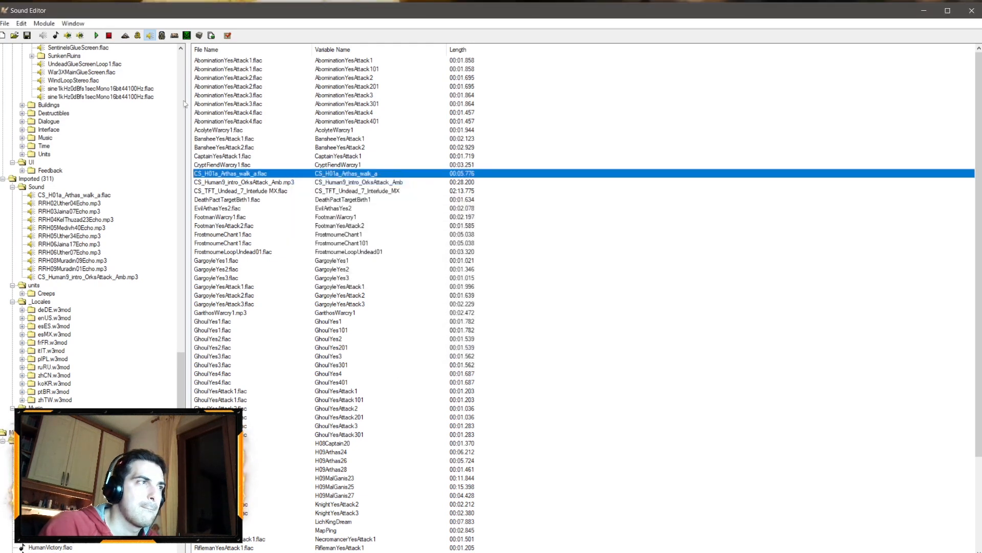
Step: Return to the World Editor and save the map
left_click(30, 552)
left_click(30, 544)
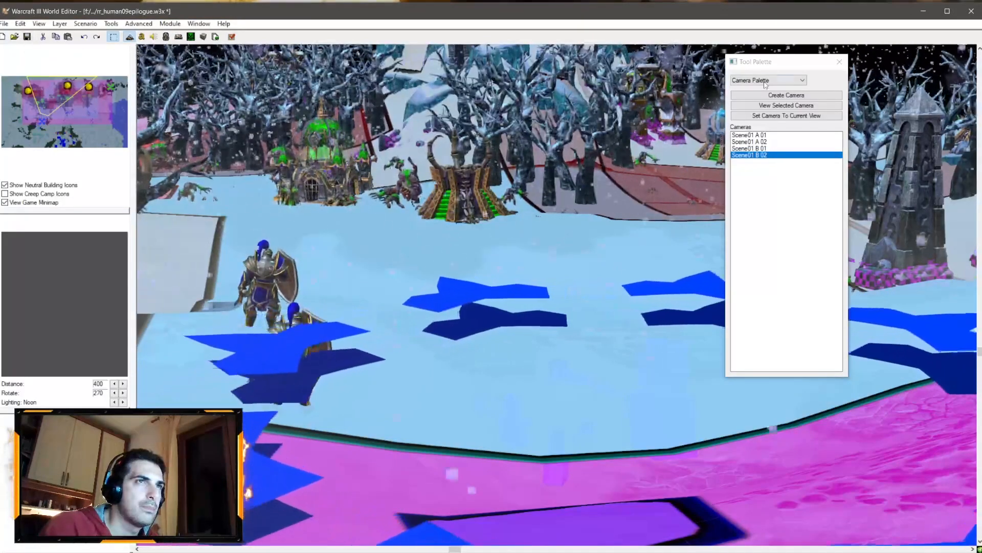
key("ctrl+s")
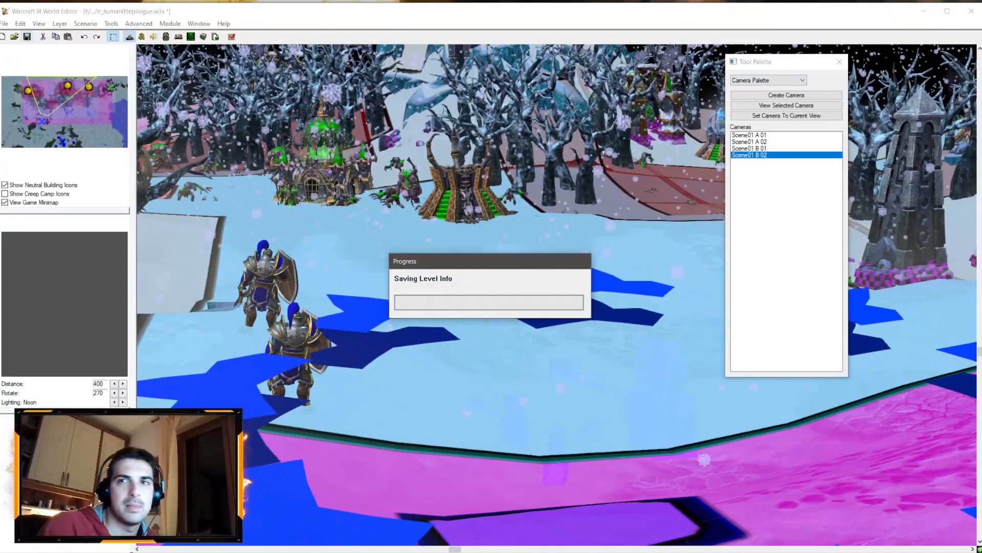
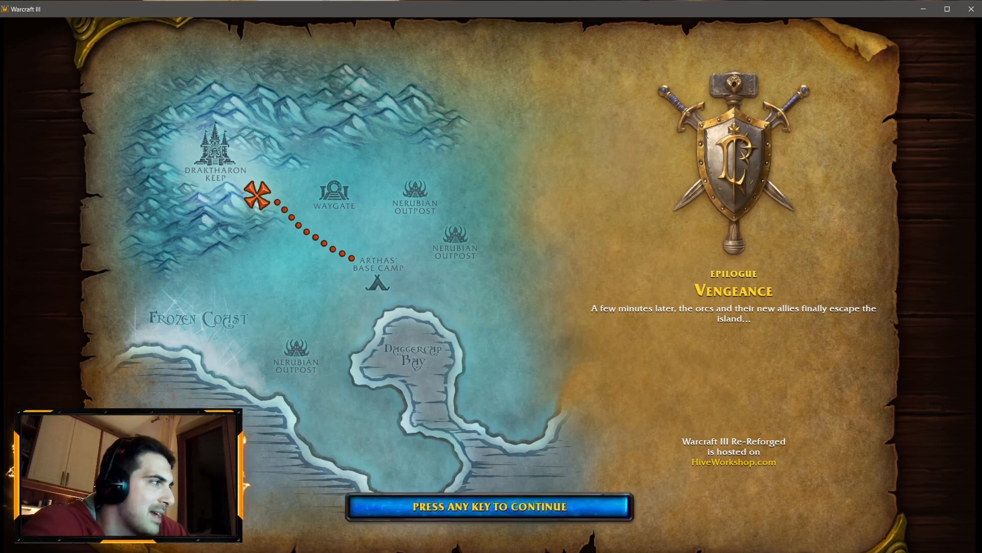
Step: Continue past the epilogue briefing and play the test map, commanding Arthas and his footmen against the undead
key("space")
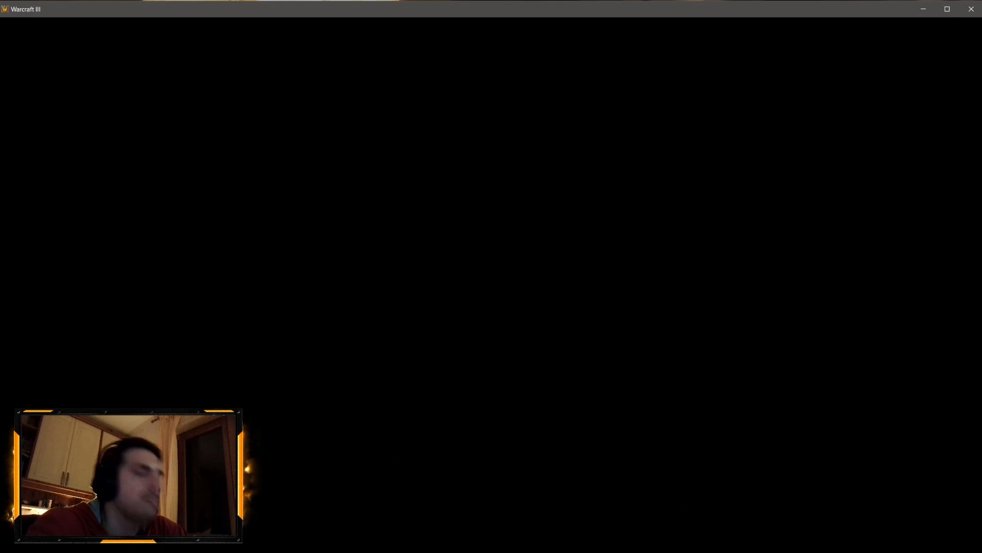
left_click(480, 303)
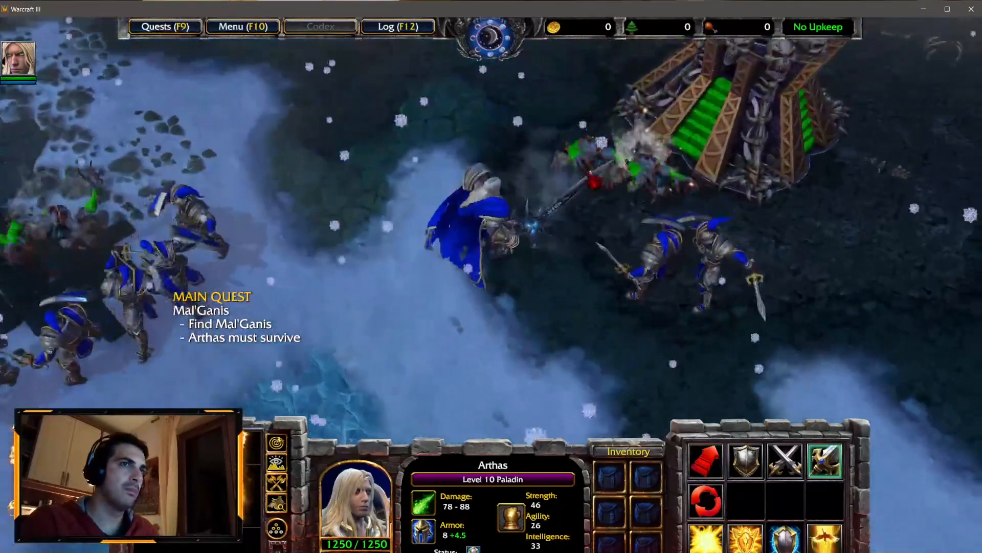
left_click(716, 541)
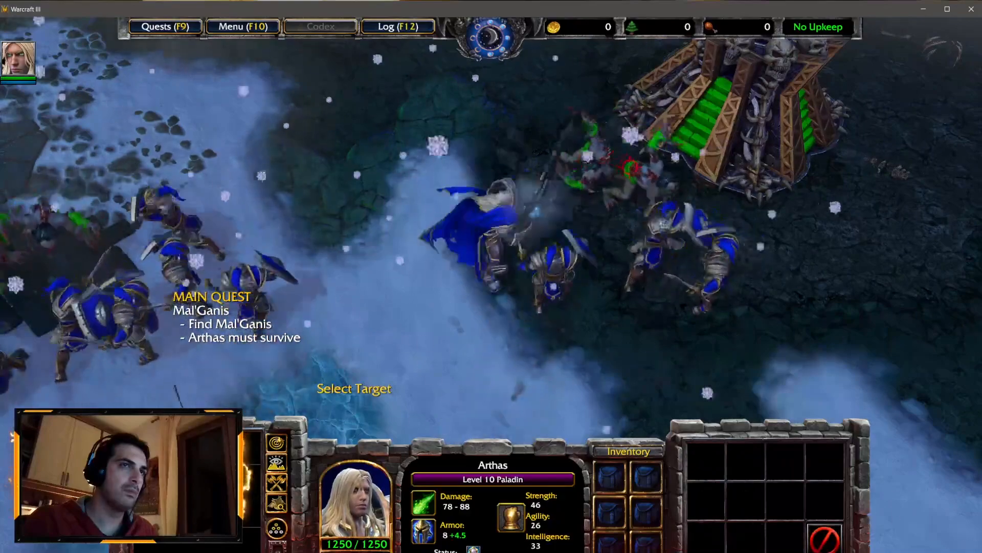
left_click(640, 134)
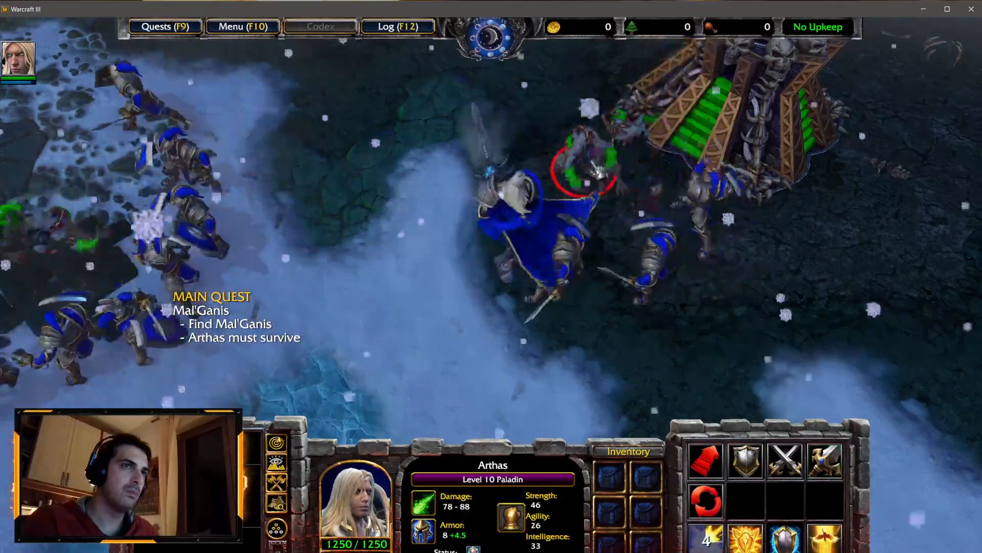
right_click(348, 203)
right_click(243, 180)
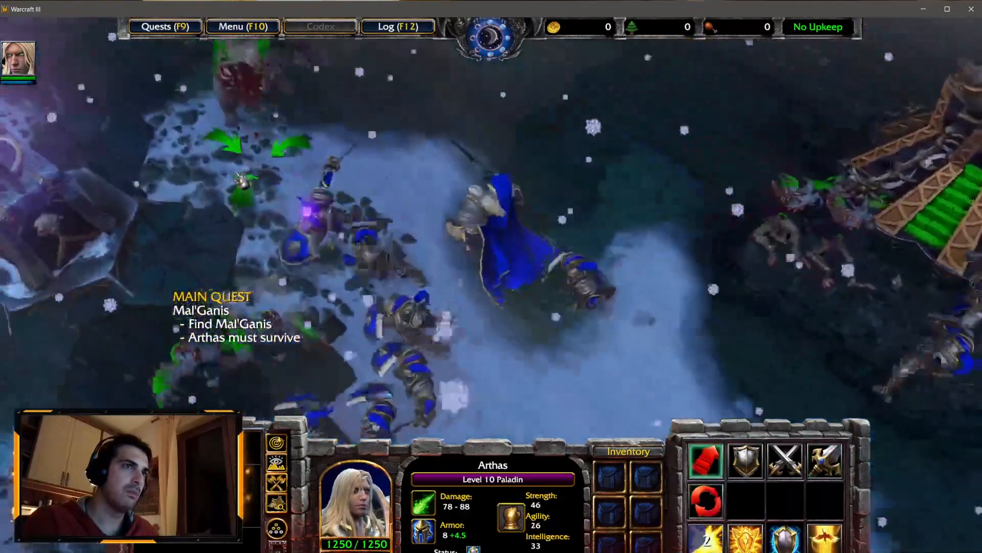
right_click(285, 137)
right_click(344, 339)
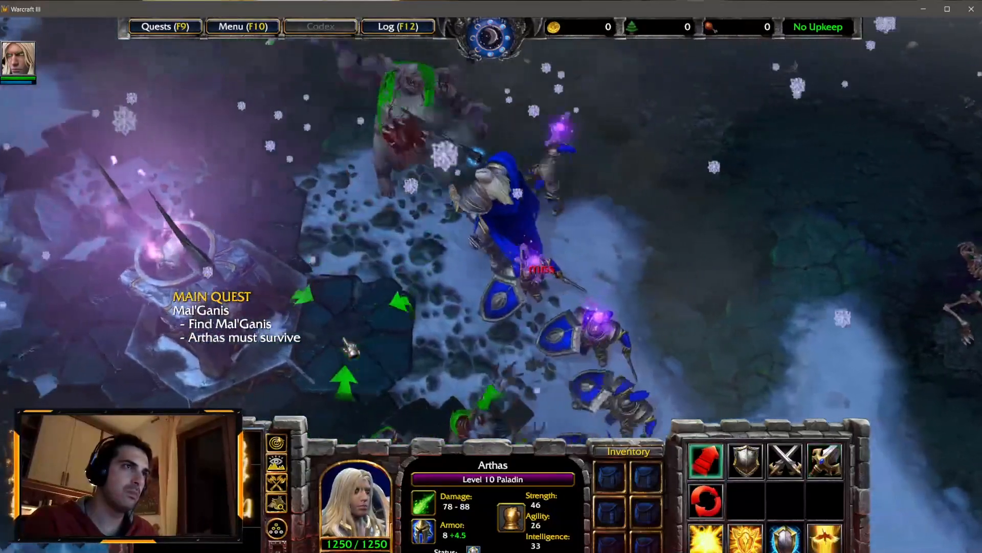
right_click(450, 405)
right_click(460, 401)
right_click(508, 383)
right_click(522, 357)
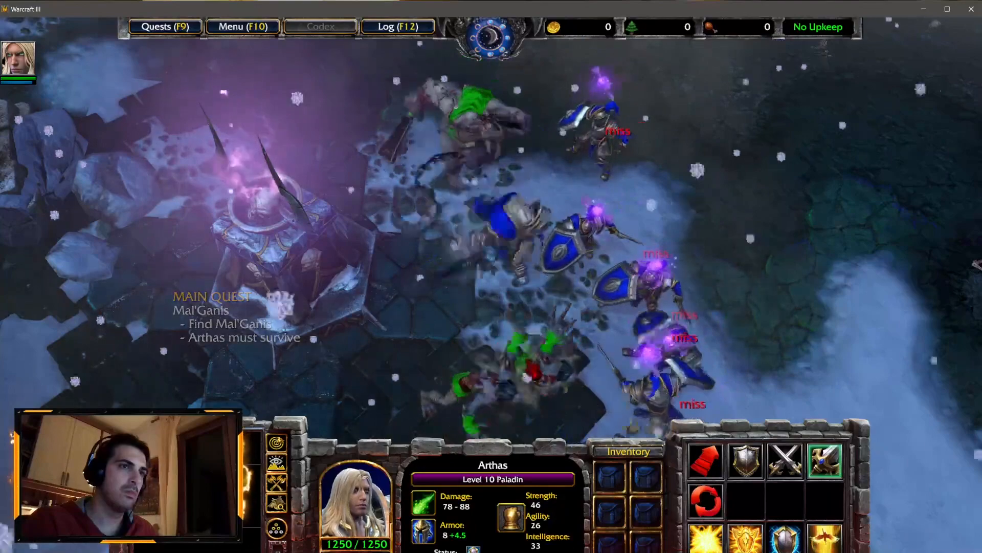
right_click(460, 404)
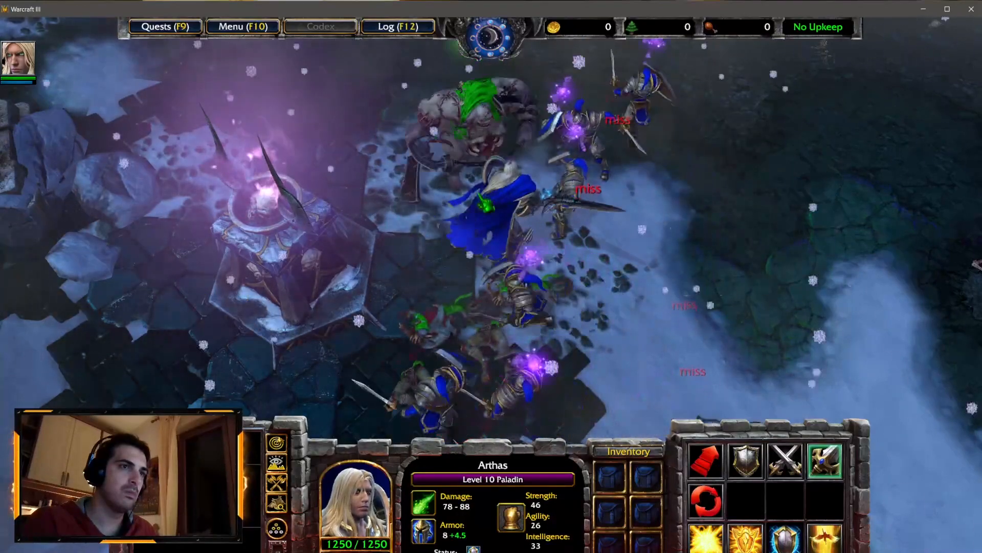
right_click(477, 160)
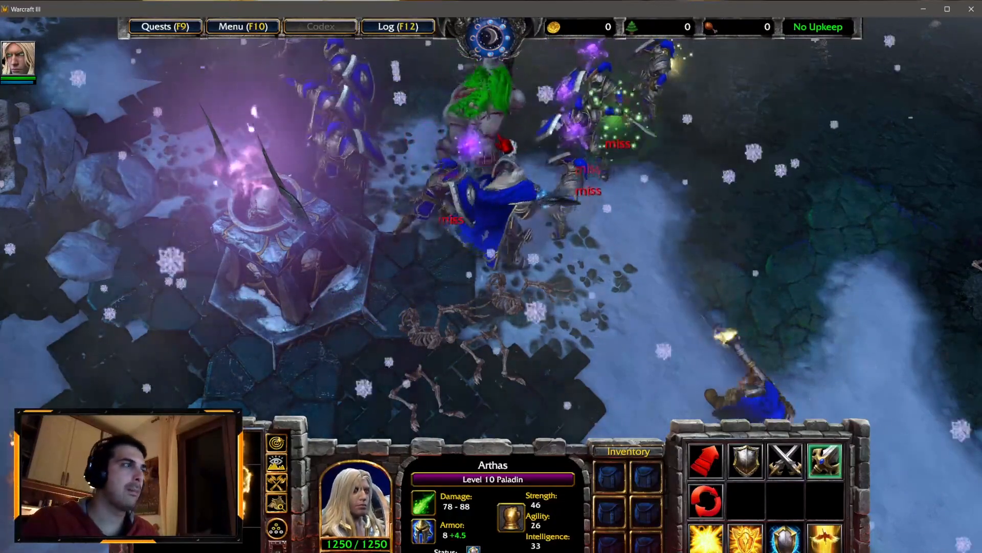
key("d")
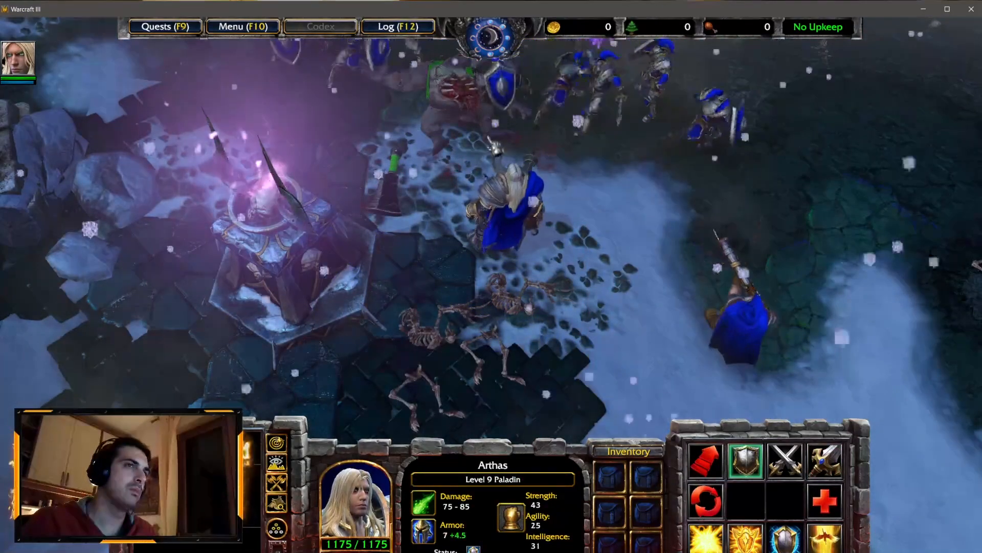
key("a")
left_click(585, 182)
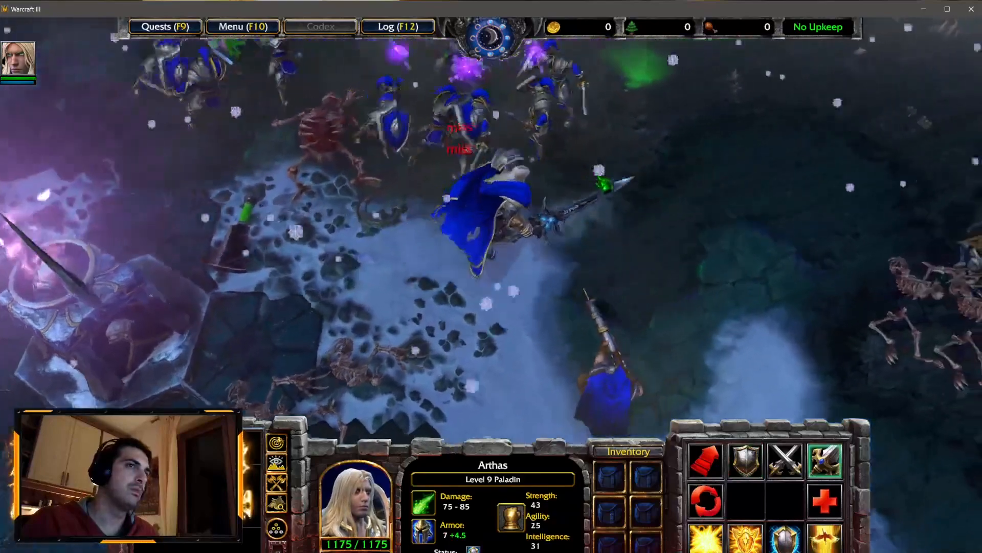
right_click(602, 182)
right_click(575, 167)
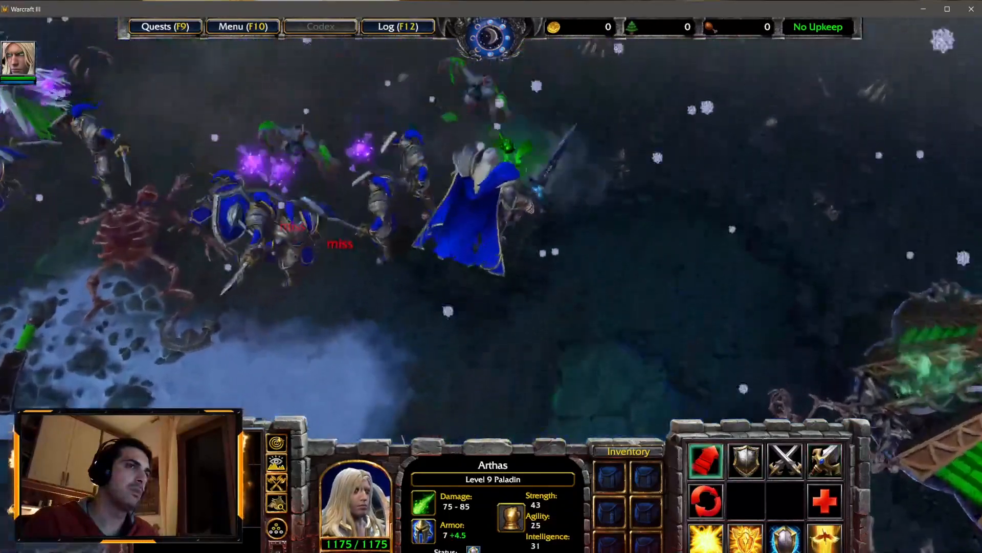
right_click(499, 137)
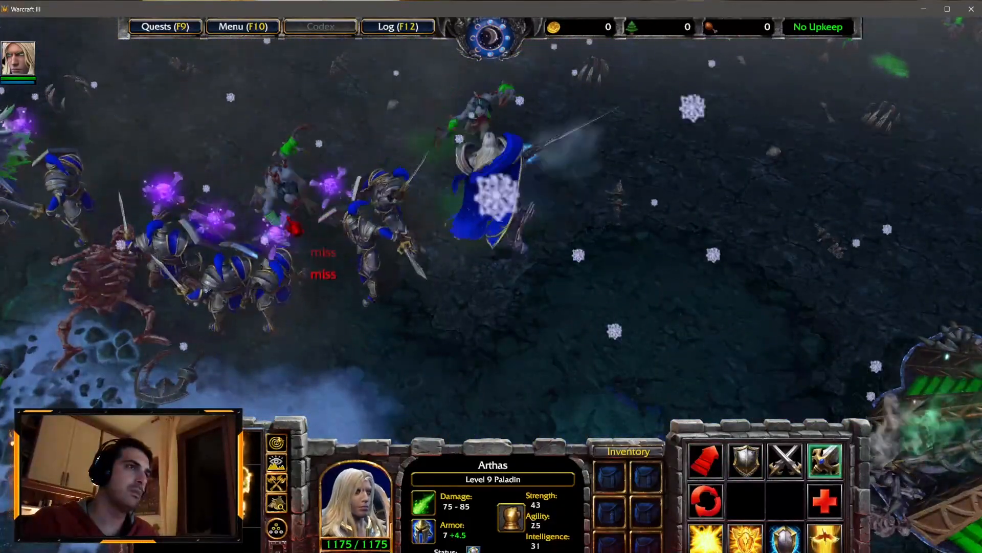
Step: Exit the game test through the end game options and confirm the exit
key("F10")
left_click(517, 306)
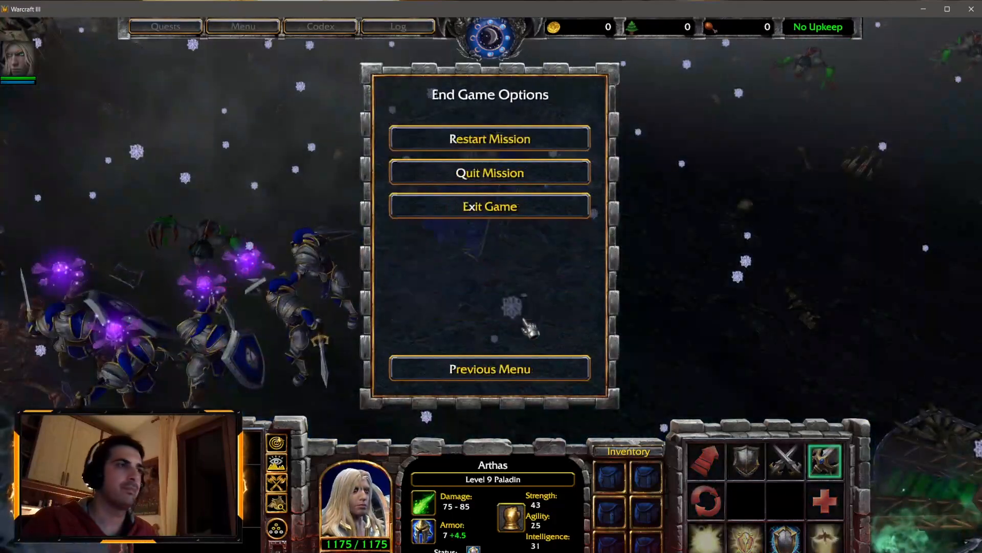
left_click(474, 215)
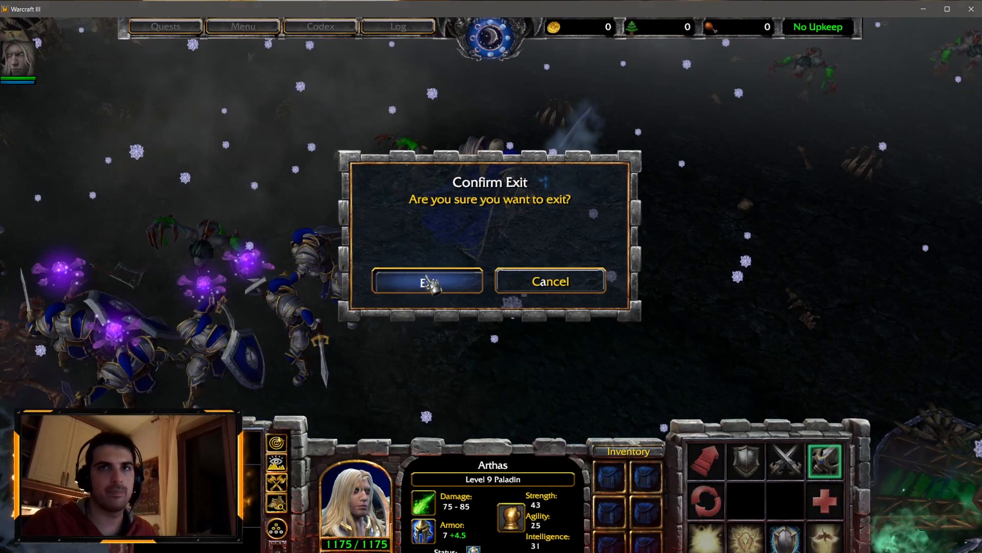
left_click(428, 282)
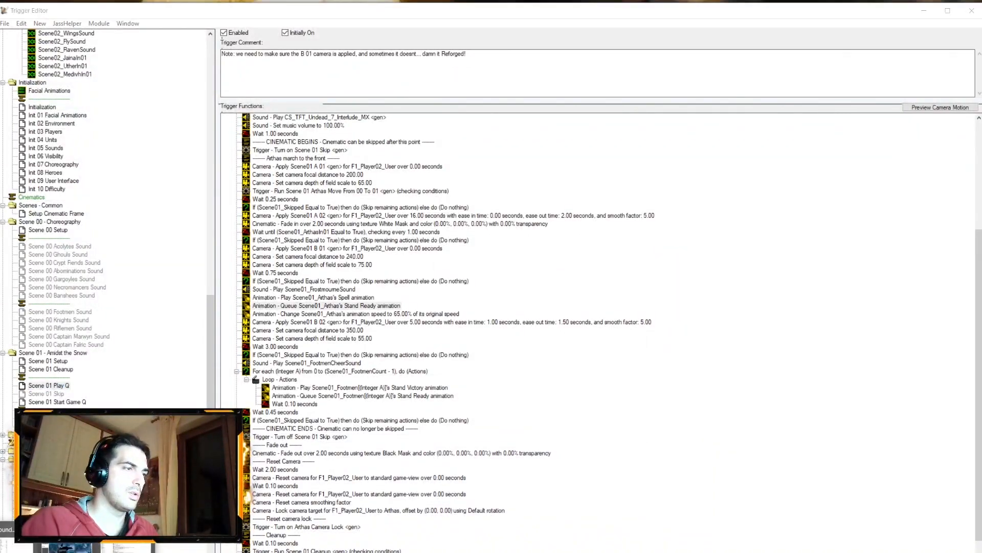
Step: Back in the World Editor, view camera Scene01 B 02 and inspect its properties without changing them
left_click(70, 548)
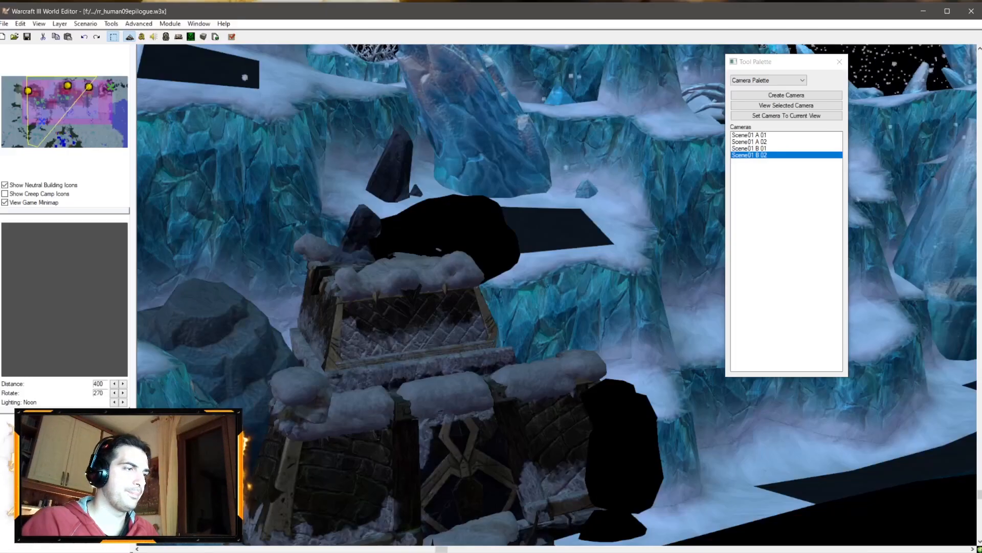
double_click(757, 155)
right_click(756, 155)
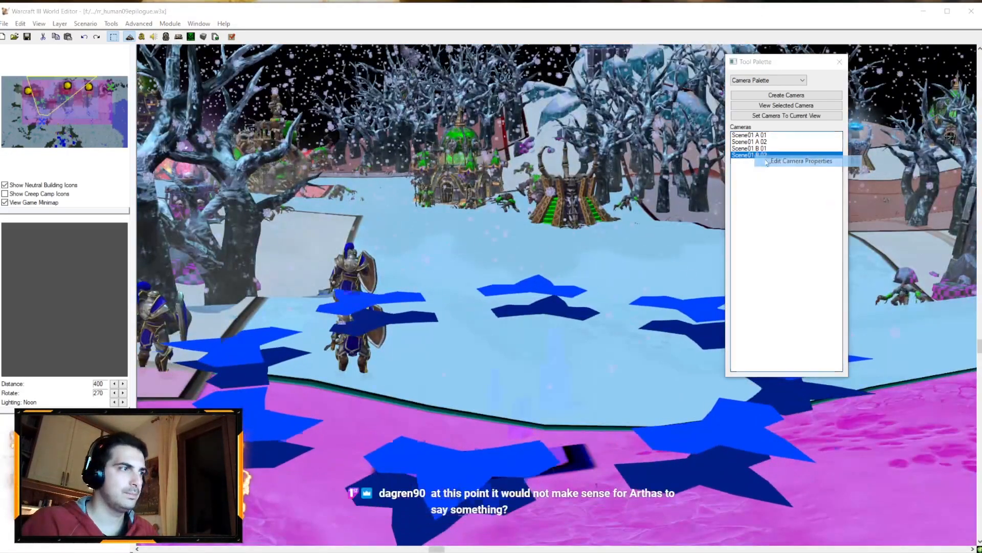
left_click(770, 160)
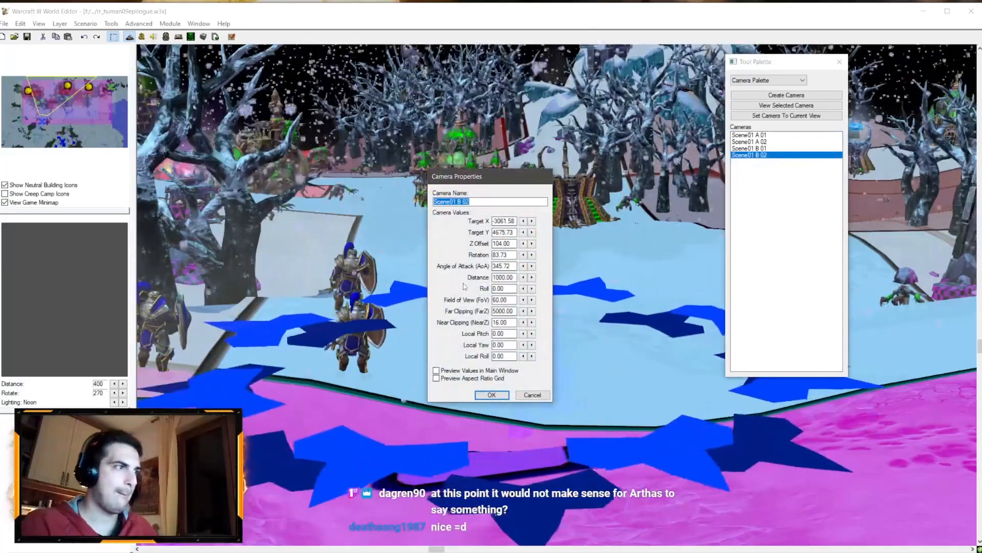
left_click(537, 396)
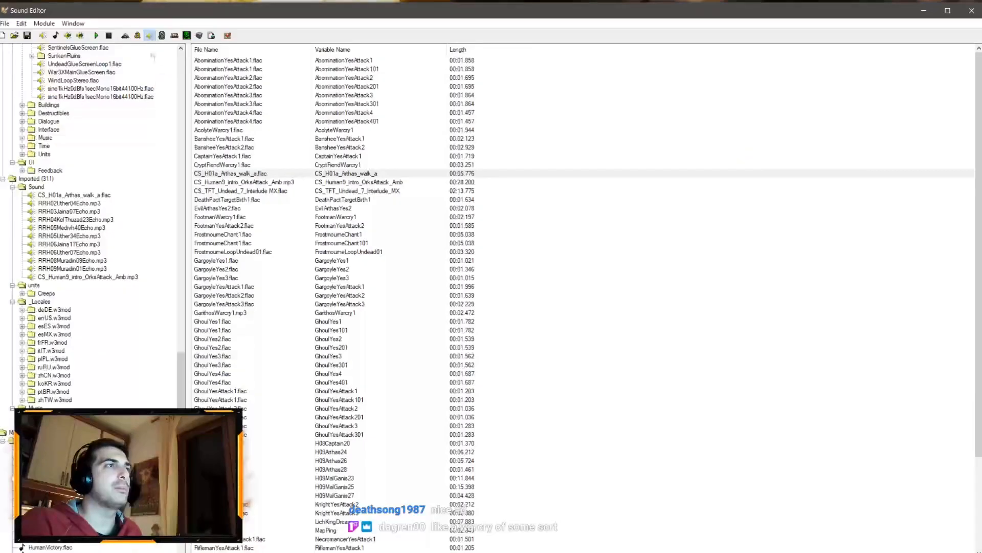
Step: Open the Sound Editor and browse the internal unit sounds to the Human Arthas folder
key("F5")
scroll(137, 134, "up", 15)
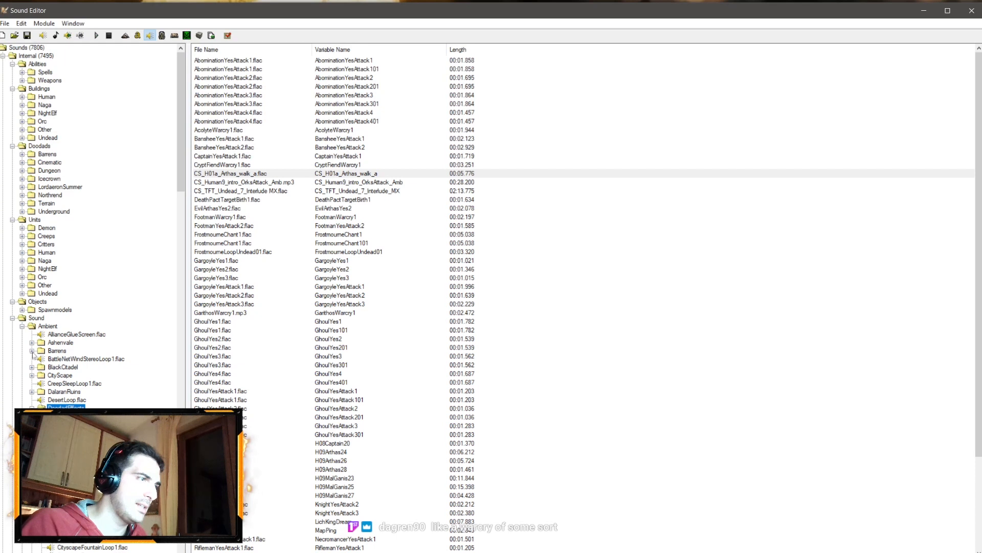
left_click(22, 253)
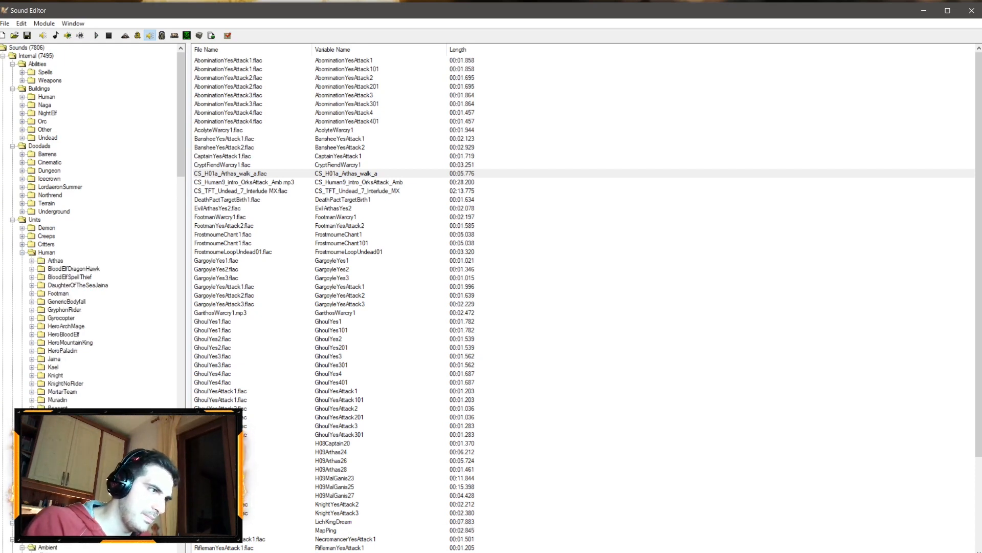
left_click(32, 260)
double_click(80, 309)
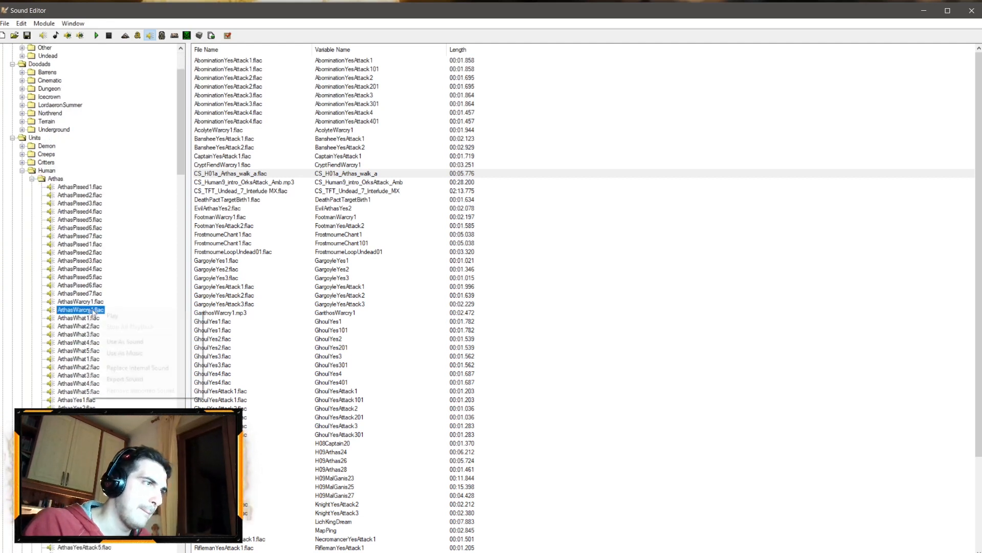
Step: Play Arthas's attack sound files one after another to audition them
scroll(118, 360, "down", 4)
right_click(104, 367)
left_click(122, 371)
right_click(109, 378)
left_click(124, 383)
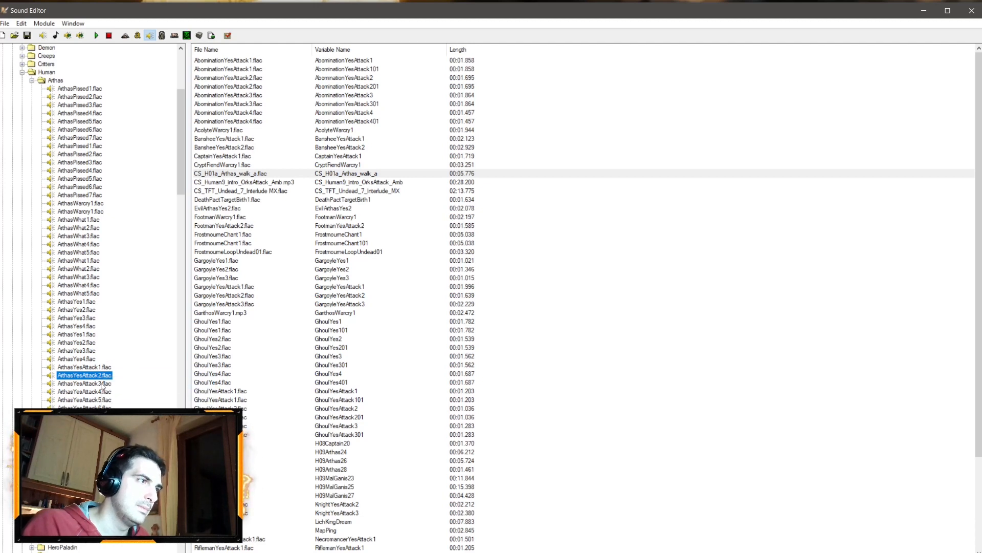
right_click(109, 384)
left_click(125, 390)
right_click(98, 393)
left_click(115, 397)
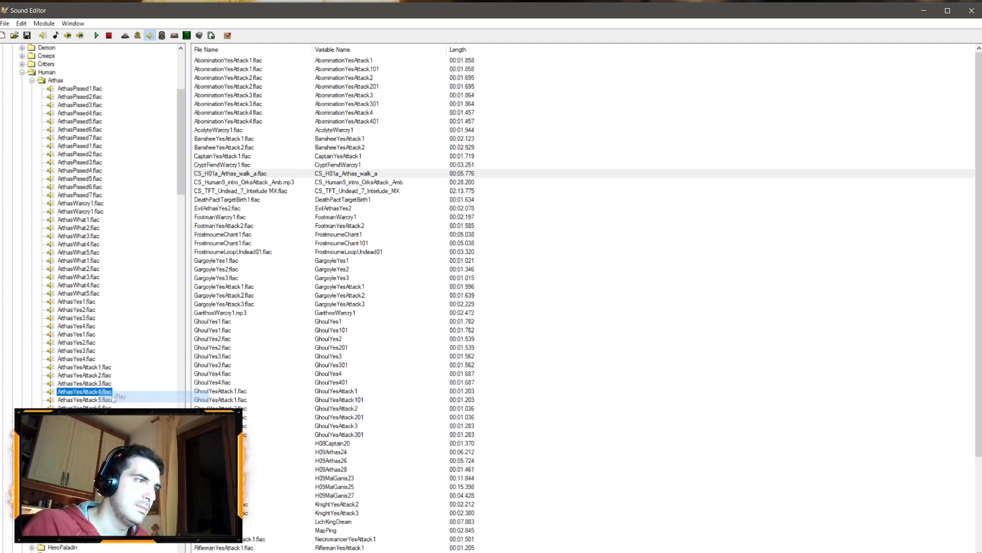
right_click(104, 400)
left_click(120, 407)
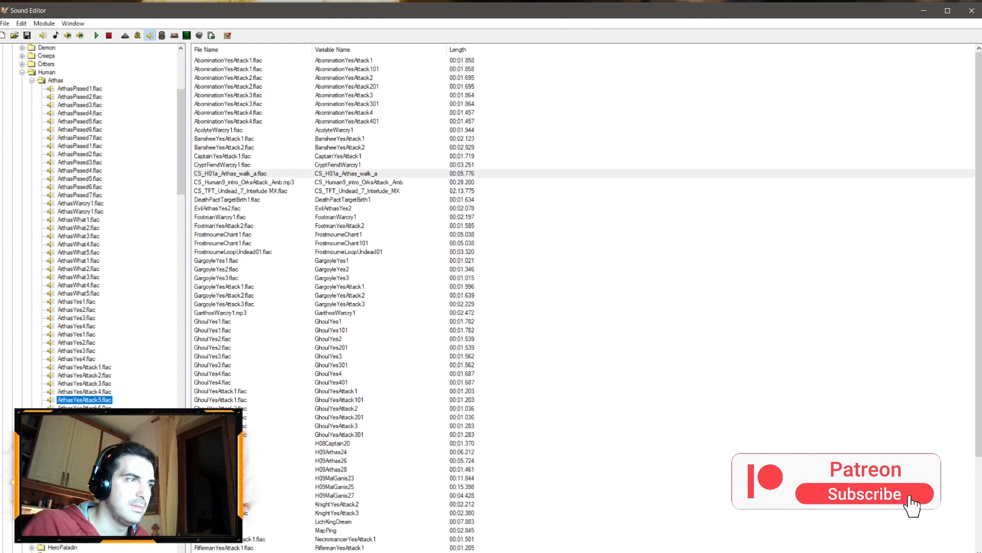
right_click(104, 407)
left_click(119, 413)
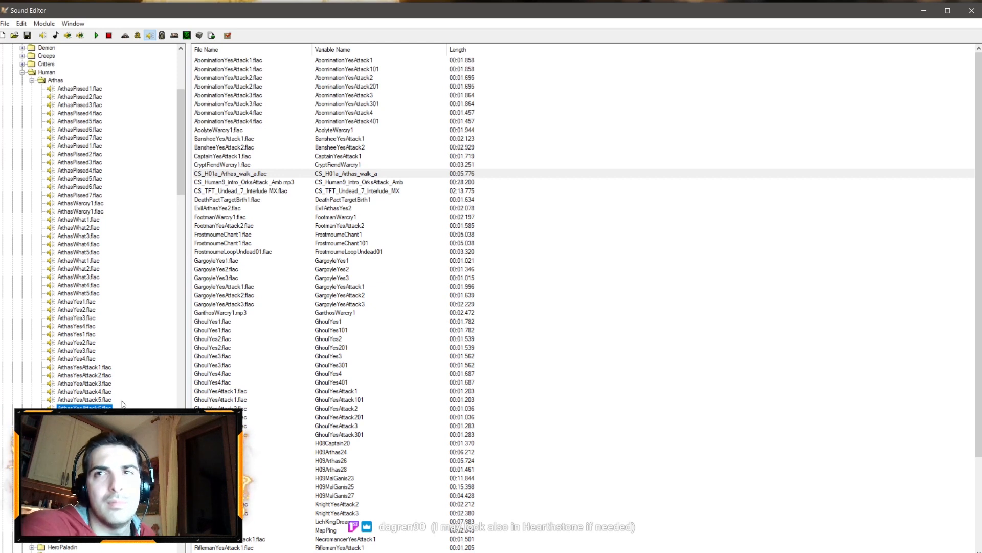
right_click(104, 400)
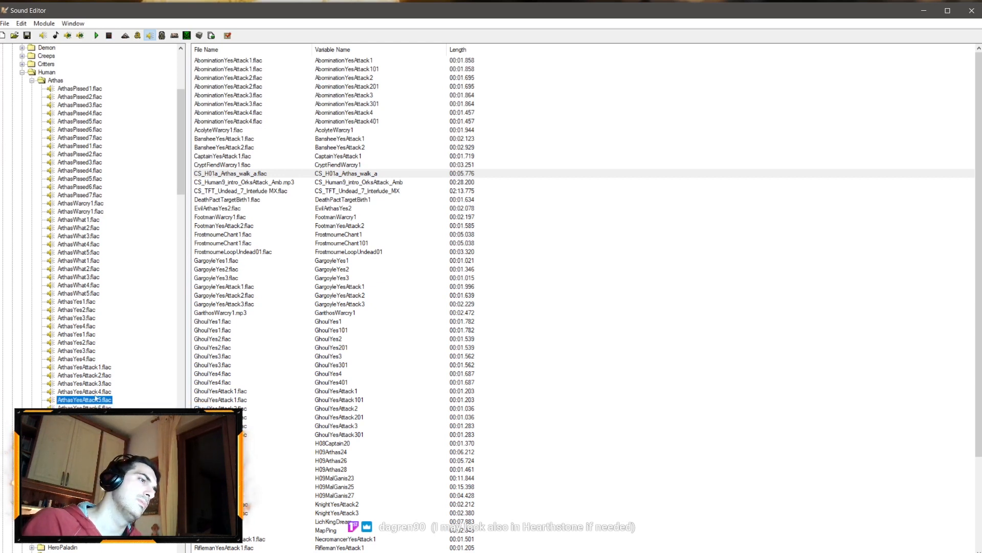
Step: Play Arthas's warcry and pissed sound files to audition them
right_click(92, 204)
left_click(97, 213)
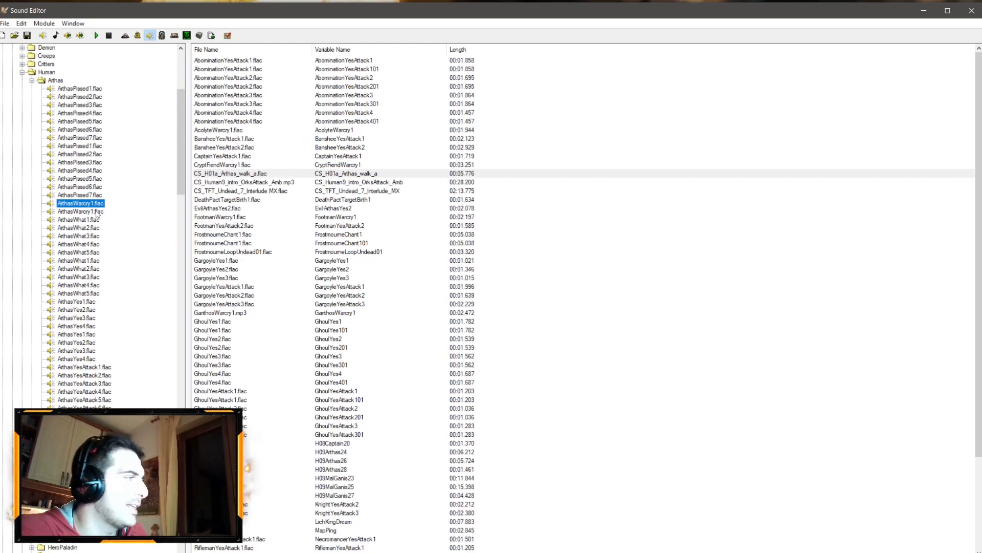
right_click(69, 212)
left_click(83, 220)
right_click(86, 205)
left_click(92, 210)
right_click(91, 219)
left_click(98, 221)
right_click(91, 199)
left_click(97, 202)
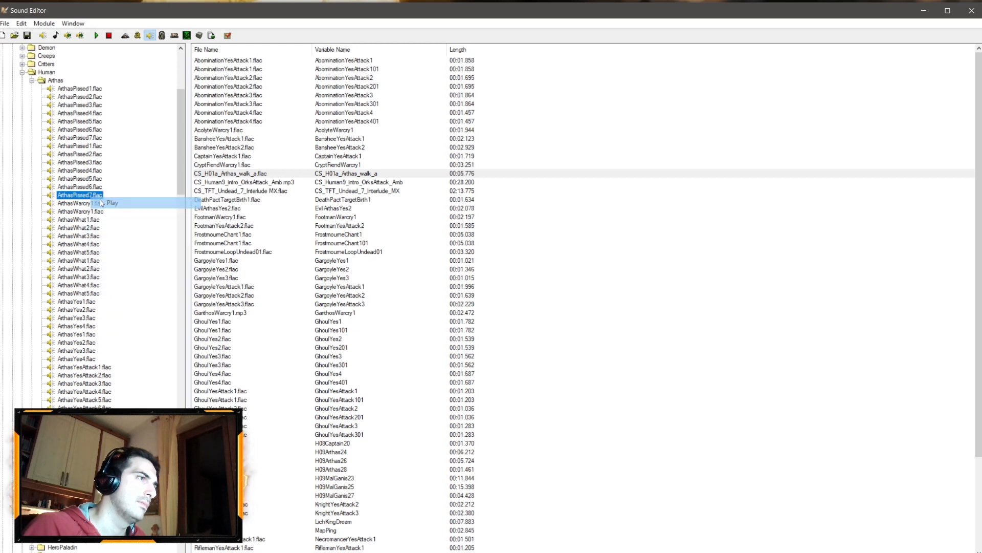
right_click(93, 205)
left_click(98, 209)
right_click(86, 185)
left_click(95, 191)
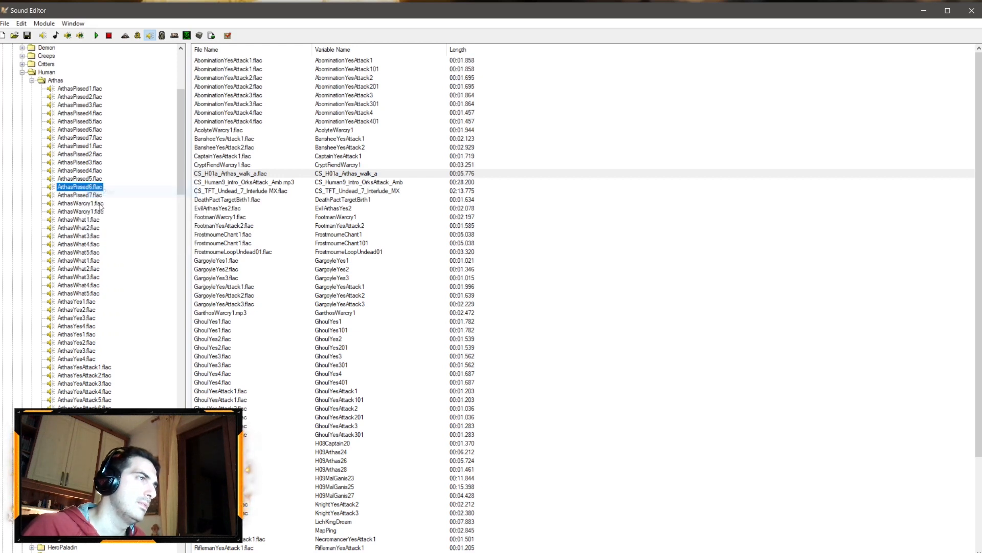
right_click(95, 204)
left_click(103, 210)
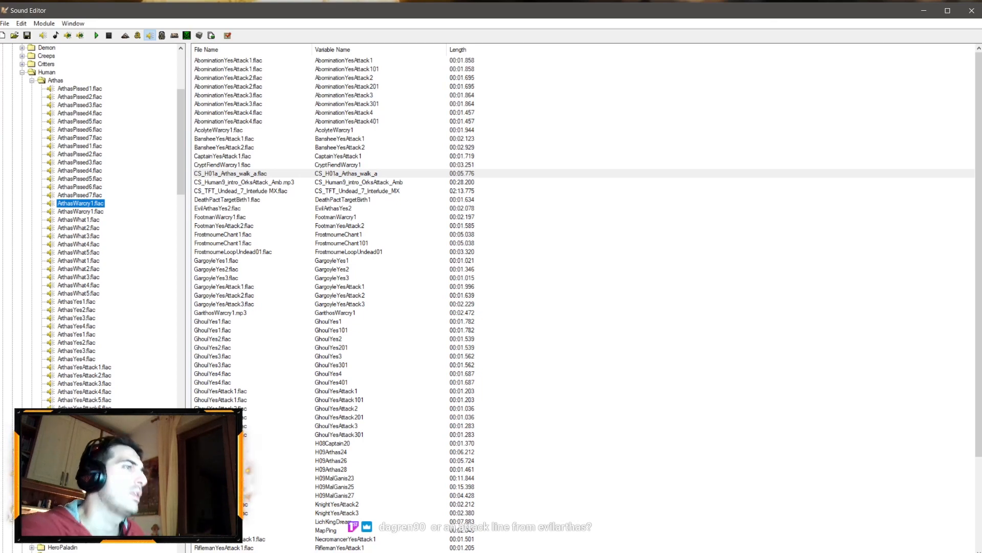
Step: Return to the Sound Editor and use ArthasWarcry1.flac as a map sound
key("alt+Tab")
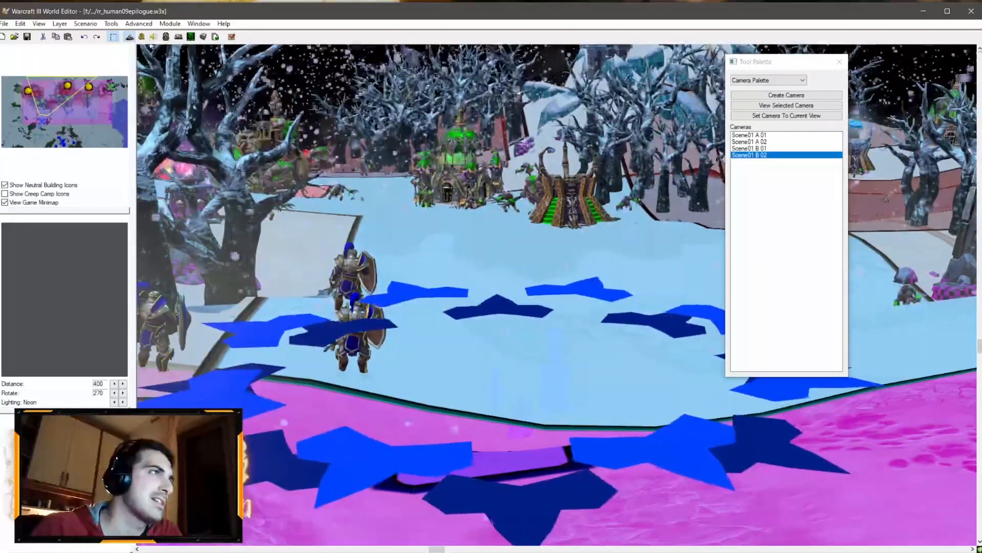
left_click(152, 37)
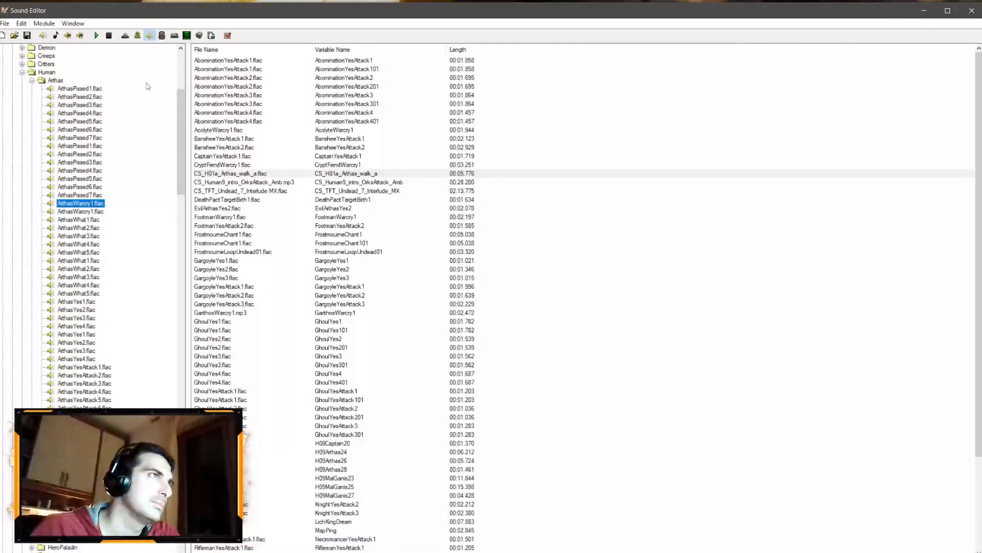
right_click(95, 200)
left_click(130, 234)
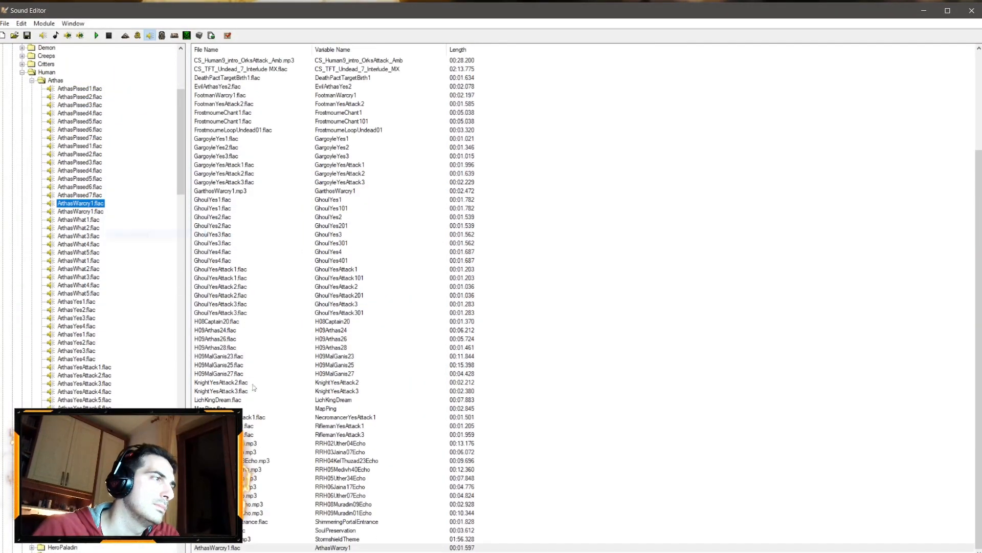
Step: Browse the unit sounds to the Undead EvilArthas folder and play EvilArthasWarcry1.flac
left_click(31, 80)
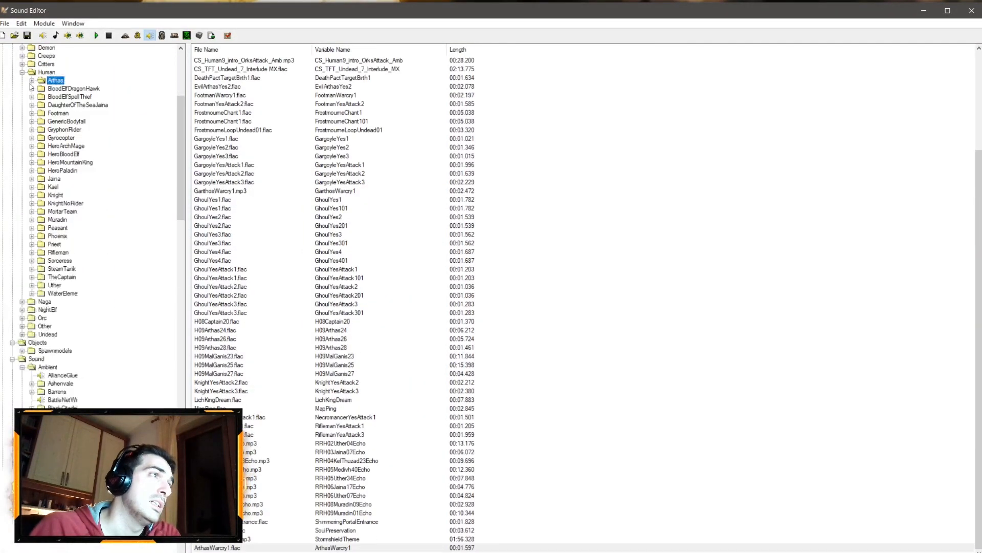
left_click(22, 72)
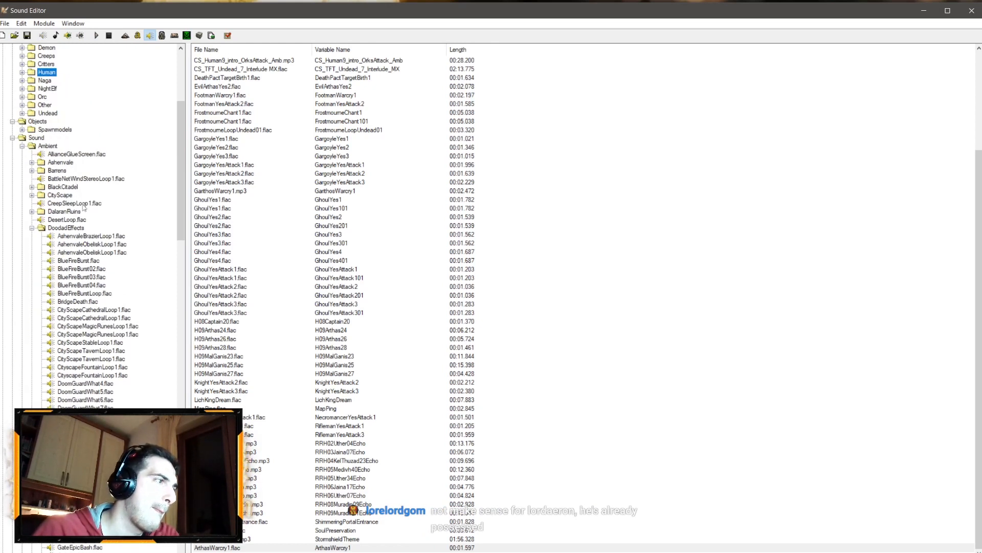
left_click(220, 539)
left_click(220, 546)
scroll(81, 202, "up", 4)
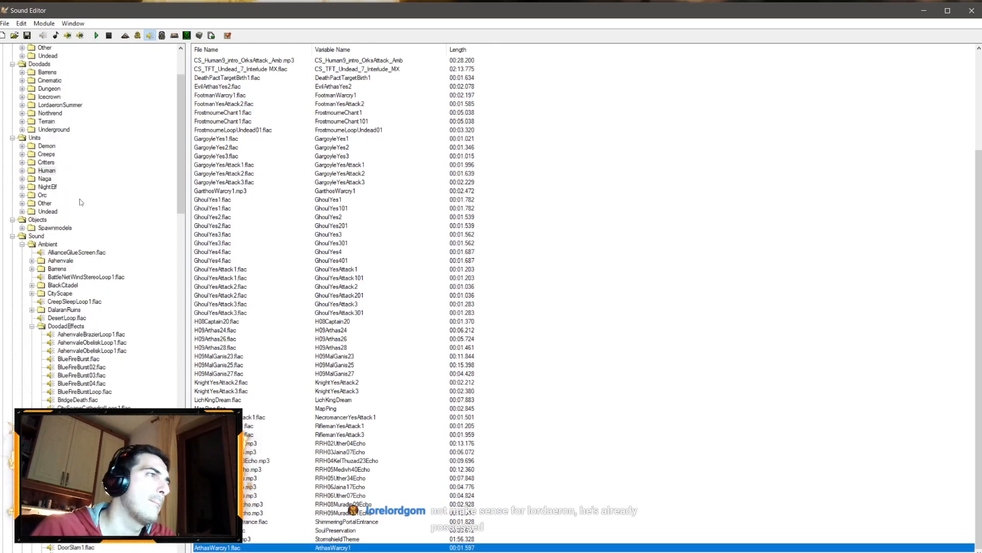
left_click(22, 212)
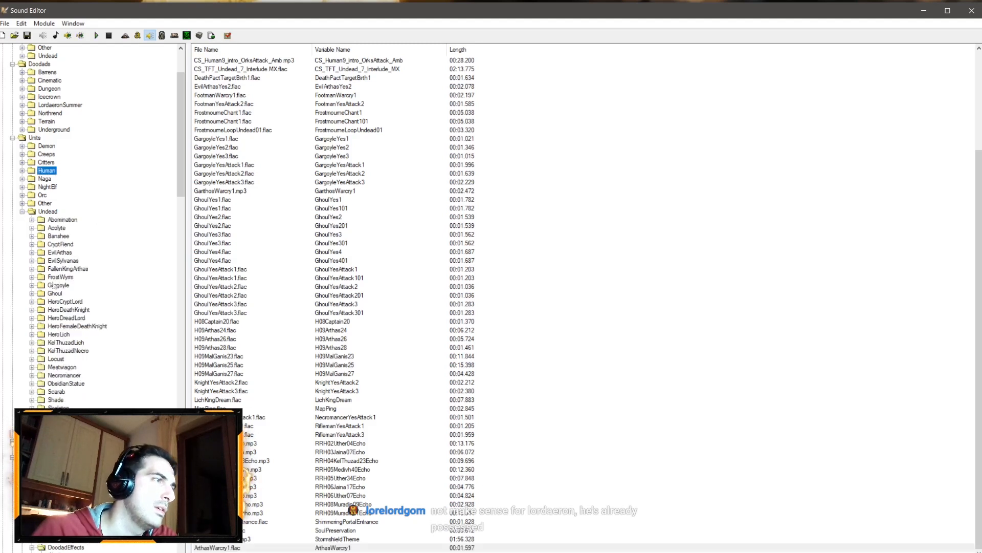
left_click(32, 261)
left_click(32, 261)
left_click(32, 253)
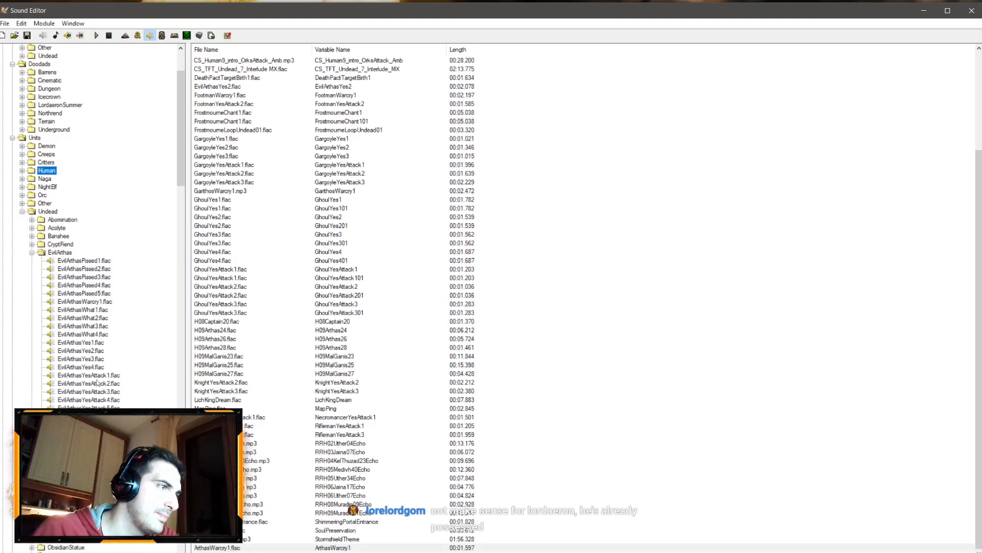
right_click(103, 303)
left_click(120, 311)
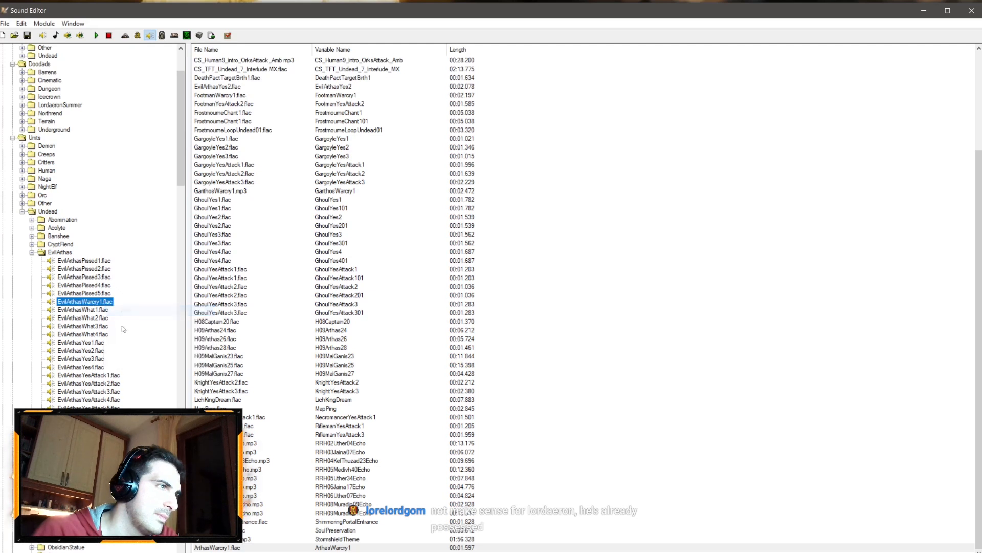
Step: Play the EvilArthas attack sound files one after another to audition them
right_click(113, 384)
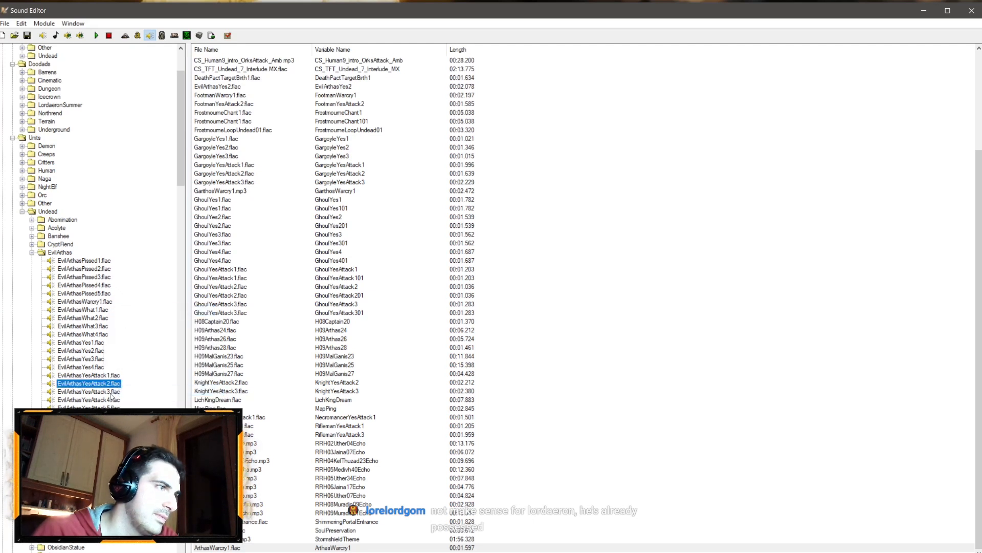
left_click(110, 392)
left_click(111, 400)
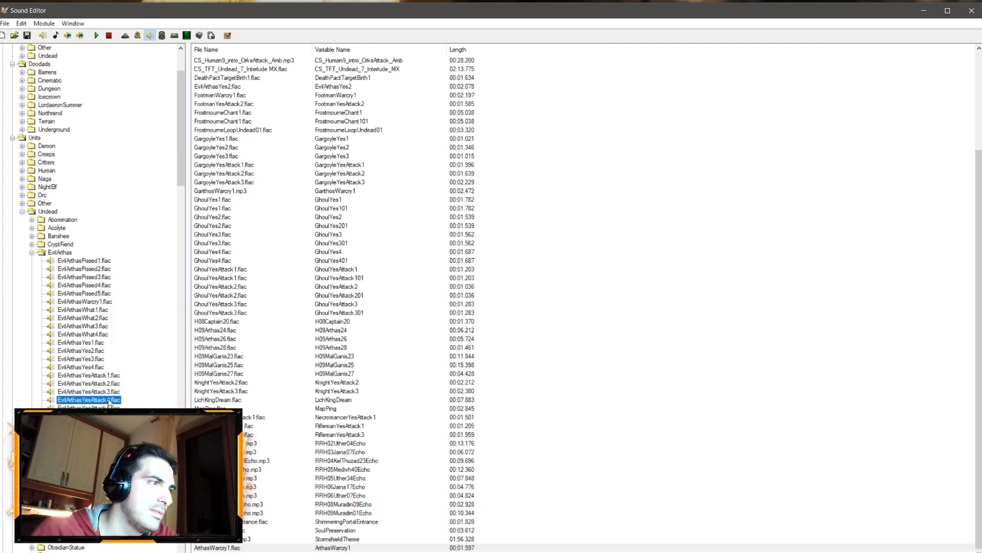
left_click(110, 409)
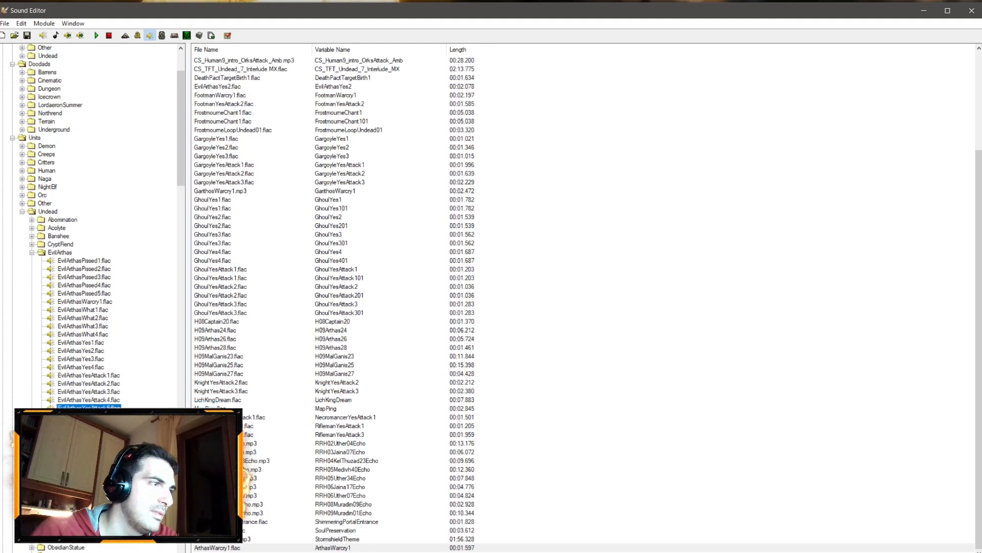
left_click(109, 416)
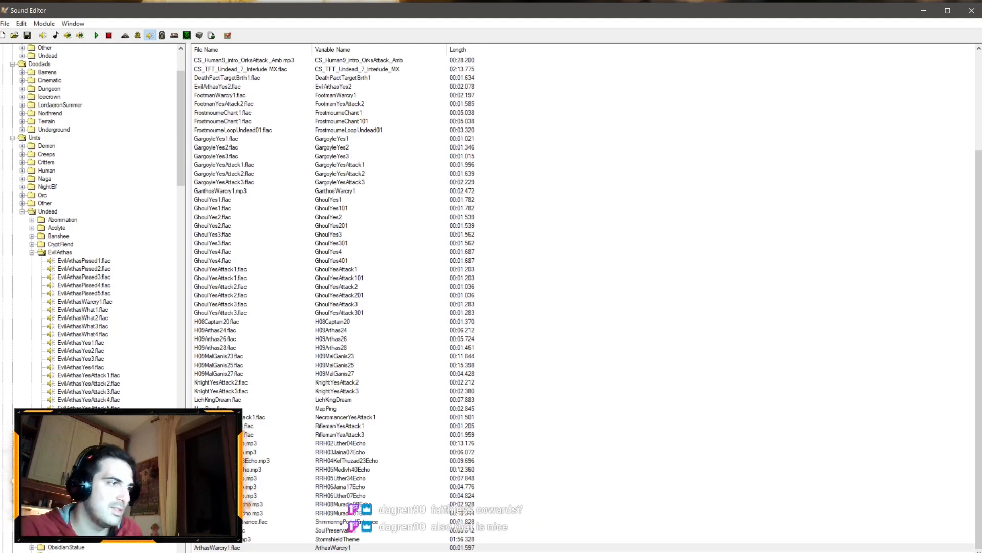
Step: Remove ArthasWarcry1.flac from the map sounds, add EvilArthasYesAttack6.flac instead, and open its properties
left_click(218, 547)
key("Delete")
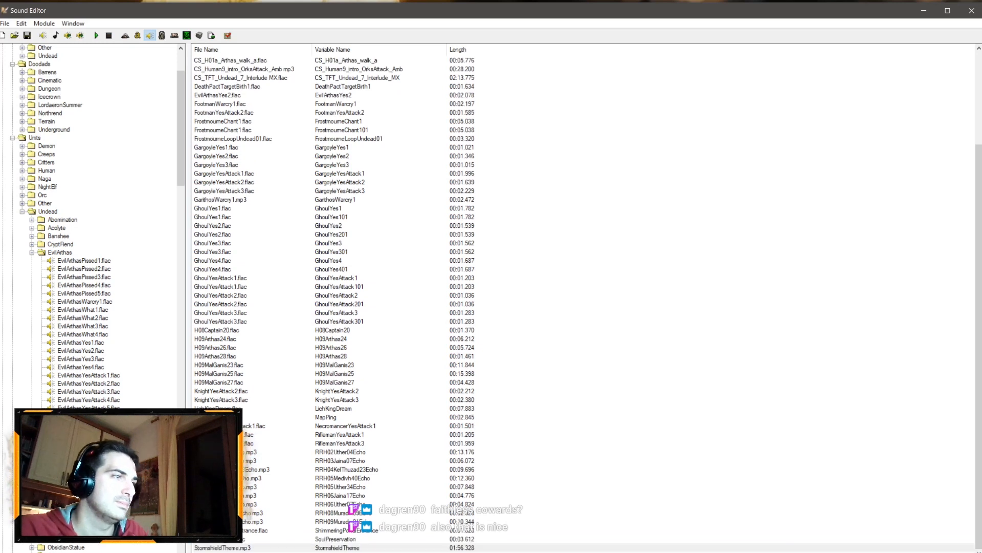
double_click(88, 416)
double_click(226, 547)
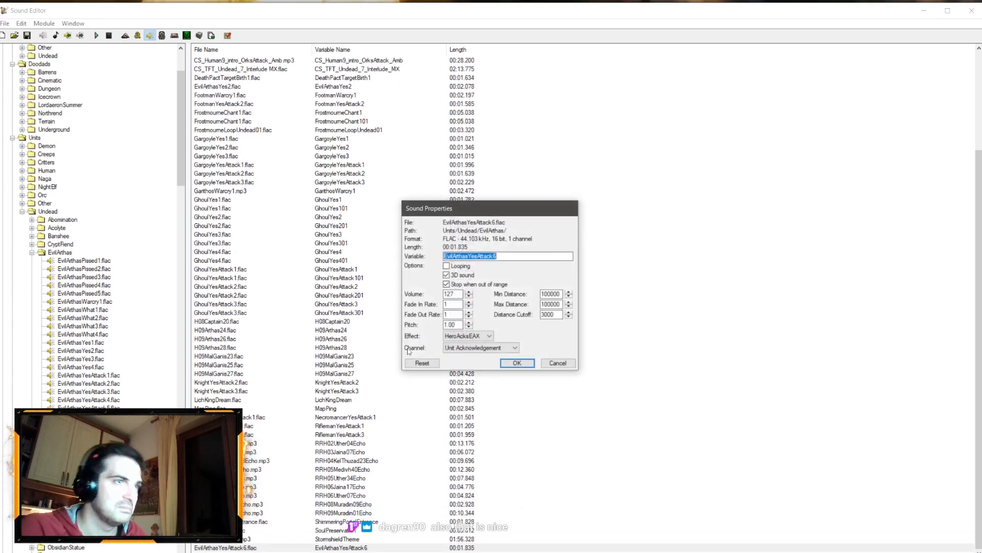
Step: Set the sound's fade in and fade out rates to 10, turn off 3D sound, and confirm
left_click(455, 304)
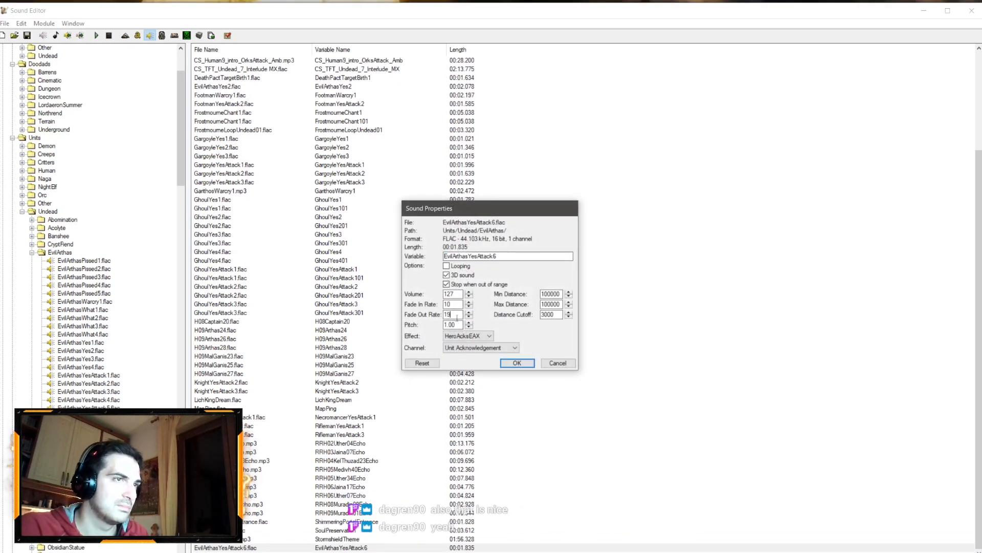
type("10")
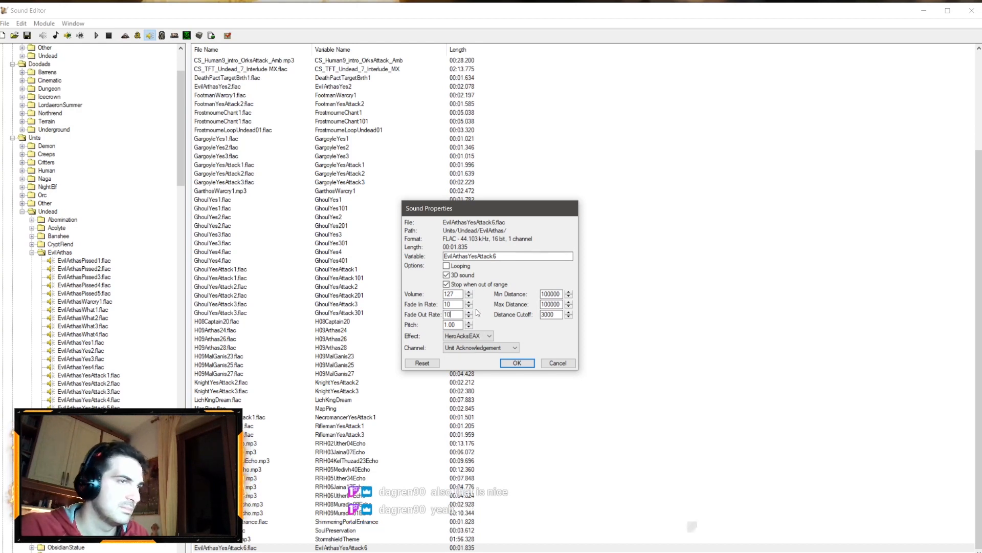
left_click(447, 275)
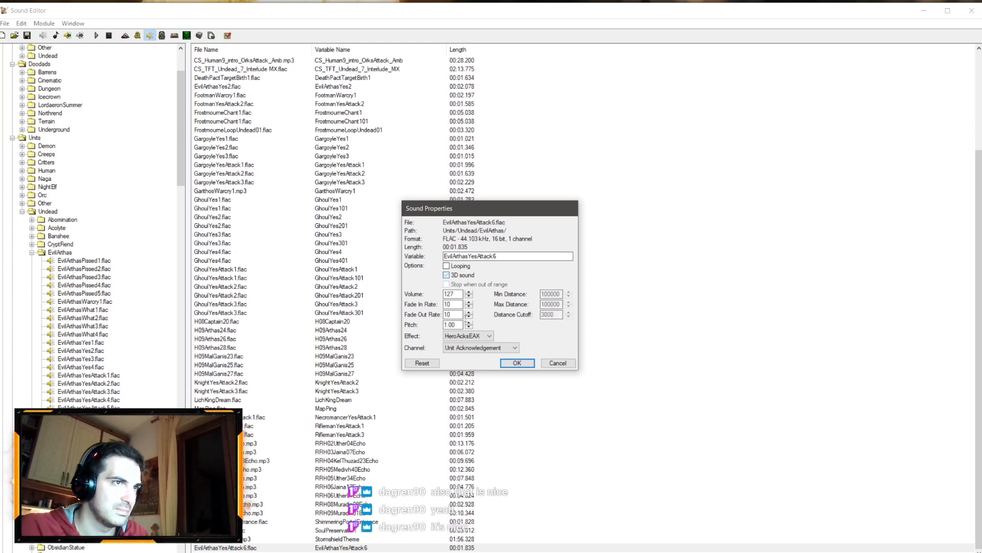
left_click(468, 336)
left_click(463, 352)
left_click(476, 348)
left_click(469, 357)
left_click(504, 362)
Step: In the Trigger Editor, copy the Arthas march comment line below the camera depth of field 75.00 action
left_click(68, 551)
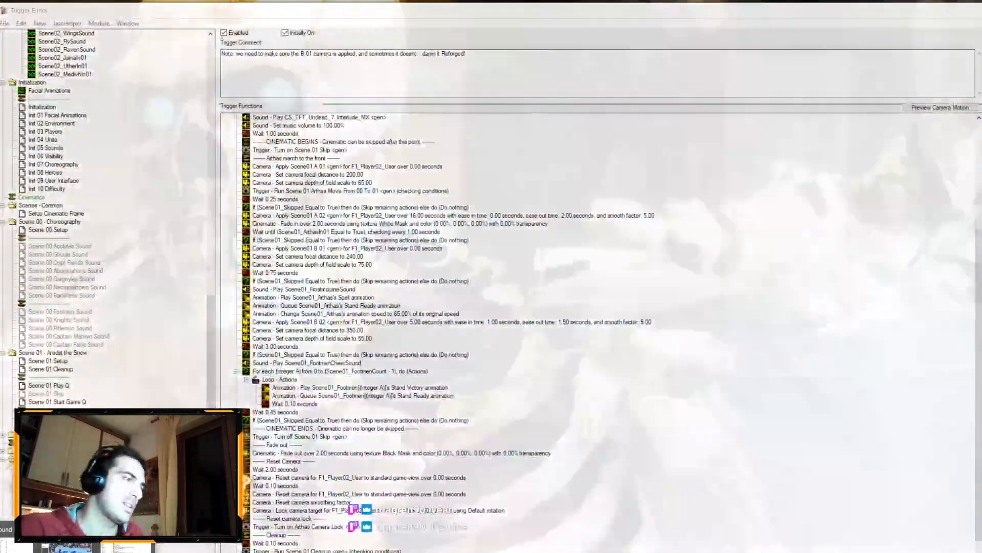
left_click(125, 549)
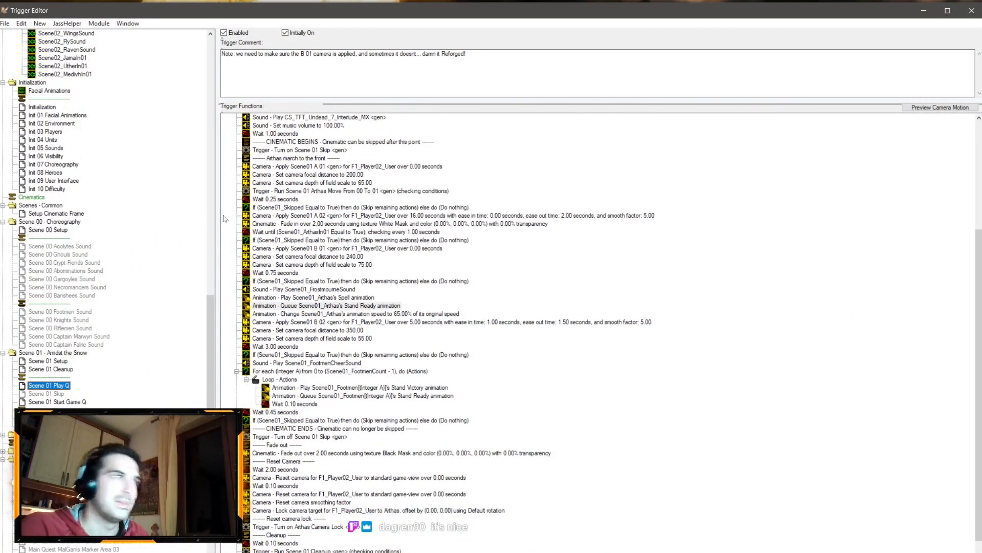
left_click(306, 158)
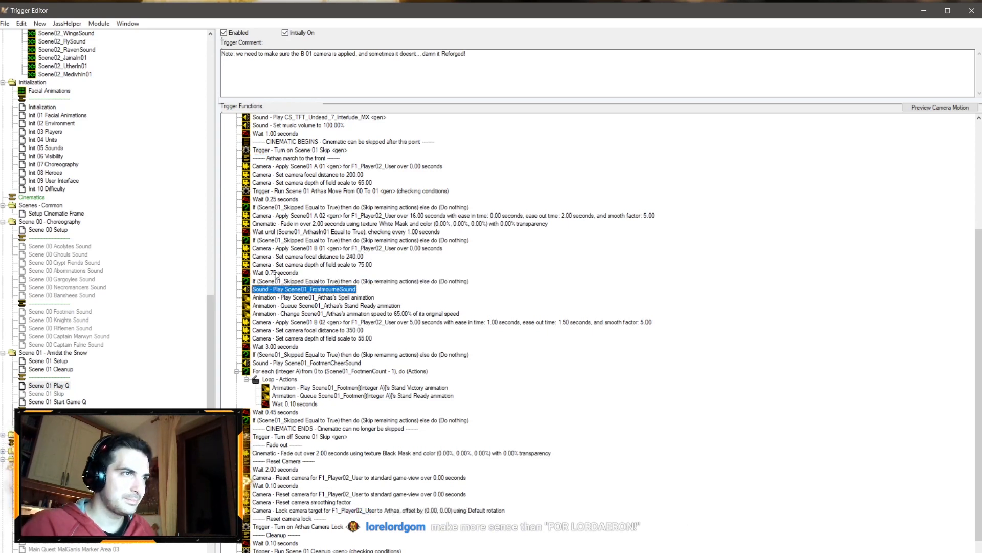
left_click(278, 265)
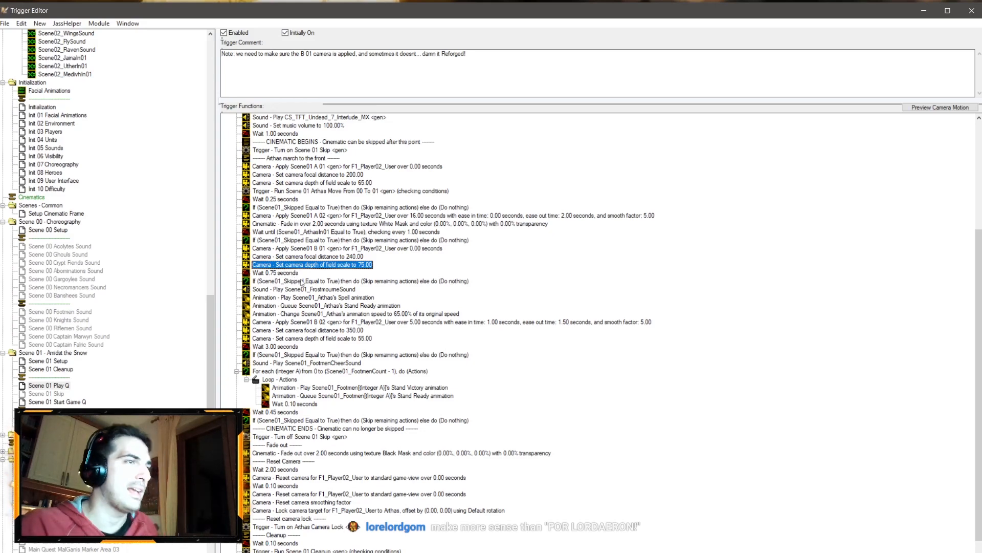
key("ctrl+v")
Step: Add a wait of 0.25 seconds after the new comment line
left_click(285, 280)
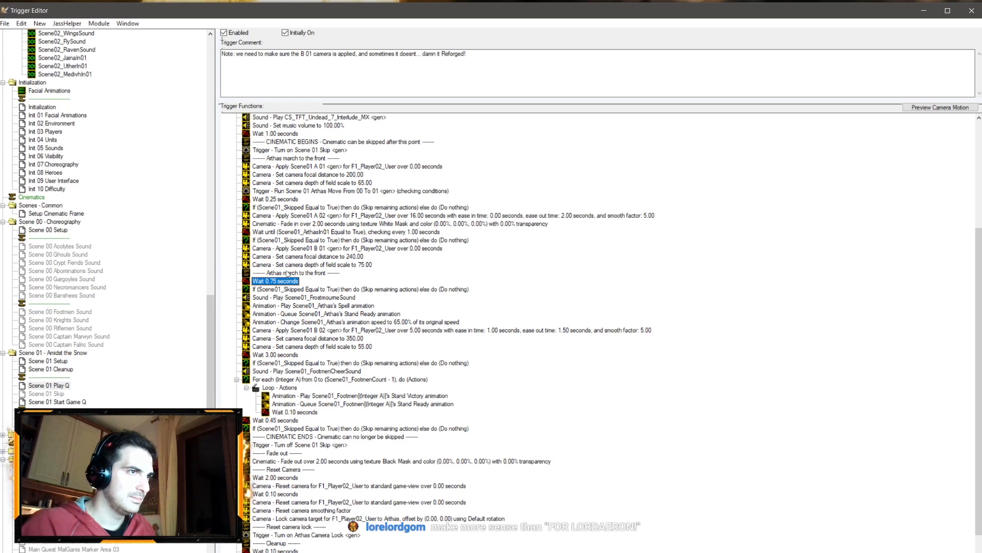
left_click(295, 272)
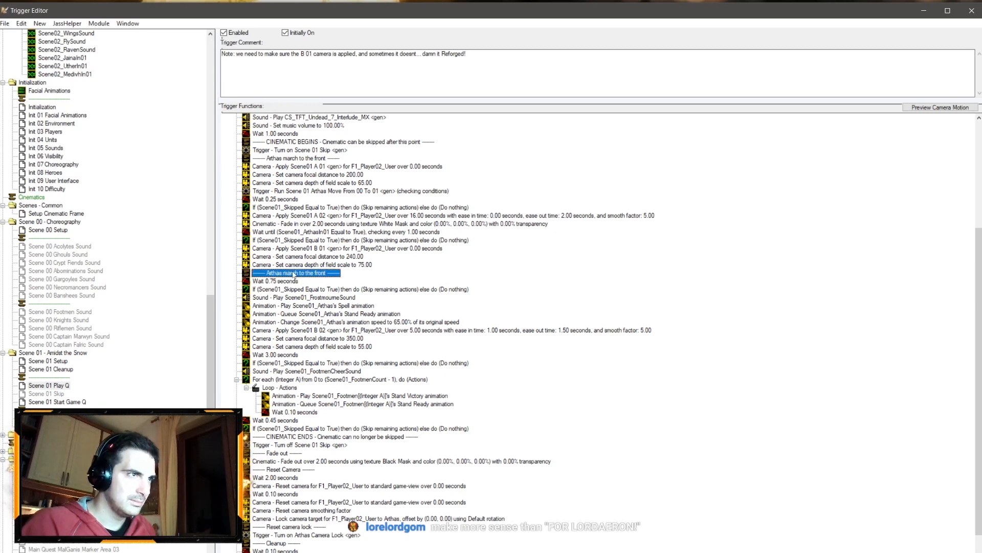
key("ctrl+v")
double_click(293, 280)
left_click(386, 291)
type("0.25")
key("Return")
key("Return")
Step: Copy the skip-remaining-actions check to follow the new 0.25-second wait
left_click(293, 297)
key("ctrl+c")
left_click(308, 281)
key("ctrl+v")
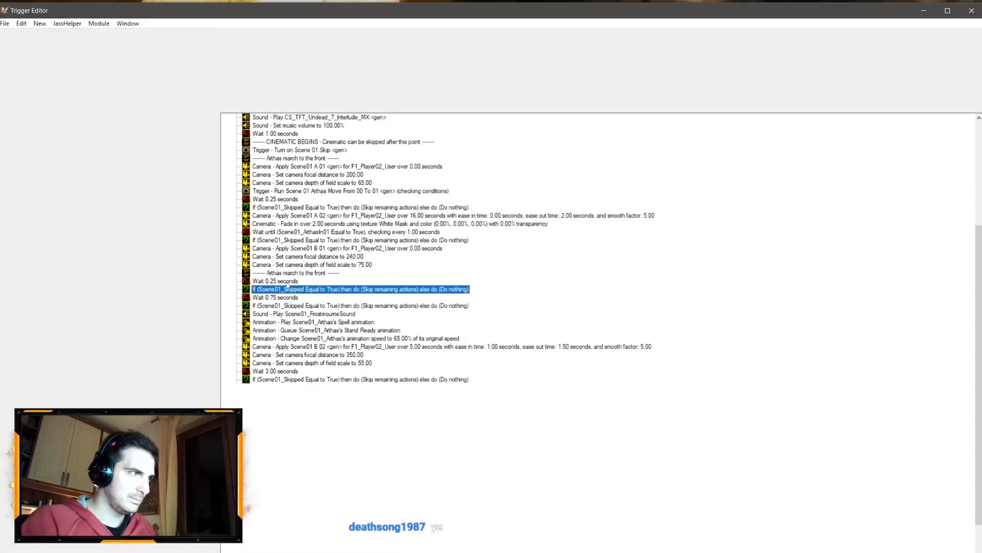
Step: Rewrite the new comment to read "Line Evil Arthas Yes Attack 6", taking the sound name from the Sound Editor
double_click(308, 273)
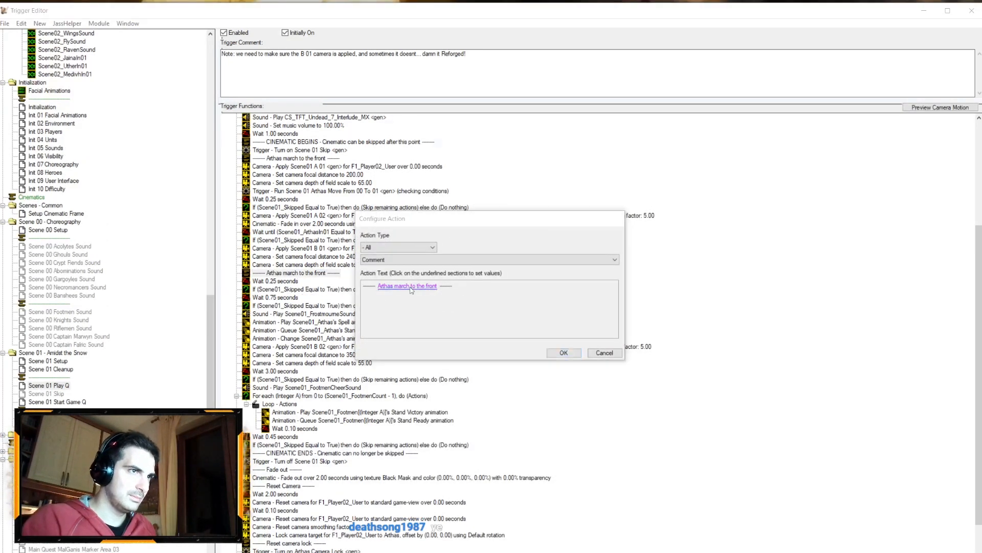
left_click(409, 286)
type("Line Evil Arthas")
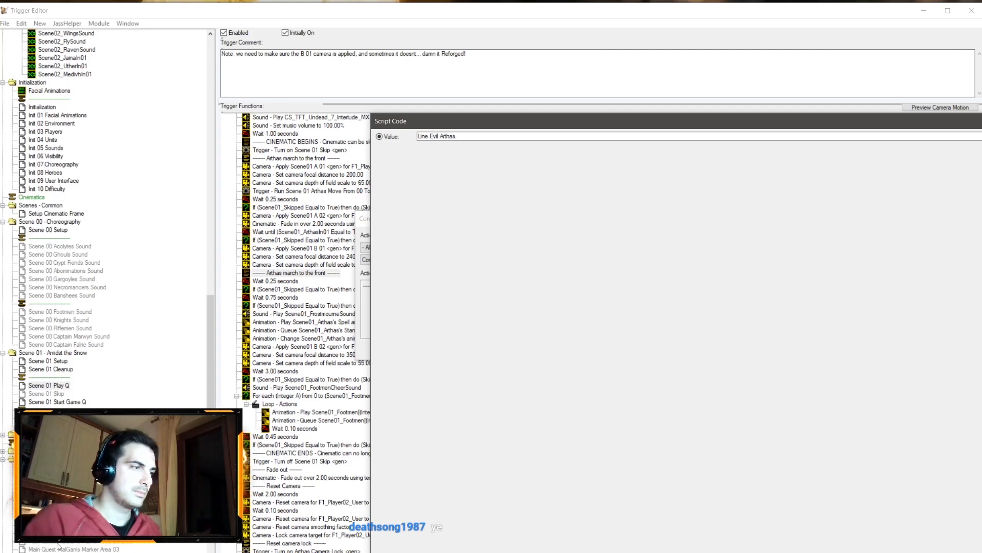
left_click(57, 551)
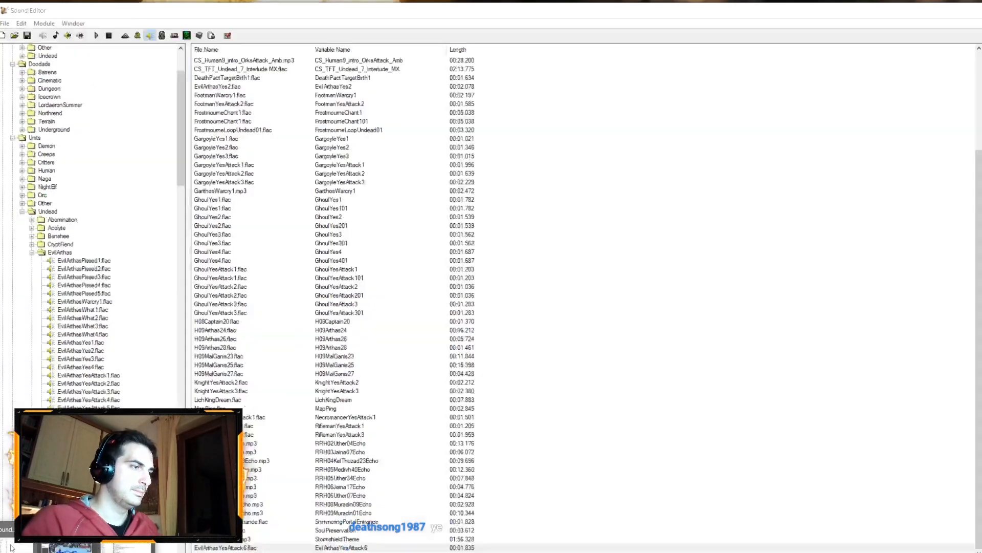
left_click(128, 547)
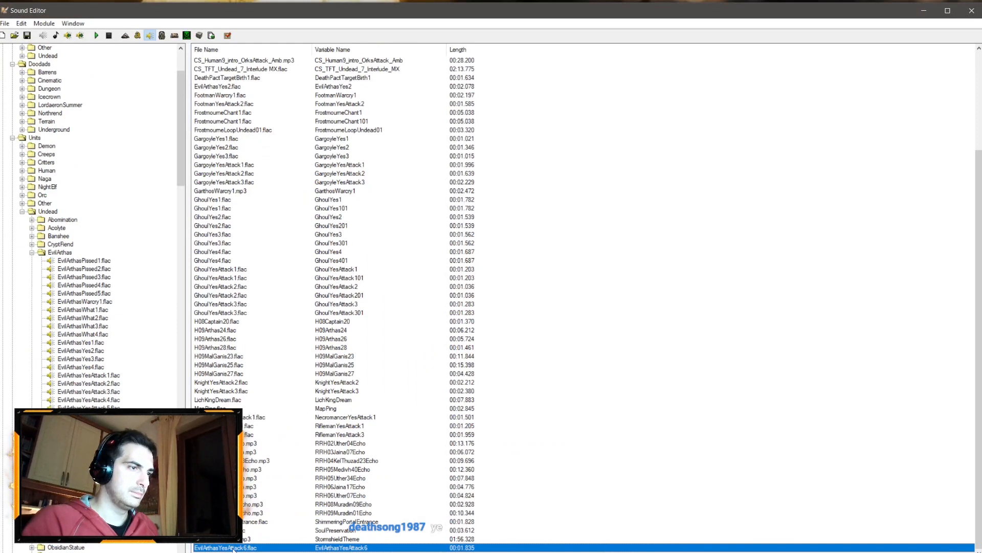
right_click(233, 549)
left_click(266, 439)
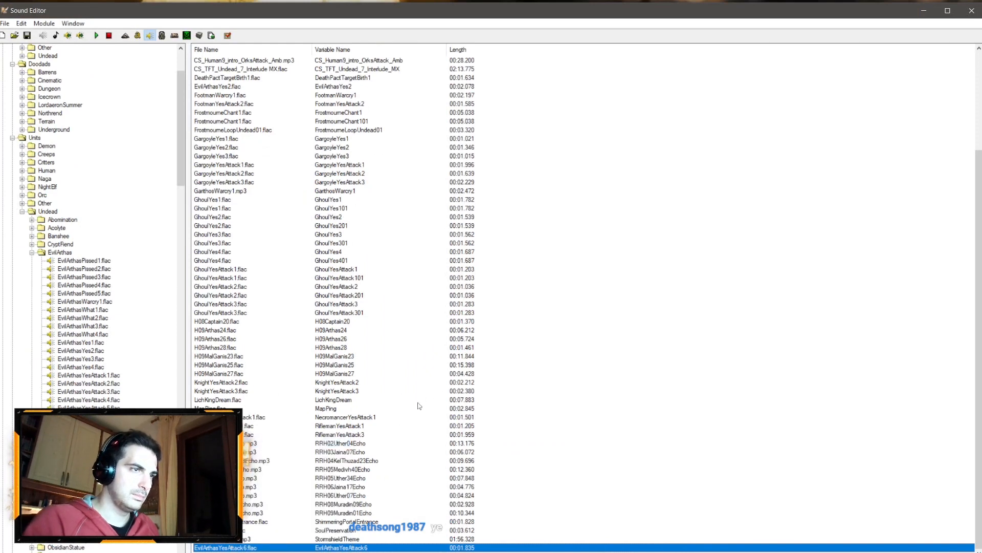
double_click(246, 549)
left_click(555, 363)
left_click(972, 12)
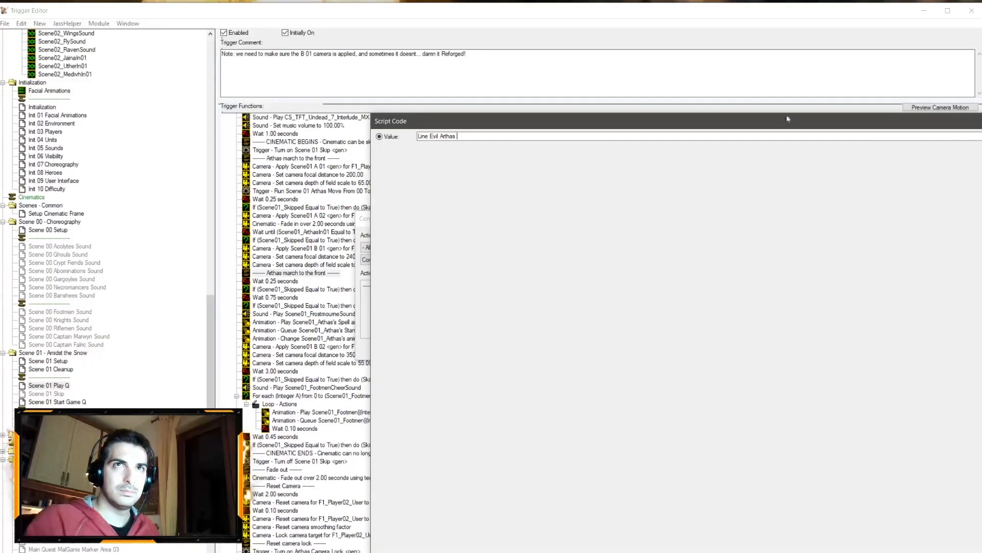
key("ctrl+v")
left_click_drag(456, 137, 482, 136)
key("BackSpace")
left_click(468, 137)
left_click(484, 136)
key("Return")
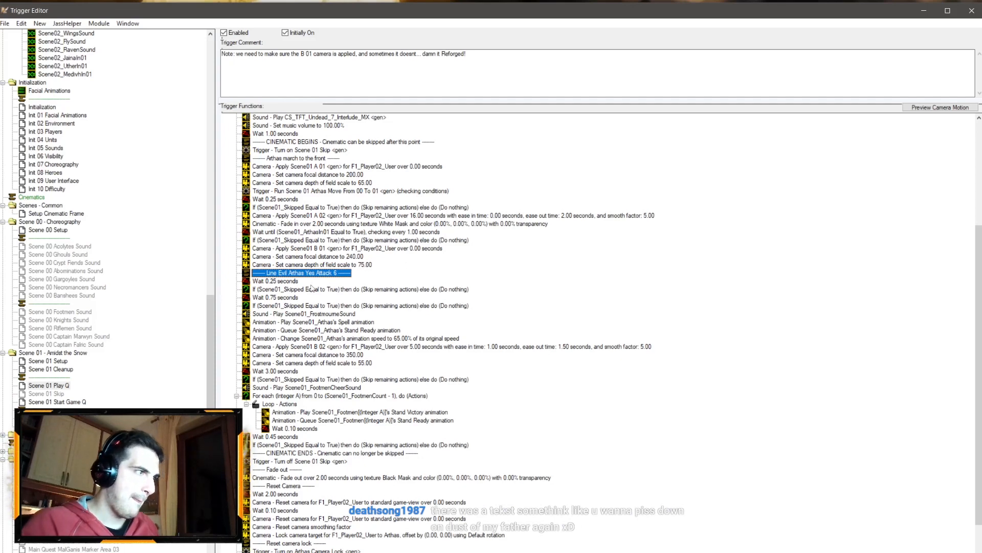
right_click(289, 275)
left_click(278, 281)
left_click(271, 290)
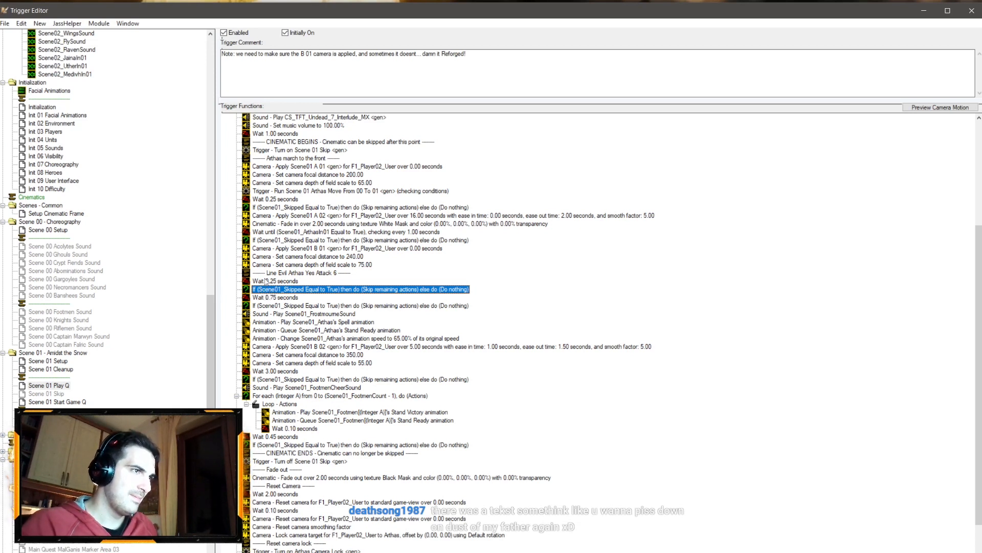
right_click(274, 291)
left_click(307, 395)
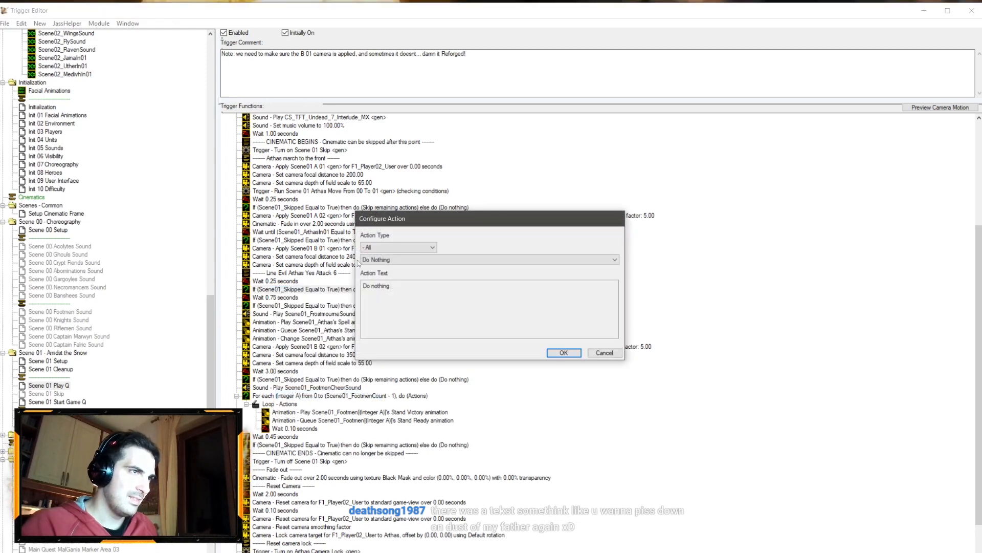
left_click(604, 352)
Step: Copy the Uther dialogue and its wait-for-sound actions from Scene 02 Play Q into Scene 01 Play Q below the skip check after the new 0.25-second wait
scroll(132, 264, "down", 4)
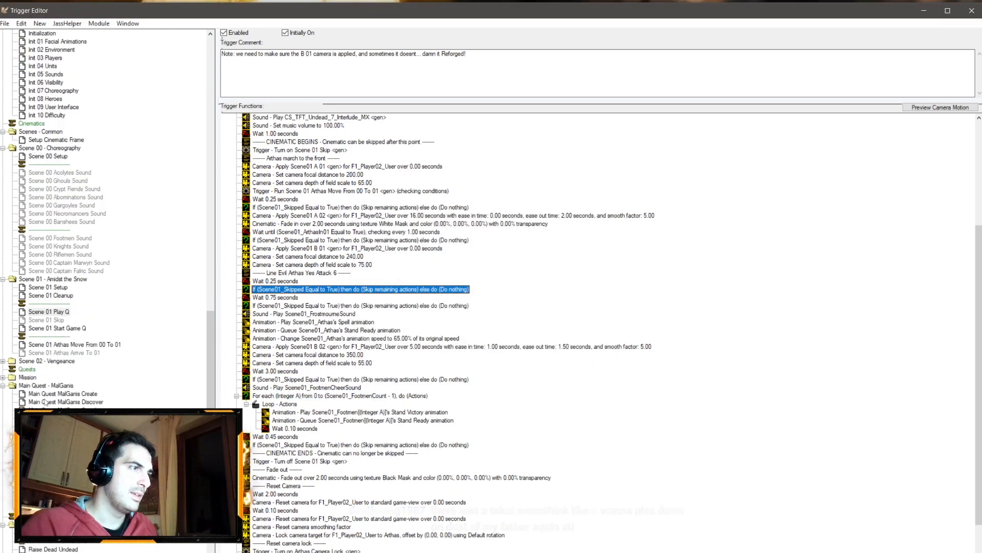
left_click(3, 336)
left_click(49, 369)
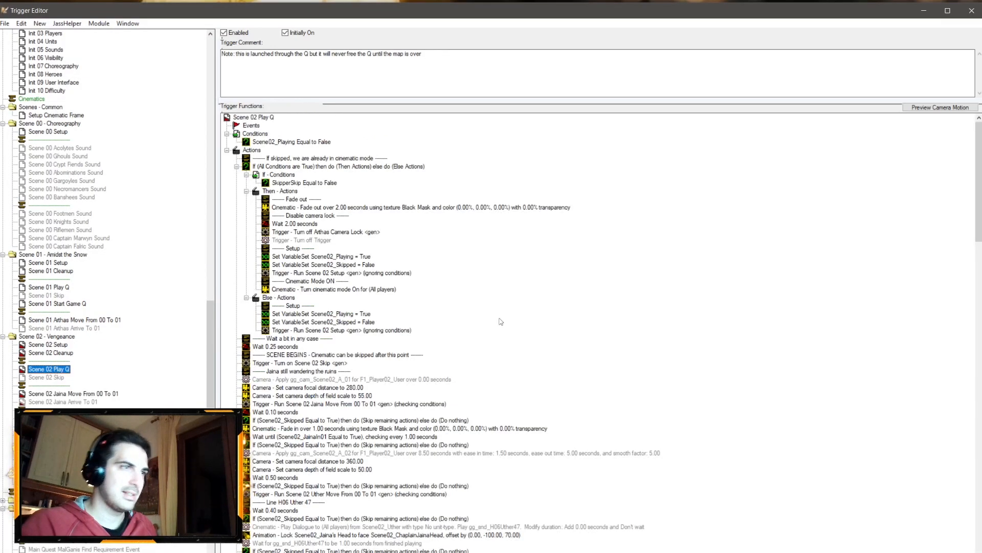
scroll(377, 322, "down", 5)
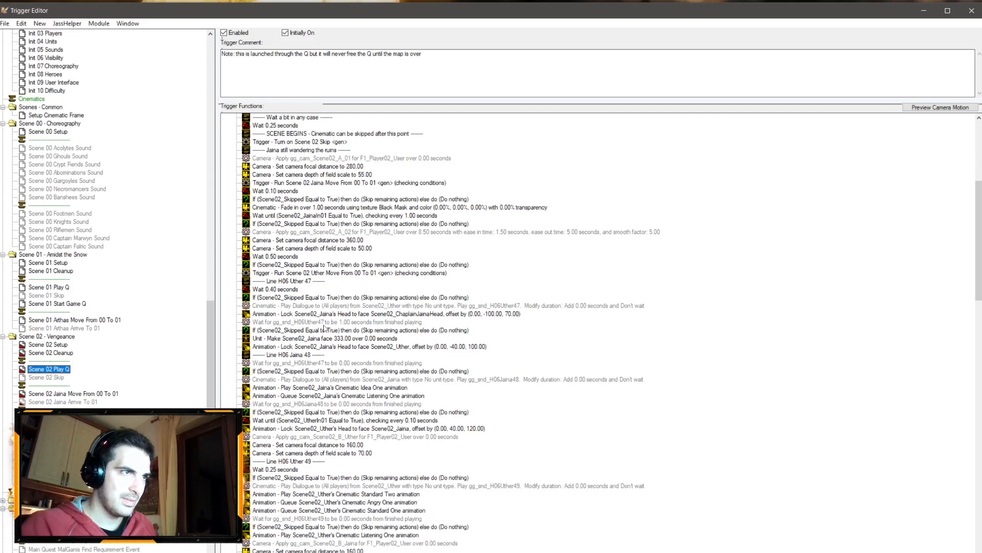
left_click(334, 307)
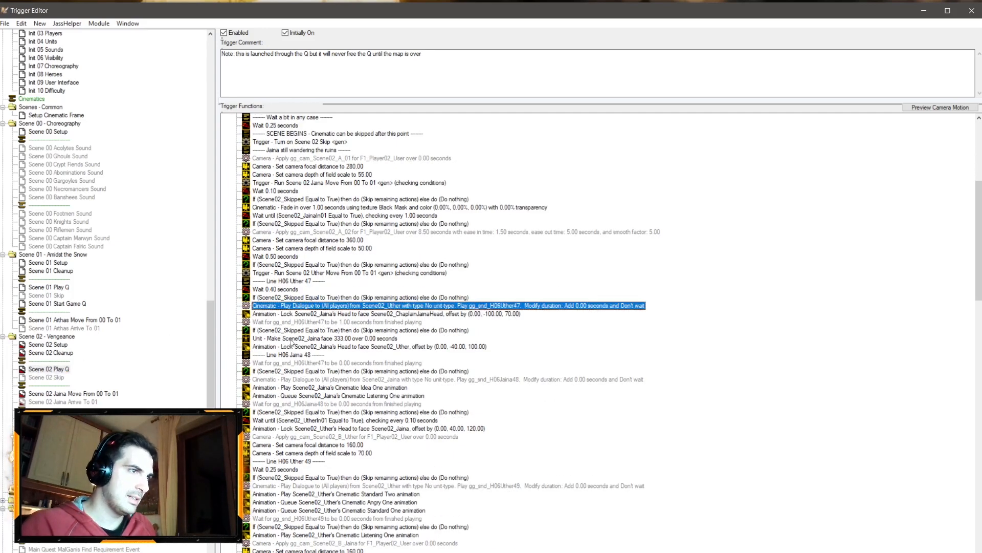
left_click(49, 287)
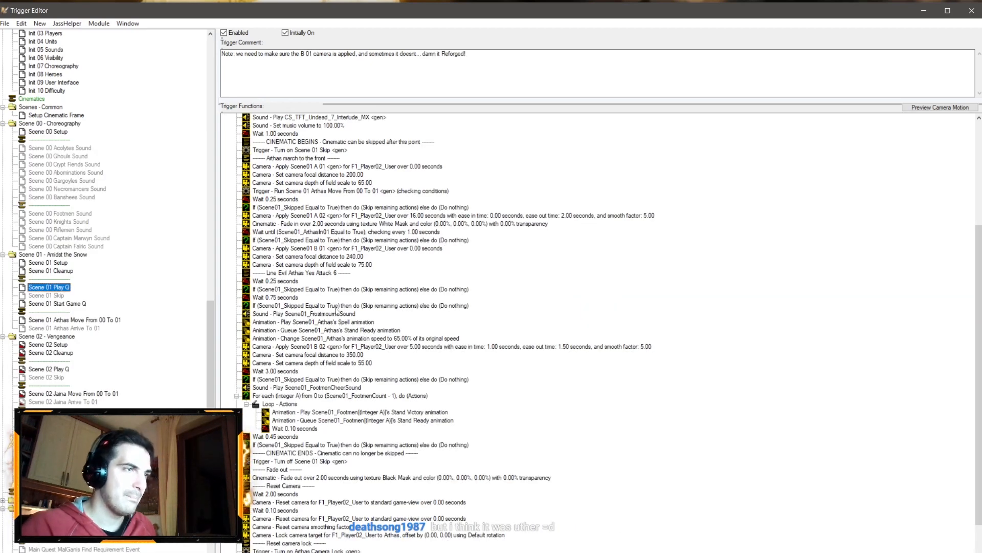
left_click(306, 290)
key("ctrl+v")
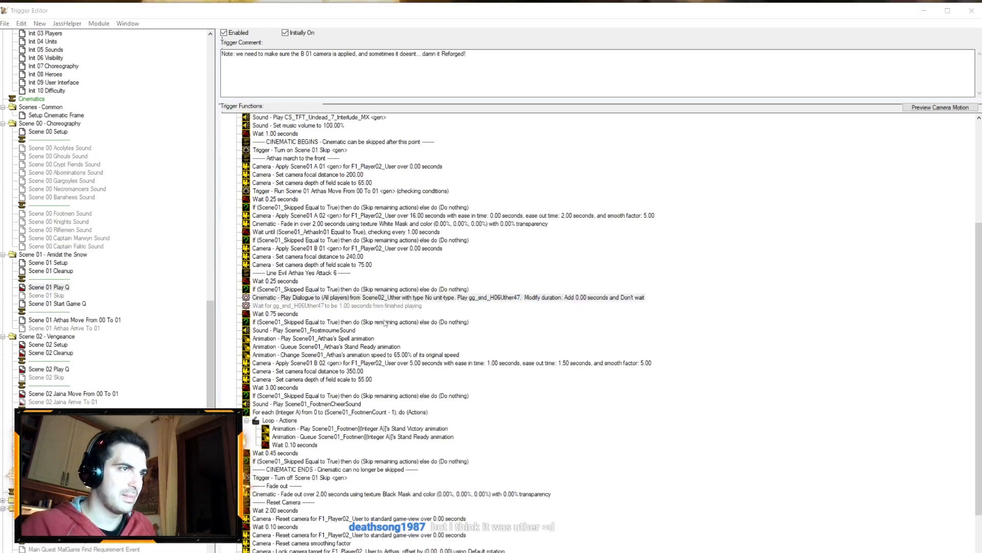
Step: Set the pasted dialogue action's speaker to Scene01_Arthas
double_click(317, 298)
left_click(466, 286)
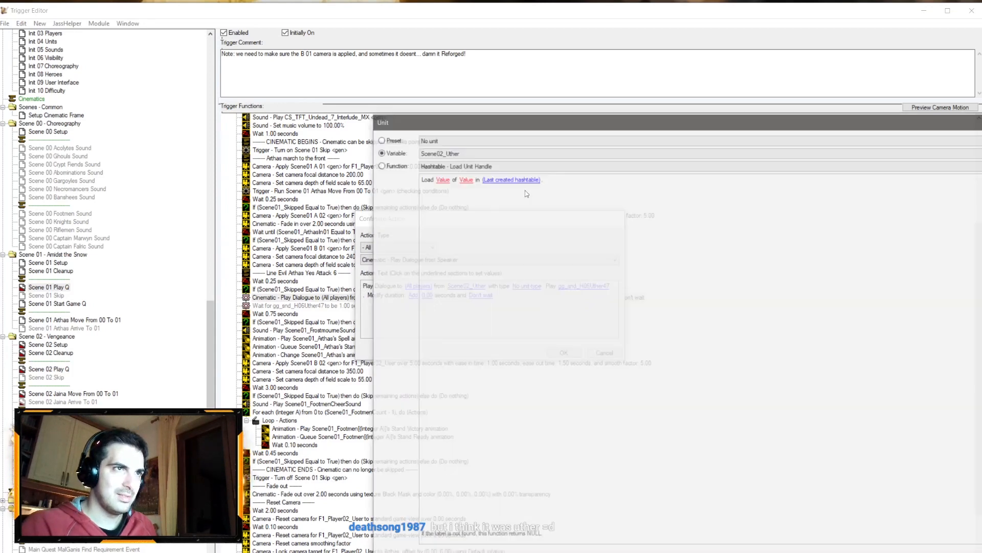
left_click(502, 152)
scroll(482, 174, "up", 3)
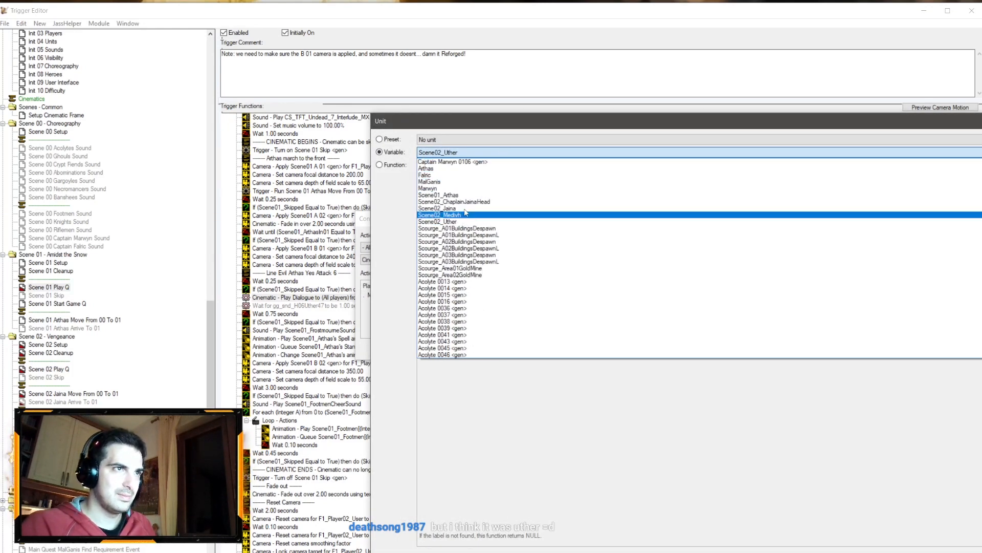
left_click(459, 194)
key("Return")
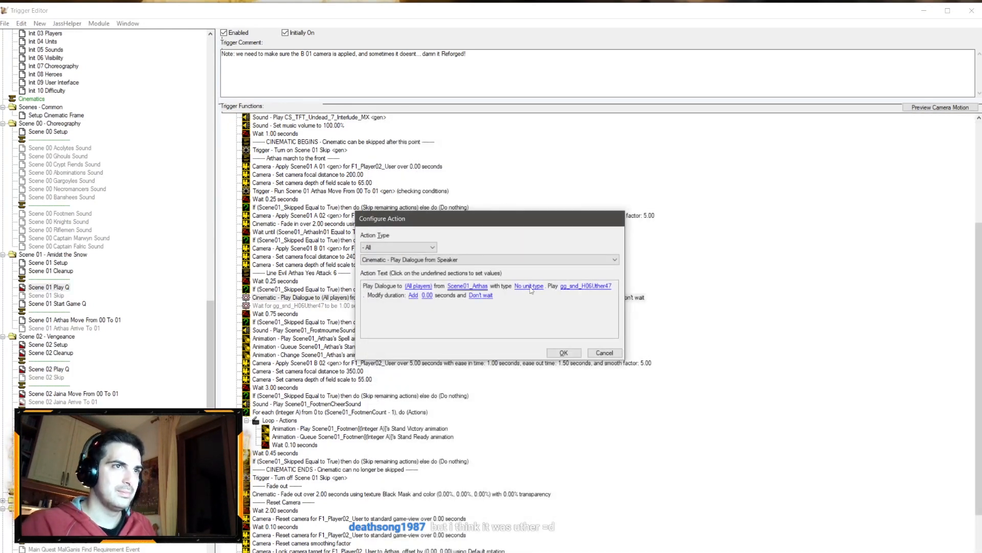
Step: Set the dialogue action's sound to EvilArthasYes2
left_click(588, 286)
left_click(453, 152)
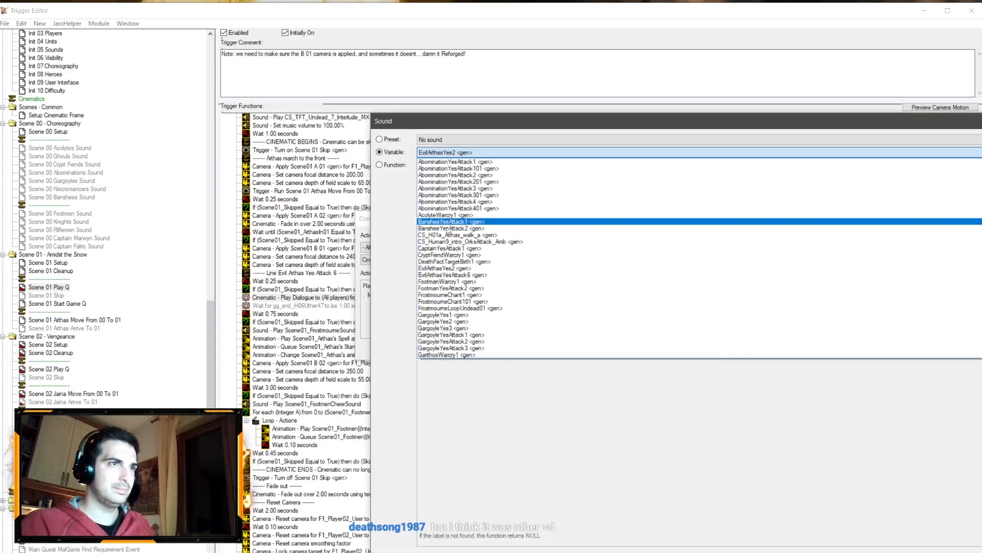
left_click(445, 268)
key("Return")
key("Return")
left_click(331, 306)
double_click(331, 306)
left_click(461, 287)
left_click(468, 152)
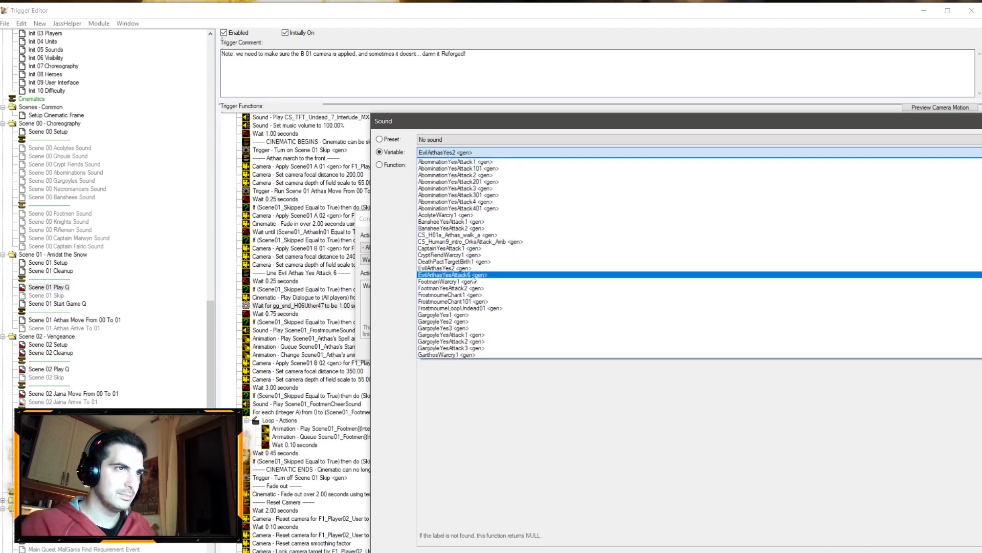
key("Escape")
key("Escape")
key("Escape")
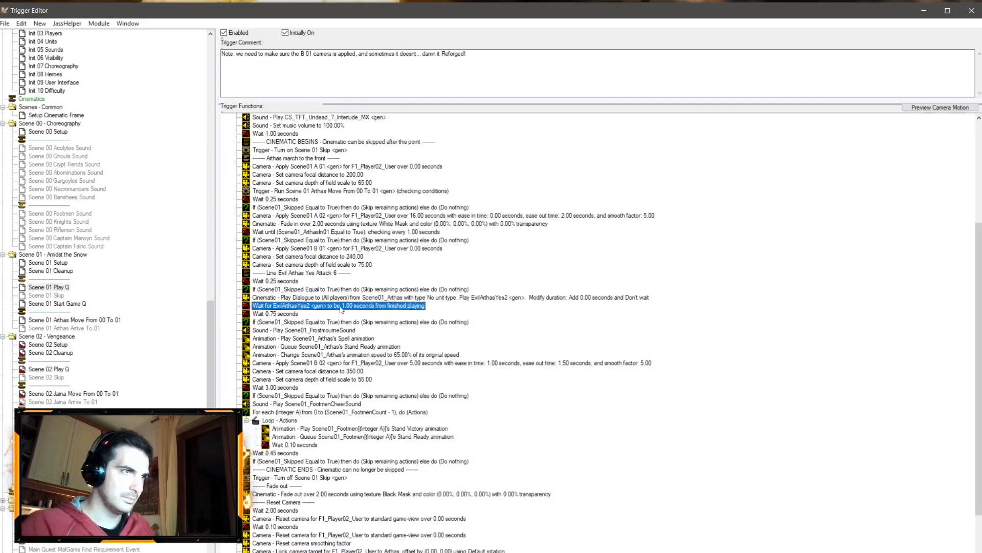
Step: Set the wait-for-sound action to wait for EvilArthasYesAttack6
double_click(334, 306)
left_click(409, 285)
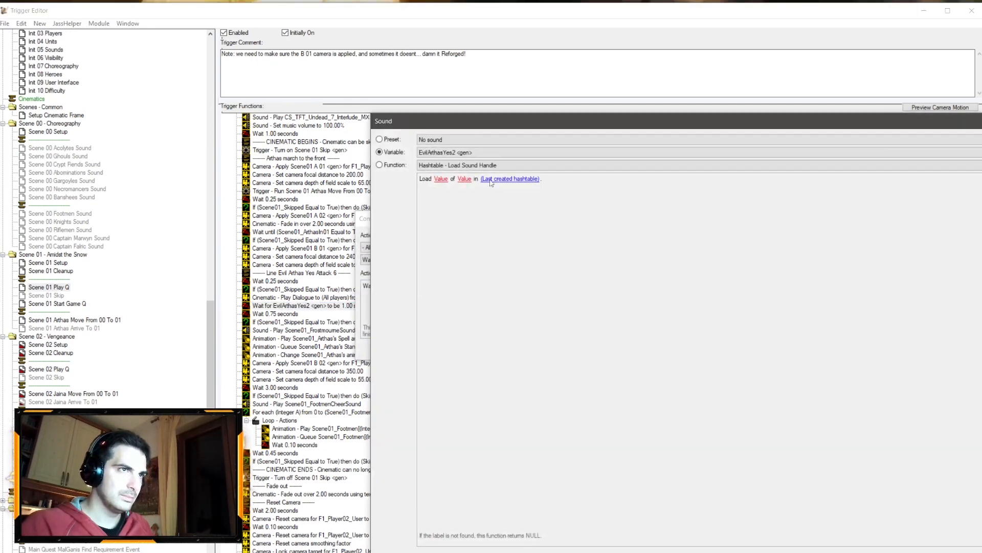
left_click(485, 154)
key("Down")
key("Return")
key("Return")
key("Return")
Step: Change the dialogue action's sound to EvilArthasYesAttack6
double_click(502, 297)
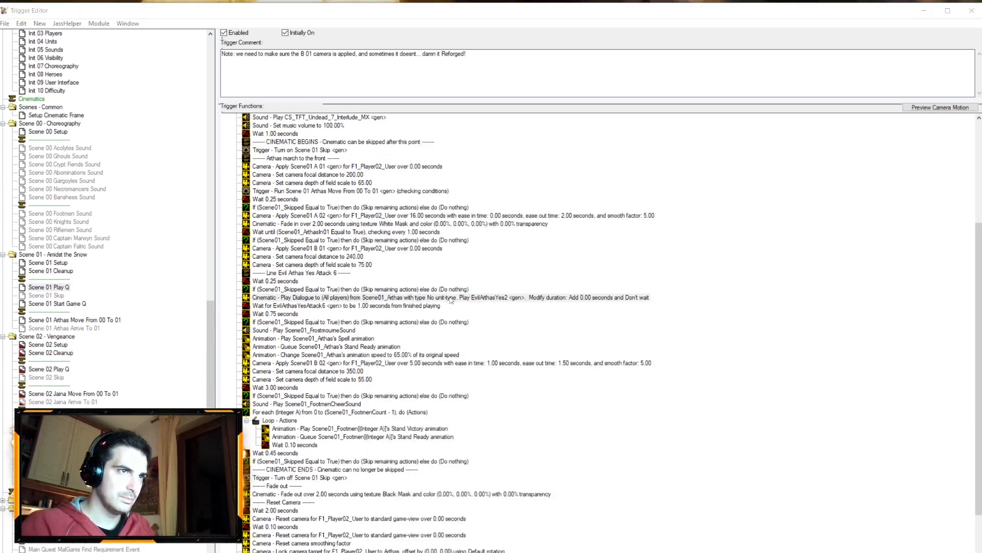
left_click(587, 286)
key("Down")
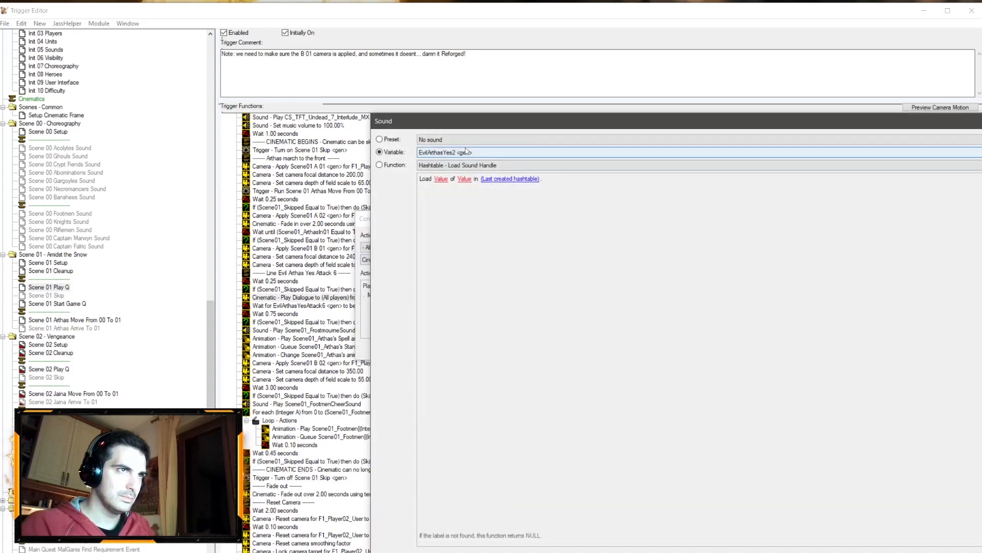
key("Return")
key("Return")
key("Return")
double_click(337, 299)
key("Return")
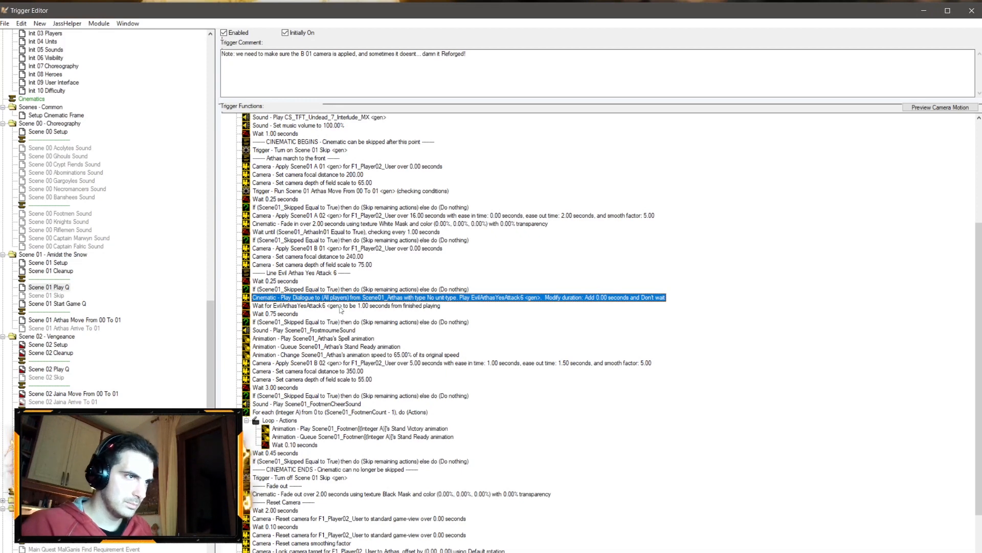
Step: Move the wait-for-sound action and a copy of the skip check below the camera depth of field 55.00 action
left_click(337, 306)
left_click_drag(338, 306, 306, 363)
left_click(289, 395)
key("ctrl+c")
left_click(304, 356)
key("ctrl+v")
left_click(315, 355, "shift")
key("ctrl+x")
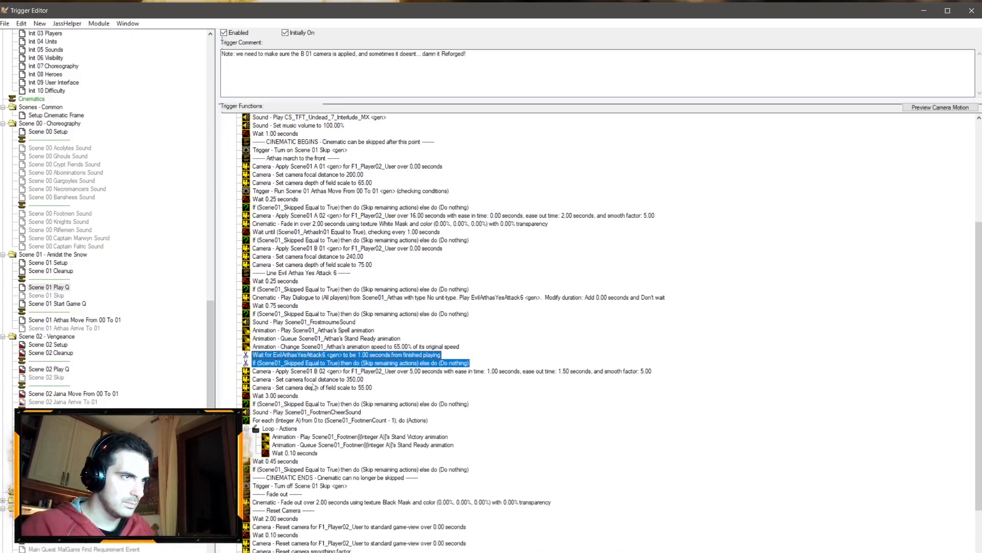
left_click(312, 388)
key("ctrl+v")
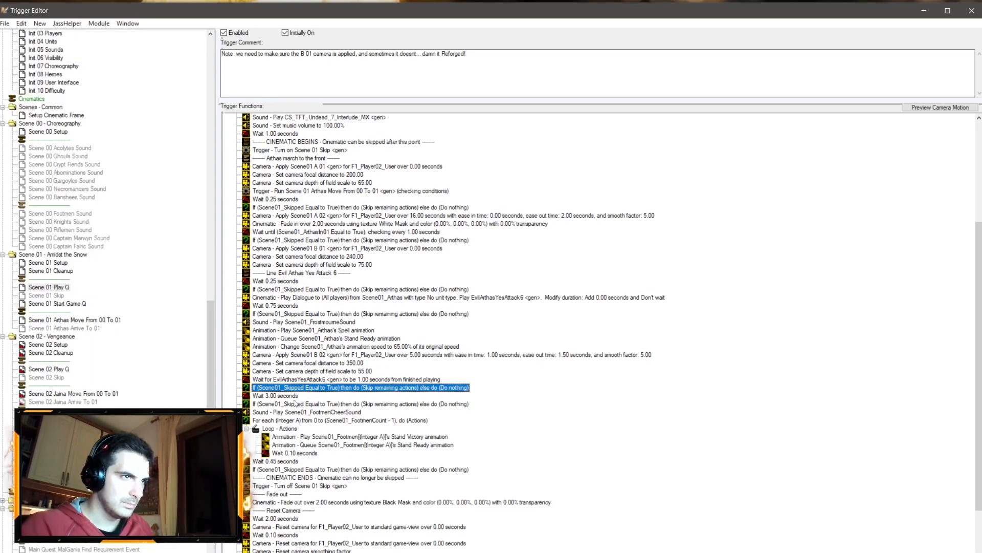
Step: Set the wait-for-sound action to 0 seconds from finished playing
double_click(367, 381)
left_click(477, 287)
type("0")
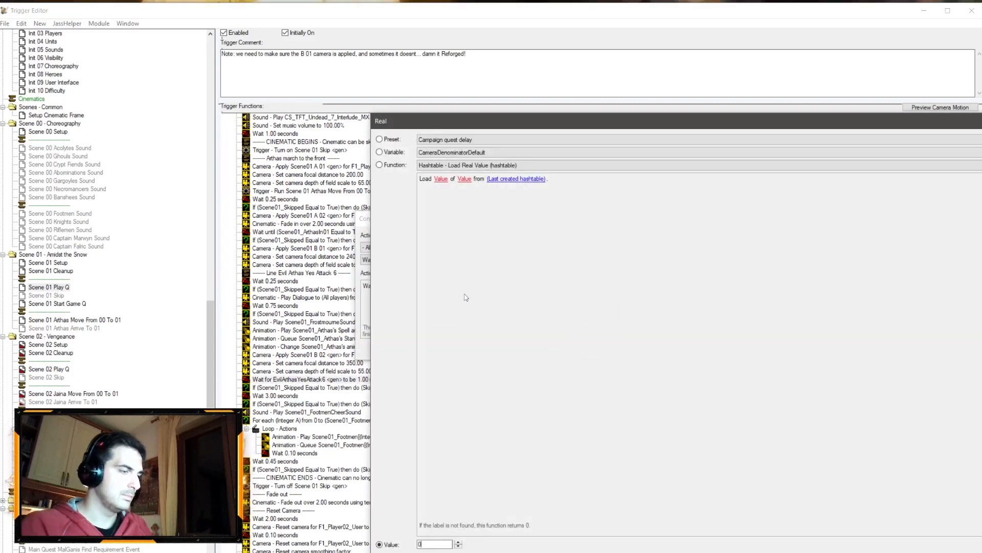
key("Return")
key("Return")
Step: Delete the wait-for-sound action and skip check following the camera depth of field 55.00 action
left_click(276, 396)
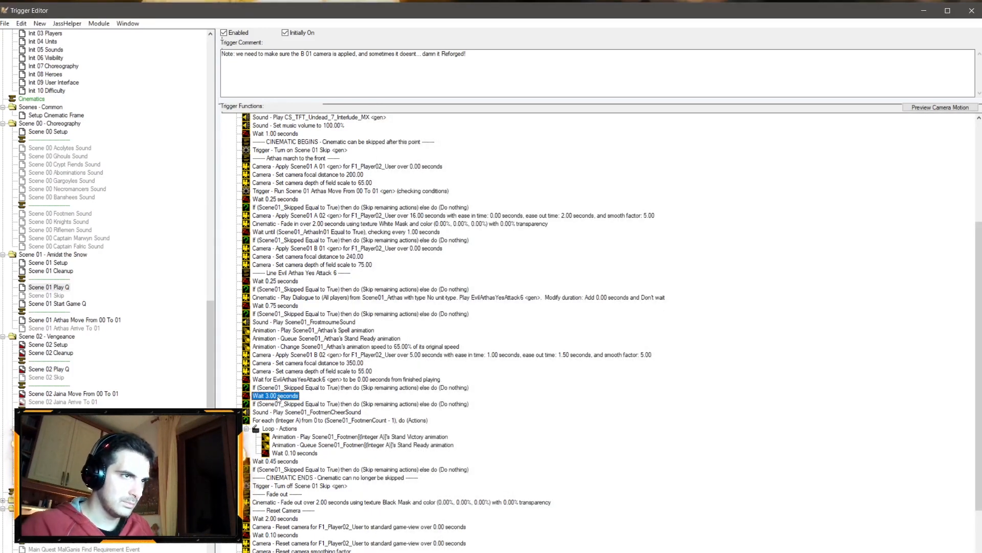
double_click(327, 381)
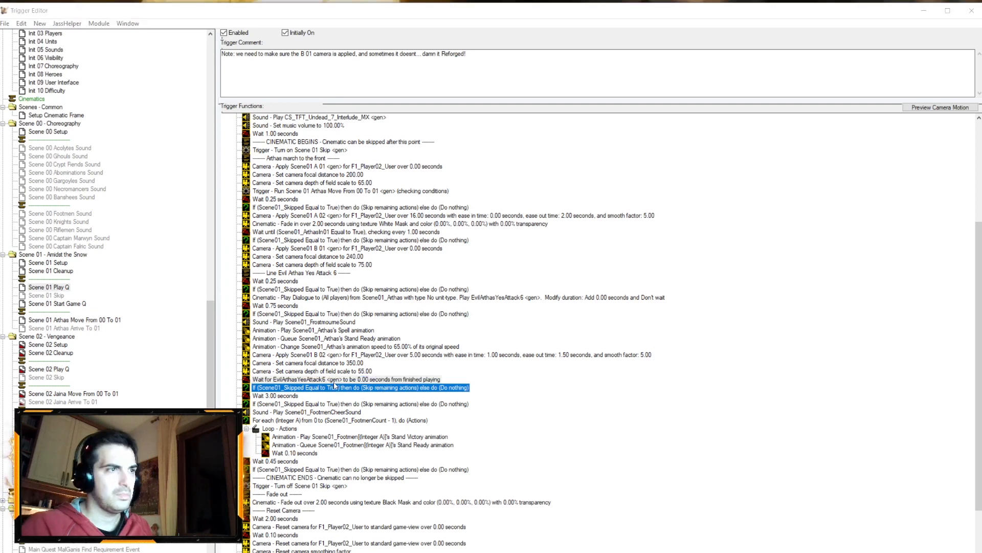
left_click(604, 352)
key("Delete")
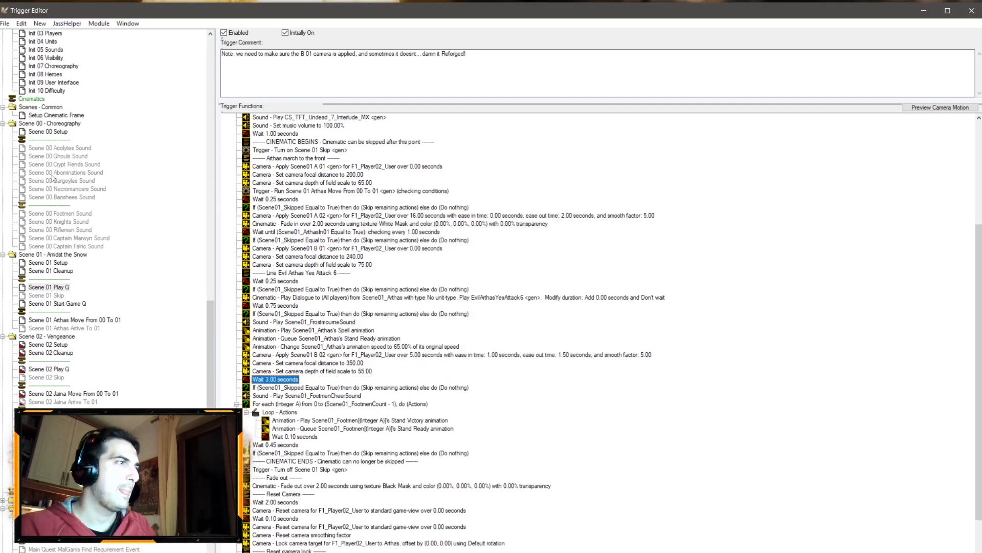
Step: In Scene 01 Cleanup, add a stop-sound action for EvilArthasYesAttack6 at the top of the cleanup sounds
left_click(69, 271)
left_click(309, 307)
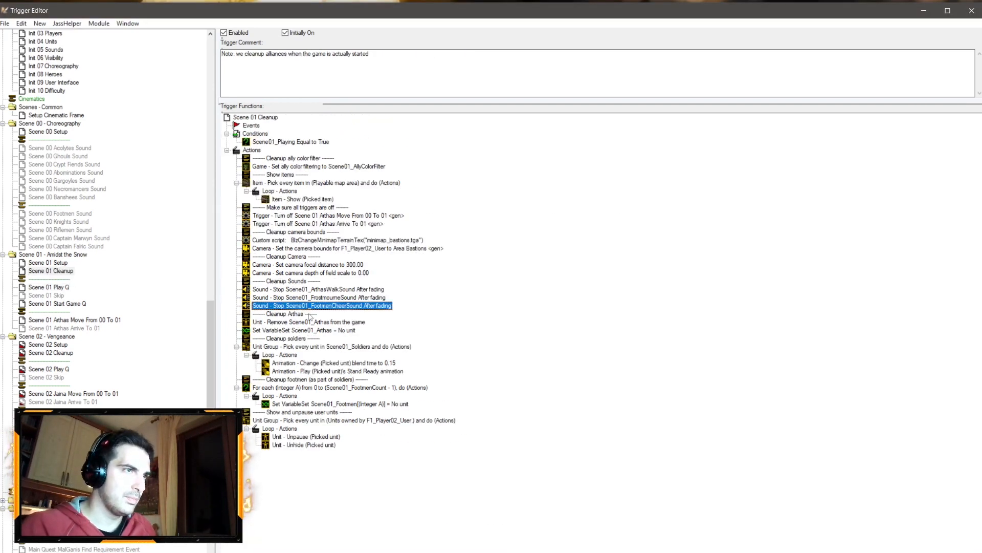
key("ctrl+c")
key("ctrl+v")
double_click(310, 318)
left_click(606, 353)
double_click(318, 314)
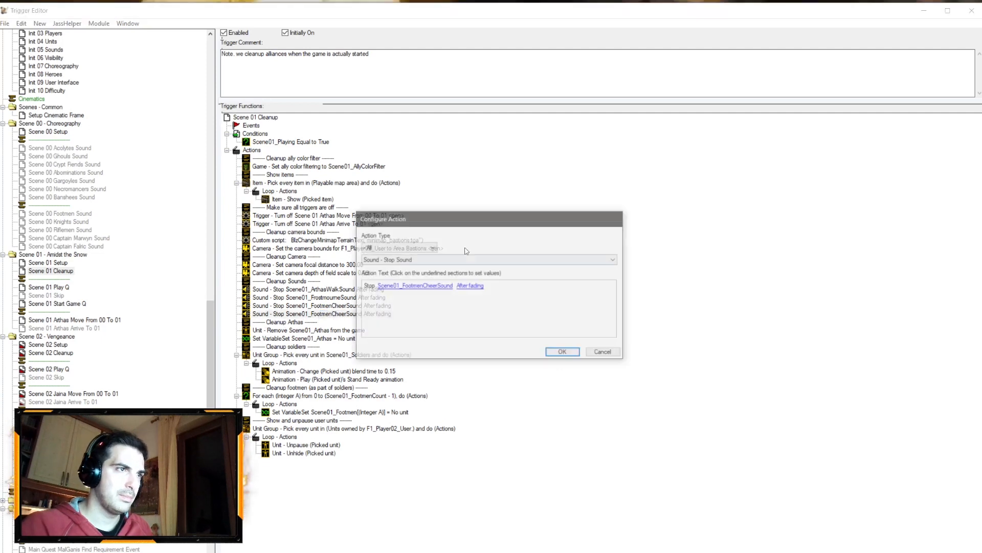
left_click(434, 286)
key("e")
key("e")
key("Return")
key("Return")
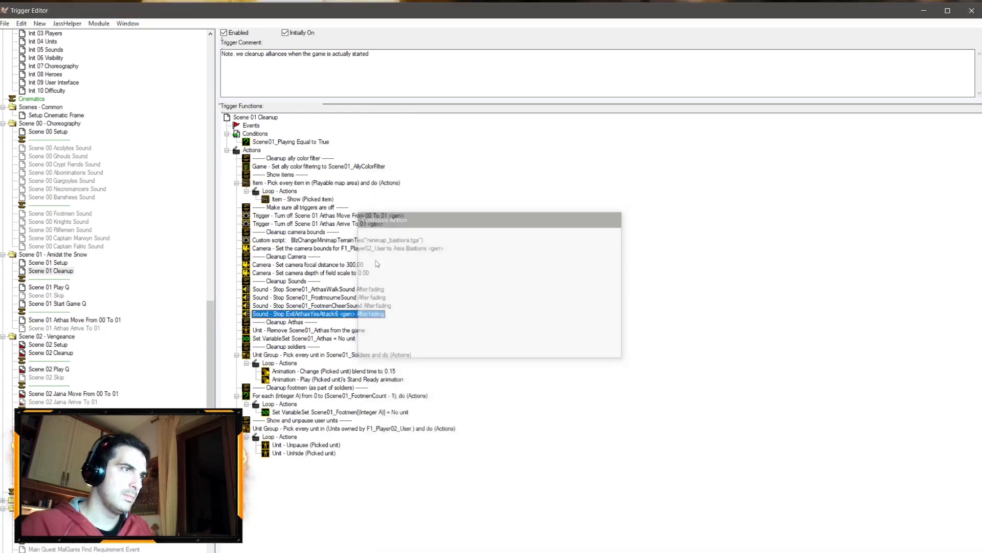
left_click_drag(337, 314, 317, 289)
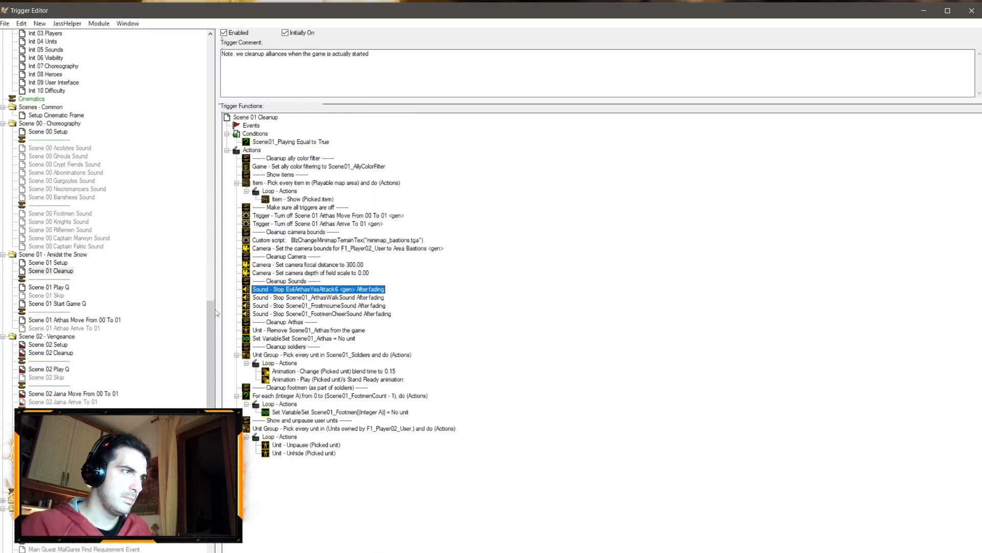
Step: Switch to the World Editor and set camera Scene01 B 01's distance to 560
left_click(56, 289)
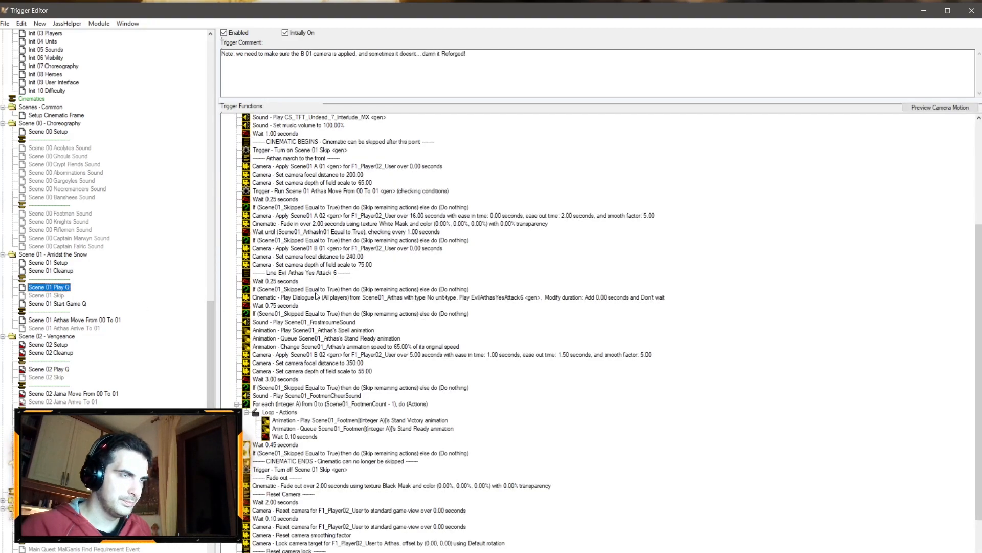
key("alt+Tab")
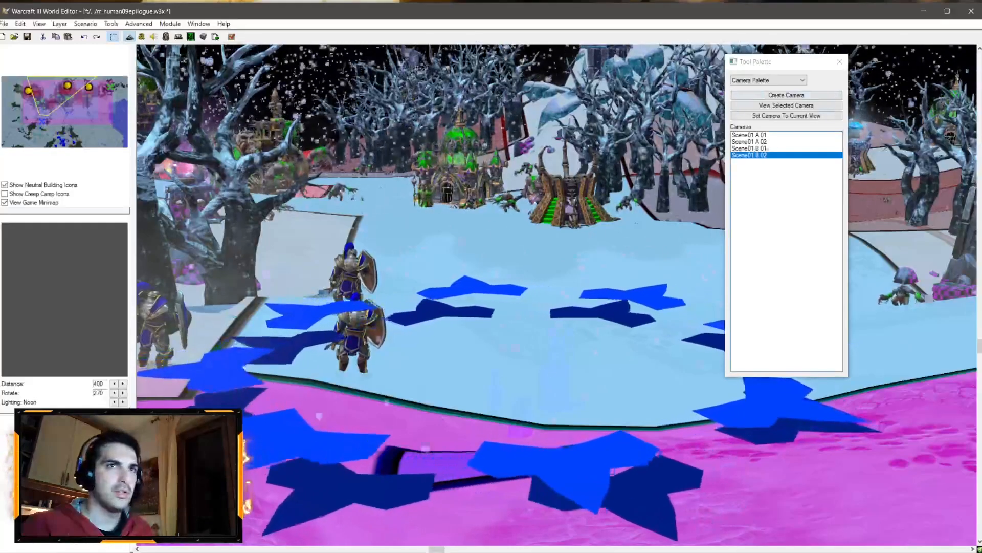
double_click(756, 150)
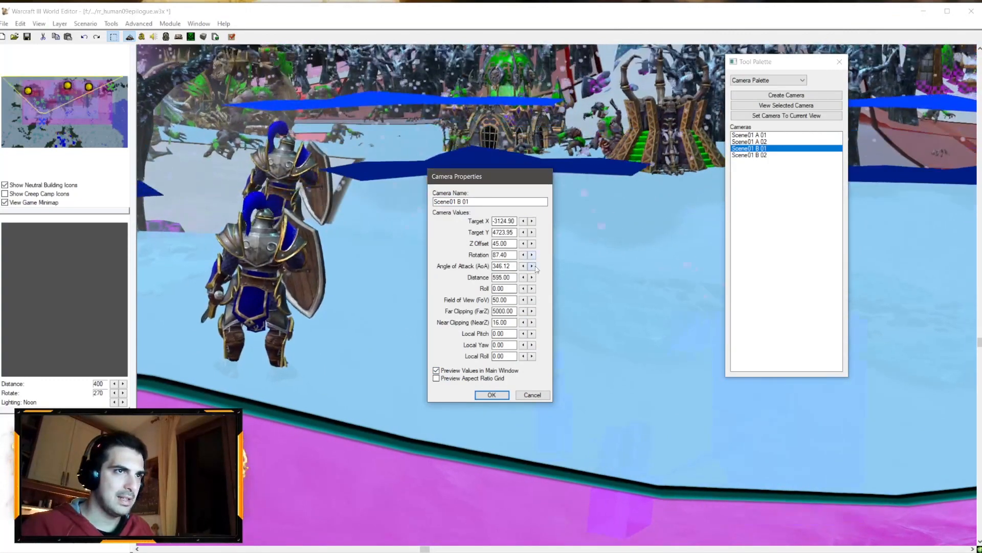
left_click(523, 277)
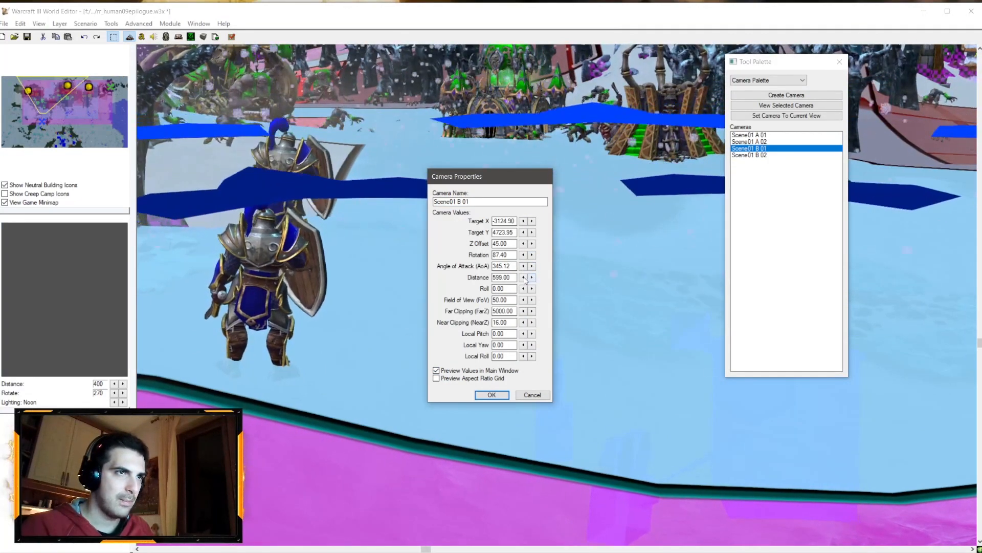
left_click(524, 278)
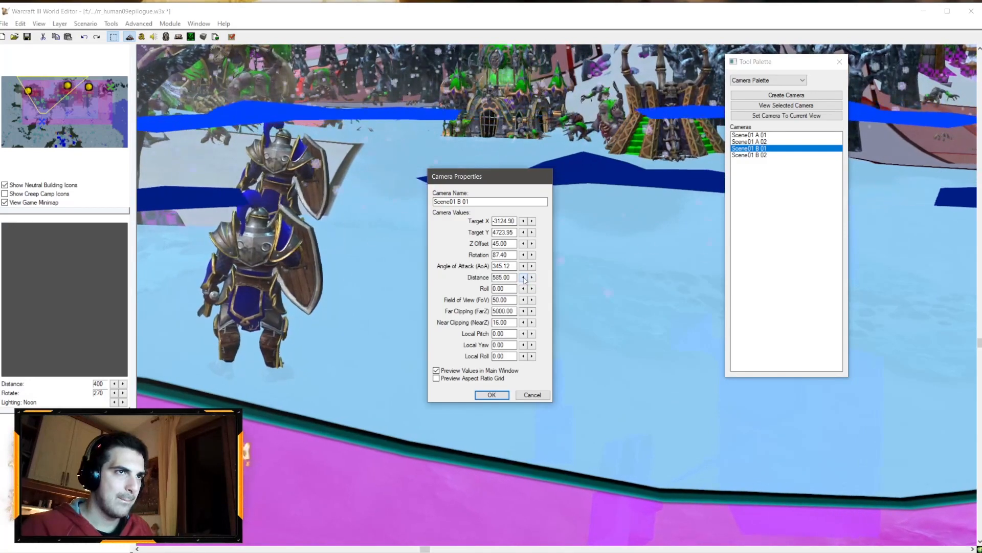
left_click(524, 278)
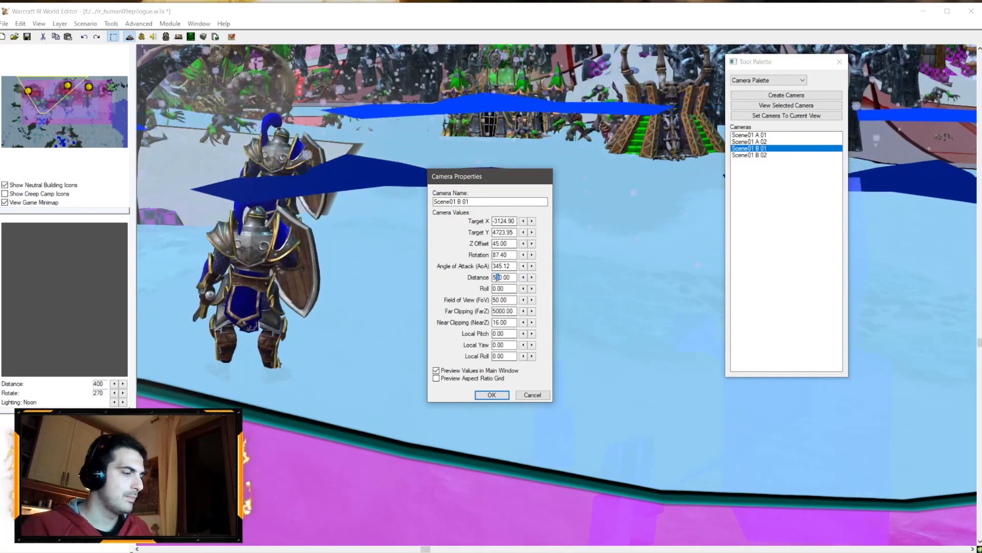
type("6")
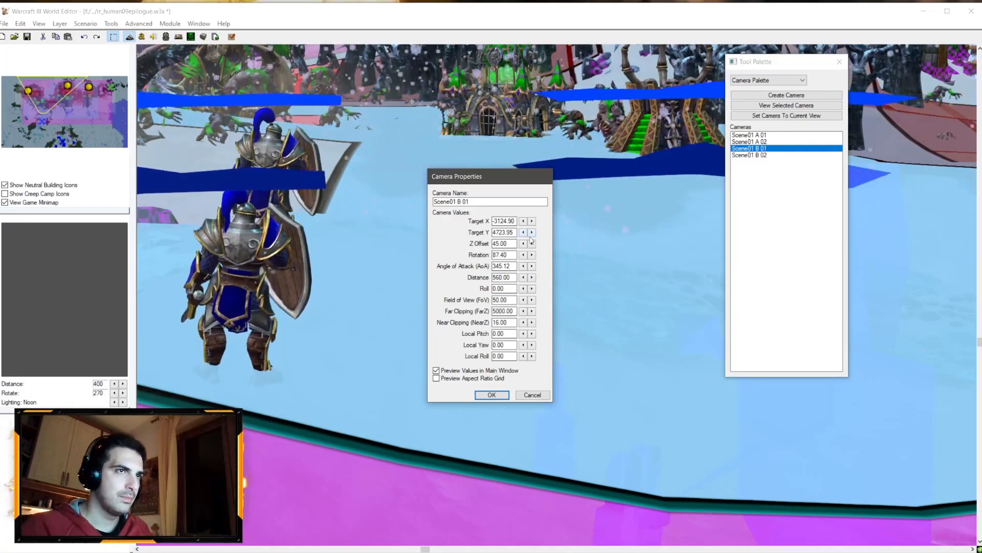
Step: Nudge camera Scene01 B 01's rotation to 91.40 and its target to about -3127.90, 4720.95, then apply
left_click(533, 255)
left_click(533, 256)
left_click(533, 256)
left_click(533, 256)
left_click(534, 234)
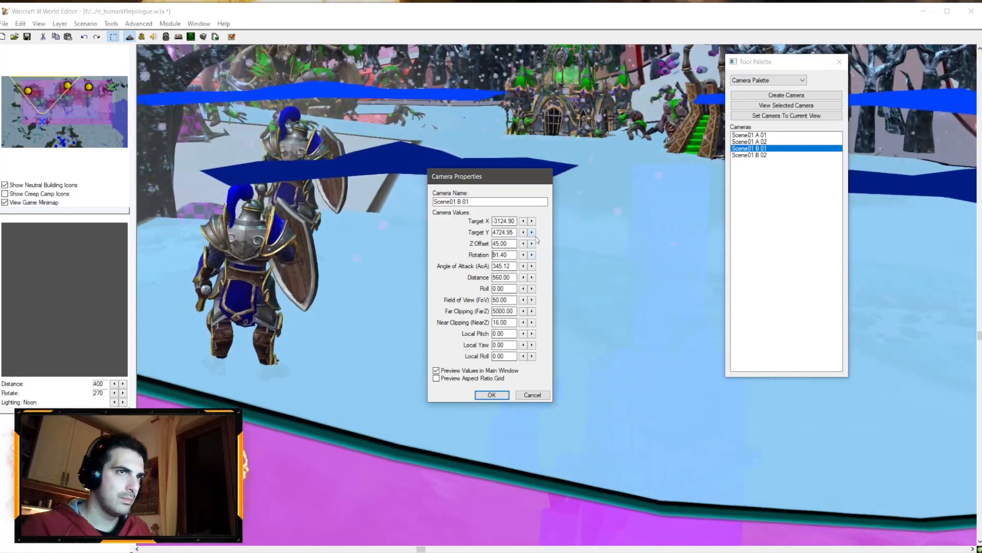
left_click(524, 233)
left_click(535, 220)
left_click(523, 221)
left_click(523, 221)
left_click(524, 220)
left_click(524, 221)
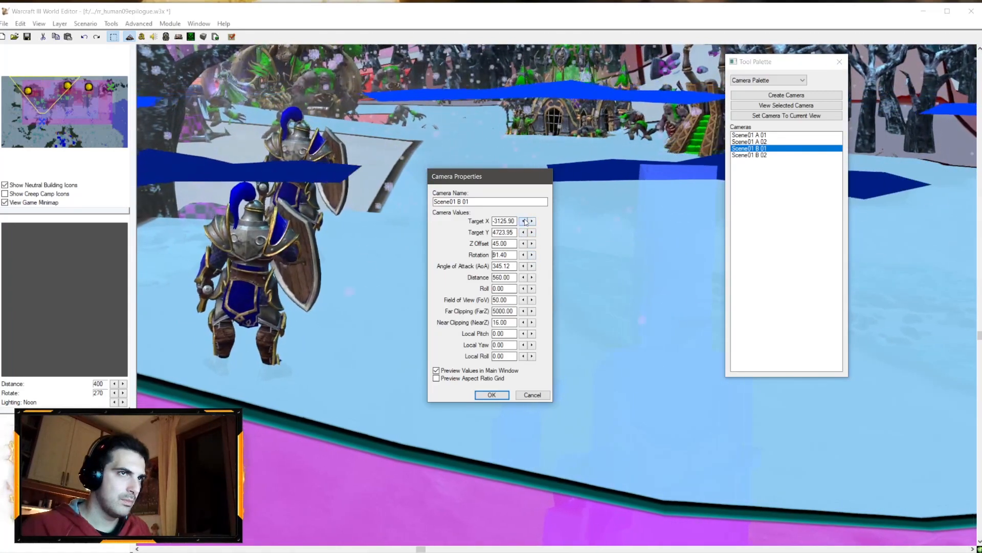
left_click(532, 232)
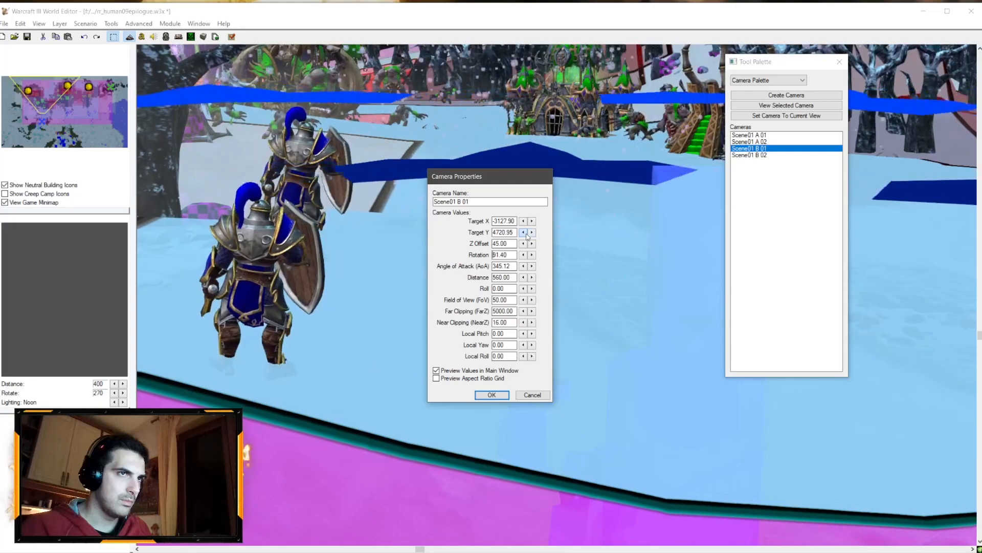
left_click(492, 395)
Step: Open camera Scene01 B 02's properties and set its distance to 700
double_click(750, 155)
right_click(750, 154)
left_click(803, 164)
left_click(436, 370)
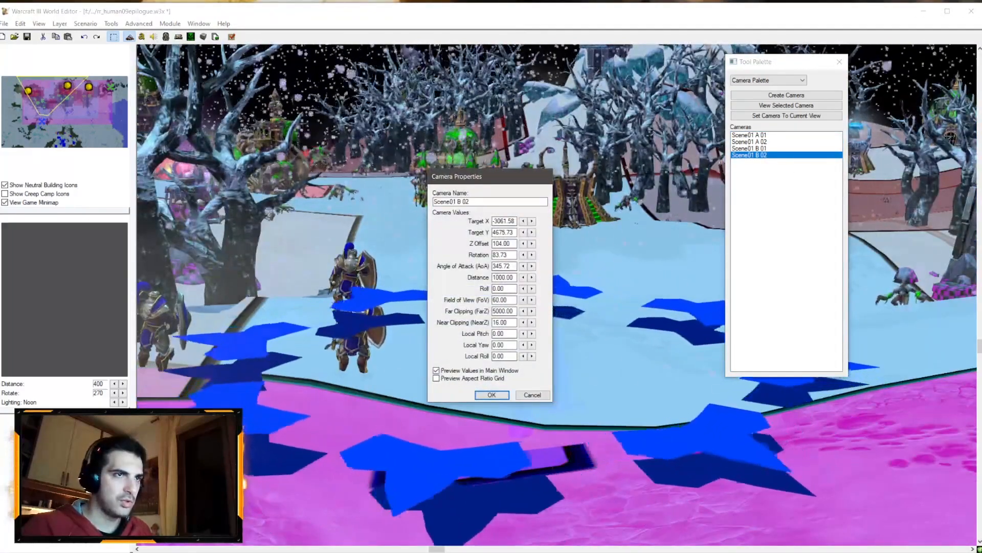
left_click_drag(500, 276, 493, 277)
type("8")
left_click(503, 266)
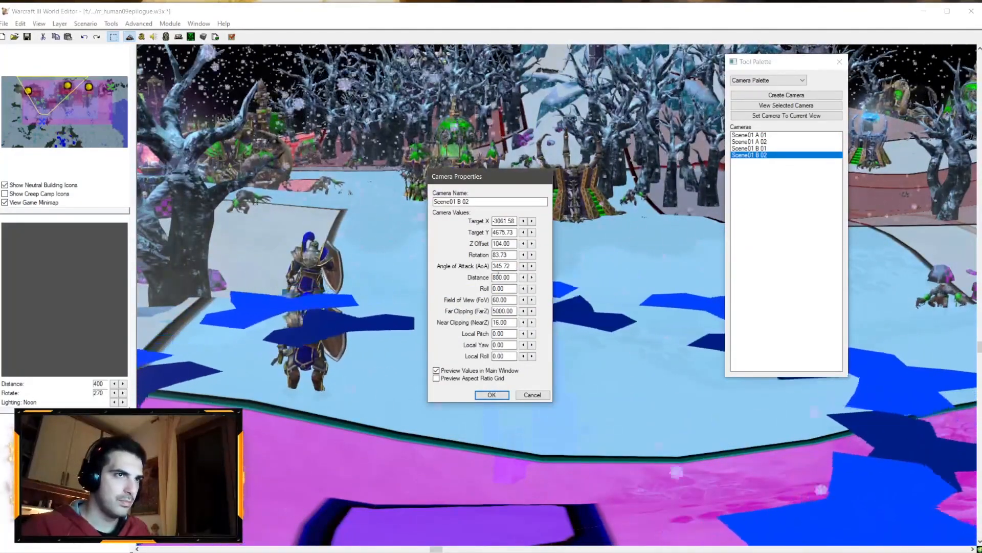
left_click_drag(496, 277, 493, 277)
type("7")
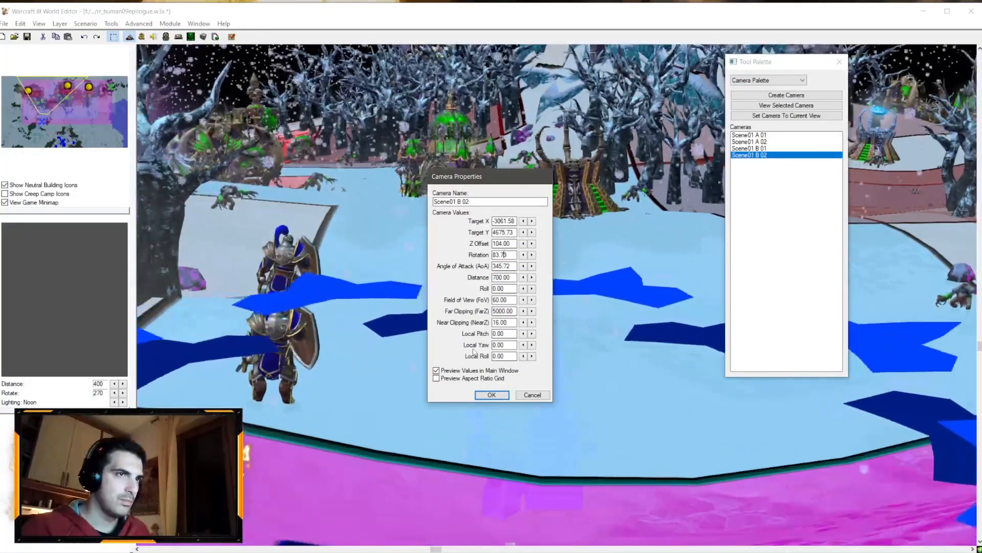
left_click(491, 395)
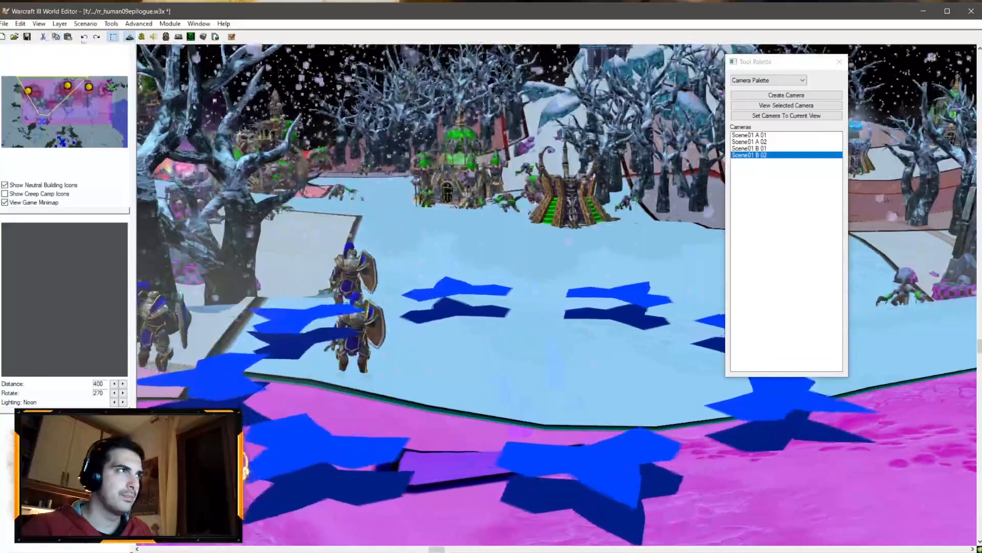
Step: Review the Scene 01 Play Q trigger's action sequence
key("alt+Tab")
scroll(335, 271, "up", 5)
scroll(334, 263, "down", 8)
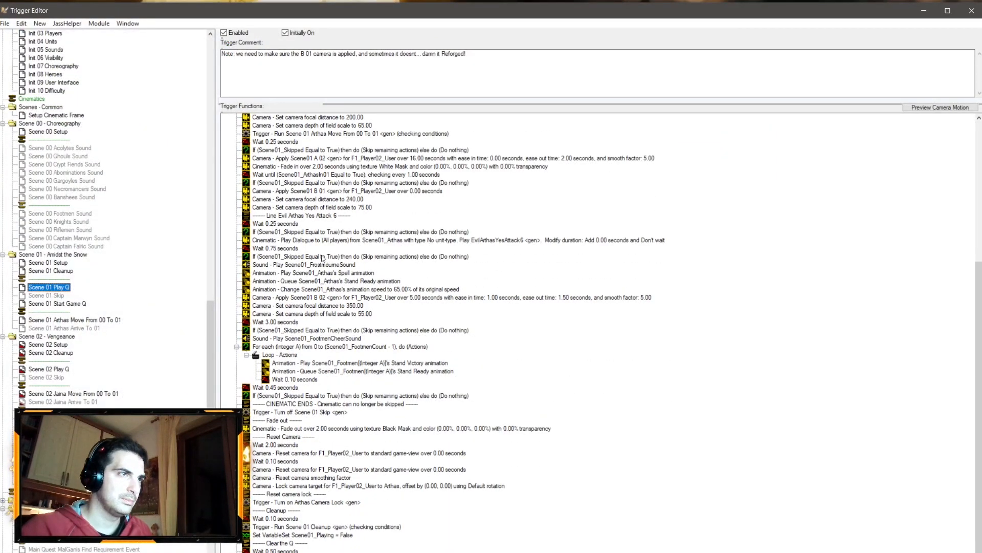
scroll(324, 258, "up", 6)
scroll(359, 313, "down", 4)
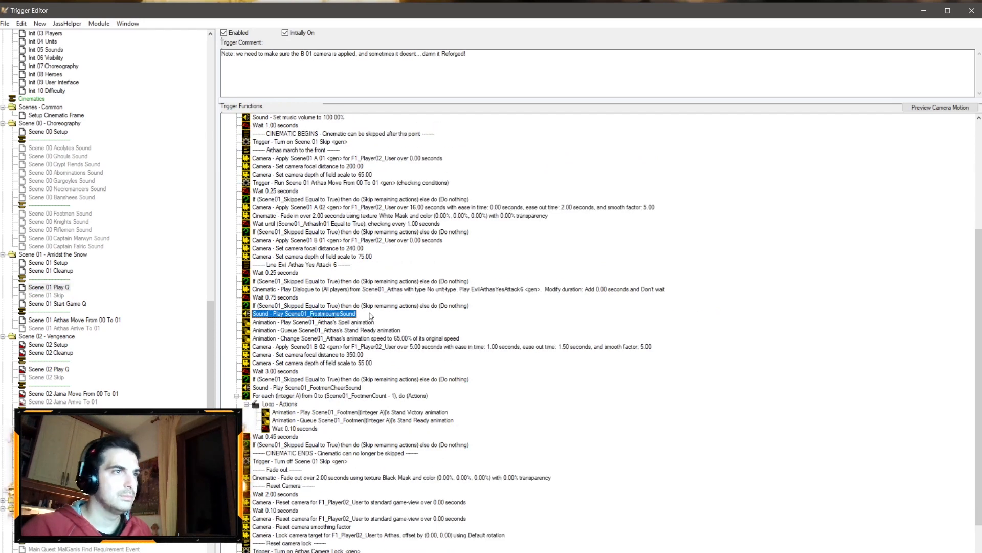
scroll(369, 313, "up", 4)
scroll(341, 287, "down", 3)
scroll(341, 289, "down", 3)
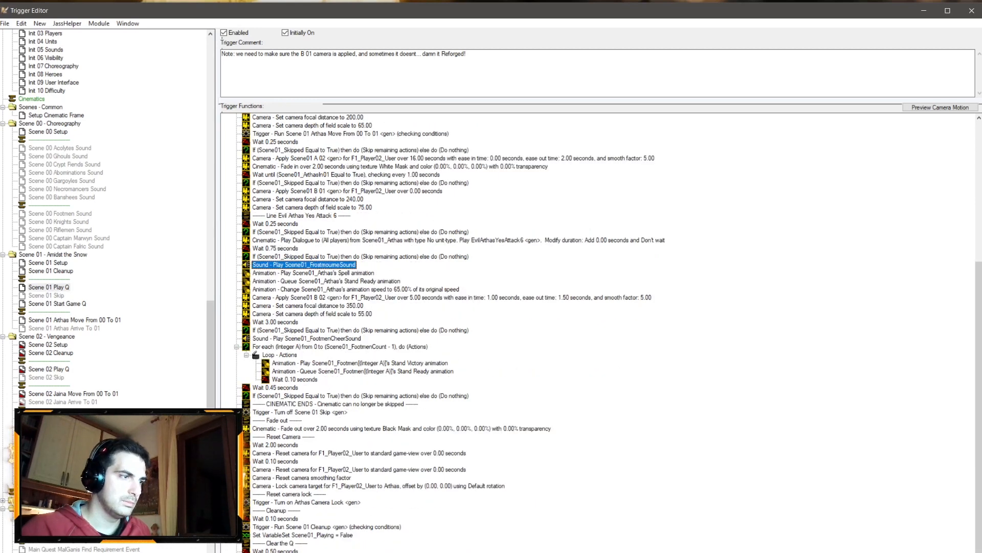
Step: In Scene 01 Setup, set Arthas's unit blend time to 0.75
left_click(66, 271)
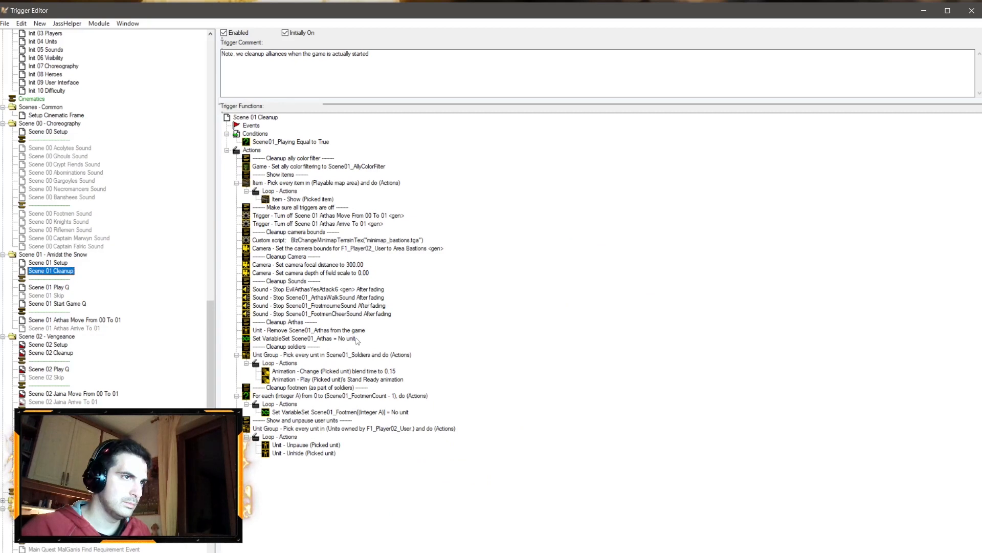
left_click(60, 263)
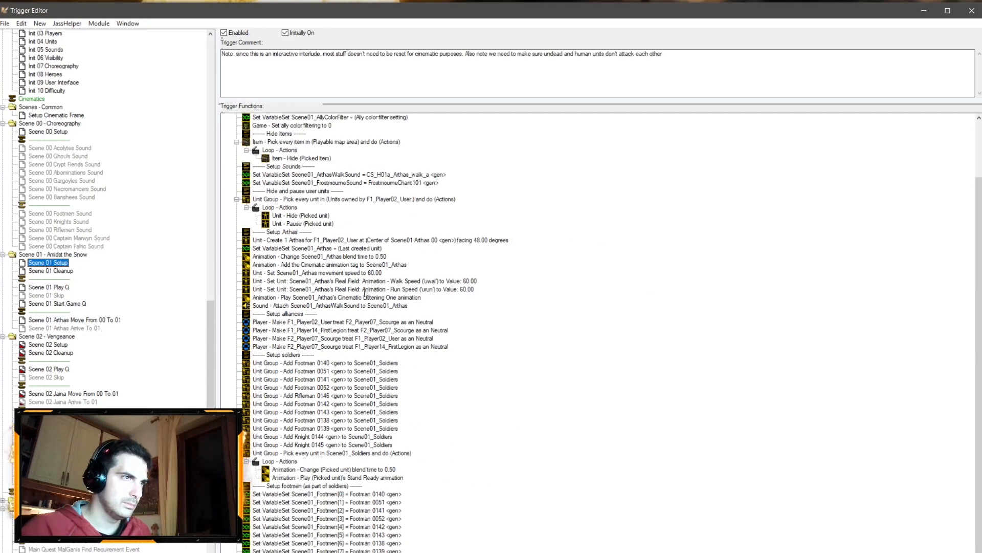
double_click(385, 258)
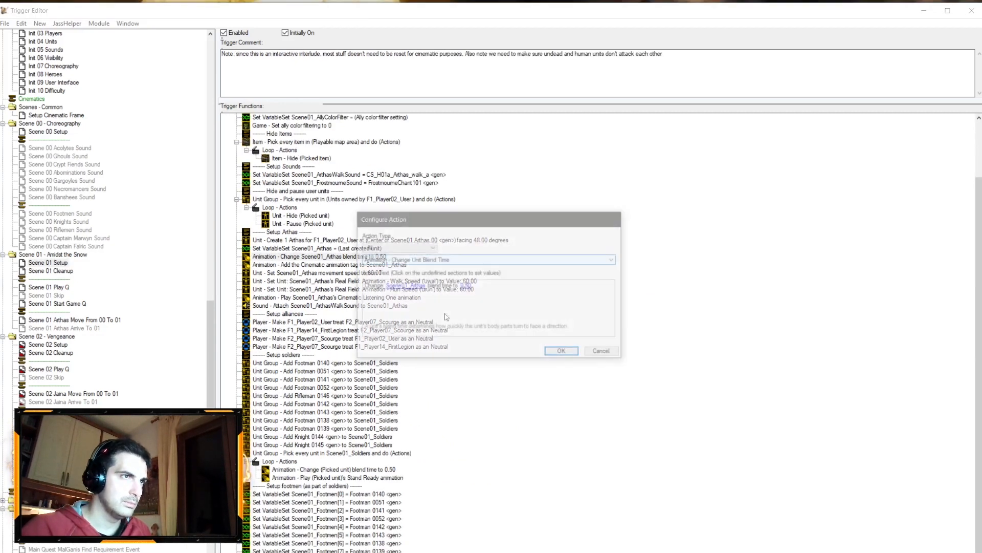
left_click(469, 289)
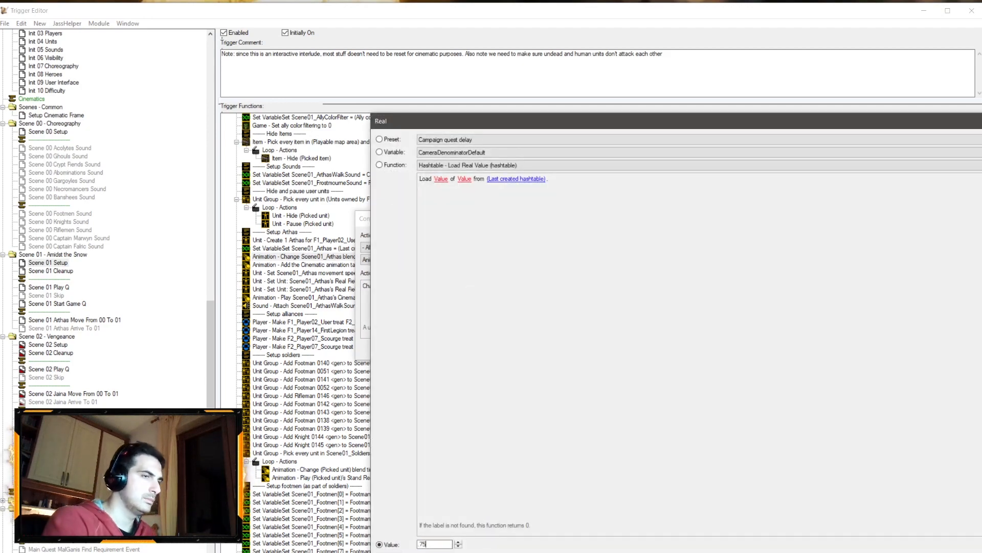
type(".75")
key("Return")
key("Return")
Step: Switch to the World Editor, save the map and launch it for testing
key("alt+Tab")
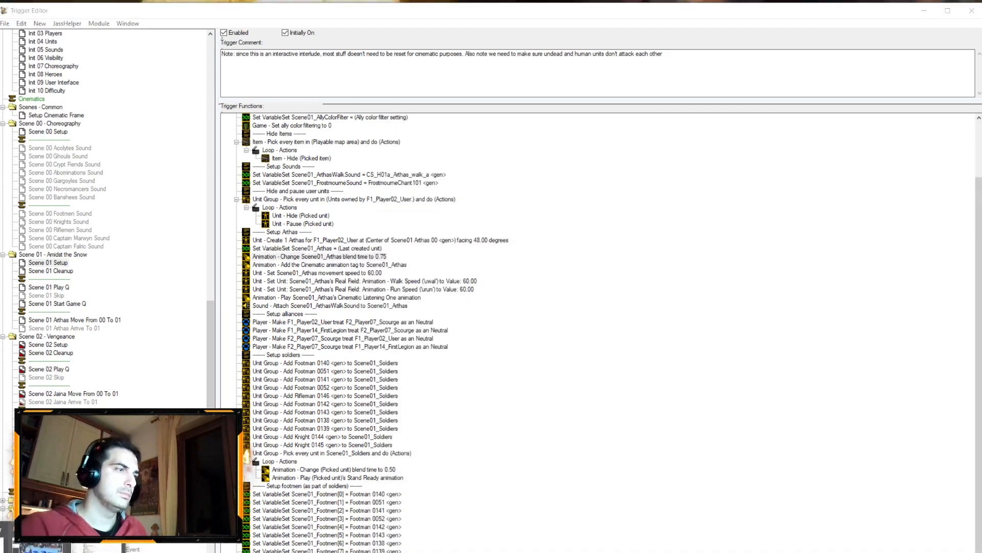
left_click(25, 38)
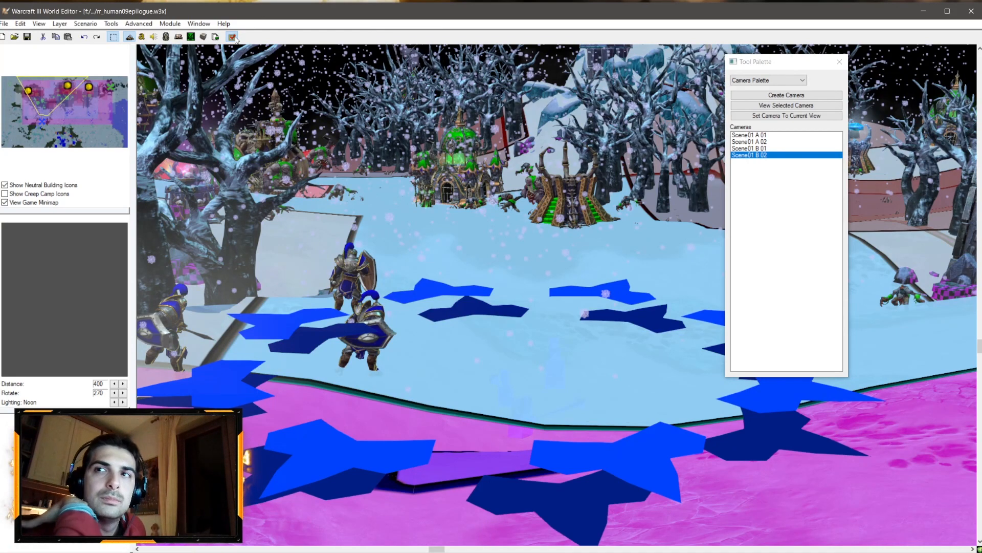
left_click(233, 37)
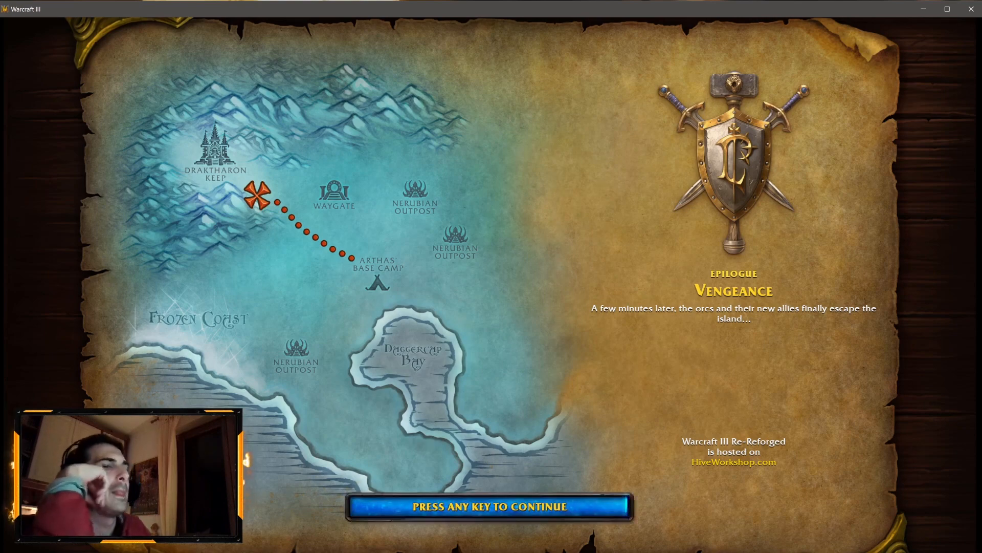
Step: Play through the test cinematic, then end the game and exit
key("space")
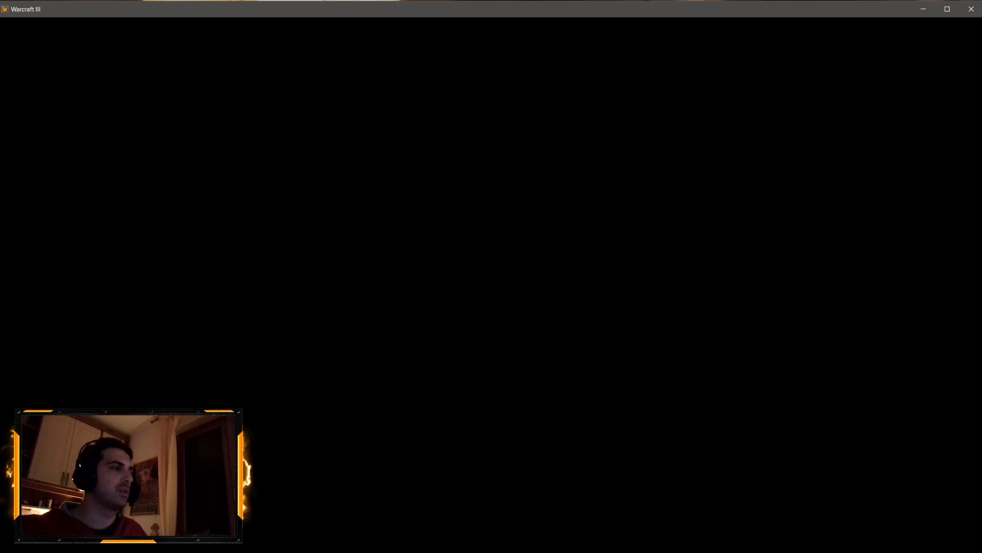
left_click(445, 351)
left_click(243, 26)
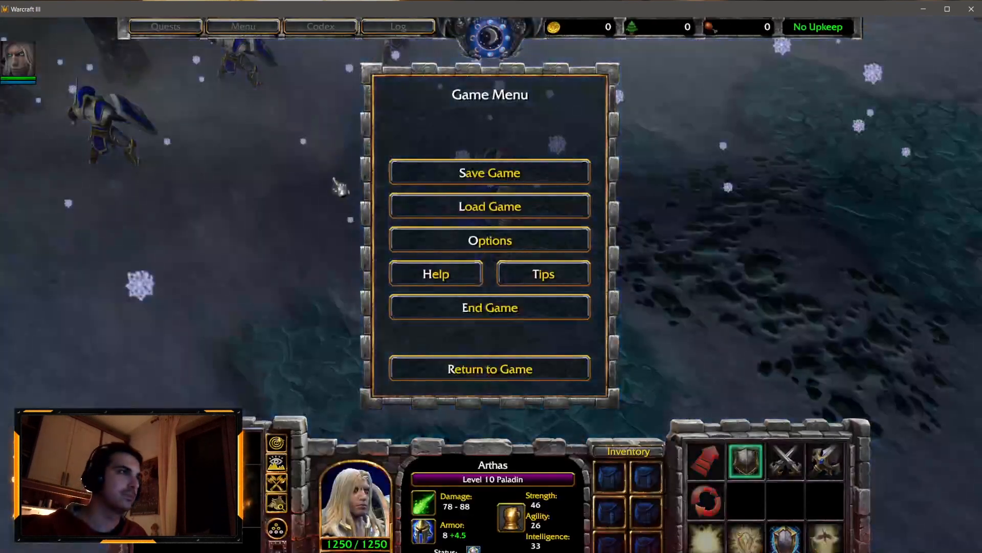
left_click(427, 310)
left_click(446, 217)
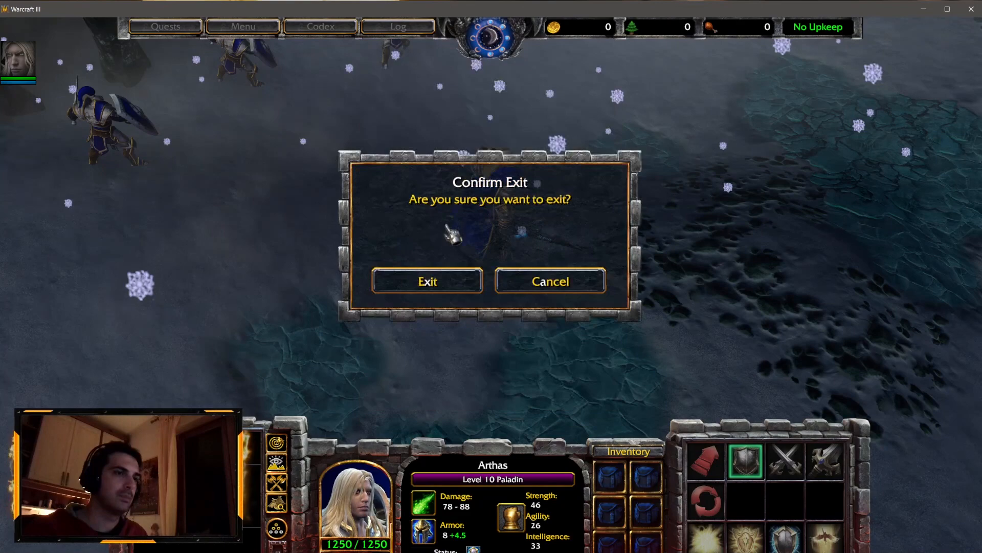
left_click(428, 294)
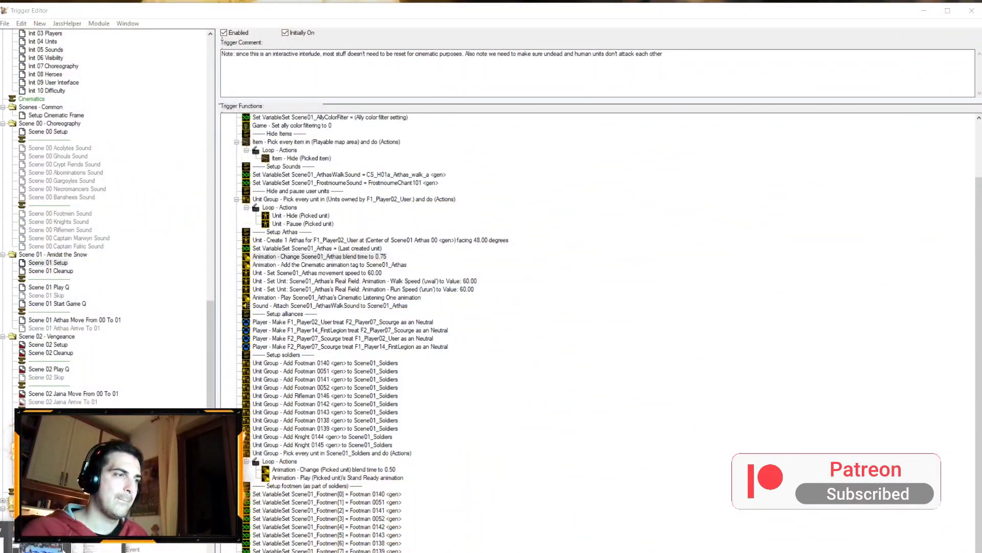
Step: Set Arthas's unit blend time in Scene 01 Setup to 0.6
double_click(333, 257)
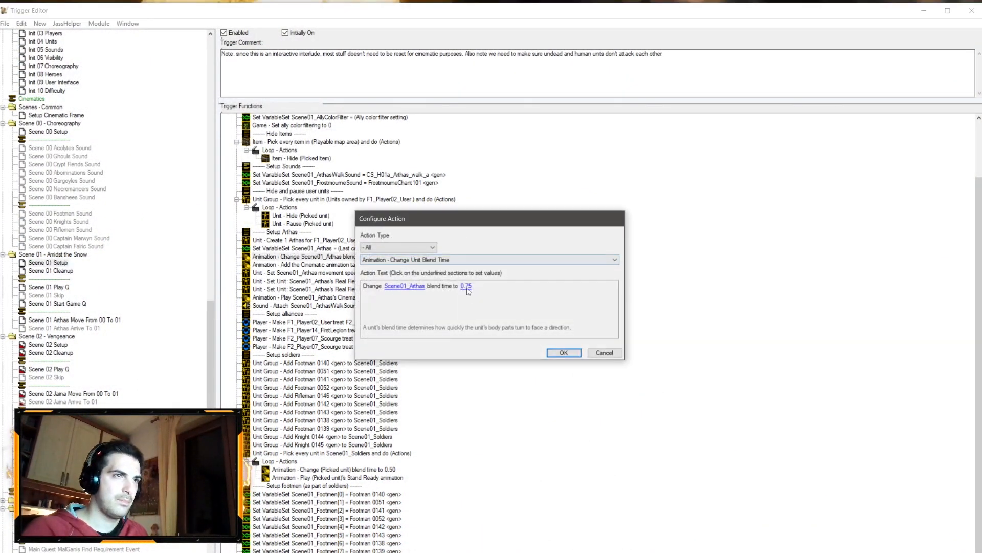
left_click(467, 289)
type("0.6")
key("Return")
key("Return")
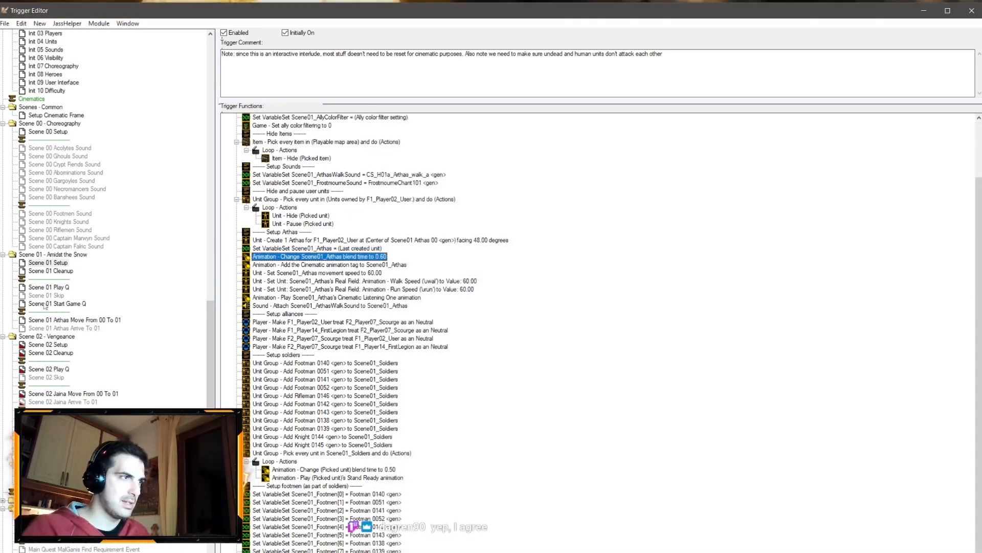
Step: In Scene 01 Play Q, set the wait after Evil Arthas's dialogue line to 0.35 seconds
left_click(62, 287)
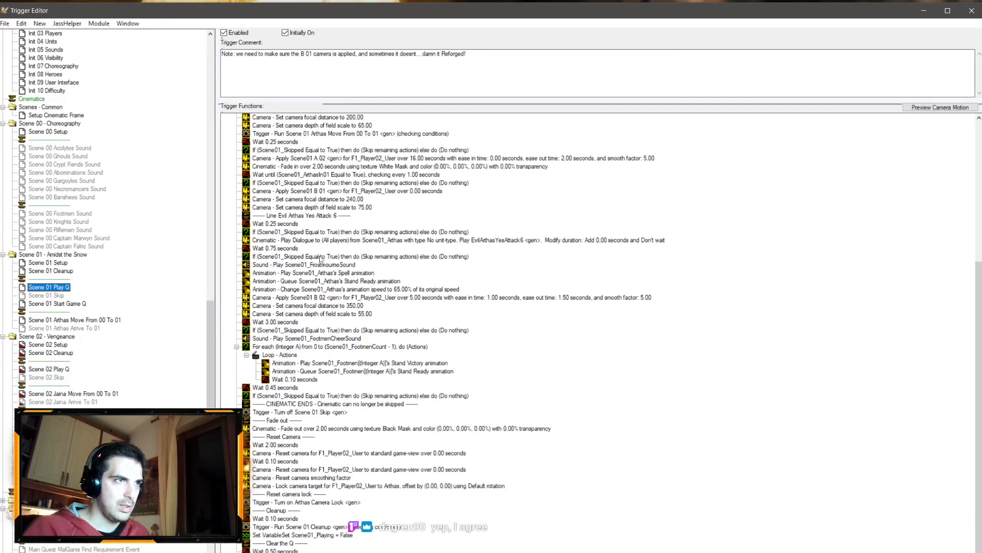
double_click(288, 250)
left_click(388, 289)
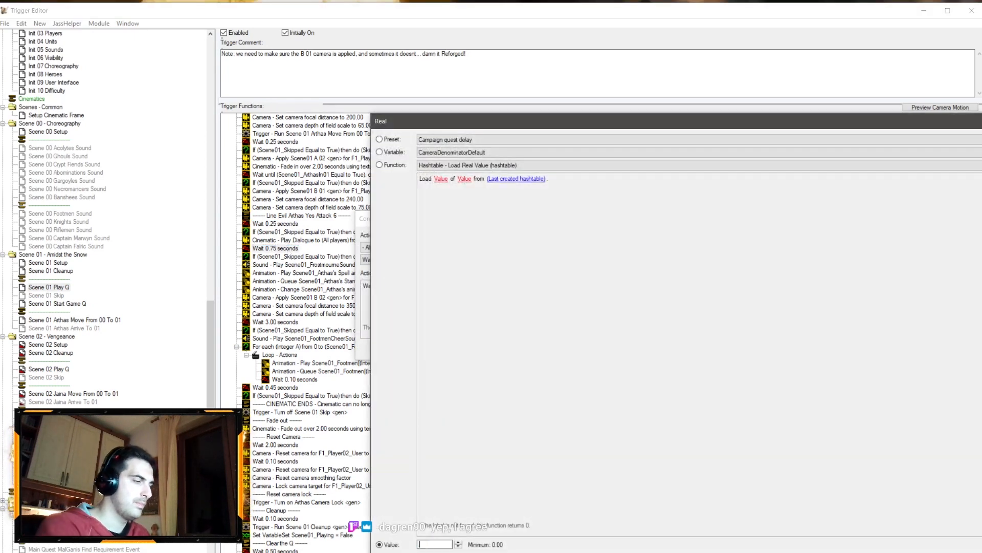
type("35")
key("Return")
key("Return")
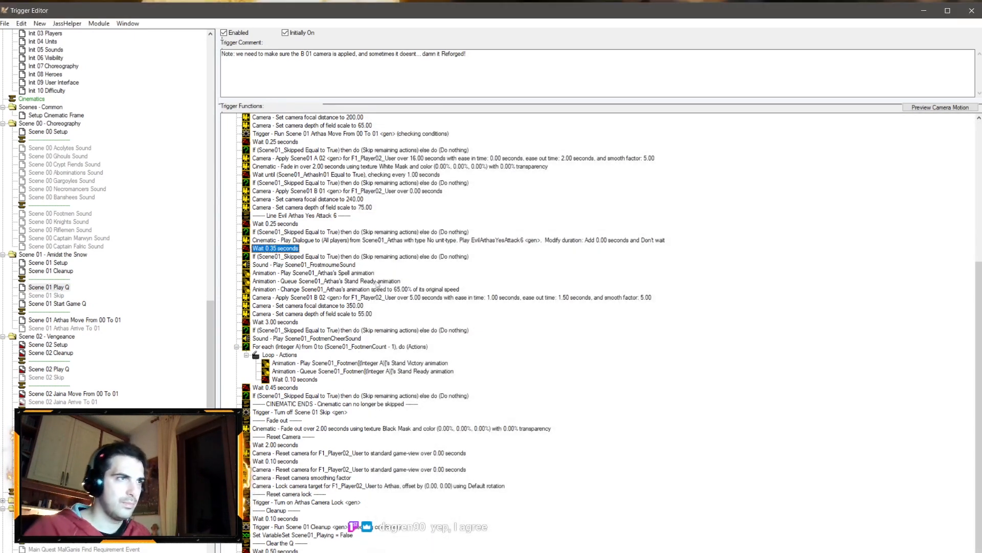
Step: Set the wait before Evil Arthas's dialogue line to 0.5 seconds
double_click(276, 248)
left_click(388, 288)
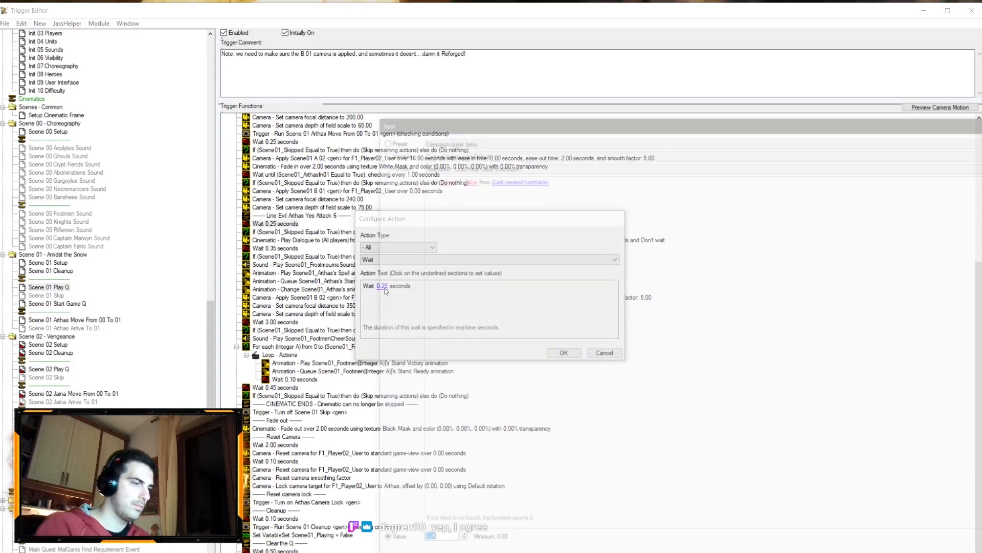
type("0.5")
key("Return")
key("Return")
Step: Set the wait after Evil Arthas's dialogue line to 0.25 seconds
double_click(276, 248)
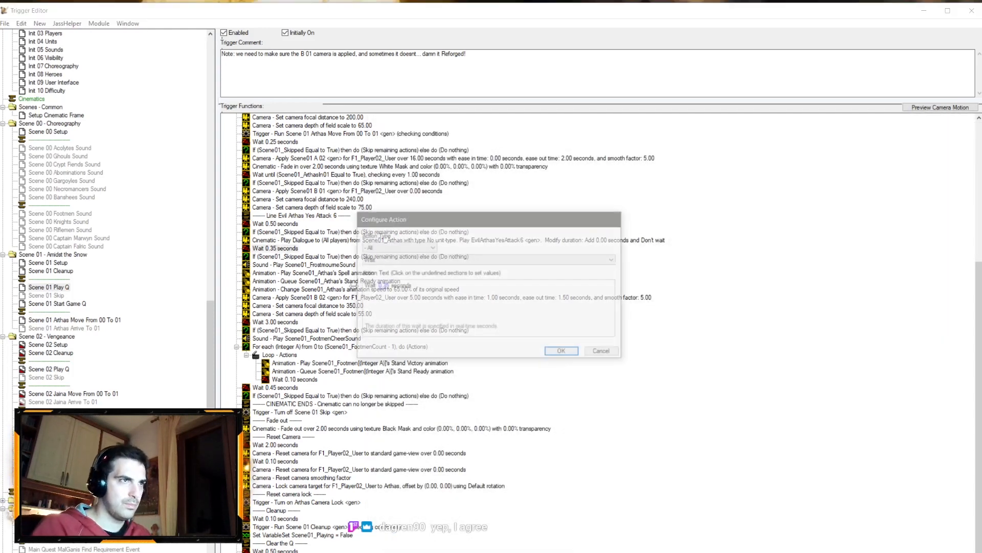
left_click(389, 289)
type("25")
key("Return")
key("Return")
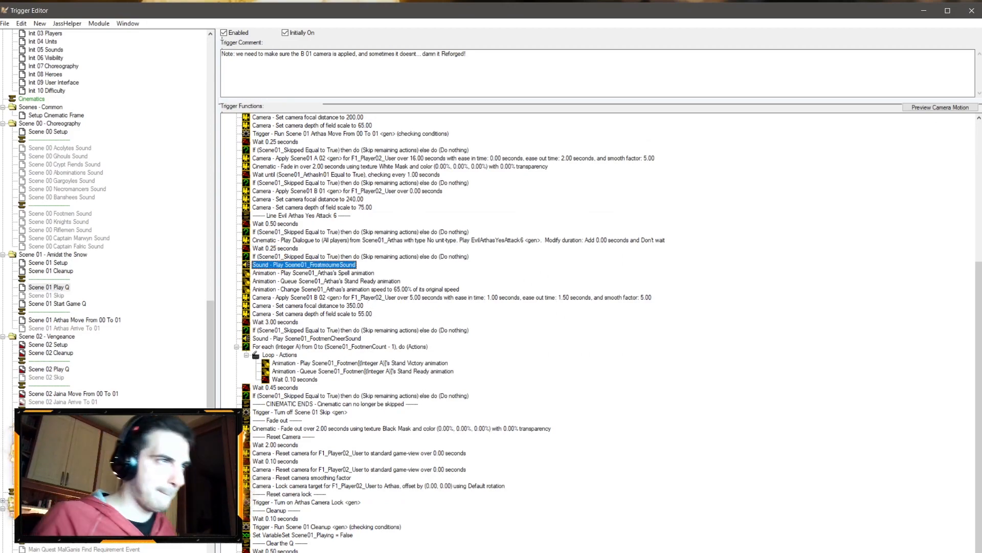
Step: Open the Sound Editor and inspect the FrostmourneChant101 sound's properties
key("alt+Tab")
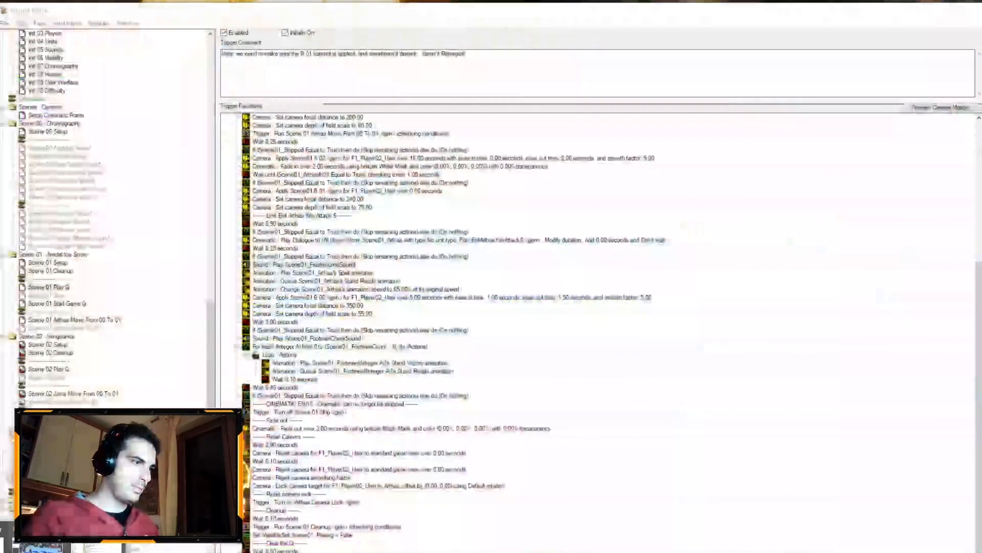
key("Tab")
key("Tab")
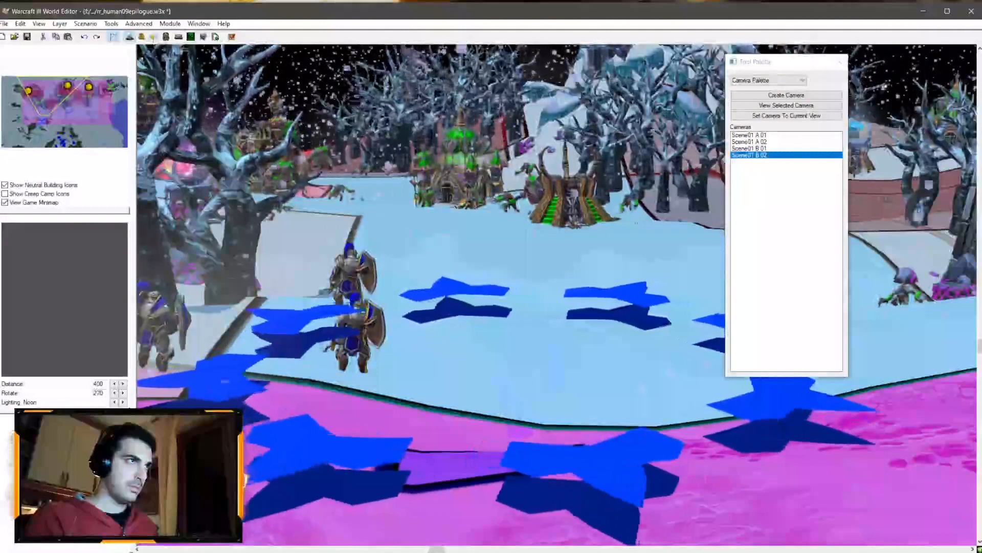
key("F5")
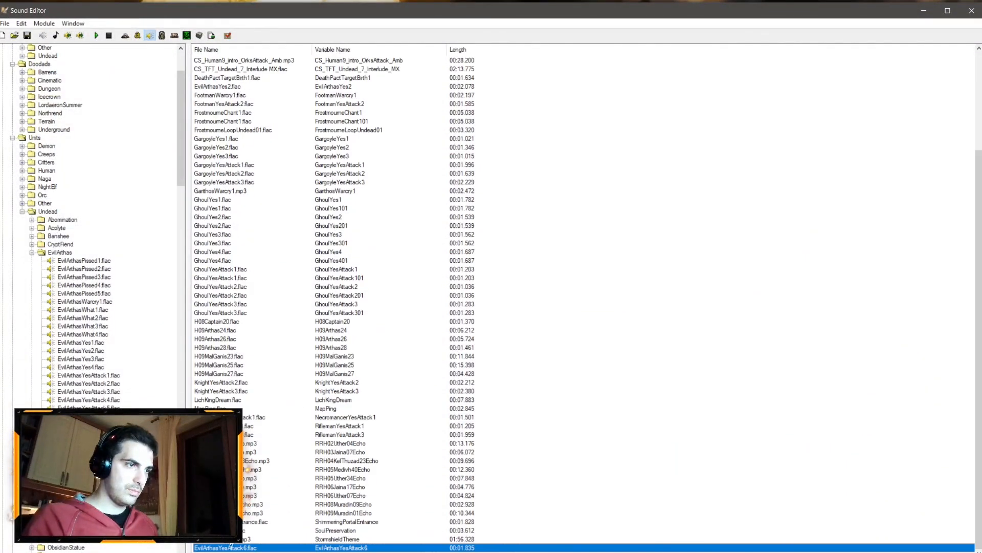
right_click(247, 546)
left_click(270, 511)
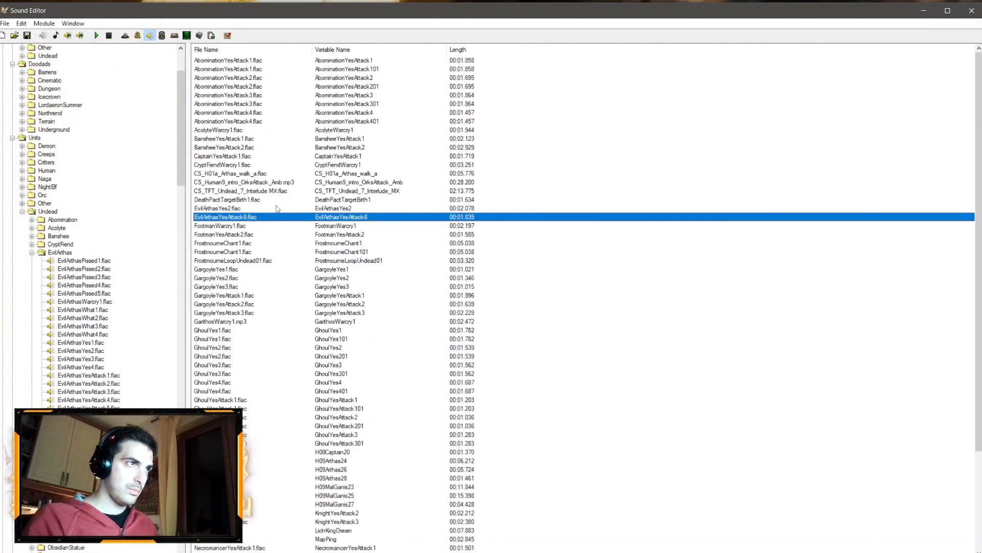
double_click(251, 253)
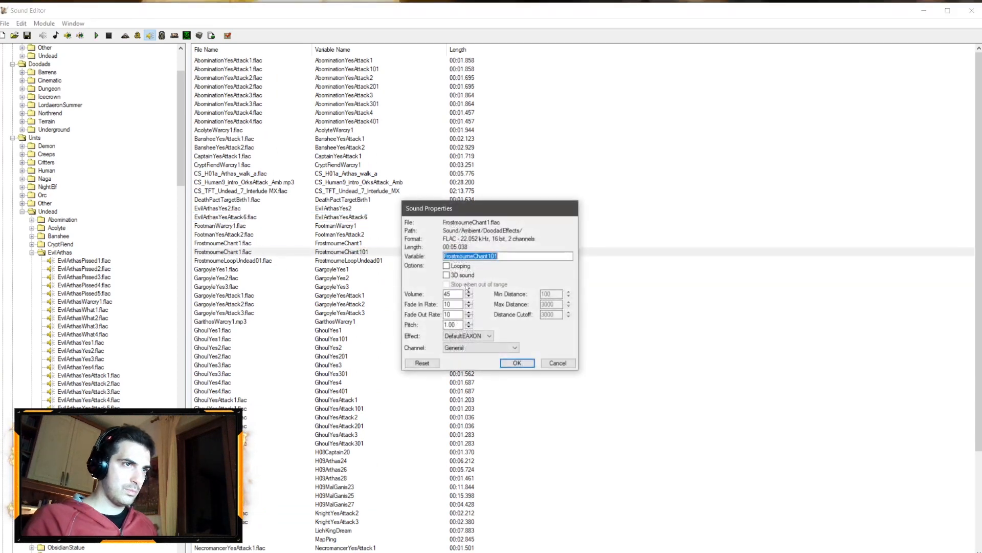
left_click(517, 362)
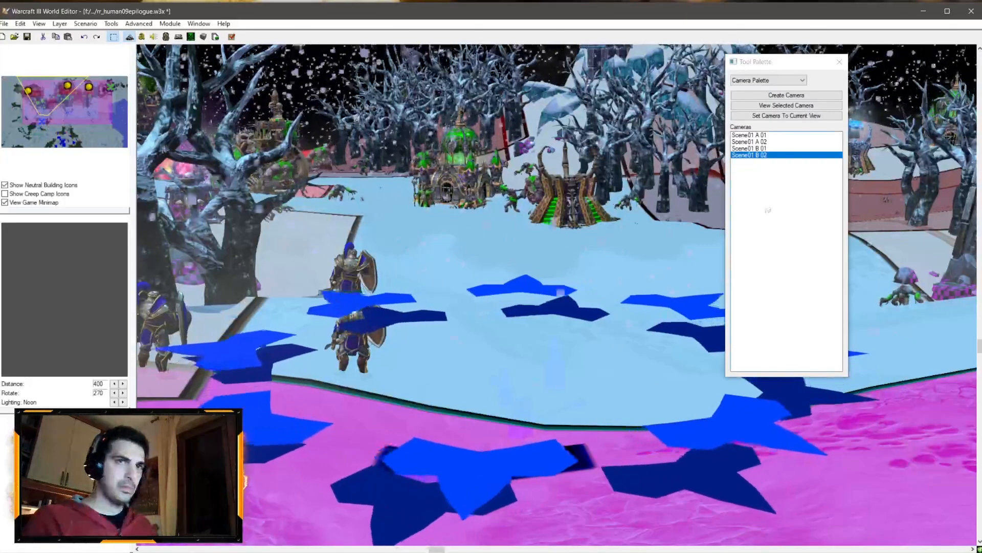
Step: Move the Scene01 B 01 camera's target to X -3180.90 and Y 4622.95 and apply the change
double_click(749, 148)
left_click(443, 374)
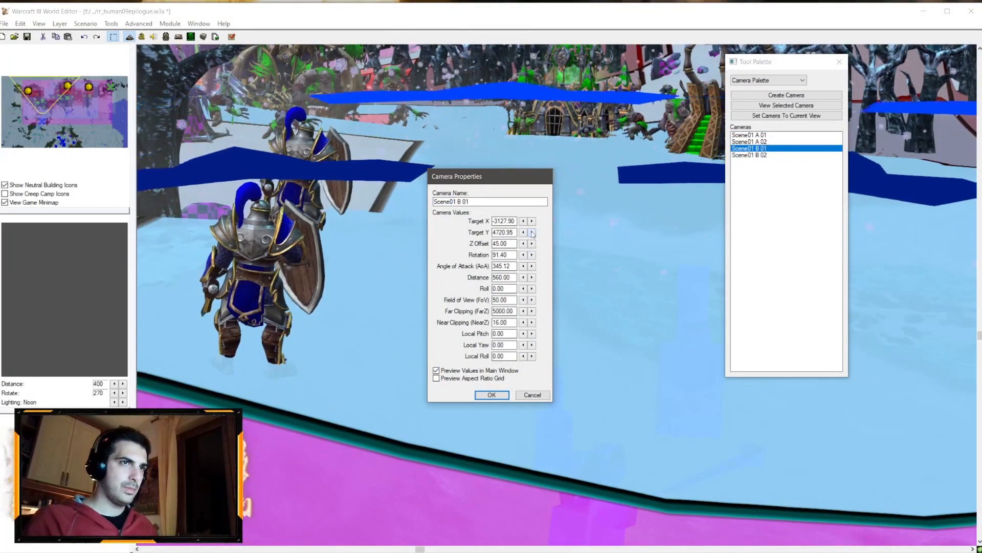
left_click(524, 221)
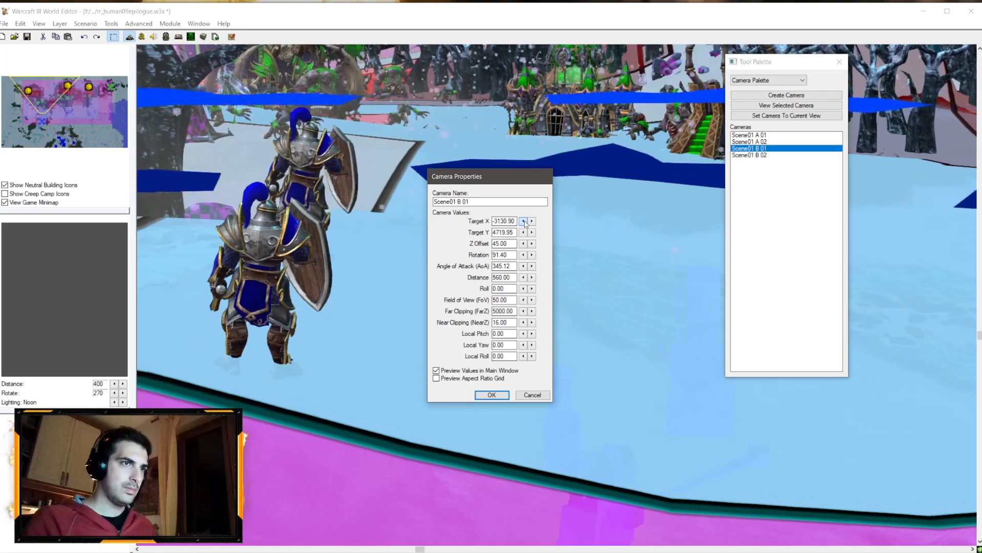
left_click(523, 221)
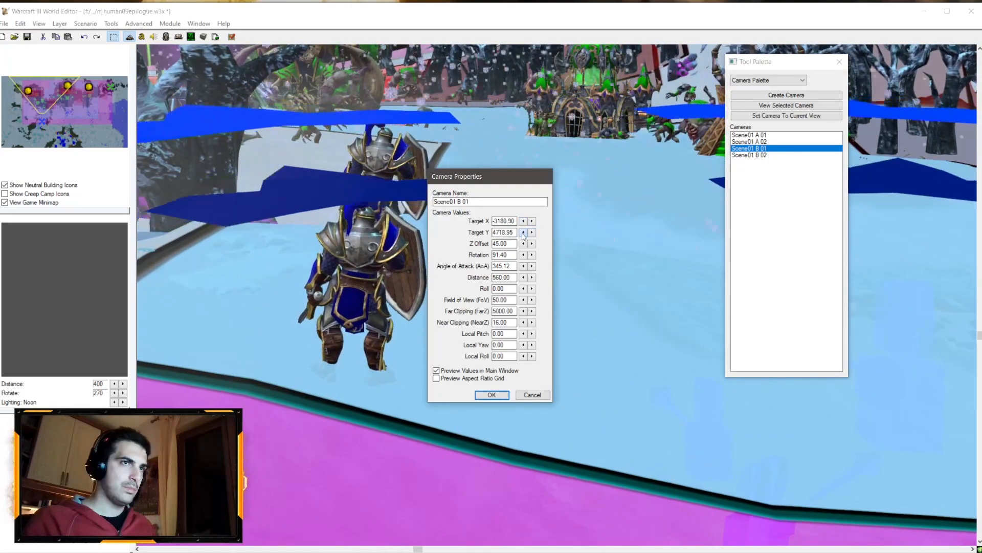
left_click(523, 233)
left_click(523, 232)
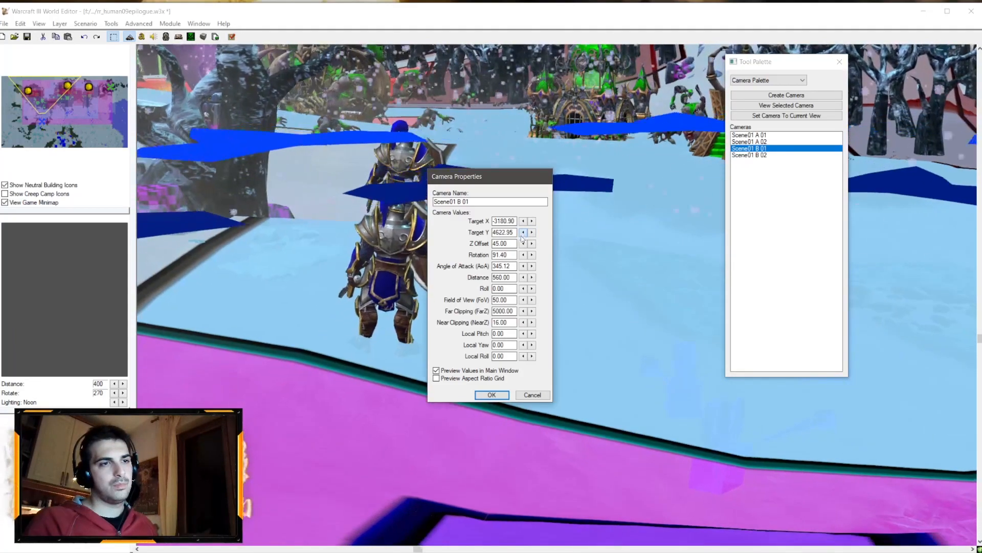
left_click(488, 396)
Step: Open the Scene01 B 02 camera's properties and set its rotation to 88.73
left_click(758, 156)
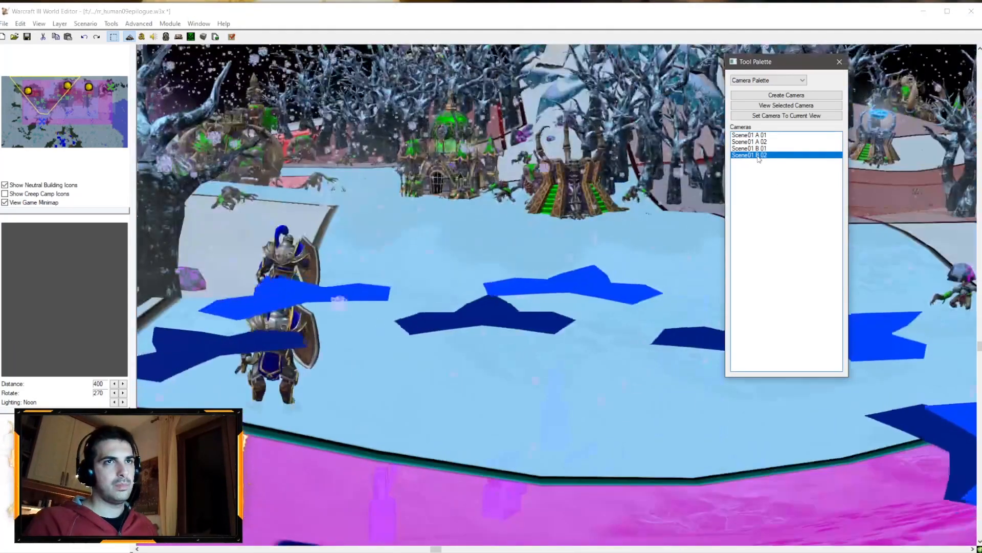
double_click(759, 155)
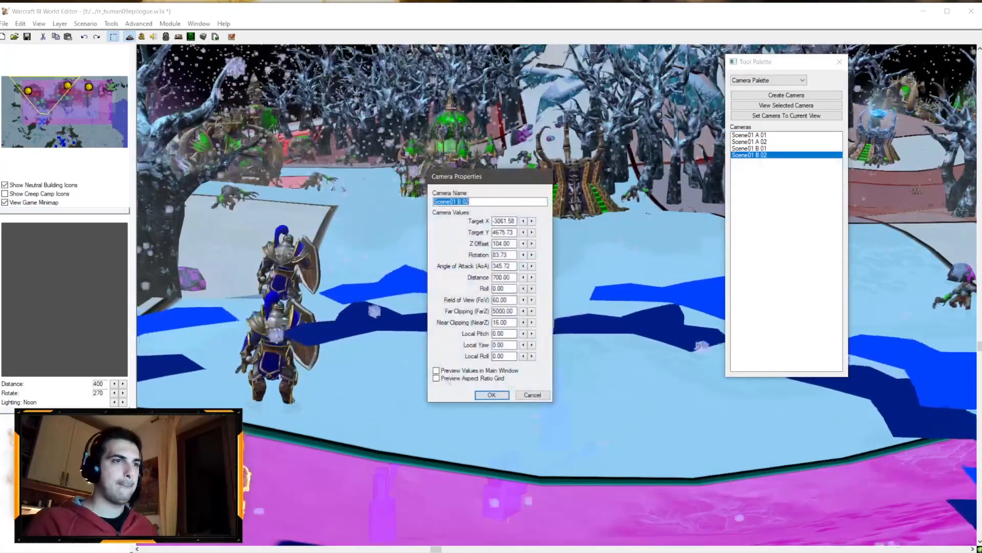
left_click(532, 254)
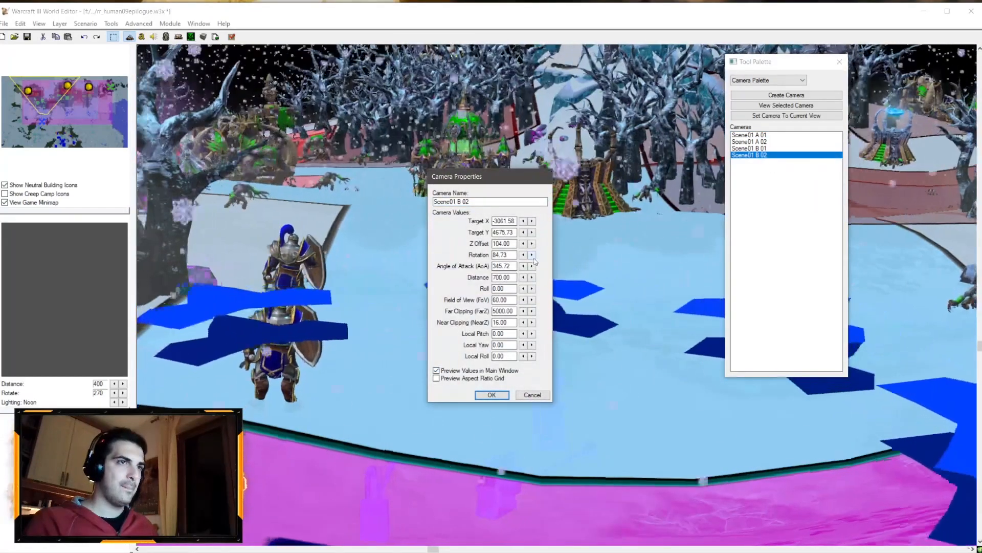
left_click(531, 254)
left_click(532, 254)
Step: Move the Scene01 B 02 camera's target to X -3116.58 and Y 4637.73 and apply the change
left_click(532, 232)
left_click(523, 232)
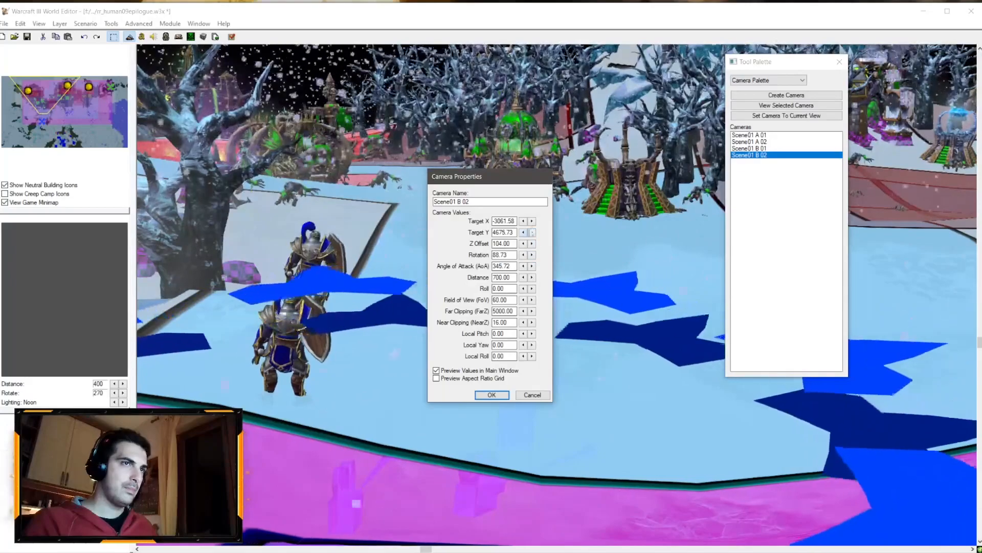
left_click(523, 221)
left_click(523, 220)
left_click(523, 220)
left_click(523, 221)
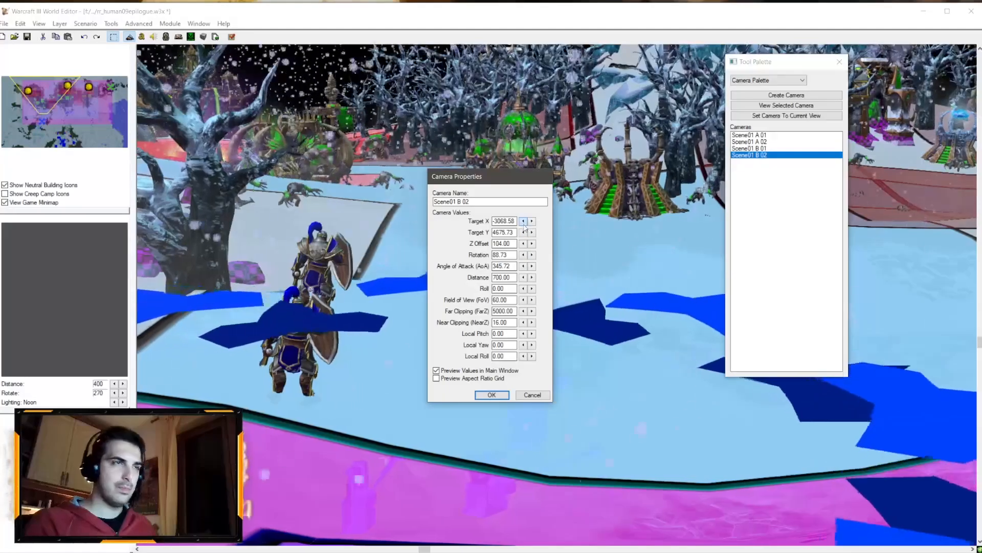
left_click(523, 232)
left_click(523, 232)
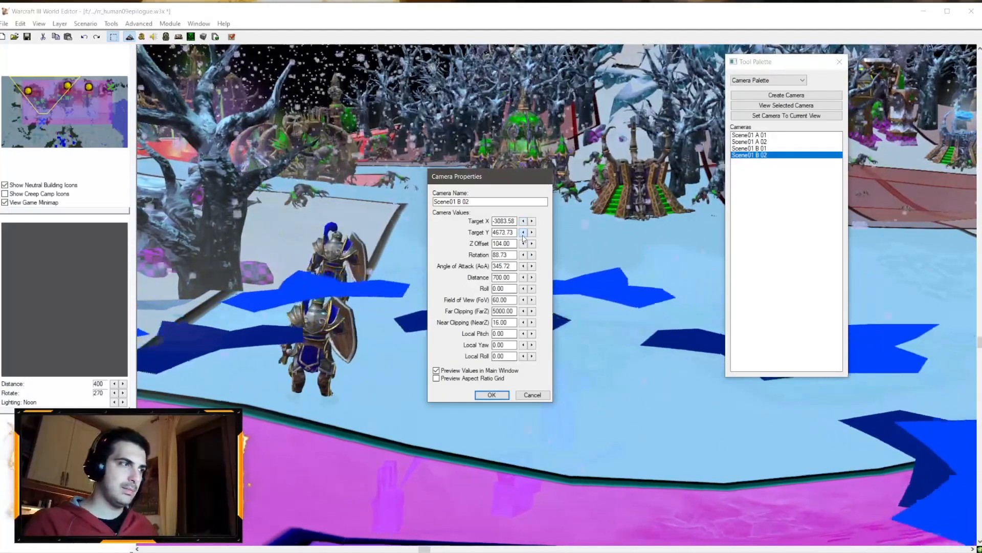
left_click(523, 231)
left_click(523, 232)
left_click(523, 232)
left_click(523, 232)
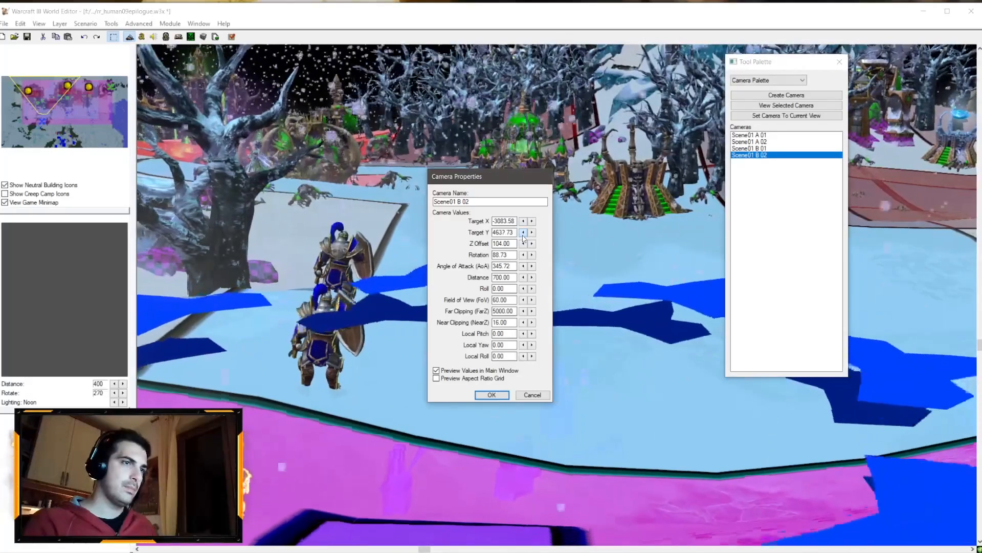
left_click(523, 220)
left_click(523, 220)
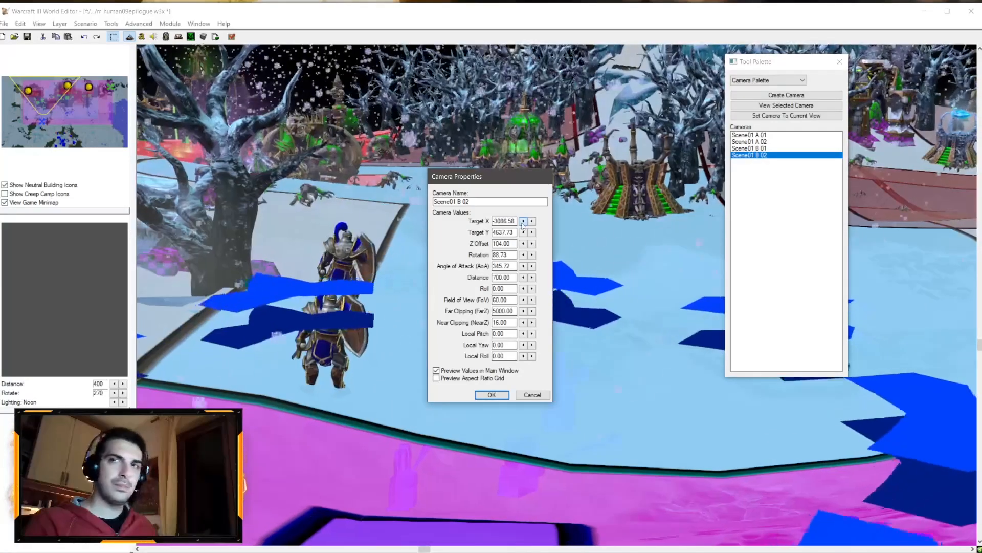
left_click(523, 221)
left_click(523, 221)
left_click(523, 221)
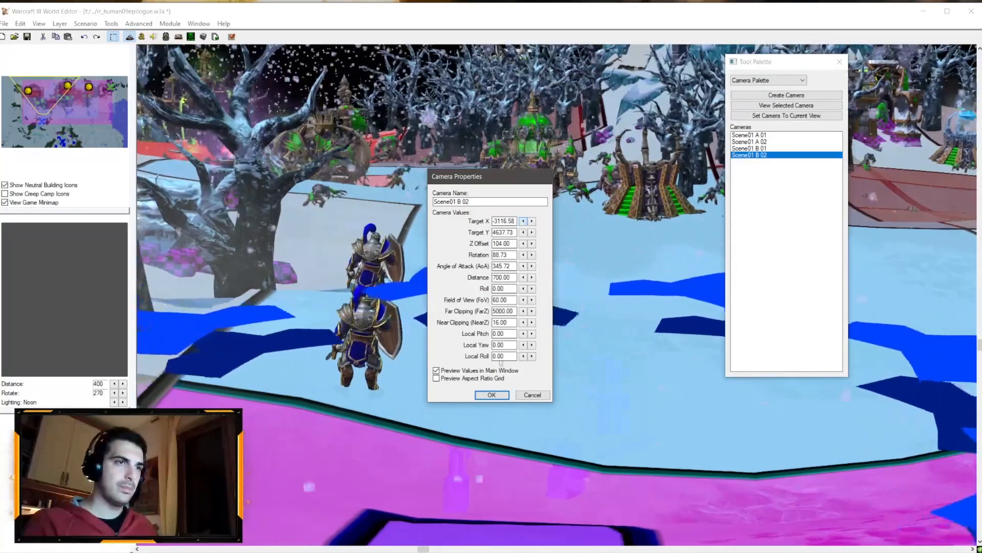
left_click(491, 394)
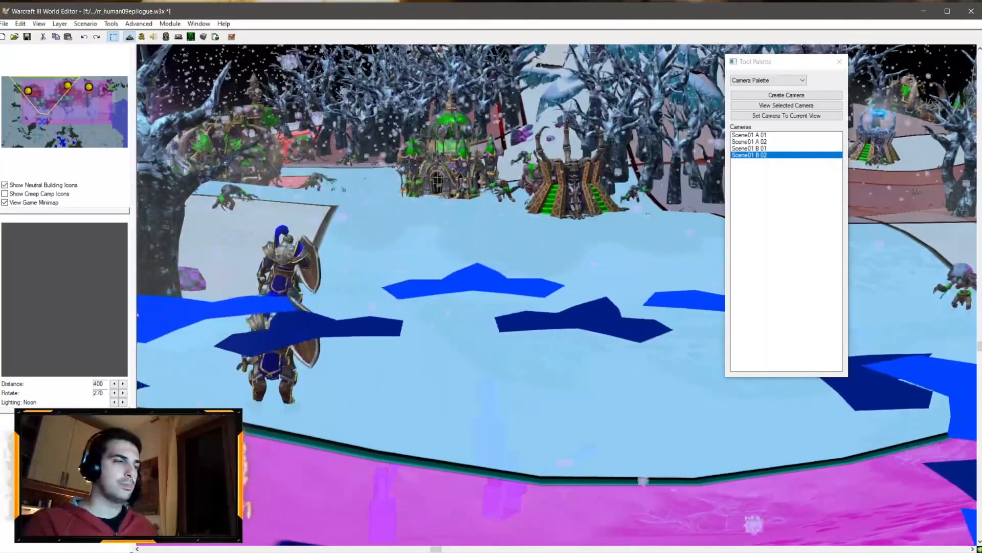
left_click(72, 552)
mouse_move(92, 548)
mouse_move(138, 551)
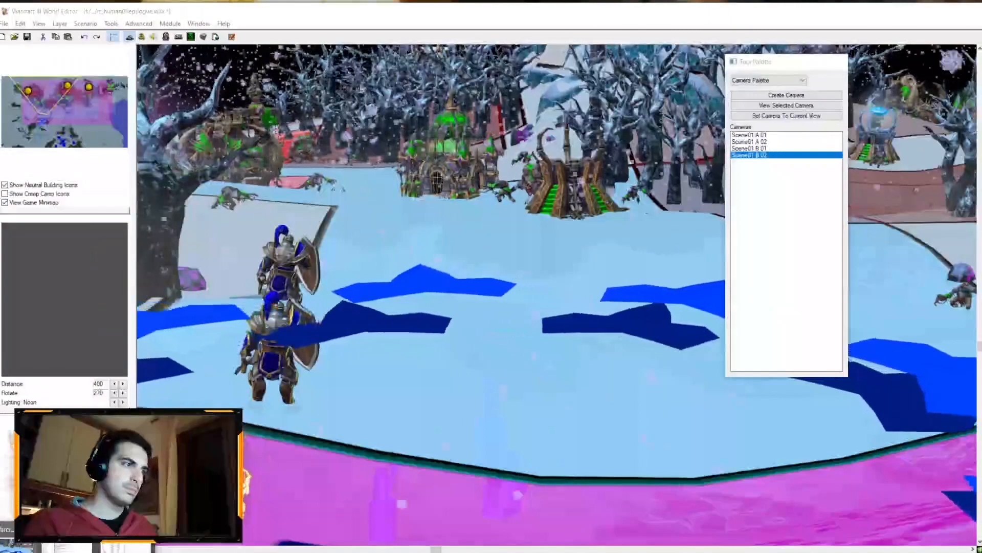
left_click(20, 548)
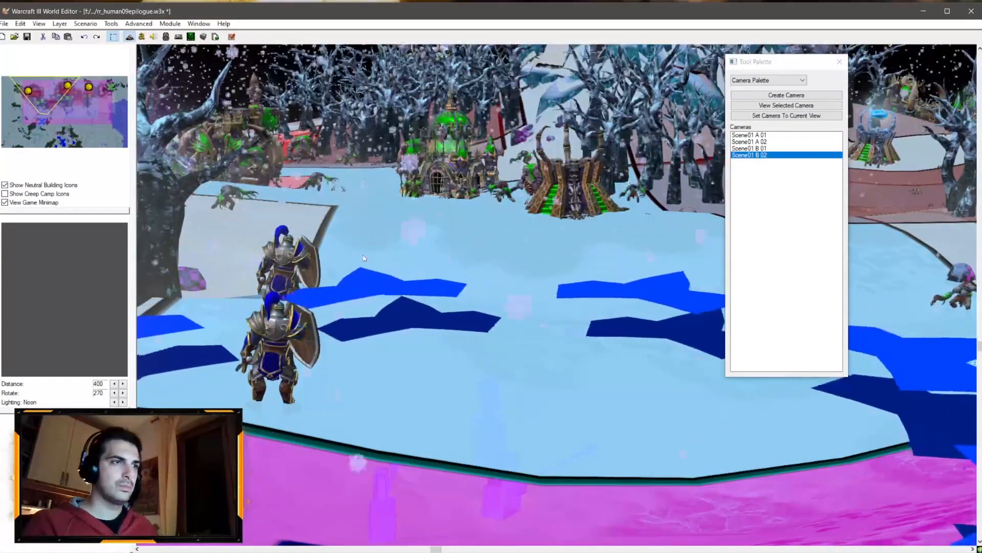
left_click(141, 37)
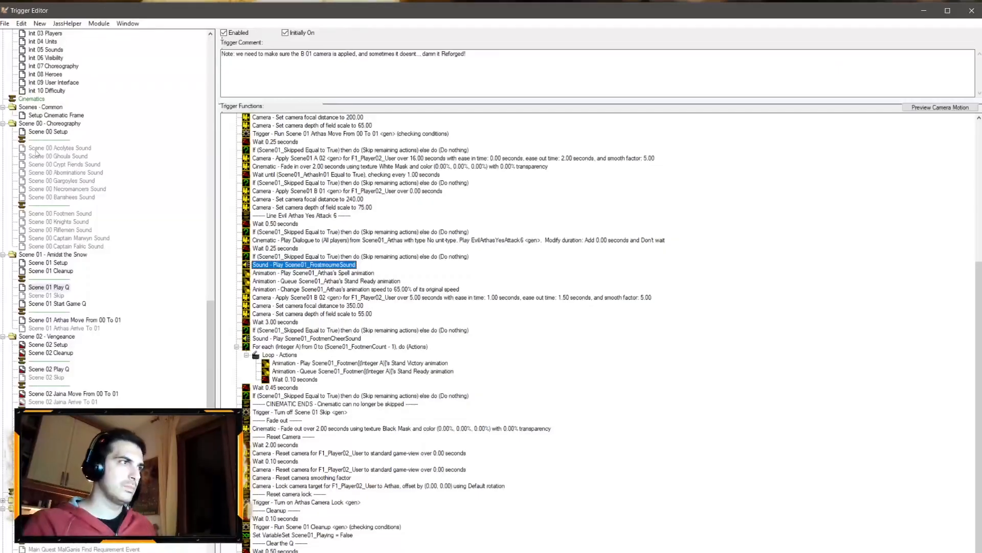
left_click(60, 550)
left_click(60, 548)
Step: Move the Scene01 Arthas 00 region slightly up and to the right on the map
scroll(491, 332, "down", 5)
right_click_drag(492, 333, 495, 389, "ctrl")
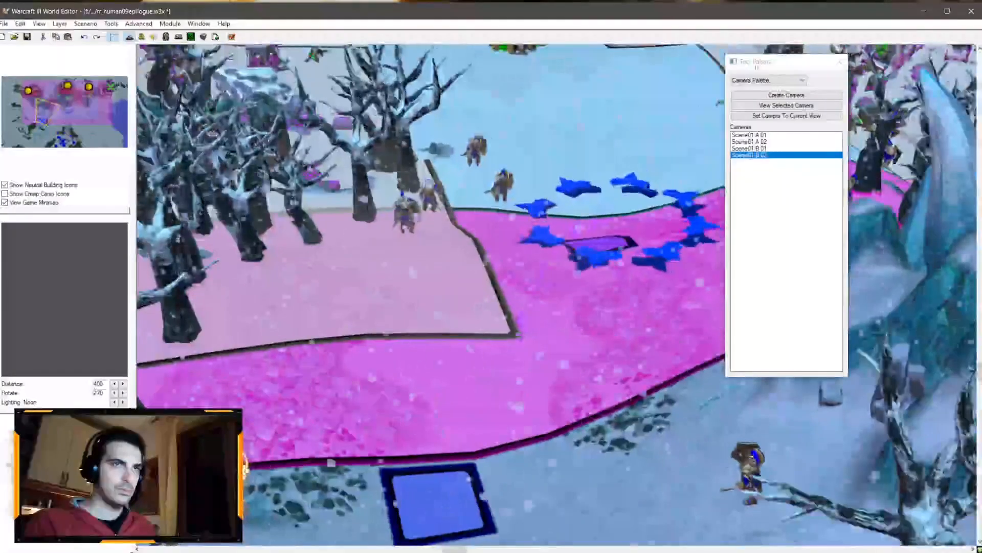
left_click(768, 80)
left_click(747, 116)
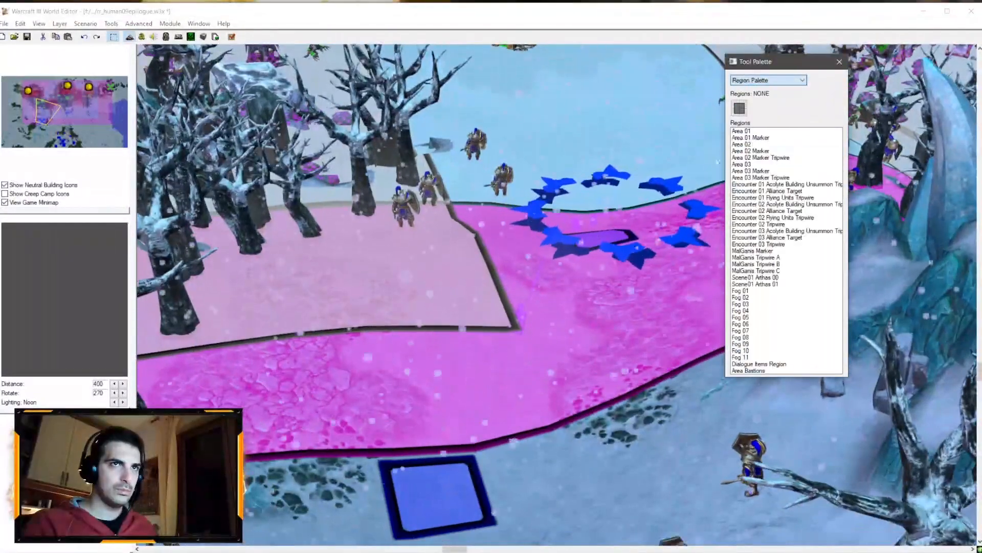
left_click(431, 495)
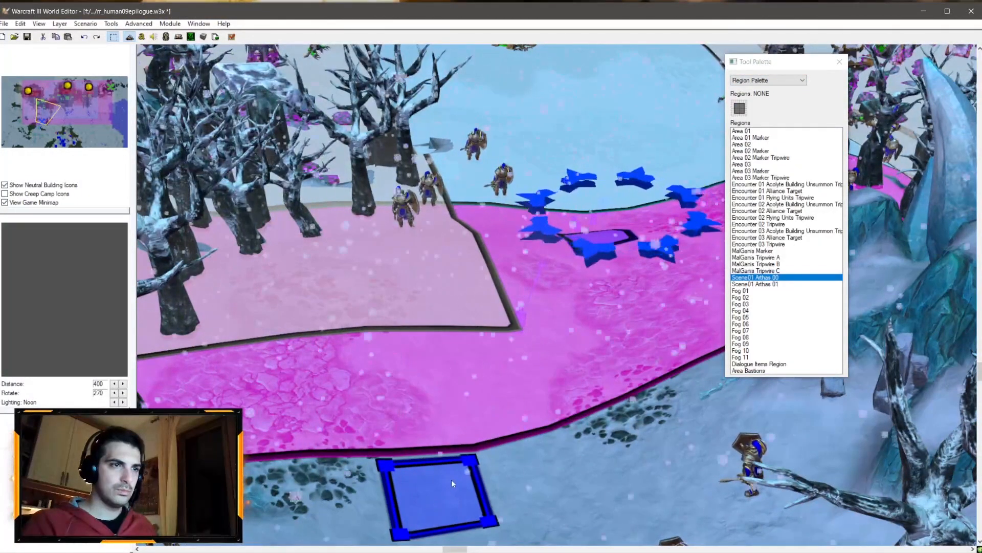
left_click_drag(448, 483, 480, 449)
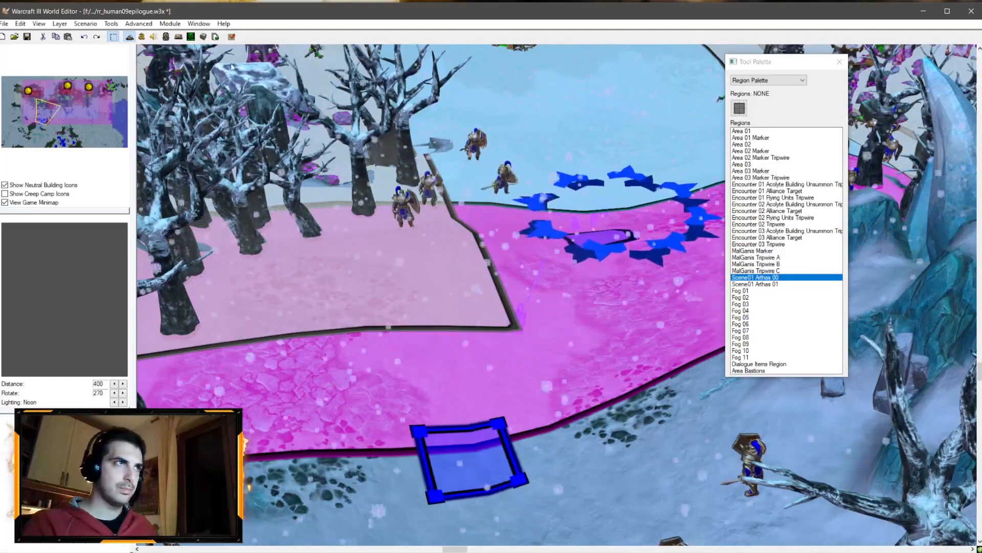
Step: Test-run the map up to the interlude prompt, then exit the game
left_click(27, 36)
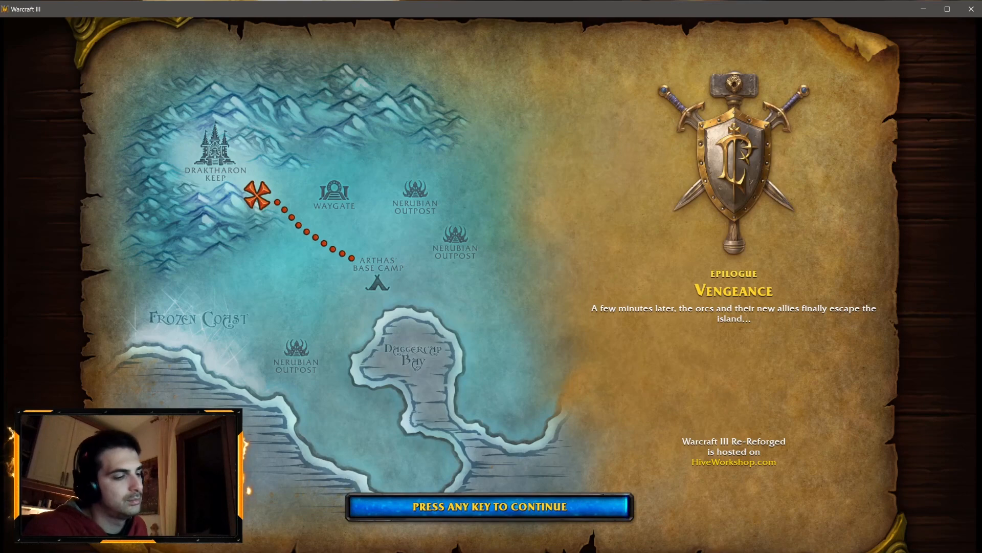
key("space")
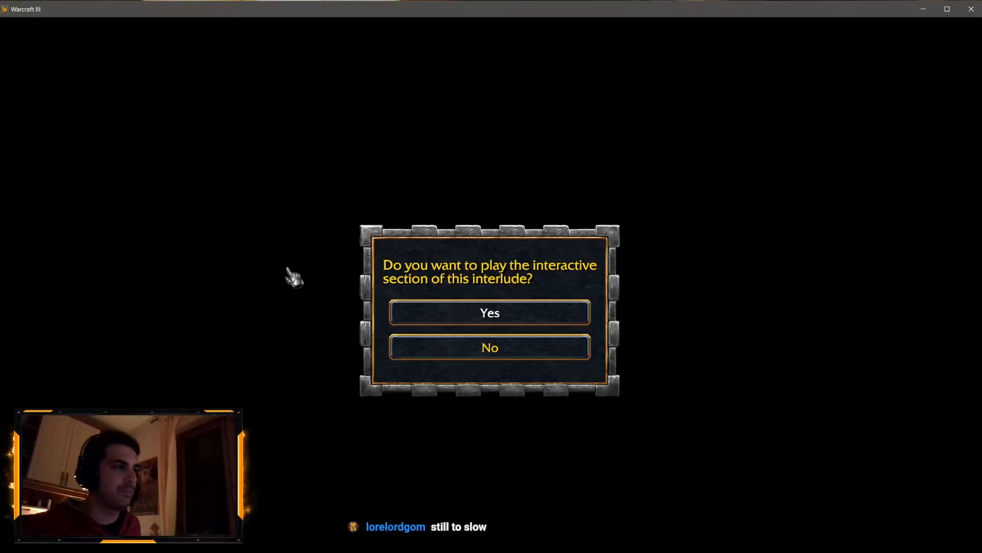
key("alt+Tab")
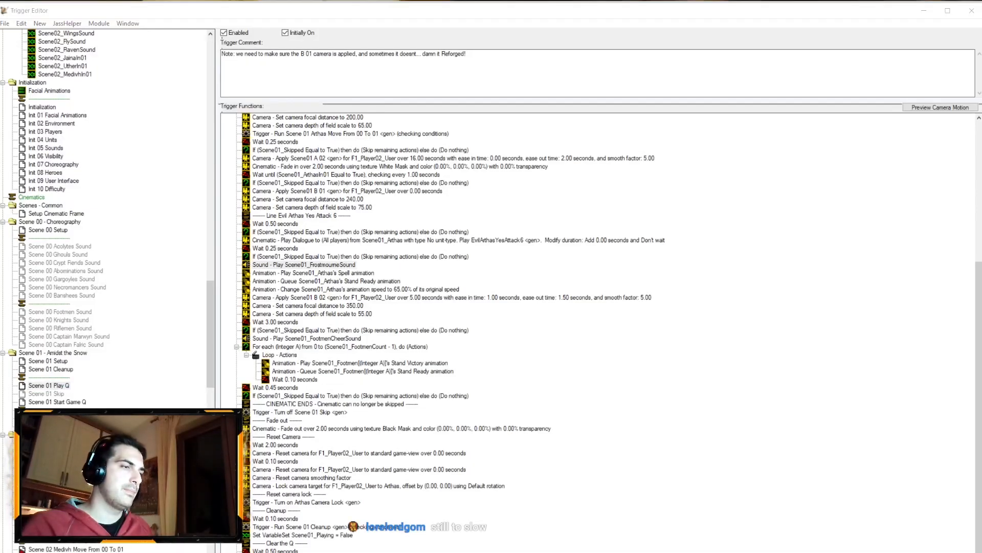
key("alt+Tab")
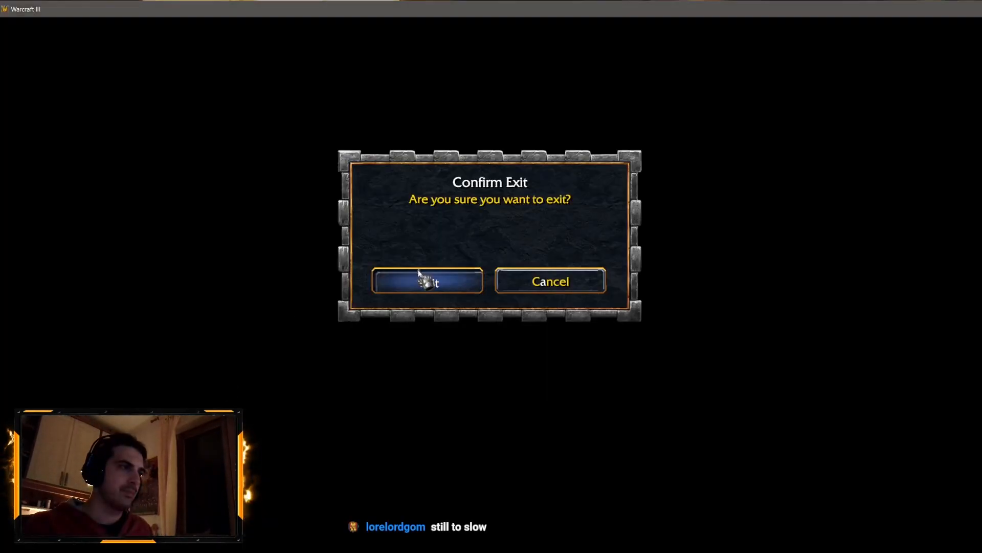
left_click(419, 271)
Step: Try to set the wait before Evil Arthas's dialogue line to 0.25 seconds
left_click(298, 224)
double_click(298, 223)
left_click(384, 288)
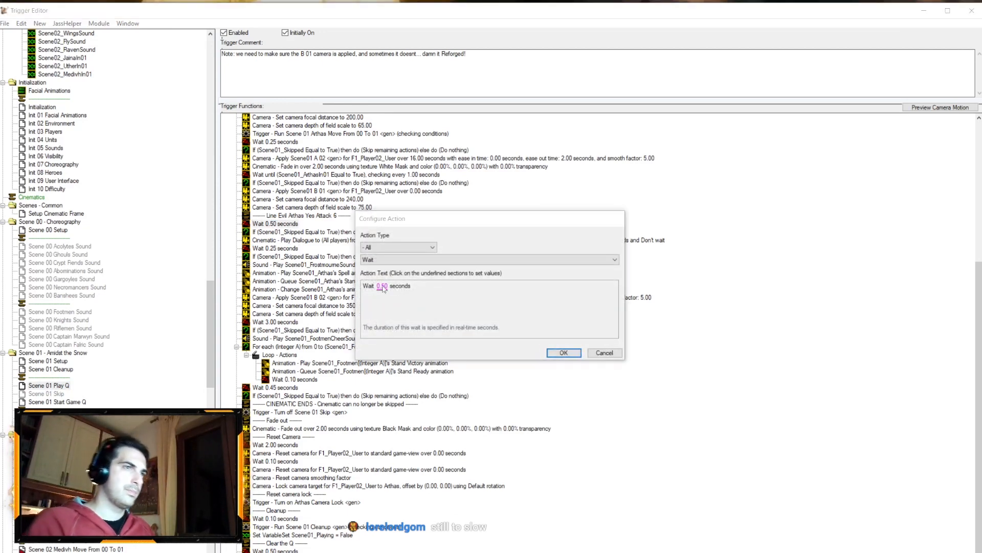
type("0.25")
key("Return")
key("Return")
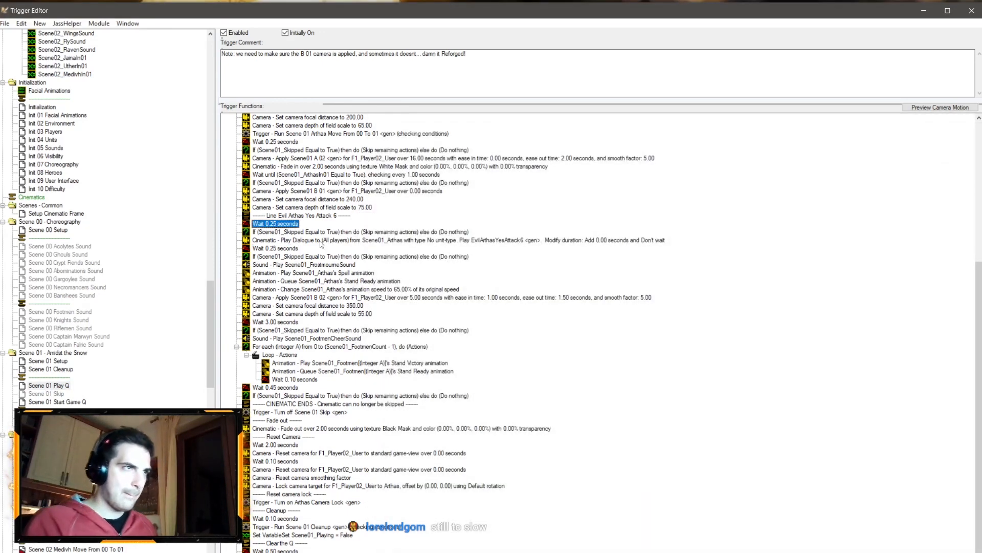
Step: Move the 0.25-second wait and its skip check directly above Evil Arthas's dialogue action
left_click(282, 249)
left_click(283, 257)
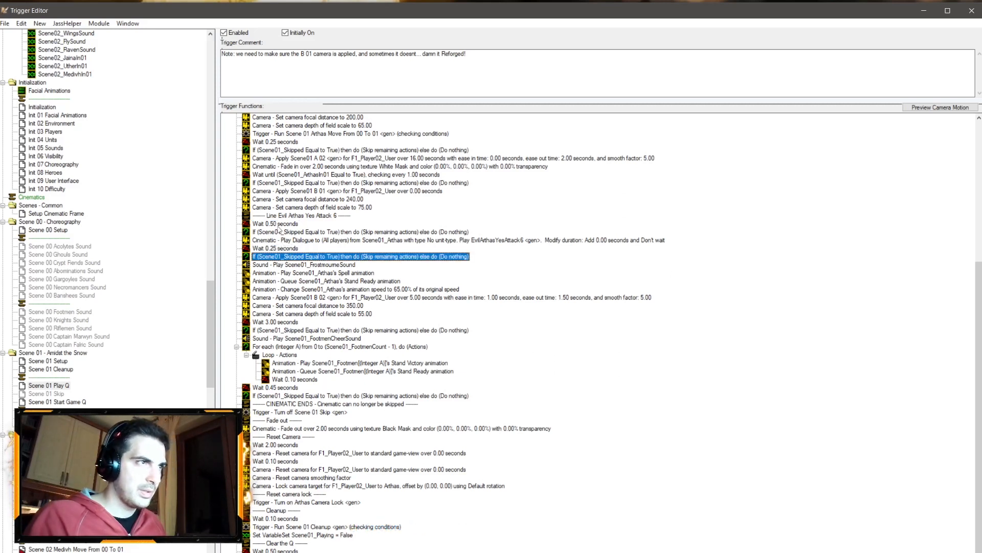
left_click(280, 232)
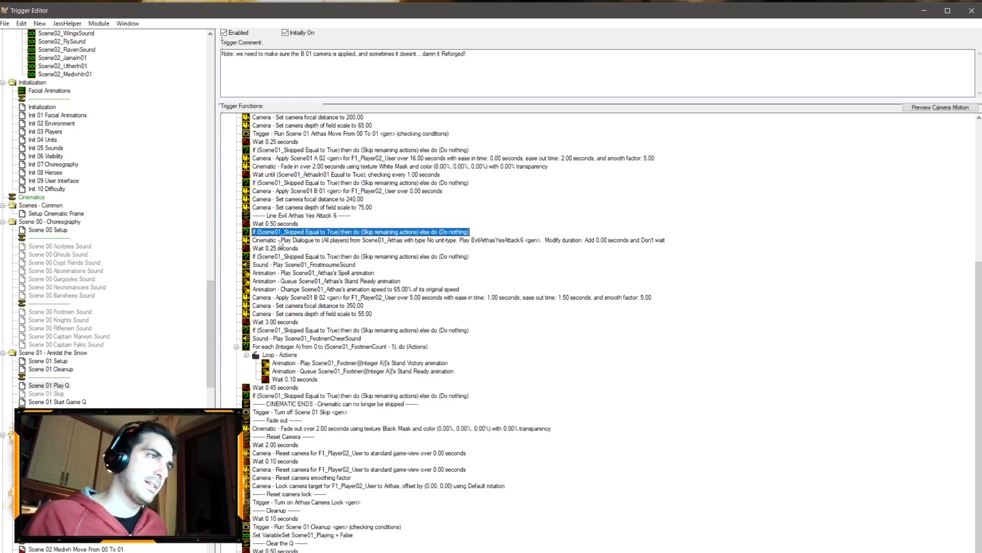
left_click(285, 239, "shift")
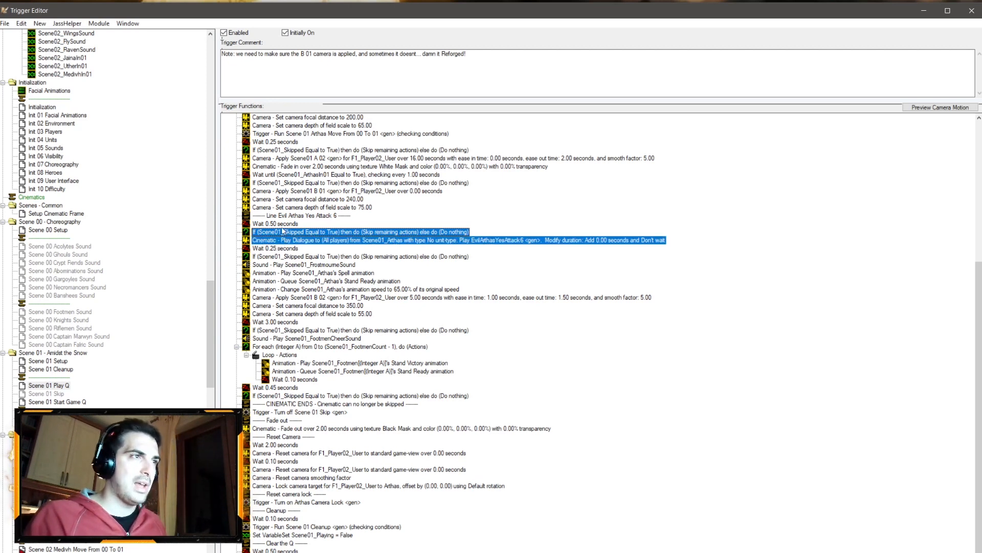
left_click(278, 254)
left_click(279, 249)
left_click(279, 255, "shift")
key("ctrl+x")
left_click(277, 234)
key("ctrl+v")
left_click(279, 240)
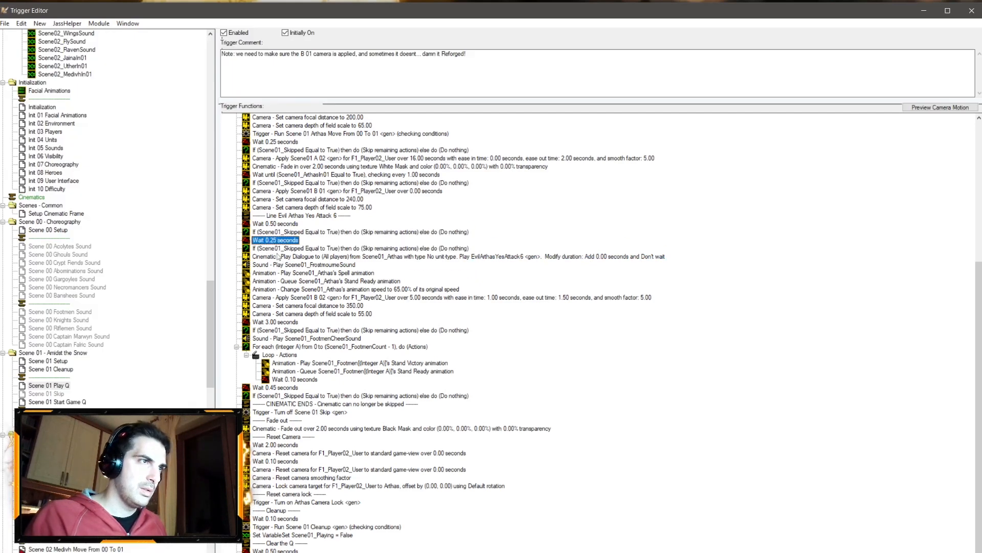
Step: Move the Evil Arthas Yes Attack 6 dialogue block and Frostmourne sound after the Scene01 B 02 camera setup actions
left_click(279, 257, "shift")
left_click(285, 215, "ctrl")
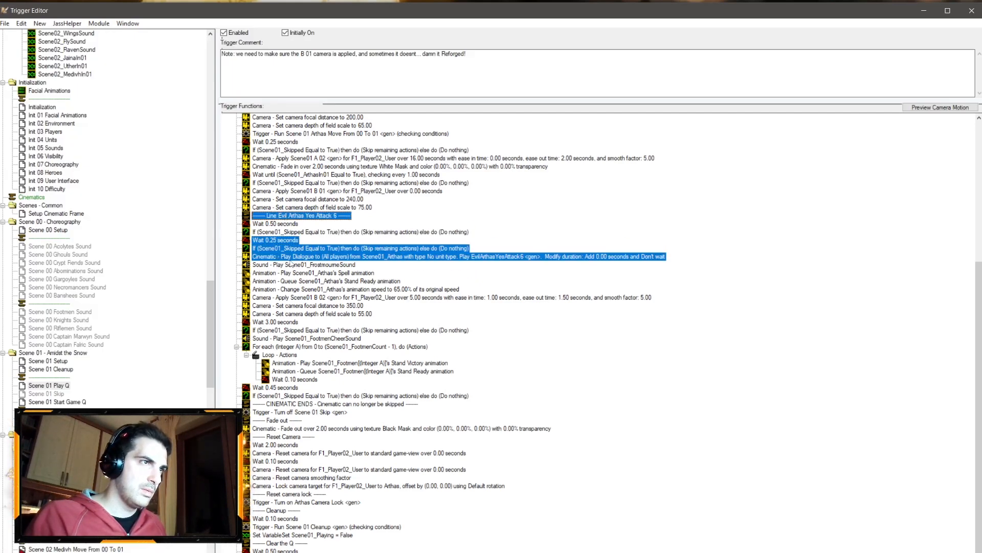
key("ctrl+x")
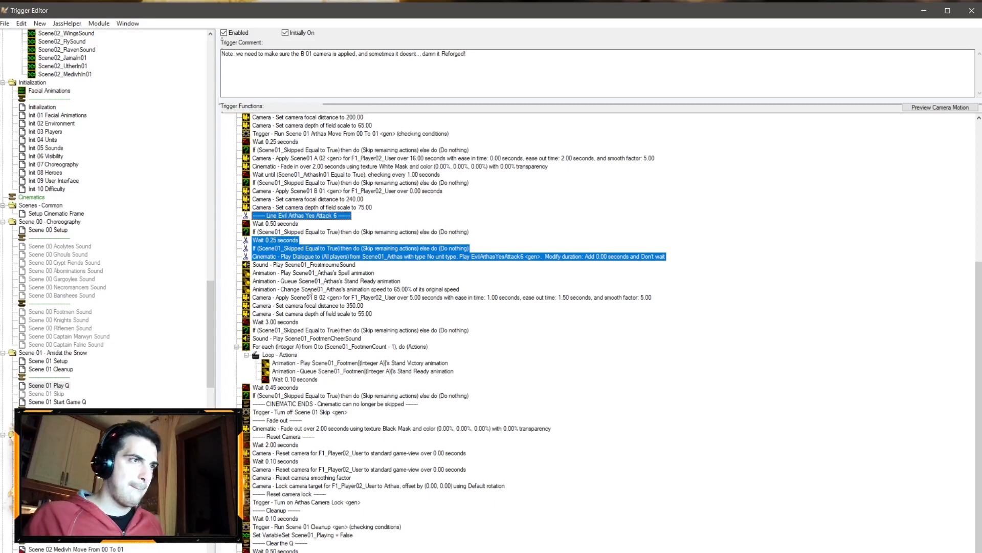
left_click(298, 266, "ctrl")
key("ctrl+x")
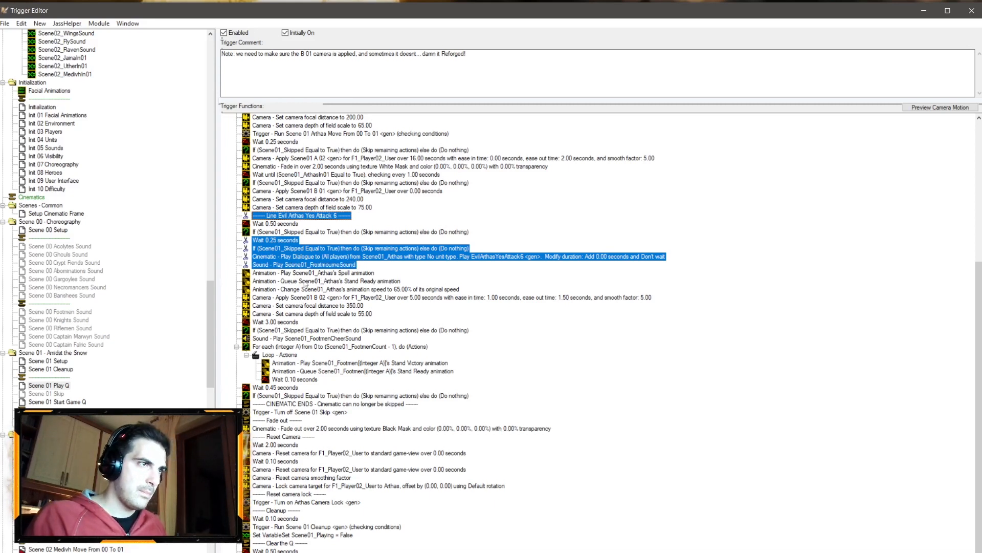
left_click(307, 314)
key("ctrl+v")
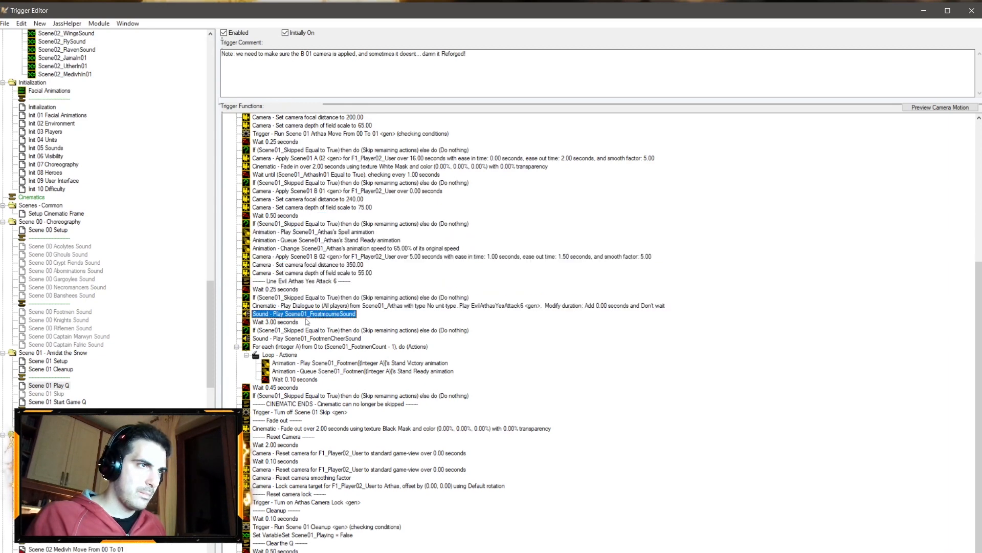
Step: Set the wait before Evil Arthas's dialogue line to 0.3 seconds
double_click(281, 292)
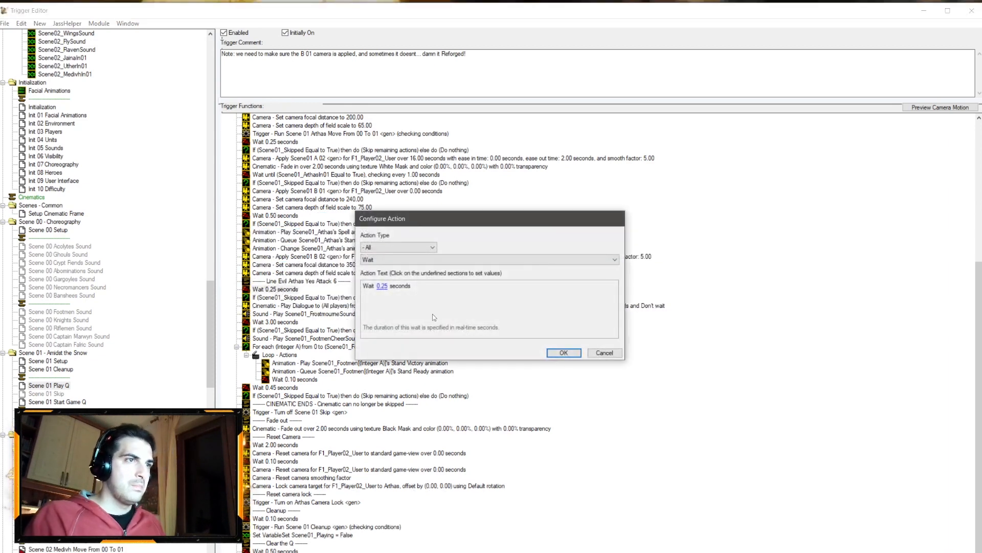
left_click(385, 287)
type("0.3")
key("Return")
key("Return")
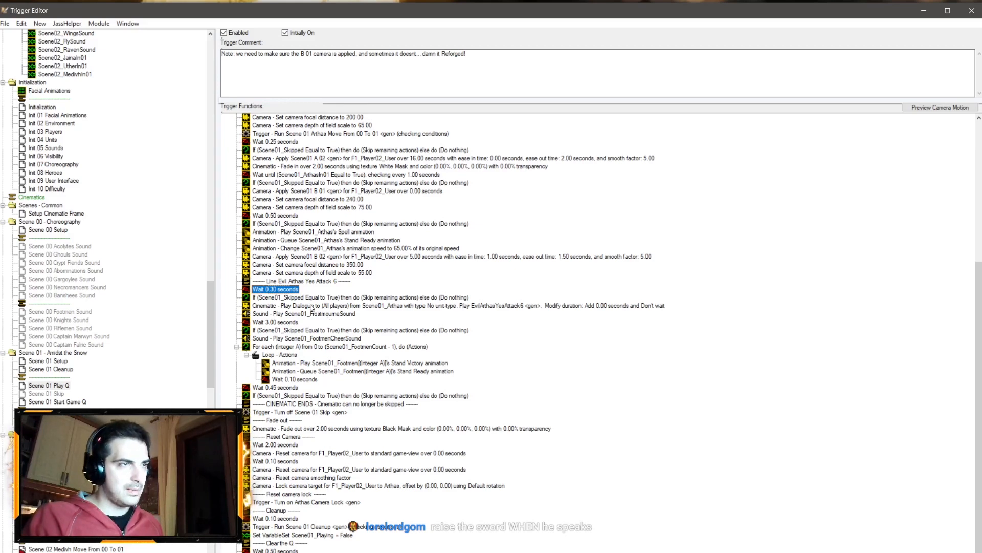
Step: Set the wait before Evil Arthas's dialogue line to 0.15 seconds
double_click(278, 290)
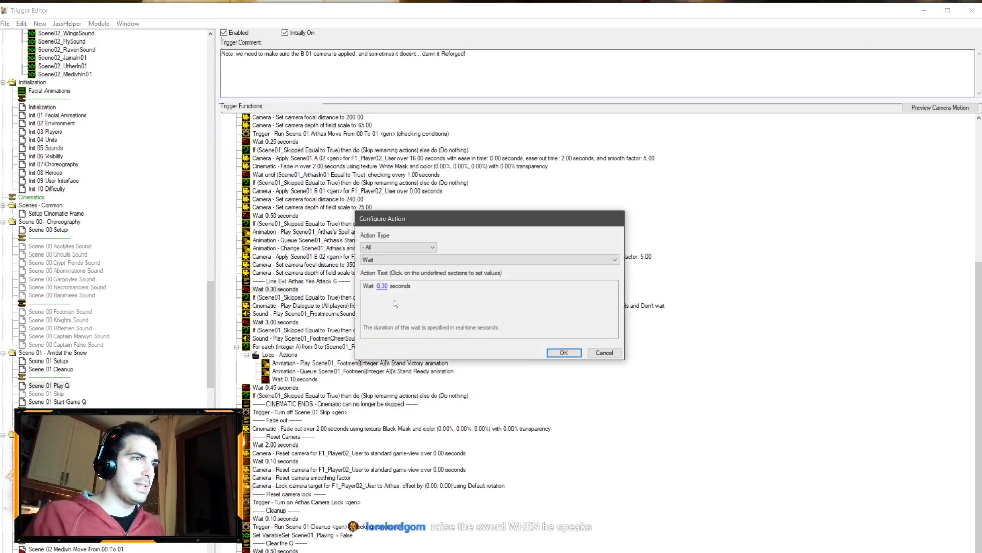
left_click(382, 285)
type("0.15")
key("Return")
key("Return")
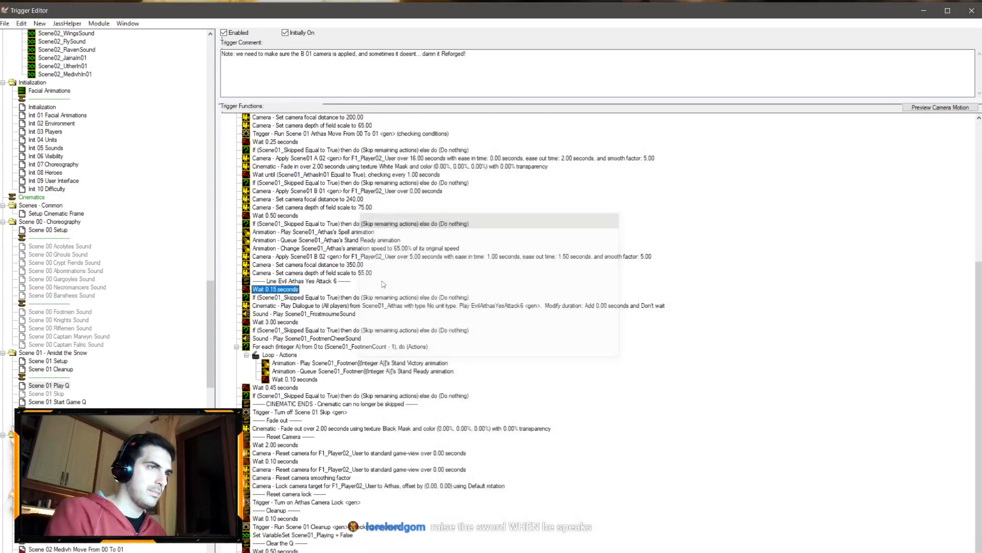
Step: Set the wait after the Scene01 B 01 camera depth of field action to 0.65 seconds
double_click(281, 216)
left_click(382, 285)
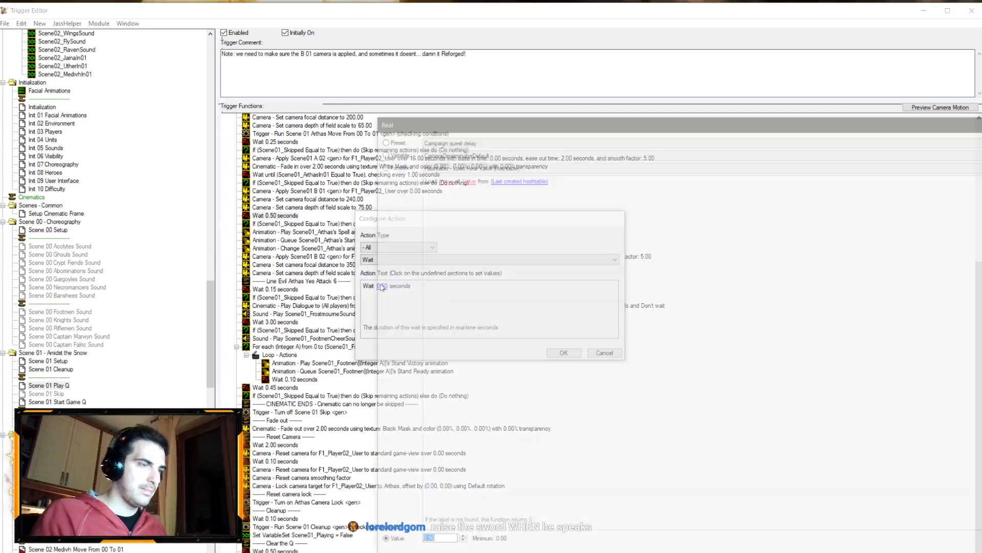
type("0.65")
key("Return")
key("Return")
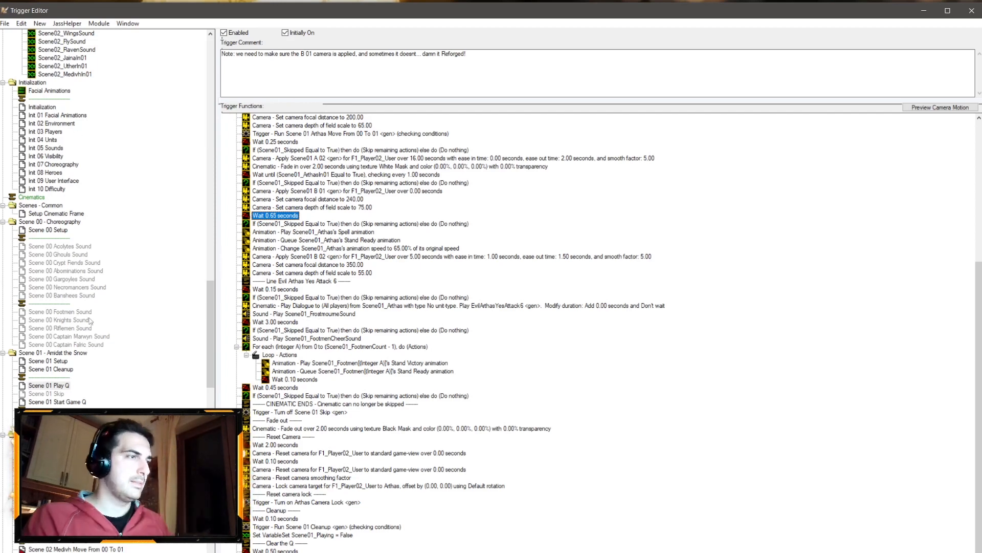
Step: In the Scene 01 Setup trigger, set Scene01_Arthas's animation blend time to 0.35
left_click(68, 370)
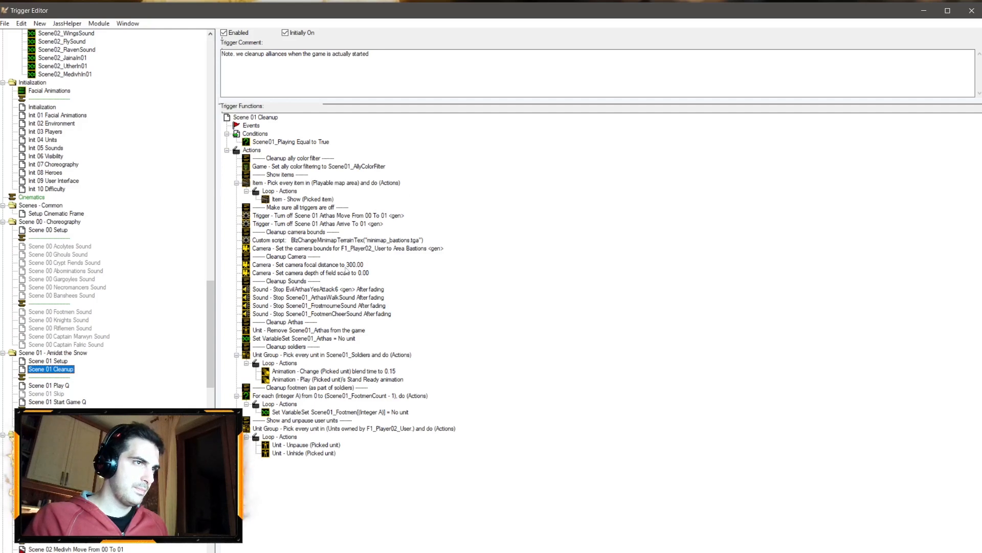
left_click(47, 360)
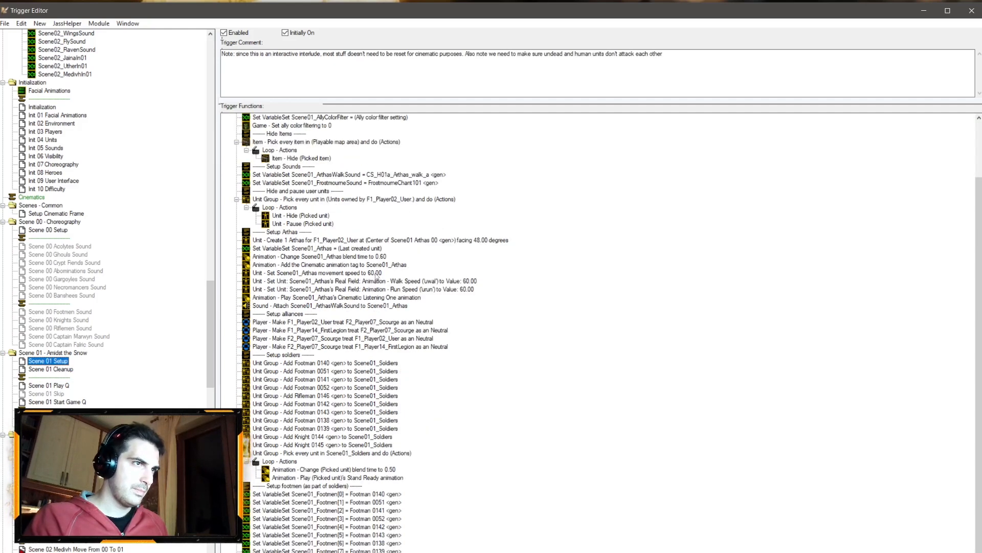
double_click(376, 276)
left_click(604, 354)
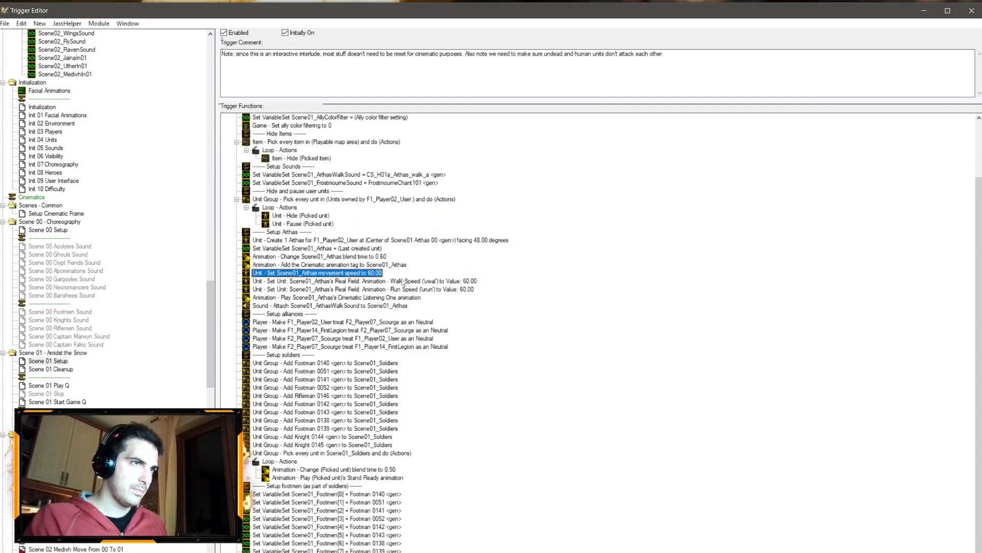
double_click(383, 258)
left_click(468, 289)
key("BackSpace")
type("0.35")
key("Return")
key("Return")
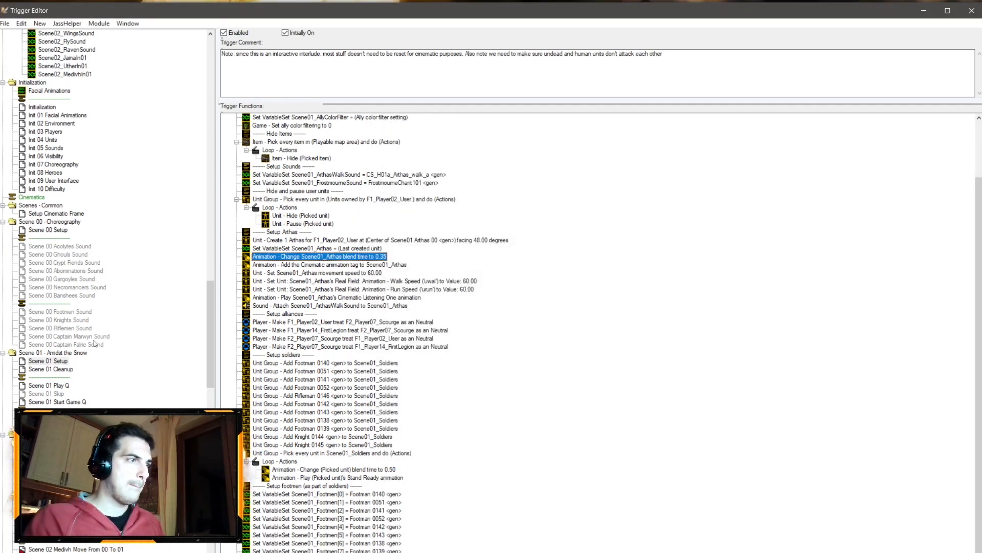
Step: In Scene 01 Play Q, paste a wait below the Arthas march to the front comment and set it to 0.75 seconds
left_click(57, 386)
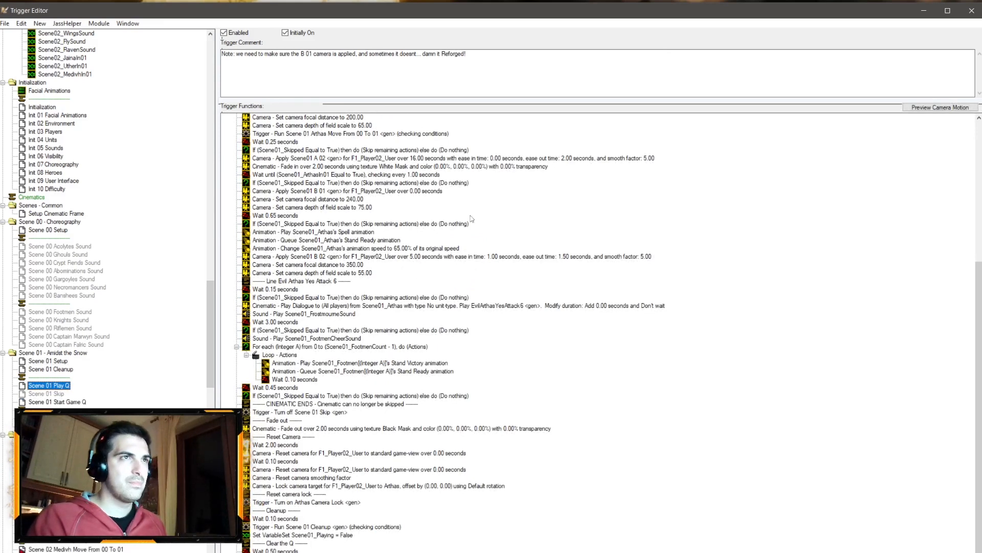
scroll(334, 215, "up", 9)
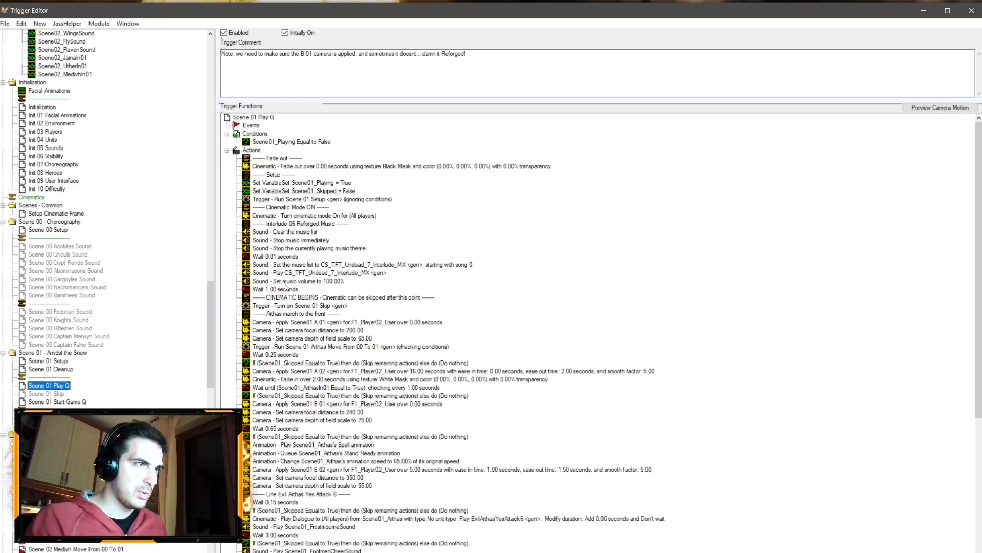
left_click(290, 290)
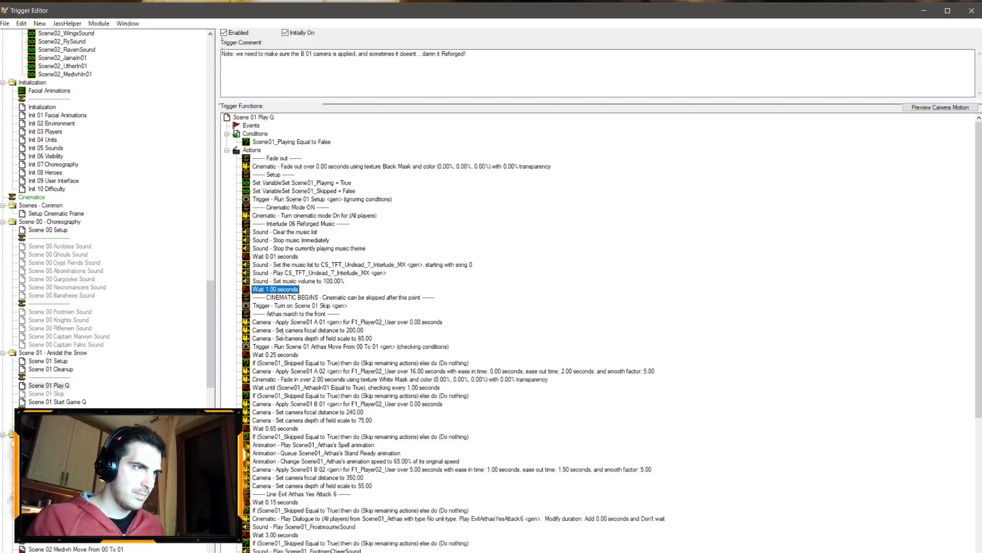
double_click(275, 354)
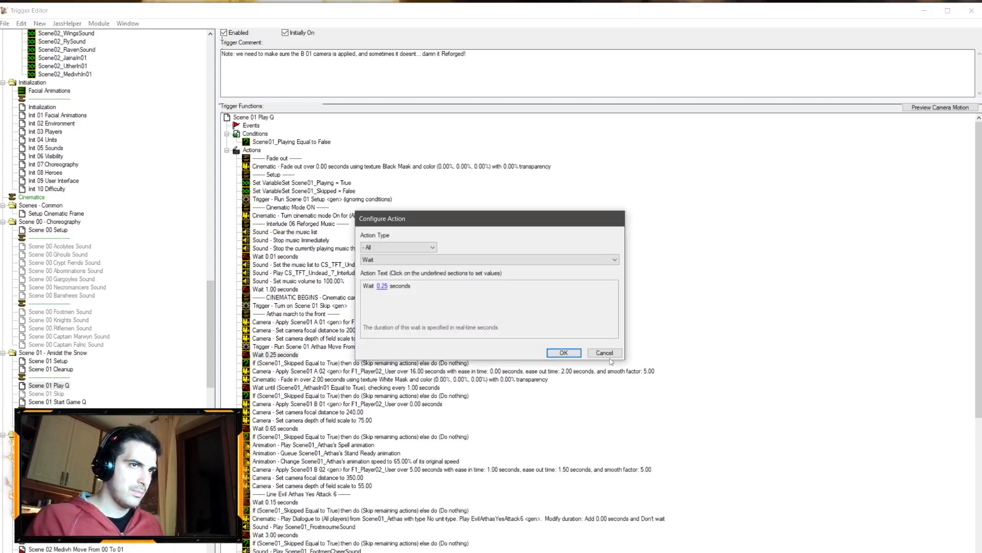
left_click(607, 354)
left_click(286, 314)
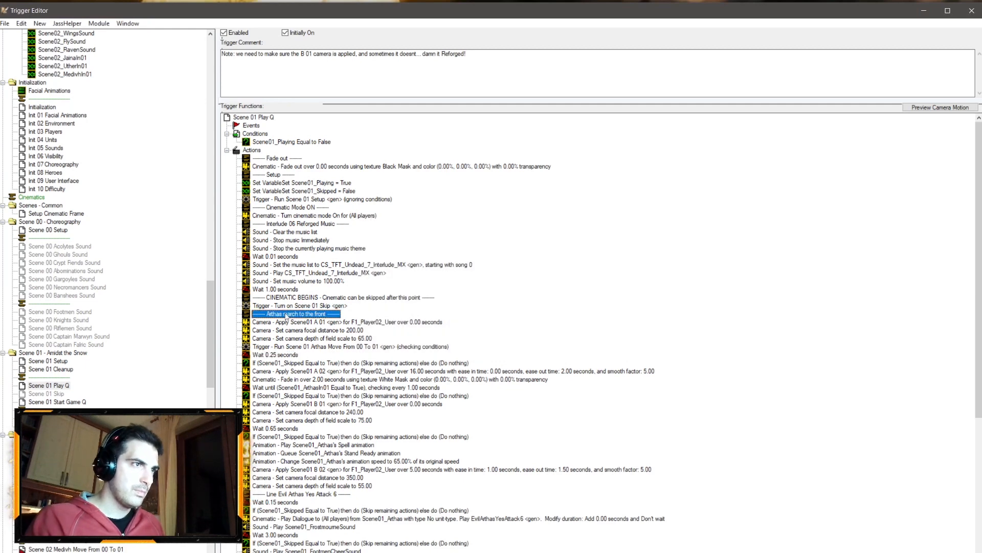
key("ctrl+v")
double_click(276, 322)
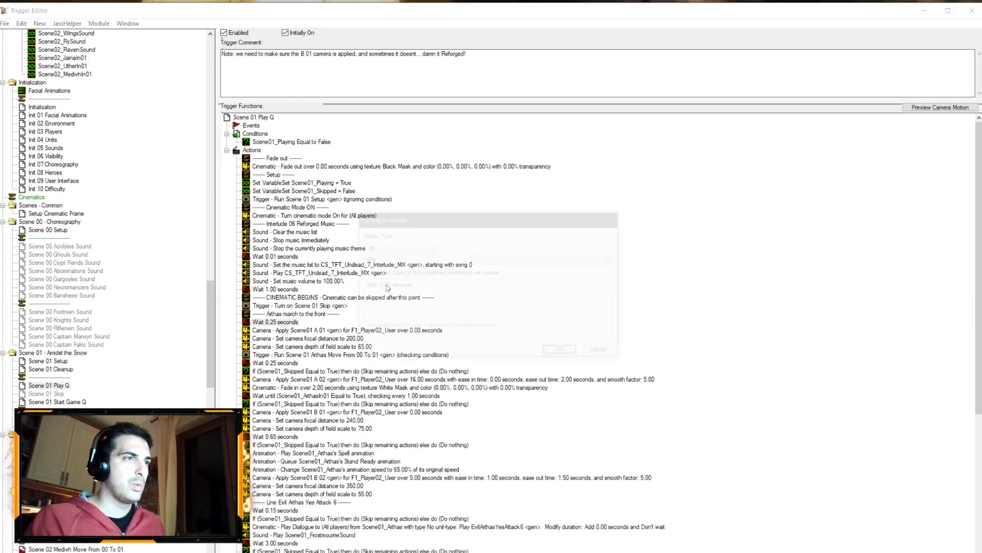
left_click(382, 286)
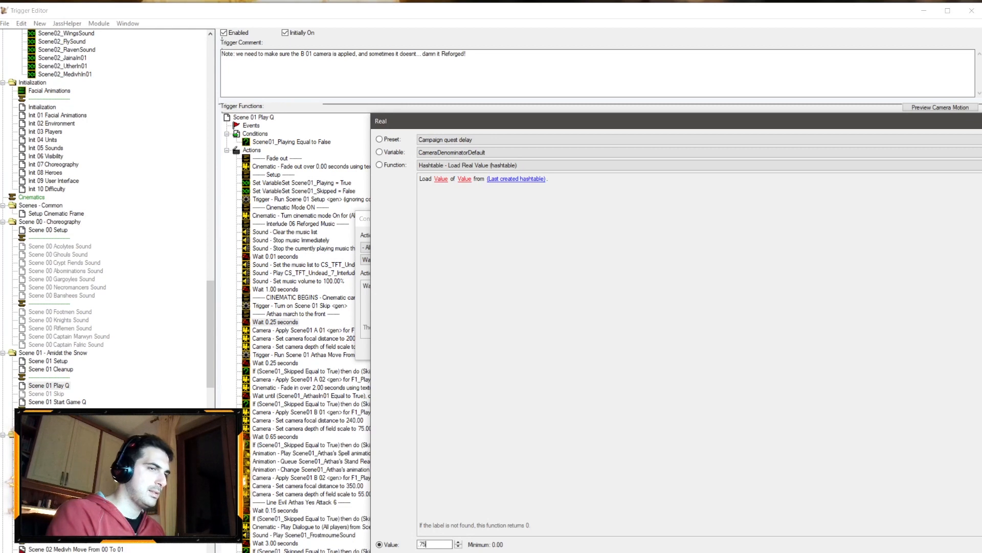
key("Return")
key("Return")
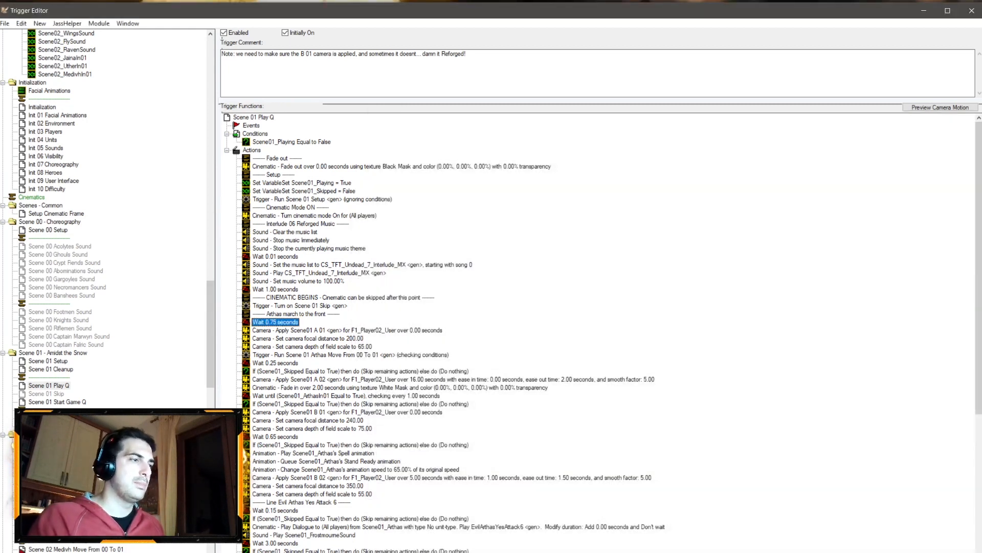
Step: In the World Editor's camera palette, set the Scene01 B 01 camera's distance to 460
key("alt+Tab")
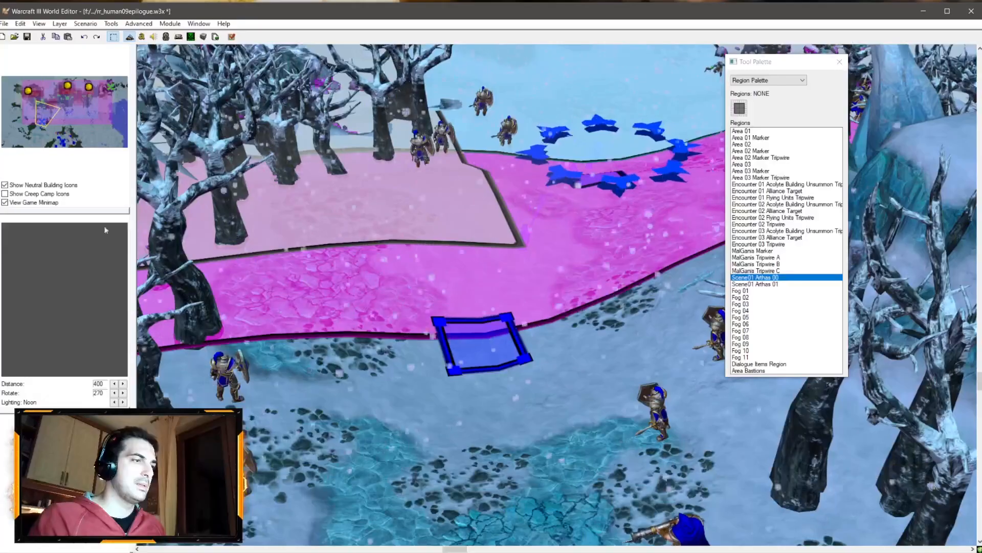
left_click(764, 80)
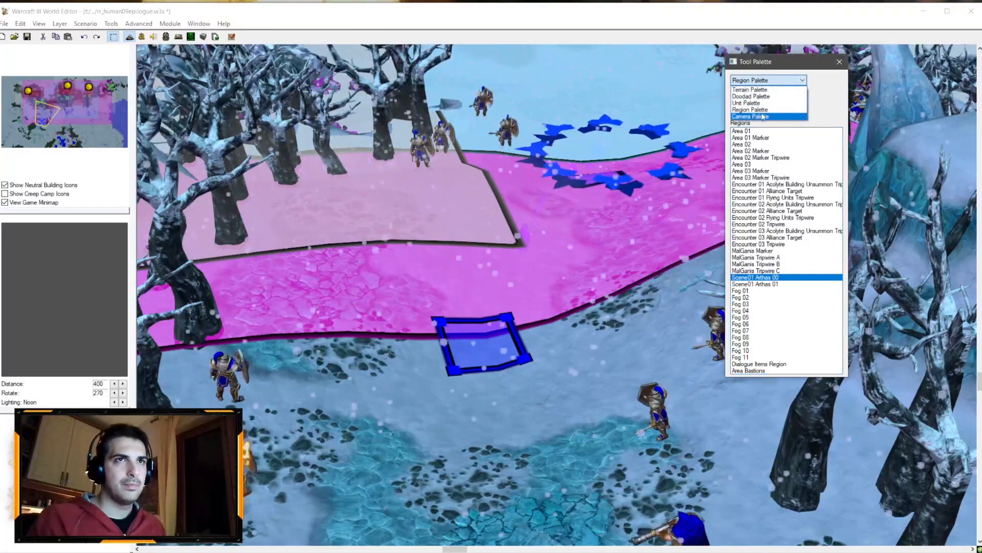
left_click(762, 116)
double_click(760, 149)
right_click(761, 150)
left_click(773, 153)
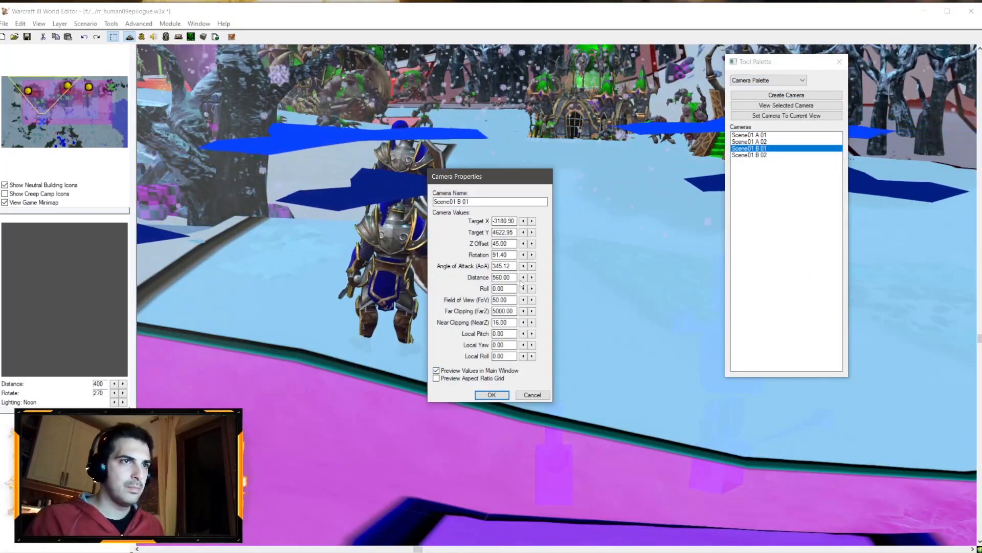
left_click_drag(496, 277, 492, 277)
type("4")
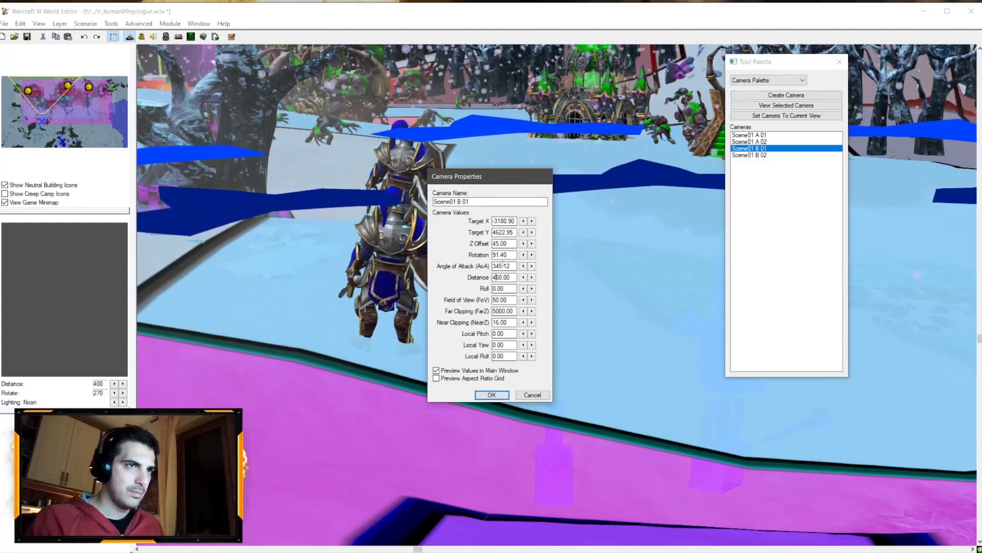
left_click(491, 395)
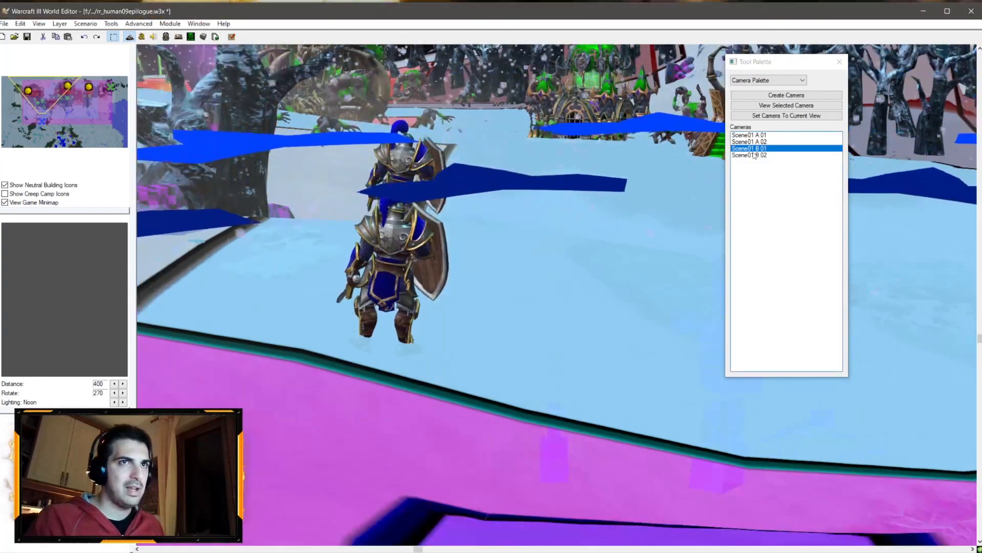
Step: Preview the Scene01 B 02 camera in the main view and save the map
double_click(754, 156)
right_click(755, 155)
left_click(737, 174)
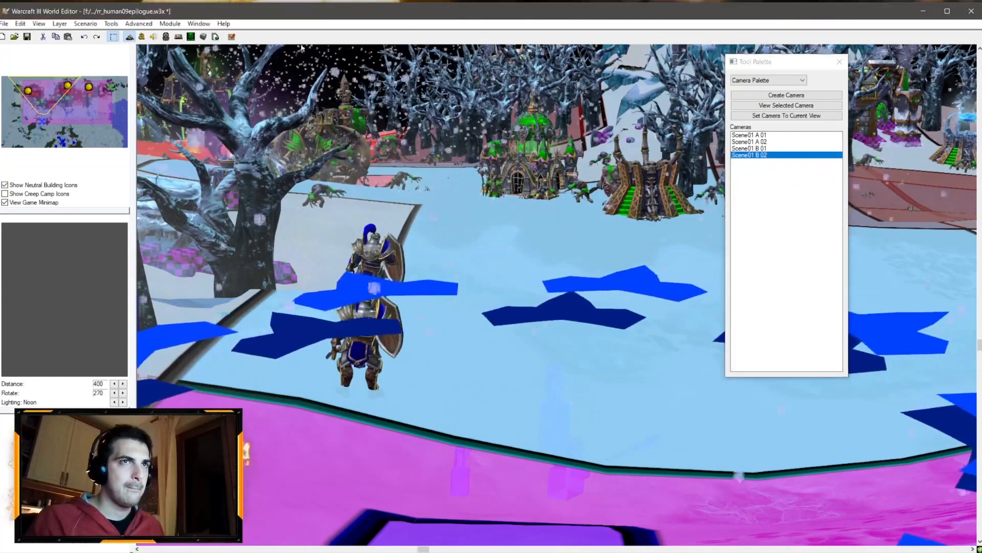
left_click(27, 36)
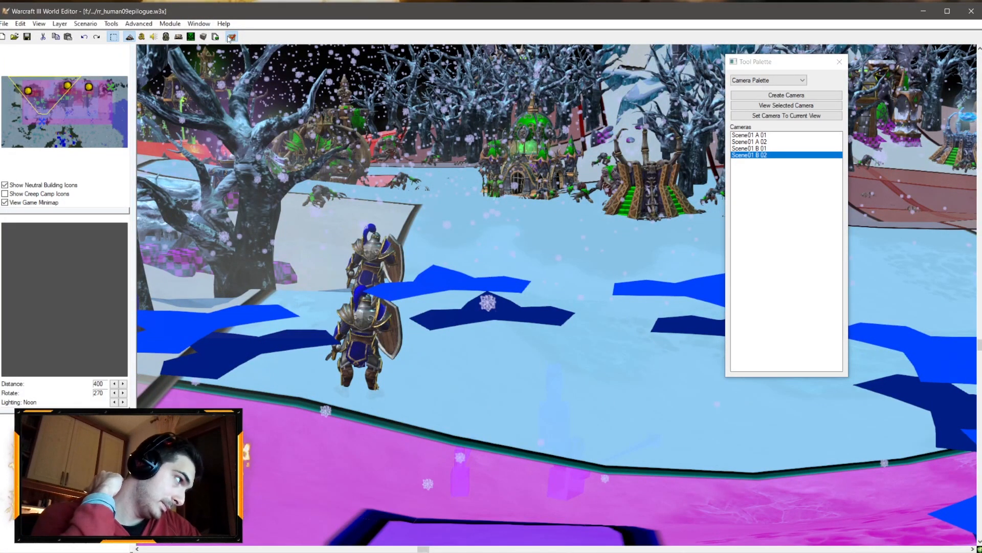
Step: Test-run the map up to the interlude prompt, then return to the Trigger Editor
key("F4")
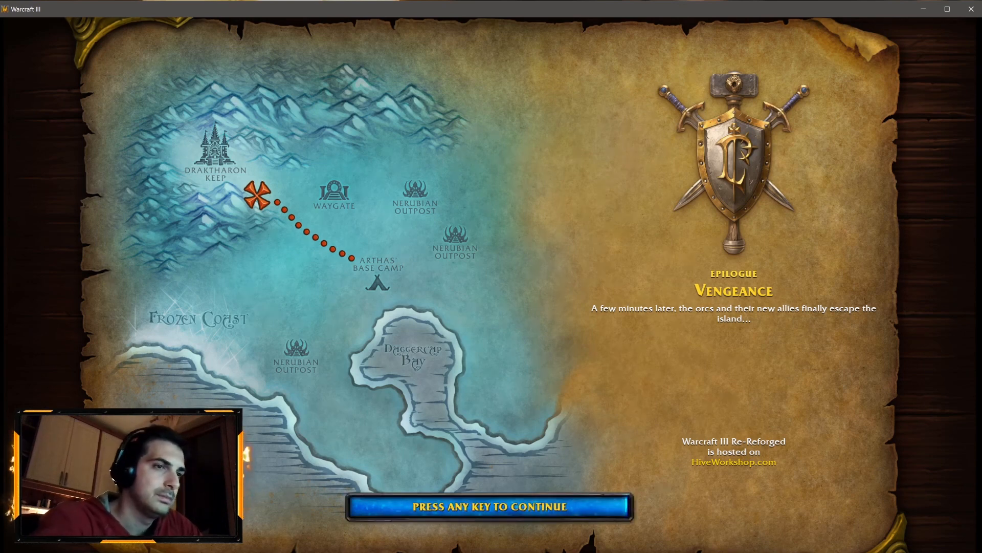
key("space")
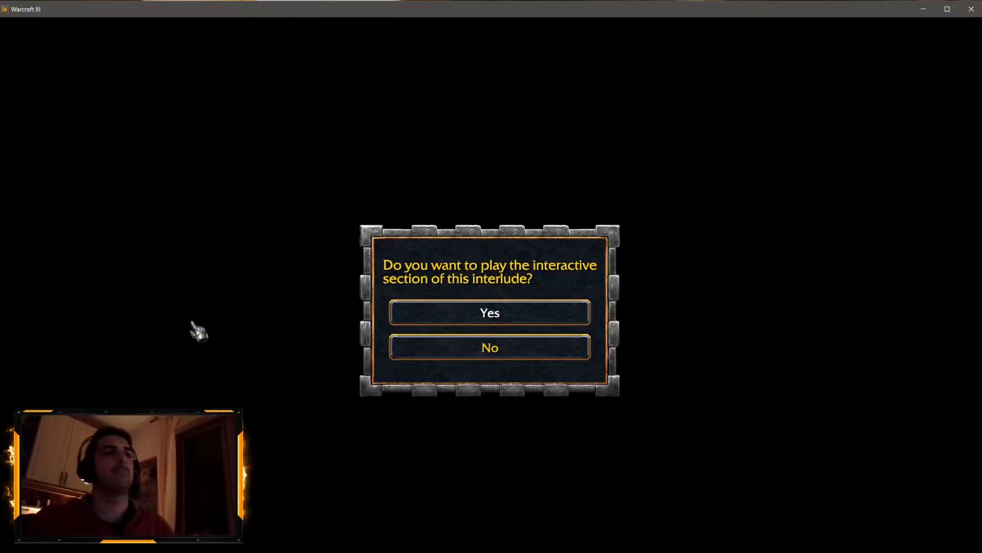
key("alt+Tab")
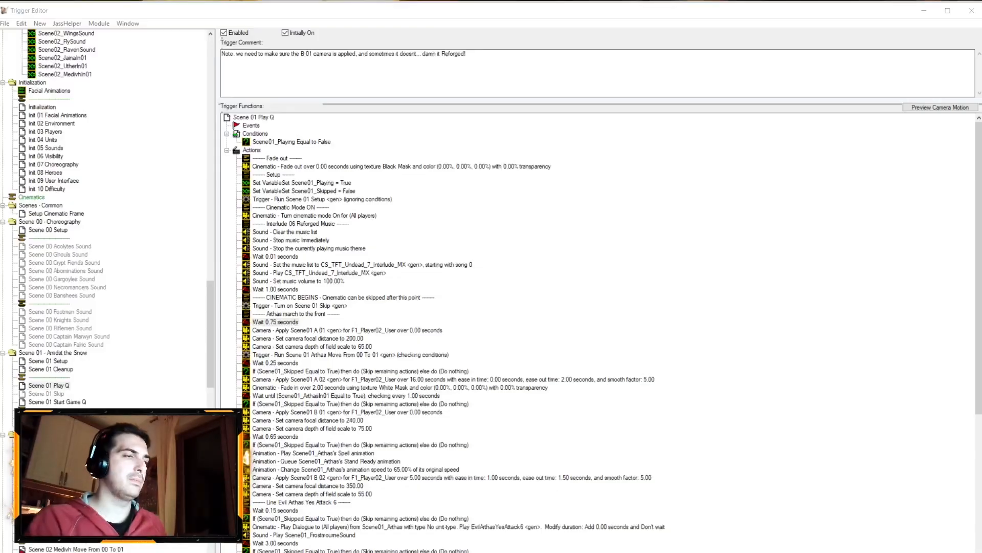
Step: In Scene 01 Play Q, set the wait after the Line Evil Arthas Yes Attack 6 comment to 0.1 seconds
left_click(61, 551)
left_click(450, 283)
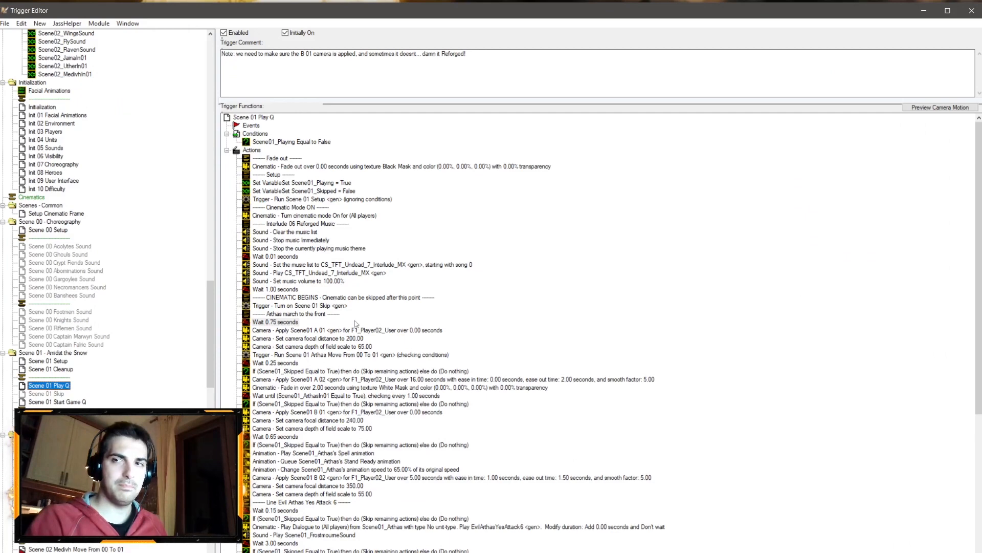
scroll(341, 313, "down", 9)
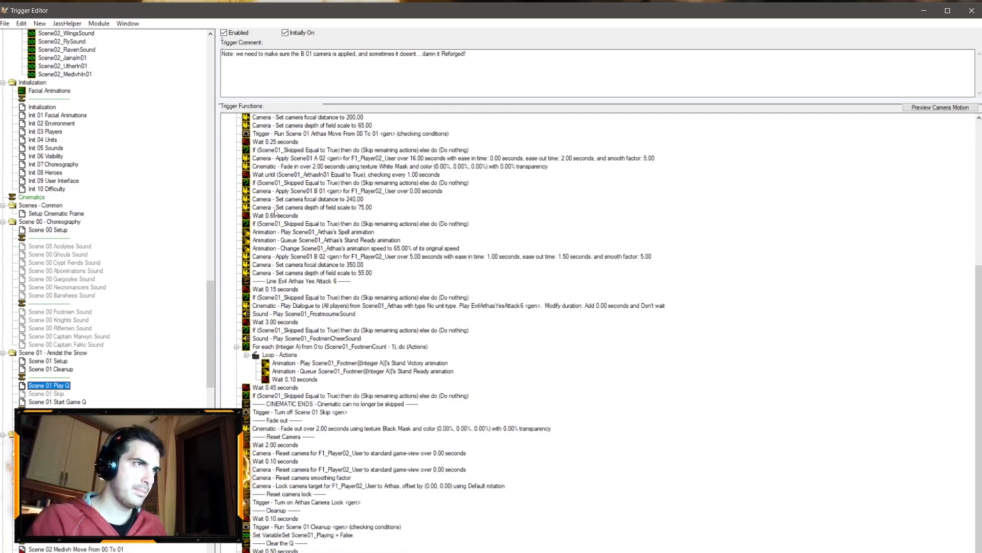
left_click(284, 289)
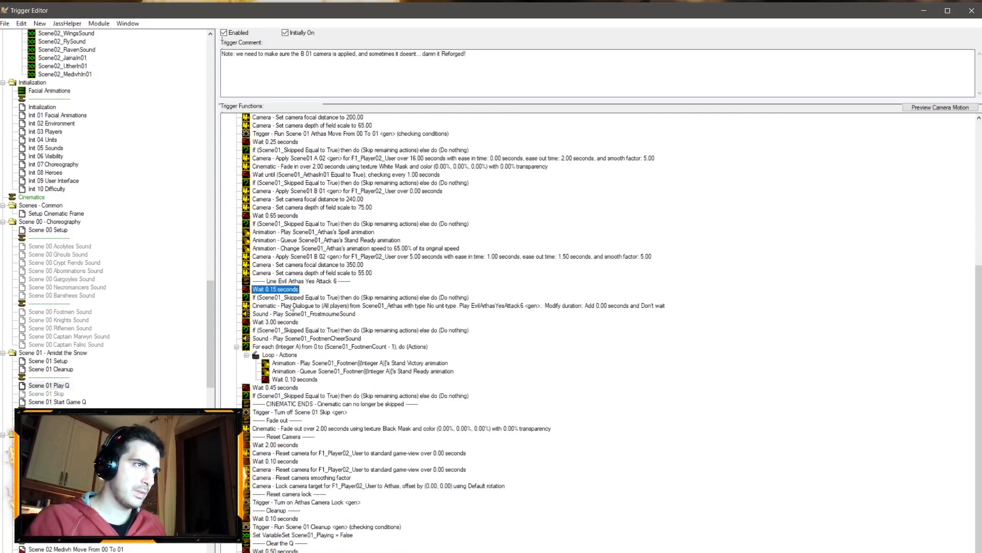
double_click(285, 290)
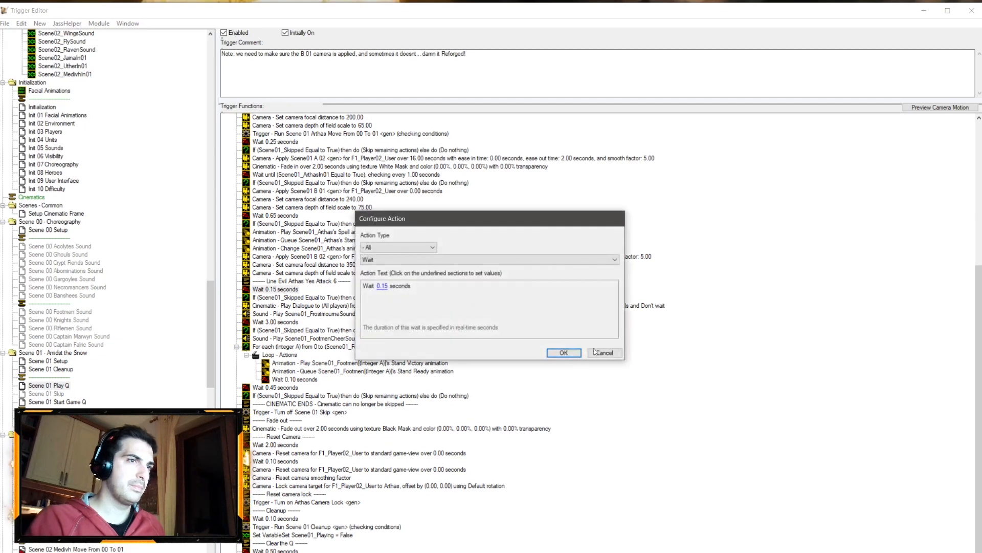
key("Escape")
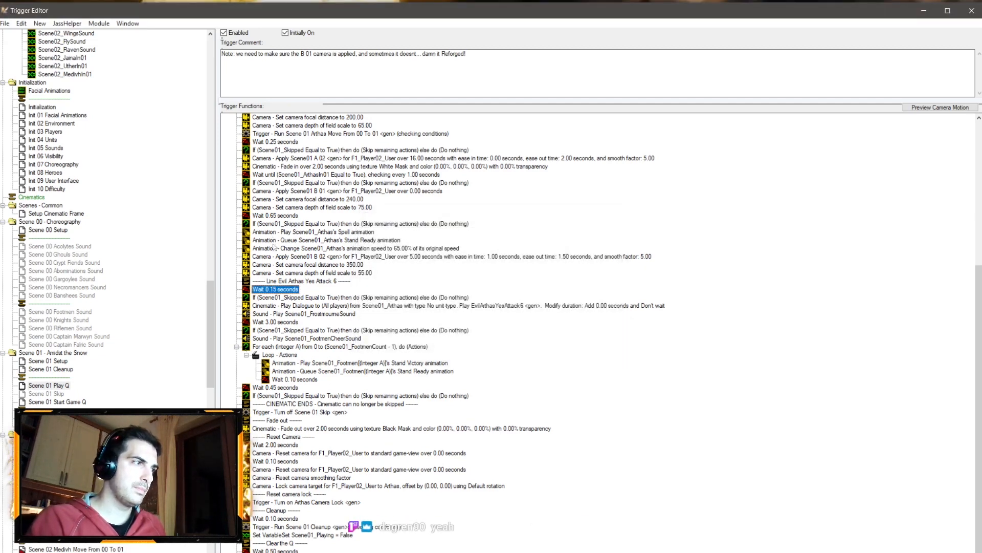
double_click(273, 290)
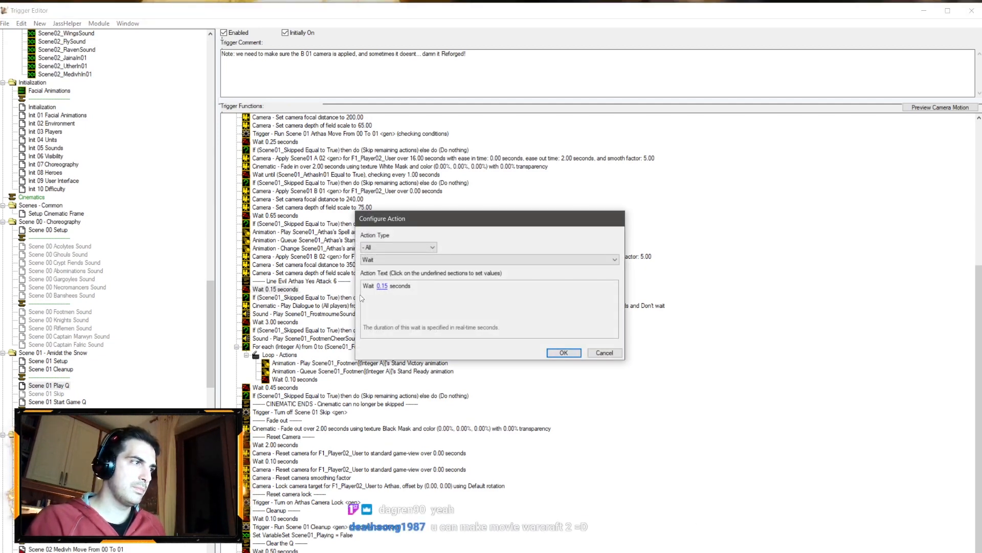
left_click(382, 286)
type("0.")
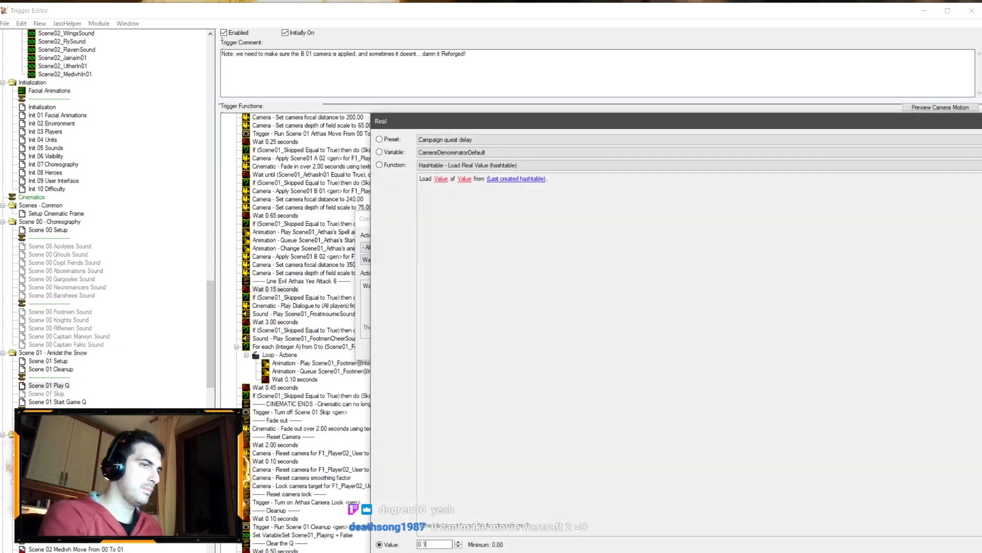
type("1")
key("Return")
key("Return")
Step: Set the wait following the Scene01 B 01 camera's depth of field action to 0.6 seconds
double_click(287, 218)
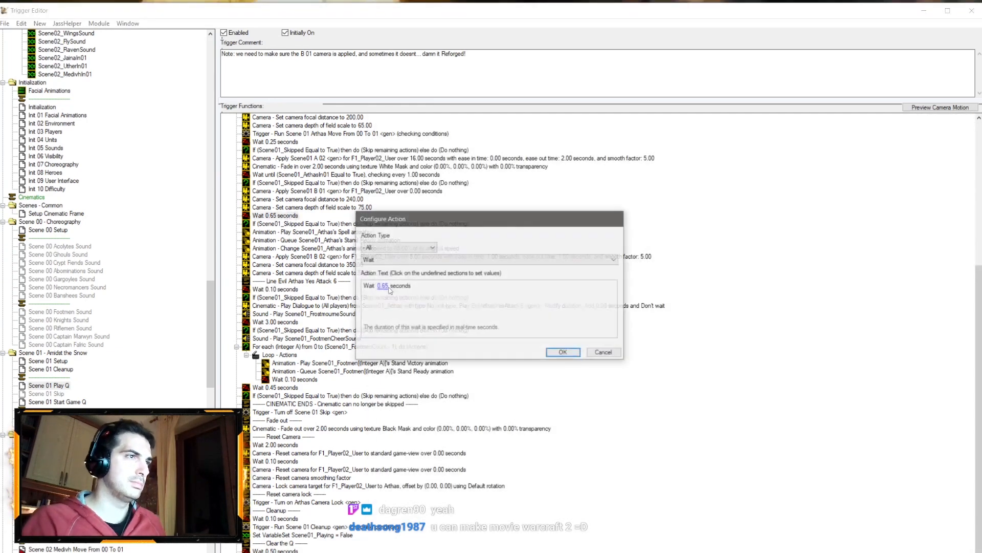
left_click(383, 286)
type("0.6")
key("Return")
key("Return")
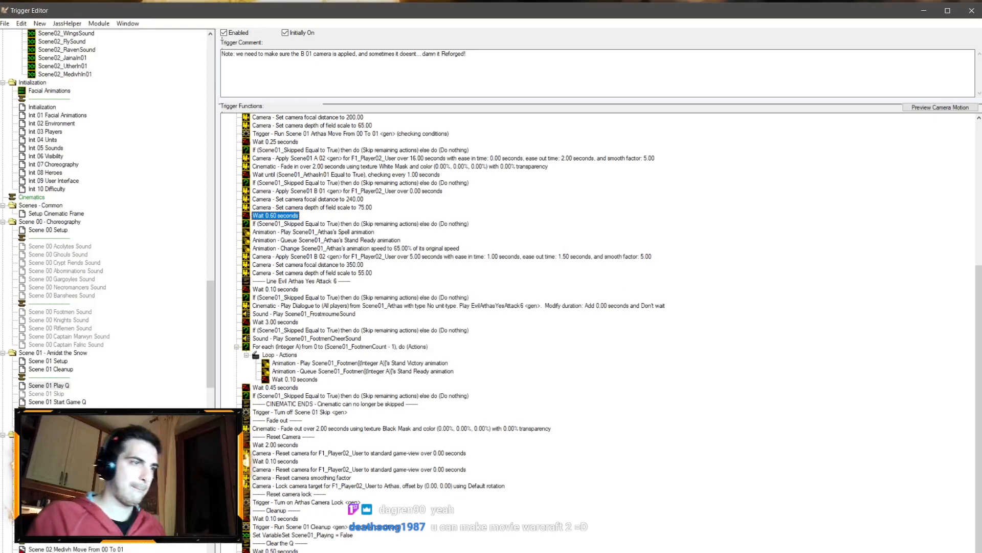
Step: In the World Editor's camera palette, set the Scene01 B 01 camera's distance to 480
key("alt+Tab")
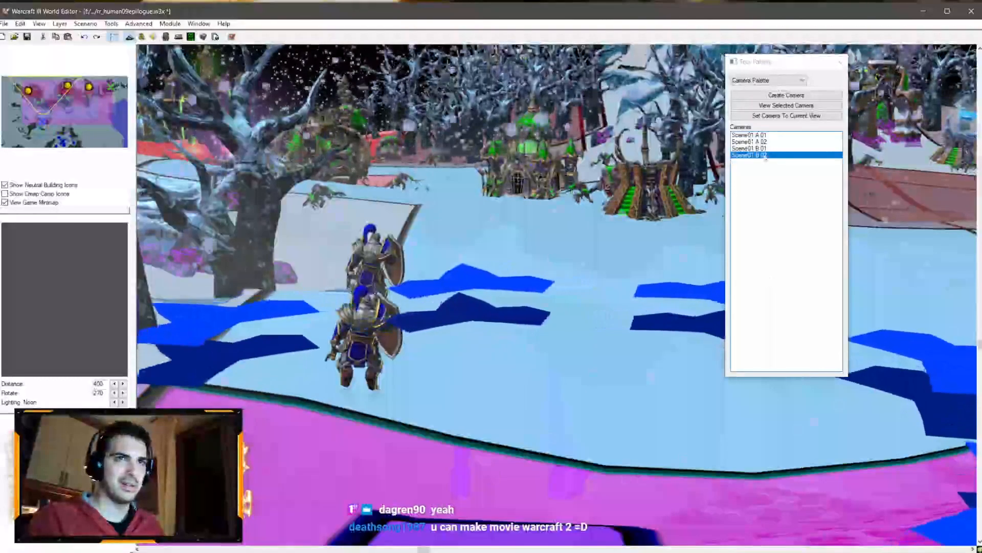
double_click(750, 148)
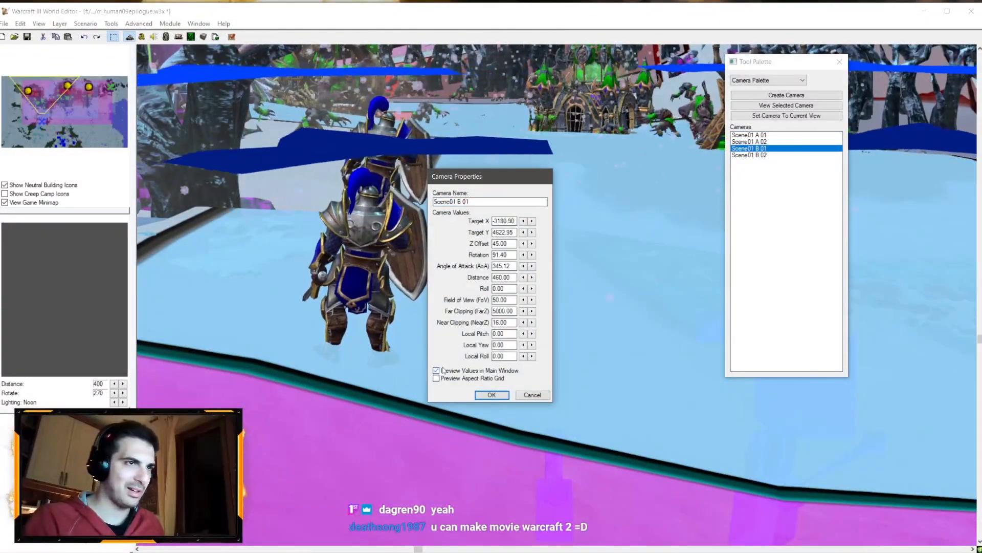
left_click_drag(496, 278, 499, 278)
type("8")
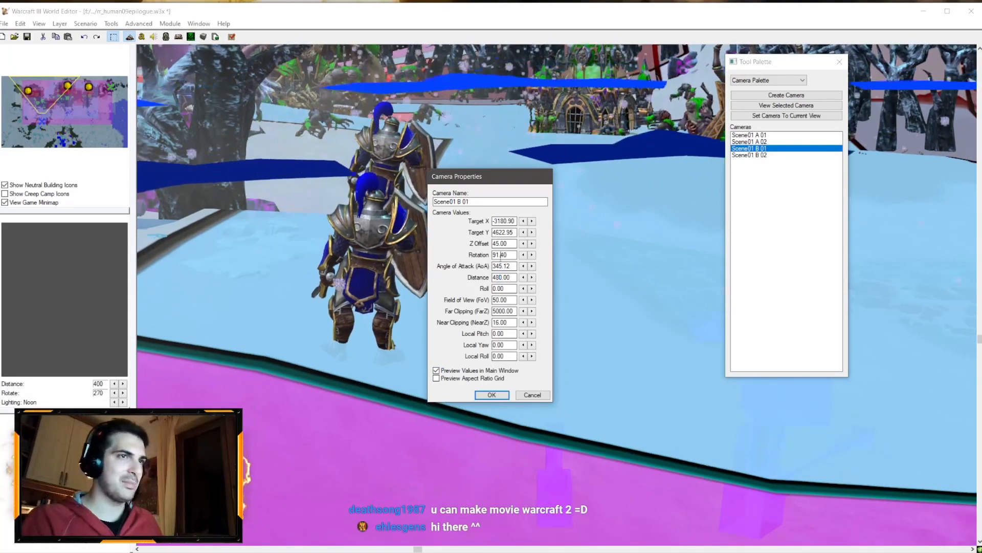
key("Return")
left_click(750, 160)
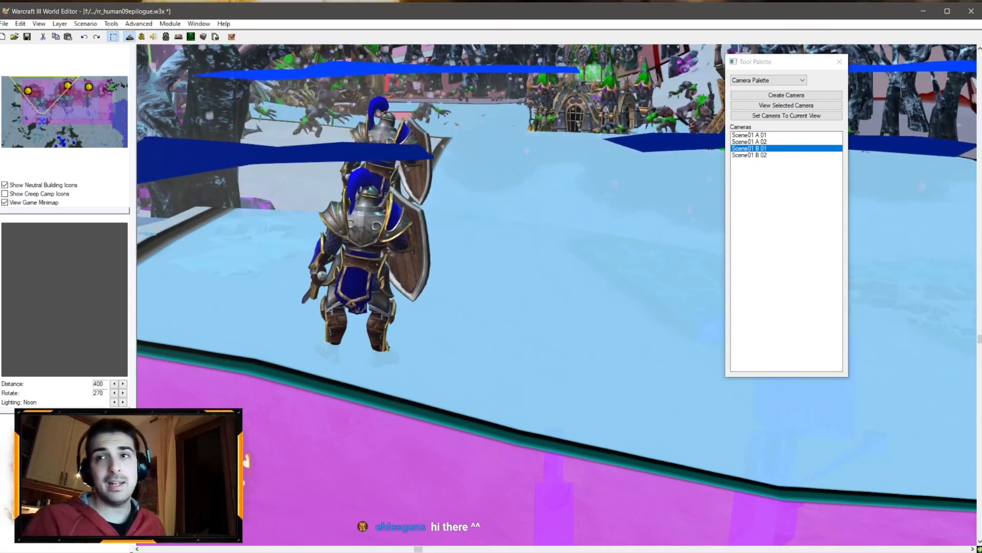
Step: In the Facial Animations trigger script, duplicate the LoadEvilArthasYes2FacialAnimations function directly below itself
key("F6")
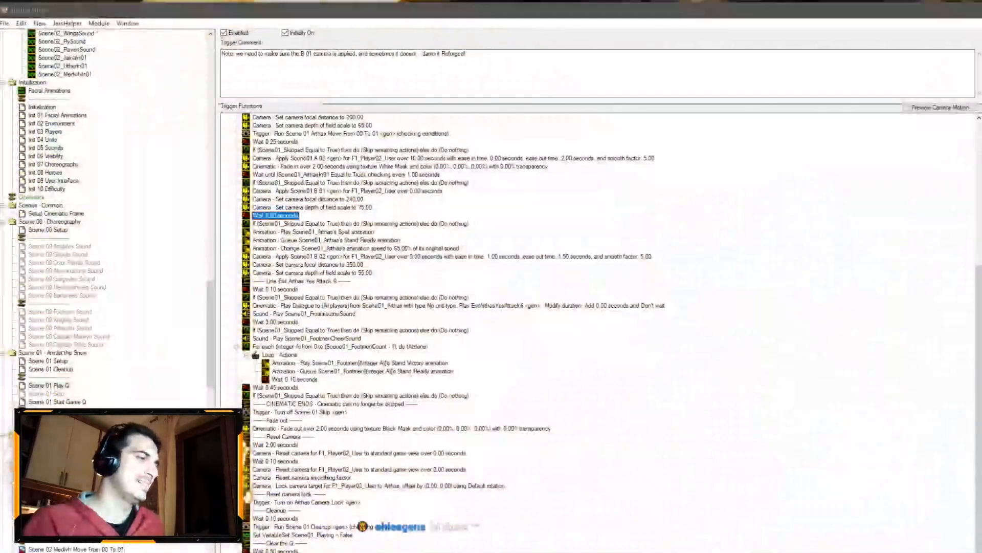
left_click(67, 548)
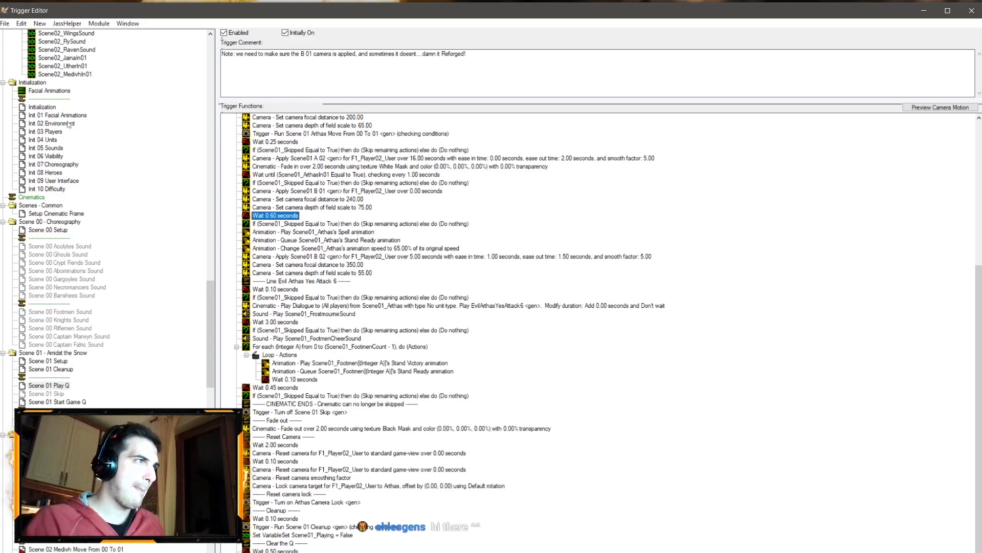
left_click(58, 91)
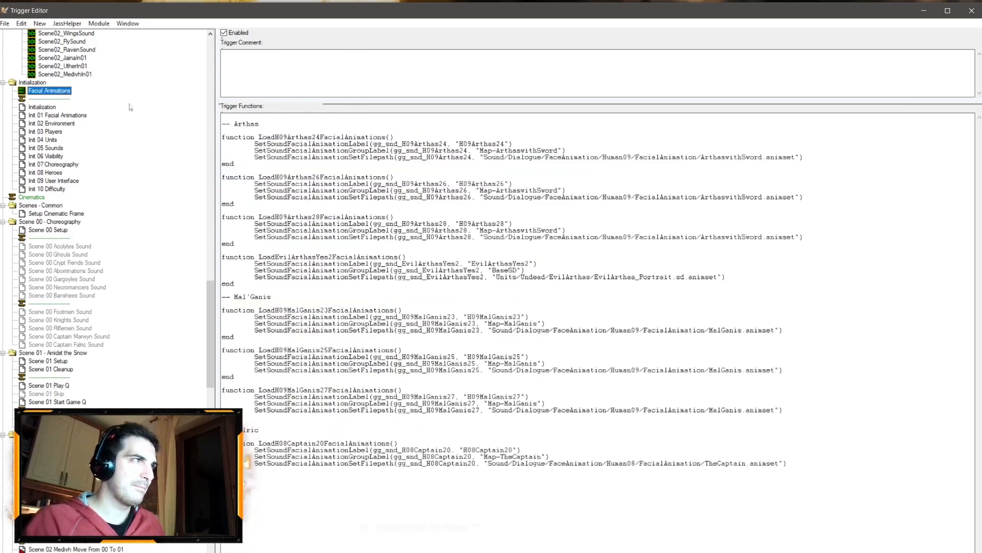
left_click_drag(250, 283, 212, 256)
key("ctrl+c")
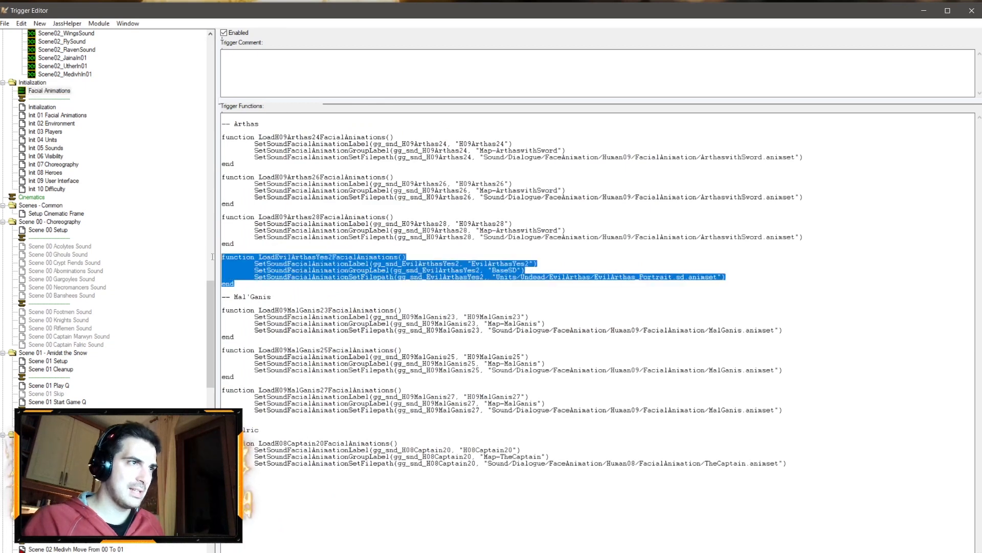
left_click(250, 287)
key("Return")
key("Return")
key("ctrl+v")
key("Delete")
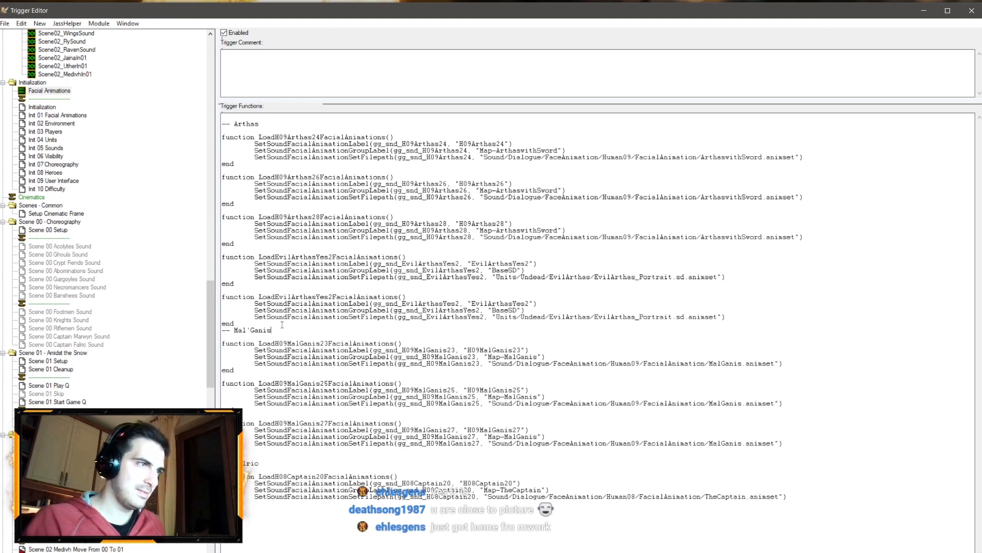
key("Up")
key("Return")
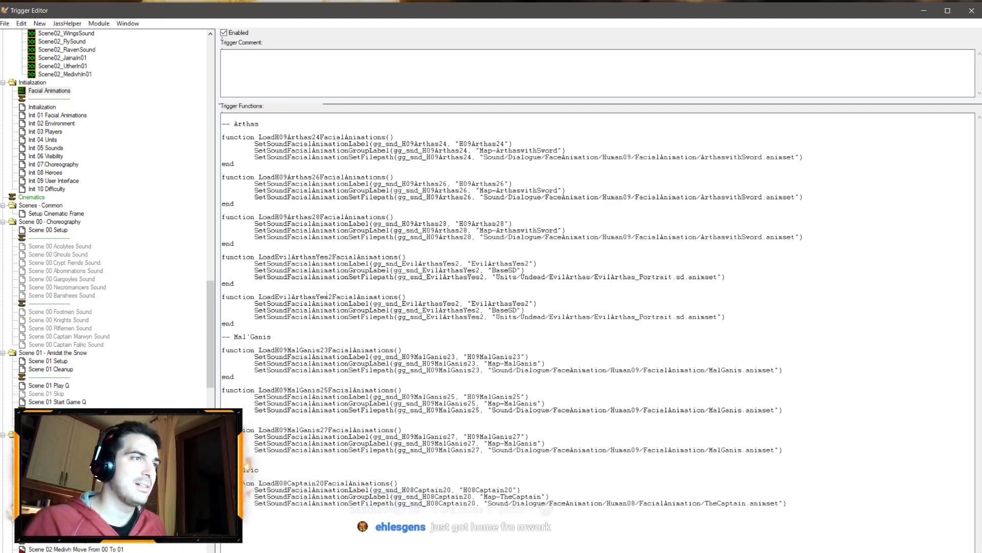
Step: In the Sound Editor, copy the EvilArthasYesAttack6 sound's variable name
key("alt+Tab")
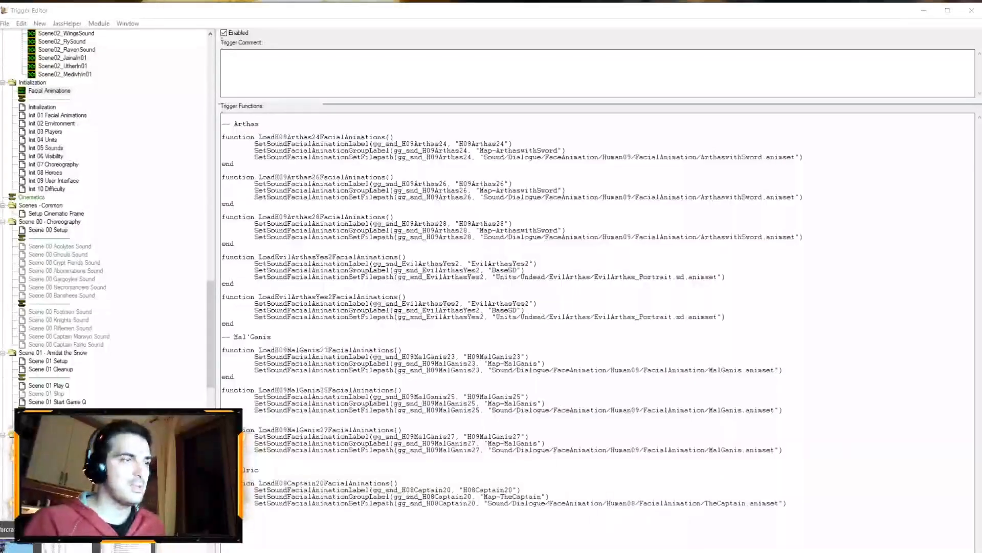
left_click(127, 547)
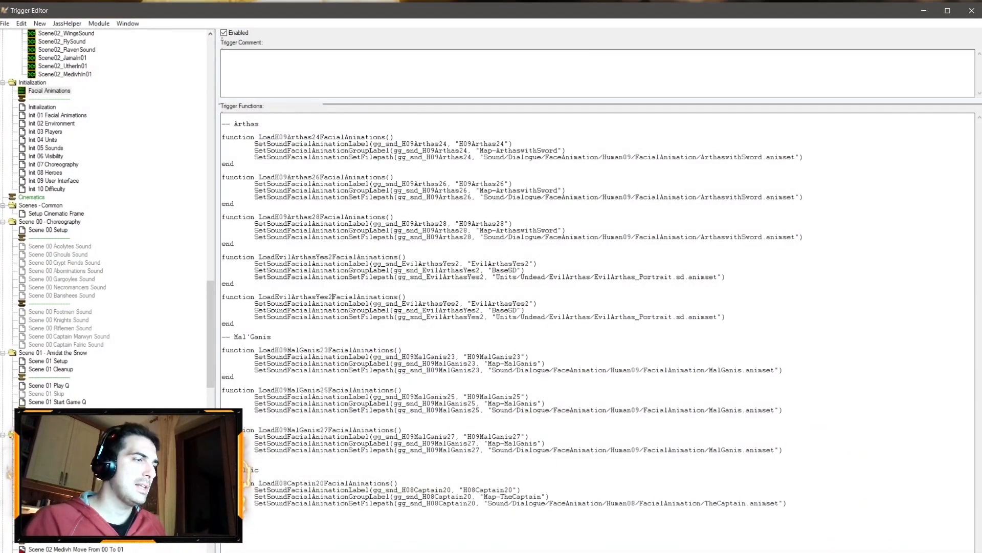
left_click(67, 552)
left_click(66, 548)
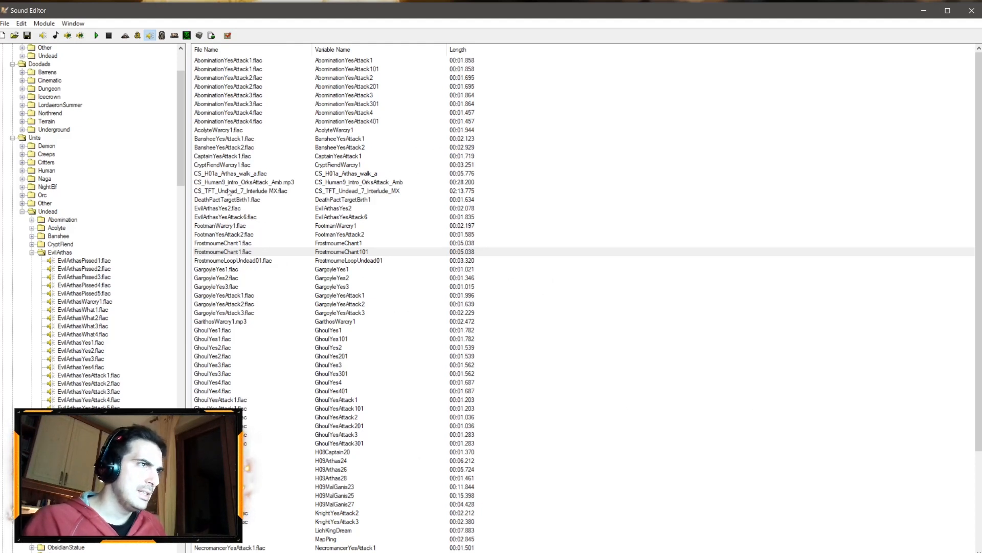
double_click(231, 217)
left_click(553, 366)
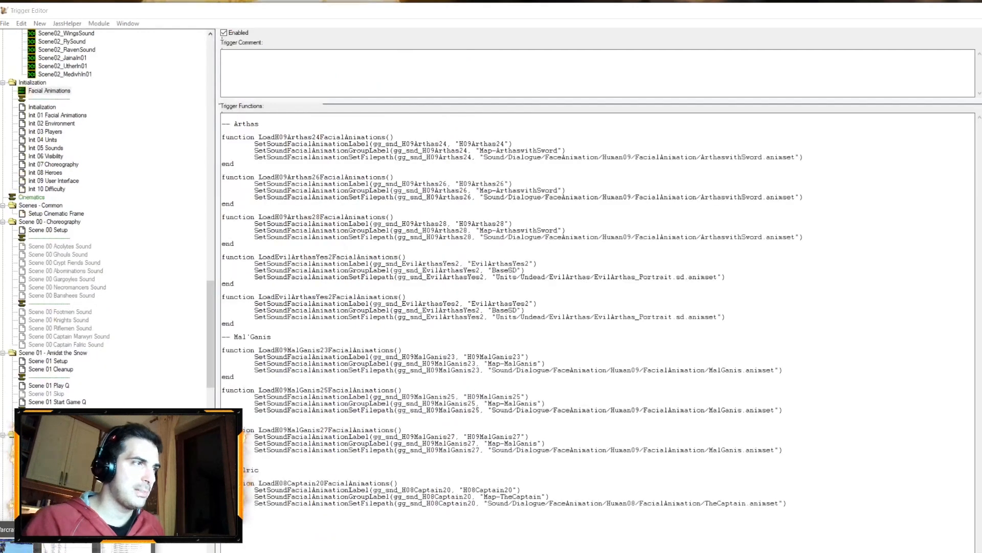
Step: Rename the duplicated function, its sound variables and label from EvilArthasYes2 to EvilArthasYesAttack6
left_click(128, 546)
left_click_drag(333, 297, 276, 296)
type("EvilArthasYesAttack6")
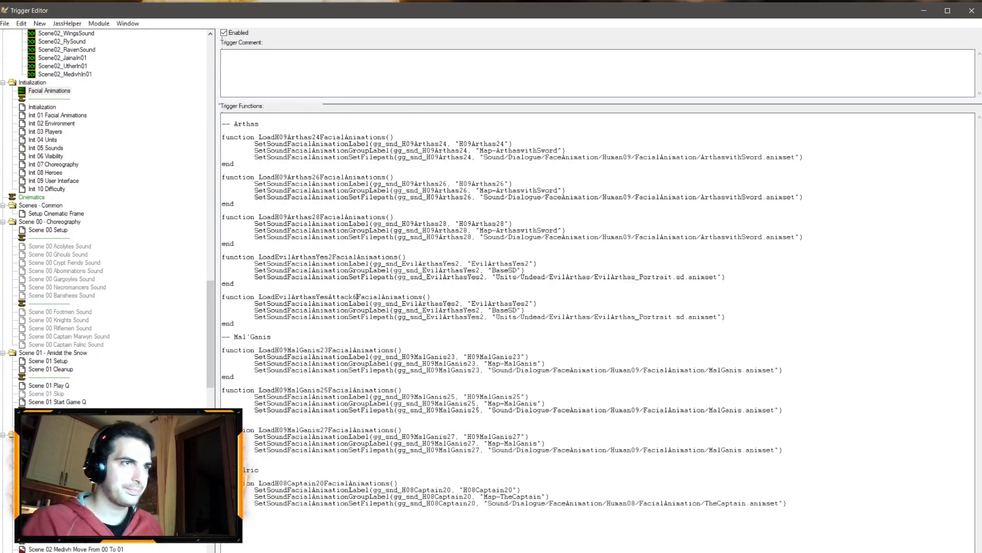
left_click_drag(445, 303, 402, 303)
type("EvilArthasYesAttack6")
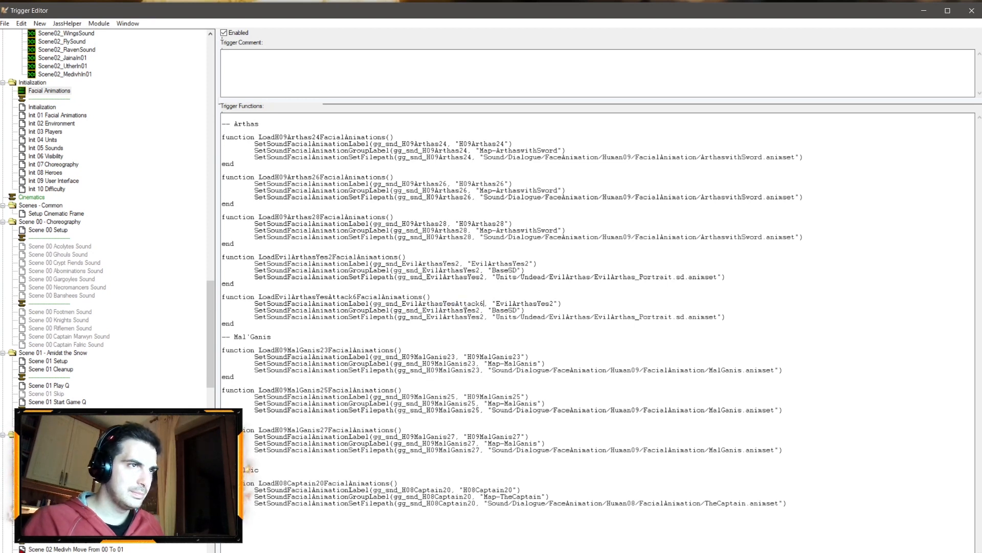
left_click_drag(480, 310, 423, 311)
type("EvilArthasYesAttack6")
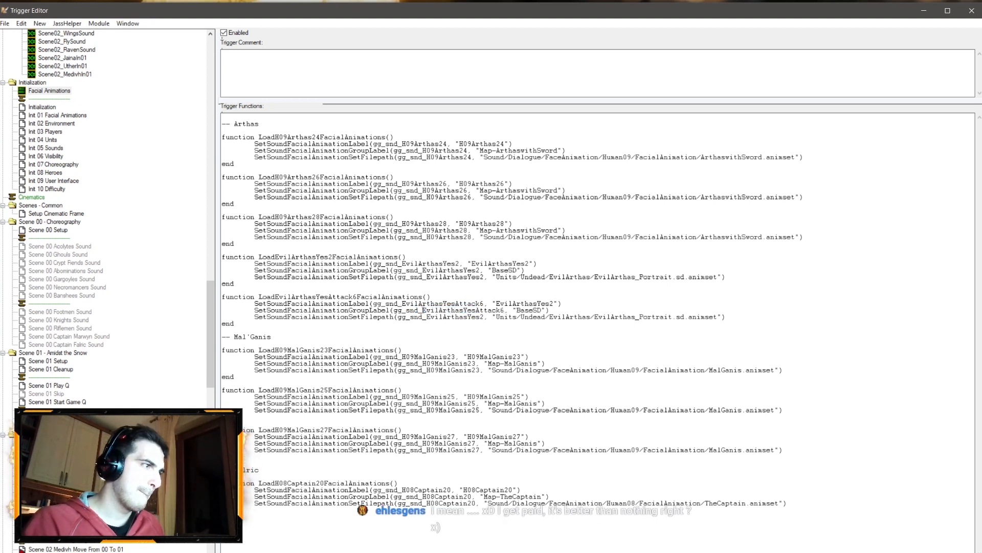
left_click_drag(483, 317, 425, 316)
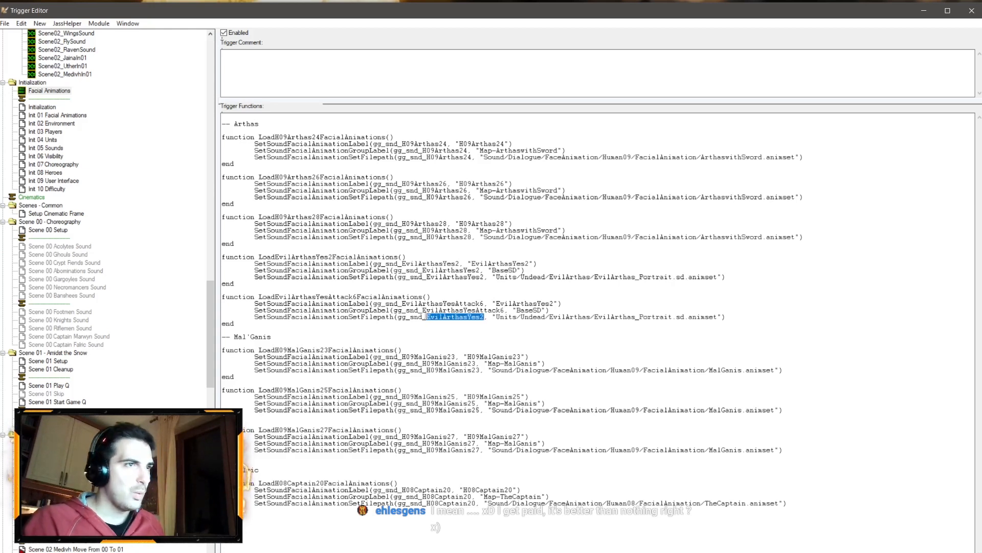
type("EvilArthasYesAttack6")
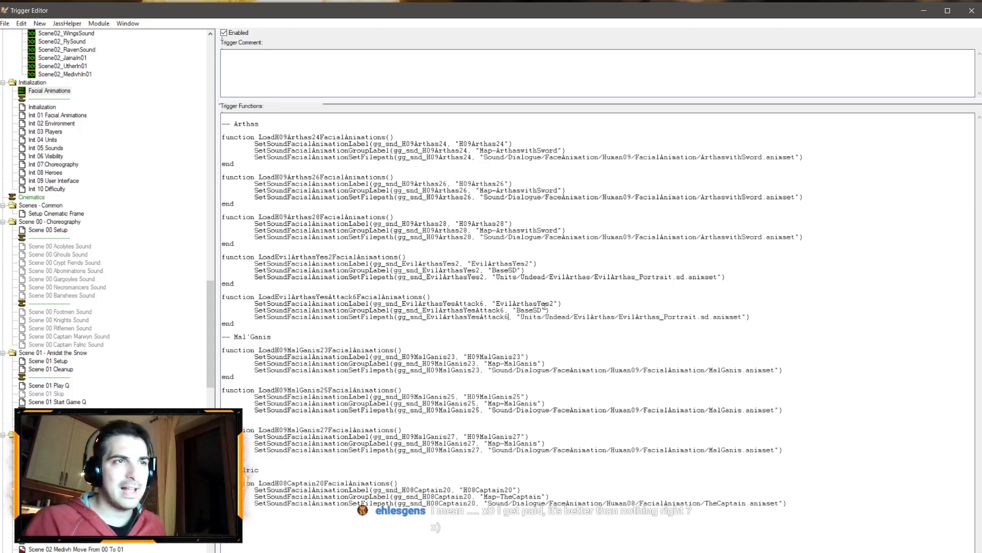
left_click_drag(555, 303, 496, 304)
type("EvilArthasYesAttack6")
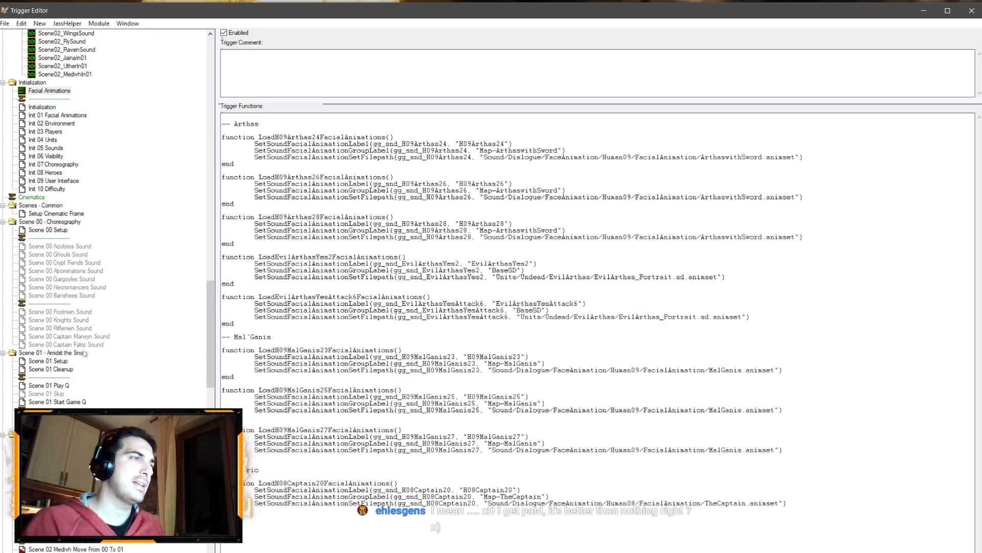
Step: In the Object Editor's items, paste a copy of the dialogue item and give it the object ID I00B
key("alt+Tab")
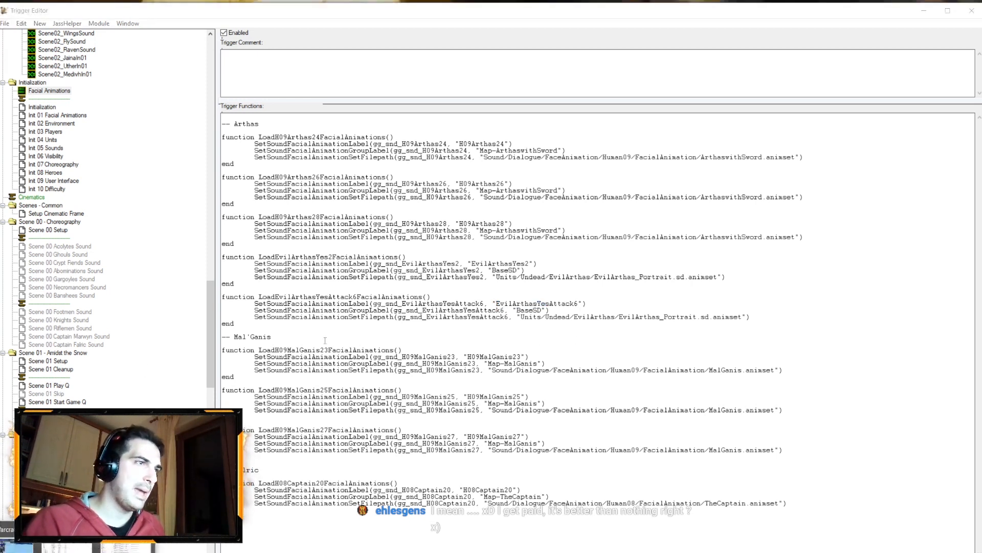
left_click(79, 547)
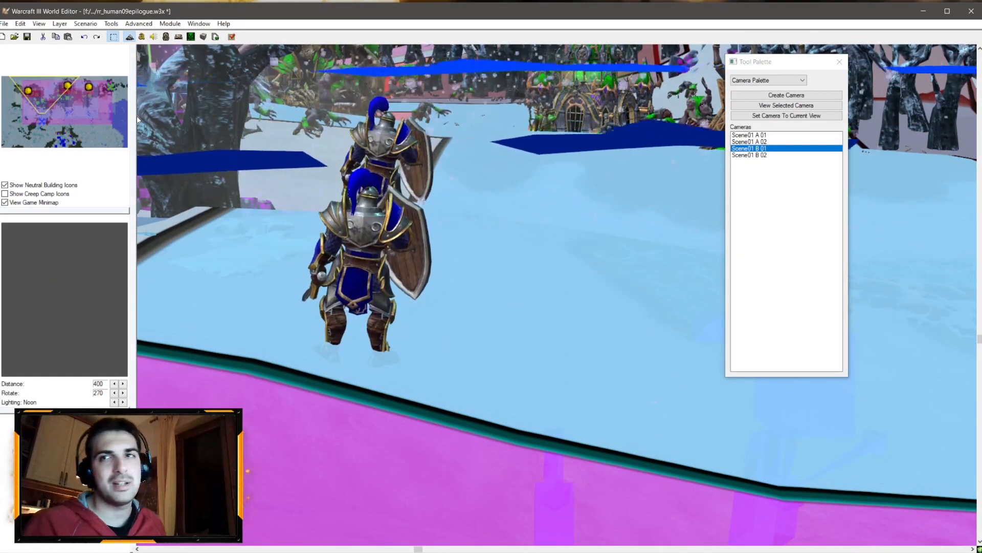
left_click(167, 37)
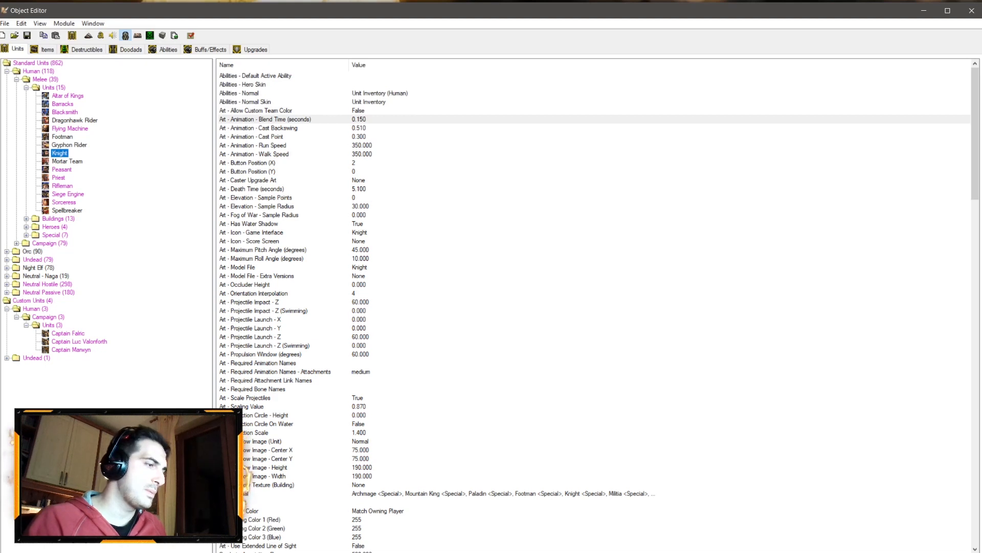
left_click(66, 551)
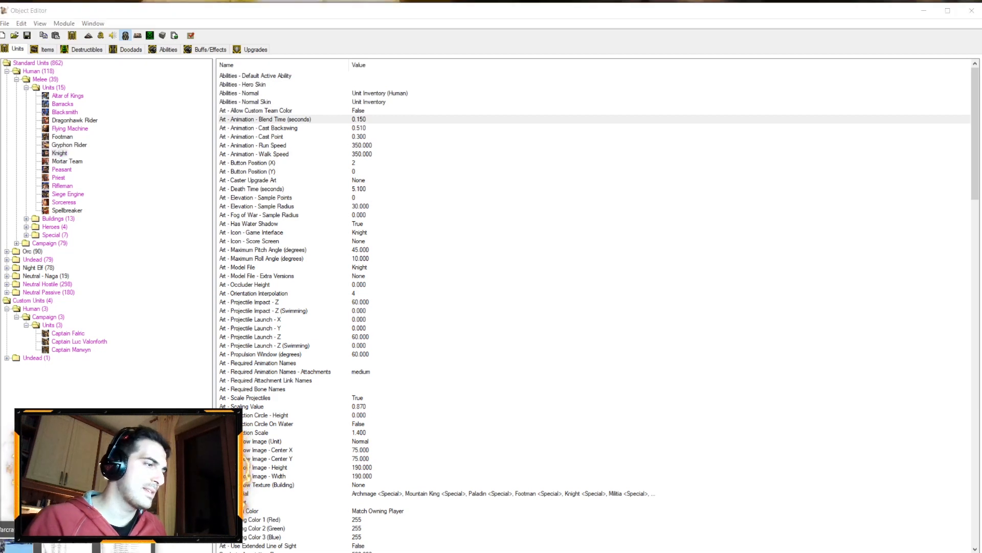
left_click(152, 201)
left_click(47, 49)
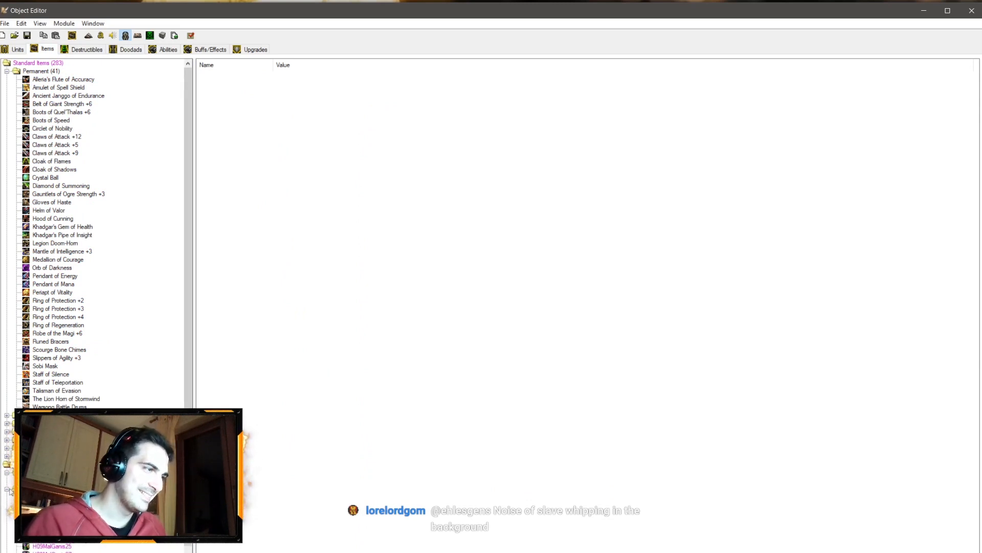
key("ctrl+v")
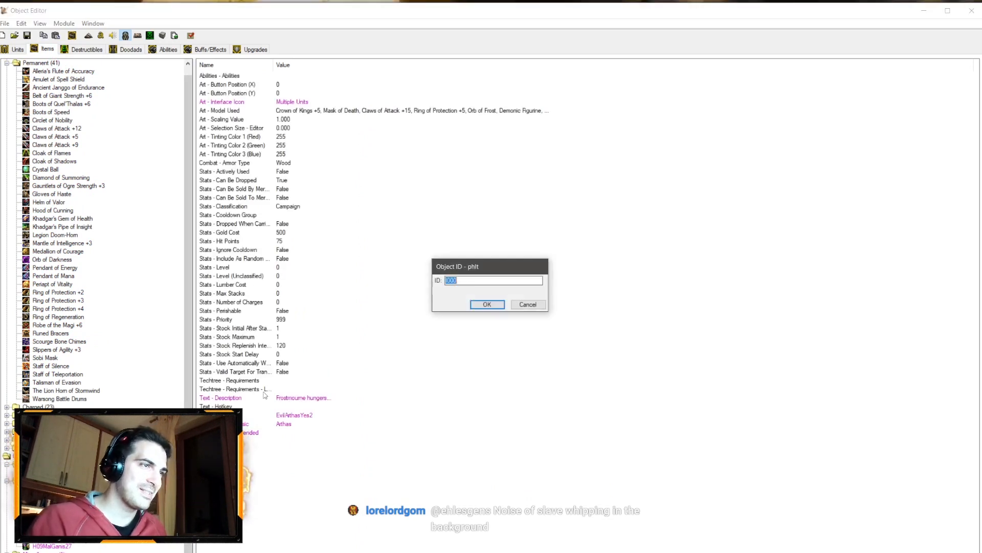
key("ctrl+d")
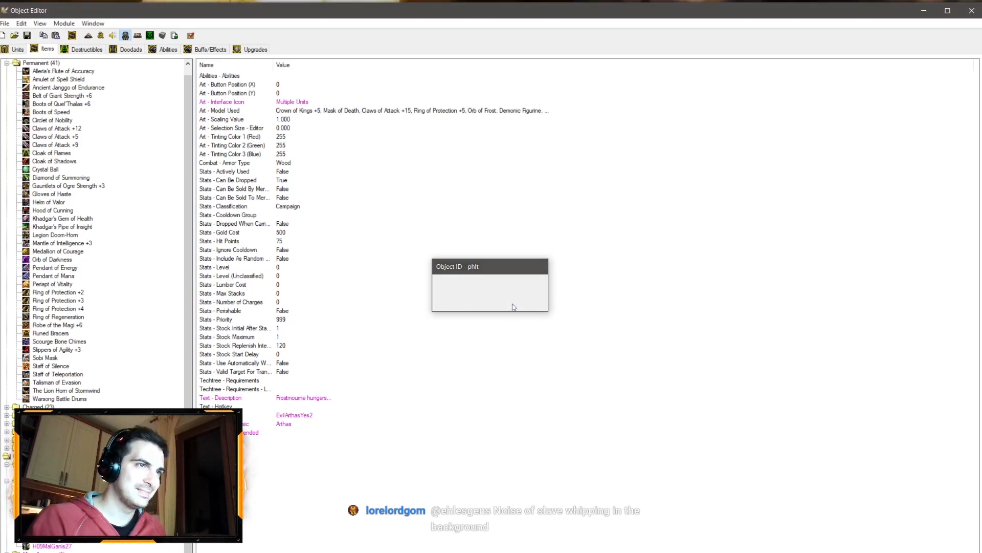
type("I006")
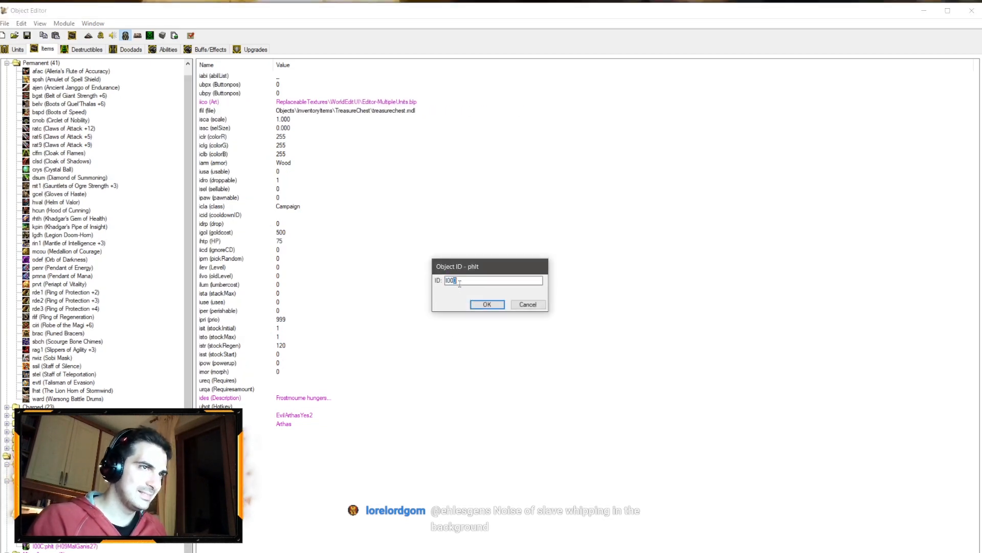
key("BackSpace")
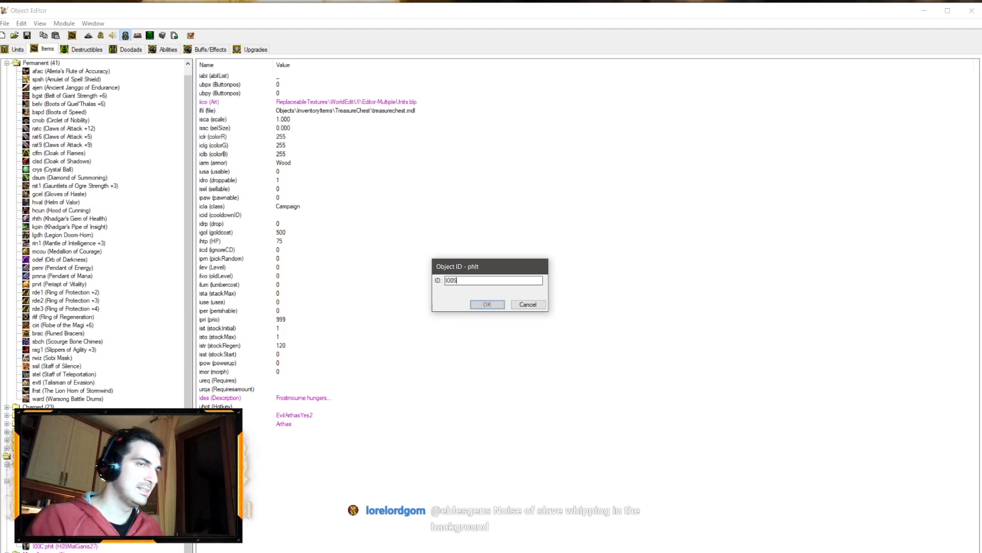
type("B")
left_click(483, 305)
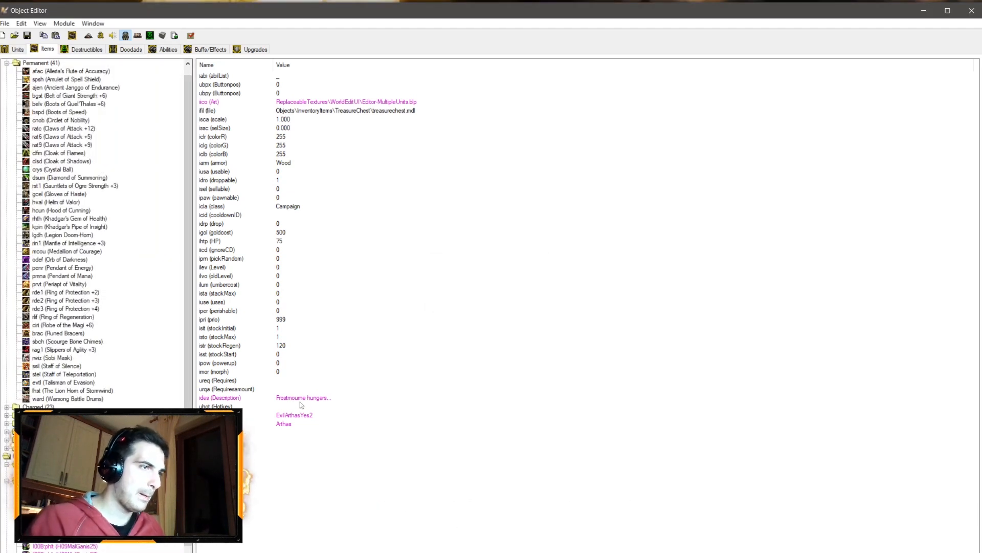
Step: Set the new item's description to "Now, Frostmourne!" and its name to EvilArthasYesAttack6
double_click(302, 399)
type("N")
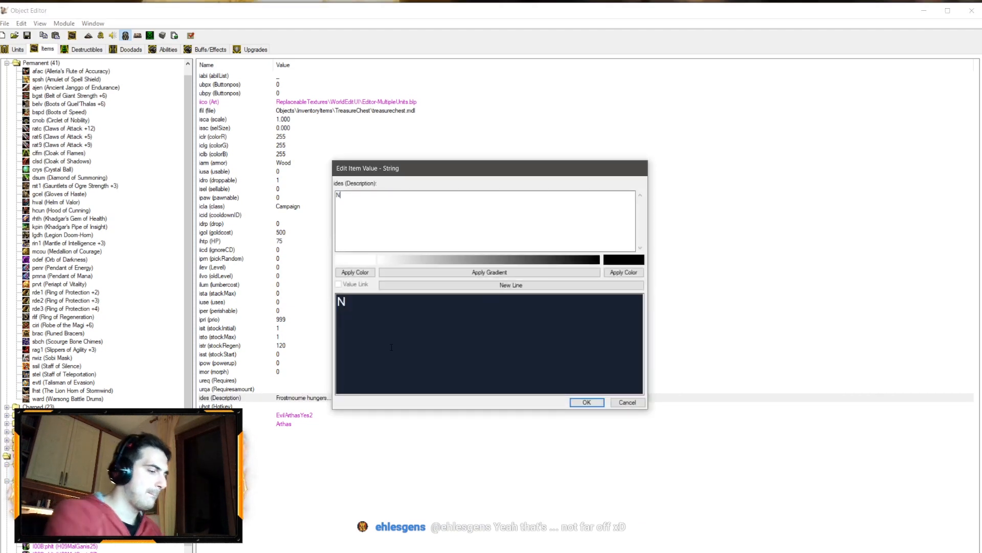
type("ow, Frostmourne!")
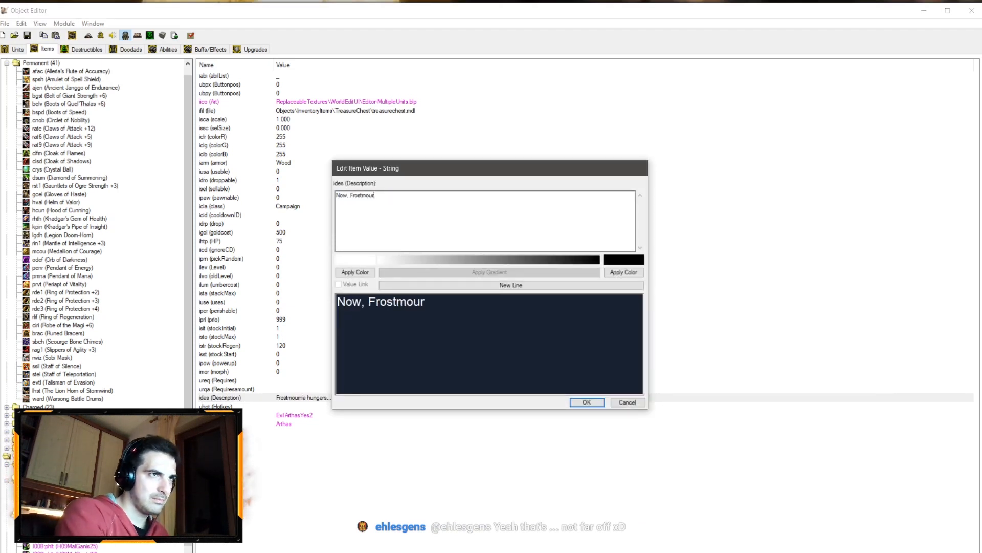
left_click(584, 403)
double_click(294, 414)
type("EvilArthasYesAttack6")
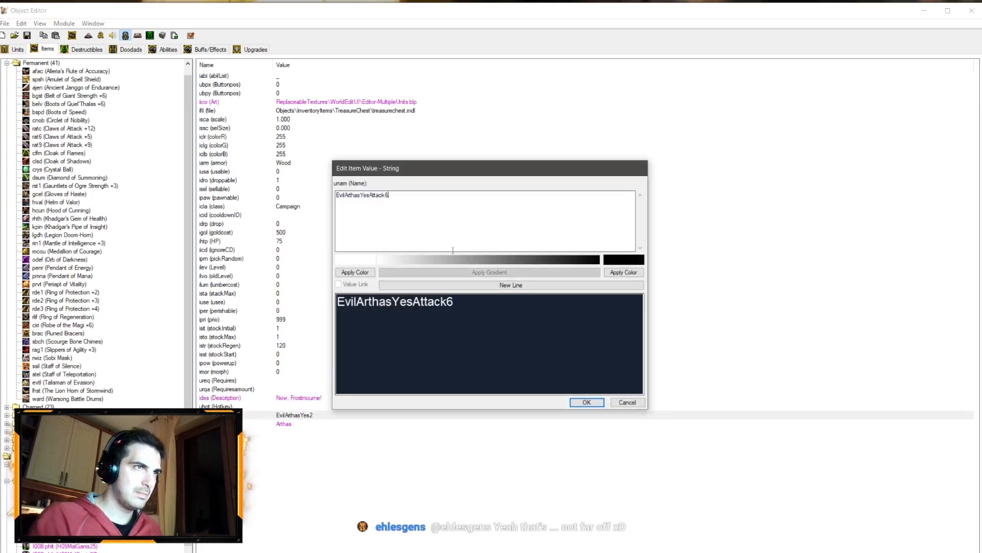
left_click(596, 403)
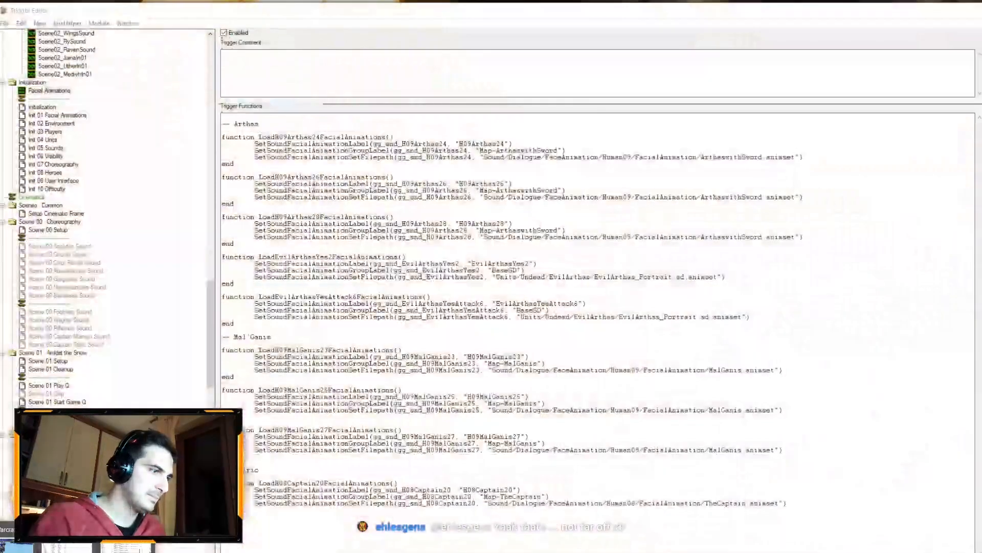
Step: In the Init 01 Facial Animations trigger, duplicate the EvilArthasYes2 action block below itself
left_click(127, 547)
left_click(57, 115)
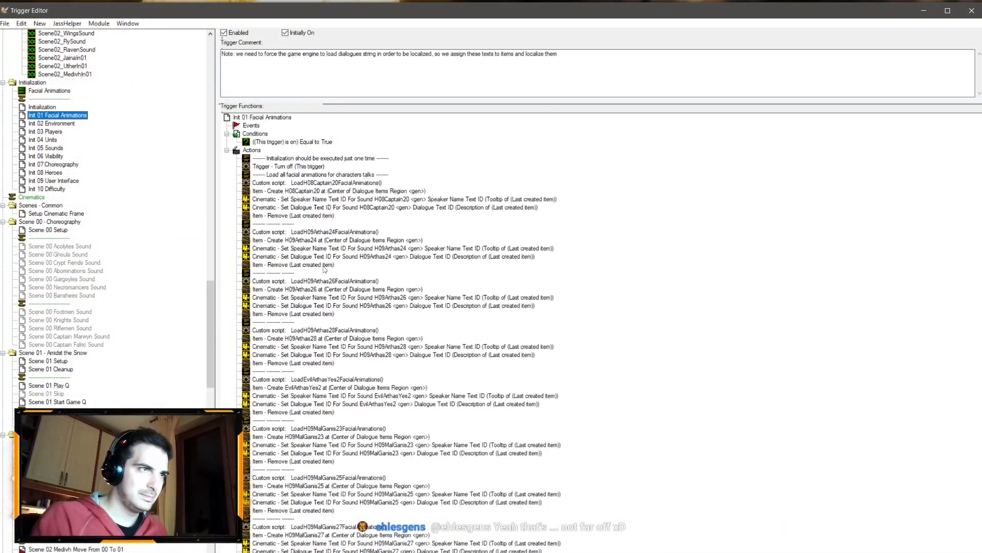
left_click(285, 381)
left_click(278, 421, "shift")
left_click(278, 421)
key("ctrl+v")
Step: Change the duplicated block's custom script call to LoadEvilArthasYesAttack6FacialAnimations()
double_click(287, 428)
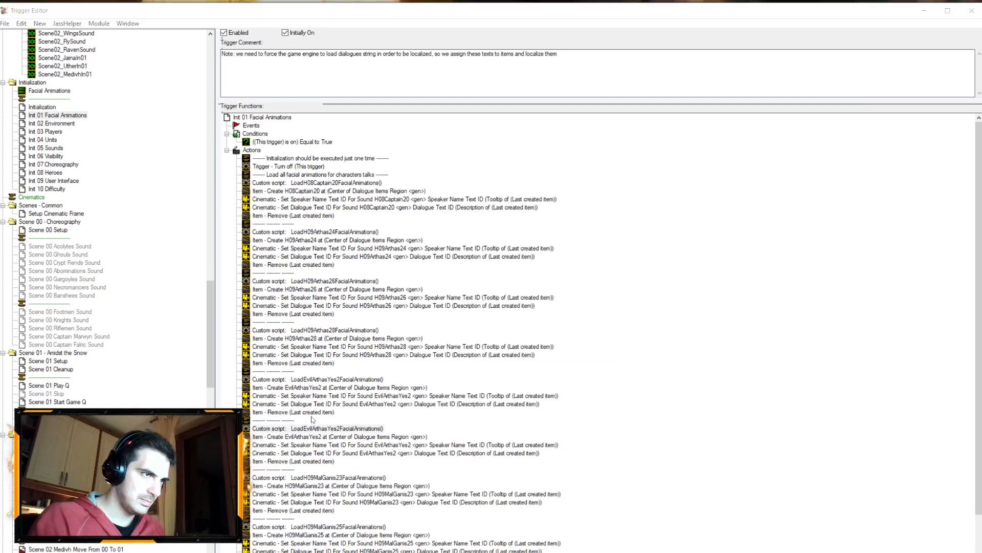
left_click(461, 286)
left_click_drag(468, 137, 431, 143)
type("EvilArthasYesAttack6")
key("Return")
key("Return")
Step: Set the duplicated Item - Create action to create the EvilArthasYesAttack6 item
left_click(360, 437)
left_click(370, 451)
double_click(351, 437)
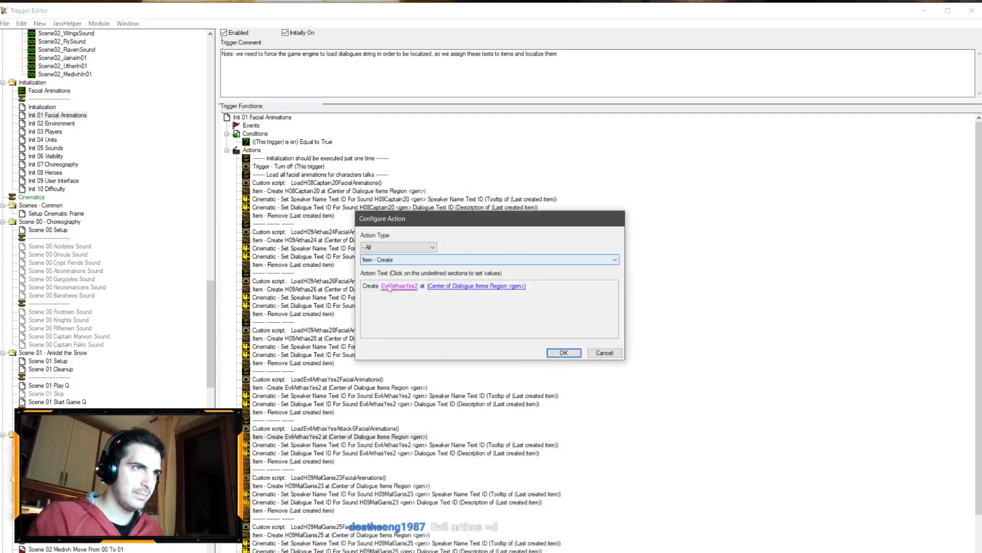
left_click(395, 289)
scroll(524, 474, "down", 3)
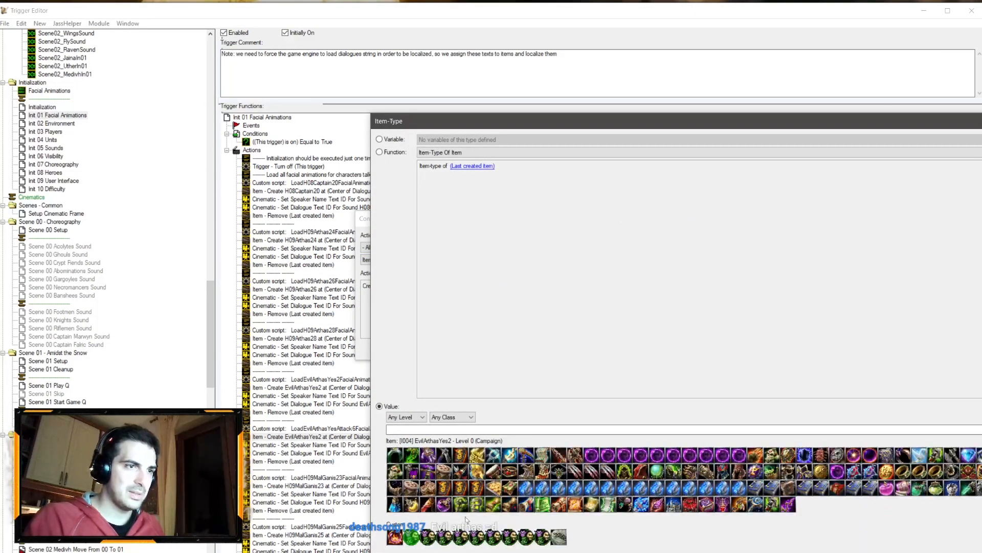
left_click(429, 538)
key("Return")
key("Return")
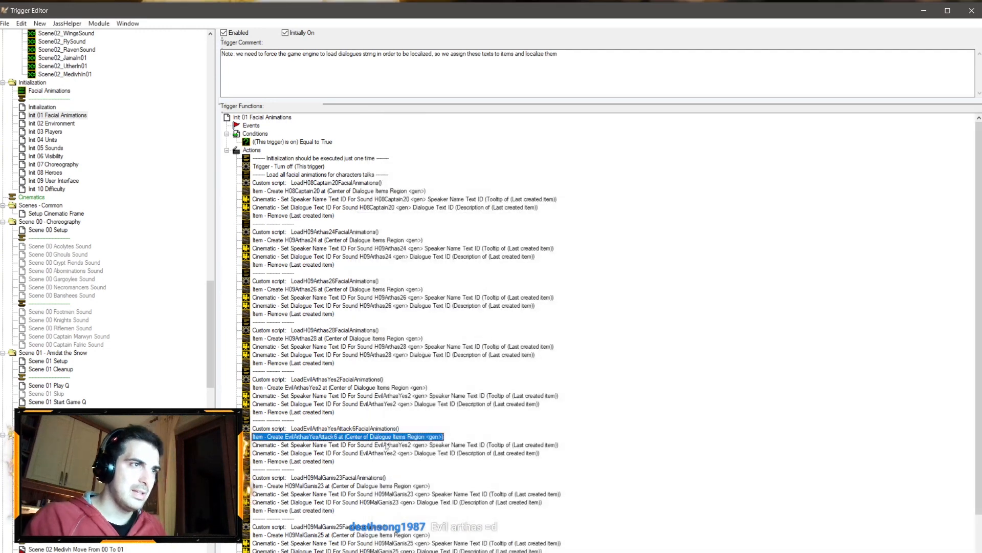
Step: Point the duplicated speaker name and dialogue text actions to the EvilArthasYesAttack6 sound
double_click(378, 453)
left_click(470, 287)
left_click(449, 153)
left_click(450, 169)
key("Return")
key("Return")
double_click(408, 445)
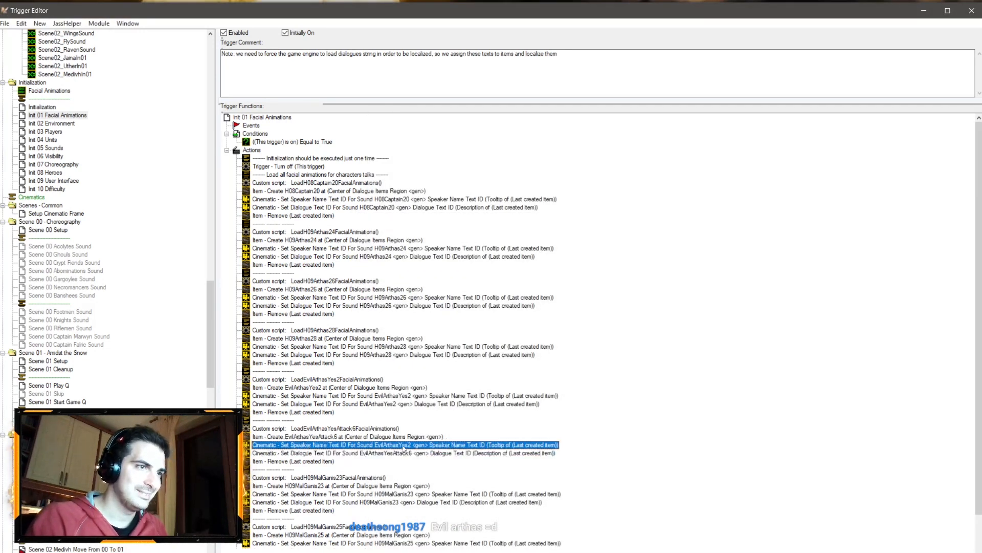
left_click(483, 286)
left_click(460, 152)
left_click(465, 174)
key("Return")
key("Return")
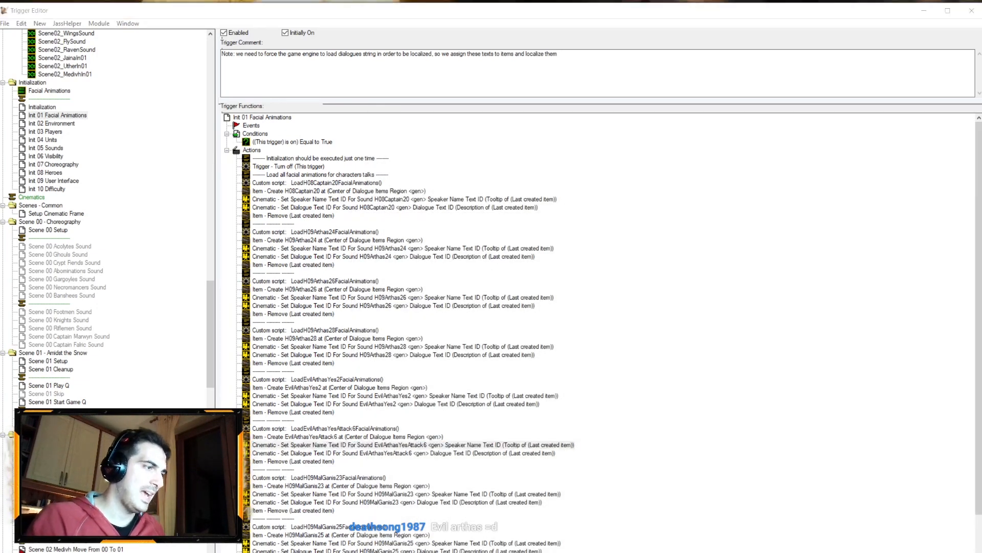
Step: Inspect the Scene01 B 01 camera's properties in the World Editor
key("alt+Tab")
right_click_drag(427, 246, 397, 218, "ctrl")
scroll(396, 218, "down", 5)
right_click_drag(604, 344, 433, 258)
scroll(433, 258, "down", 3)
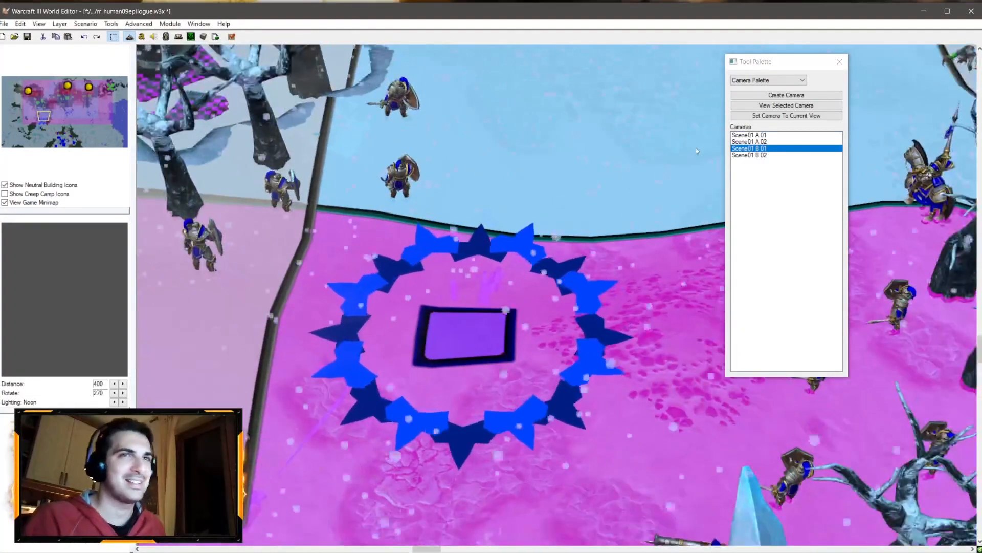
double_click(751, 149)
right_click(752, 149)
left_click(773, 155)
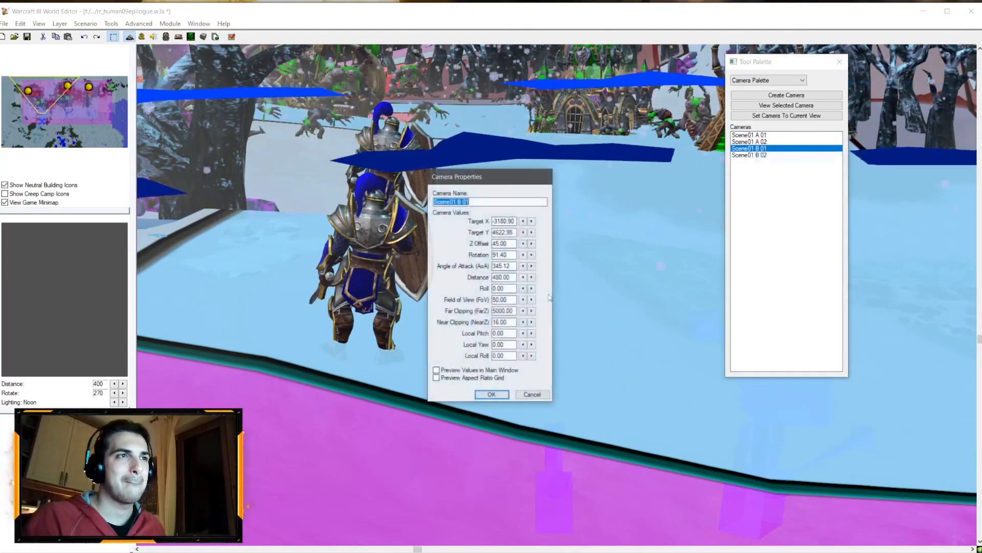
left_click(530, 395)
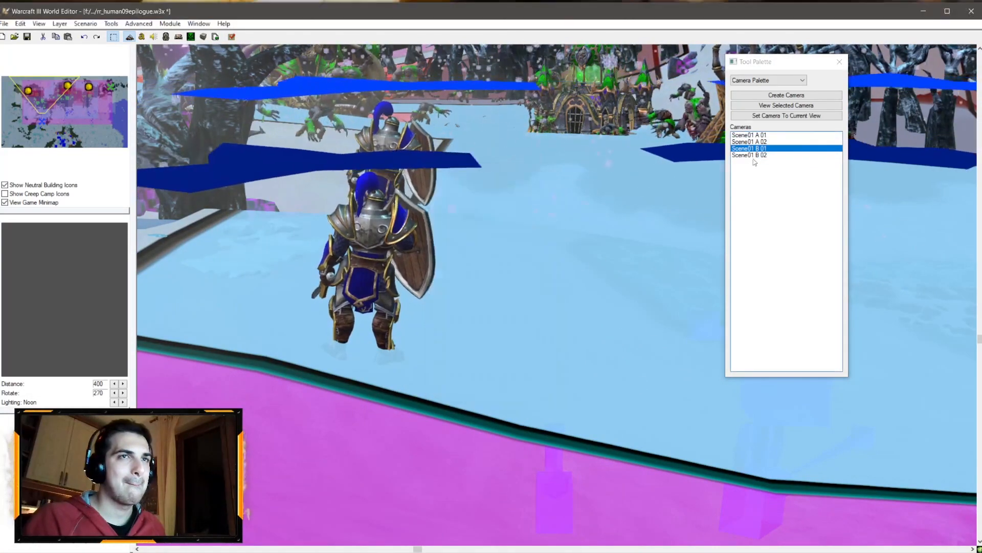
Step: Save the map and launch a test run, exiting the game at the interlude prompt
left_click(27, 37)
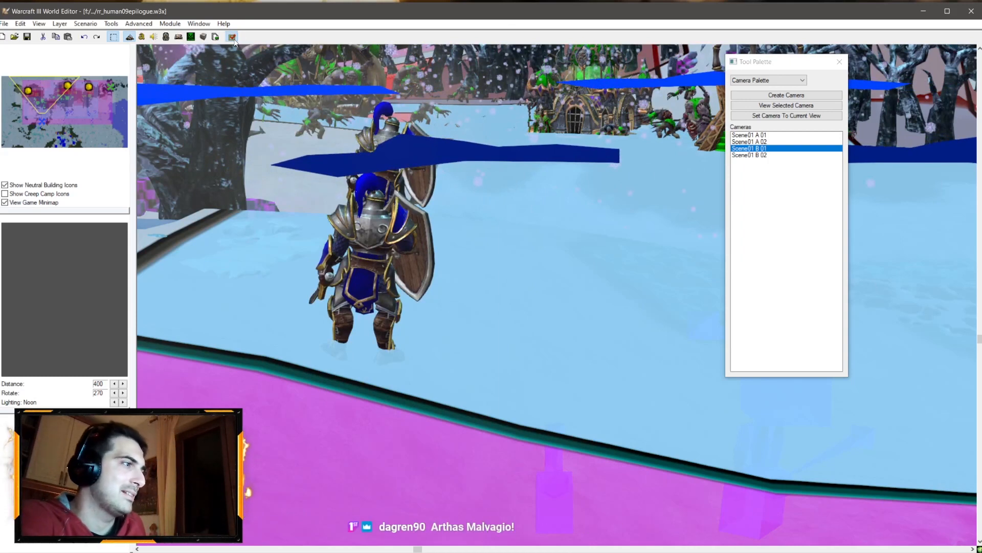
key("F4")
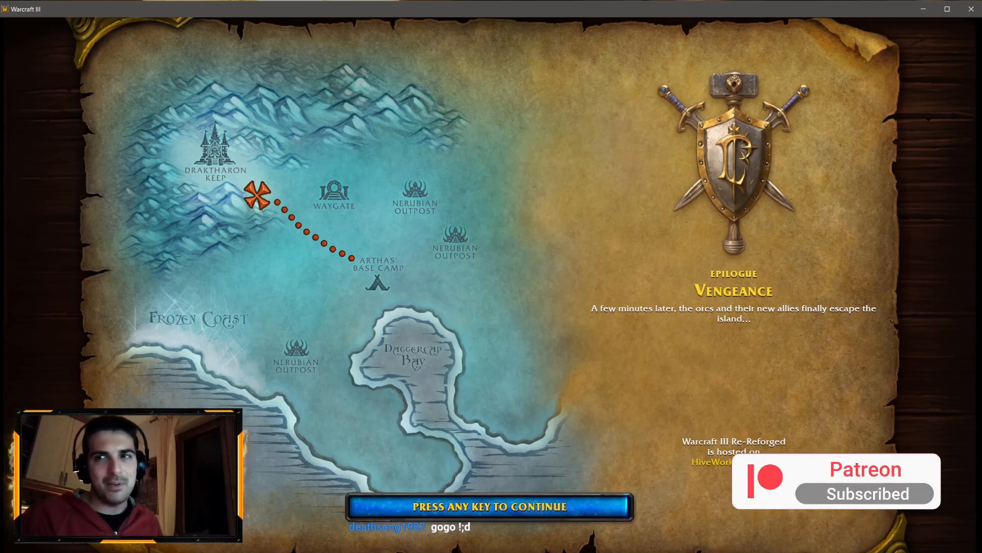
key("space")
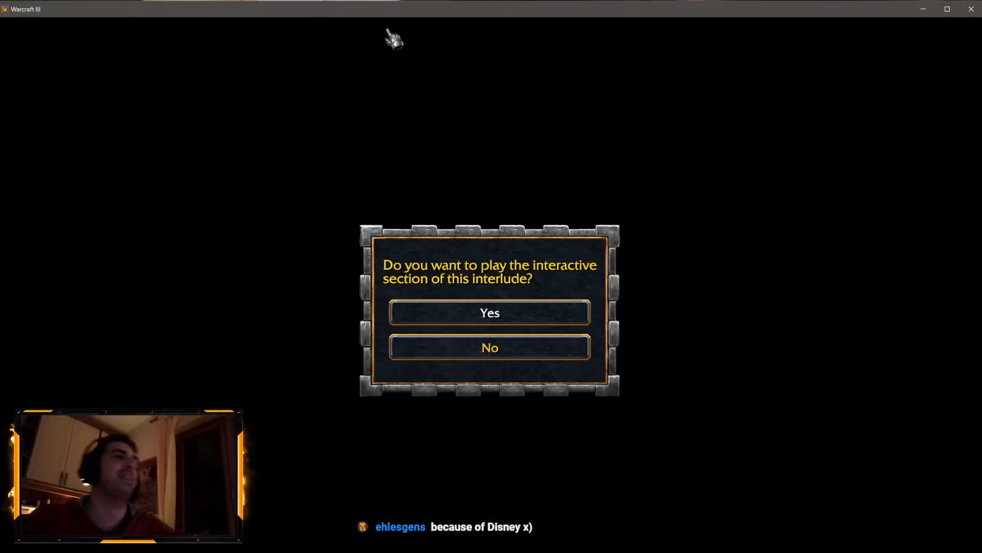
key("alt+Tab")
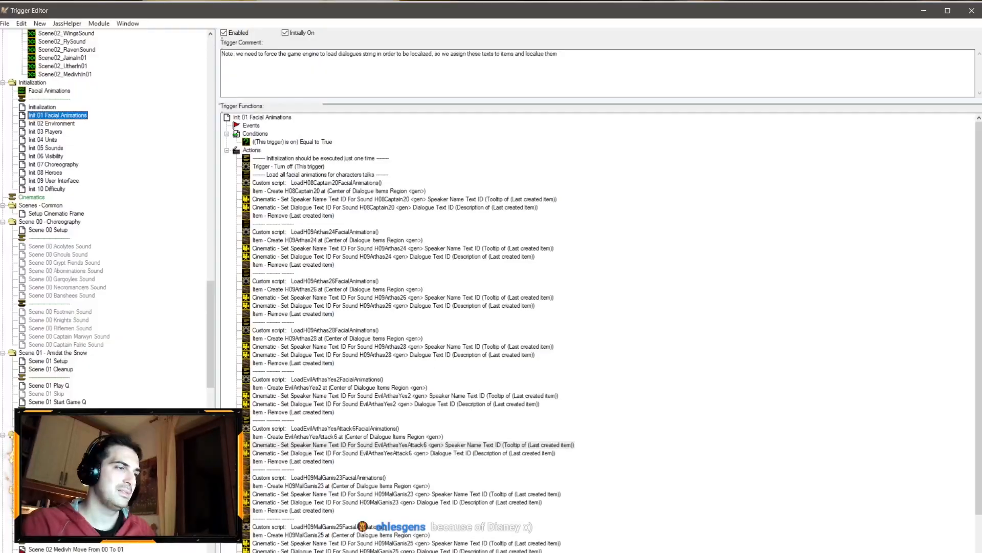
key("alt+Tab")
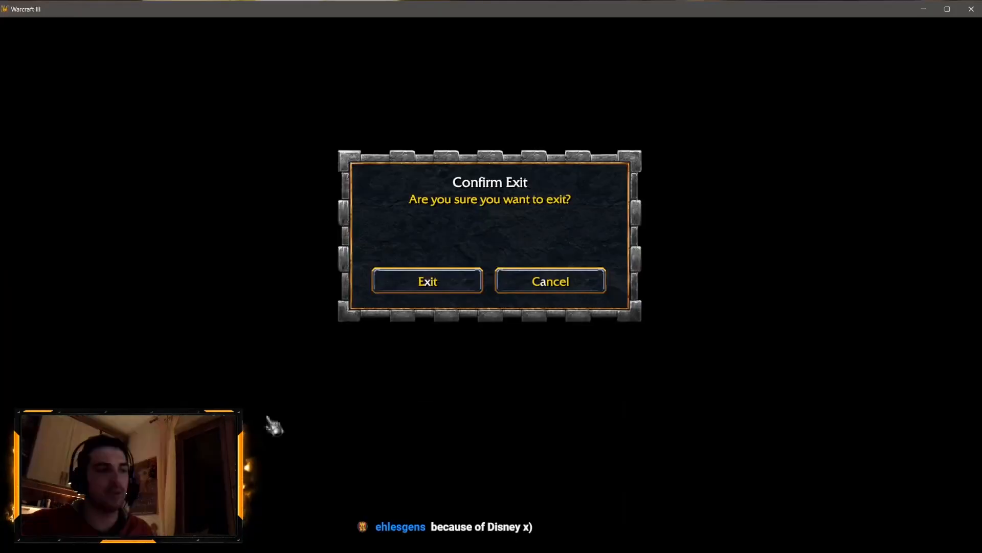
left_click(436, 282)
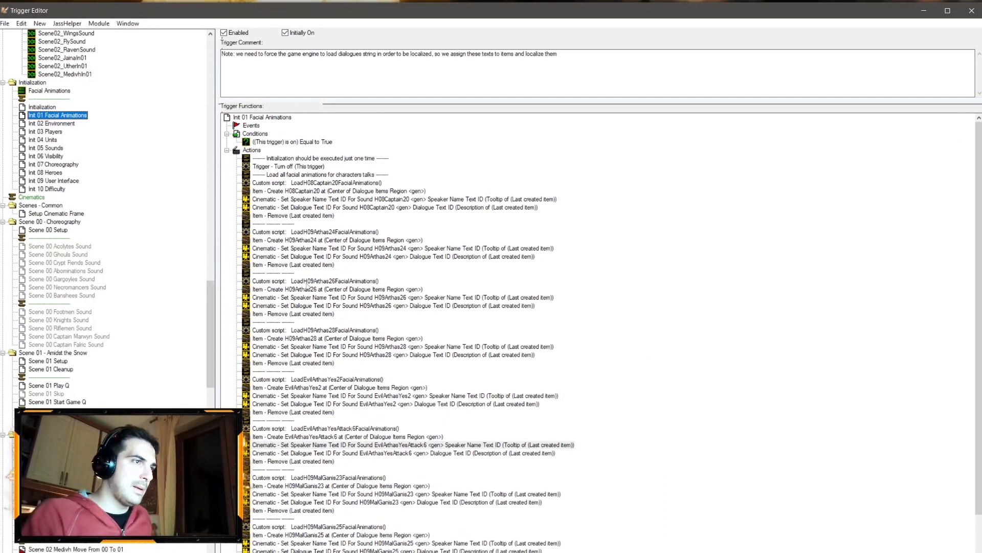
Step: Paste a copy of the Scene01_FootmenCheerSound variable and rename it Scene01_SoulTheftSound
scroll(312, 289, "down", 2)
left_click(47, 140)
scroll(104, 248, "up", 14)
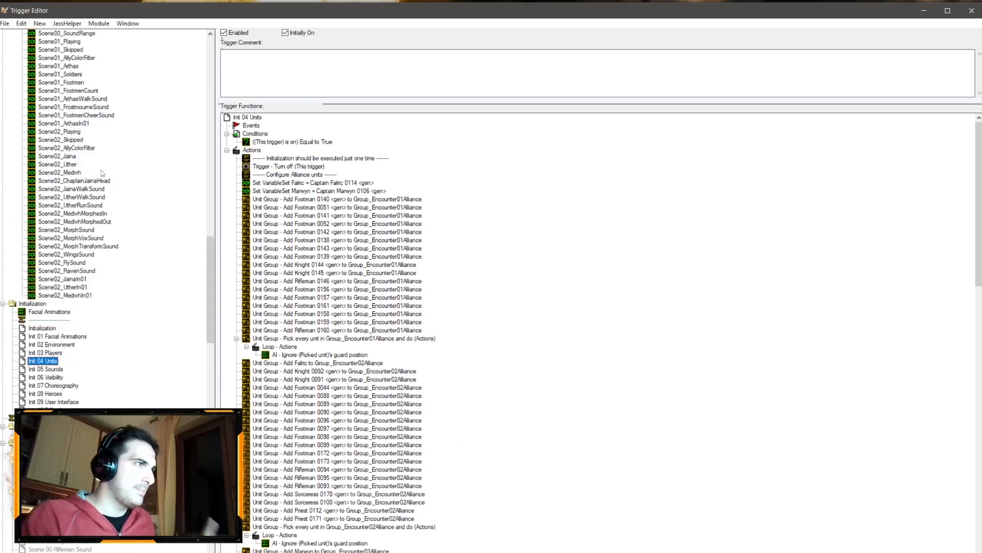
left_click(82, 245)
key("ctrl+v")
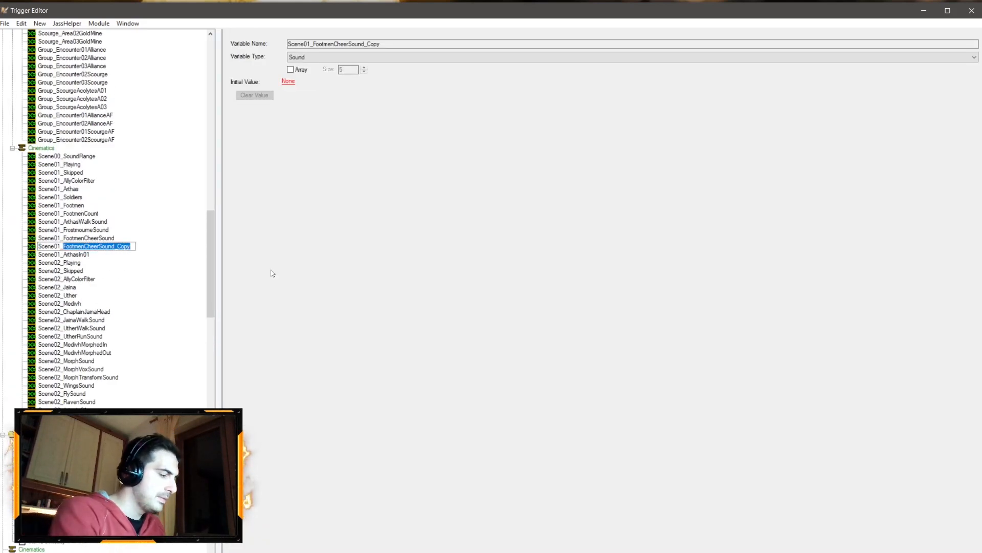
type("SoulTheftSound")
key("Return")
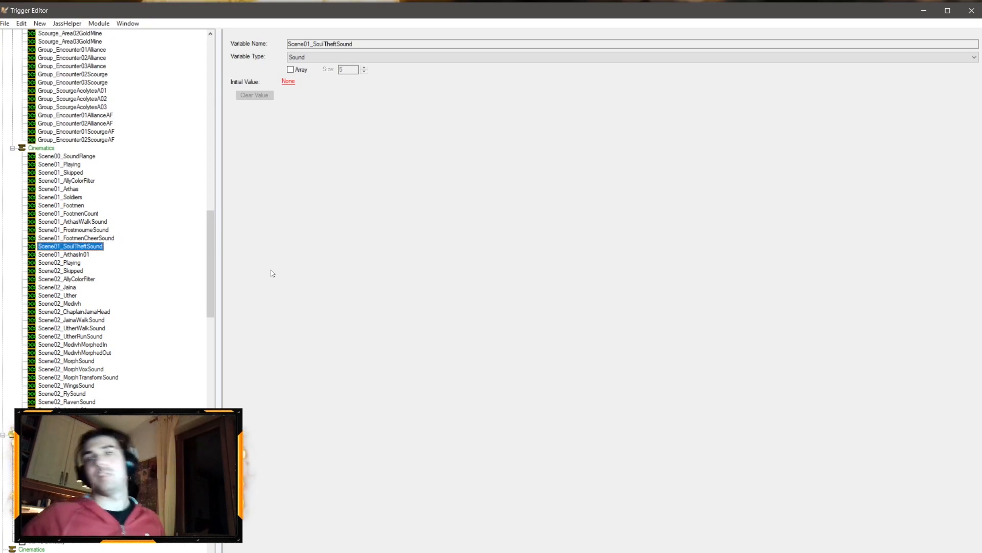
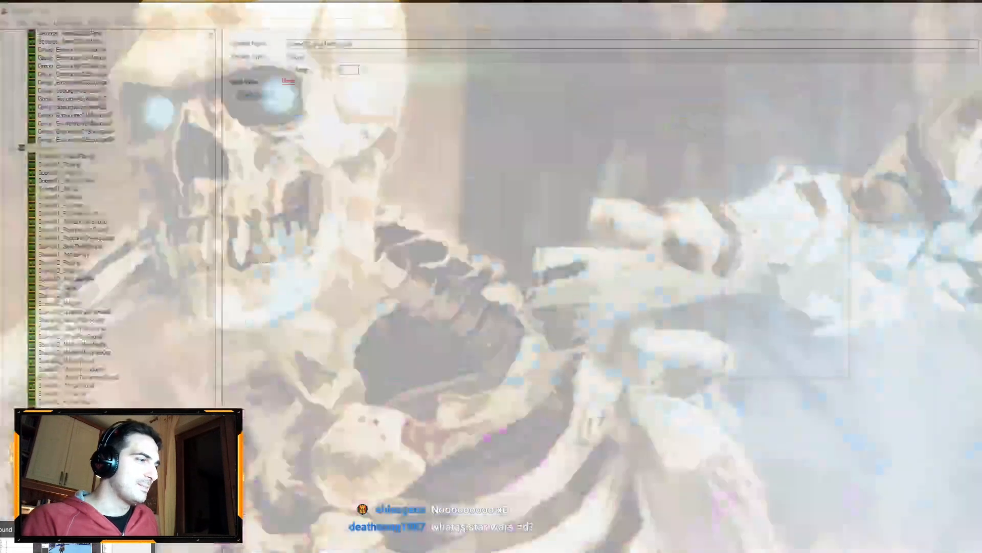
Step: Open the Scene 01 Cleanup trigger and paste a copy of the stop-sound action below the footmen cheer sound
left_click(129, 548)
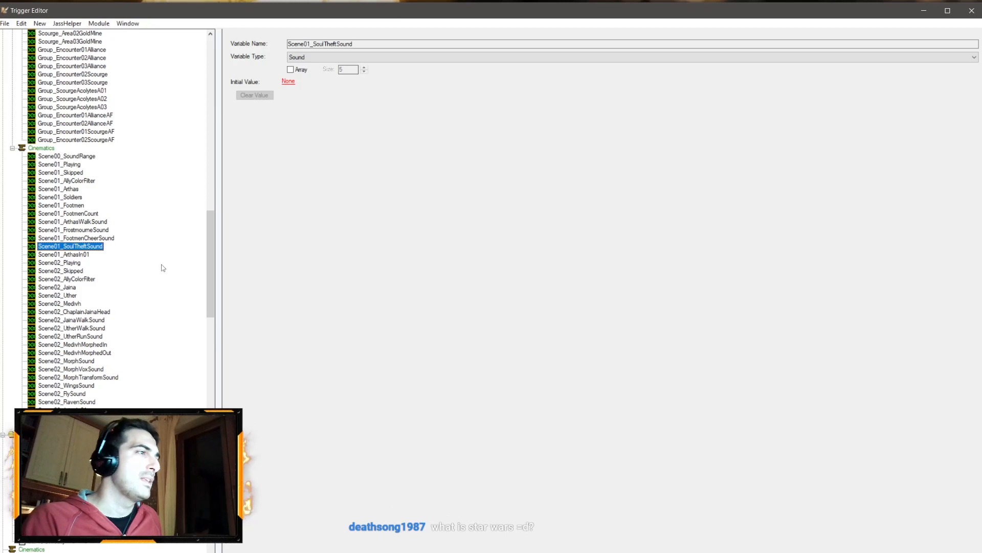
scroll(94, 257, "down", 15)
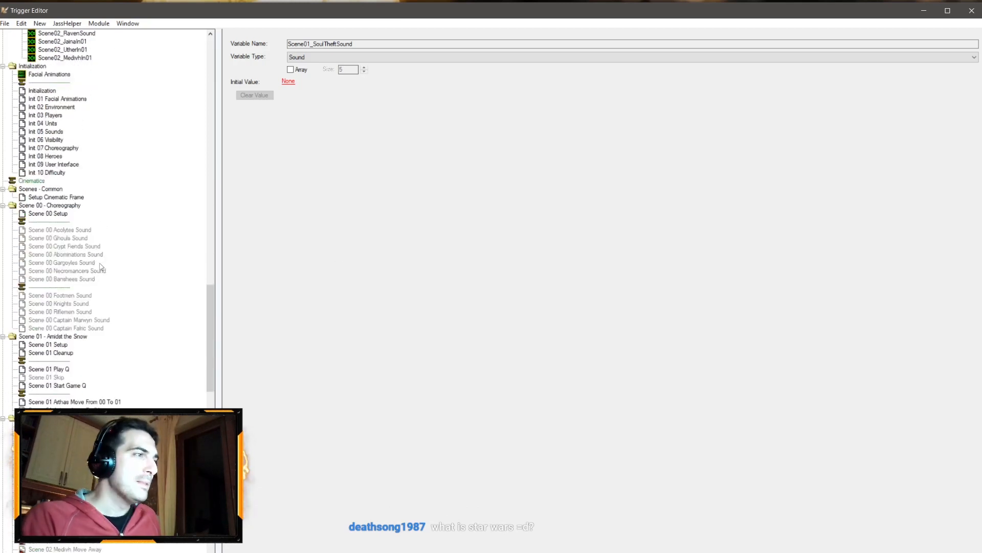
left_click(55, 345)
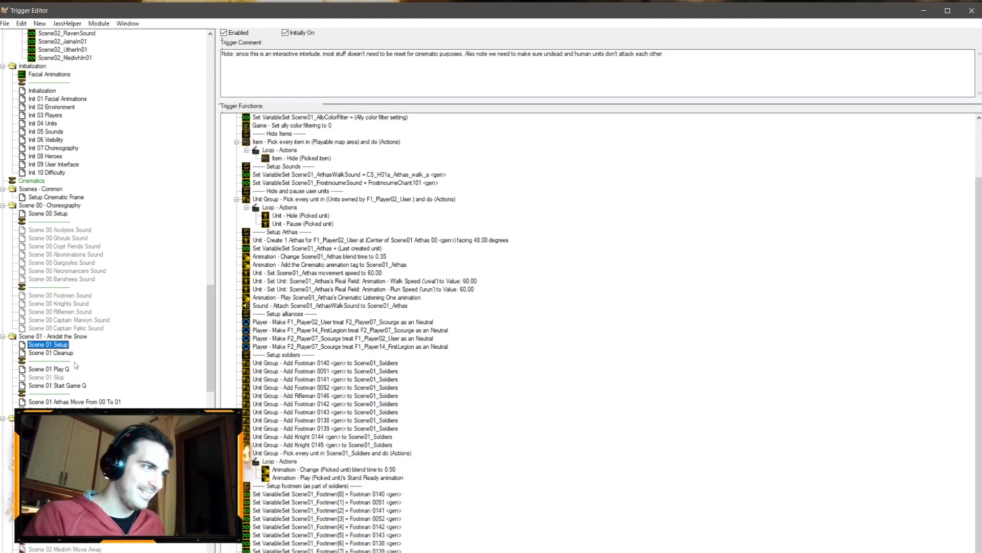
left_click(51, 352)
left_click(321, 313)
key("ctrl+v")
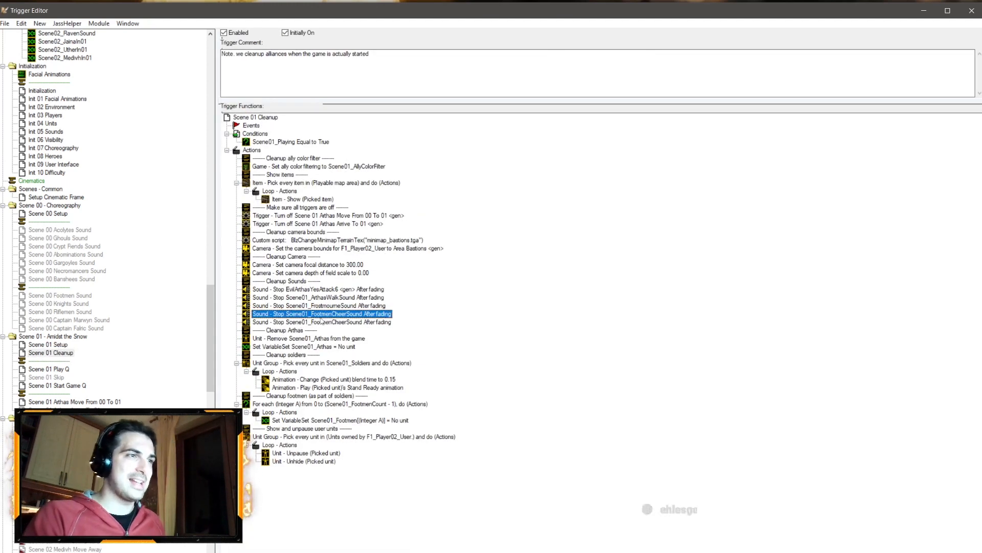
double_click(319, 316)
left_click(606, 353)
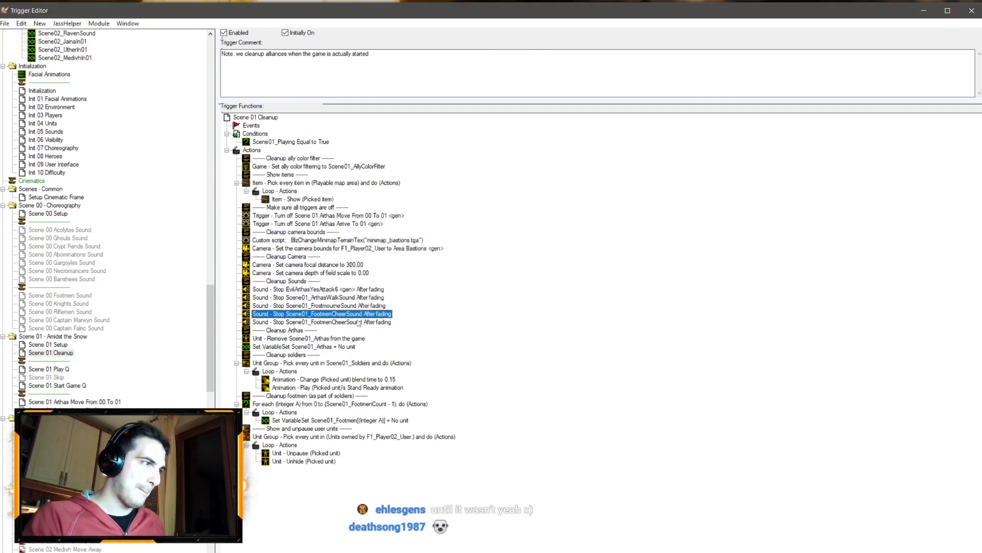
Step: Change the pasted stop-sound action to stop Scene01_SoulTheftSound after fading
double_click(317, 322)
left_click(420, 289)
left_click(487, 164)
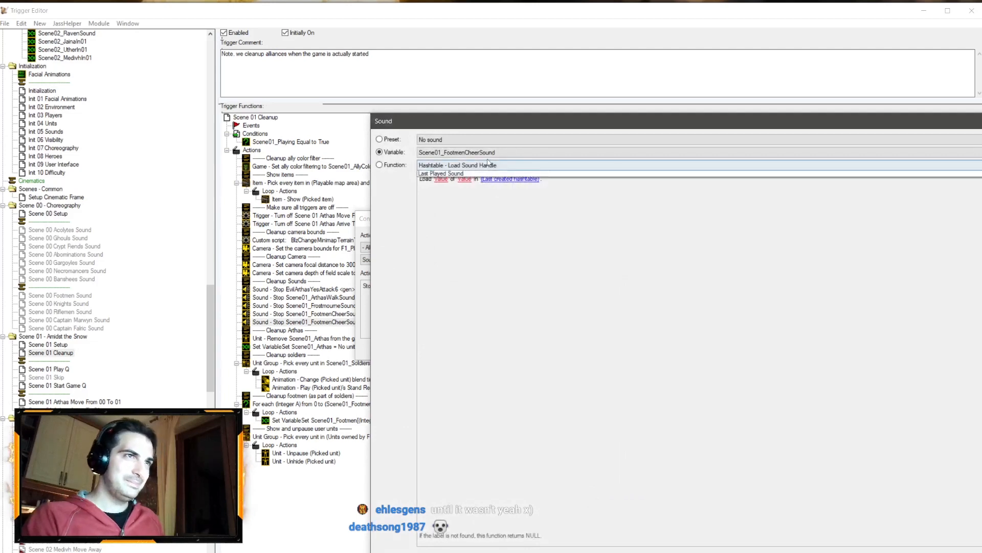
left_click(486, 152)
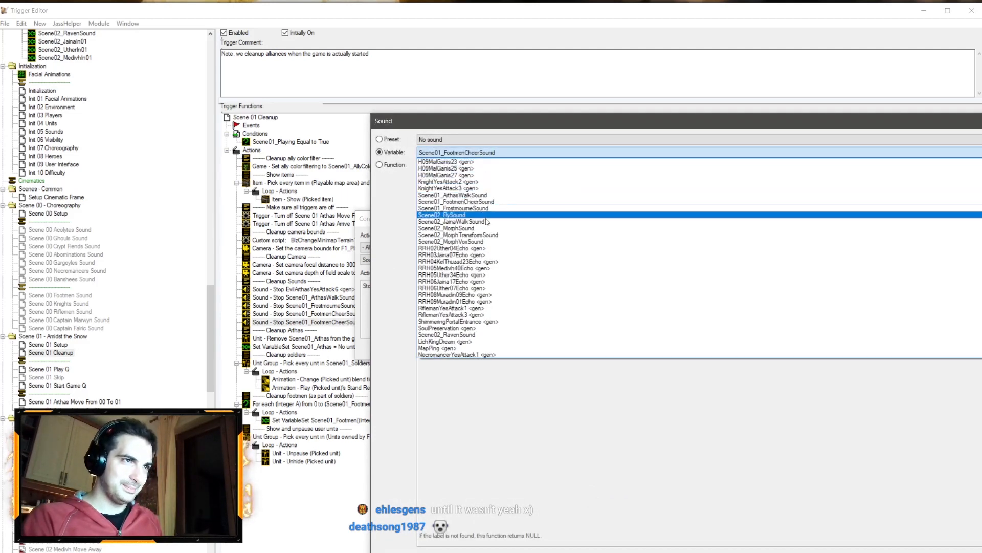
scroll(487, 221, "down", 5)
left_click(486, 279)
key("Return")
key("Return")
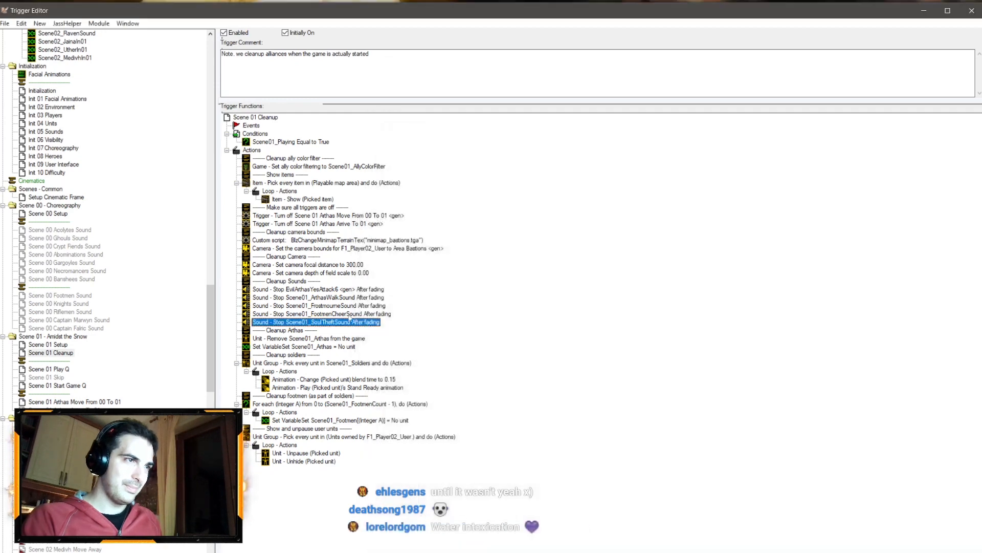
Step: Open the Scene 01 Play Q trigger and check the FrostmourneChant101 sound's properties in the Sound Editor
left_click(63, 369)
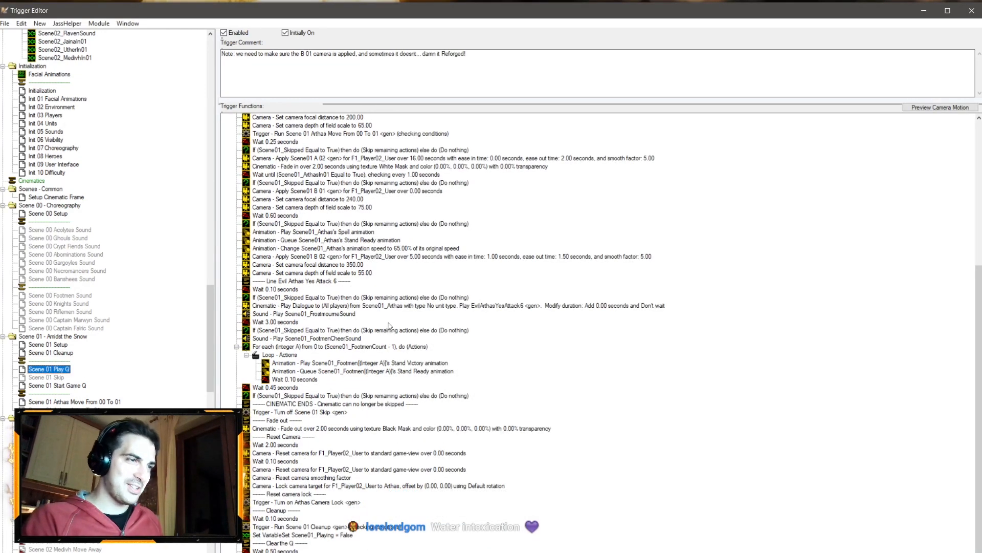
scroll(389, 326, "up", 5)
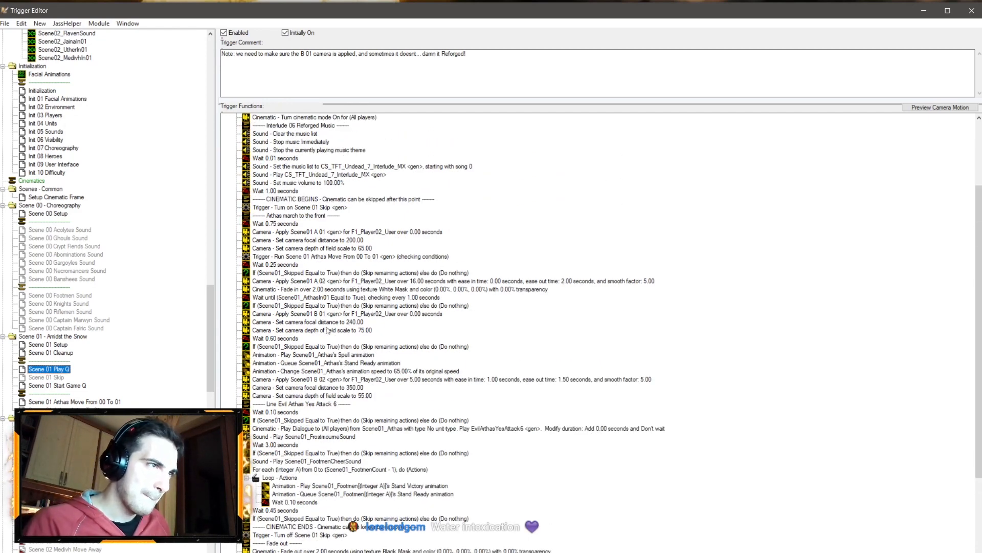
left_click(231, 552)
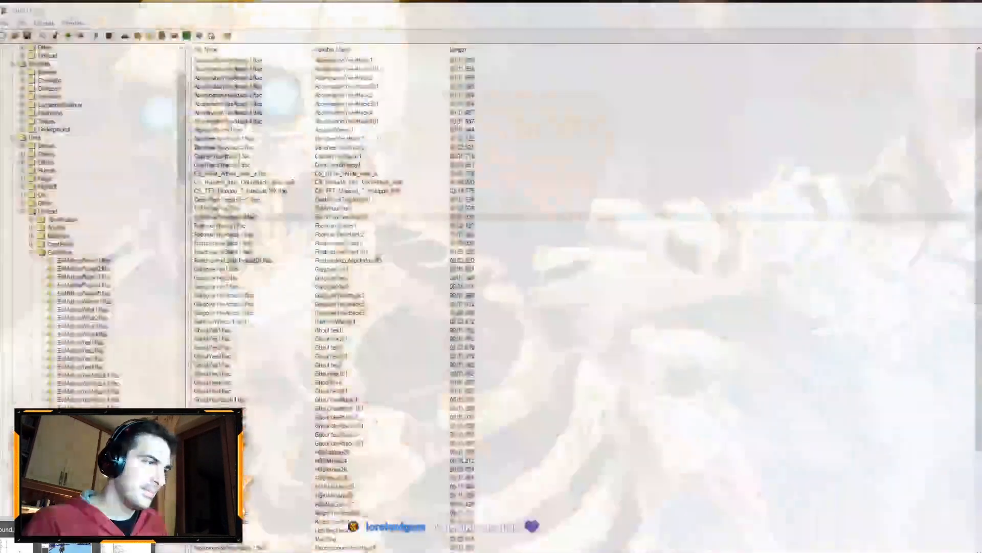
left_click(230, 548)
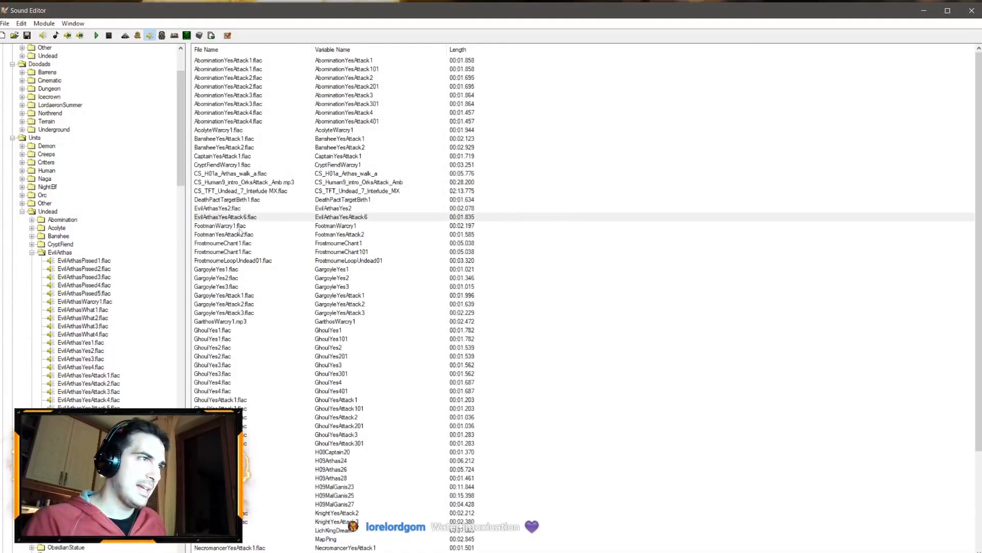
double_click(244, 252)
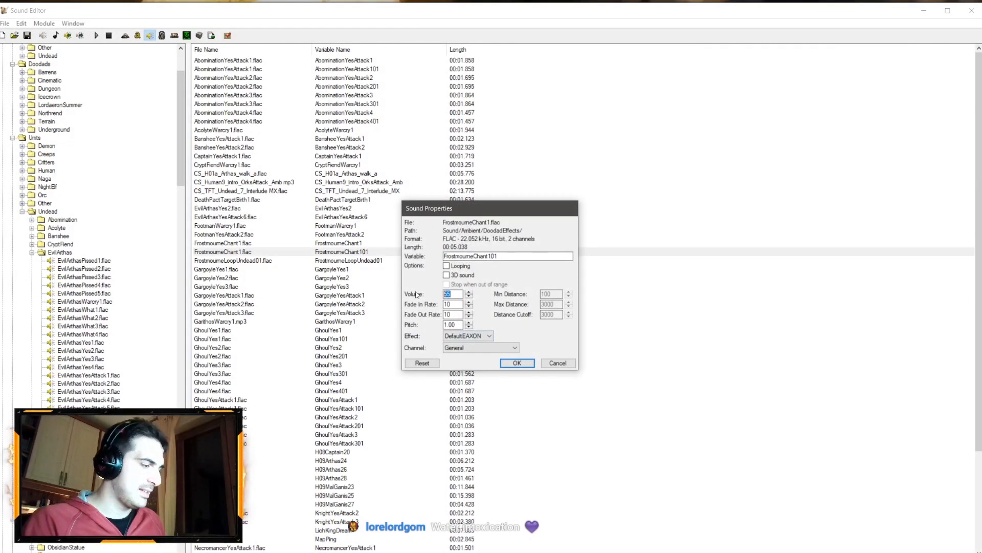
left_click(517, 363)
left_click(230, 551)
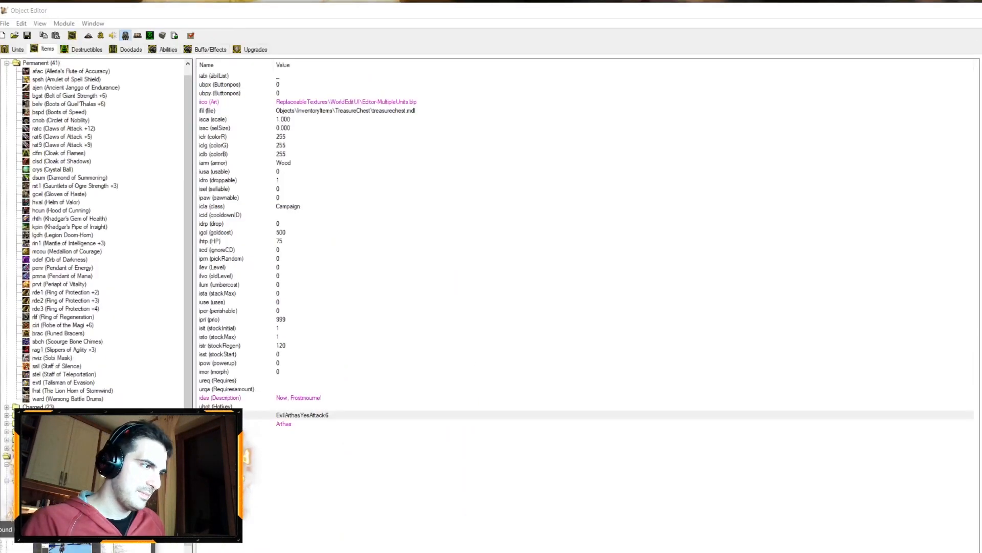
left_click(206, 547)
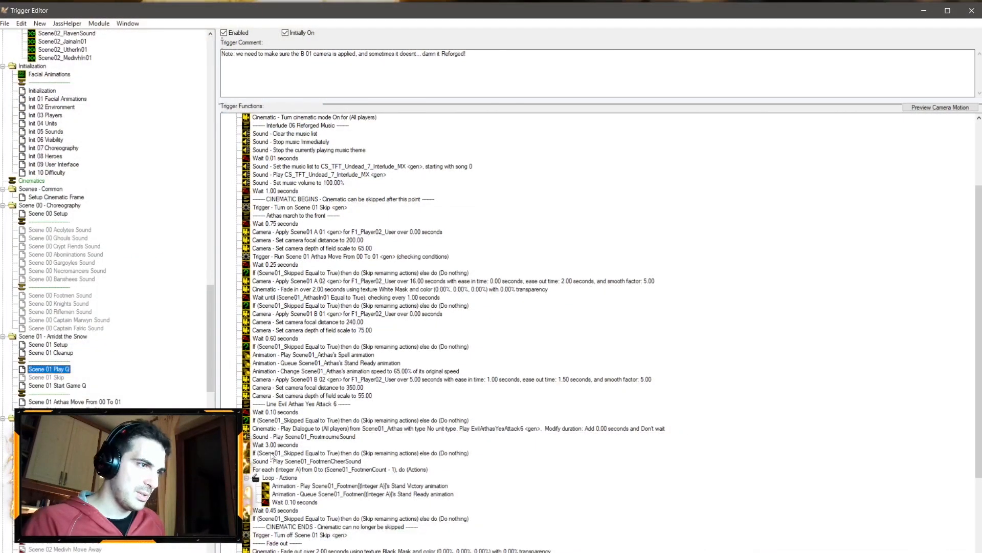
Step: Set the wait after playing Scene01_FrostmourneSound to 2 seconds
double_click(297, 445)
left_click(394, 293)
type("1")
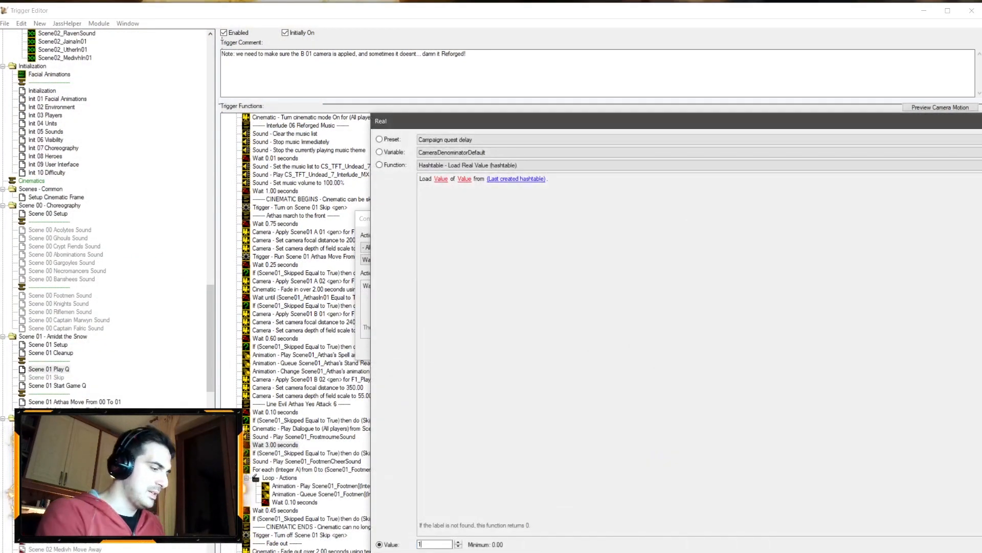
key("Return")
key("Return")
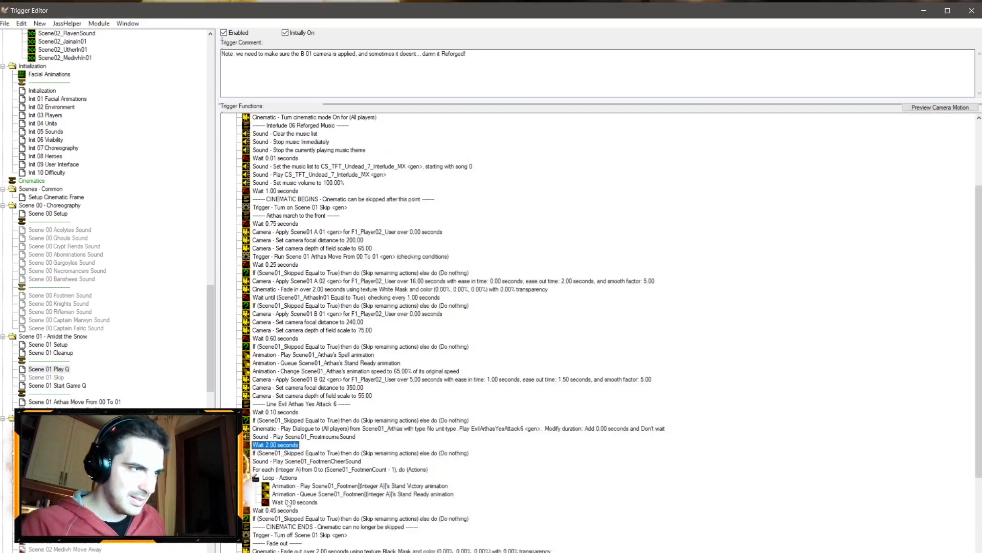
Step: Set the wait after the Arthas march to the front comment to 1 second
scroll(387, 417, "down", 4)
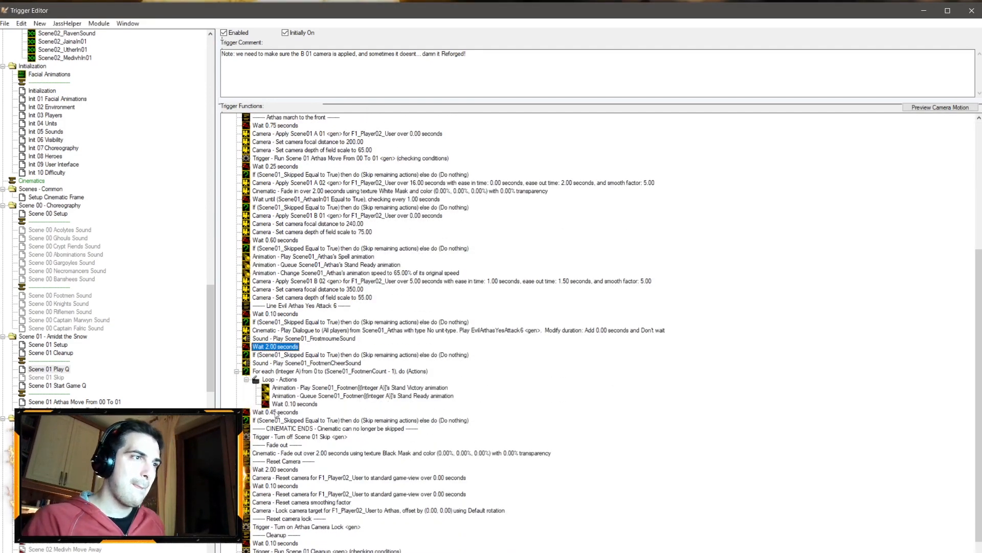
scroll(311, 409, "up", 8)
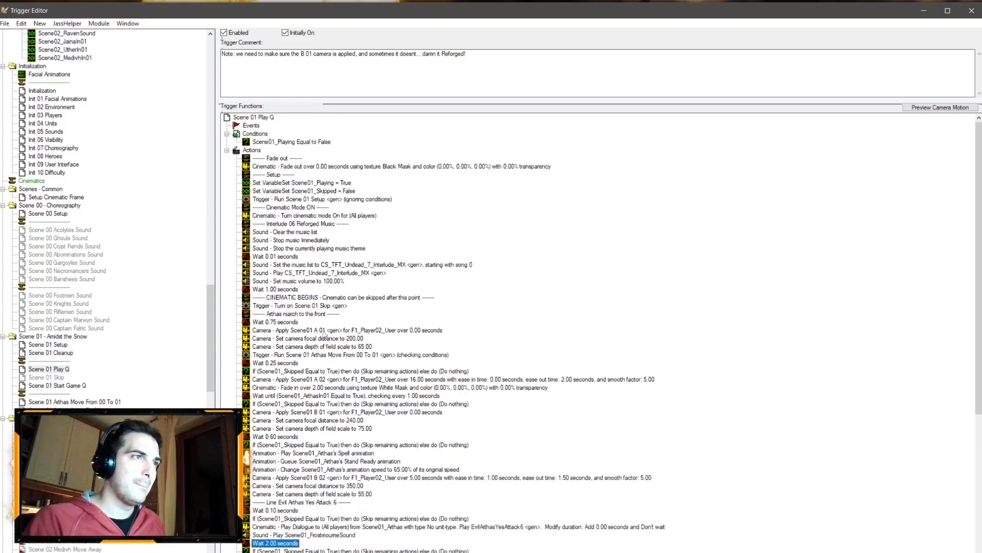
double_click(277, 321)
left_click(390, 285)
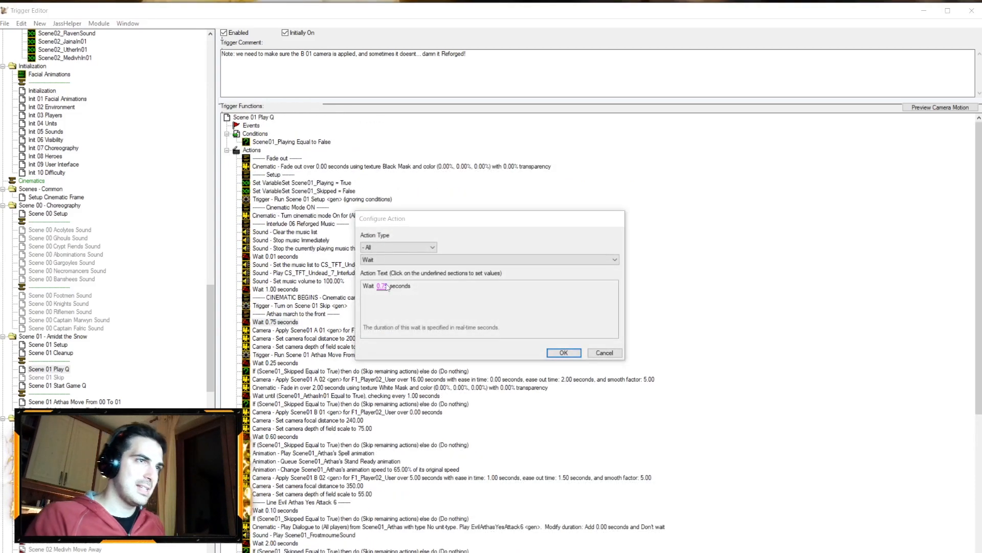
type("1")
key("Return")
key("Return")
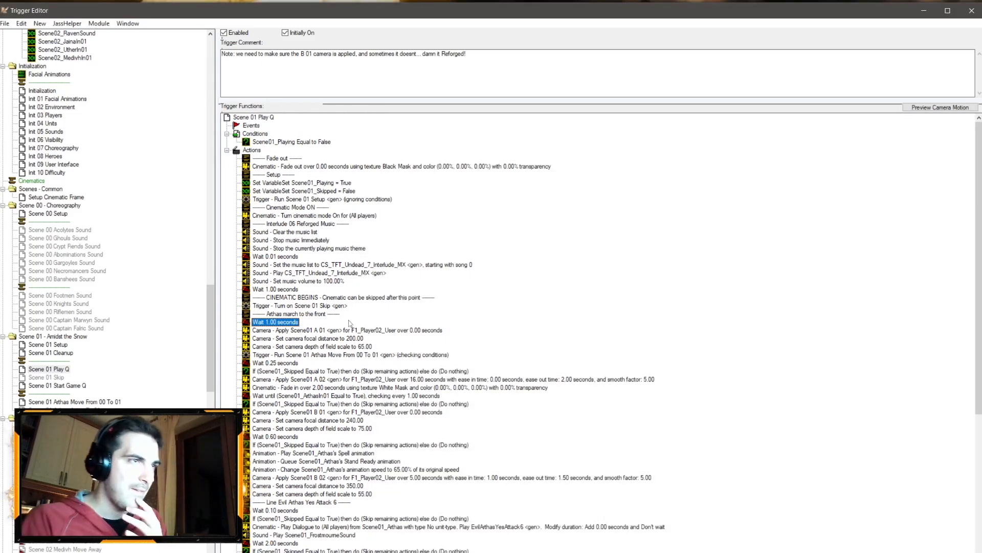
Step: Copy the play Frostmourne sound action and paste it after the skip check that follows the 0.60 second wait
scroll(328, 330, "down", 2)
scroll(321, 329, "down", 2)
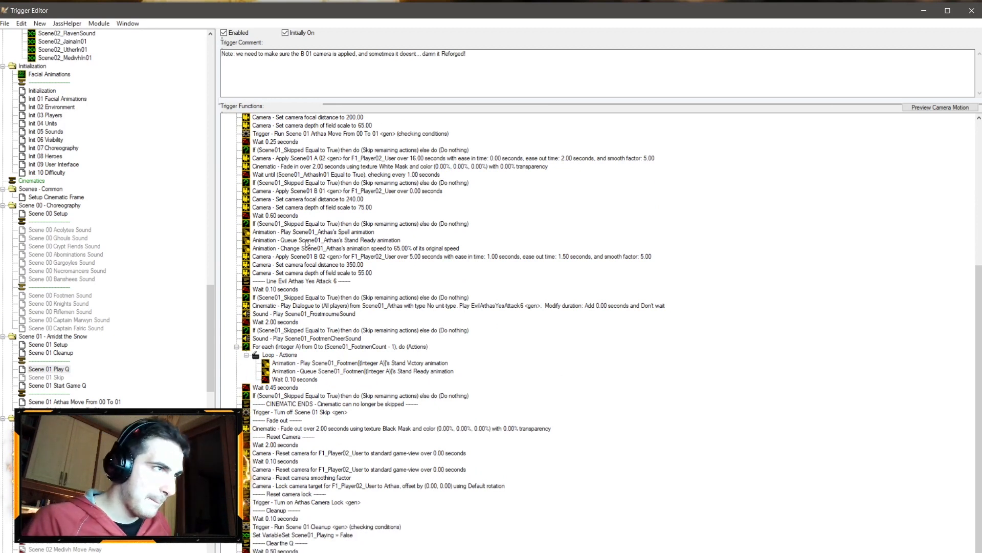
left_click(304, 314)
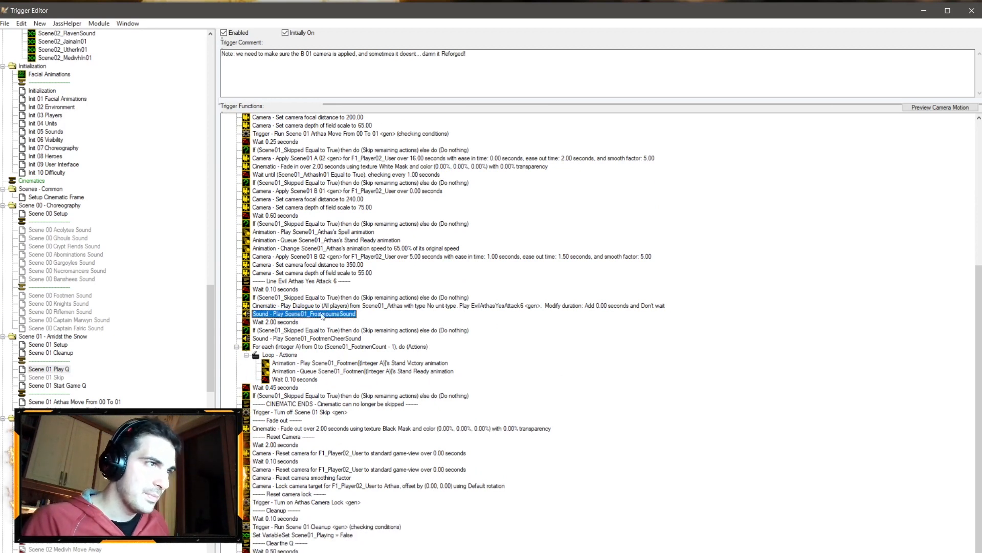
left_click(307, 226)
key("ctrl+v")
Step: Change the pasted play-sound action to play Scene01_SoulTheftSound
double_click(309, 232)
left_click(399, 286)
left_click(472, 153)
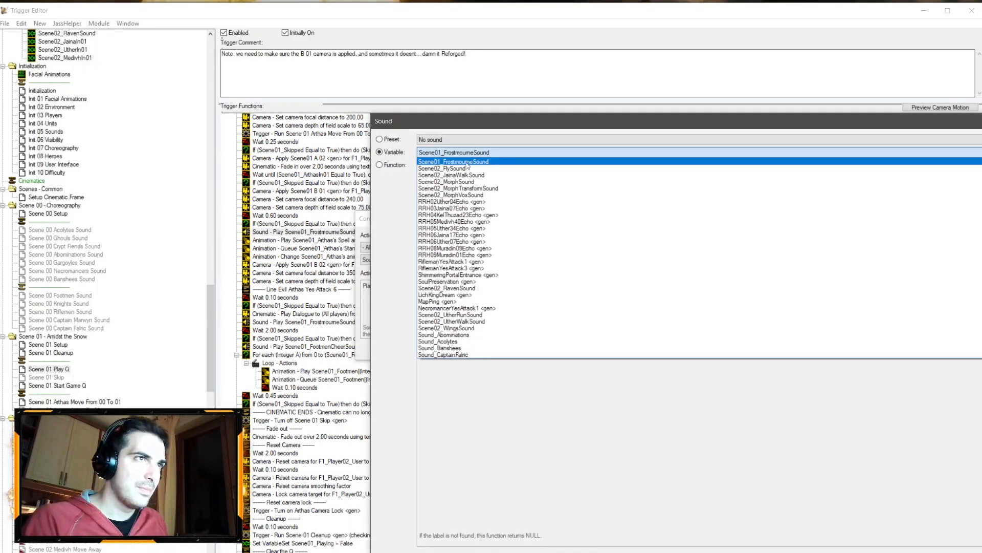
scroll(475, 216, "up", 8)
scroll(479, 239, "up", 4)
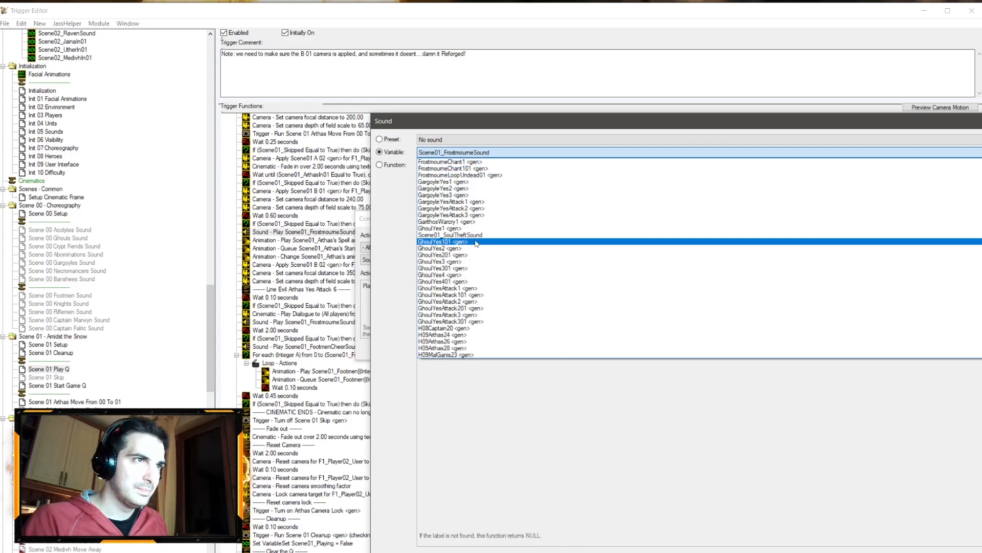
left_click(466, 237)
key("Return")
key("Return")
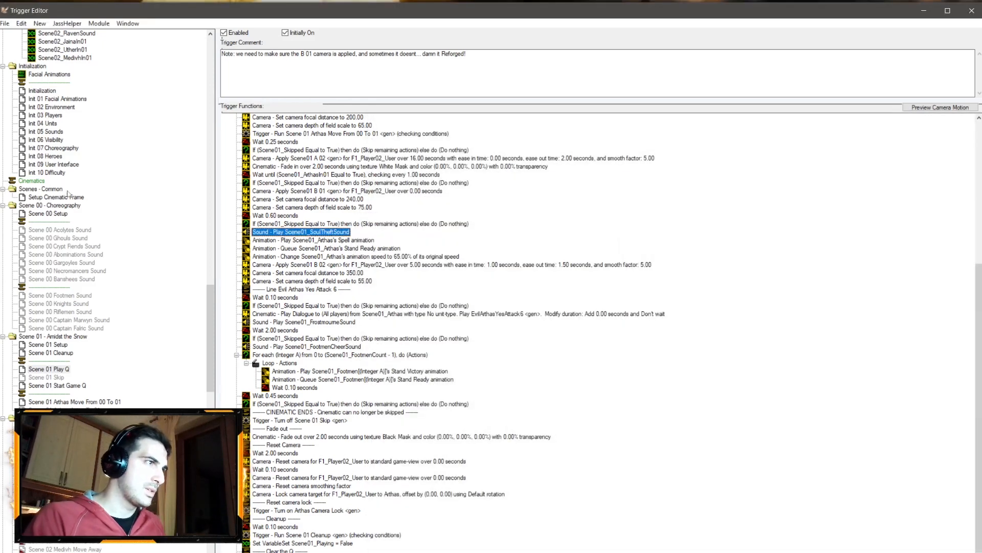
Step: Switch to the Sound Editor and preview the SoulPreservation sound and its properties
left_click(52, 345)
key("alt+Tab")
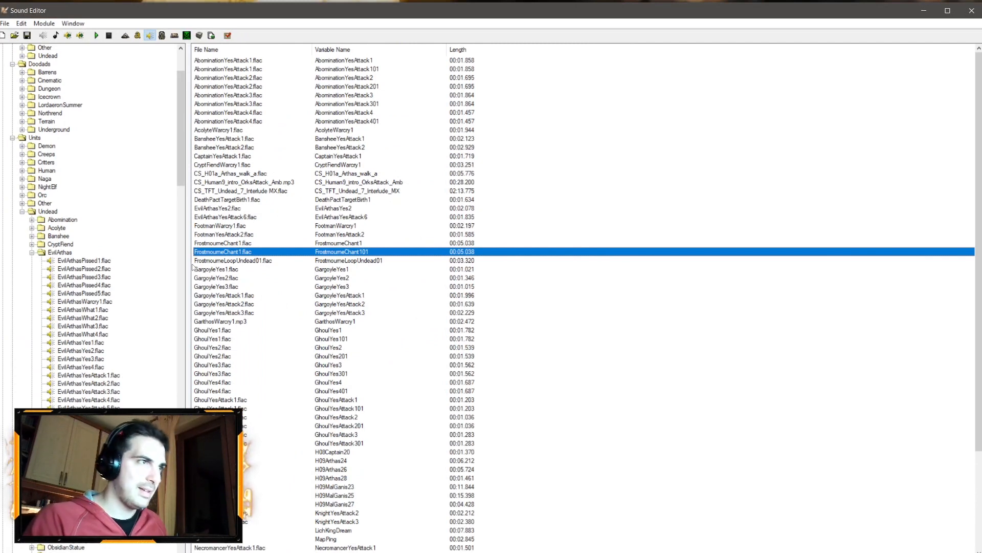
scroll(245, 254, "down", 5)
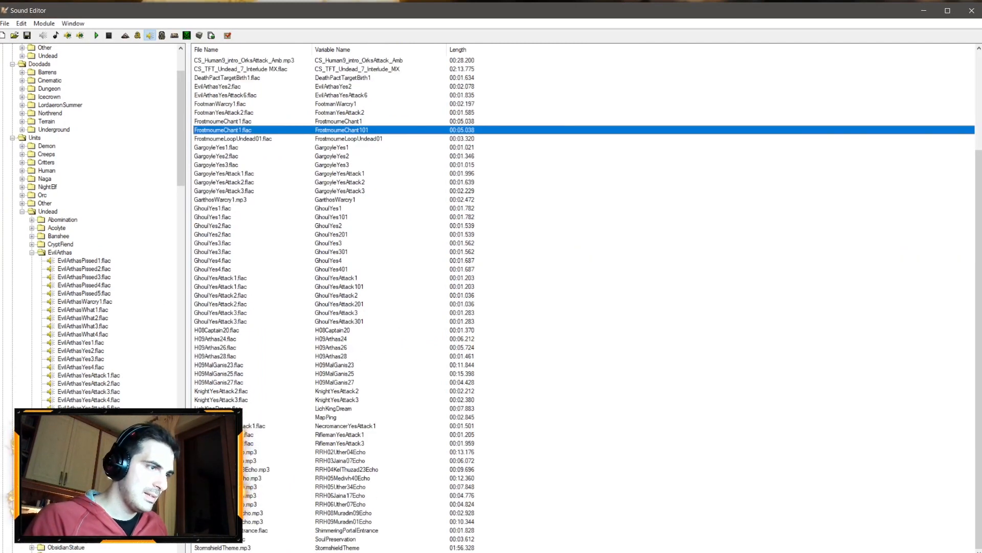
right_click(220, 539)
left_click(245, 429)
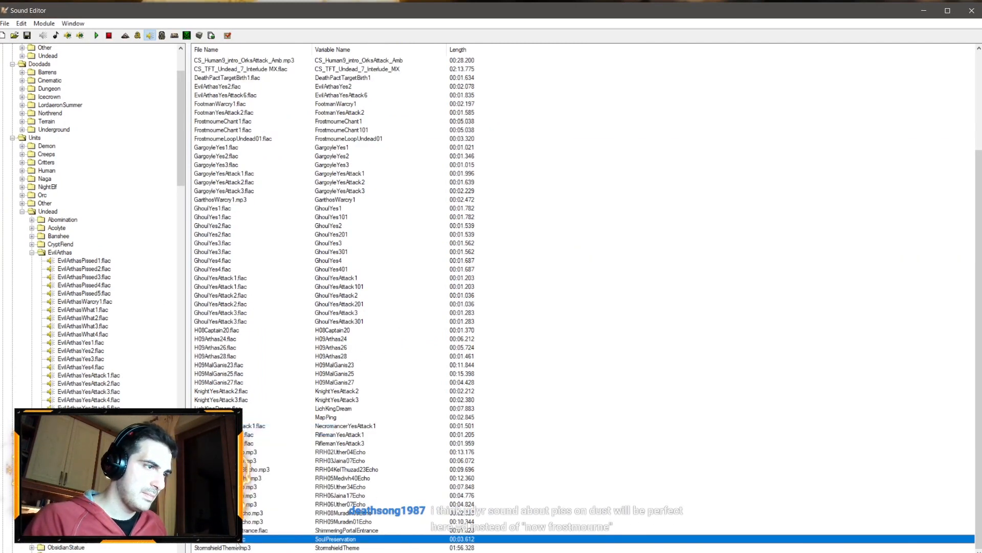
double_click(237, 541)
left_click(560, 363)
left_click(559, 364)
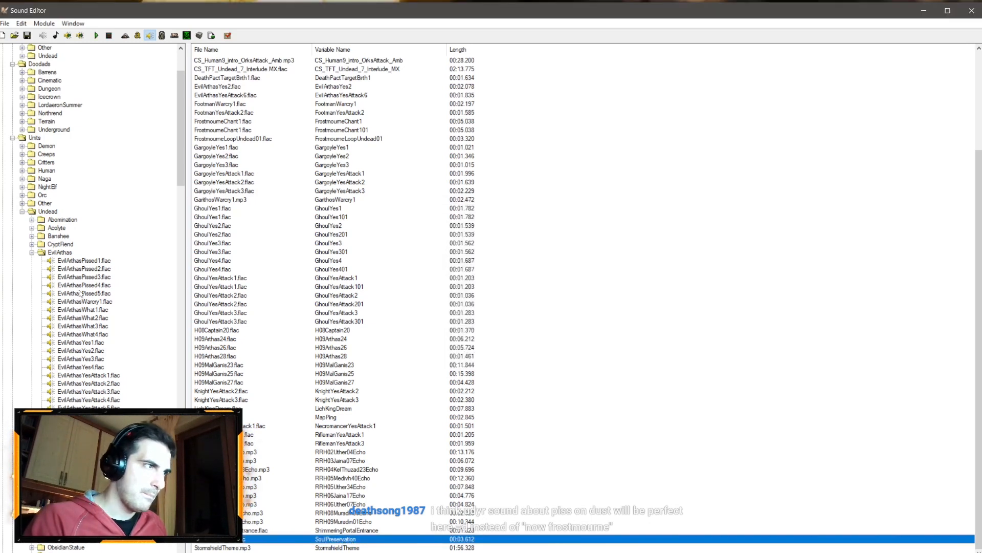
Step: Browse the Undead spell sound folders and review the SoulPreservation sound's properties again
left_click(32, 252)
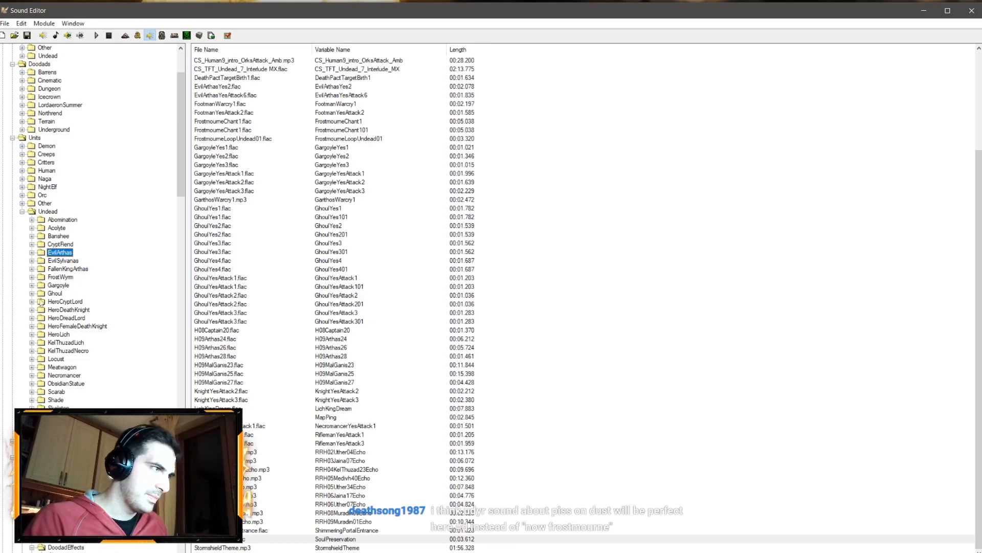
left_click(22, 211)
left_click(12, 137)
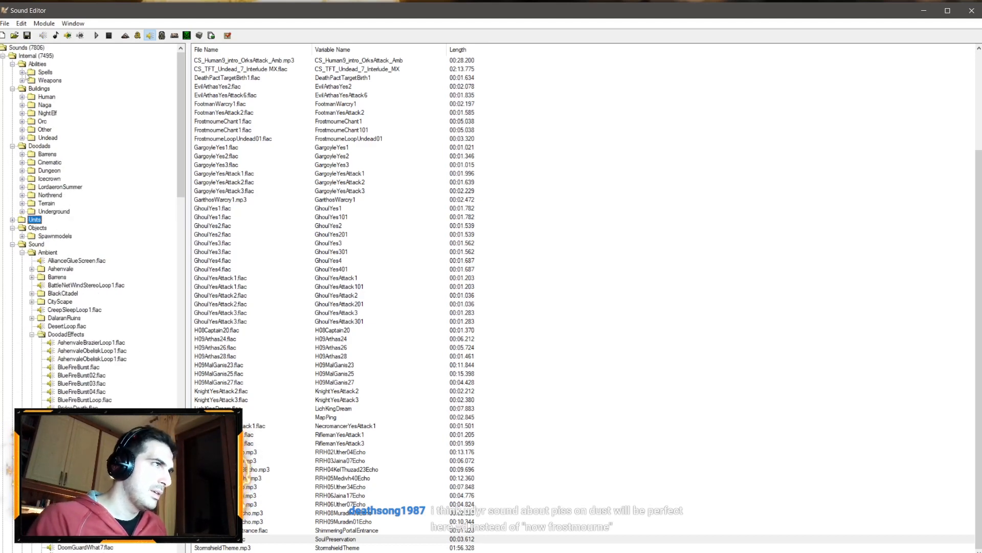
left_click(22, 72)
left_click(32, 129)
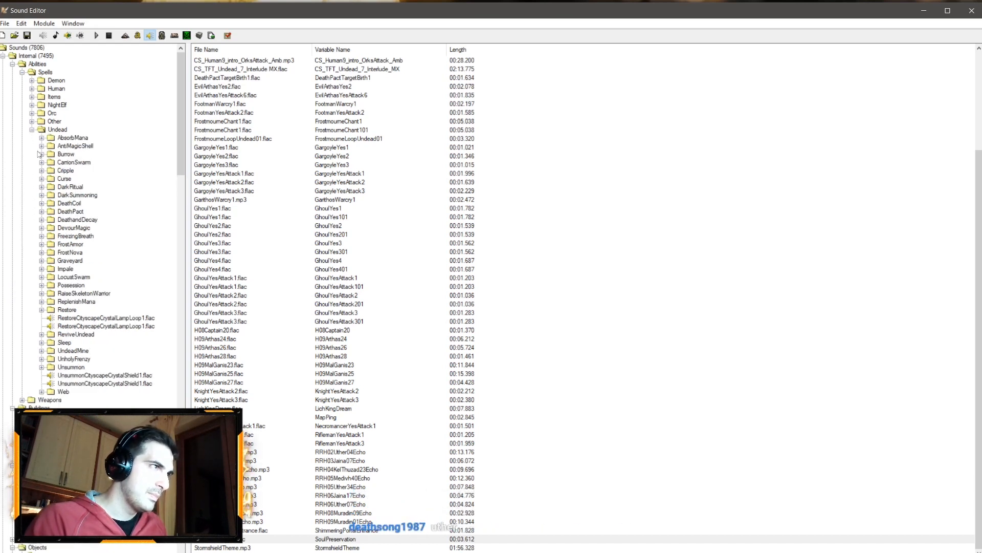
left_click(42, 187)
left_click(42, 187)
left_click(42, 195)
left_click(42, 195)
left_click(42, 220)
left_click(42, 220)
left_click(42, 212)
left_click(42, 212)
left_click(42, 187)
left_click(42, 187)
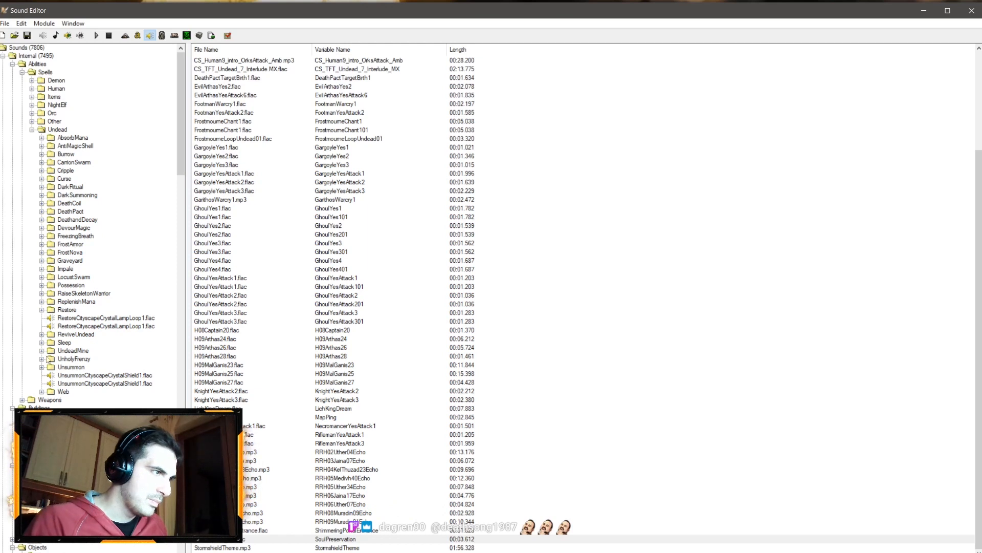
double_click(218, 540)
left_click(490, 353)
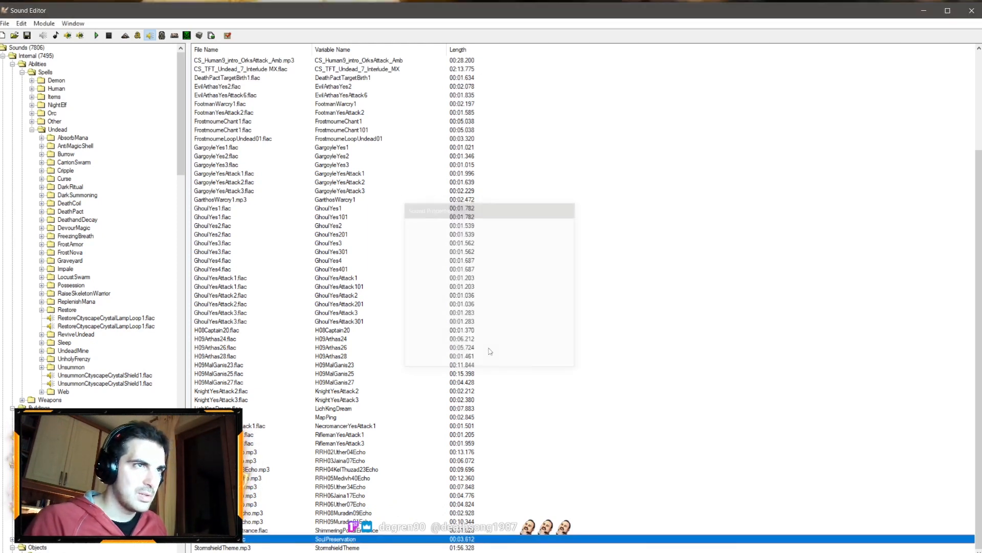
Step: Open the Demon SoulPreservation sound folder and add SoulPreservation.flac to the map's used sounds
left_click(32, 80)
double_click(44, 97)
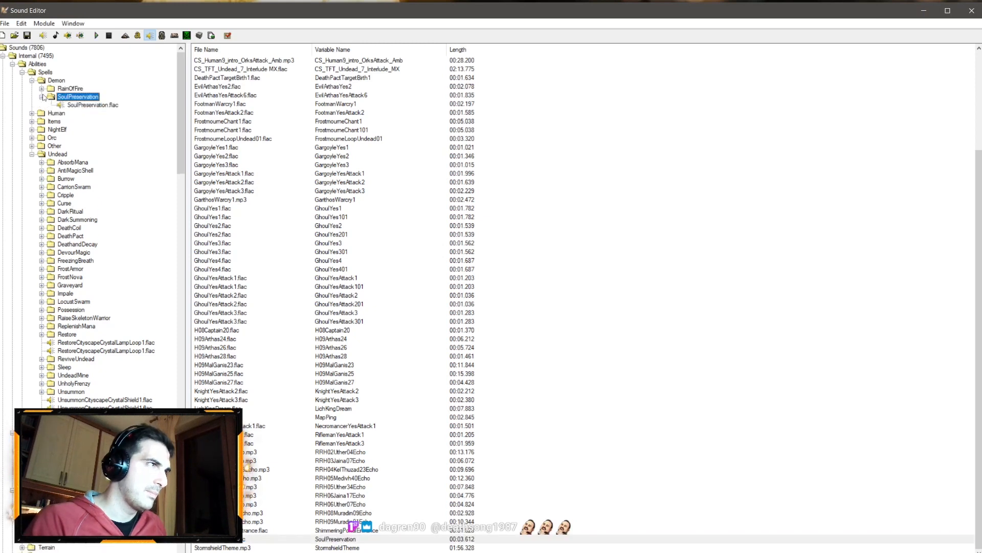
right_click(86, 105)
left_click(125, 140)
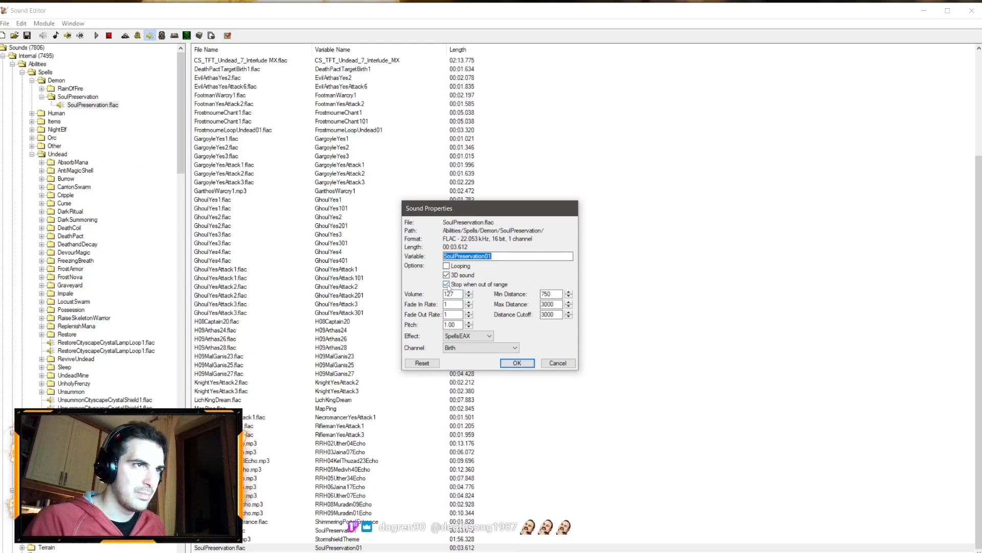
Step: In the new sound's properties, turn off 3D sound, set pitch to 0.90, effect DefaultEAXON and channel General
left_click(447, 275)
left_click_drag(458, 325, 426, 323)
type("0.10")
left_click_drag(455, 324, 450, 325)
type("90")
left_click(473, 336)
left_click(470, 345)
left_click(469, 348)
left_click(469, 356)
Step: Set the sound's fade in and fade out rates to 10 and its volume to 70, then confirm
left_click(456, 313)
left_click(454, 302)
type("10")
left_click_drag(456, 294, 441, 294)
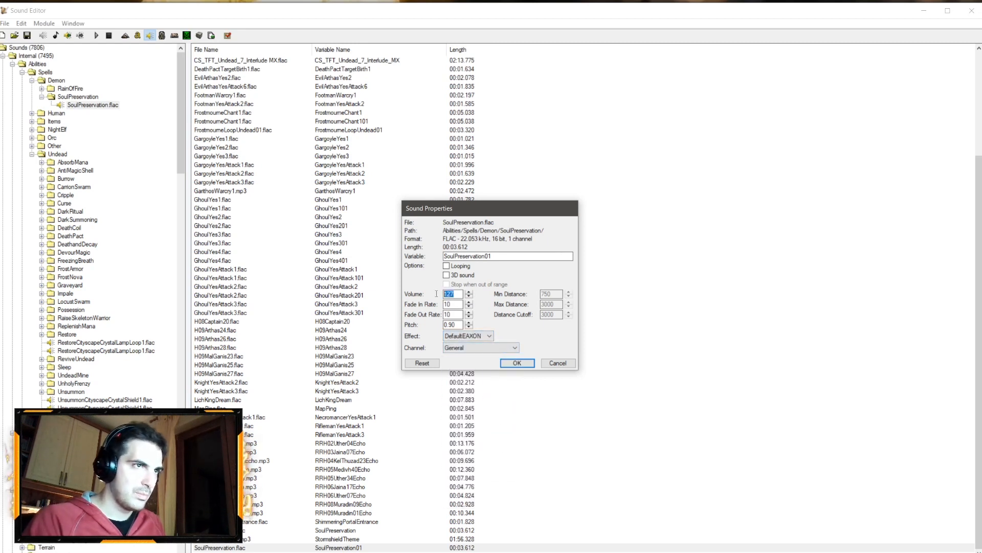
type("70")
left_click(515, 363)
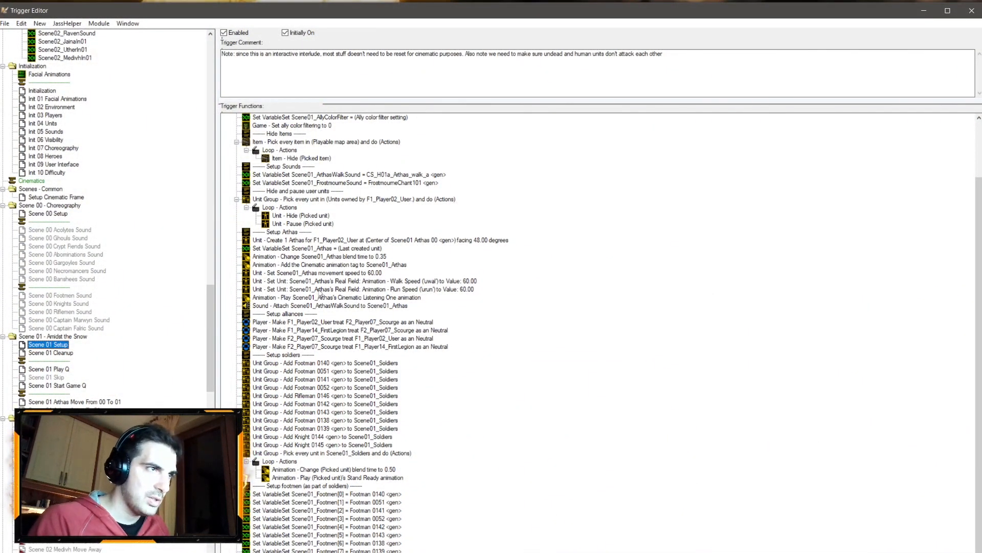
Step: In Scene 01 Setup, duplicate the set-variable action for Scene01_FrostmourneSound and change its variable to Scene01_SoulTheftSound
scroll(323, 301, "up", 3)
left_click(332, 248)
key("ctrl+c")
key("ctrl+v")
double_click(338, 257)
left_click(457, 290)
left_click(473, 140)
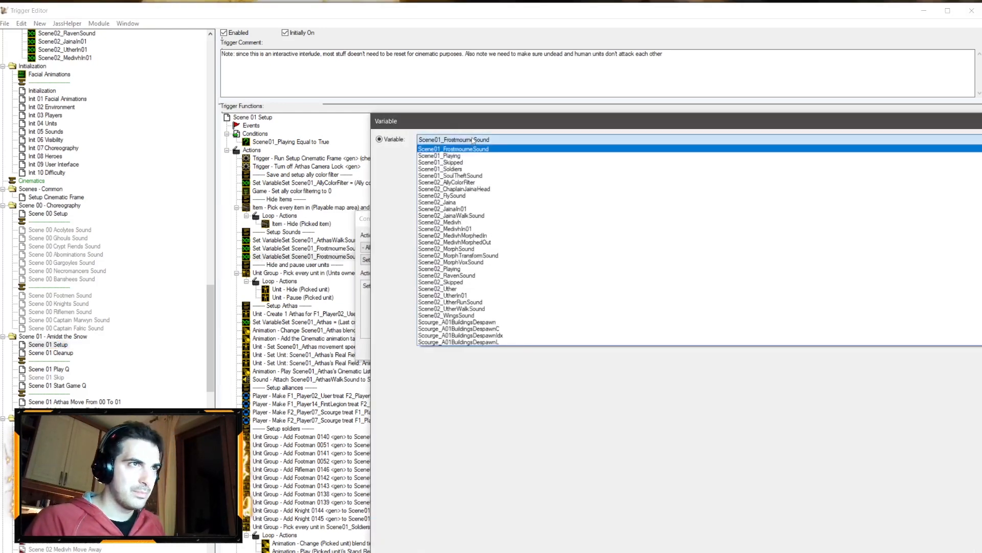
scroll(476, 225, "up", 2)
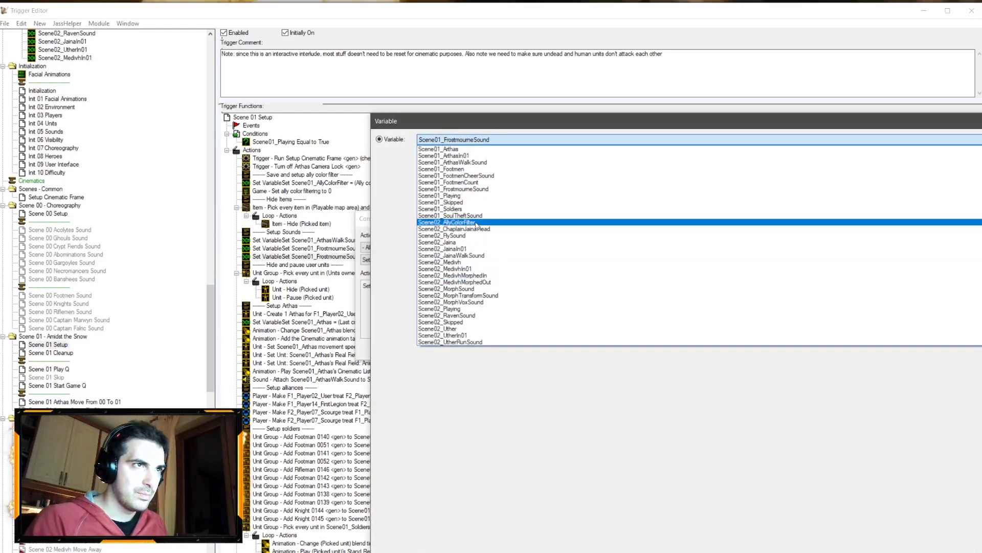
left_click(475, 216)
key("Return")
Step: Assign SoulPreservation01 <gen> as the sound value of the Scene01_SoulTheftSound set-variable action
left_click(512, 285)
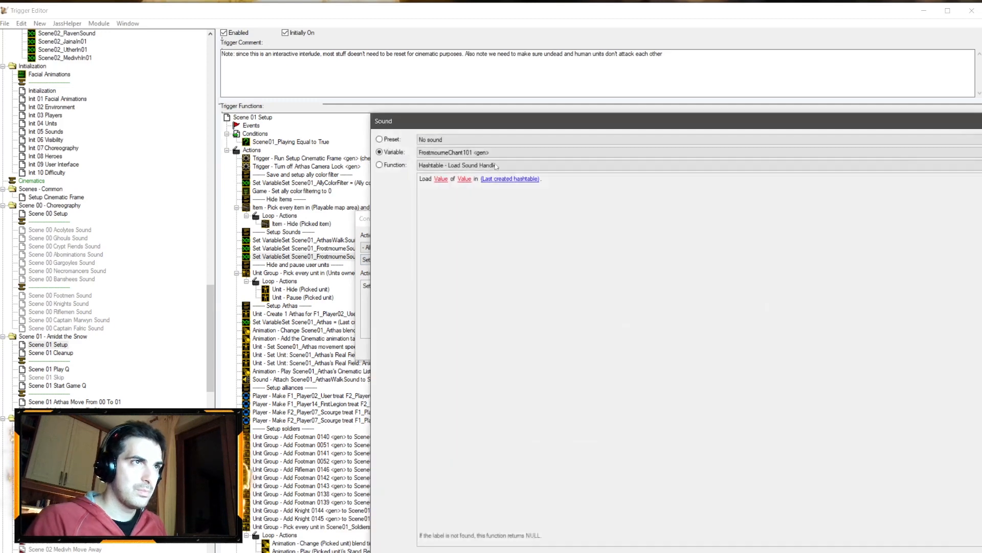
left_click(491, 152)
scroll(479, 287, "down", 1)
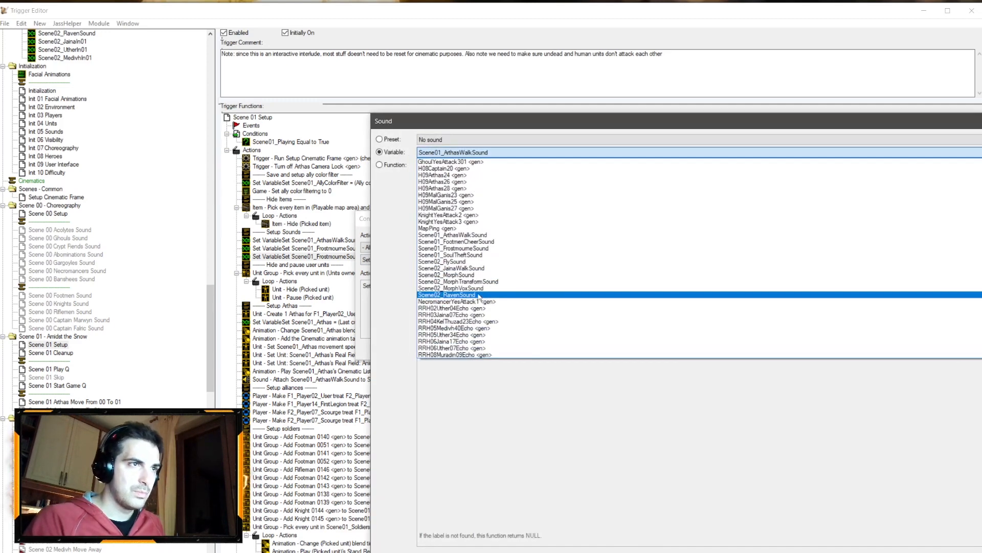
key("s")
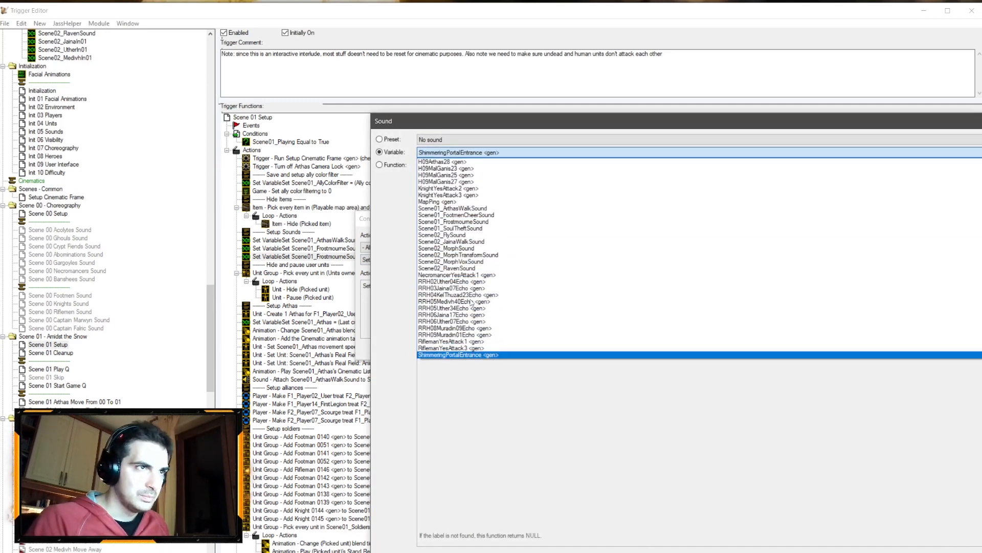
scroll(470, 304, "down", 5)
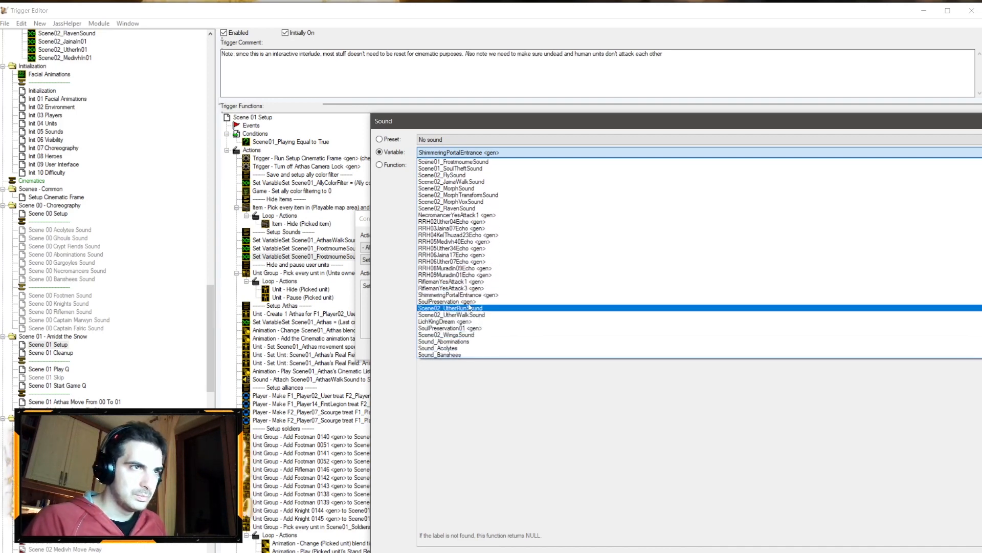
left_click(486, 289)
key("Return")
key("Return")
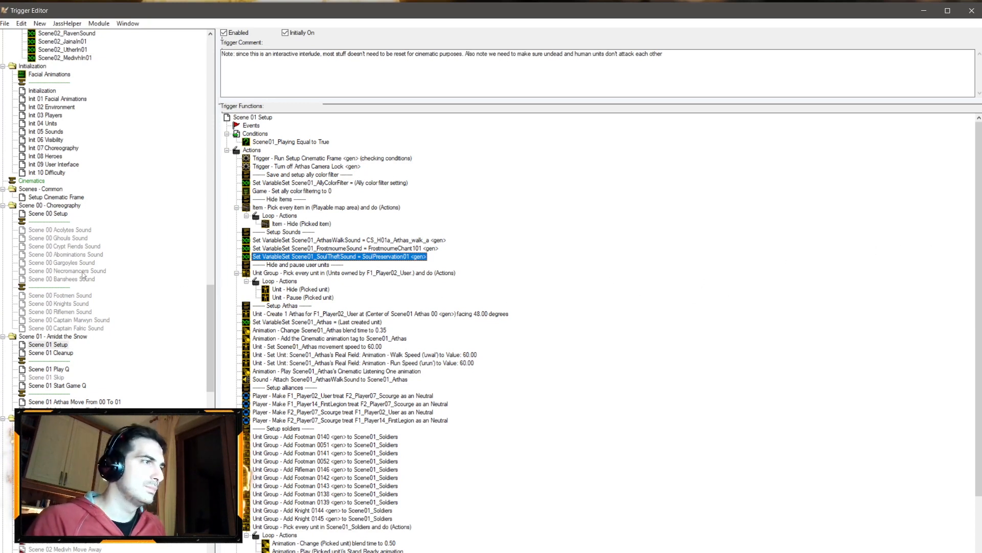
Step: In Scene 01 Play Q, swap the sounds so Frostmourne plays after the 0.60 second wait and Soul Theft after the dialogue
left_click(67, 368)
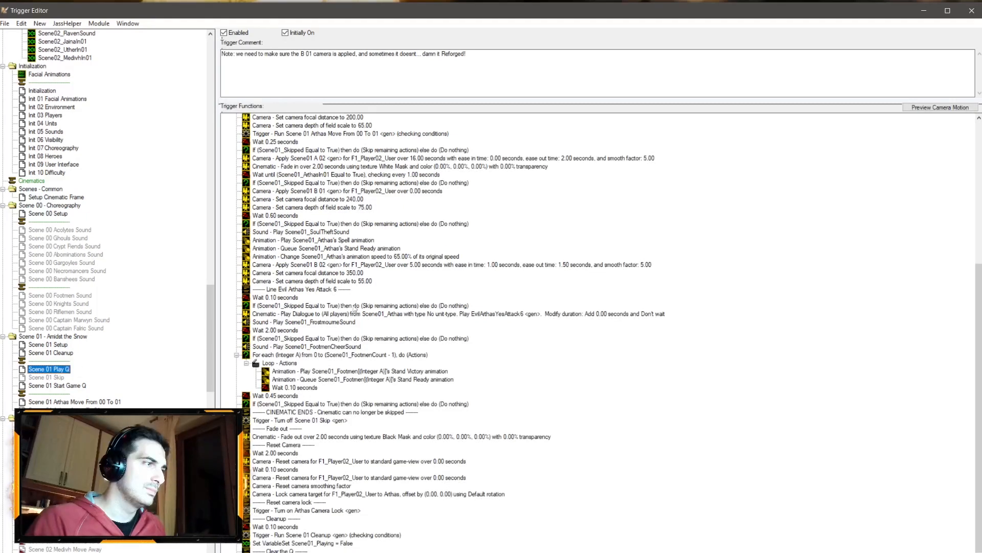
scroll(370, 291, "down", 1)
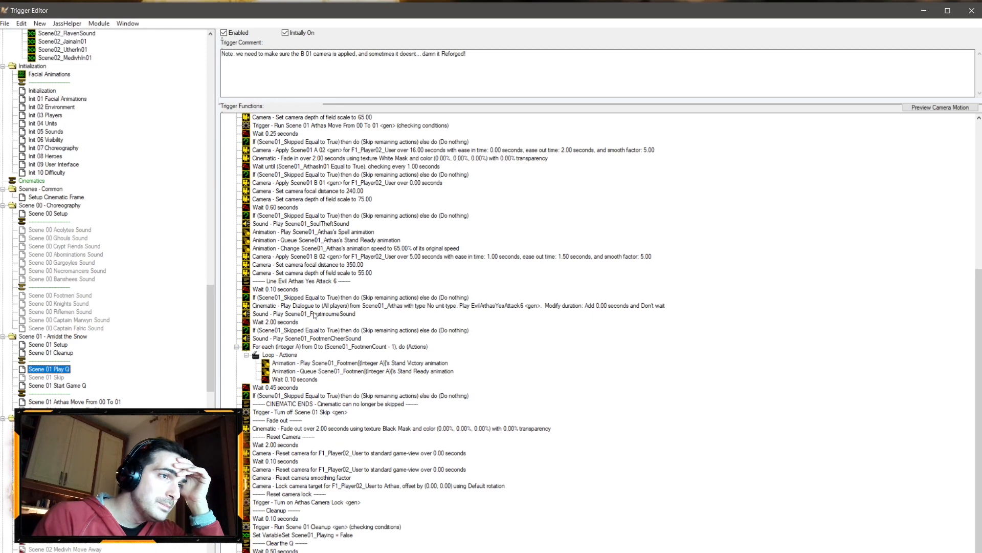
left_click_drag(315, 316, 340, 323)
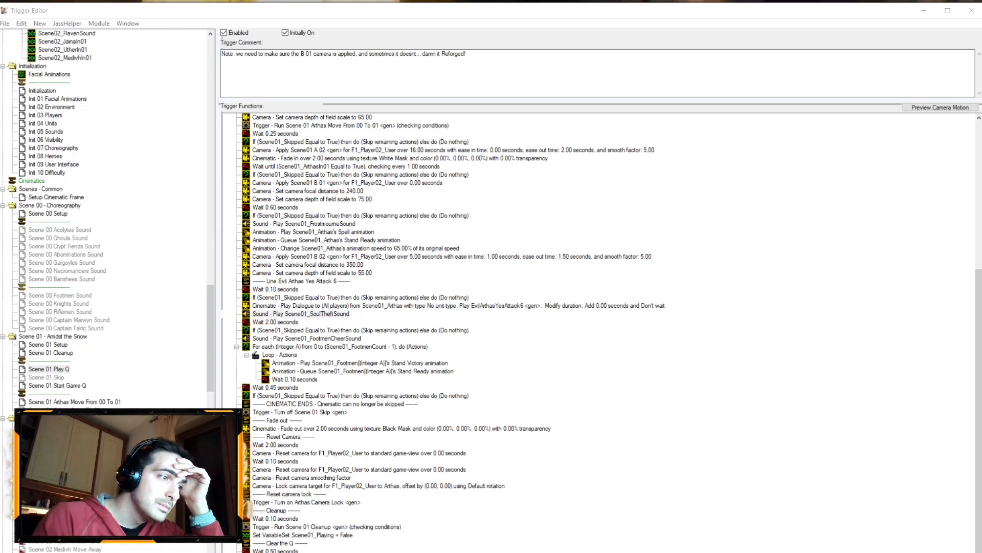
Step: Reopen the Sound Editor and review the SoulPreservation01 sound's properties
key("F5")
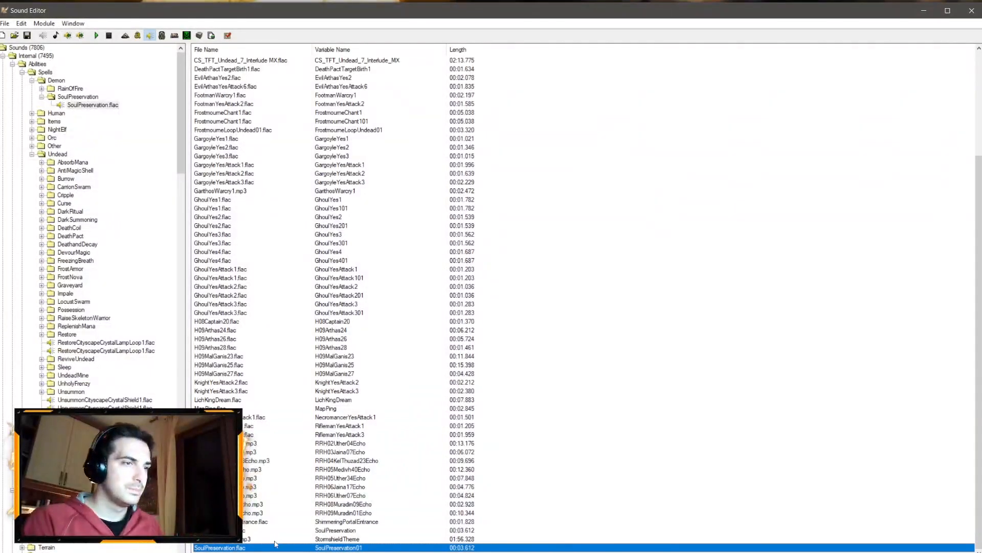
double_click(247, 549)
left_click_drag(452, 293, 439, 293)
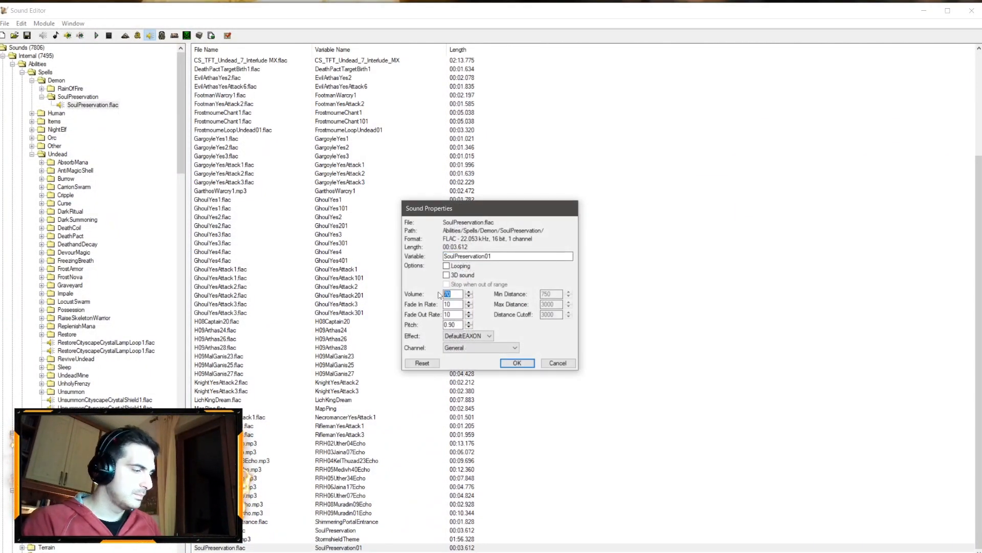
key("Return")
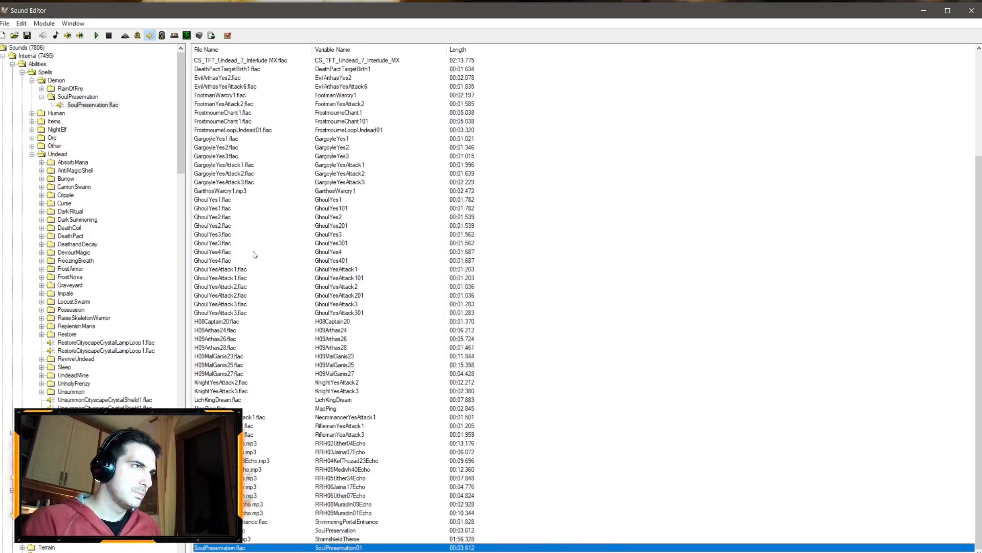
Step: Set the FrostmourneChant101 sound's volume to 60
scroll(254, 255, "up", 4)
double_click(244, 226)
left_click_drag(452, 294, 442, 294)
type("60")
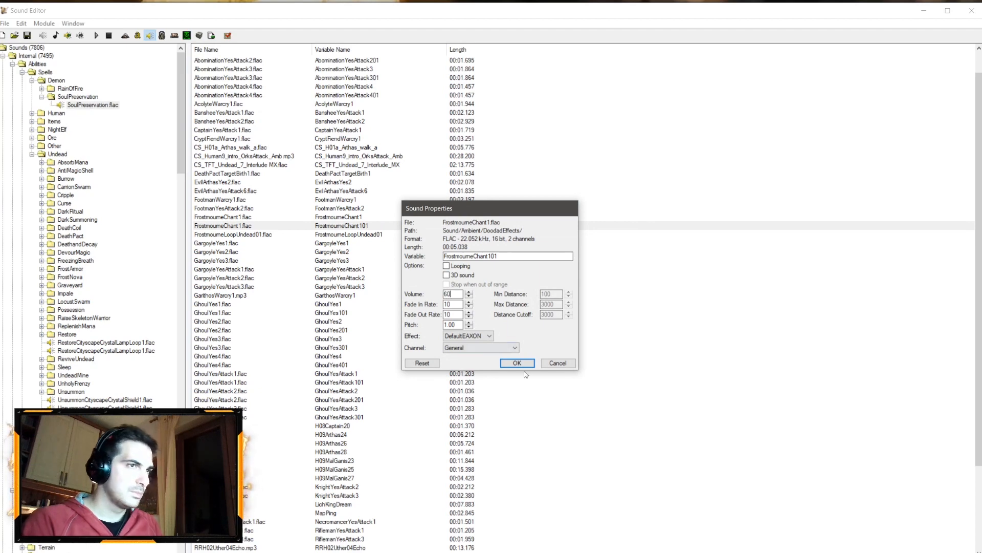
left_click(518, 363)
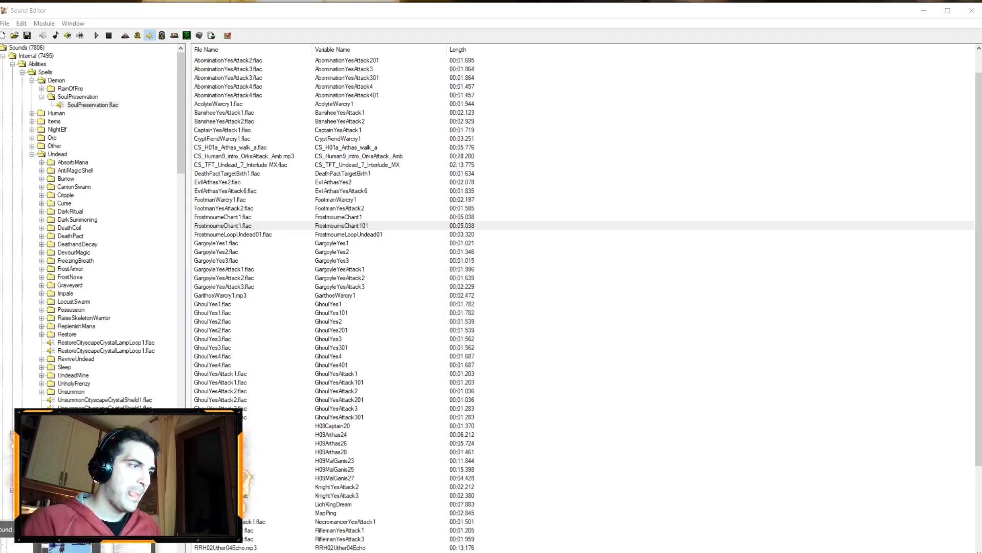
Step: Return to the World Editor, test the map in the game and continue past the loading screen
left_click(69, 545)
left_click(31, 37)
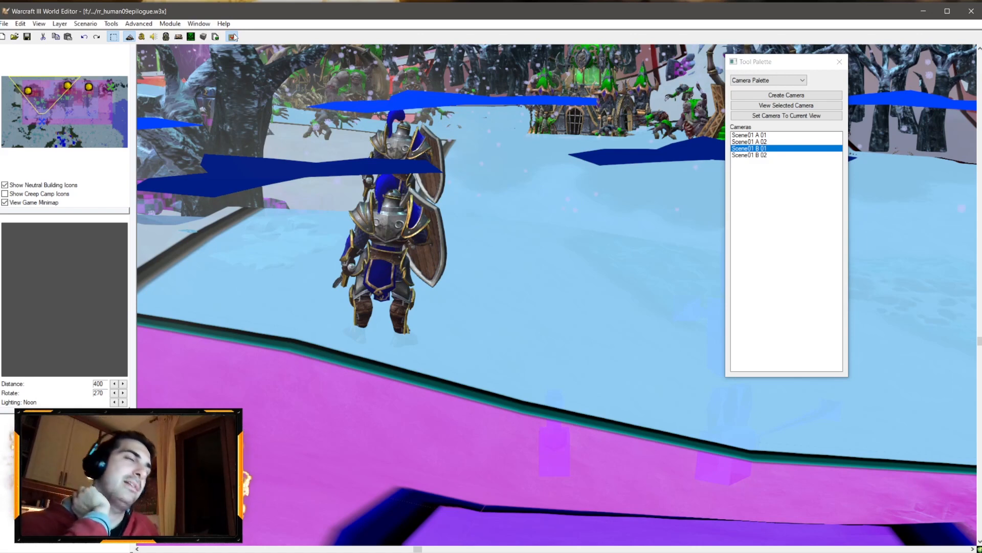
left_click(234, 37)
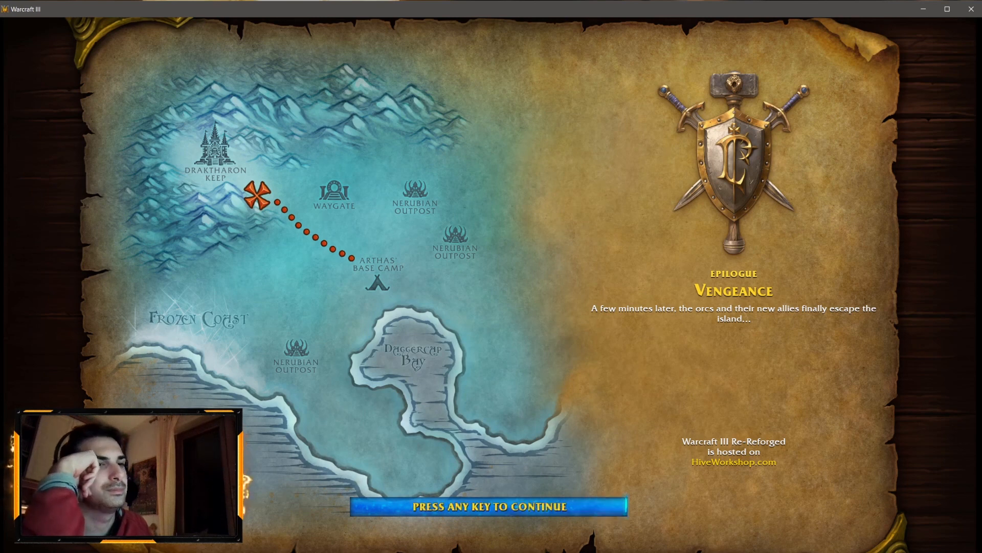
key("space")
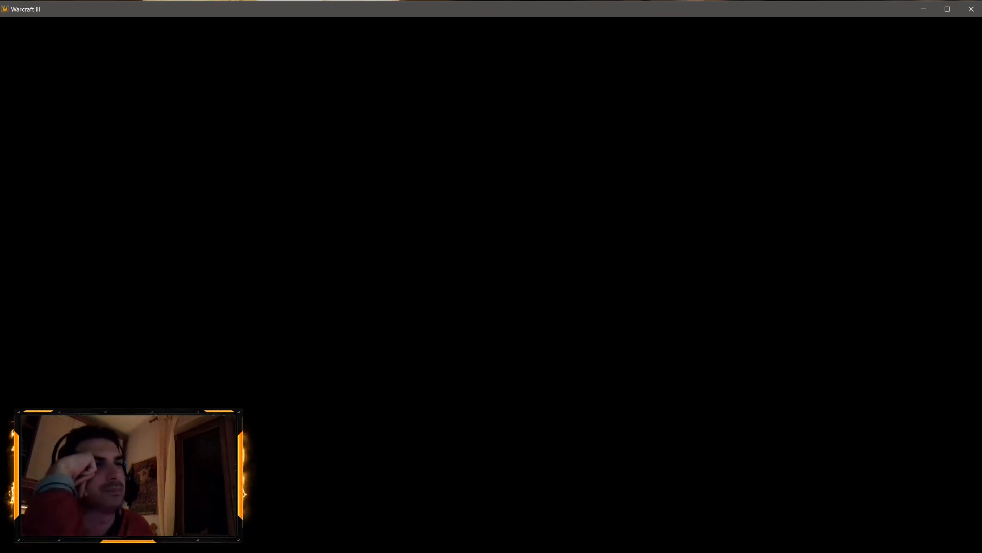